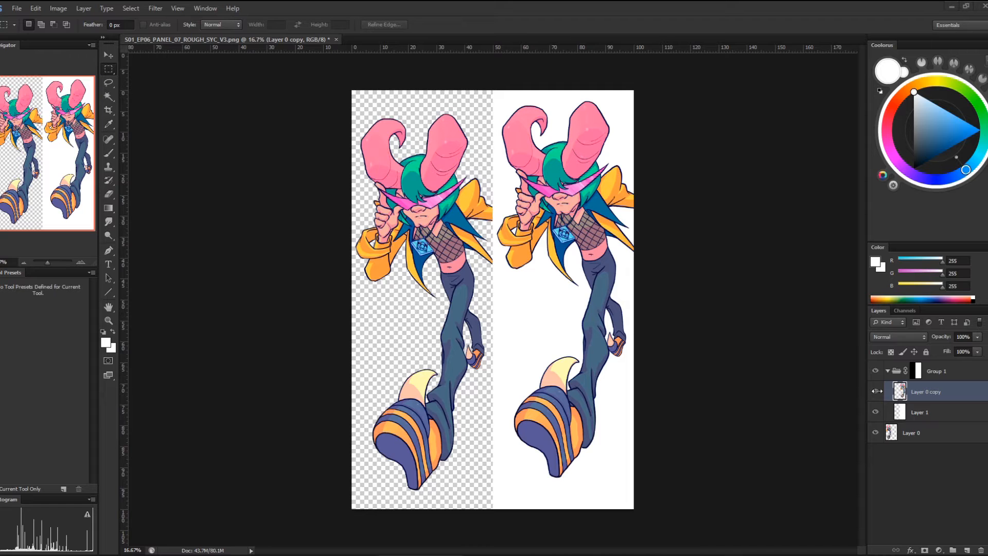
Paint out the creases on the right-hand figure's upright ear and slim its outer edge, using pink and outline colours sampled from the drawing
{"action": "left_click", "coordinate": [111, 321]}
{"action": "left_click_drag", "start_coordinate": [548, 108], "coordinate": [560, 101]}
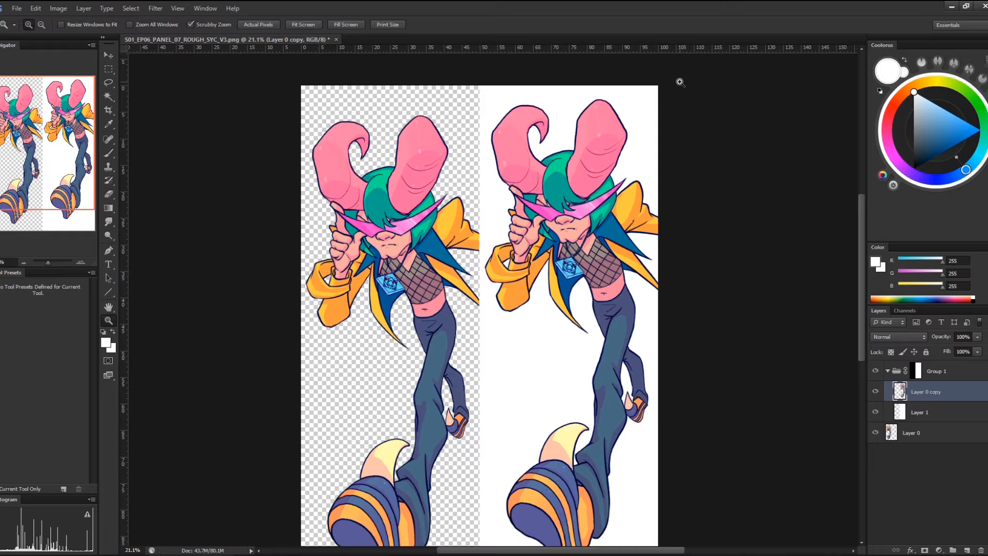
{"action": "key", "text": "b"}
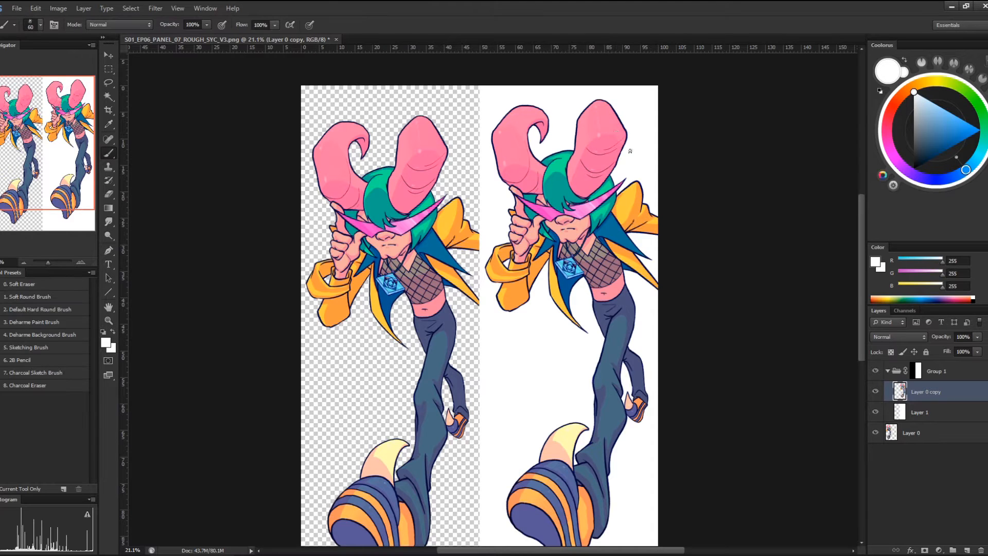
{"action": "left_click", "coordinate": [615, 125], "text": "alt"}
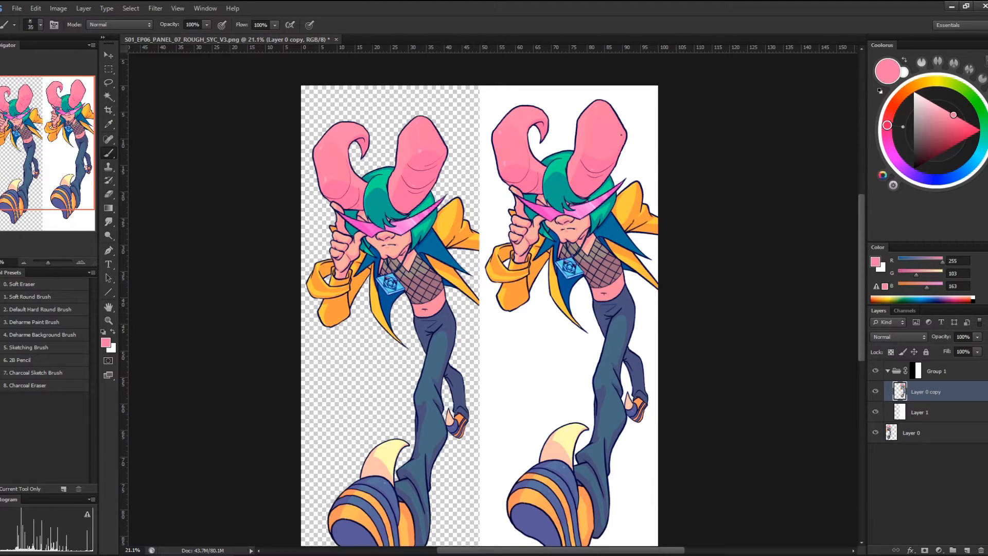
{"action": "left_click", "coordinate": [626, 124], "text": "alt"}
{"action": "left_click_drag", "start_coordinate": [621, 117], "coordinate": [616, 150]}
{"action": "left_click", "coordinate": [616, 127], "text": "alt"}
{"action": "mouse_move", "coordinate": [631, 115]}
{"action": "left_mouse_down"}
{"action": "mouse_move", "coordinate": [629, 145]}
{"action": "mouse_move", "coordinate": [629, 124]}
{"action": "left_mouse_up"}
{"action": "left_click", "coordinate": [618, 114], "text": "alt"}
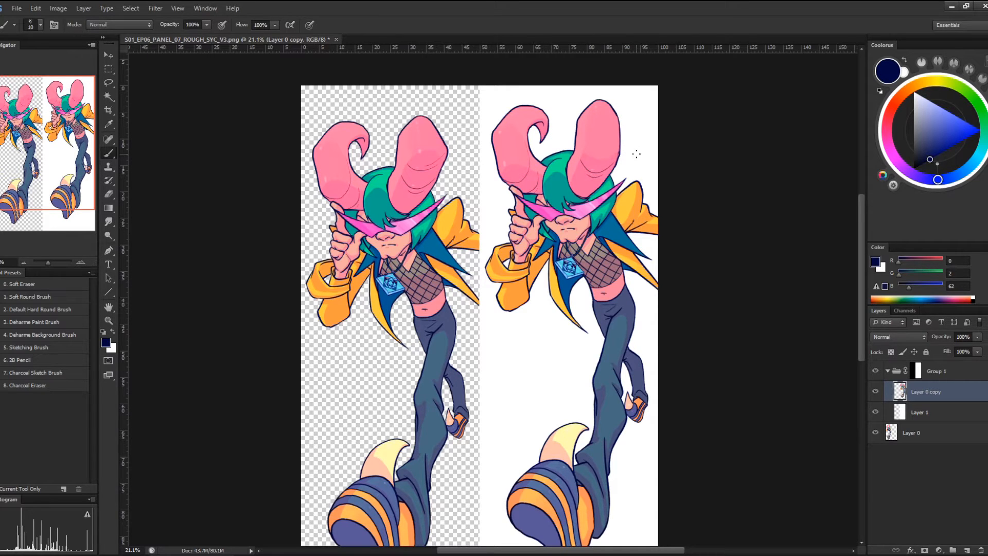
{"action": "left_click_drag", "start_coordinate": [554, 289], "coordinate": [541, 256]}
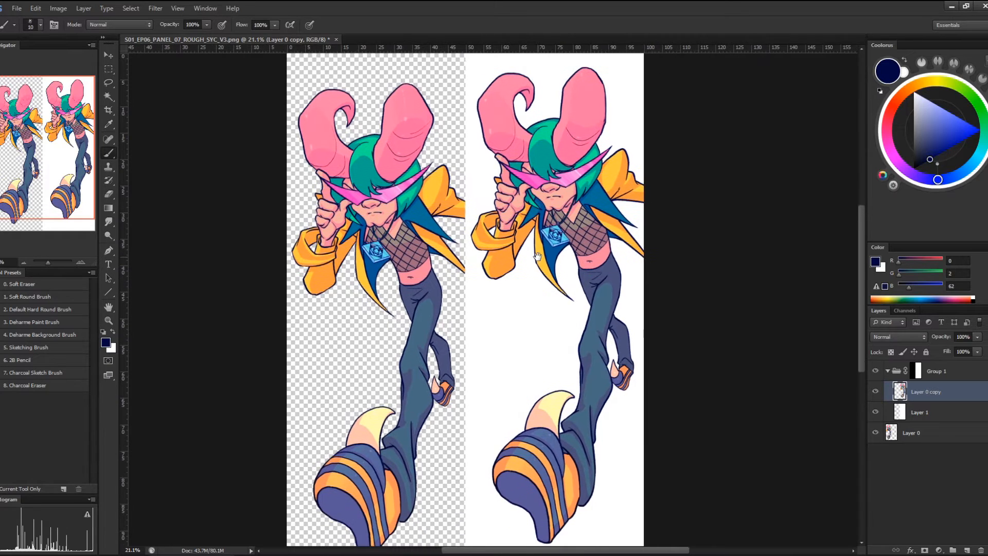
{"action": "scroll", "coordinate": [595, 228], "scroll_direction": "down", "scroll_amount": 2}
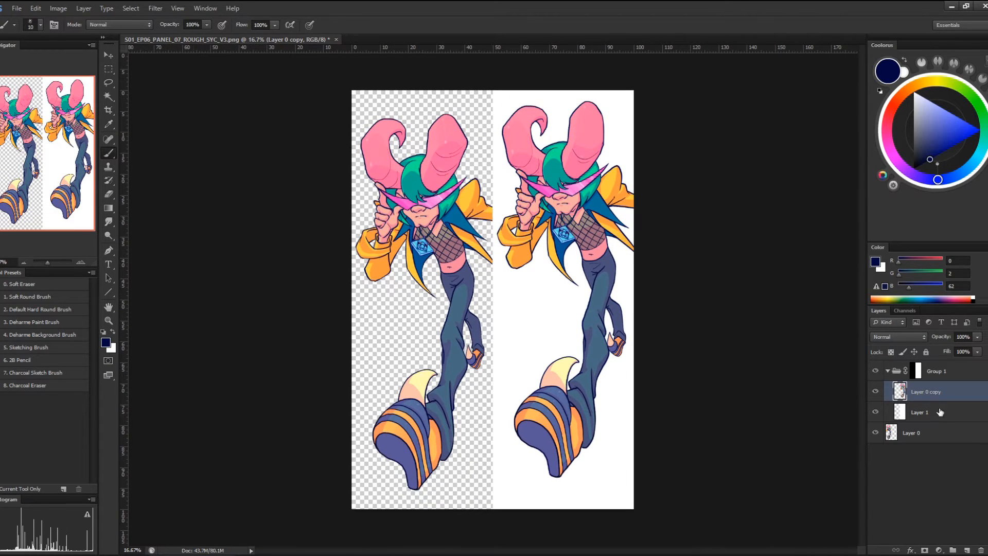
Check Layer 0 copy by hiding and reshowing it, and duplicate it within Group 1
{"action": "left_click", "coordinate": [876, 391]}
{"action": "left_click", "coordinate": [875, 392]}
{"action": "key", "text": "ctrl+j"}
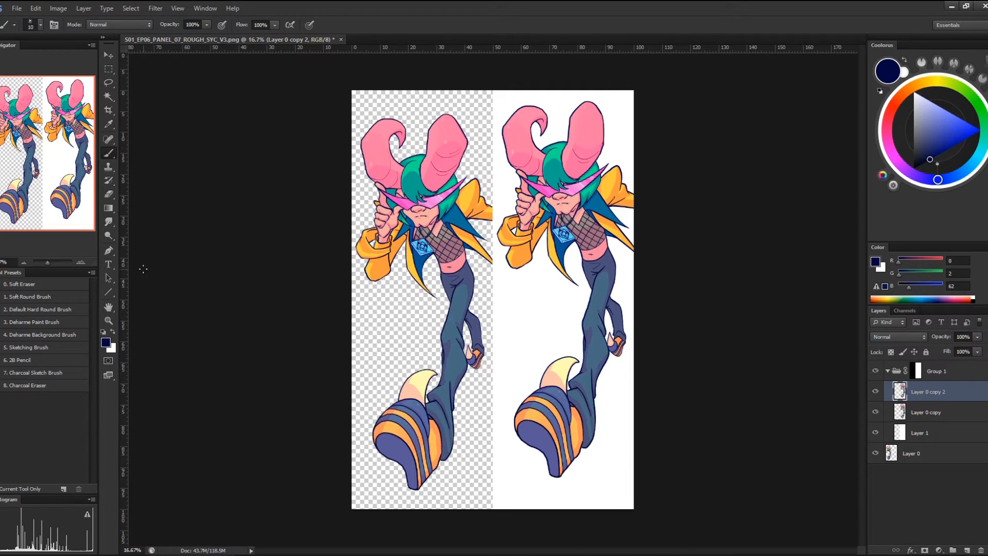
Add a new layer above Group 1 and fill it with pure white
{"action": "left_click", "coordinate": [949, 380]}
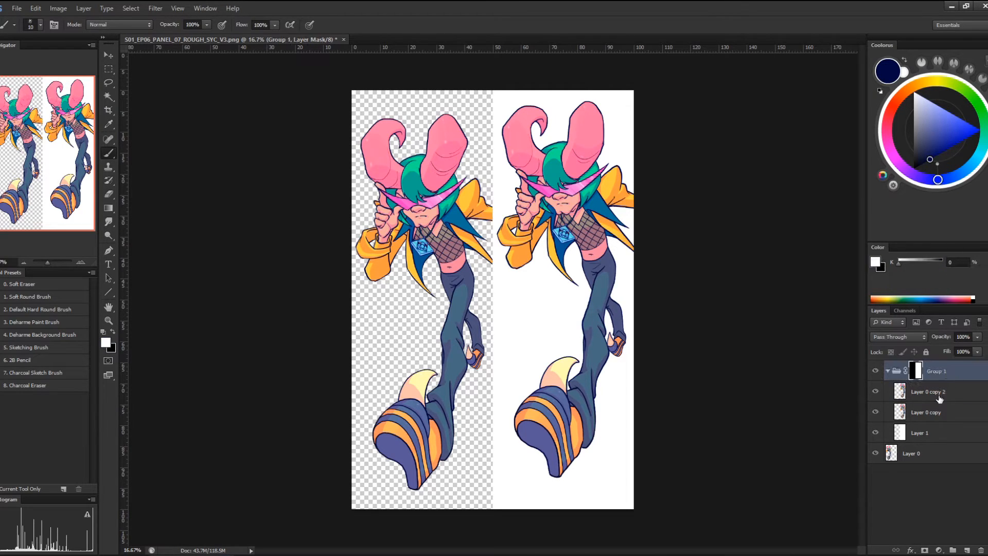
{"action": "left_click", "coordinate": [971, 550]}
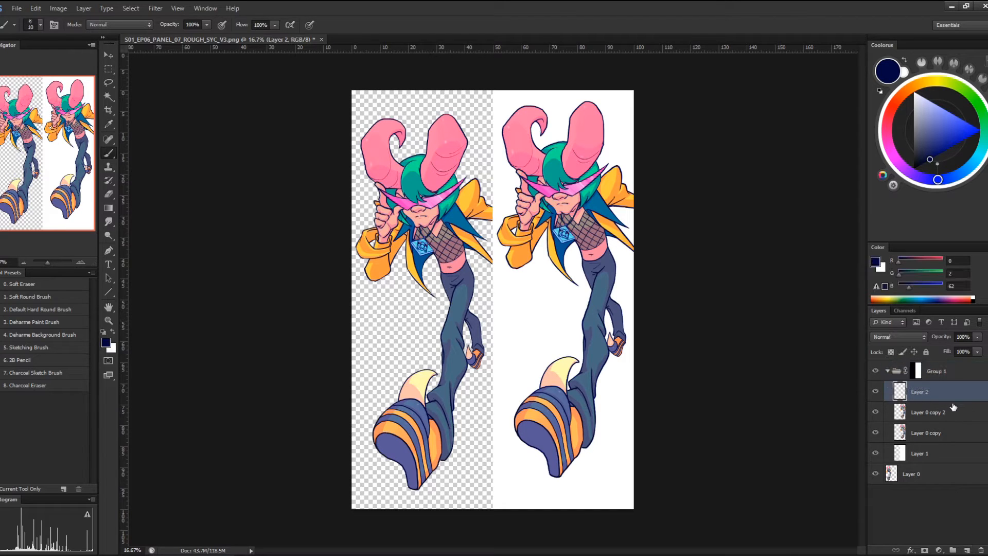
{"action": "left_click_drag", "start_coordinate": [952, 397], "coordinate": [937, 361]}
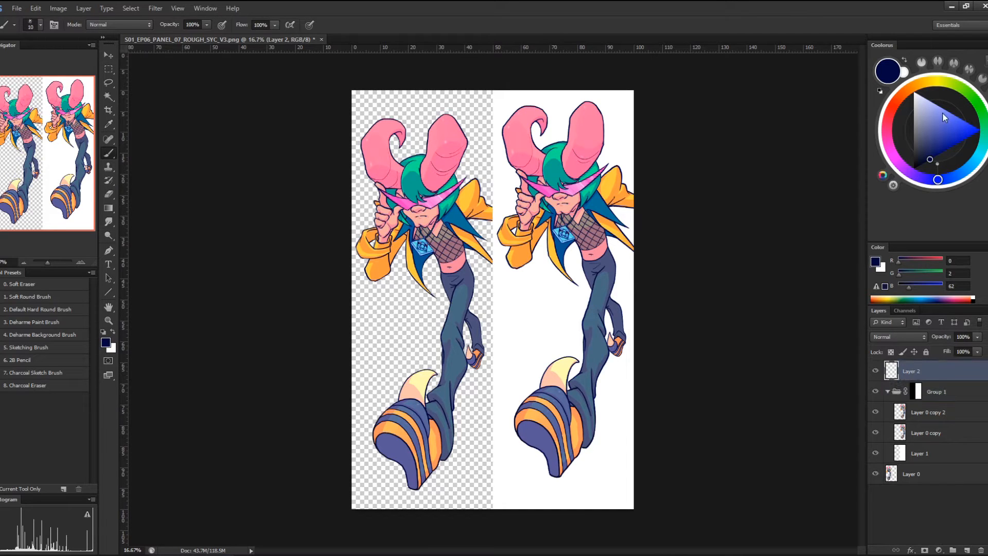
{"action": "left_click_drag", "start_coordinate": [943, 113], "coordinate": [914, 91]}
{"action": "key", "text": "alt+BackSpace"}
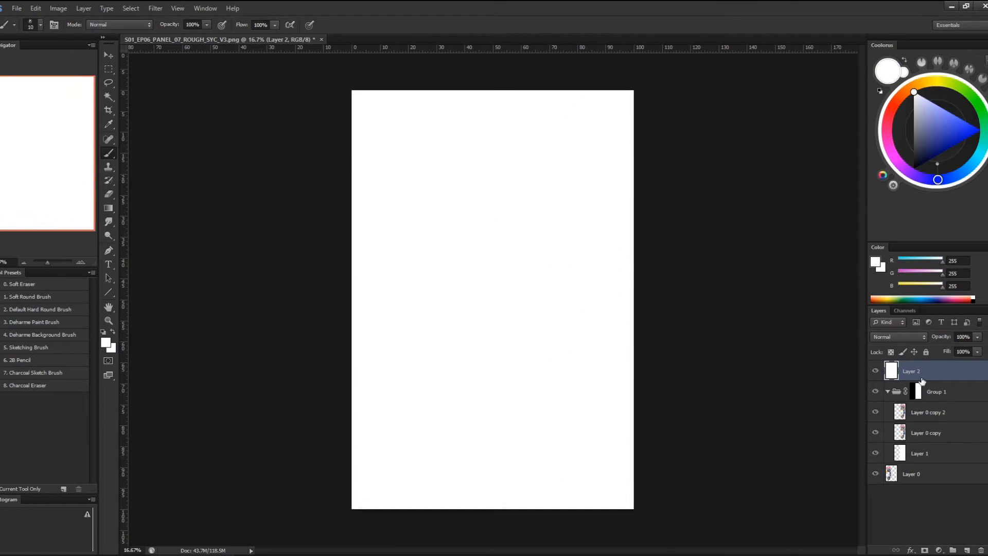
Rename the white layer VALUE CHECKER and set its blending mode to Color
{"action": "double_click", "coordinate": [916, 371]}
{"action": "type", "text": "VALUE CHECKER"}
{"action": "key", "text": "Return"}
{"action": "left_click", "coordinate": [899, 338]}
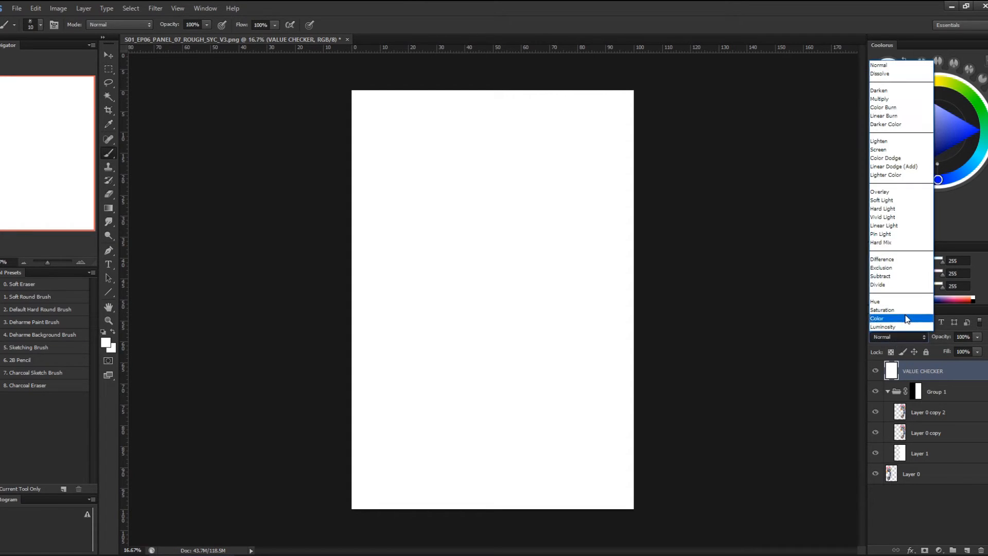
{"action": "left_click", "coordinate": [903, 316]}
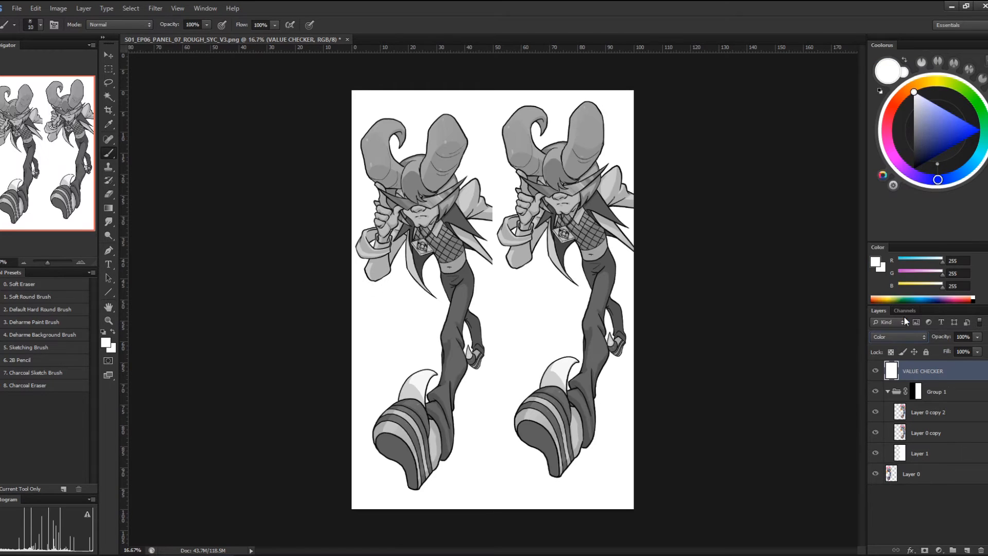
Toggle the VALUE CHECKER layer to compare the greyscale values with the colours, leaving it hidden
{"action": "left_click", "coordinate": [875, 370]}
{"action": "left_click", "coordinate": [876, 371]}
{"action": "left_click", "coordinate": [876, 370]}
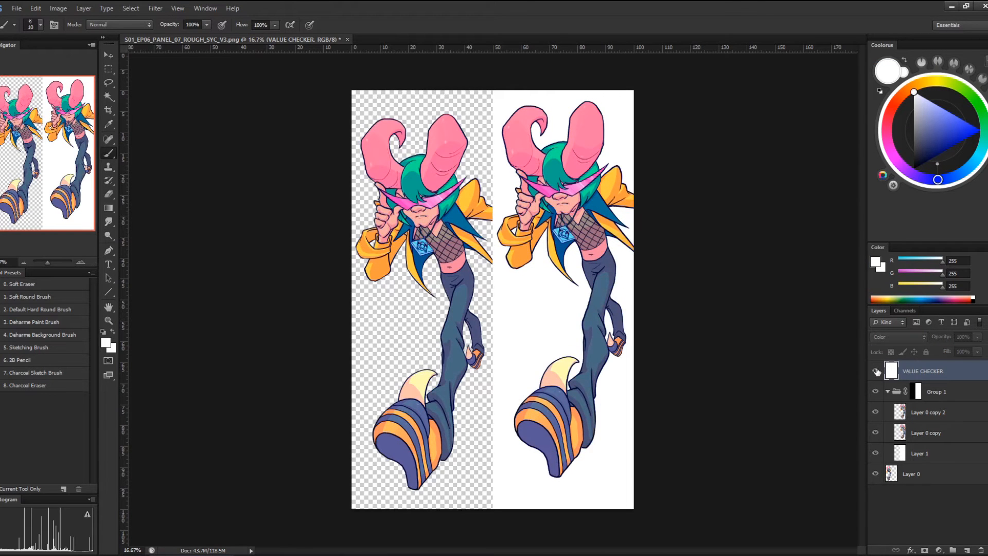
{"action": "left_click", "coordinate": [876, 371]}
{"action": "left_click", "coordinate": [876, 371]}
{"action": "left_click", "coordinate": [876, 371]}
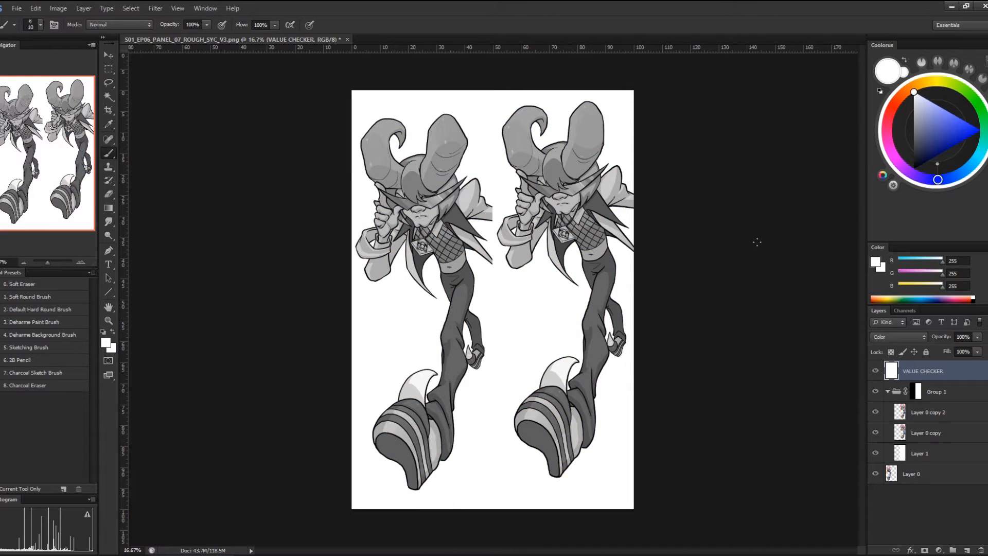
{"action": "left_click", "coordinate": [875, 372]}
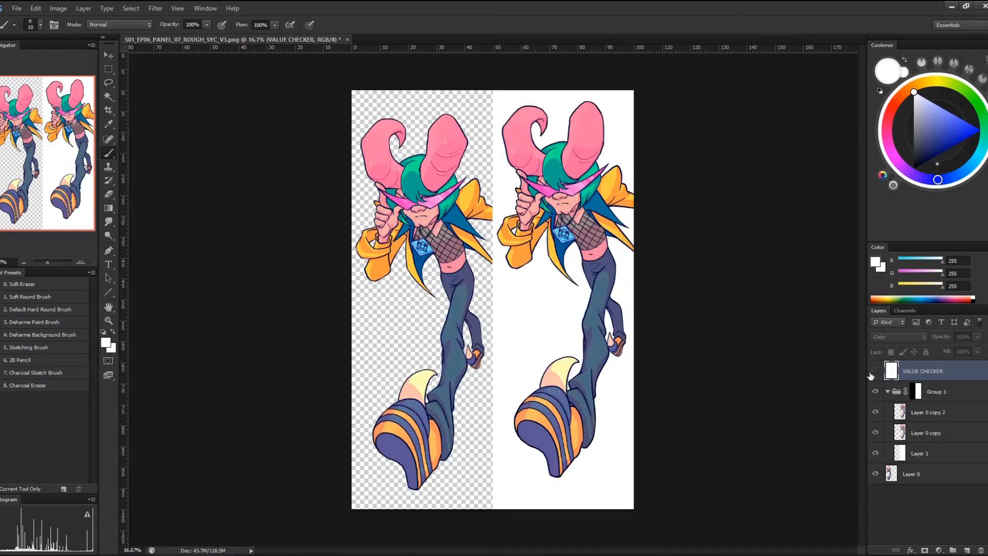
Colorize the Layer 1 background to a muted grey-blue with Hue/Saturation, using hue 198, a low saturation and lightness -45
{"action": "left_click", "coordinate": [964, 459]}
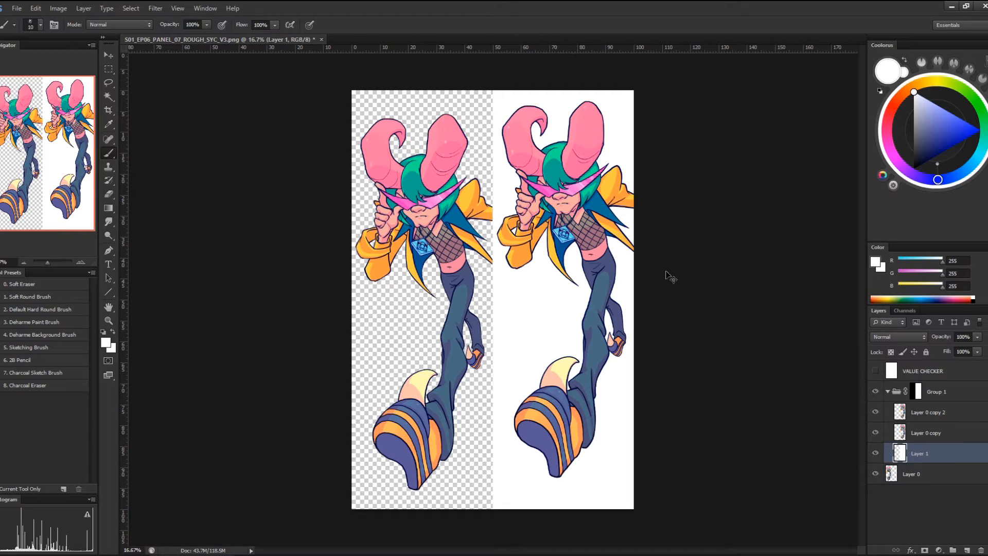
{"action": "key", "text": "ctrl+u"}
{"action": "left_click_drag", "start_coordinate": [755, 252], "coordinate": [773, 204]}
{"action": "left_click", "coordinate": [864, 263]}
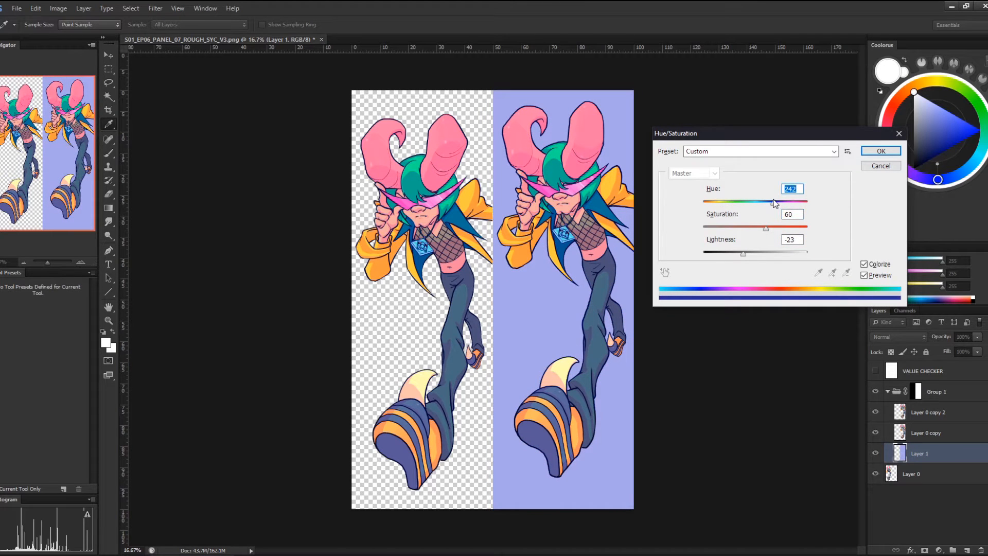
{"action": "left_click_drag", "start_coordinate": [773, 204], "coordinate": [750, 228]}
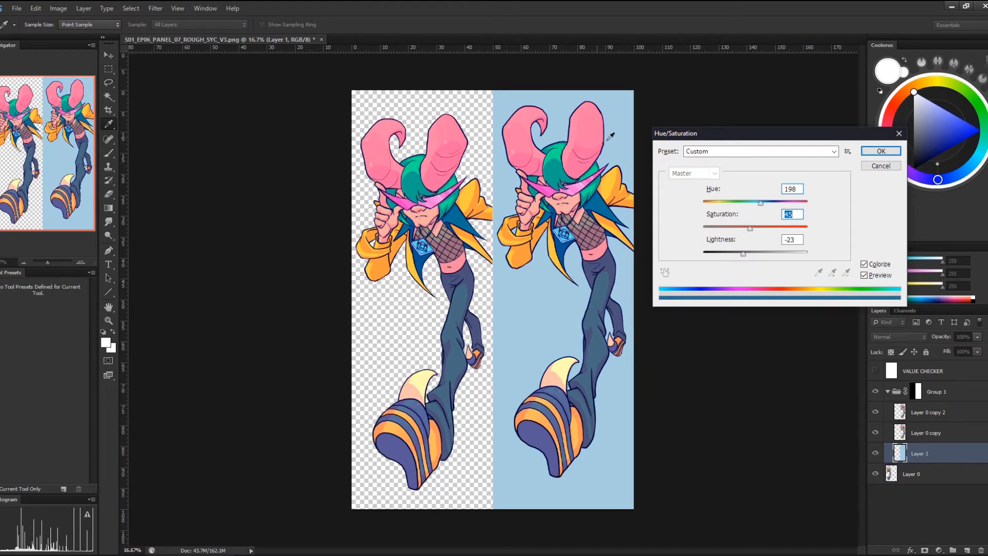
{"action": "left_click_drag", "start_coordinate": [741, 257], "coordinate": [739, 255]}
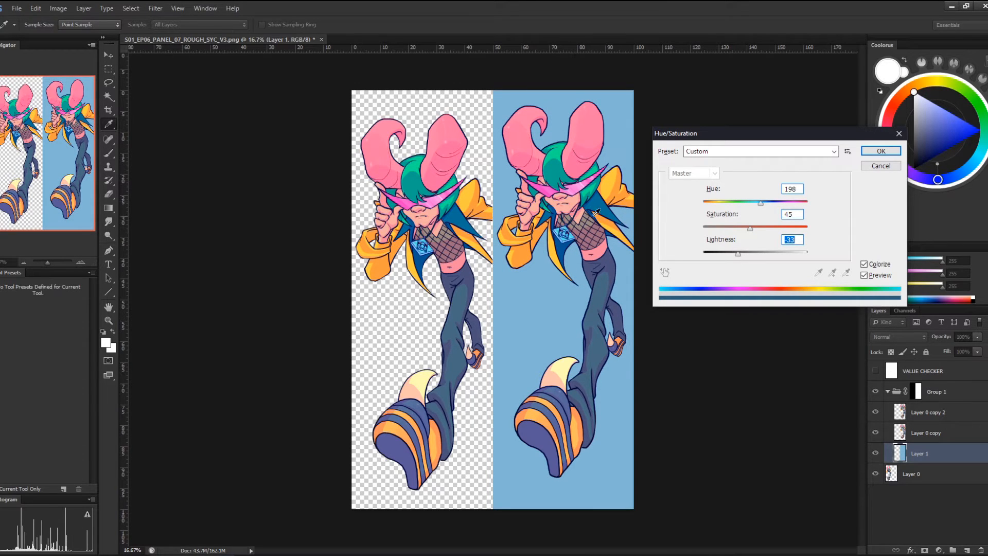
{"action": "left_click_drag", "start_coordinate": [750, 228], "coordinate": [731, 254]}
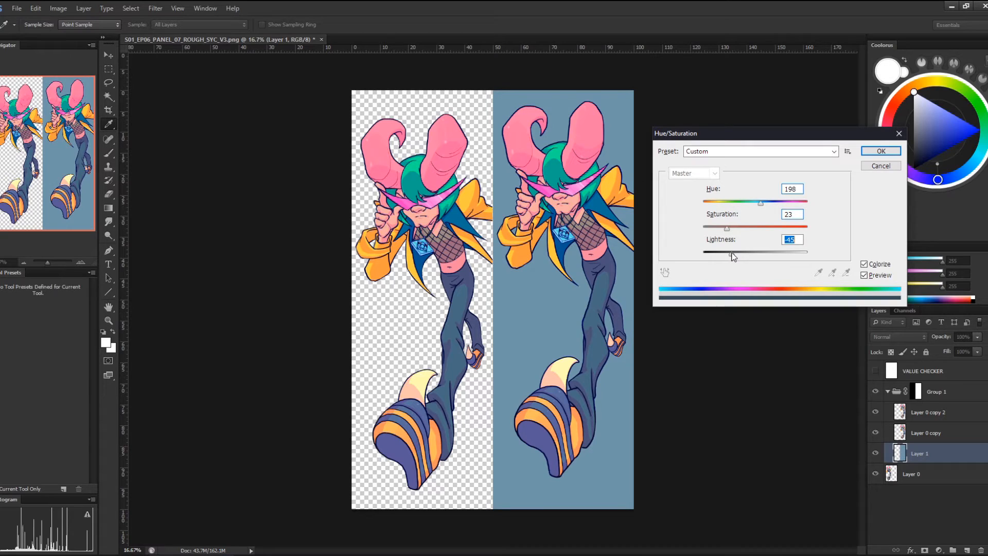
{"action": "left_click", "coordinate": [724, 229]}
{"action": "left_click", "coordinate": [881, 151]}
{"action": "key", "text": "b"}
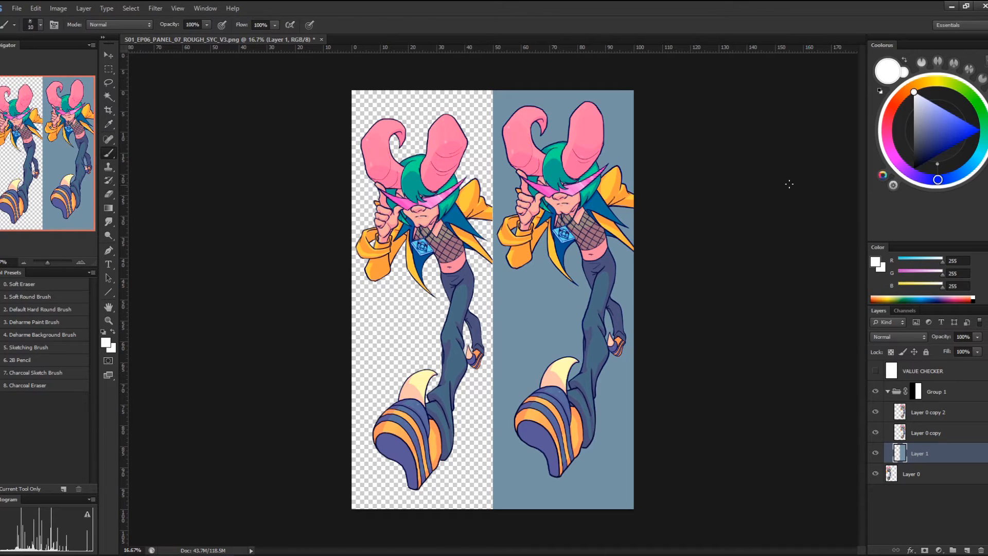
Fade the figure on Layer 0 copy 2 with Hue/Saturation, setting saturation to -11 and lightness to +14
{"action": "left_click", "coordinate": [919, 414]}
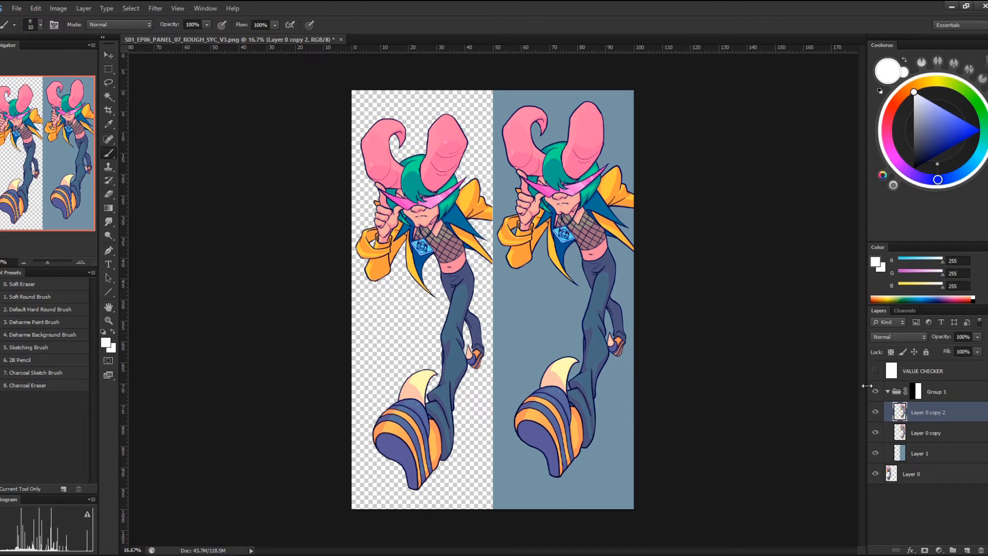
{"action": "key", "text": "ctrl+u"}
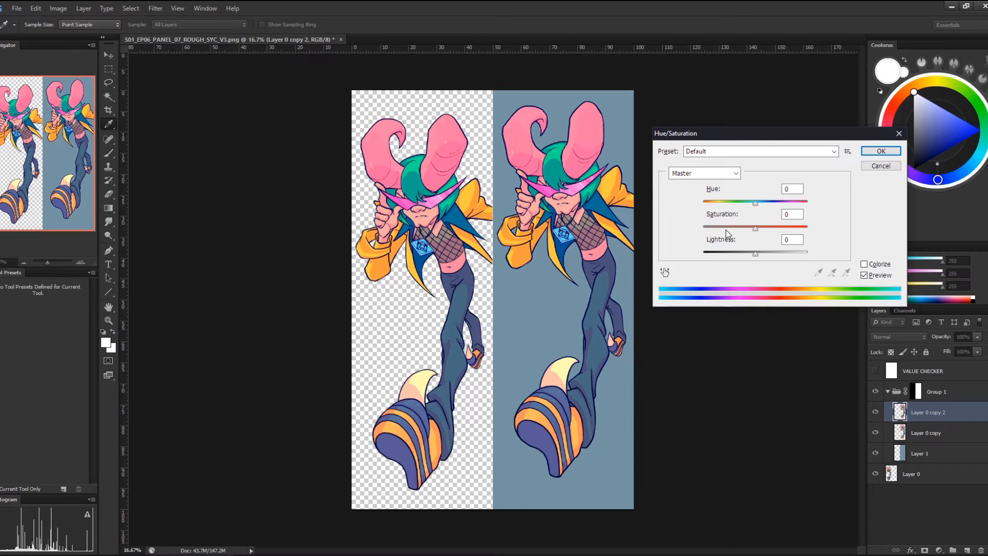
{"action": "left_click_drag", "start_coordinate": [726, 230], "coordinate": [749, 231]}
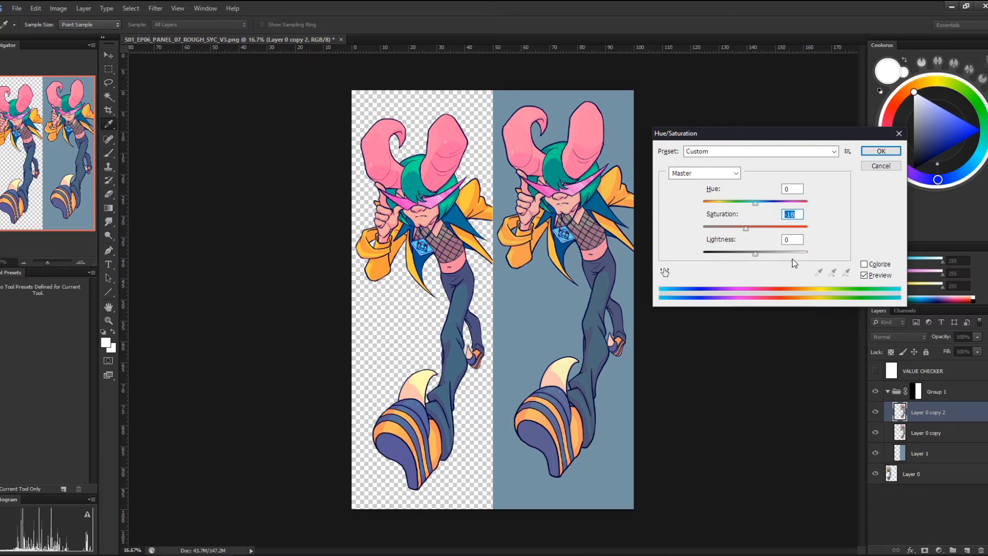
{"action": "left_click", "coordinate": [756, 227]}
{"action": "left_click_drag", "start_coordinate": [757, 230], "coordinate": [751, 230]}
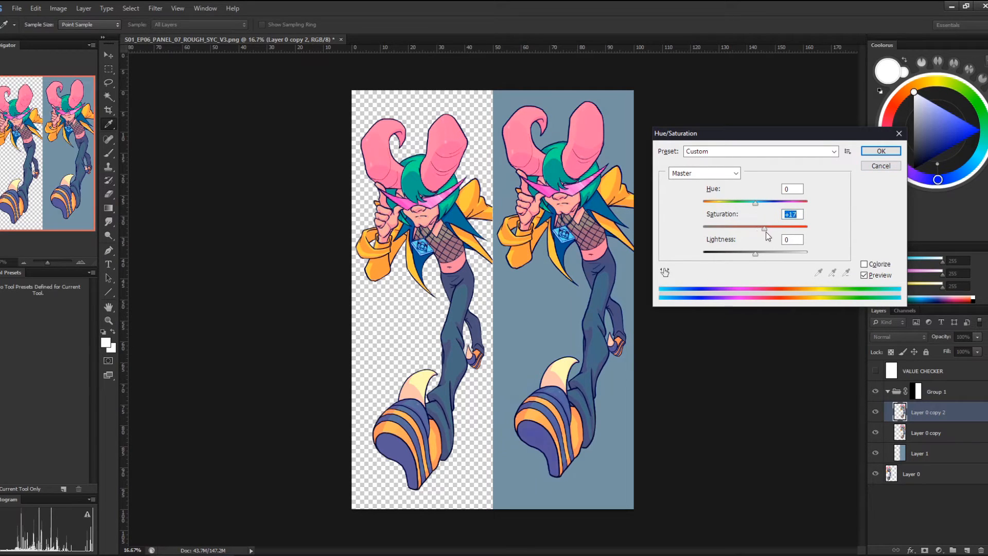
{"action": "left_click_drag", "start_coordinate": [756, 235], "coordinate": [748, 228]}
{"action": "mouse_move", "coordinate": [755, 254]}
{"action": "left_mouse_down"}
{"action": "mouse_move", "coordinate": [743, 228]}
{"action": "mouse_move", "coordinate": [763, 255]}
{"action": "left_mouse_up"}
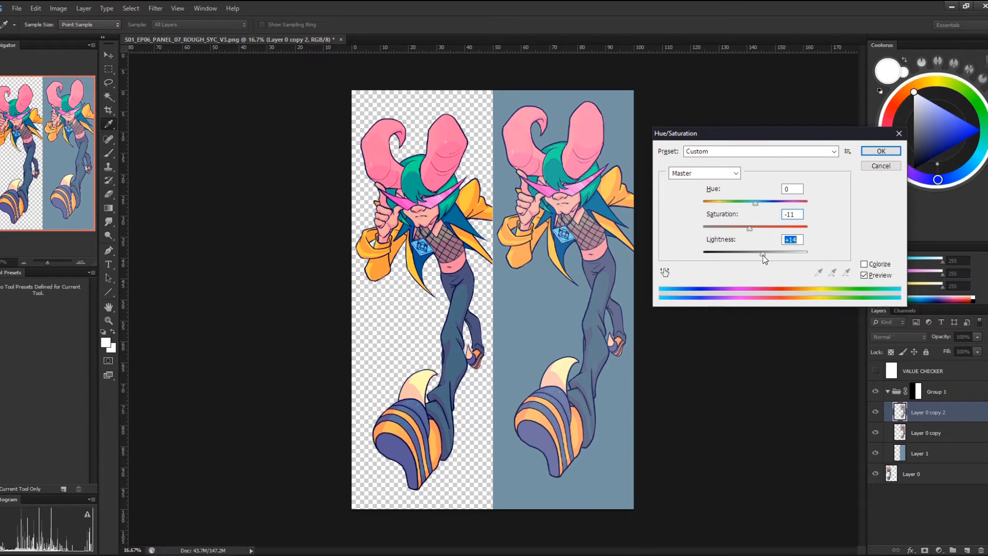
{"action": "left_click", "coordinate": [883, 155]}
{"action": "key", "text": "b"}
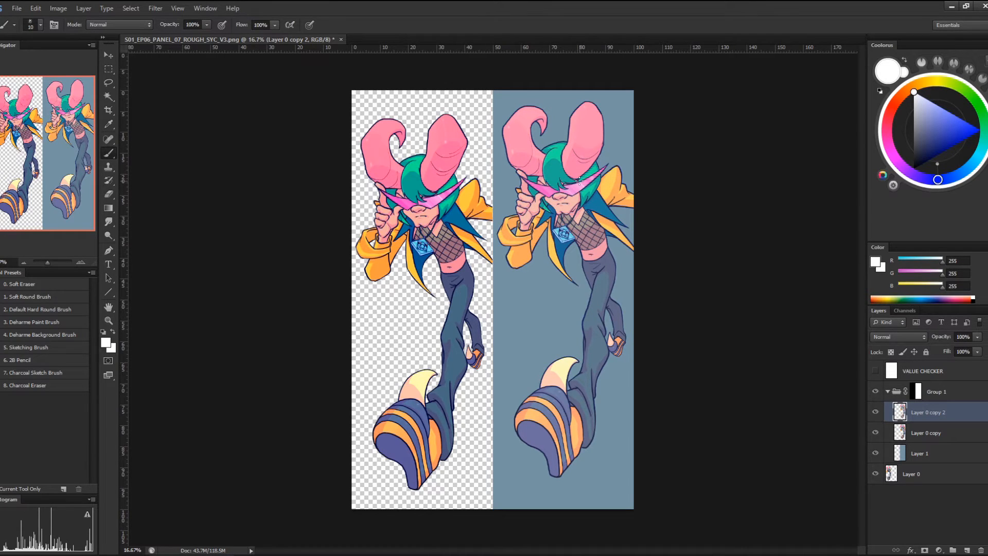
Compare the faded figure with the earlier version by toggling the VALUE CHECKER, Layer 0 copy 2 and Layer 0 copy layers
{"action": "left_click", "coordinate": [875, 372]}
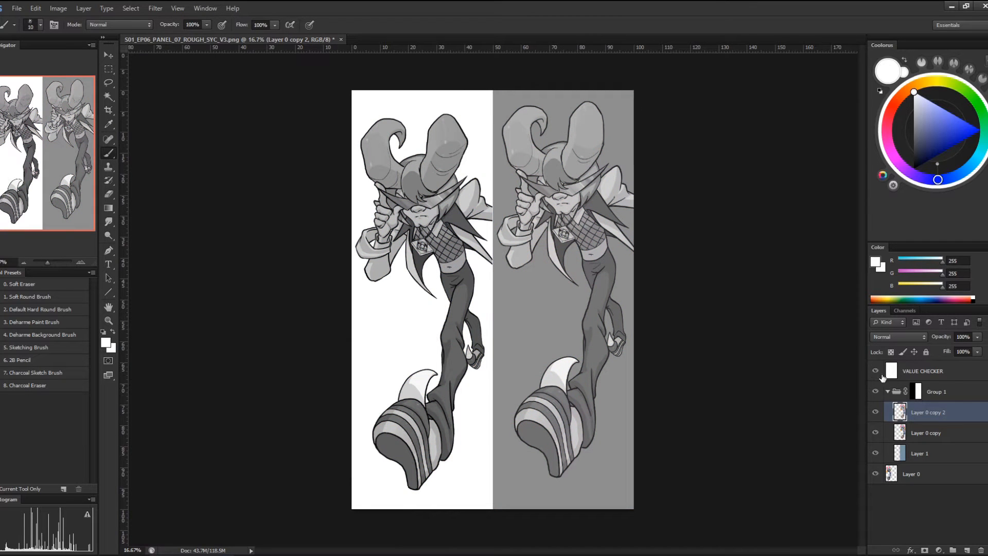
{"action": "left_click", "coordinate": [875, 371]}
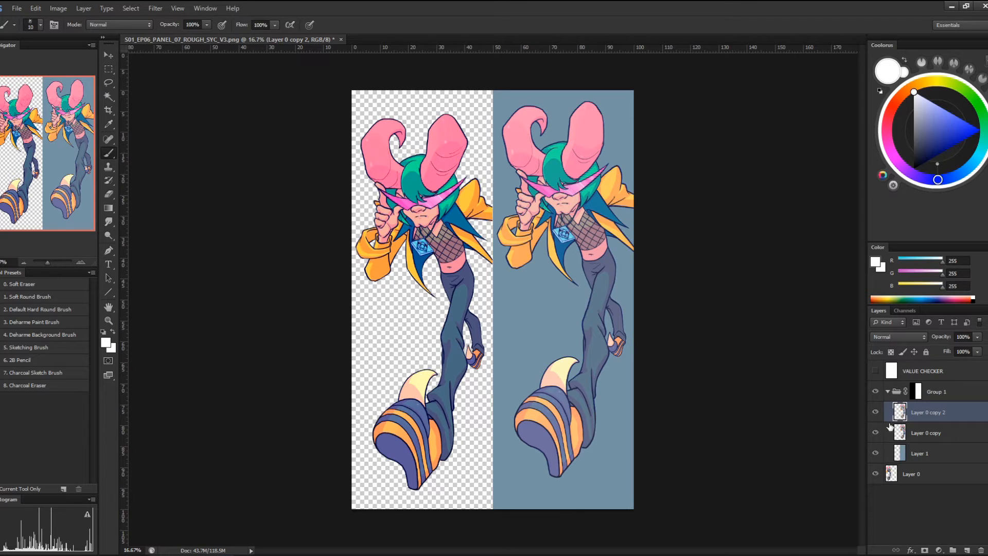
{"action": "left_click", "coordinate": [876, 412]}
{"action": "left_click", "coordinate": [875, 412]}
{"action": "left_click", "coordinate": [875, 412]}
{"action": "left_click", "coordinate": [875, 416]}
{"action": "left_click", "coordinate": [876, 415]}
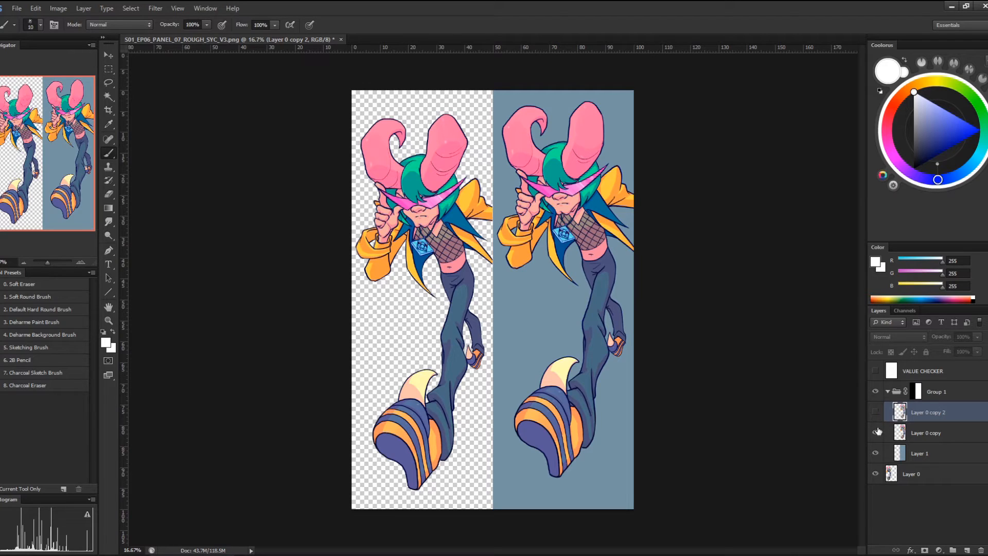
{"action": "left_click", "coordinate": [876, 432]}
{"action": "left_click", "coordinate": [877, 433]}
{"action": "left_click", "coordinate": [876, 413]}
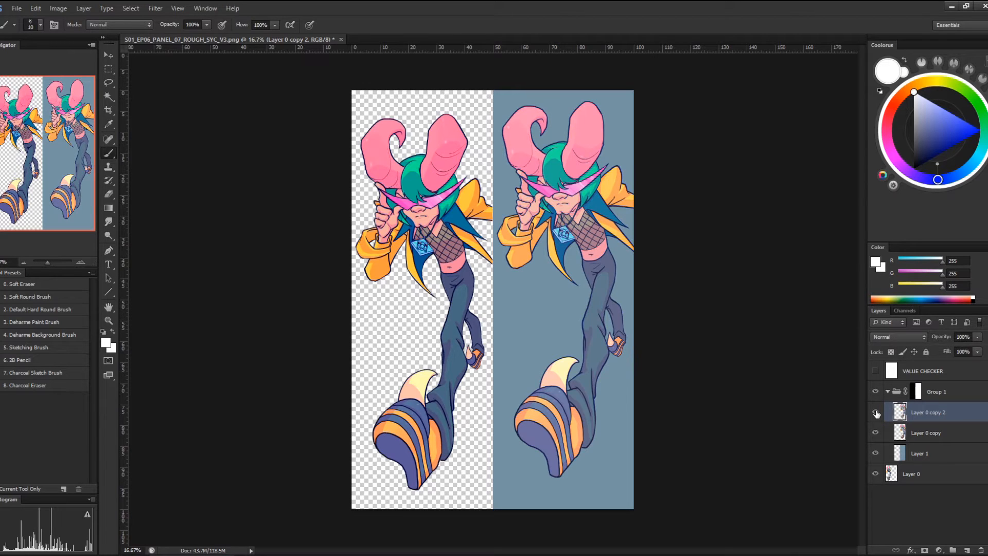
{"action": "left_click", "coordinate": [876, 413]}
{"action": "left_click", "coordinate": [877, 414]}
{"action": "left_click", "coordinate": [877, 413]}
{"action": "left_click", "coordinate": [876, 413]}
Duplicate Layer 0 copy 2 and darken the duplicate with Hue/Saturation, using hue -1, saturation about +21 and lightness -45
{"action": "key", "text": "ctrl+j"}
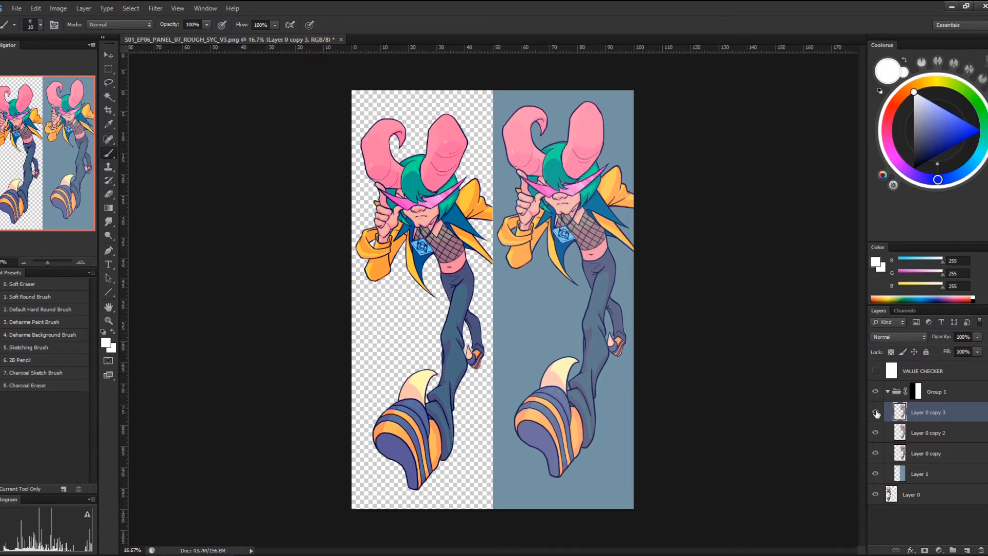
{"action": "key", "text": "ctrl+u"}
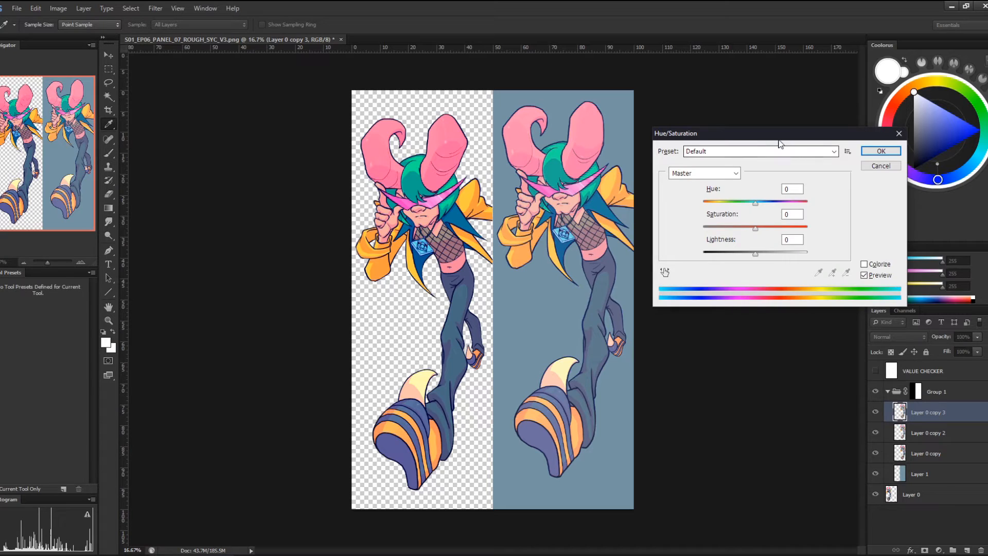
{"action": "left_click_drag", "start_coordinate": [777, 136], "coordinate": [759, 123]}
{"action": "left_click_drag", "start_coordinate": [763, 212], "coordinate": [740, 235]}
{"action": "mouse_move", "coordinate": [763, 186]}
{"action": "left_mouse_down"}
{"action": "mouse_move", "coordinate": [781, 192]}
{"action": "mouse_move", "coordinate": [700, 191]}
{"action": "mouse_move", "coordinate": [782, 189]}
{"action": "mouse_move", "coordinate": [763, 183]}
{"action": "left_mouse_up"}
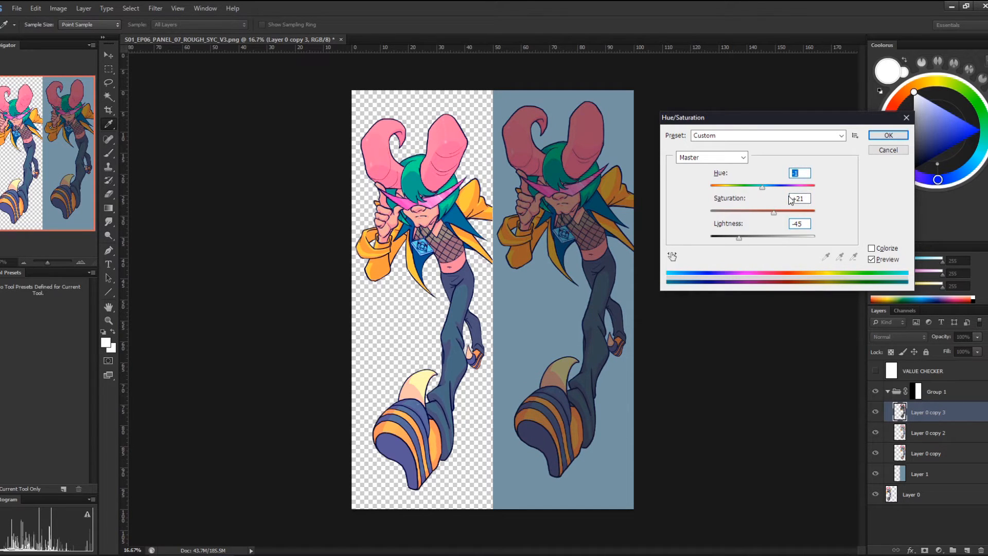
{"action": "mouse_move", "coordinate": [774, 215]}
{"action": "left_mouse_down"}
{"action": "mouse_move", "coordinate": [764, 217]}
{"action": "mouse_move", "coordinate": [773, 221]}
{"action": "left_mouse_up"}
{"action": "key", "text": "b"}
{"action": "left_click", "coordinate": [889, 135]}
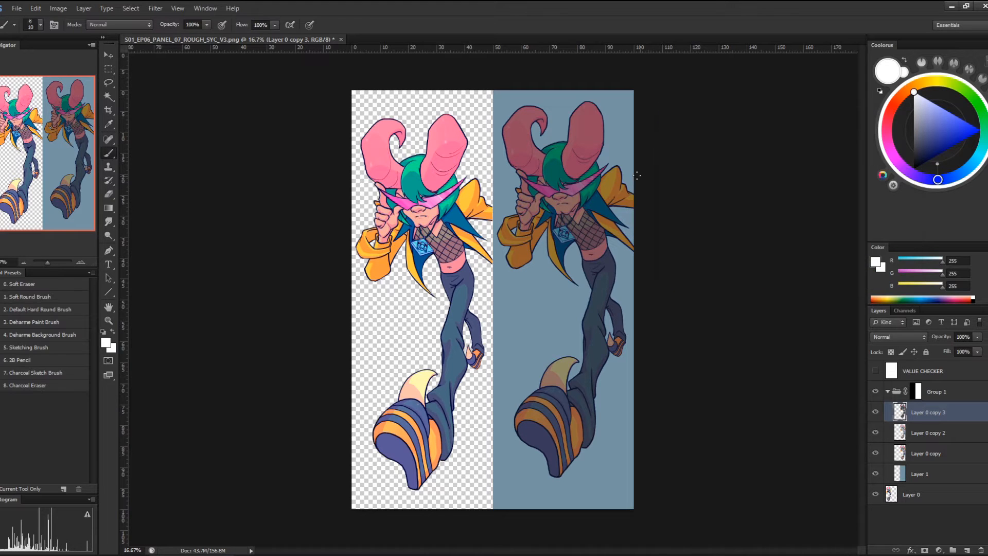
{"action": "left_click", "coordinate": [939, 551]}
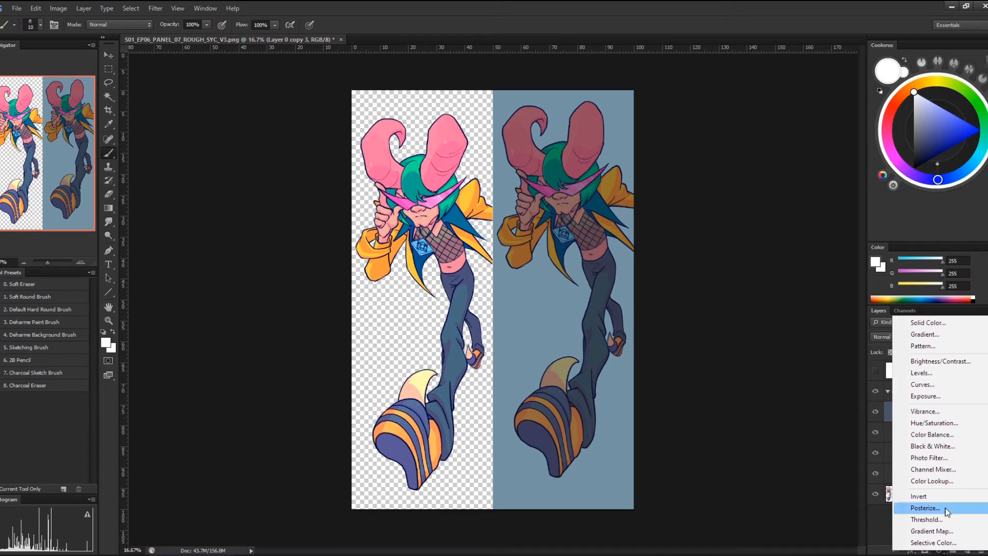
{"action": "left_click", "coordinate": [881, 527]}
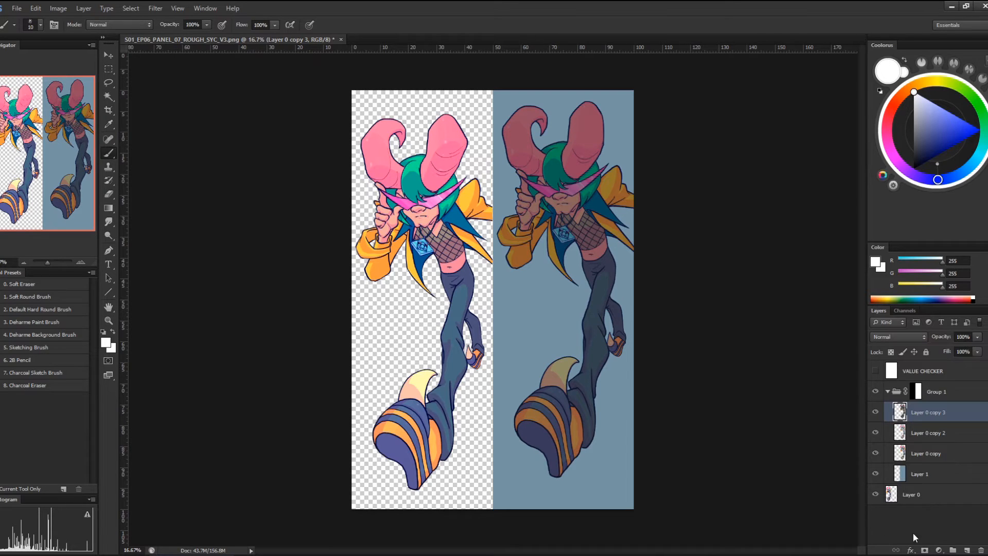
{"action": "left_click", "coordinate": [941, 550]}
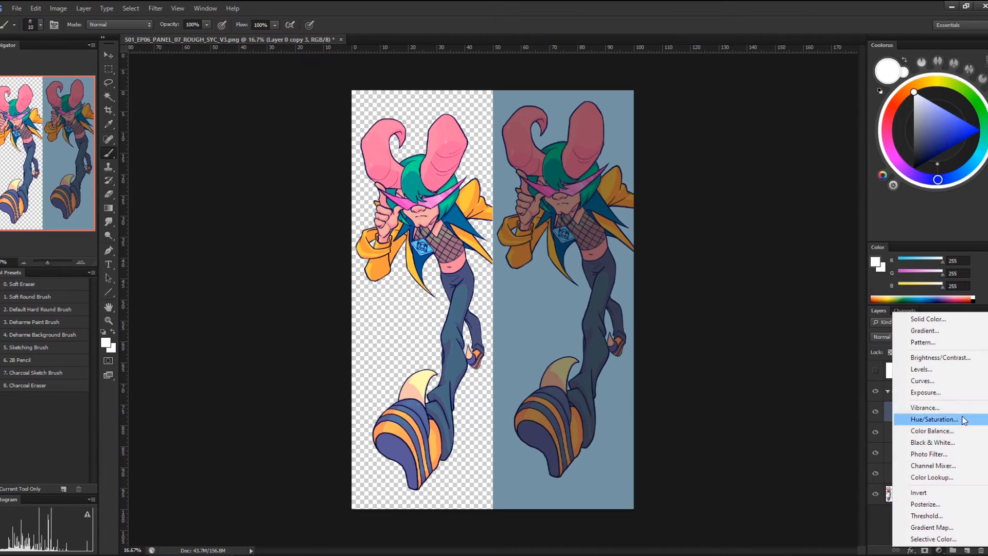
{"action": "left_click", "coordinate": [905, 415]}
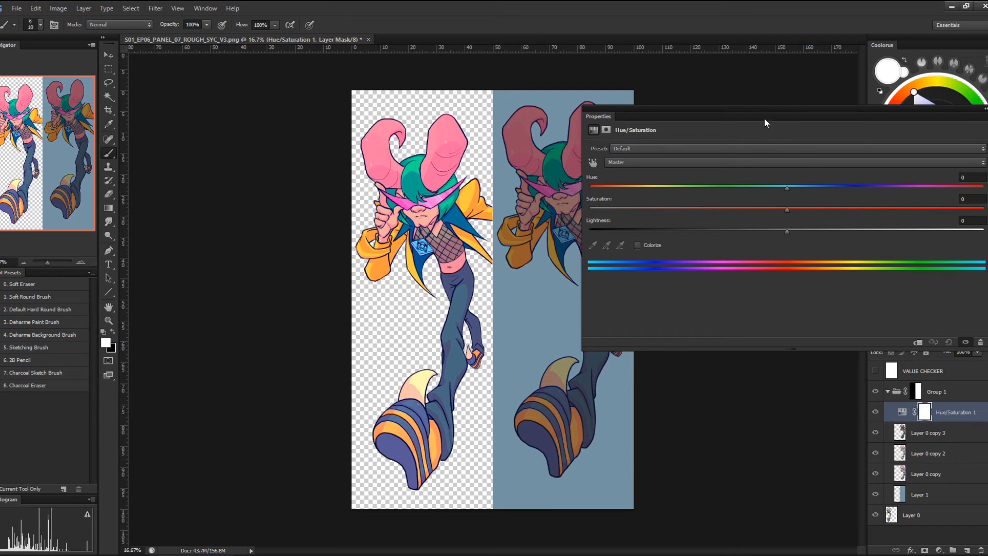
{"action": "left_click_drag", "start_coordinate": [764, 121], "coordinate": [510, 225]}
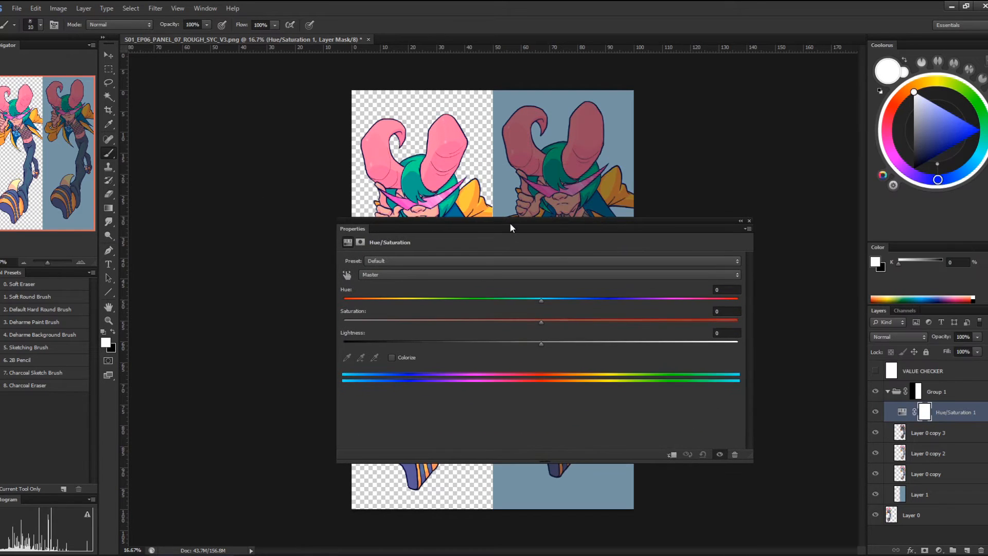
{"action": "left_click", "coordinate": [749, 221]}
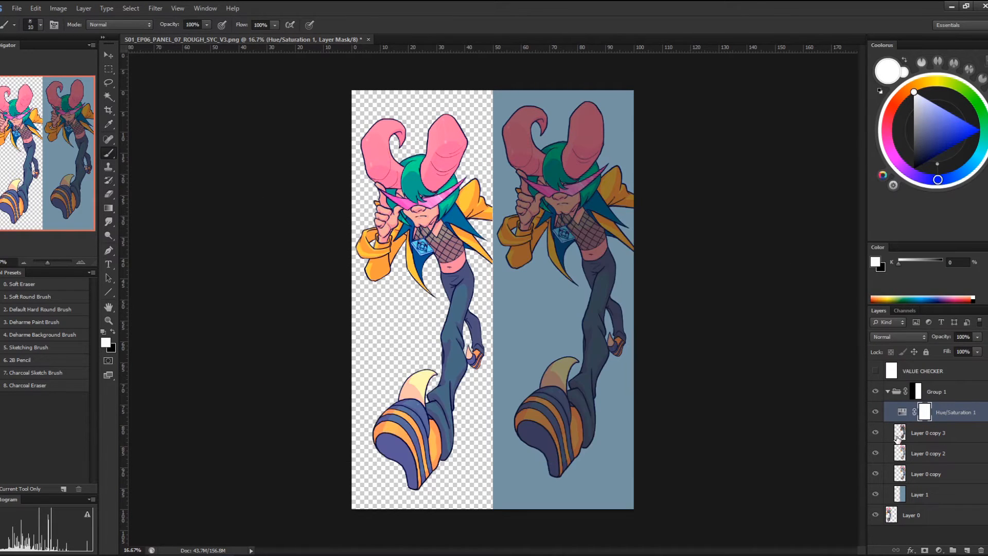
{"action": "left_click", "coordinate": [981, 550]}
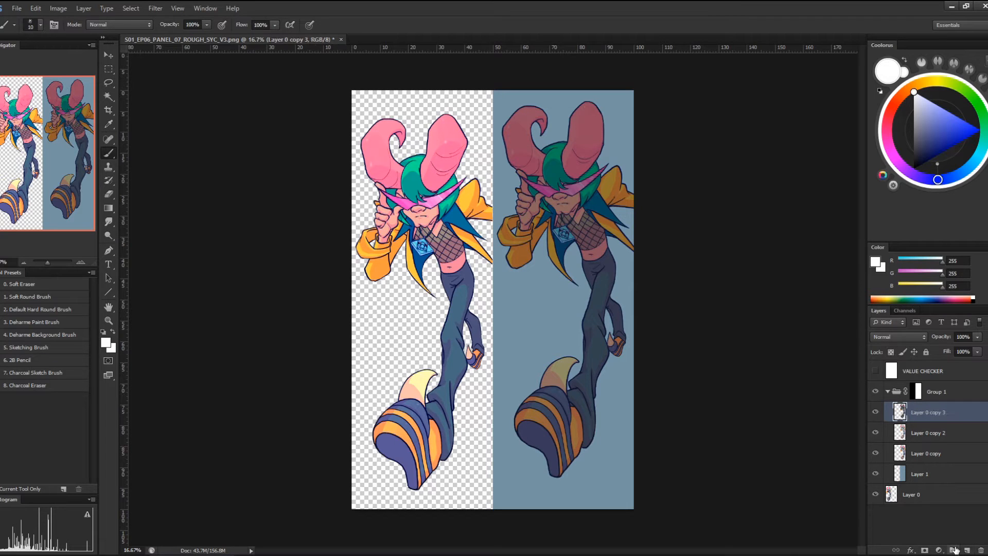
Add a Photo Filter adjustment layer above Layer 0 copy 3 and set its filter to Cooling Filter (LBB)
{"action": "left_click", "coordinate": [938, 550]}
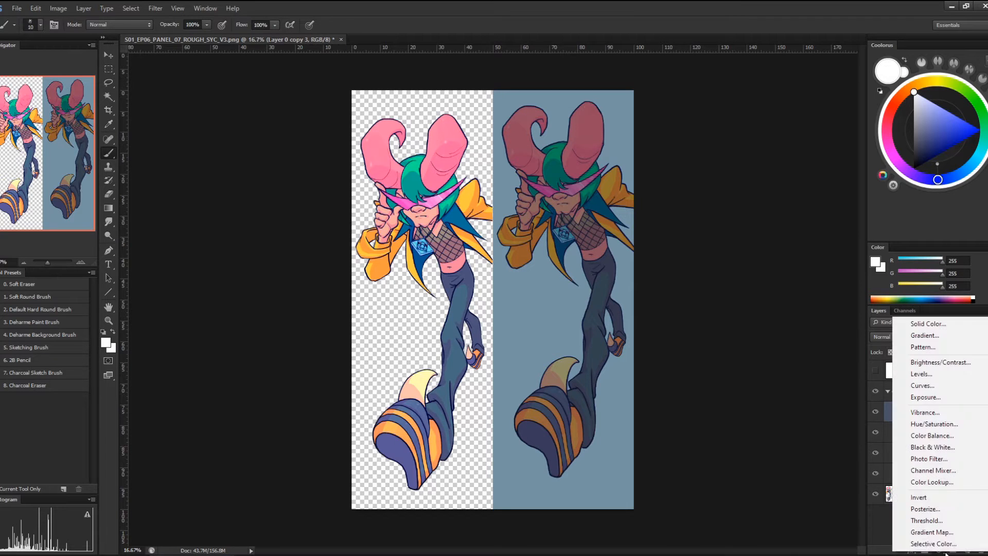
{"action": "left_click", "coordinate": [932, 459]}
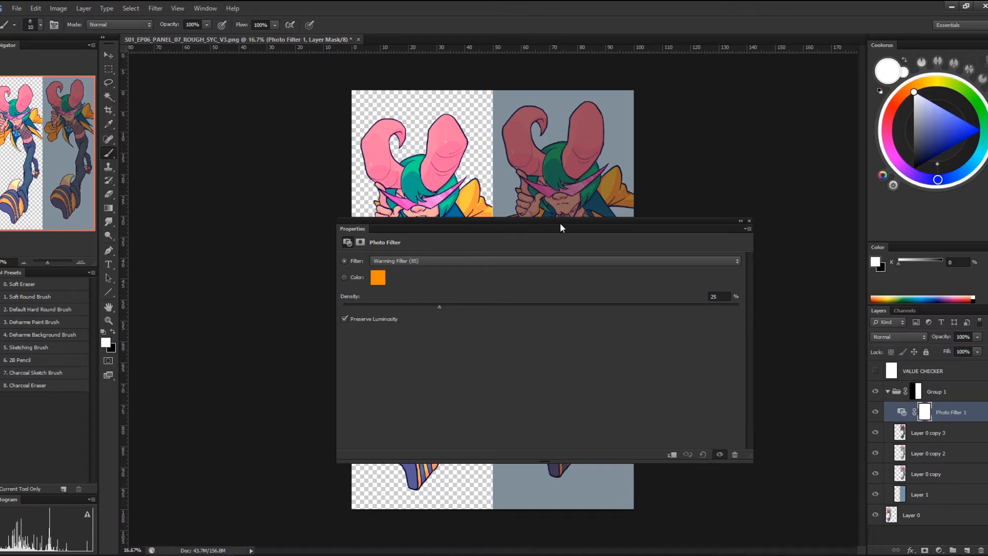
{"action": "left_click_drag", "start_coordinate": [561, 227], "coordinate": [835, 180]}
{"action": "left_click", "coordinate": [653, 228]}
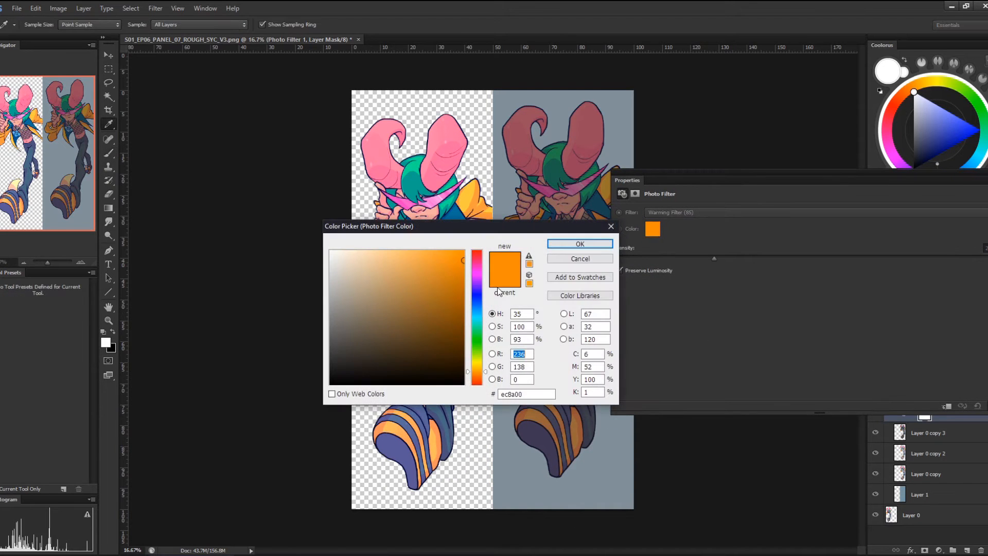
{"action": "left_click", "coordinate": [580, 259]}
{"action": "left_click", "coordinate": [656, 212]}
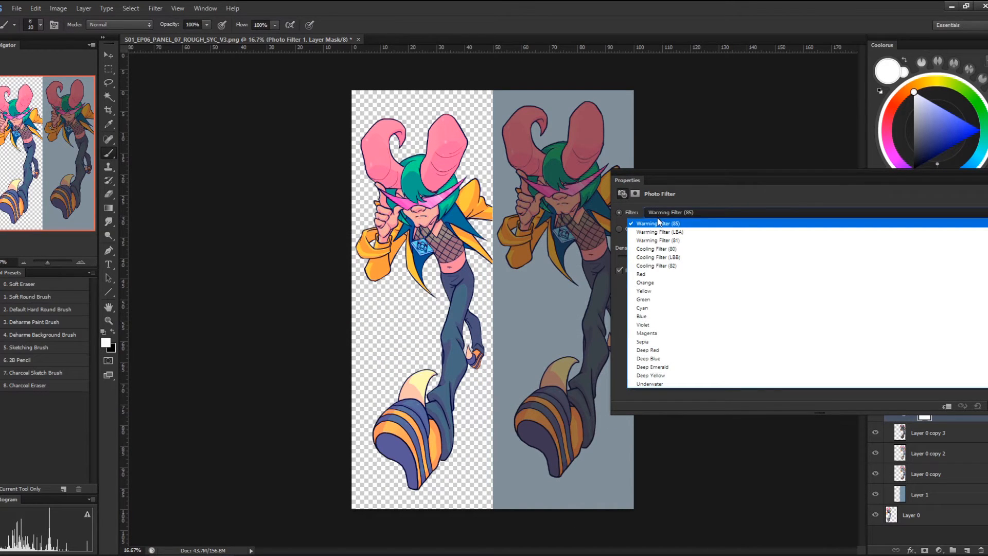
{"action": "left_click", "coordinate": [657, 249]}
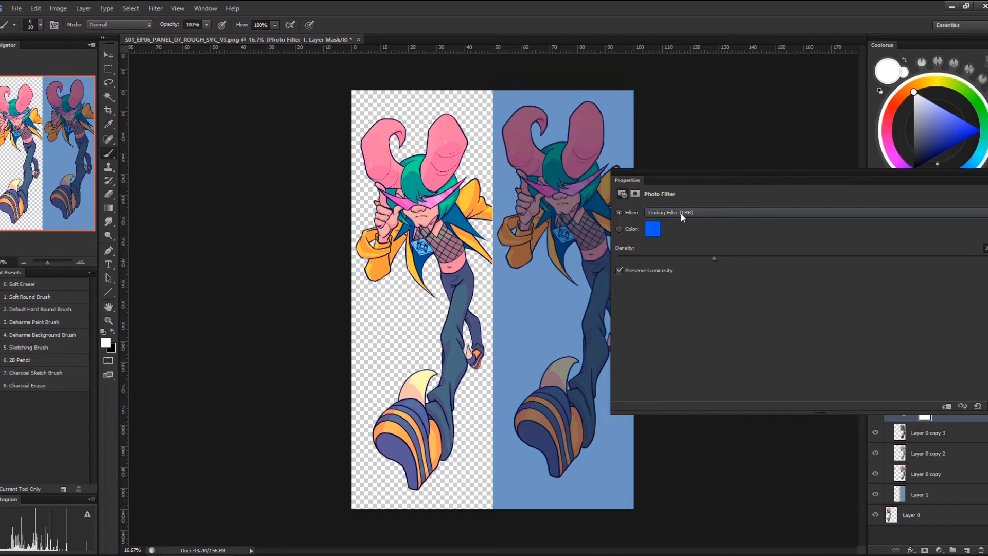
{"action": "scroll", "coordinate": [681, 213], "scroll_direction": "down", "scroll_amount": 2}
{"action": "scroll", "coordinate": [681, 213], "scroll_direction": "up", "scroll_amount": 1}
{"action": "left_click_drag", "start_coordinate": [843, 177], "coordinate": [485, 186]}
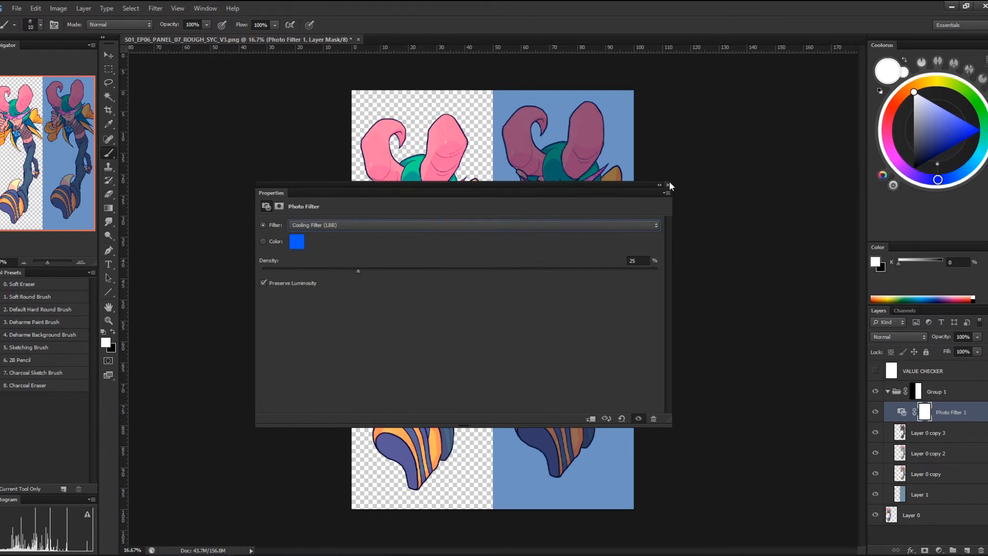
{"action": "left_click", "coordinate": [670, 181]}
Clip the Photo Filter to Layer 0 copy 3, test its opacity and return it to 100%, and merge it into that layer
{"action": "left_click_drag", "start_coordinate": [936, 421], "coordinate": [938, 418]}
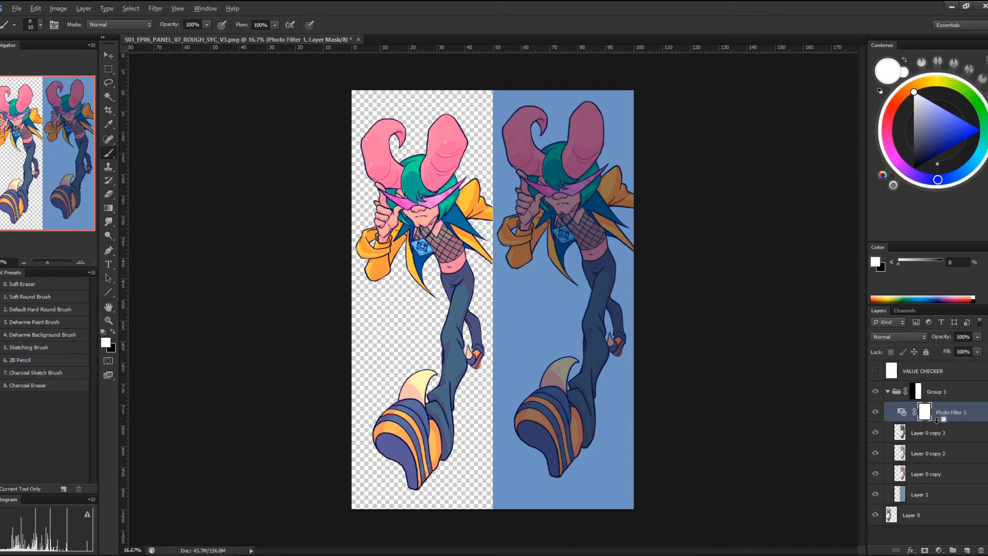
{"action": "left_click", "coordinate": [938, 420], "text": "alt"}
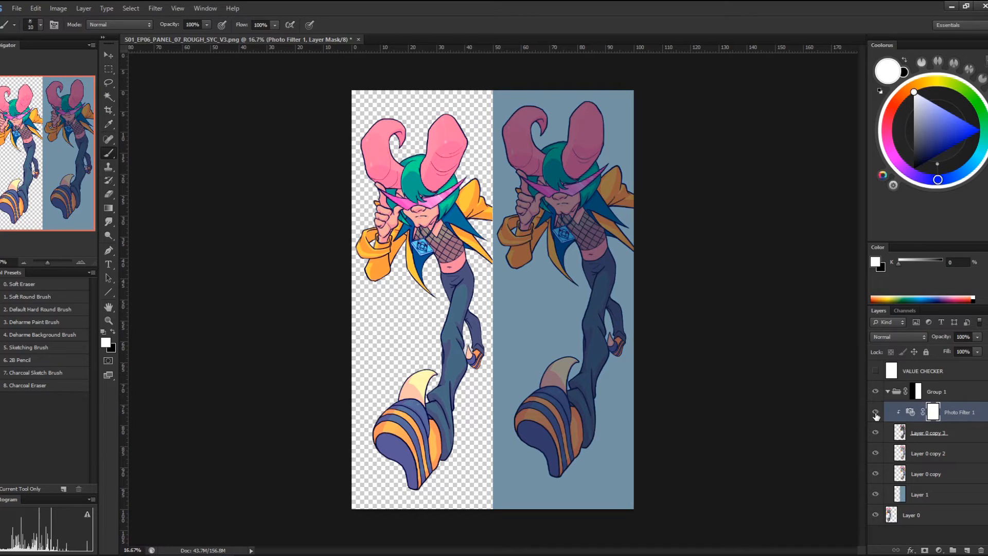
{"action": "left_click", "coordinate": [876, 415]}
{"action": "left_click_drag", "start_coordinate": [977, 337], "coordinate": [985, 360]}
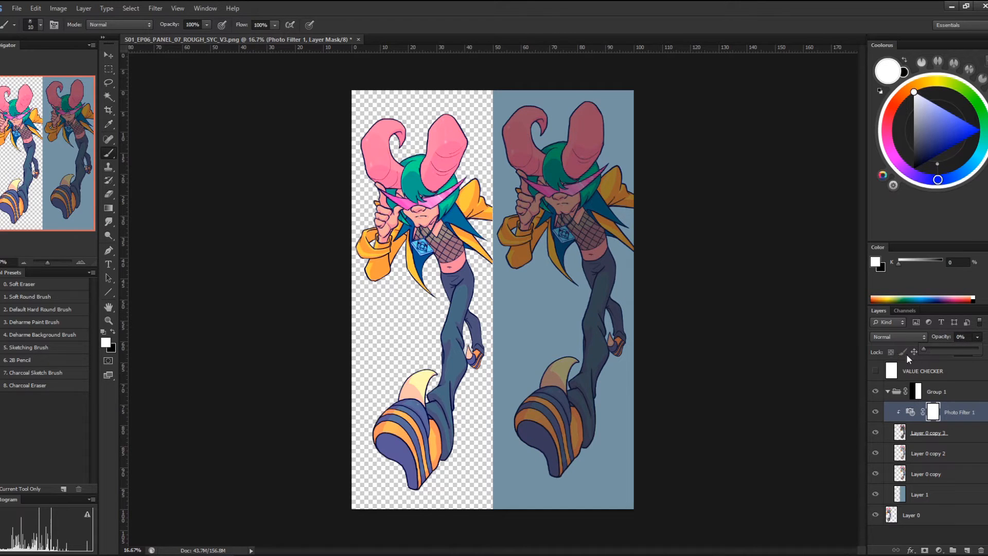
{"action": "left_click_drag", "start_coordinate": [909, 358], "coordinate": [986, 357]}
{"action": "key", "text": "Return"}
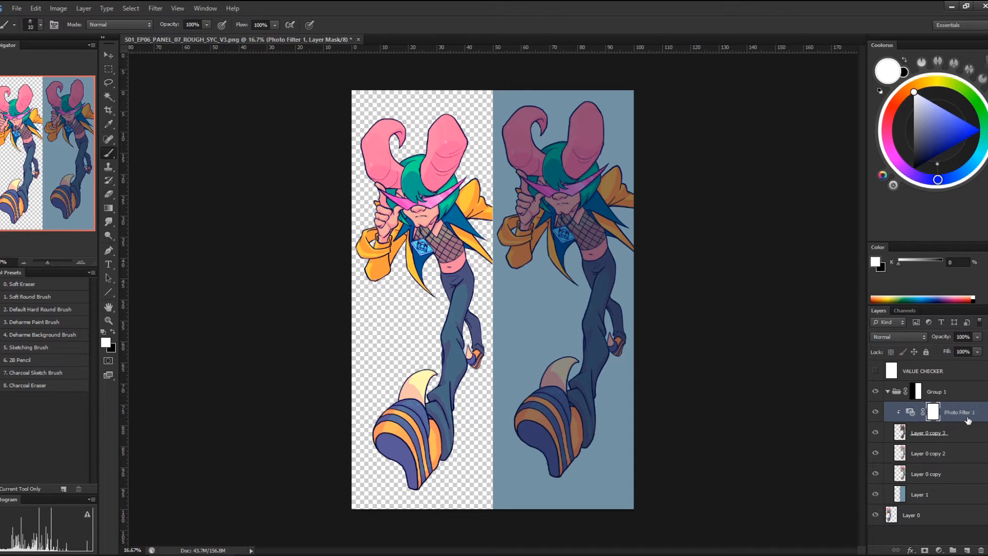
{"action": "key", "text": "Delete"}
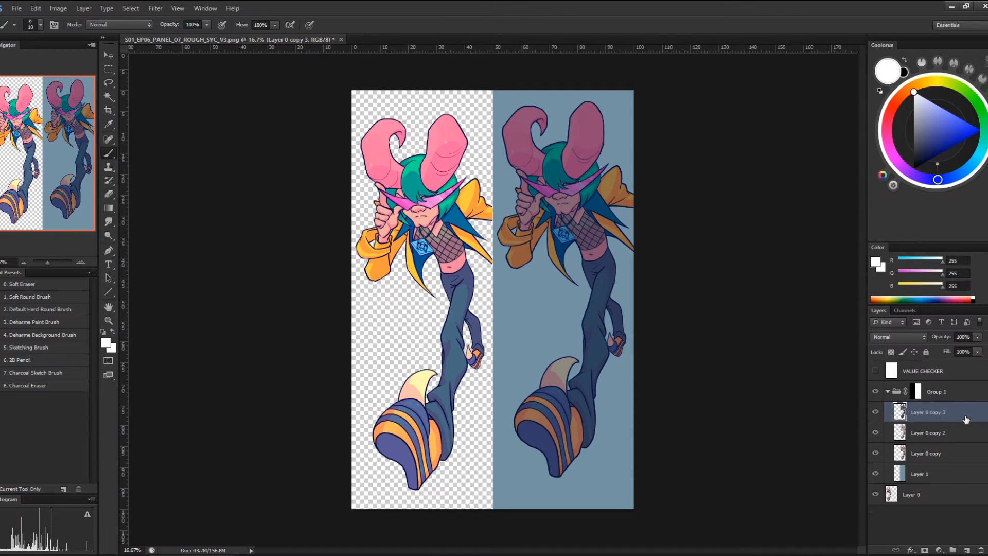
Toggle Layer 0 copy 3 to compare the darkened, cooled figure with the lighter version beneath, leaving it visible
{"action": "left_click", "coordinate": [875, 413]}
{"action": "left_click", "coordinate": [875, 414]}
{"action": "left_click", "coordinate": [875, 413]}
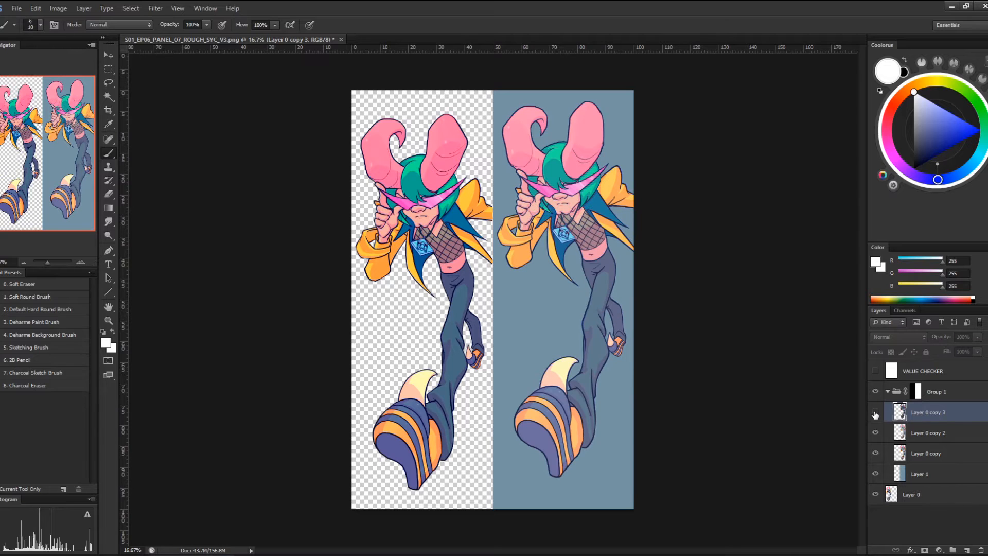
{"action": "left_click", "coordinate": [876, 414]}
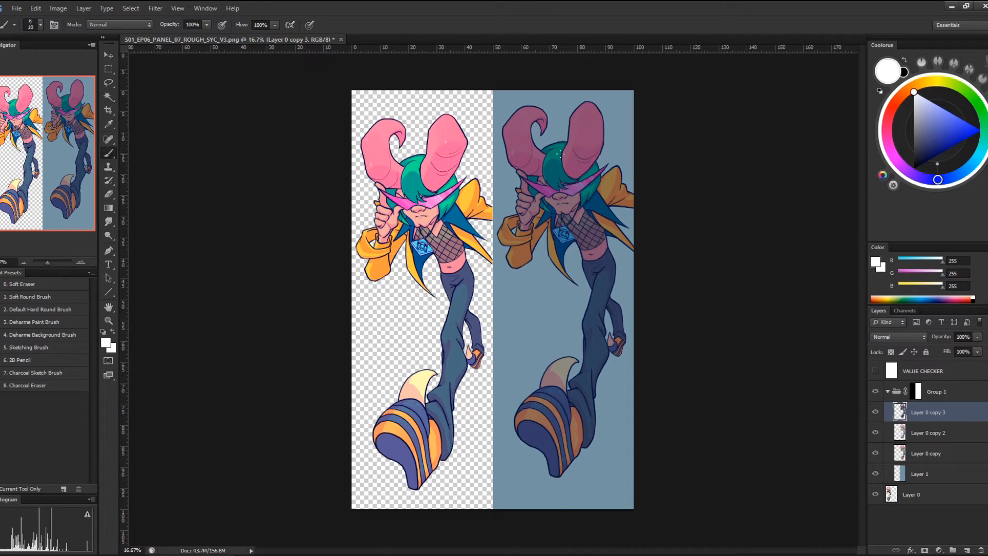
Add a layer mask to Layer 0 copy 3 and ready the Soft Round Brush with black, comparing the layer on and off
{"action": "left_click", "coordinate": [925, 549]}
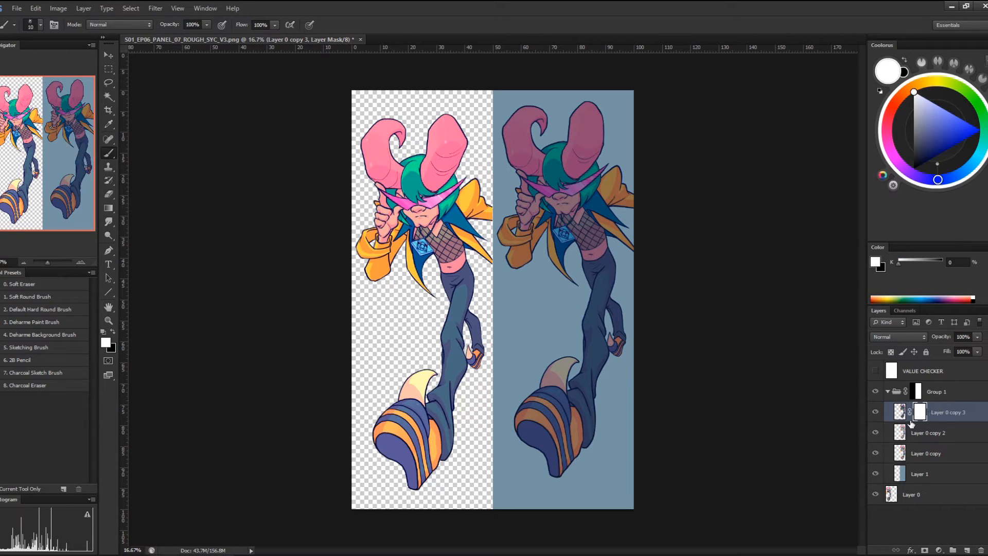
{"action": "left_click", "coordinate": [51, 297]}
{"action": "key", "text": "x"}
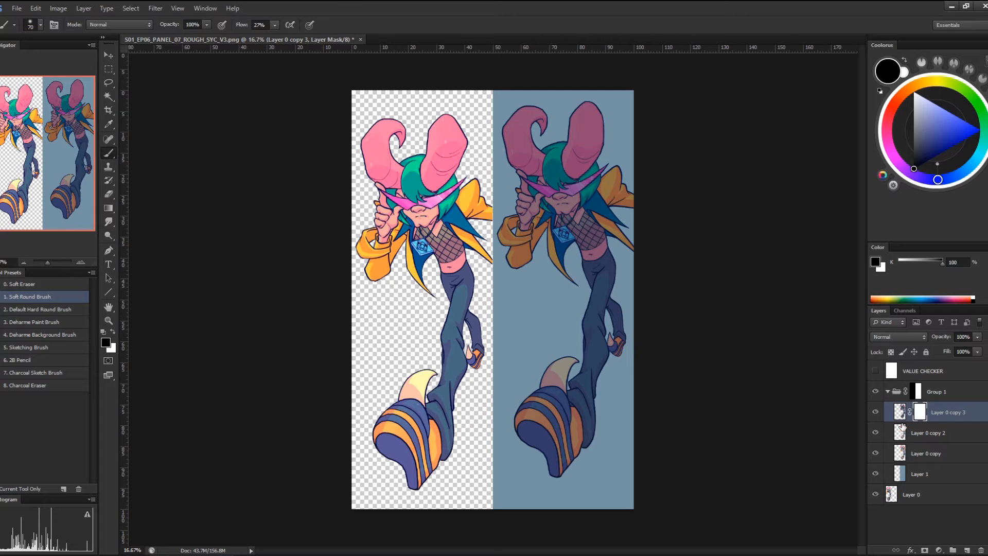
{"action": "left_click", "coordinate": [876, 413]}
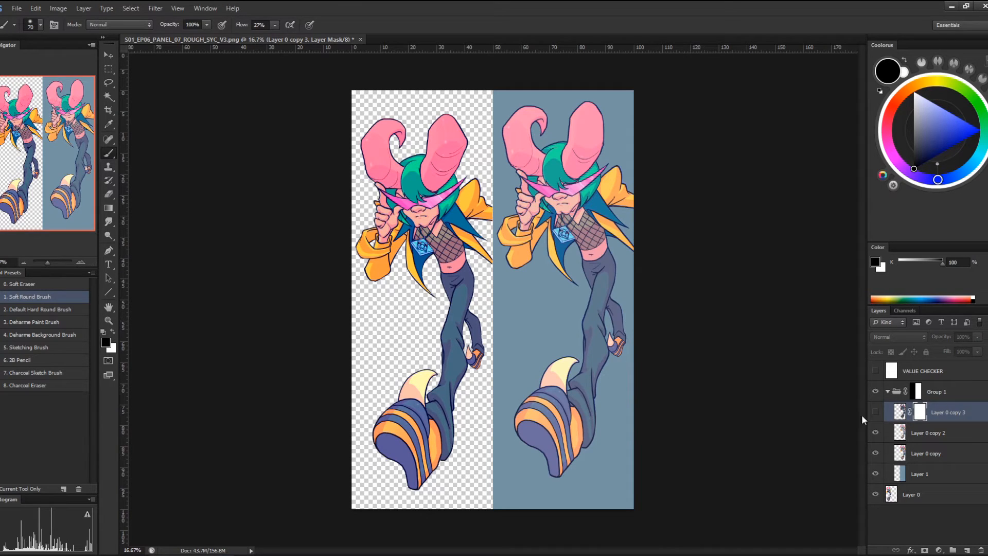
{"action": "left_click", "coordinate": [875, 412]}
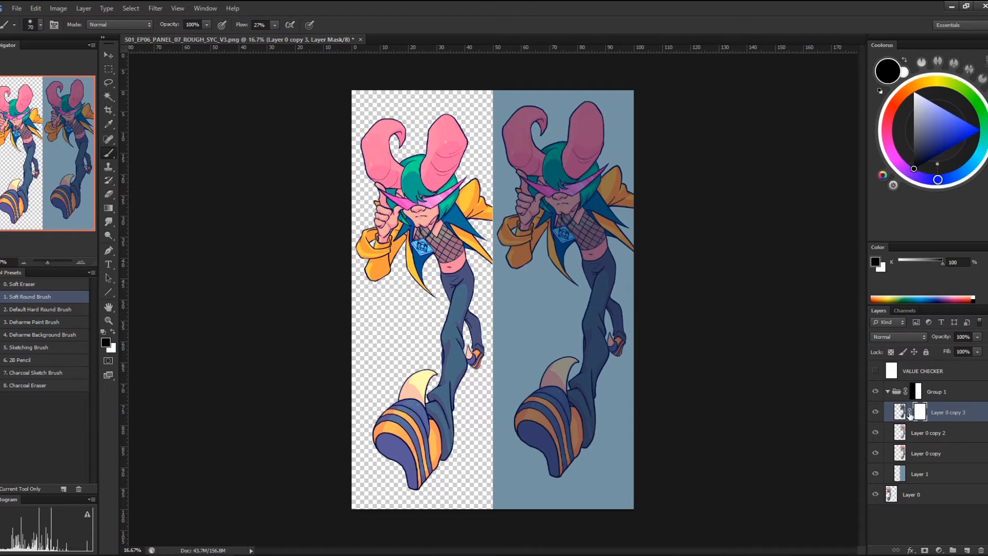
Create a new Soft Light layer above Layer 0 copy 3 and mask it to the figure's silhouette
{"action": "left_click", "coordinate": [967, 550]}
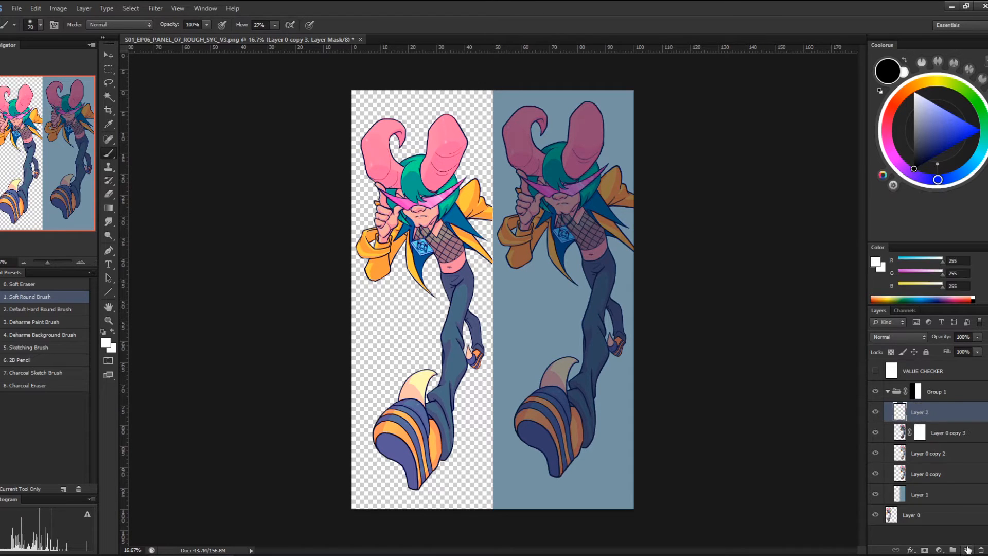
{"action": "left_click", "coordinate": [897, 338]}
{"action": "left_click", "coordinate": [899, 201]}
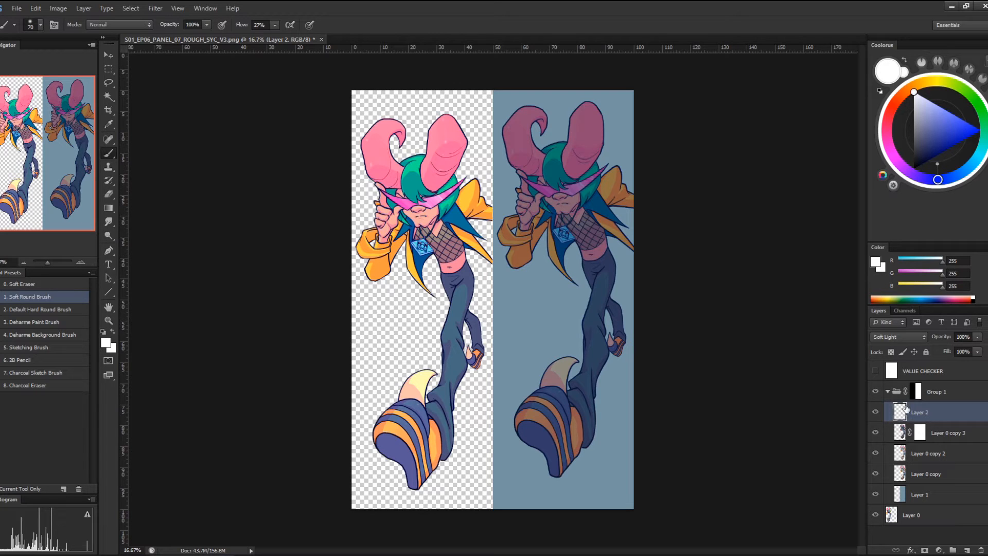
{"action": "left_click", "coordinate": [878, 413]}
{"action": "left_click", "coordinate": [878, 413]}
{"action": "left_click", "coordinate": [901, 432], "text": "ctrl"}
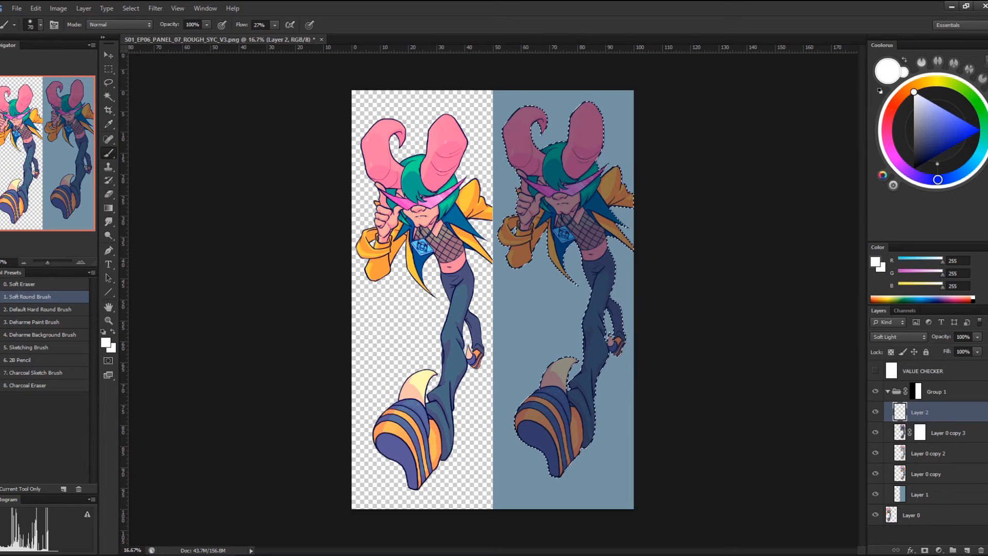
{"action": "left_click", "coordinate": [925, 550]}
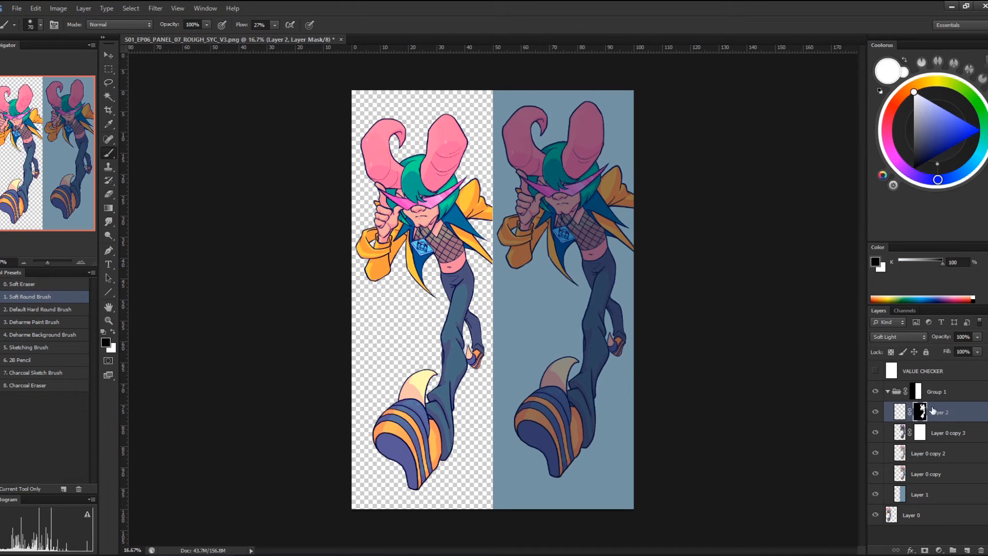
Target Layer 2's pixels instead of its mask, enlarge the soft brush to 150 and choose a light blue of RGB 122, 163, 225
{"action": "left_click", "coordinate": [899, 415]}
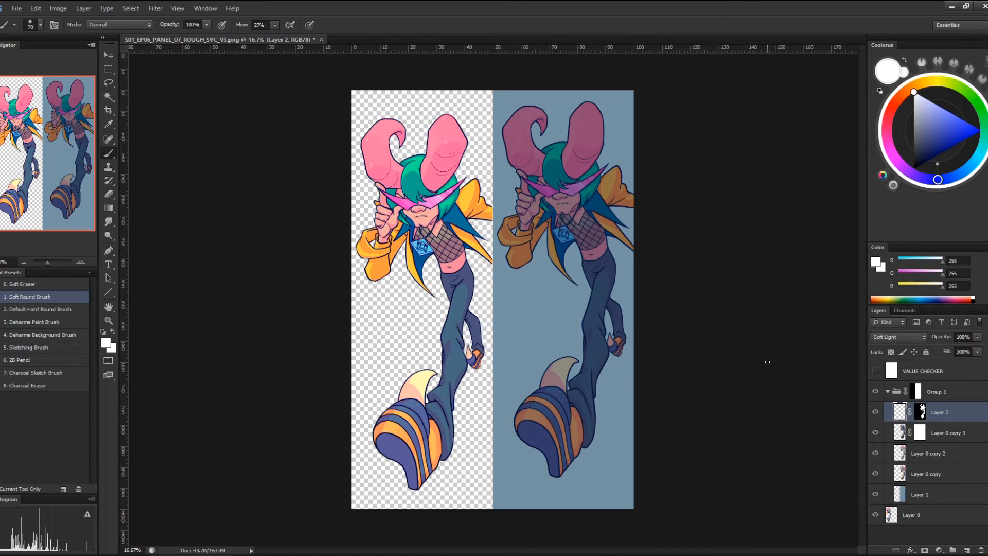
{"action": "left_click", "coordinate": [925, 103]}
{"action": "mouse_move", "coordinate": [938, 180]}
{"action": "left_mouse_down"}
{"action": "mouse_move", "coordinate": [958, 176]}
{"action": "mouse_move", "coordinate": [929, 181]}
{"action": "left_mouse_up"}
{"action": "key", "text": "bracketright"}
{"action": "key", "text": "bracketright"}
{"action": "key", "text": "bracketright"}
{"action": "key", "text": "bracketright"}
{"action": "key", "text": "bracketright"}
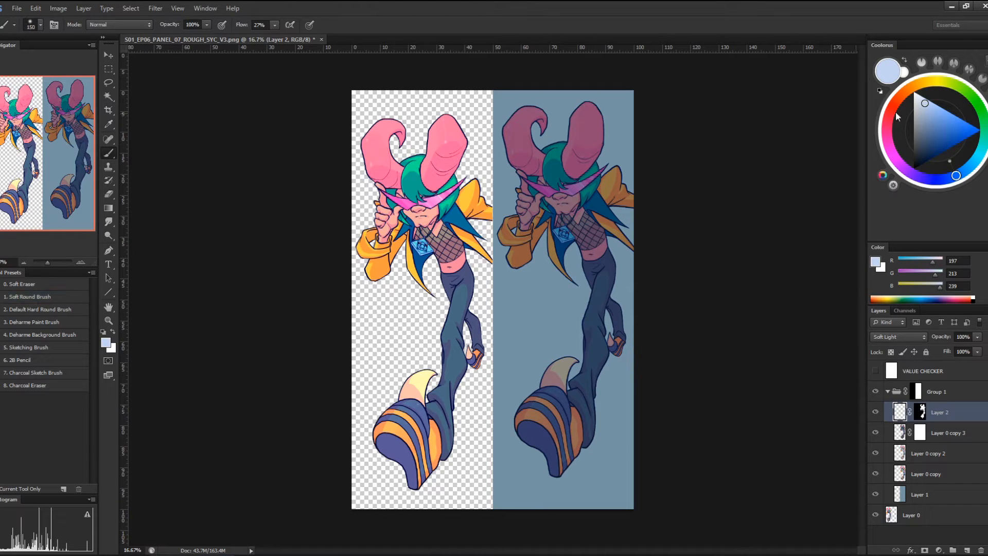
{"action": "left_click", "coordinate": [941, 116]}
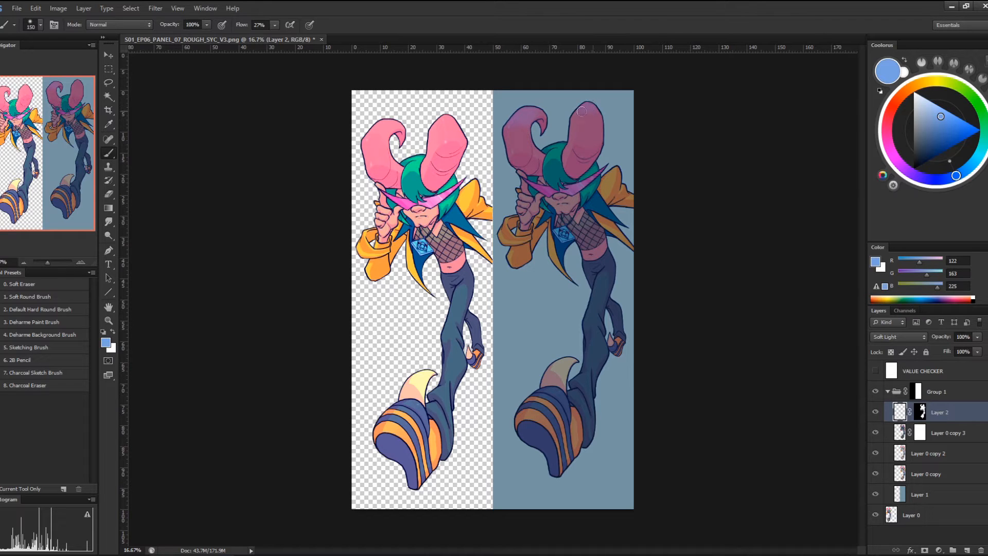
Paint light blue over the horn tops and hair on Layer 2, reducing the soft brush to 35 for the smaller areas
{"action": "mouse_move", "coordinate": [579, 109]}
{"action": "left_mouse_down"}
{"action": "mouse_move", "coordinate": [514, 156]}
{"action": "mouse_move", "coordinate": [555, 166]}
{"action": "mouse_move", "coordinate": [549, 171]}
{"action": "left_mouse_up"}
{"action": "mouse_move", "coordinate": [590, 202]}
{"action": "left_mouse_down"}
{"action": "mouse_move", "coordinate": [616, 169]}
{"action": "mouse_move", "coordinate": [598, 198]}
{"action": "left_mouse_up"}
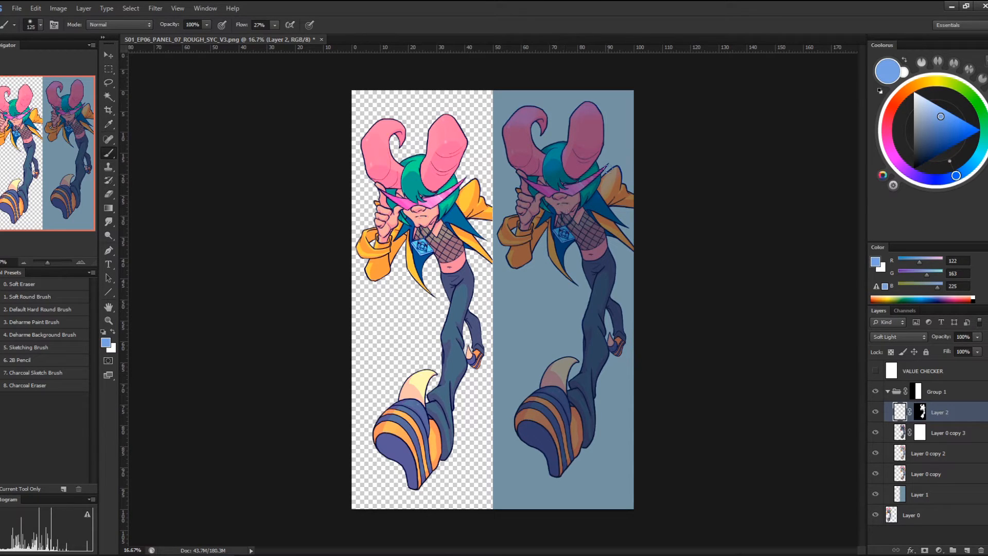
{"action": "key", "text": "bracketleft"}
{"action": "key", "text": "bracketleft"}
{"action": "key", "text": "bracketleft"}
{"action": "key", "text": "bracketleft"}
{"action": "key", "text": "bracketleft"}
{"action": "key", "text": "bracketleft"}
{"action": "key", "text": "bracketleft"}
{"action": "key", "text": "bracketleft"}
{"action": "key", "text": "ctrl+plus"}
{"action": "key", "text": "ctrl+plus"}
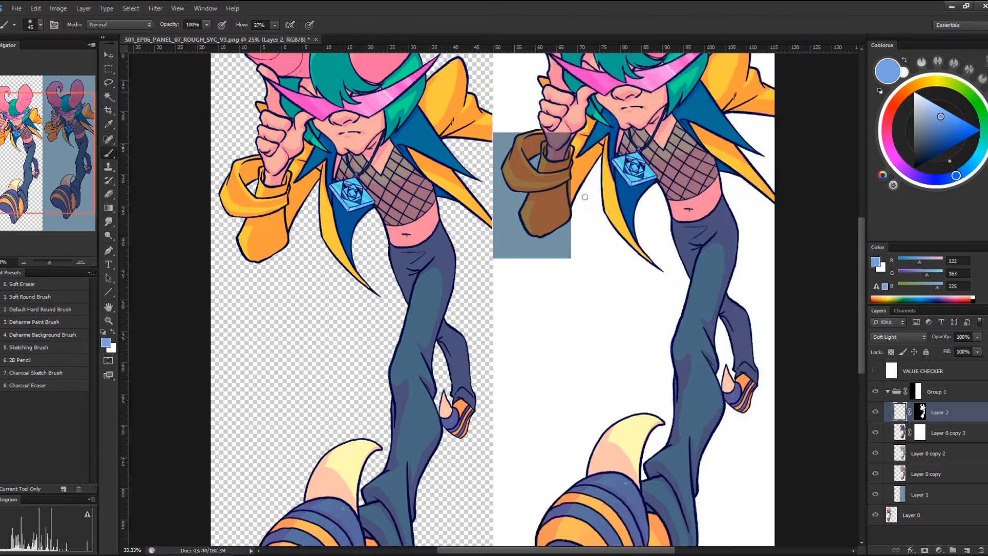
{"action": "left_click_drag", "start_coordinate": [613, 210], "coordinate": [529, 318]}
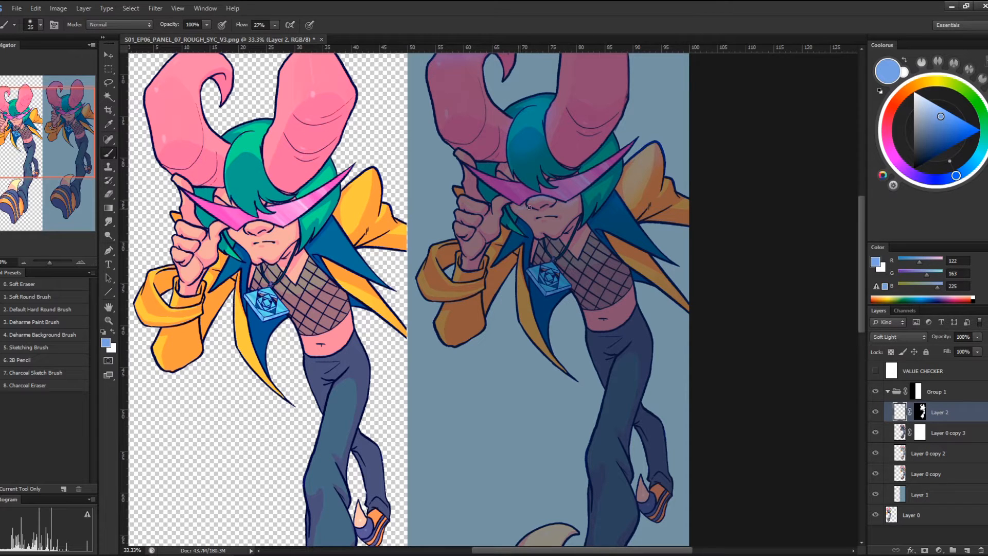
Paint soft light-blue highlights on the raised hand, jacket shoulder and collar of the tinted figure
{"action": "left_click_drag", "start_coordinate": [606, 162], "coordinate": [672, 220]}
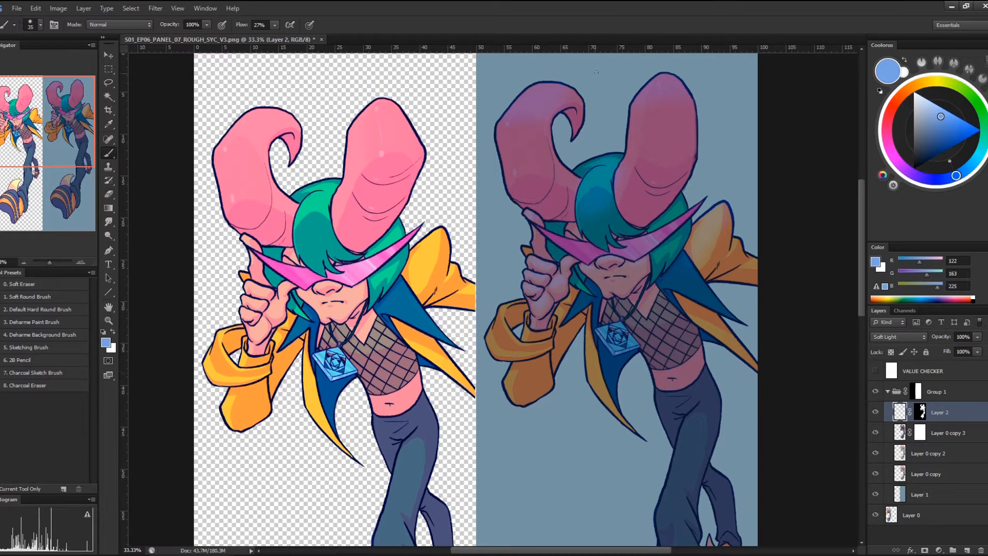
{"action": "mouse_move", "coordinate": [702, 247]}
{"action": "left_mouse_down"}
{"action": "mouse_move", "coordinate": [569, 227]}
{"action": "mouse_move", "coordinate": [565, 247]}
{"action": "left_mouse_up"}
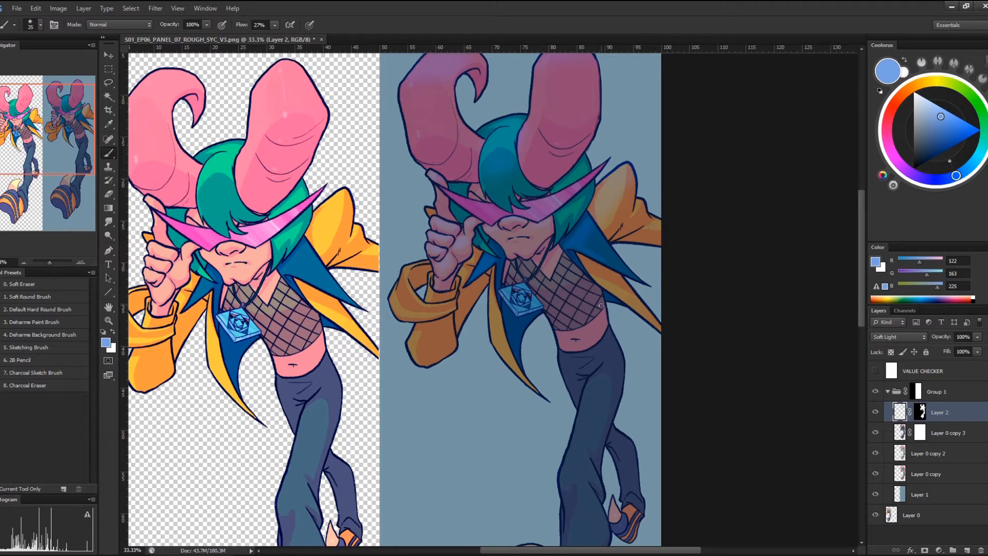
{"action": "key", "text": "bracketright"}
{"action": "key", "text": "bracketright"}
{"action": "key", "text": "bracketright"}
{"action": "key", "text": "bracketright"}
{"action": "key", "text": "bracketleft"}
{"action": "key", "text": "bracketleft"}
{"action": "key", "text": "bracketleft"}
{"action": "key", "text": "bracketleft"}
{"action": "key", "text": "bracketleft"}
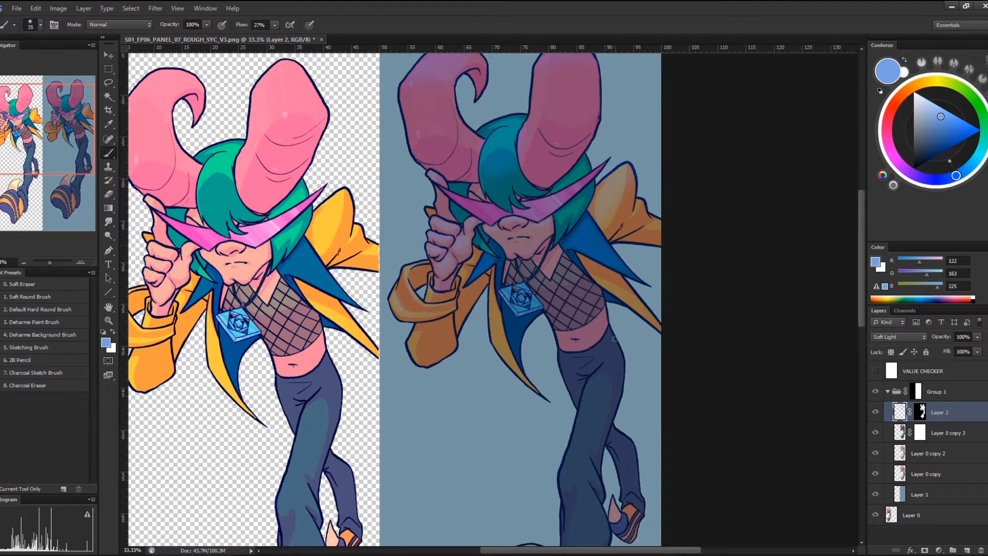
Enlarge the brush to 70 and paint light blue along the trouser leg, its lower folds and the top of the large shoe
{"action": "key", "text": "ctrl+minus"}
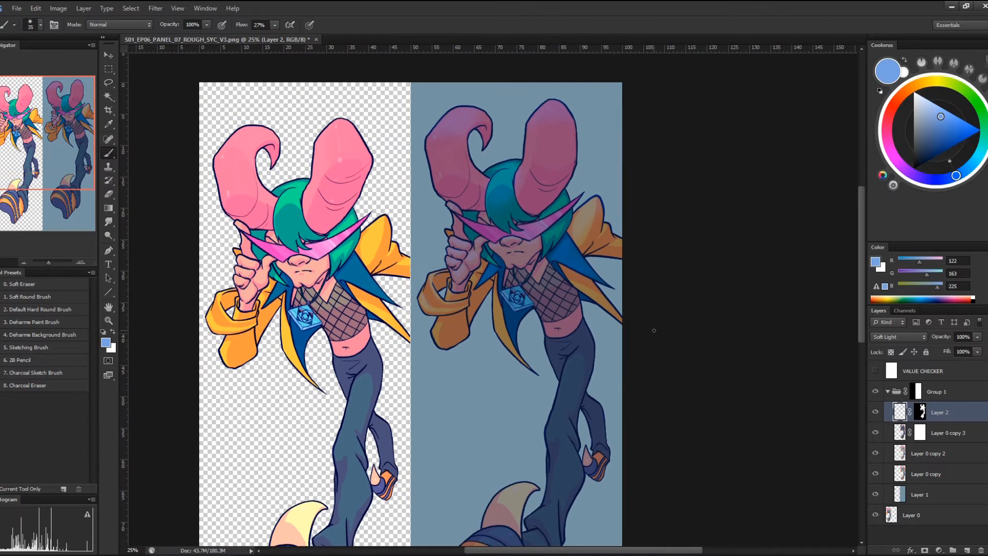
{"action": "key", "text": "bracketright"}
{"action": "key", "text": "bracketright"}
{"action": "key", "text": "bracketright"}
{"action": "mouse_move", "coordinate": [557, 426]}
{"action": "left_mouse_down"}
{"action": "mouse_move", "coordinate": [548, 426]}
{"action": "mouse_move", "coordinate": [557, 414]}
{"action": "left_mouse_up"}
{"action": "left_click_drag", "start_coordinate": [664, 290], "coordinate": [651, 165]}
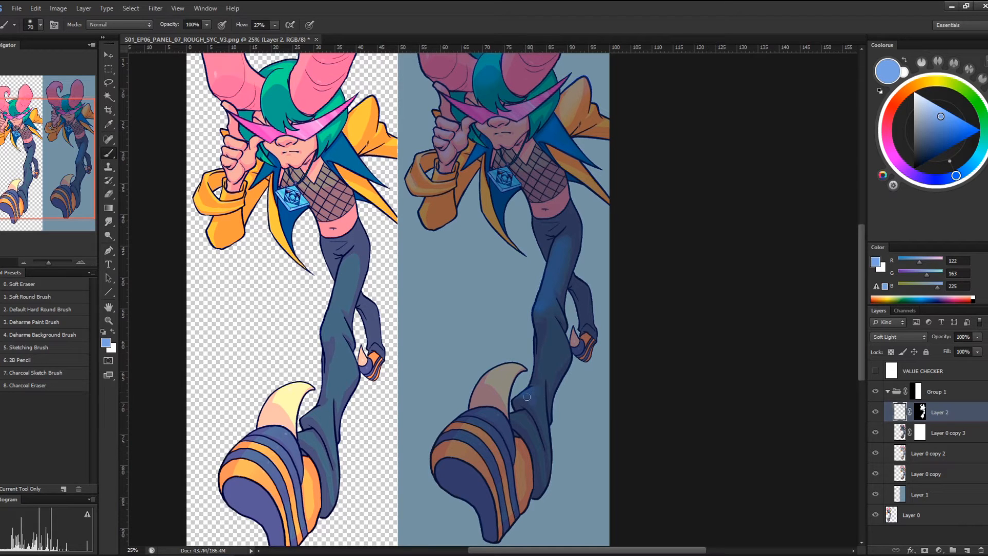
{"action": "left_click_drag", "start_coordinate": [554, 365], "coordinate": [542, 399]}
{"action": "left_click_drag", "start_coordinate": [498, 411], "coordinate": [484, 415]}
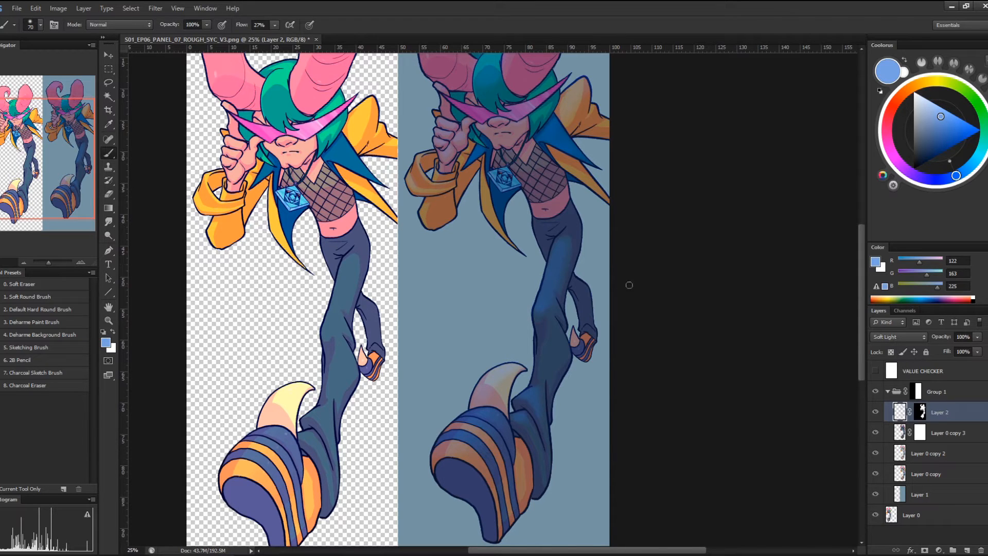
{"action": "left_click_drag", "start_coordinate": [634, 286], "coordinate": [622, 345]}
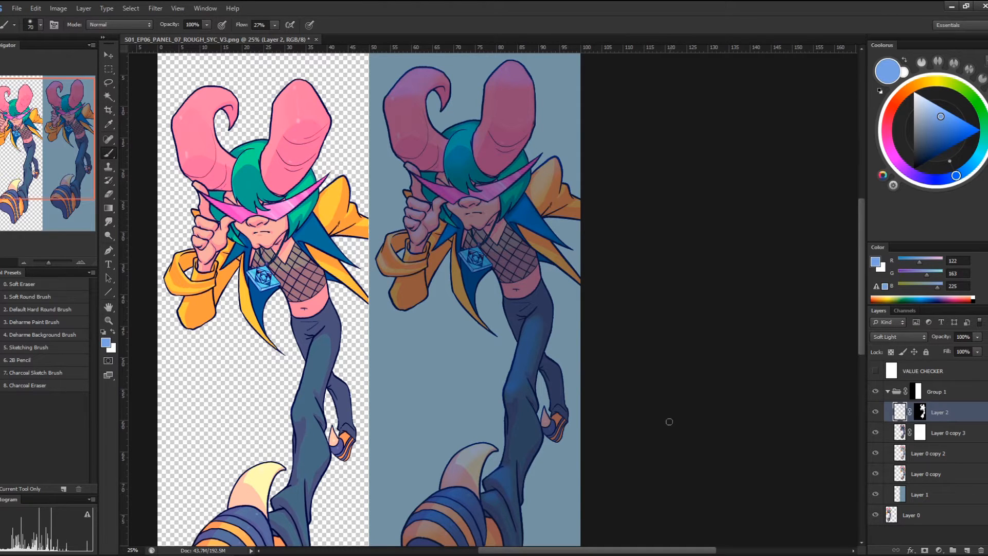
{"action": "left_click_drag", "start_coordinate": [580, 374], "coordinate": [595, 243]}
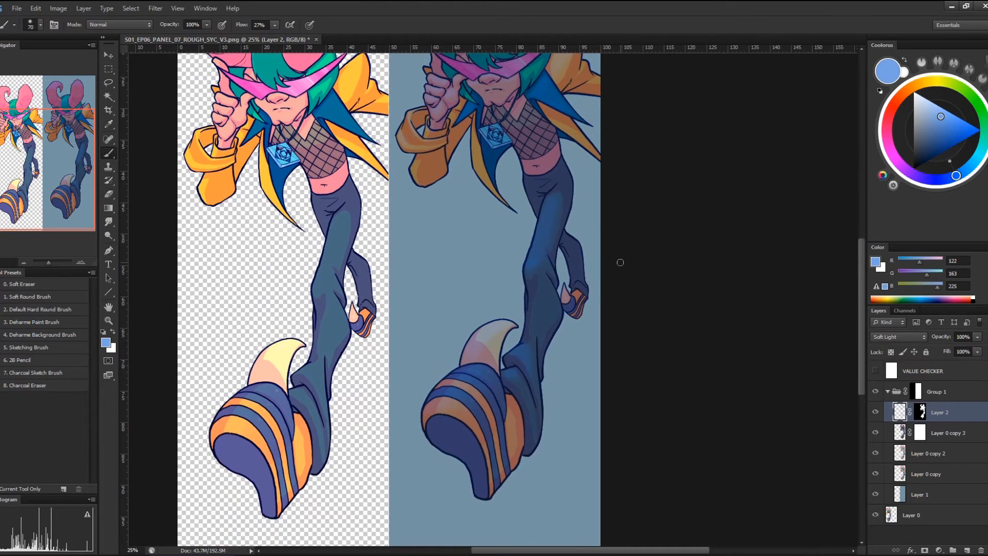
{"action": "scroll", "coordinate": [620, 263], "scroll_direction": "up", "scroll_amount": 5}
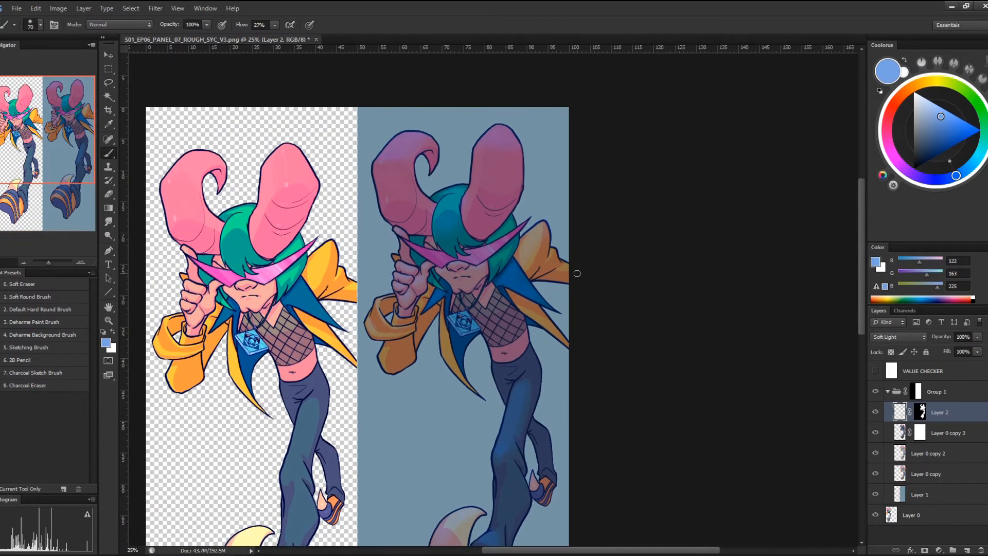
Target the mask of Layer 0 copy 3 and compare the figure with the layer on and off, leaving it hidden
{"action": "left_click", "coordinate": [921, 434]}
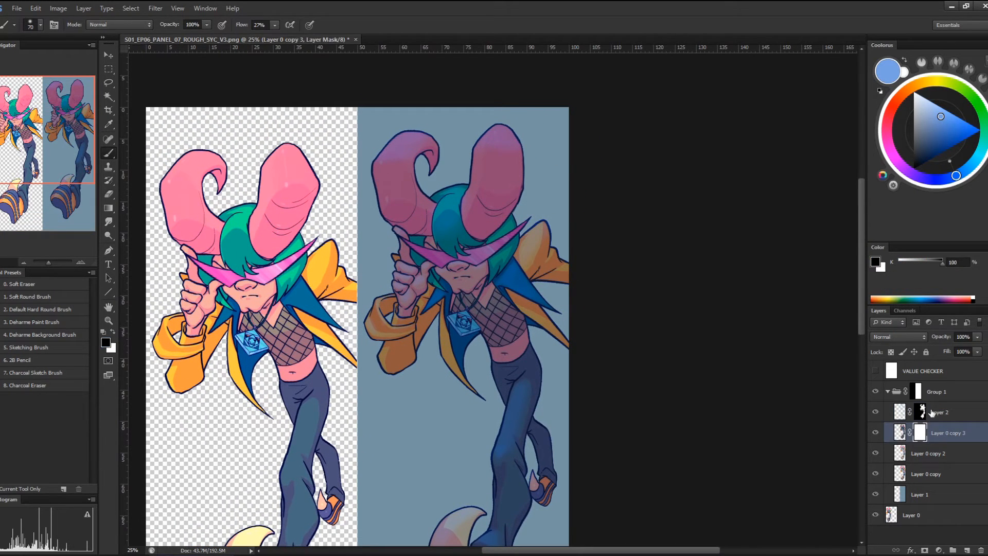
{"action": "left_click", "coordinate": [877, 432]}
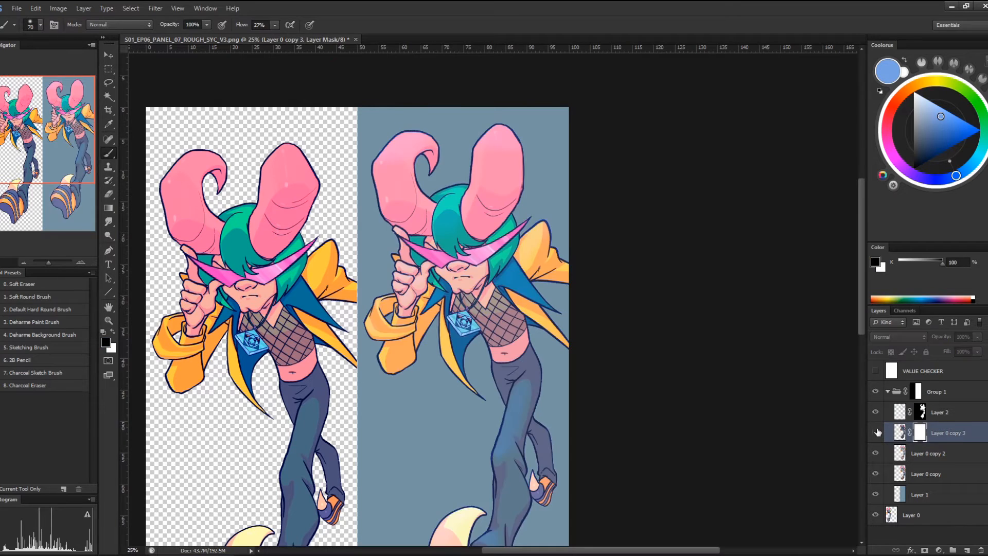
{"action": "left_click", "coordinate": [877, 433]}
{"action": "left_click", "coordinate": [877, 432]}
Rename Layer 1, the blue backdrop inside Group 1, as BACKGROUND
{"action": "left_click", "coordinate": [922, 477]}
{"action": "double_click", "coordinate": [919, 494]}
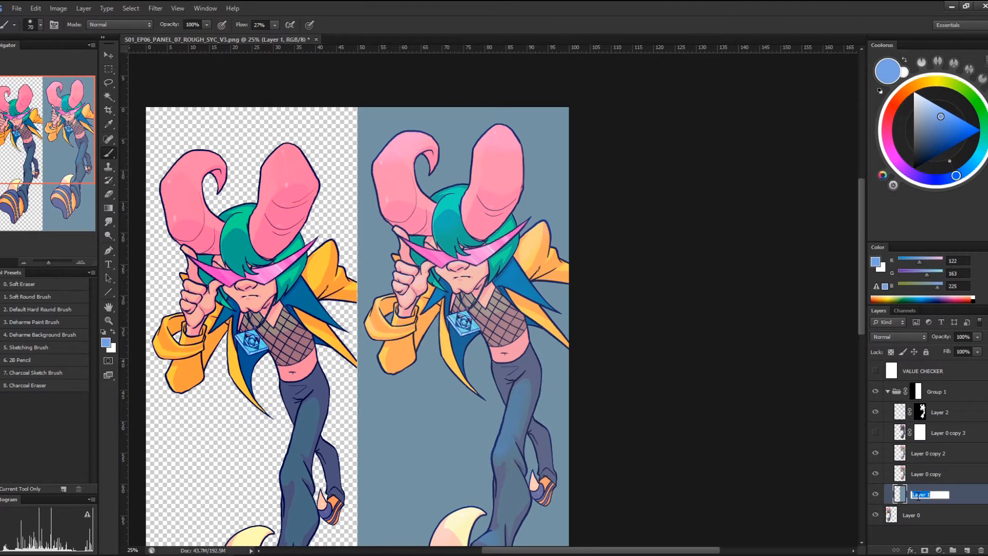
{"action": "type", "text": "BACKGRU"}
{"action": "type", "text": "PO"}
{"action": "key", "text": "BackSpace"}
{"action": "key", "text": "BackSpace"}
{"action": "type", "text": "OUND"}
{"action": "key", "text": "Return"}
Rename Layer 0 copy as ORIGINAL
{"action": "left_click", "coordinate": [928, 475]}
{"action": "double_click", "coordinate": [928, 475]}
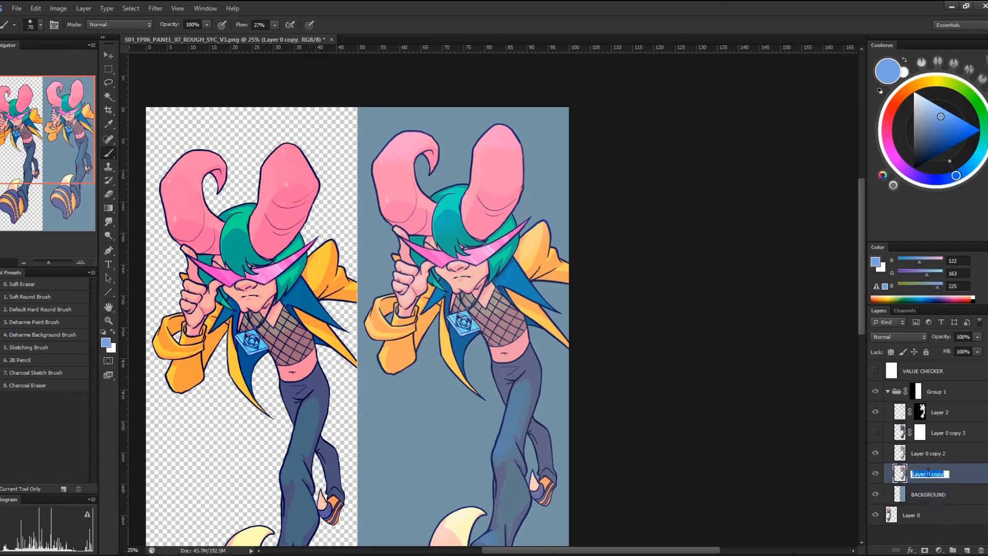
{"action": "type", "text": "ORIGIAN"}
{"action": "key", "text": "BackSpace"}
{"action": "key", "text": "BackSpace"}
{"action": "type", "text": "NAL"}
{"action": "key", "text": "Return"}
Rename Layer 0 copy 2 as LIGHTS and Layer 0 copy 3 as SHADOWS
{"action": "double_click", "coordinate": [932, 453]}
{"action": "type", "text": "LIGHTS"}
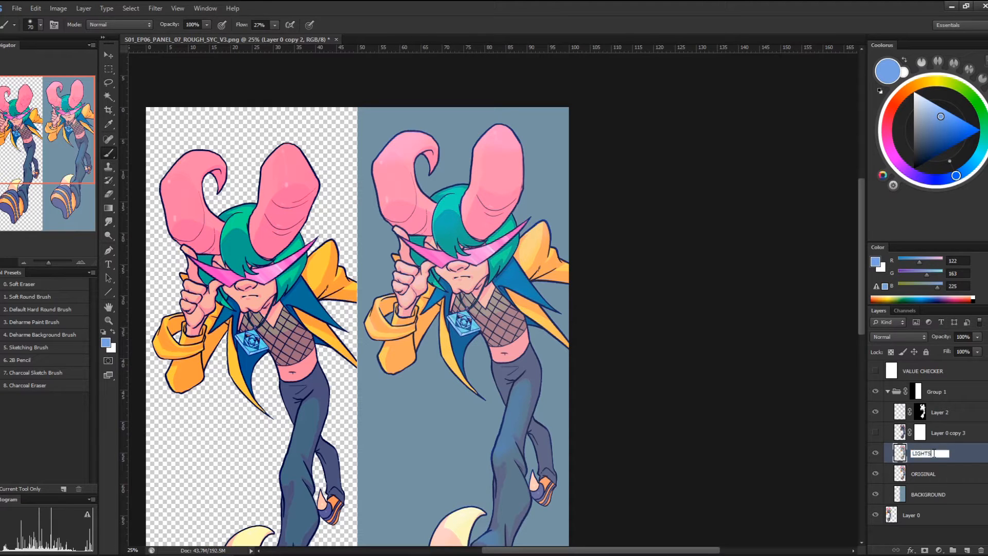
{"action": "key", "text": "Return"}
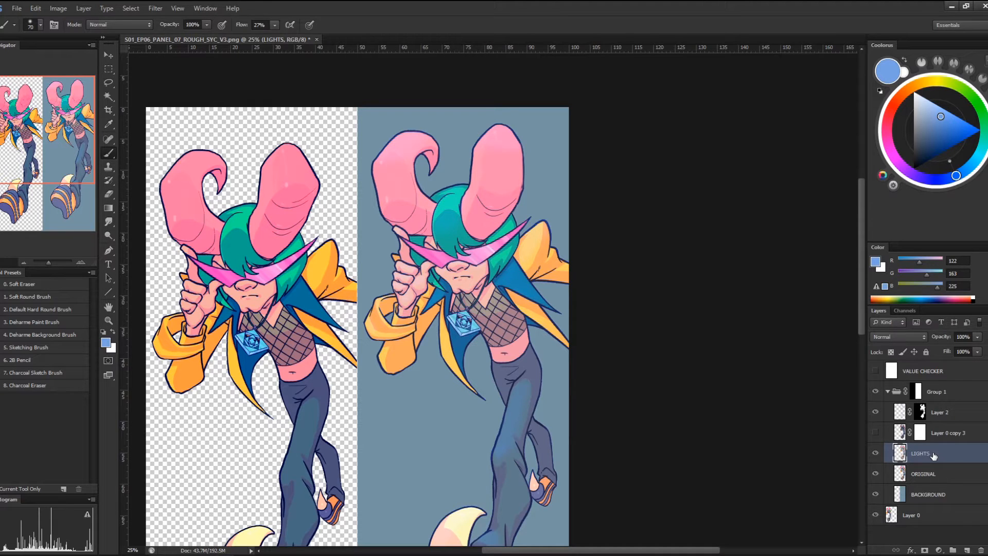
{"action": "double_click", "coordinate": [953, 433]}
{"action": "type", "text": "SHADOW"}
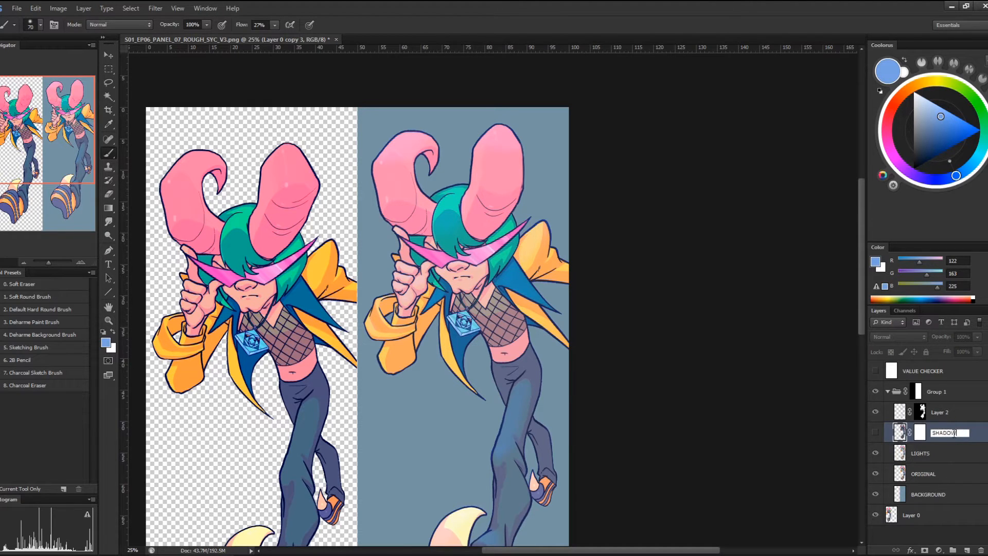
{"action": "type", "text": "S"}
{"action": "key", "text": "Return"}
Rename the Soft Light layer, Layer 2, as AMBIENT LIGHT
{"action": "double_click", "coordinate": [940, 412]}
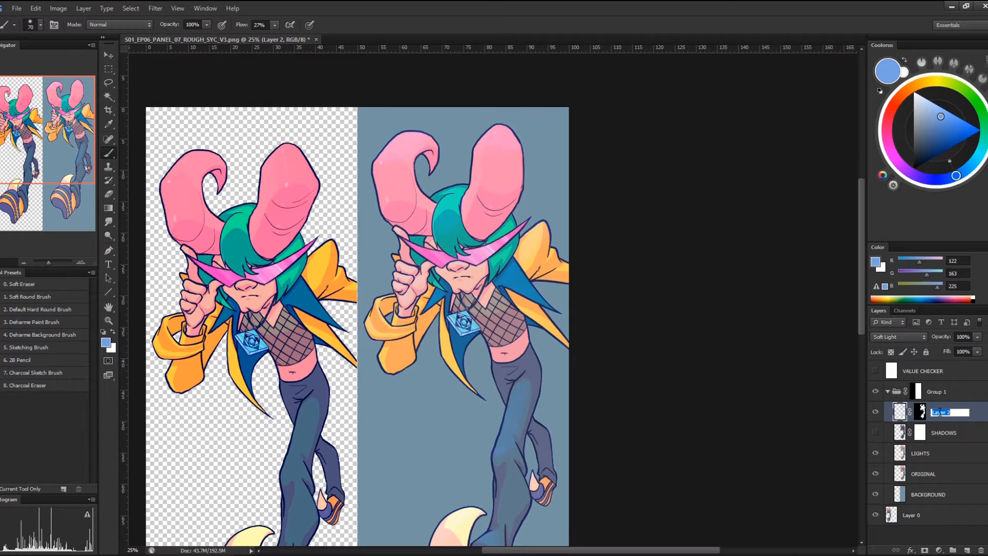
{"action": "type", "text": "AMBIENT LIGHT"}
{"action": "key", "text": "Return"}
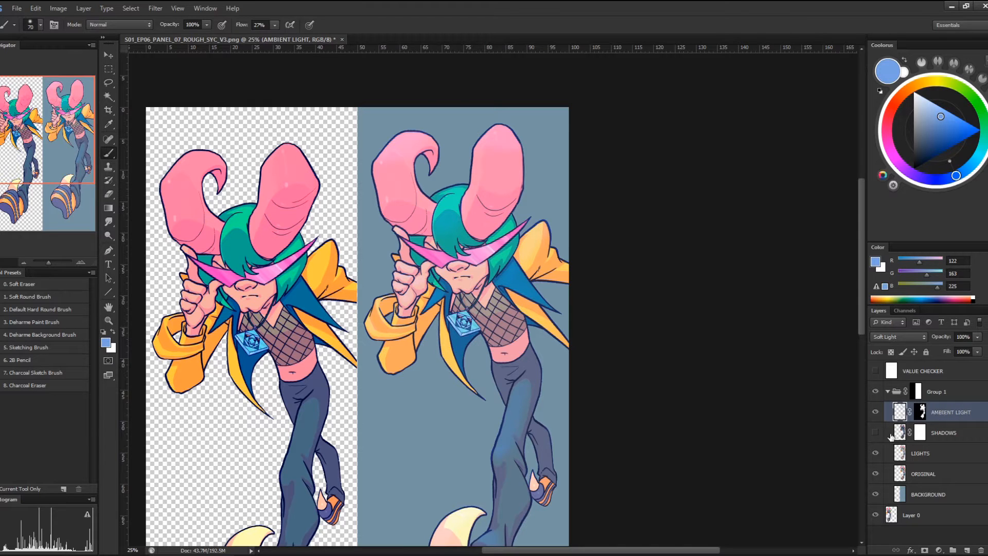
Show the SHADOWS layer and paint black on its mask over the horn tops with the Soft Round Brush at 150
{"action": "left_click", "coordinate": [875, 431]}
{"action": "left_click", "coordinate": [920, 433]}
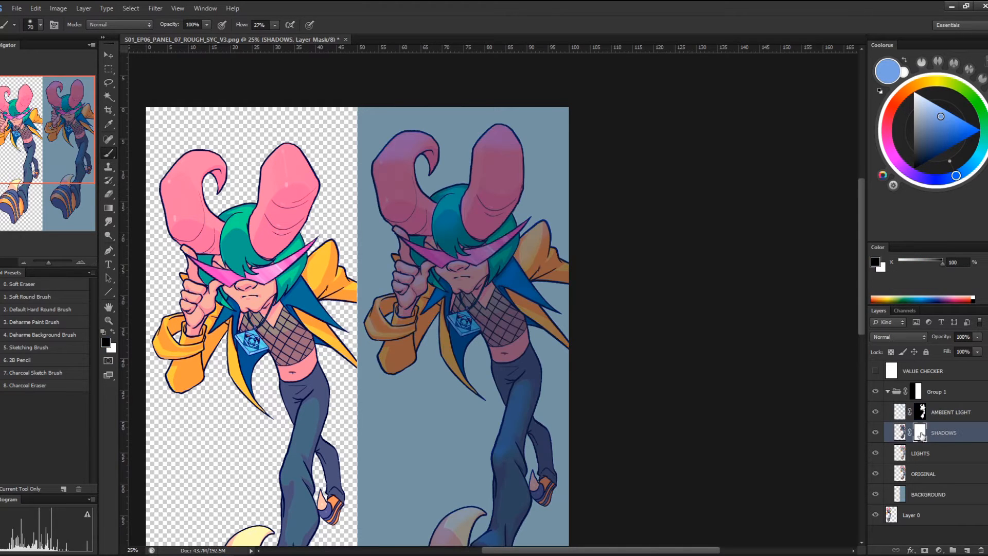
{"action": "left_click", "coordinate": [57, 299]}
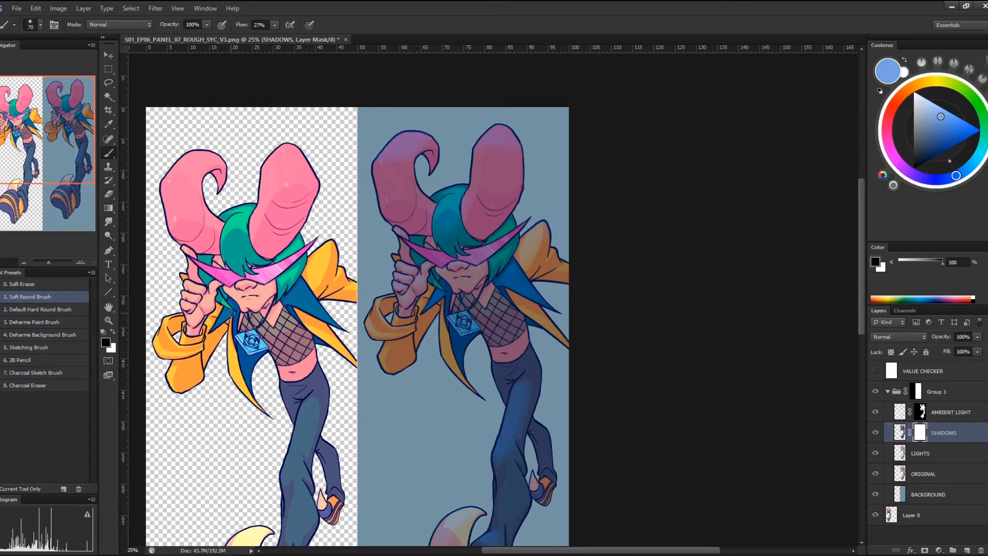
{"action": "key", "text": "bracketright"}
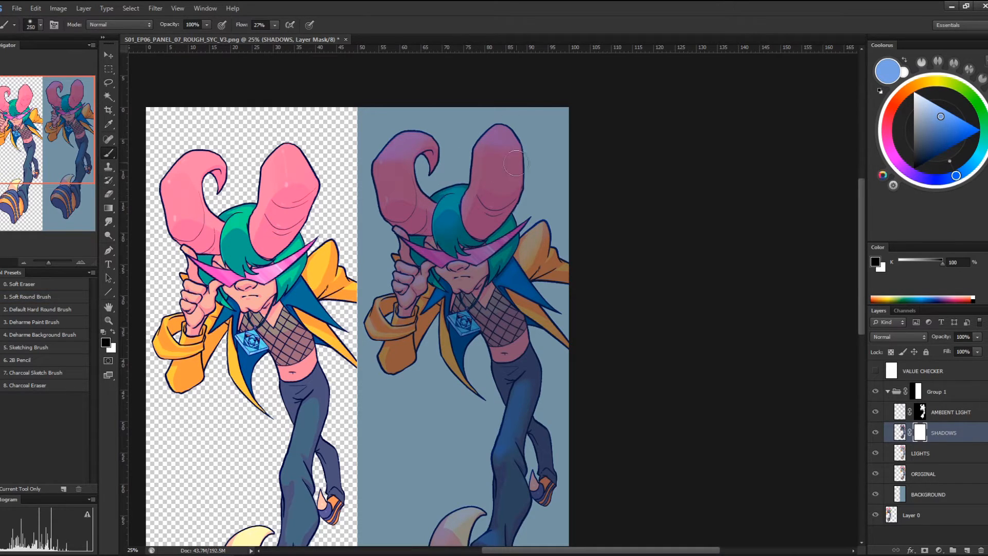
{"action": "left_click_drag", "start_coordinate": [525, 282], "coordinate": [600, 311]}
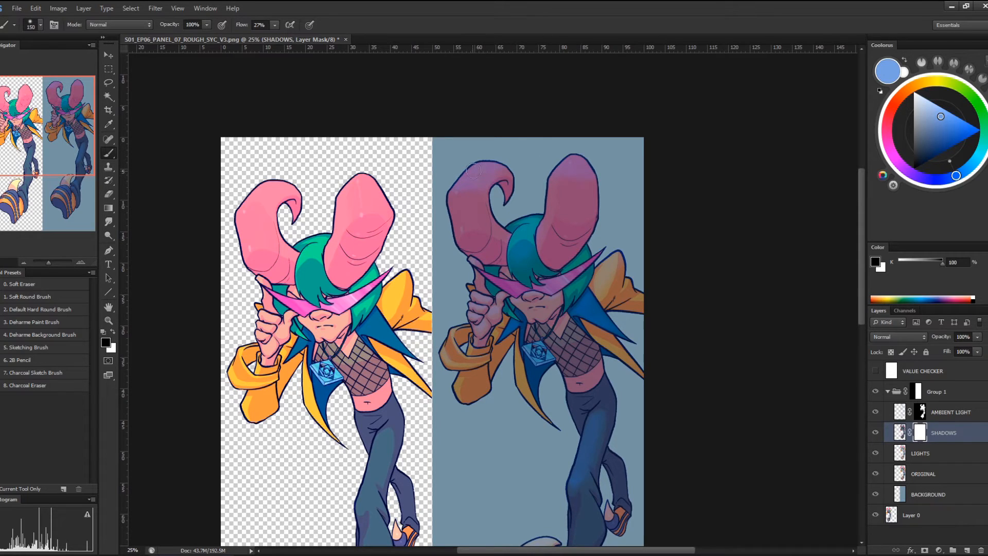
{"action": "mouse_move", "coordinate": [454, 192]}
{"action": "left_mouse_down"}
{"action": "mouse_move", "coordinate": [452, 208]}
{"action": "mouse_move", "coordinate": [470, 230]}
{"action": "left_mouse_up"}
Create a new layer above VALUE CHECKER and sketch a small black cube beside the figure's legs with a size 30 brush
{"action": "left_click", "coordinate": [926, 371]}
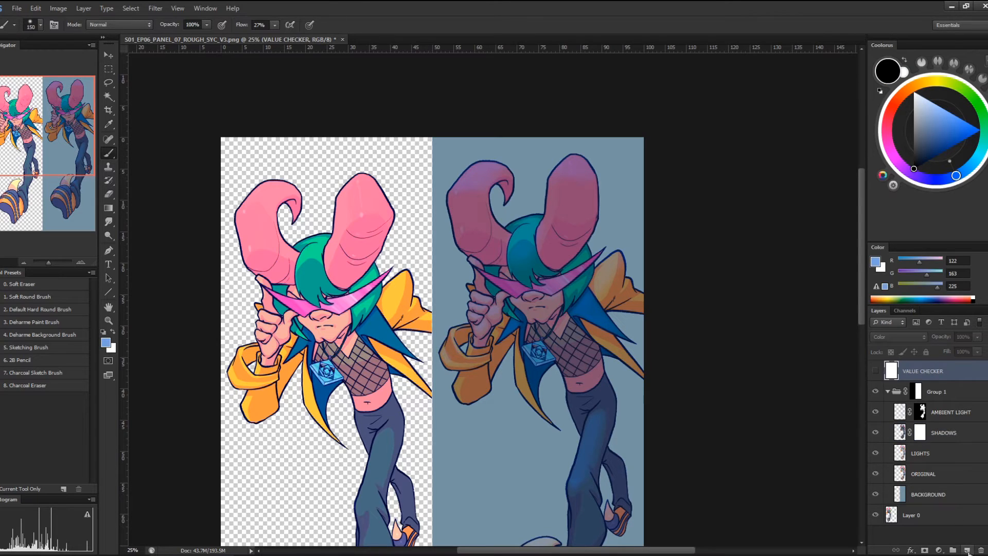
{"action": "left_click", "coordinate": [968, 550]}
{"action": "scroll", "coordinate": [629, 188], "scroll_direction": "down", "scroll_amount": 5}
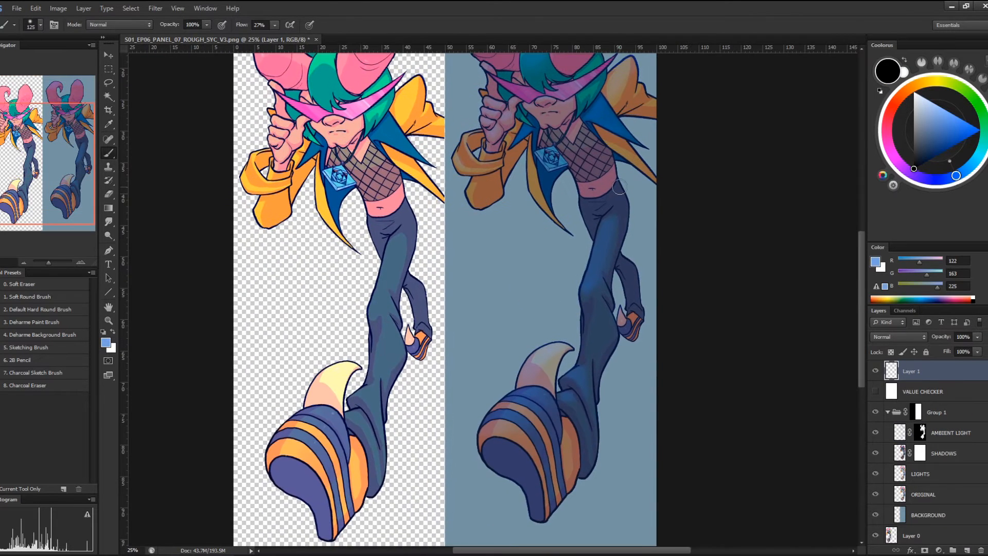
{"action": "key", "text": "bracketleft"}
{"action": "key", "text": "bracketleft"}
{"action": "key", "text": "bracketleft"}
{"action": "key", "text": "bracketleft"}
{"action": "key", "text": "bracketleft"}
{"action": "key", "text": "bracketleft"}
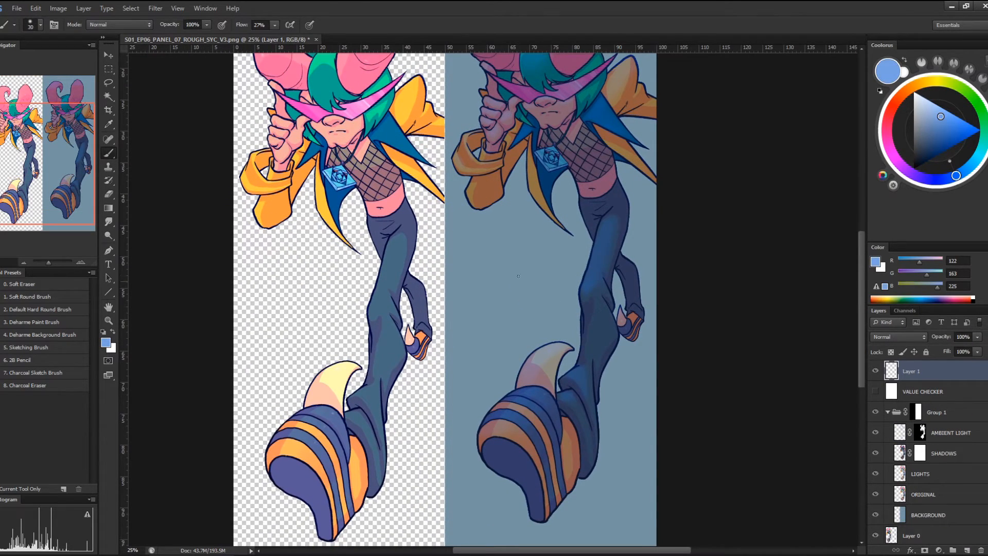
{"action": "key", "text": "d"}
{"action": "mouse_move", "coordinate": [474, 303]}
{"action": "left_mouse_down"}
{"action": "mouse_move", "coordinate": [471, 266]}
{"action": "mouse_move", "coordinate": [510, 266]}
{"action": "mouse_move", "coordinate": [508, 286]}
{"action": "mouse_move", "coordinate": [475, 301]}
{"action": "left_mouse_up"}
{"action": "mouse_move", "coordinate": [470, 265]}
{"action": "left_mouse_down"}
{"action": "mouse_move", "coordinate": [456, 252]}
{"action": "mouse_move", "coordinate": [472, 301]}
{"action": "mouse_move", "coordinate": [493, 250]}
{"action": "mouse_move", "coordinate": [509, 264]}
{"action": "mouse_move", "coordinate": [502, 261]}
{"action": "left_mouse_up"}
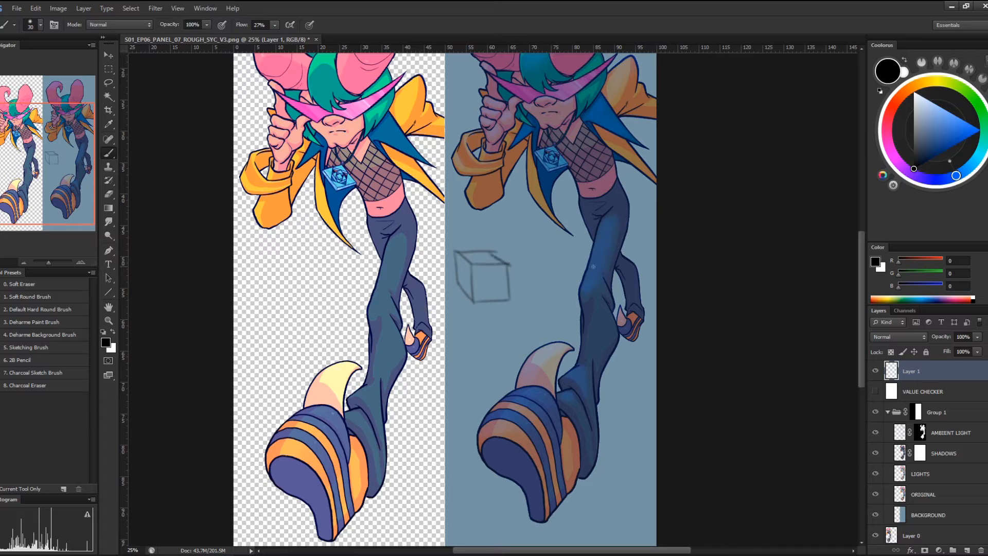
Shade the cube's top and side faces in near-white RGB 251, 252, 255, and redraw its front face in dark grey RGB 47, 47, 47
{"action": "left_click_drag", "start_coordinate": [926, 100], "coordinate": [915, 93]}
{"action": "mouse_move", "coordinate": [464, 253]}
{"action": "left_mouse_down"}
{"action": "mouse_move", "coordinate": [492, 262]}
{"action": "mouse_move", "coordinate": [482, 253]}
{"action": "mouse_move", "coordinate": [502, 263]}
{"action": "mouse_move", "coordinate": [457, 251]}
{"action": "mouse_move", "coordinate": [473, 254]}
{"action": "mouse_move", "coordinate": [459, 256]}
{"action": "mouse_move", "coordinate": [471, 298]}
{"action": "left_mouse_up"}
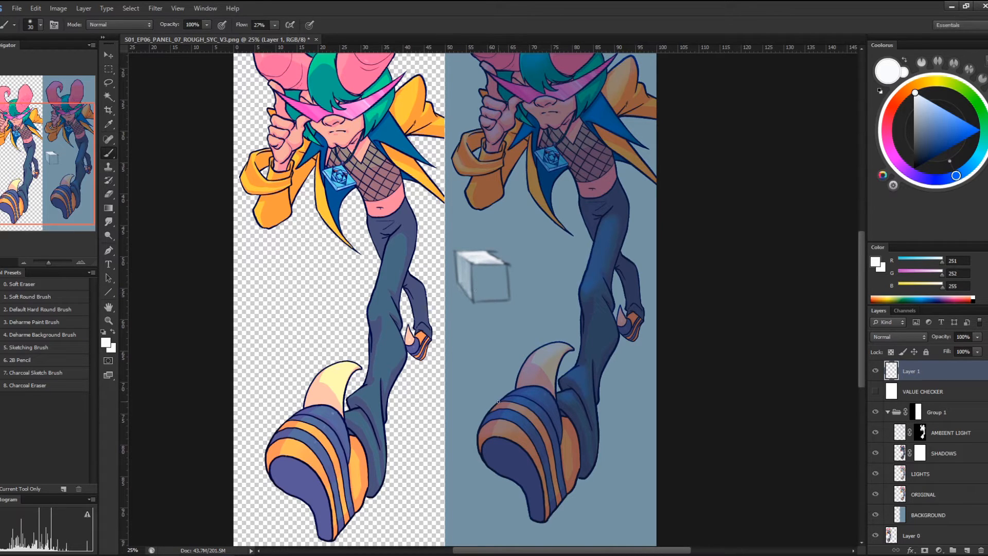
{"action": "left_click_drag", "start_coordinate": [465, 258], "coordinate": [474, 263]}
{"action": "mouse_move", "coordinate": [458, 264]}
{"action": "left_mouse_down"}
{"action": "mouse_move", "coordinate": [465, 286]}
{"action": "mouse_move", "coordinate": [455, 260]}
{"action": "left_mouse_up"}
{"action": "mouse_move", "coordinate": [501, 257]}
{"action": "left_mouse_down"}
{"action": "mouse_move", "coordinate": [528, 327]}
{"action": "mouse_move", "coordinate": [514, 292]}
{"action": "mouse_move", "coordinate": [471, 300]}
{"action": "left_mouse_up"}
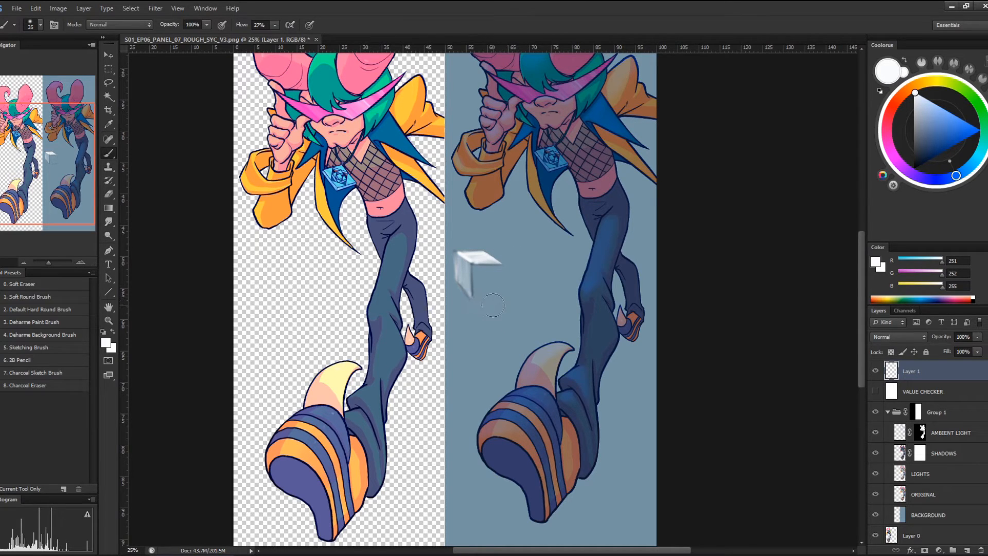
{"action": "left_click", "coordinate": [914, 154]}
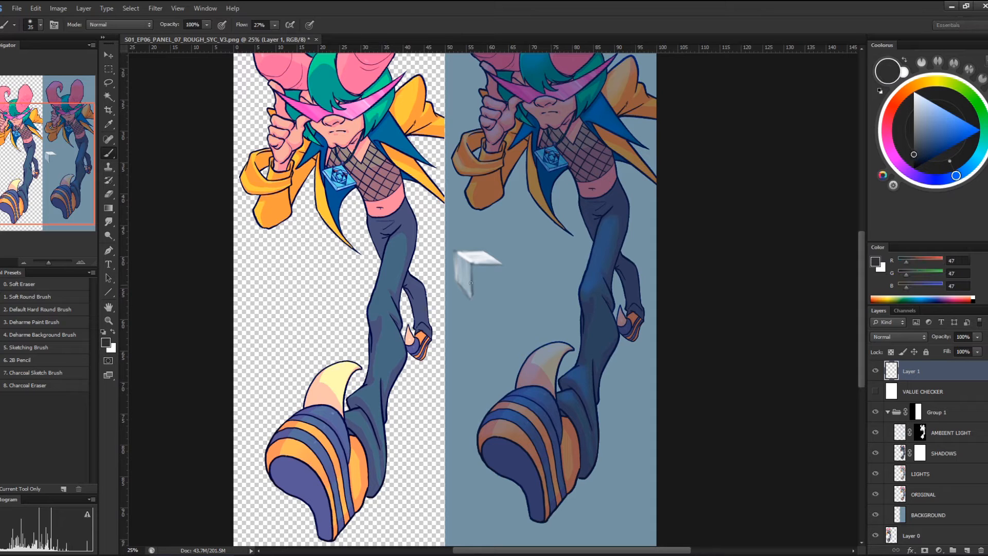
{"action": "mouse_move", "coordinate": [473, 296]}
{"action": "left_mouse_down"}
{"action": "mouse_move", "coordinate": [501, 295]}
{"action": "mouse_move", "coordinate": [503, 265]}
{"action": "left_mouse_up"}
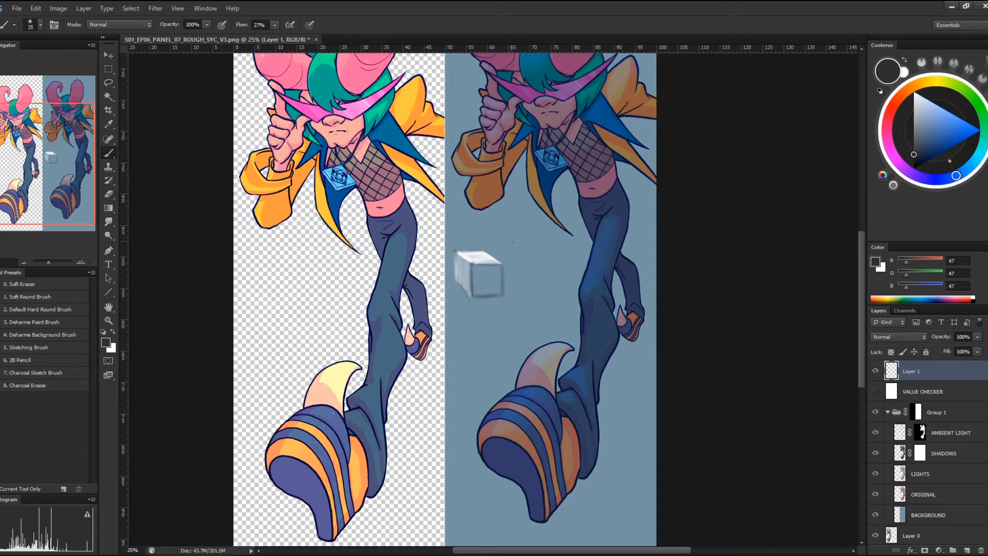
{"action": "left_click_drag", "start_coordinate": [515, 242], "coordinate": [560, 240]}
{"action": "key", "text": "ctrl+z"}
{"action": "left_click_drag", "start_coordinate": [523, 253], "coordinate": [560, 253]}
{"action": "left_click_drag", "start_coordinate": [520, 192], "coordinate": [525, 250]}
{"action": "key", "text": "ctrl+z"}
{"action": "left_click_drag", "start_coordinate": [515, 192], "coordinate": [530, 278]}
{"action": "key", "text": "ctrl+z"}
{"action": "mouse_move", "coordinate": [517, 249]}
{"action": "left_mouse_down"}
{"action": "mouse_move", "coordinate": [518, 293]}
{"action": "mouse_move", "coordinate": [565, 244]}
{"action": "left_mouse_up"}
{"action": "key", "text": "ctrl+alt+z"}
{"action": "key", "text": "ctrl+alt+z"}
{"action": "key", "text": "ctrl+alt+z"}
Sketch a dark grey rounded corner form beside the cube, and hide the sketch layer
{"action": "mouse_move", "coordinate": [517, 312]}
{"action": "left_mouse_down"}
{"action": "mouse_move", "coordinate": [516, 278]}
{"action": "mouse_move", "coordinate": [532, 256]}
{"action": "mouse_move", "coordinate": [583, 250]}
{"action": "left_mouse_up"}
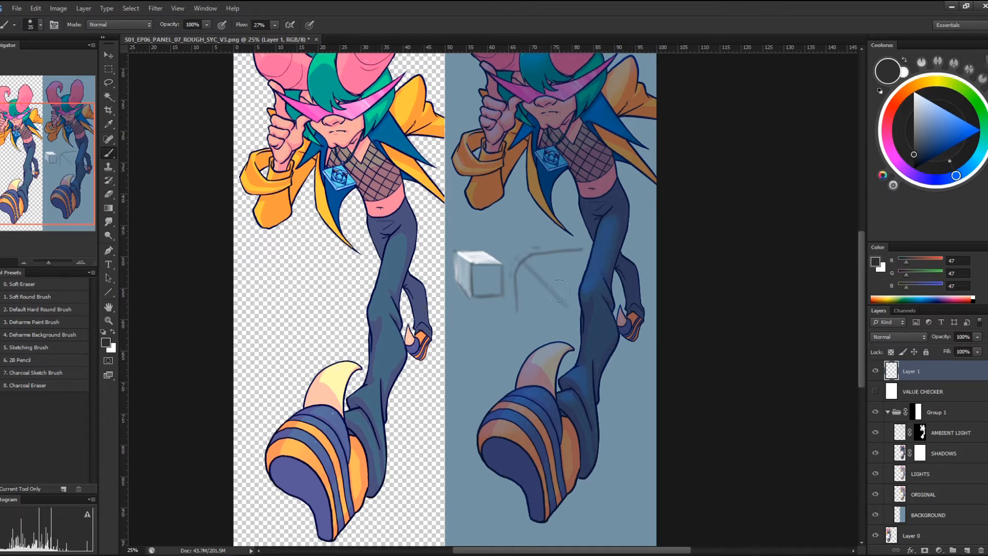
{"action": "left_click", "coordinate": [876, 371]}
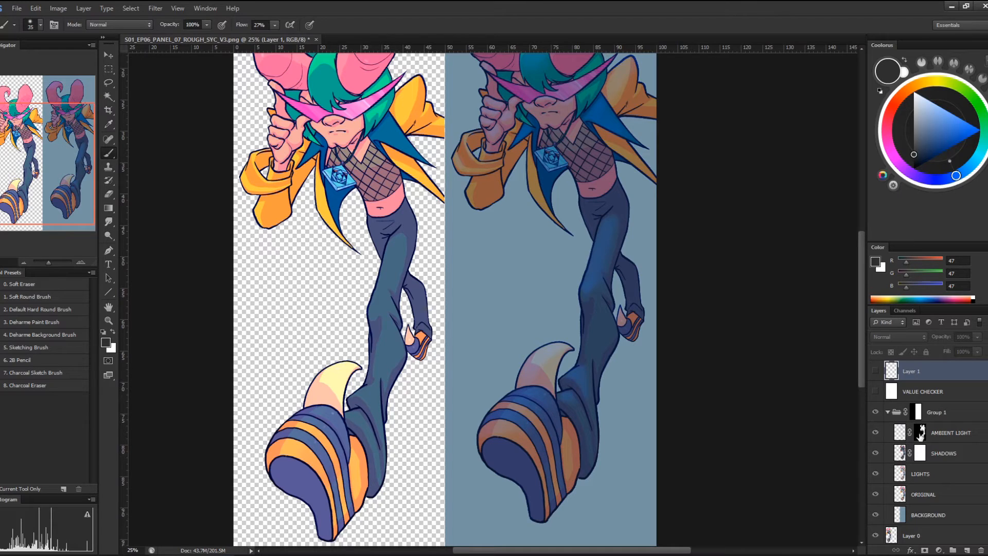
Select the SHADOWS layer mask and paint black over the figure's curled horn with the brush at size 100
{"action": "left_click", "coordinate": [921, 470]}
{"action": "left_click", "coordinate": [920, 453]}
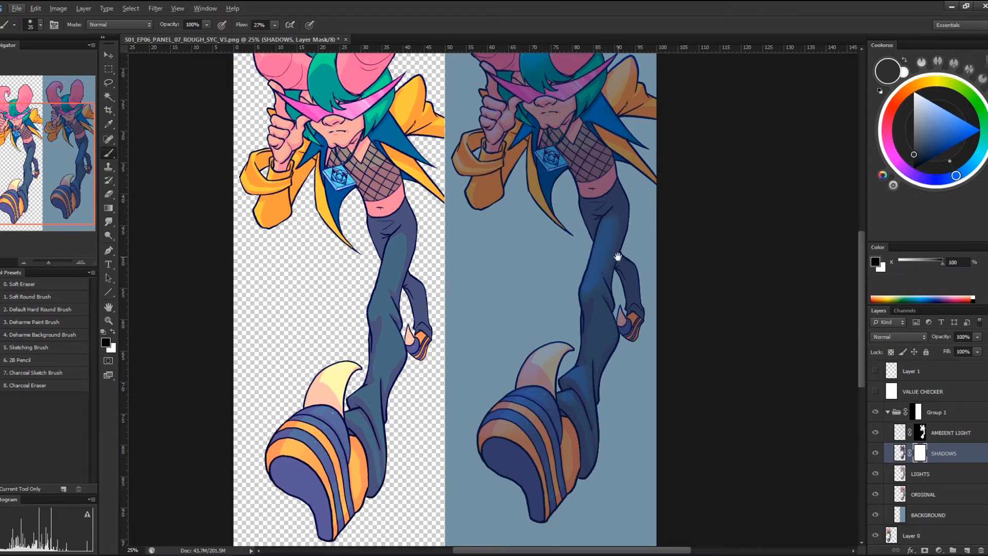
{"action": "left_click_drag", "start_coordinate": [620, 255], "coordinate": [550, 351]}
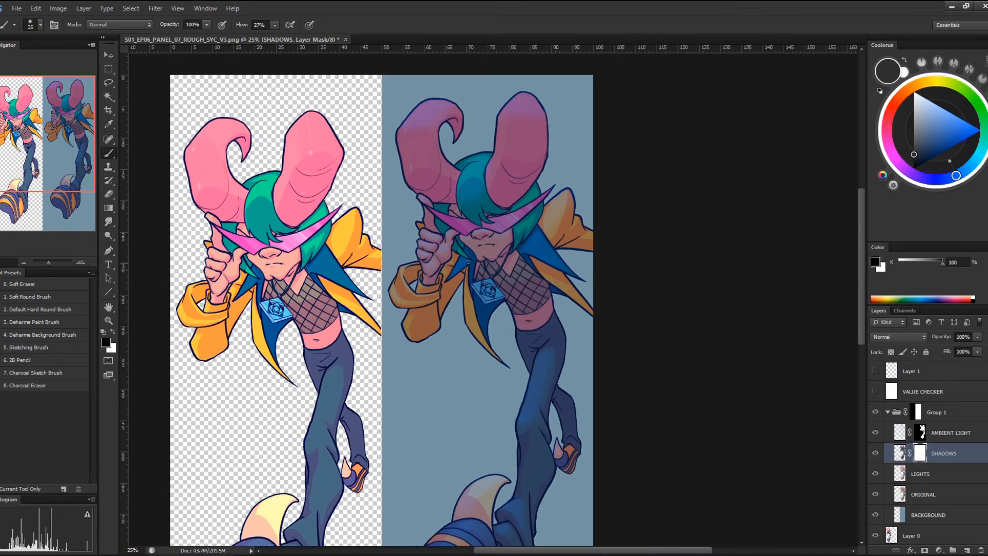
{"action": "left_click_drag", "start_coordinate": [447, 249], "coordinate": [487, 247]}
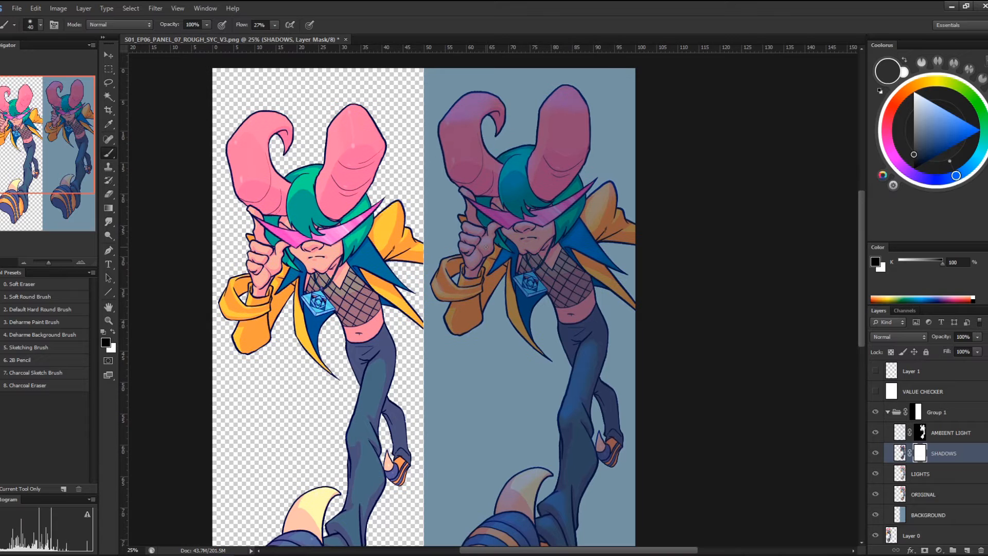
{"action": "key", "text": "bracketright"}
{"action": "key", "text": "bracketright"}
{"action": "key", "text": "bracketright"}
{"action": "key", "text": "bracketright"}
{"action": "key", "text": "bracketright"}
{"action": "key", "text": "bracketright"}
{"action": "mouse_move", "coordinate": [476, 97]}
{"action": "left_mouse_down"}
{"action": "mouse_move", "coordinate": [455, 130]}
{"action": "mouse_move", "coordinate": [448, 163]}
{"action": "mouse_move", "coordinate": [450, 125]}
{"action": "mouse_move", "coordinate": [460, 180]}
{"action": "mouse_move", "coordinate": [476, 99]}
{"action": "mouse_move", "coordinate": [459, 139]}
{"action": "mouse_move", "coordinate": [483, 94]}
{"action": "mouse_move", "coordinate": [453, 150]}
{"action": "mouse_move", "coordinate": [566, 100]}
{"action": "mouse_move", "coordinate": [494, 101]}
{"action": "mouse_move", "coordinate": [462, 165]}
{"action": "mouse_move", "coordinate": [498, 96]}
{"action": "mouse_move", "coordinate": [452, 139]}
{"action": "mouse_move", "coordinate": [519, 89]}
{"action": "mouse_move", "coordinate": [458, 194]}
{"action": "mouse_move", "coordinate": [458, 141]}
{"action": "mouse_move", "coordinate": [468, 204]}
{"action": "mouse_move", "coordinate": [447, 129]}
{"action": "mouse_move", "coordinate": [466, 211]}
{"action": "mouse_move", "coordinate": [448, 107]}
{"action": "mouse_move", "coordinate": [460, 92]}
{"action": "mouse_move", "coordinate": [442, 131]}
{"action": "mouse_move", "coordinate": [478, 88]}
{"action": "mouse_move", "coordinate": [446, 127]}
{"action": "mouse_move", "coordinate": [476, 86]}
{"action": "mouse_move", "coordinate": [448, 151]}
{"action": "mouse_move", "coordinate": [502, 92]}
{"action": "mouse_move", "coordinate": [447, 193]}
{"action": "mouse_move", "coordinate": [441, 134]}
{"action": "mouse_move", "coordinate": [456, 191]}
{"action": "mouse_move", "coordinate": [523, 213]}
{"action": "mouse_move", "coordinate": [540, 149]}
{"action": "mouse_move", "coordinate": [517, 128]}
{"action": "mouse_move", "coordinate": [491, 148]}
{"action": "left_mouse_up"}
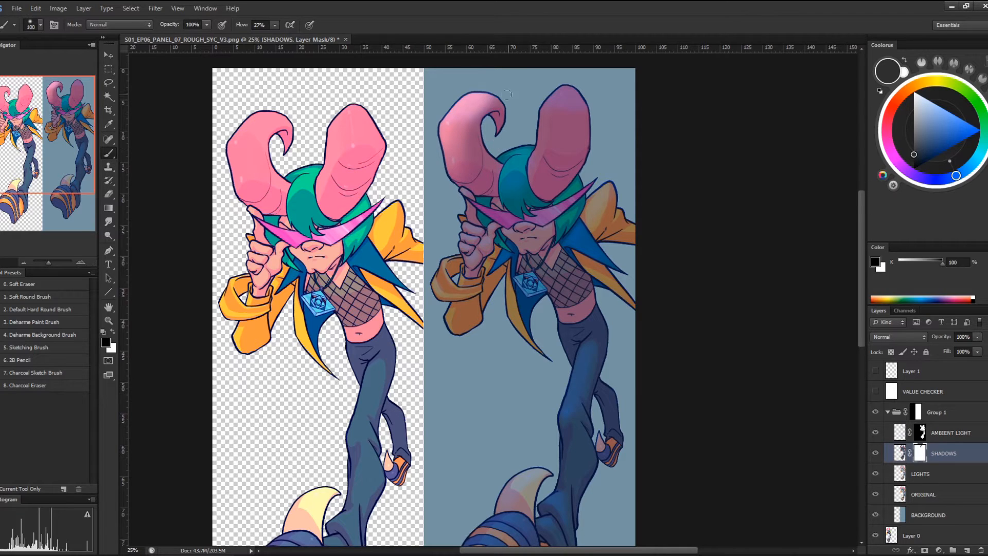
Paint black on the SHADOWS mask over the straight horn and the top of the hair with the brush at 90
{"action": "key", "text": "bracketleft"}
{"action": "key", "text": "bracketleft"}
{"action": "key", "text": "bracketleft"}
{"action": "key", "text": "bracketleft"}
{"action": "mouse_move", "coordinate": [547, 109]}
{"action": "left_mouse_down"}
{"action": "mouse_move", "coordinate": [542, 149]}
{"action": "mouse_move", "coordinate": [562, 87]}
{"action": "mouse_move", "coordinate": [541, 149]}
{"action": "left_mouse_up"}
{"action": "key", "text": "ctrl+z"}
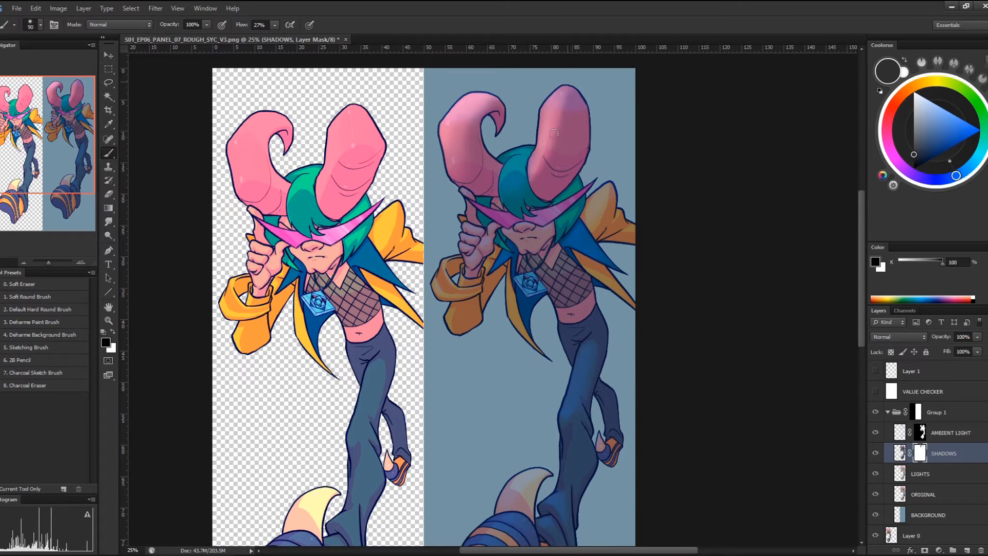
{"action": "mouse_move", "coordinate": [586, 93]}
{"action": "left_mouse_down"}
{"action": "mouse_move", "coordinate": [553, 109]}
{"action": "mouse_move", "coordinate": [551, 100]}
{"action": "mouse_move", "coordinate": [560, 100]}
{"action": "mouse_move", "coordinate": [542, 115]}
{"action": "mouse_move", "coordinate": [597, 104]}
{"action": "left_mouse_up"}
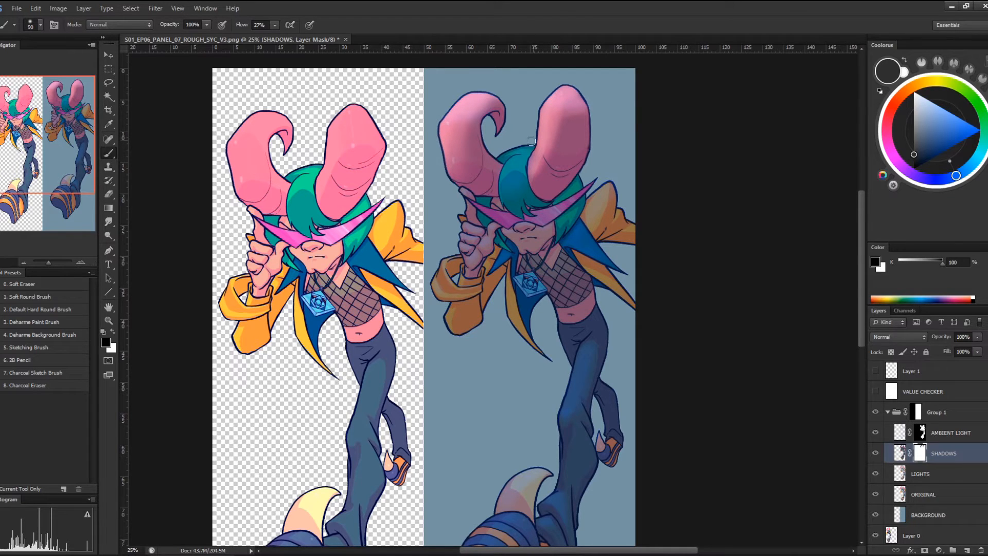
{"action": "mouse_move", "coordinate": [531, 140]}
{"action": "left_mouse_down"}
{"action": "mouse_move", "coordinate": [511, 171]}
{"action": "mouse_move", "coordinate": [526, 156]}
{"action": "mouse_move", "coordinate": [503, 154]}
{"action": "mouse_move", "coordinate": [511, 172]}
{"action": "mouse_move", "coordinate": [503, 181]}
{"action": "mouse_move", "coordinate": [521, 174]}
{"action": "mouse_move", "coordinate": [508, 200]}
{"action": "mouse_move", "coordinate": [527, 210]}
{"action": "mouse_move", "coordinate": [516, 161]}
{"action": "mouse_move", "coordinate": [506, 185]}
{"action": "left_mouse_up"}
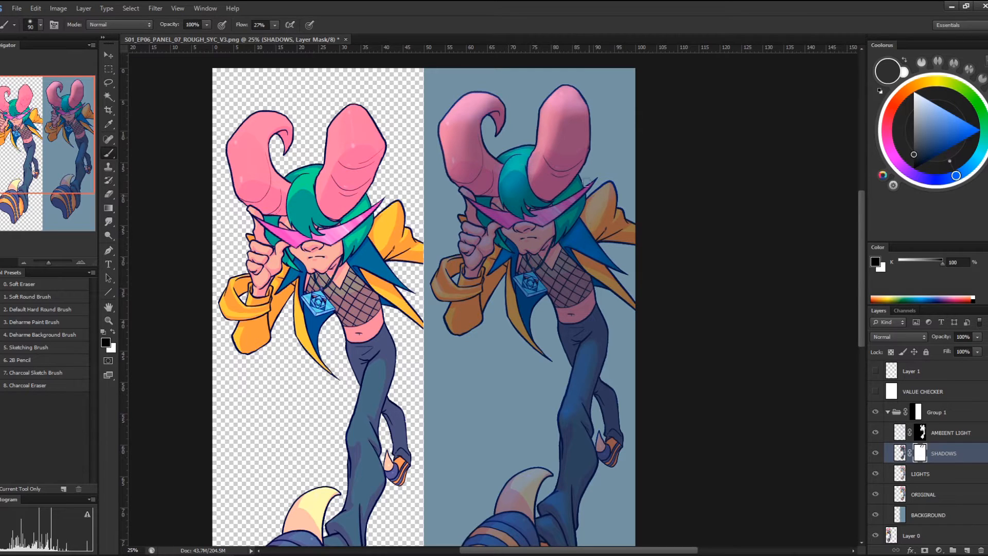
Try painting broad black strokes on the SHADOWS mask over the hair and horn base with the brush at 175
{"action": "key", "text": "bracketright"}
{"action": "key", "text": "bracketright"}
{"action": "key", "text": "bracketright"}
{"action": "key", "text": "bracketright"}
{"action": "key", "text": "bracketright"}
{"action": "key", "text": "bracketright"}
{"action": "key", "text": "bracketright"}
{"action": "key", "text": "bracketright"}
{"action": "key", "text": "bracketright"}
{"action": "key", "text": "bracketright"}
{"action": "key", "text": "bracketleft"}
{"action": "key", "text": "bracketleft"}
{"action": "key", "text": "bracketleft"}
{"action": "key", "text": "bracketleft"}
{"action": "key", "text": "bracketleft"}
{"action": "key", "text": "bracketleft"}
{"action": "key", "text": "bracketleft"}
{"action": "key", "text": "bracketleft"}
{"action": "mouse_move", "coordinate": [534, 166]}
{"action": "left_mouse_down"}
{"action": "mouse_move", "coordinate": [508, 193]}
{"action": "mouse_move", "coordinate": [499, 184]}
{"action": "mouse_move", "coordinate": [519, 166]}
{"action": "mouse_move", "coordinate": [539, 166]}
{"action": "mouse_move", "coordinate": [537, 197]}
{"action": "mouse_move", "coordinate": [514, 211]}
{"action": "mouse_move", "coordinate": [516, 160]}
{"action": "mouse_move", "coordinate": [551, 189]}
{"action": "mouse_move", "coordinate": [506, 225]}
{"action": "left_mouse_up"}
{"action": "mouse_move", "coordinate": [550, 158]}
{"action": "left_mouse_down"}
{"action": "mouse_move", "coordinate": [492, 232]}
{"action": "mouse_move", "coordinate": [516, 234]}
{"action": "left_mouse_up"}
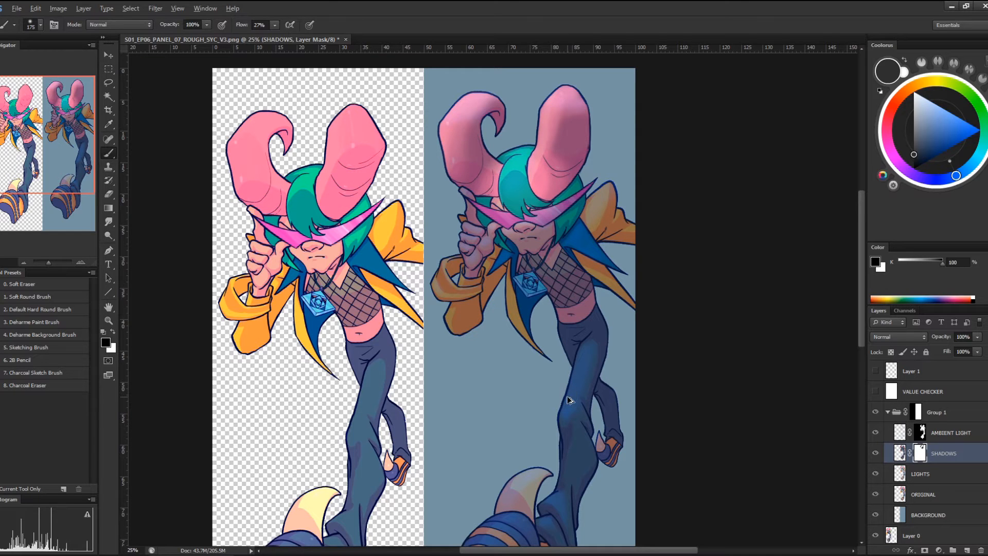
{"action": "key", "text": "ctrl+z"}
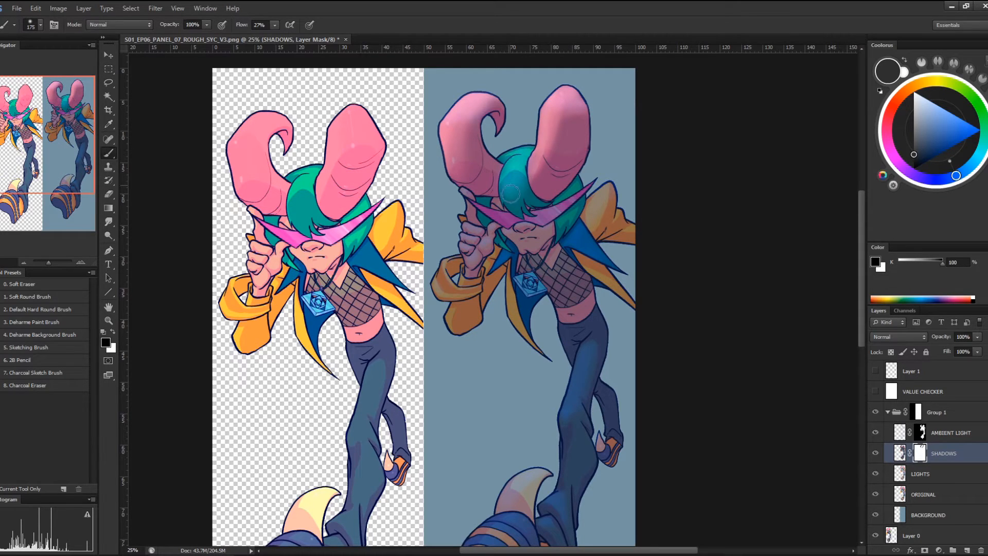
Reduce the brush to 45 and paint black on the SHADOWS mask over the nose, mouth area and blue collar
{"action": "mouse_move", "coordinate": [502, 209]}
{"action": "left_mouse_down"}
{"action": "mouse_move", "coordinate": [486, 205]}
{"action": "mouse_move", "coordinate": [500, 208]}
{"action": "mouse_move", "coordinate": [495, 214]}
{"action": "left_mouse_up"}
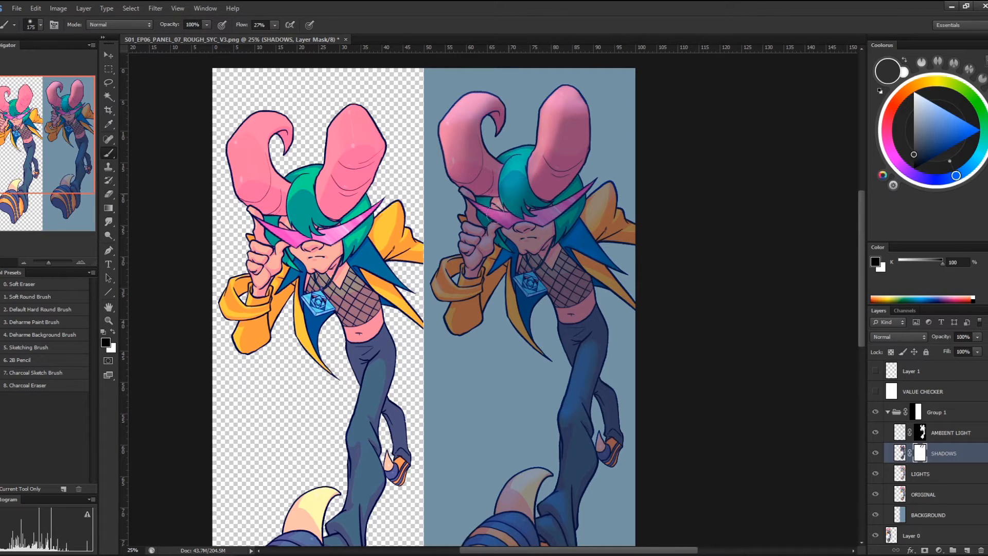
{"action": "key", "text": "bracketleft"}
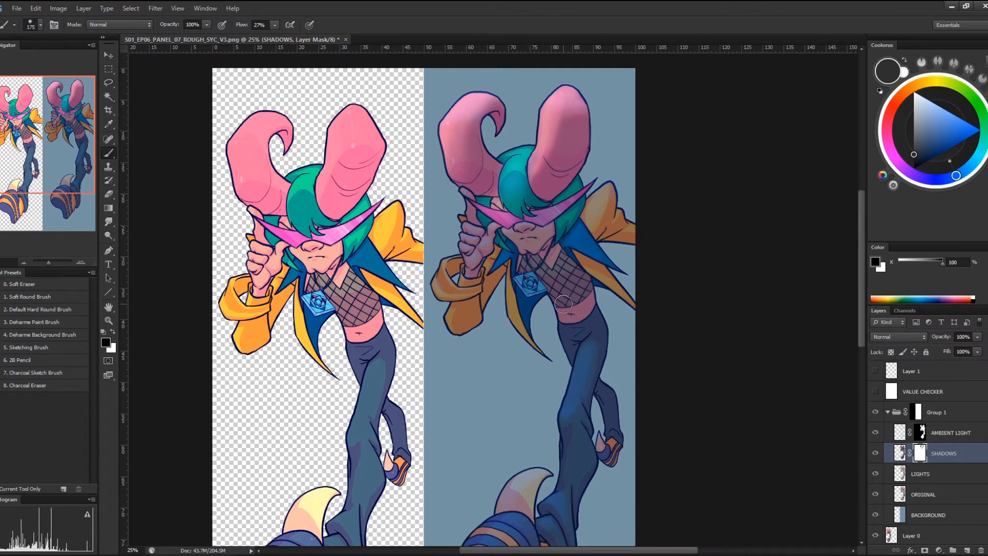
{"action": "key", "text": "bracketleft"}
{"action": "key", "text": "bracketleft"}
{"action": "key", "text": "bracketleft"}
{"action": "key", "text": "bracketleft"}
{"action": "key", "text": "bracketleft"}
{"action": "key", "text": "bracketleft"}
{"action": "key", "text": "bracketleft"}
{"action": "key", "text": "bracketleft"}
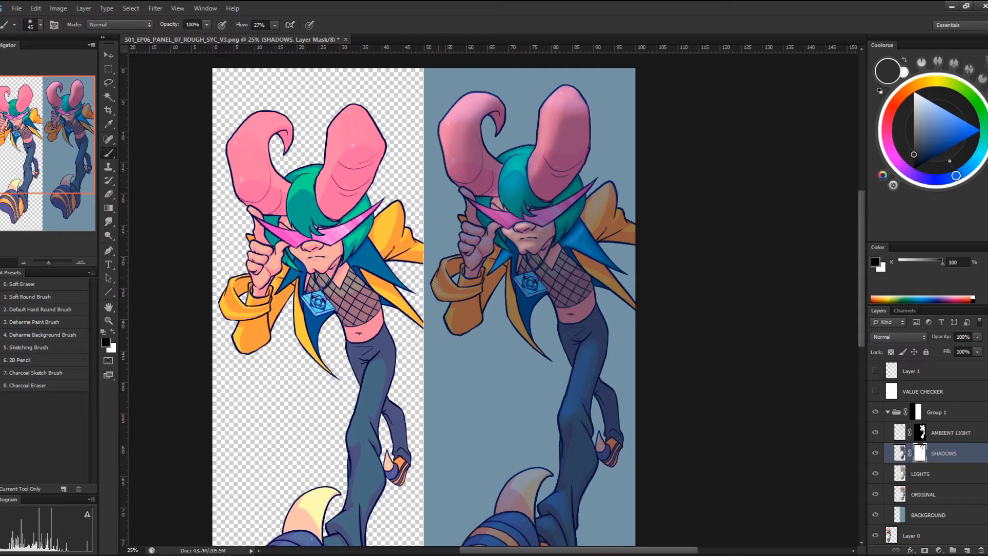
Paint black on the SHADOWS mask over the raised hand, the yellow cuff and sleeve, and the hanging jacket flap
{"action": "mouse_move", "coordinate": [438, 284]}
{"action": "left_mouse_down"}
{"action": "mouse_move", "coordinate": [444, 260]}
{"action": "mouse_move", "coordinate": [450, 284]}
{"action": "mouse_move", "coordinate": [454, 258]}
{"action": "mouse_move", "coordinate": [446, 283]}
{"action": "mouse_move", "coordinate": [470, 288]}
{"action": "mouse_move", "coordinate": [497, 229]}
{"action": "mouse_move", "coordinate": [475, 248]}
{"action": "mouse_move", "coordinate": [465, 225]}
{"action": "mouse_move", "coordinate": [471, 257]}
{"action": "left_mouse_up"}
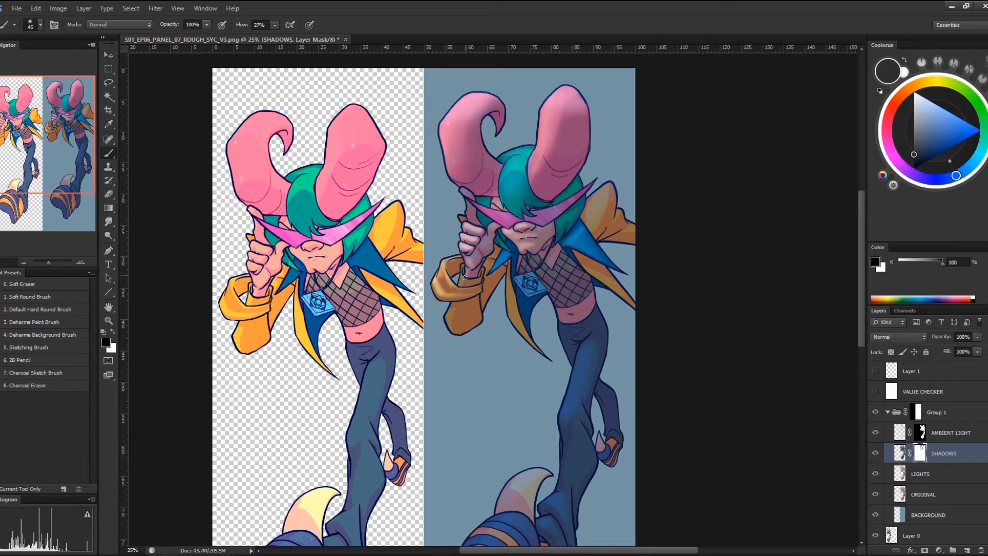
{"action": "left_click_drag", "start_coordinate": [492, 229], "coordinate": [497, 230]}
{"action": "left_click_drag", "start_coordinate": [472, 197], "coordinate": [459, 218]}
{"action": "mouse_move", "coordinate": [486, 259]}
{"action": "left_mouse_down"}
{"action": "mouse_move", "coordinate": [459, 272]}
{"action": "mouse_move", "coordinate": [459, 284]}
{"action": "mouse_move", "coordinate": [463, 276]}
{"action": "left_mouse_up"}
{"action": "mouse_move", "coordinate": [465, 321]}
{"action": "left_mouse_down"}
{"action": "mouse_move", "coordinate": [449, 313]}
{"action": "mouse_move", "coordinate": [451, 329]}
{"action": "left_mouse_up"}
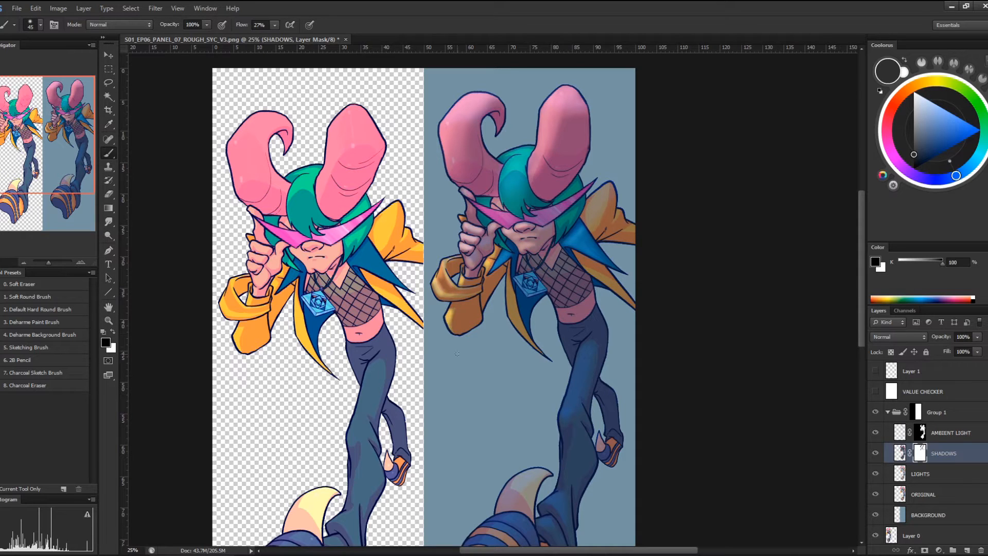
{"action": "left_click_drag", "start_coordinate": [439, 260], "coordinate": [435, 282]}
{"action": "left_click_drag", "start_coordinate": [506, 289], "coordinate": [522, 332]}
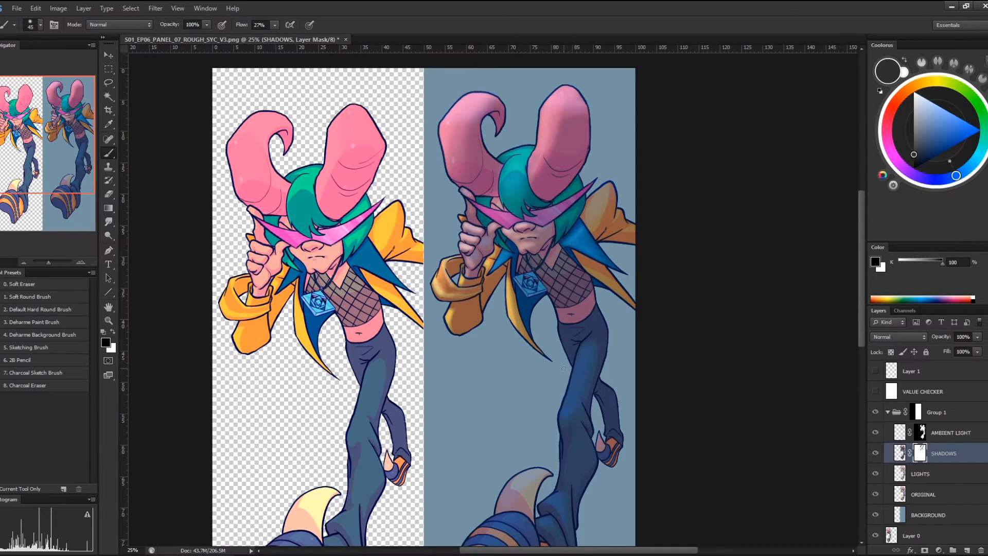
Paint black on the SHADOWS mask along the front leg from thigh to trouser hem with the brush at 70
{"action": "key", "text": "bracketright"}
{"action": "key", "text": "bracketright"}
{"action": "key", "text": "bracketright"}
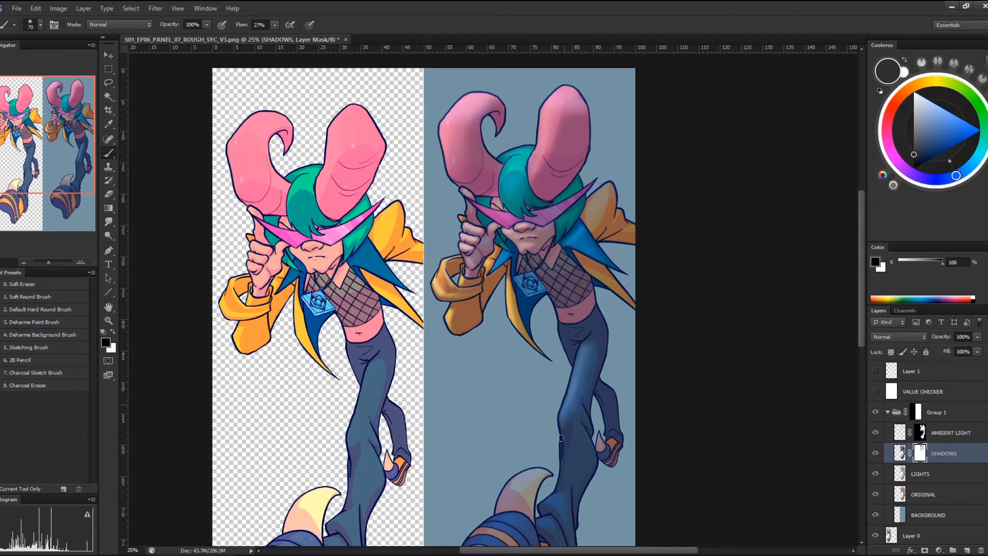
{"action": "left_click_drag", "start_coordinate": [562, 438], "coordinate": [556, 490]}
{"action": "left_click_drag", "start_coordinate": [650, 311], "coordinate": [661, 190]}
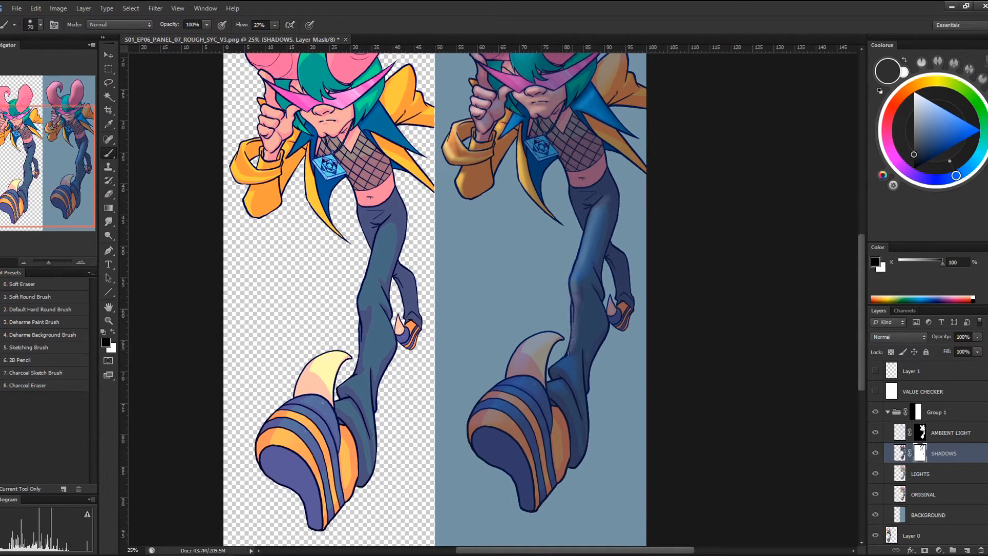
{"action": "mouse_move", "coordinate": [567, 355]}
{"action": "left_mouse_down"}
{"action": "mouse_move", "coordinate": [551, 369]}
{"action": "mouse_move", "coordinate": [578, 354]}
{"action": "mouse_move", "coordinate": [552, 369]}
{"action": "mouse_move", "coordinate": [554, 405]}
{"action": "mouse_move", "coordinate": [555, 383]}
{"action": "mouse_move", "coordinate": [563, 404]}
{"action": "left_mouse_up"}
Paint black on the SHADOWS mask over the big shoe's curved spike, and soften it with white at brush size 175
{"action": "mouse_move", "coordinate": [549, 335]}
{"action": "left_mouse_down"}
{"action": "mouse_move", "coordinate": [515, 357]}
{"action": "mouse_move", "coordinate": [562, 330]}
{"action": "mouse_move", "coordinate": [510, 368]}
{"action": "mouse_move", "coordinate": [533, 339]}
{"action": "mouse_move", "coordinate": [551, 332]}
{"action": "mouse_move", "coordinate": [507, 374]}
{"action": "left_mouse_up"}
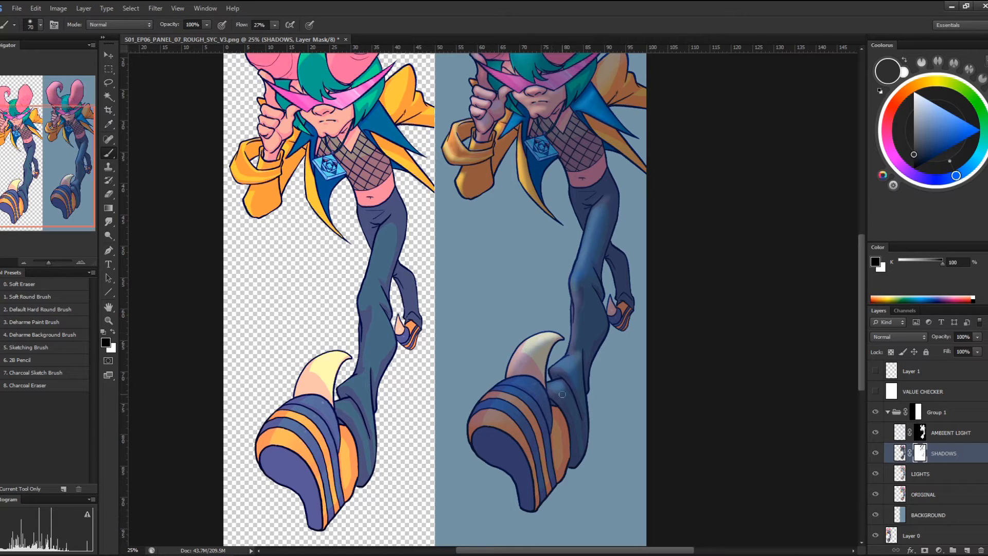
{"action": "key", "text": "x"}
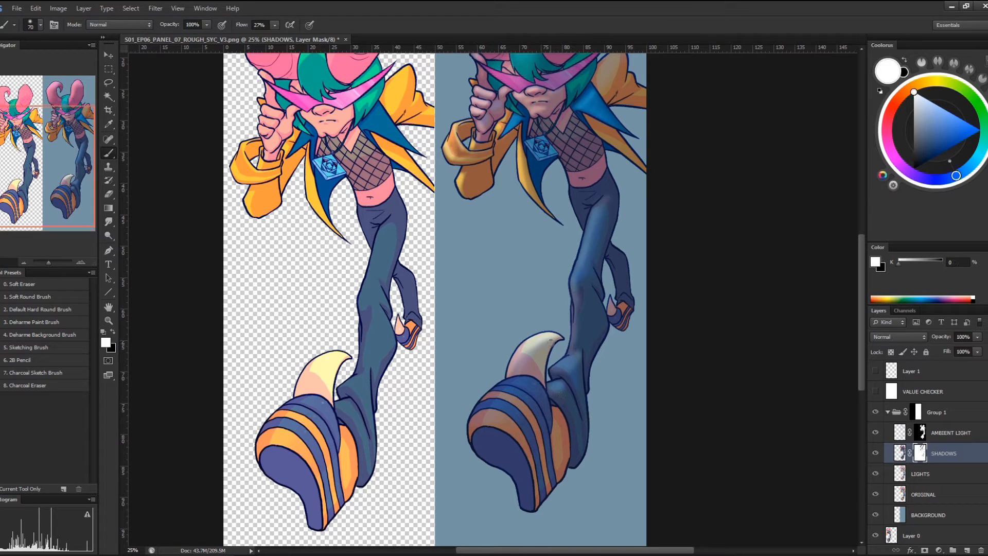
{"action": "key", "text": "bracketright"}
{"action": "key", "text": "bracketright"}
{"action": "key", "text": "bracketright"}
{"action": "key", "text": "bracketright"}
{"action": "key", "text": "bracketright"}
{"action": "key", "text": "bracketright"}
{"action": "mouse_move", "coordinate": [533, 341]}
{"action": "left_mouse_down"}
{"action": "mouse_move", "coordinate": [508, 362]}
{"action": "mouse_move", "coordinate": [567, 338]}
{"action": "mouse_move", "coordinate": [538, 345]}
{"action": "left_mouse_up"}
{"action": "key", "text": "x"}
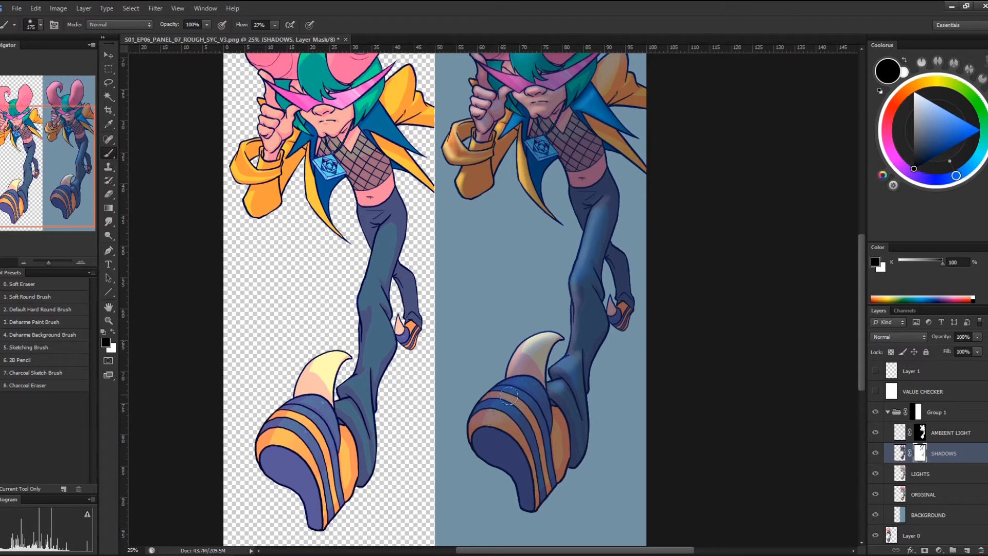
Paint black on the SHADOWS mask over the striped shoe, reducing the brush to 40 for the area below the trouser hem
{"action": "key", "text": "x"}
{"action": "key", "text": "x"}
{"action": "key", "text": "x"}
{"action": "key", "text": "x"}
{"action": "mouse_move", "coordinate": [508, 389]}
{"action": "left_mouse_down"}
{"action": "mouse_move", "coordinate": [486, 420]}
{"action": "mouse_move", "coordinate": [514, 382]}
{"action": "mouse_move", "coordinate": [462, 439]}
{"action": "mouse_move", "coordinate": [491, 388]}
{"action": "mouse_move", "coordinate": [465, 437]}
{"action": "mouse_move", "coordinate": [493, 400]}
{"action": "mouse_move", "coordinate": [502, 414]}
{"action": "mouse_move", "coordinate": [506, 388]}
{"action": "mouse_move", "coordinate": [475, 413]}
{"action": "mouse_move", "coordinate": [486, 403]}
{"action": "mouse_move", "coordinate": [496, 413]}
{"action": "mouse_move", "coordinate": [478, 418]}
{"action": "mouse_move", "coordinate": [577, 320]}
{"action": "left_mouse_up"}
{"action": "mouse_move", "coordinate": [569, 382]}
{"action": "left_mouse_down"}
{"action": "mouse_move", "coordinate": [564, 403]}
{"action": "mouse_move", "coordinate": [572, 395]}
{"action": "left_mouse_up"}
{"action": "key", "text": "bracketleft"}
{"action": "key", "text": "bracketleft"}
{"action": "key", "text": "bracketleft"}
{"action": "key", "text": "bracketleft"}
{"action": "key", "text": "bracketleft"}
{"action": "key", "text": "bracketleft"}
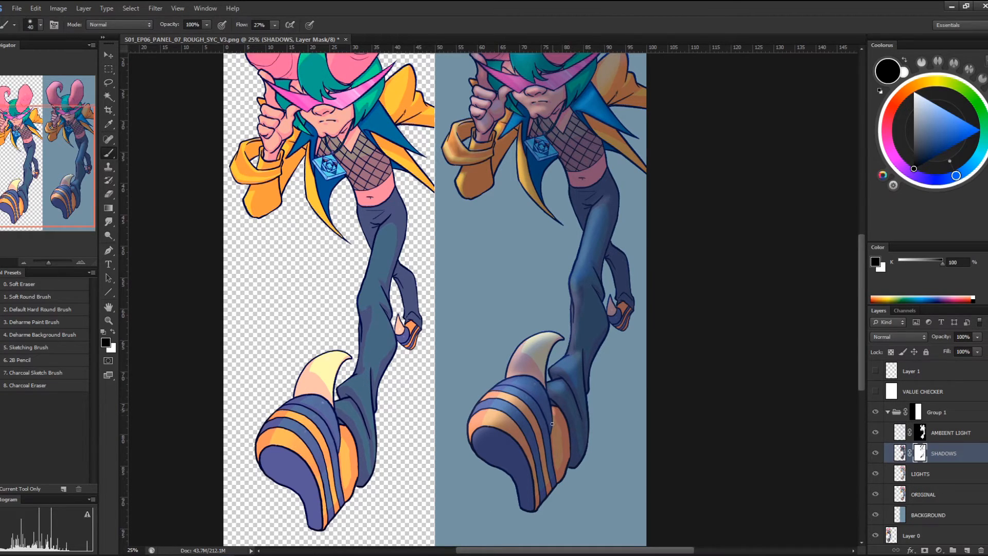
{"action": "left_click_drag", "start_coordinate": [552, 431], "coordinate": [560, 410]}
Compare the whole figure's greyscale values using the VALUE CHECKER layer while toggling SHADOWS off and on, and return to the colour view
{"action": "scroll", "coordinate": [620, 349], "scroll_direction": "up", "scroll_amount": 5}
{"action": "scroll", "coordinate": [620, 349], "scroll_direction": "right", "scroll_amount": 2}
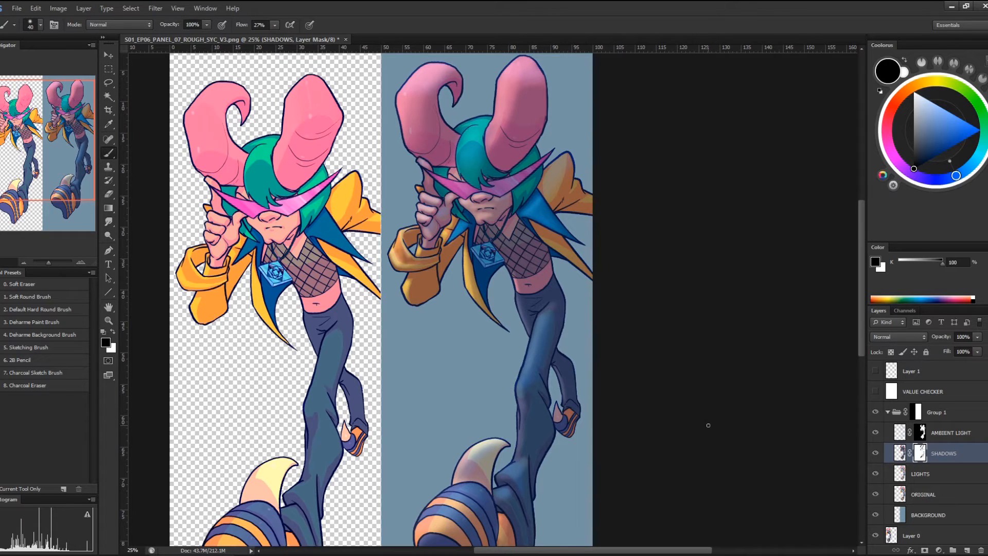
{"action": "key", "text": "ctrl+minus"}
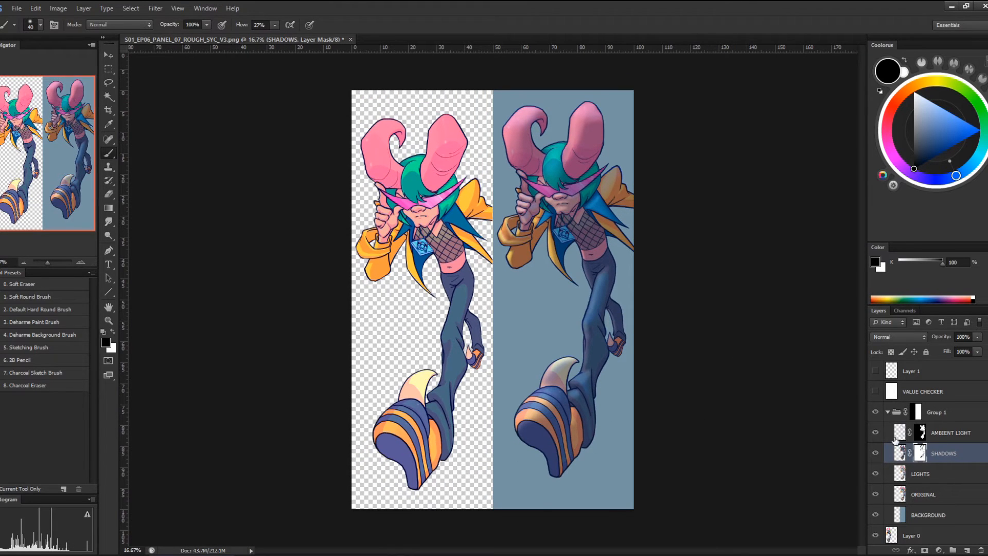
{"action": "left_click", "coordinate": [875, 391]}
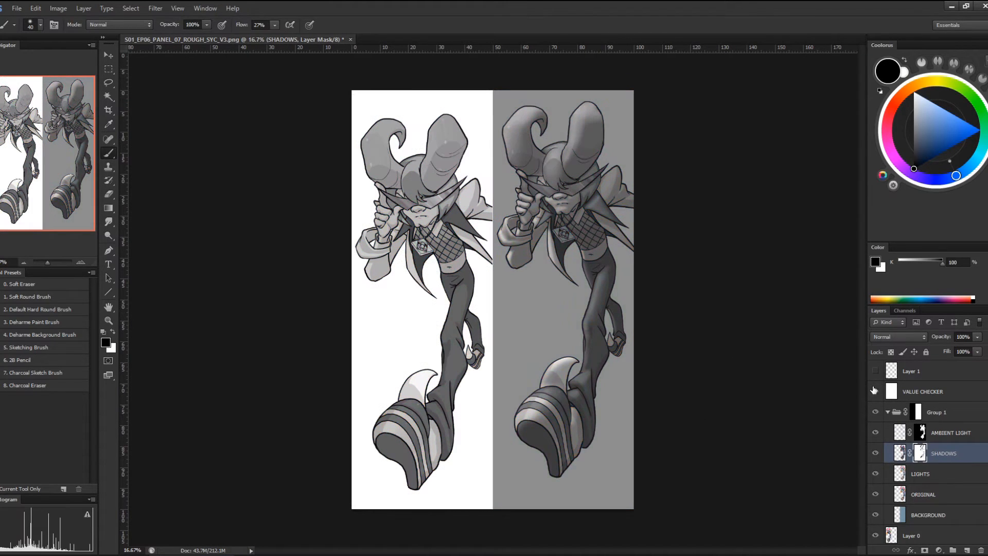
{"action": "left_click", "coordinate": [875, 454]}
{"action": "left_click", "coordinate": [875, 454]}
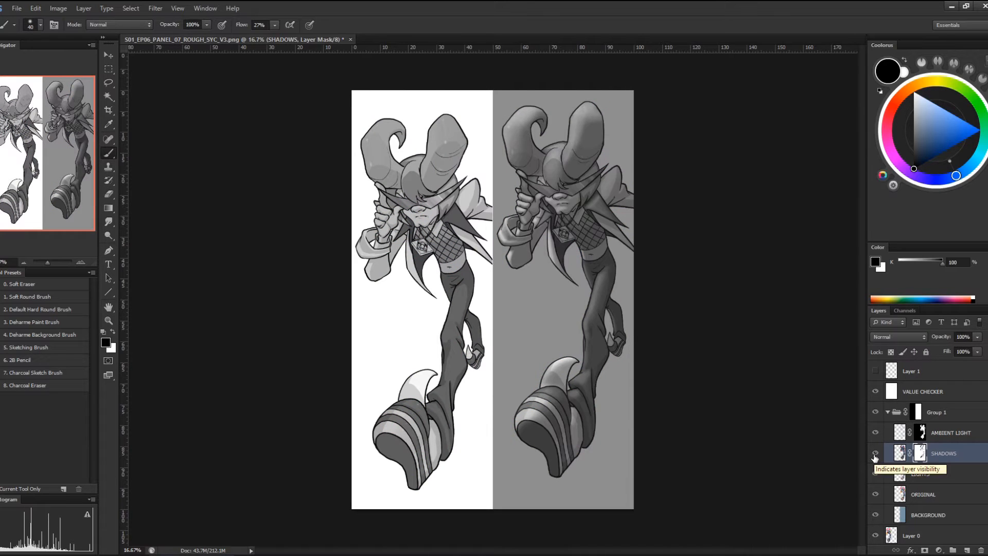
{"action": "left_click", "coordinate": [875, 454]}
{"action": "left_click", "coordinate": [875, 454]}
{"action": "left_click", "coordinate": [875, 454]}
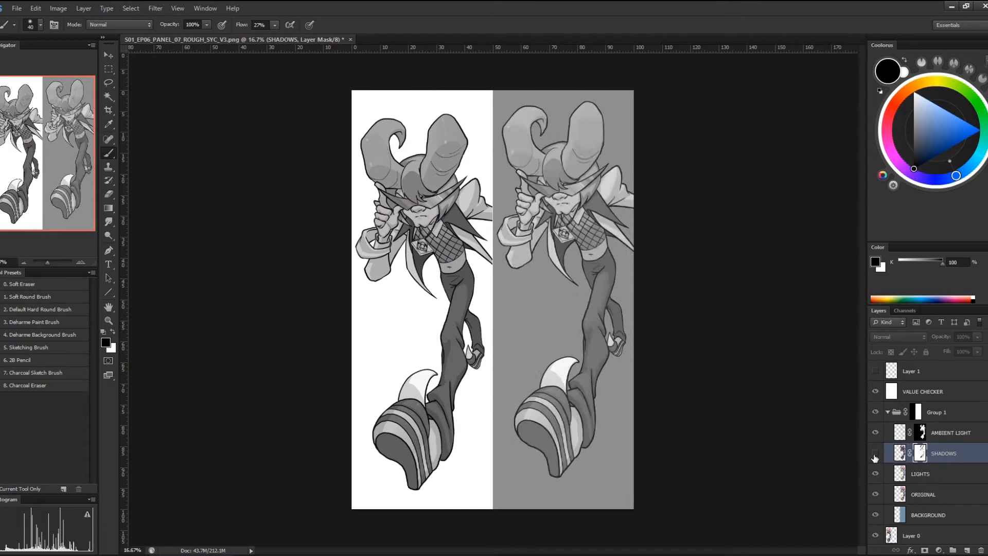
{"action": "left_click", "coordinate": [875, 453]}
{"action": "left_click", "coordinate": [875, 393]}
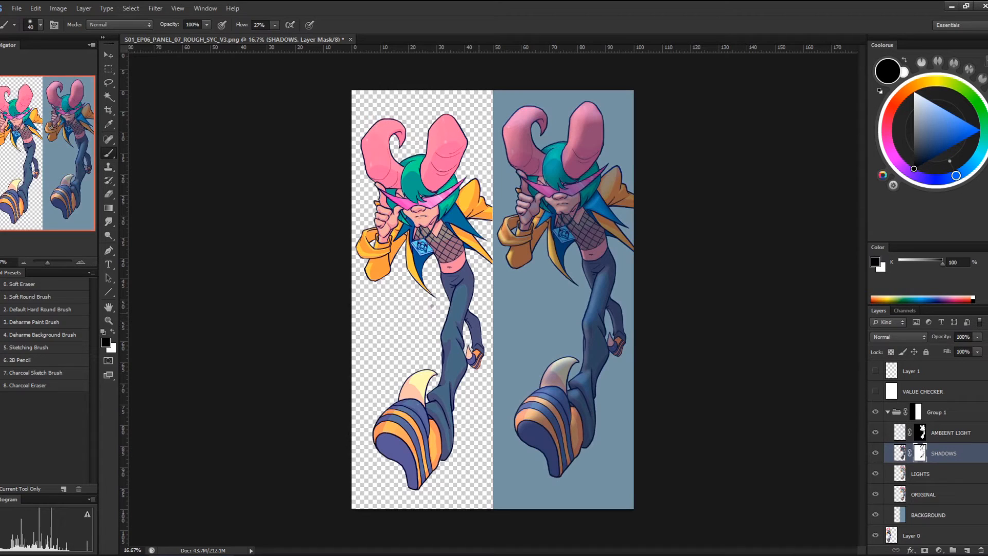
{"action": "left_click", "coordinate": [108, 320]}
{"action": "left_click_drag", "start_coordinate": [641, 290], "coordinate": [650, 294]}
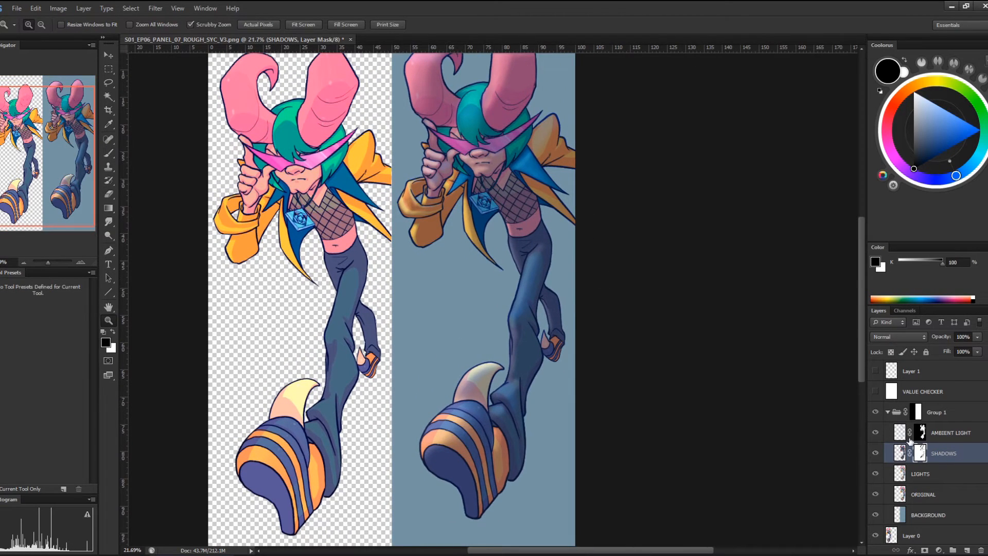
{"action": "left_click", "coordinate": [930, 436]}
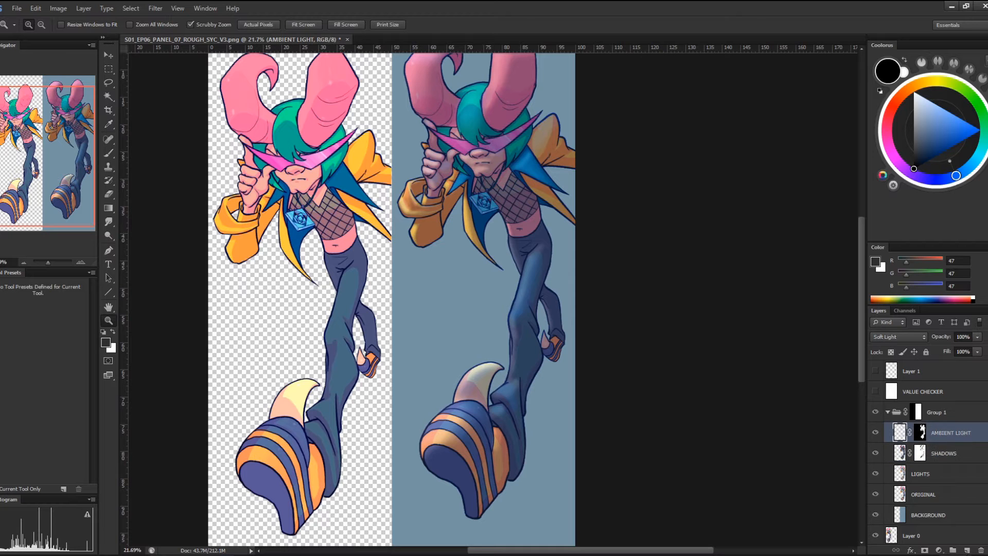
{"action": "left_click_drag", "start_coordinate": [466, 238], "coordinate": [497, 209]}
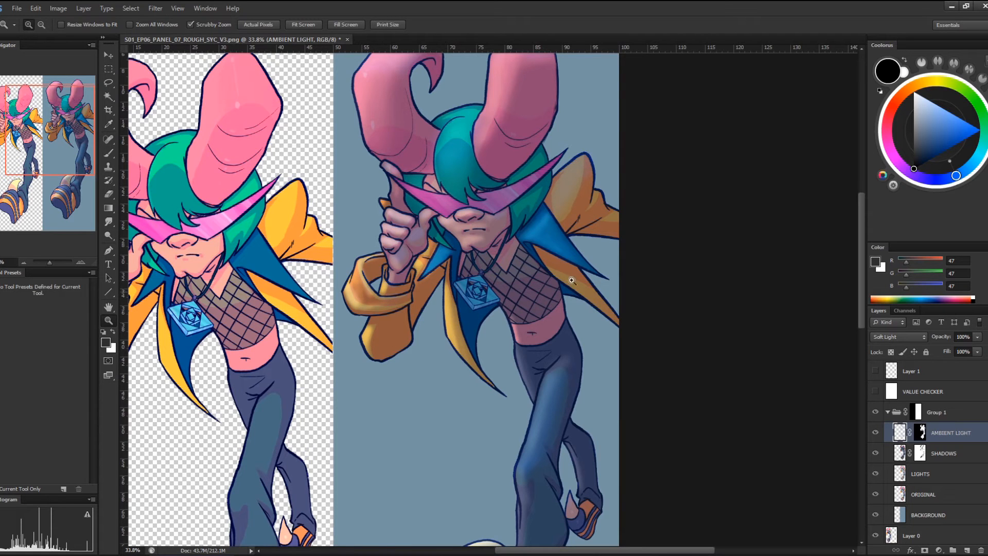
{"action": "scroll", "coordinate": [569, 281], "scroll_direction": "down", "scroll_amount": 4}
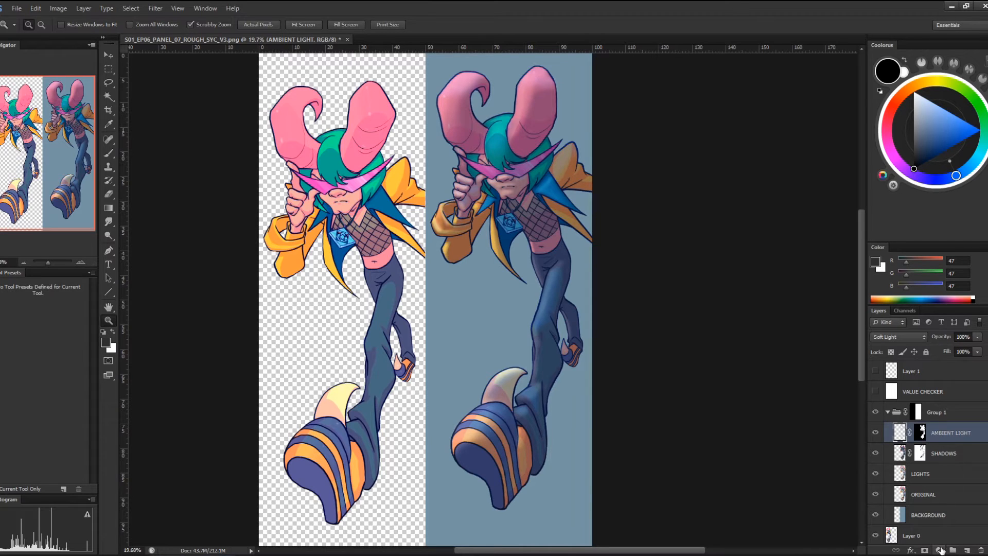
Add a Levels adjustment layer directly above the SHADOWS layer and move its settings window
{"action": "left_click", "coordinate": [952, 454]}
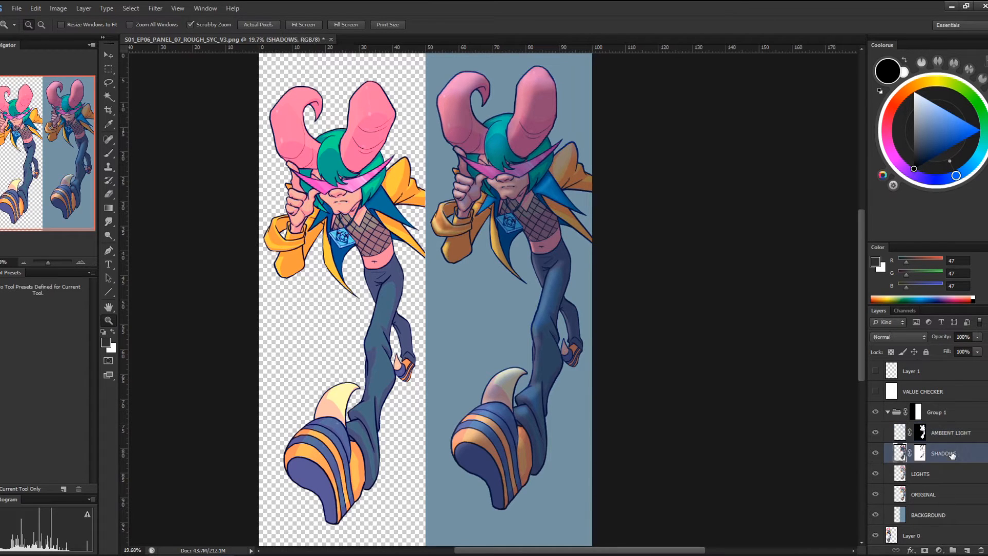
{"action": "left_click", "coordinate": [940, 550]}
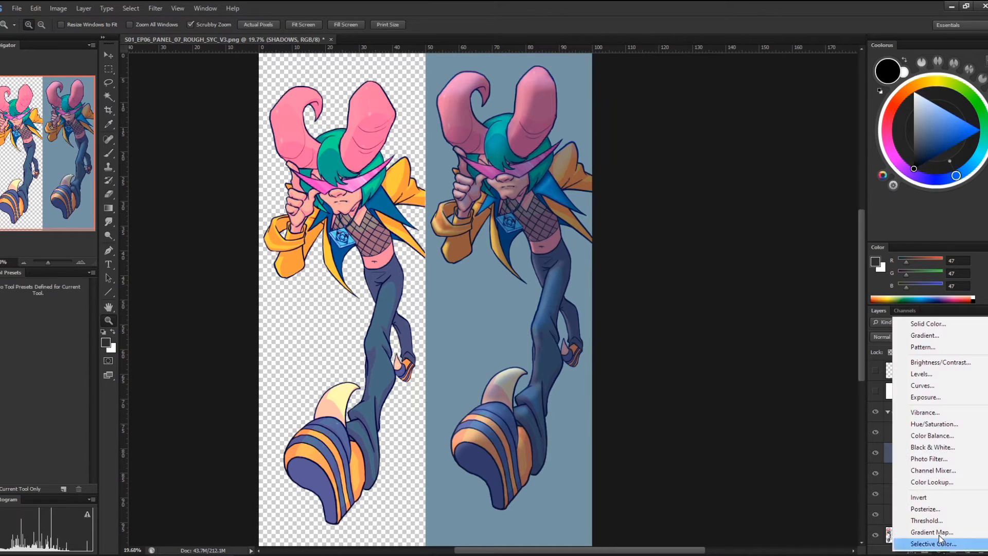
{"action": "left_click", "coordinate": [940, 374]}
{"action": "left_click_drag", "start_coordinate": [513, 181], "coordinate": [662, 157]}
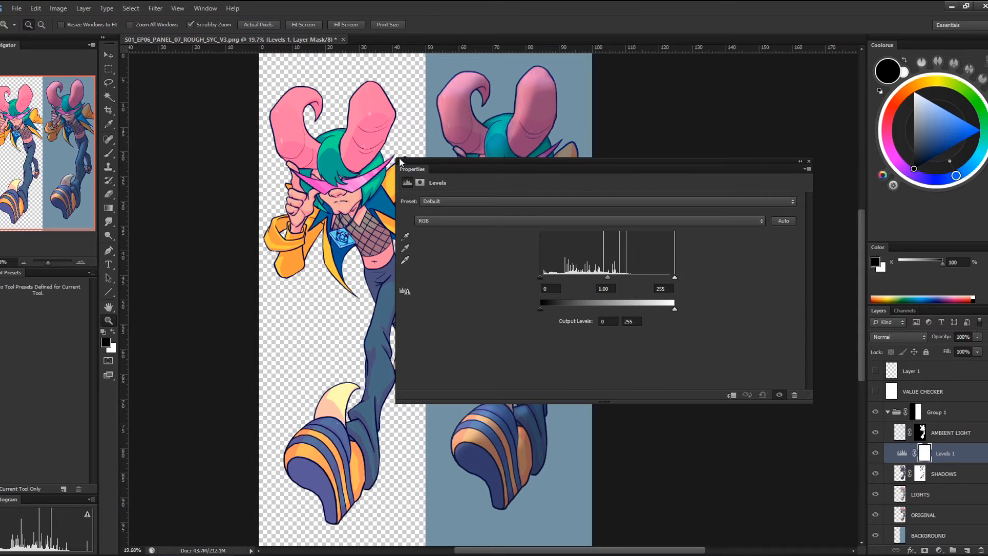
{"action": "key", "text": "ctrl+plus"}
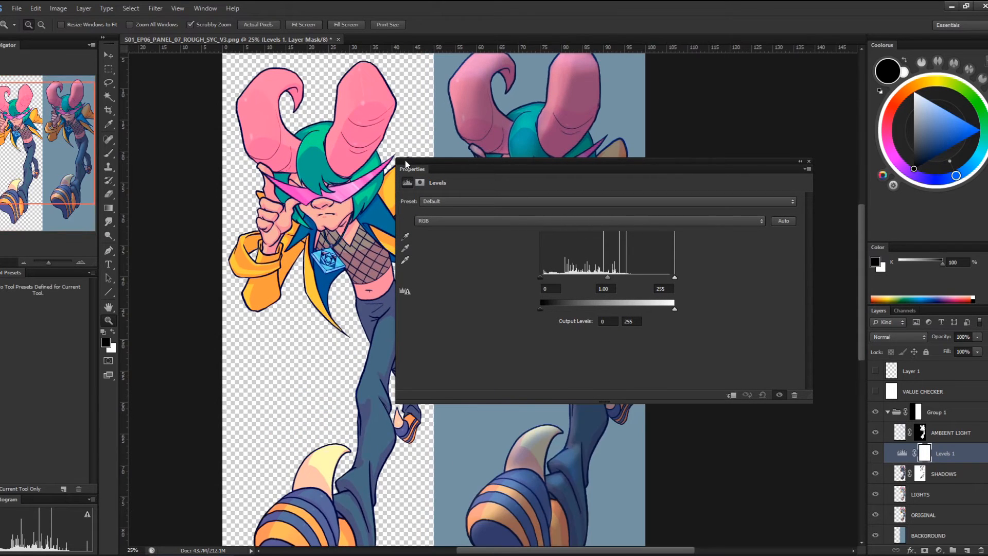
Try darkening the artwork with a Levels midtone value of 0.52, and delete the Levels adjustment layer
{"action": "left_click_drag", "start_coordinate": [399, 162], "coordinate": [583, 134]}
{"action": "left_click_drag", "start_coordinate": [783, 248], "coordinate": [808, 250]}
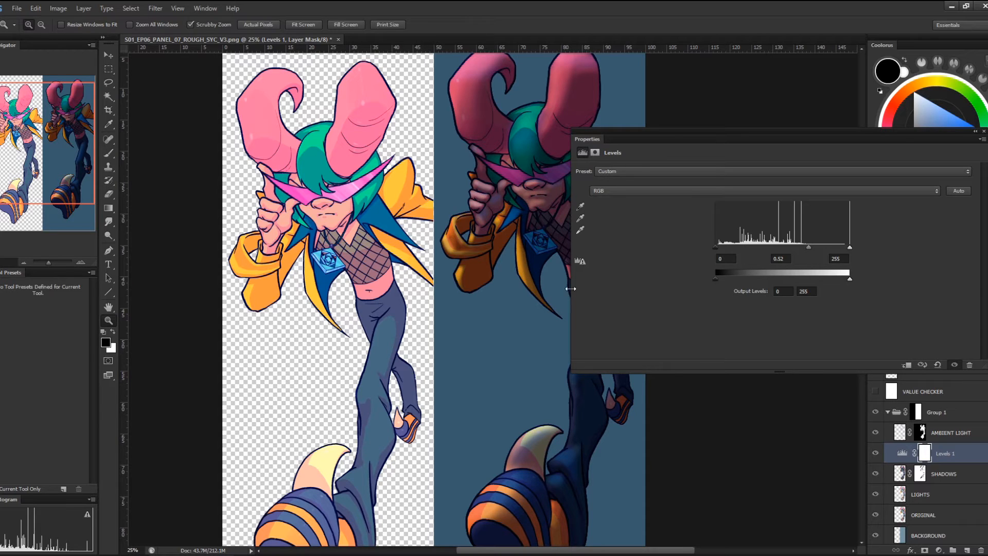
{"action": "left_click_drag", "start_coordinate": [572, 291], "coordinate": [694, 281]}
{"action": "left_click_drag", "start_coordinate": [822, 138], "coordinate": [774, 142]}
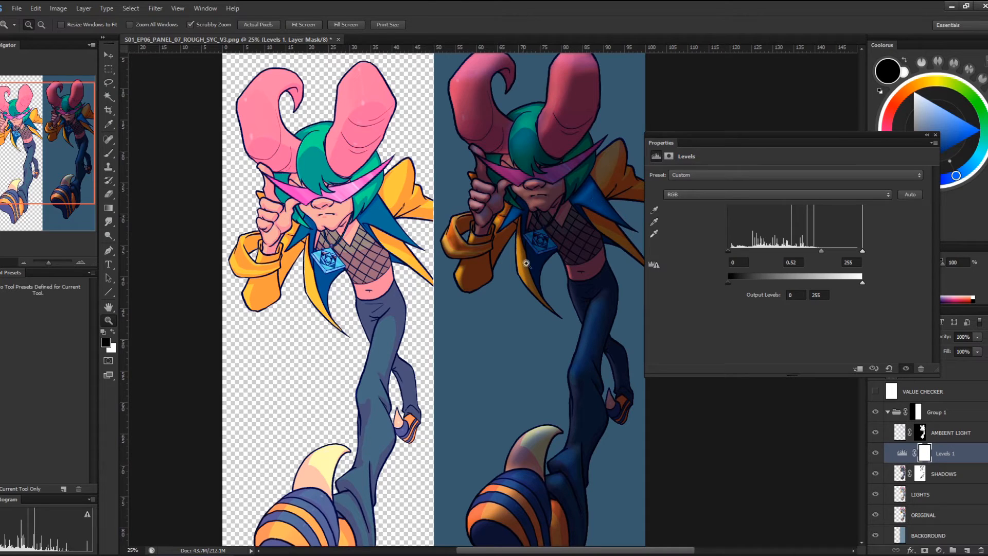
{"action": "left_click", "coordinate": [935, 135]}
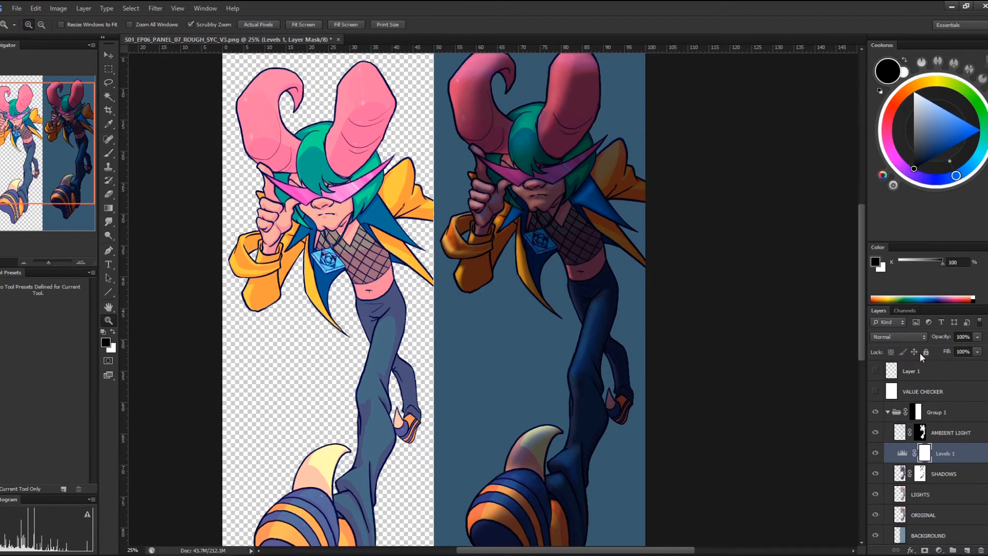
{"action": "left_click", "coordinate": [981, 551]}
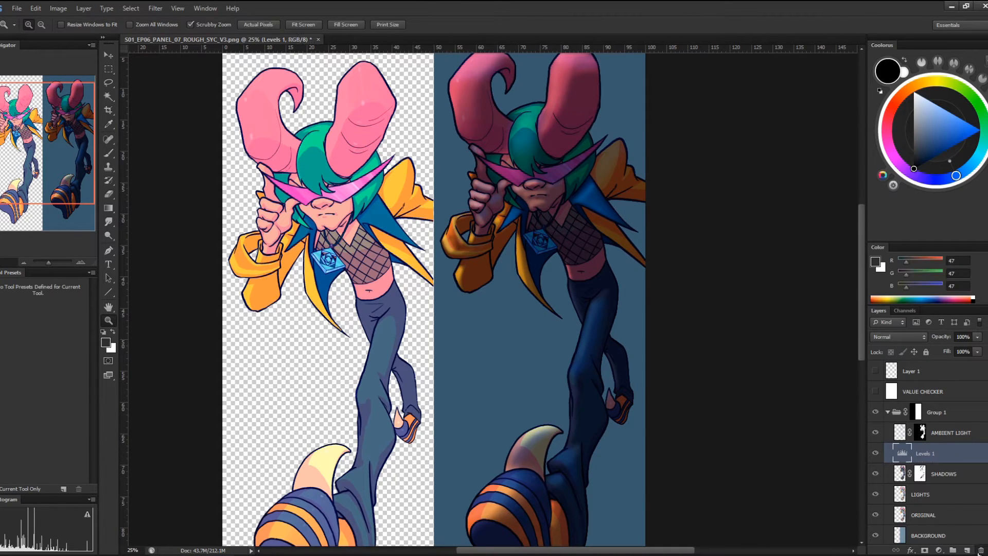
Add a Hue/Saturation adjustment layer above SHADOWS with hue -3, saturation +11 and lightness -62
{"action": "left_click", "coordinate": [940, 551]}
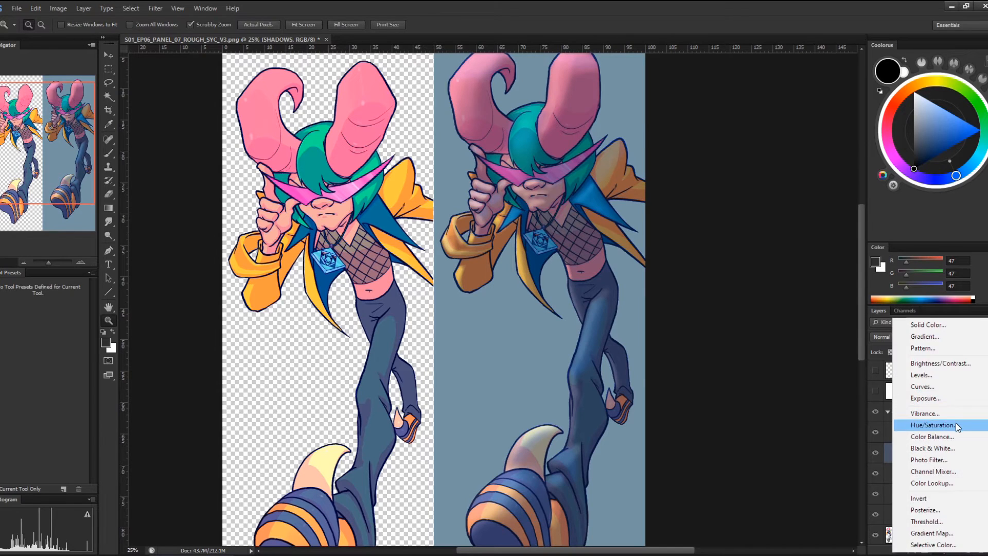
{"action": "left_click", "coordinate": [958, 426]}
{"action": "left_click_drag", "start_coordinate": [730, 259], "coordinate": [703, 258]}
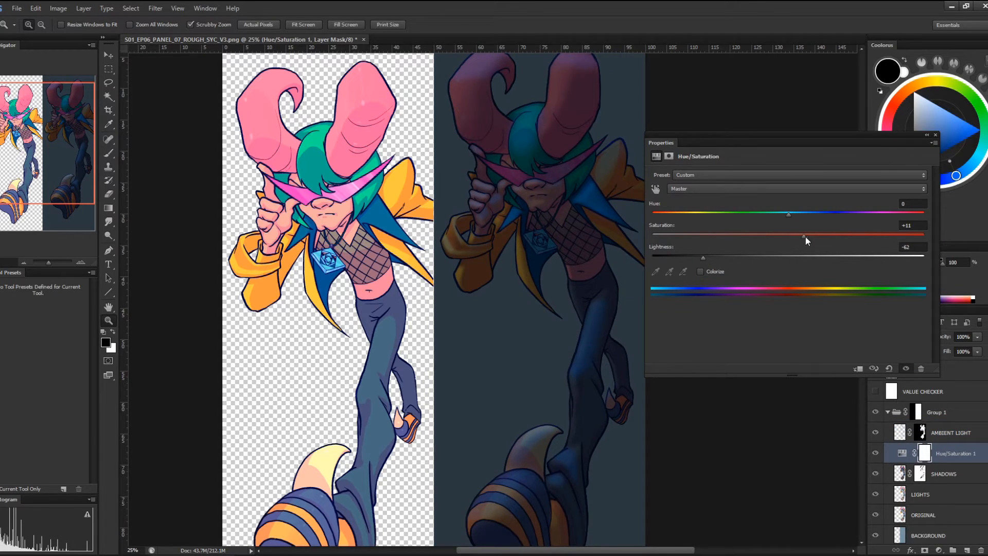
{"action": "left_click_drag", "start_coordinate": [806, 237], "coordinate": [784, 217]}
{"action": "left_click", "coordinate": [935, 136]}
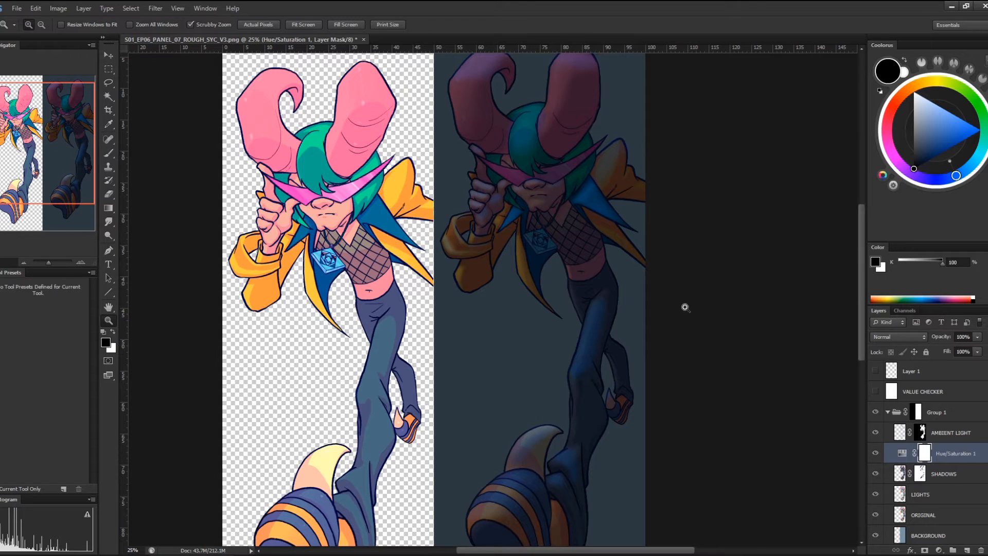
Invert the Hue/Saturation layer's mask to black, compare the layer off and on, and ready a white brush at size 60
{"action": "left_click", "coordinate": [877, 453]}
{"action": "left_click", "coordinate": [876, 453]}
{"action": "key", "text": "ctrl+i"}
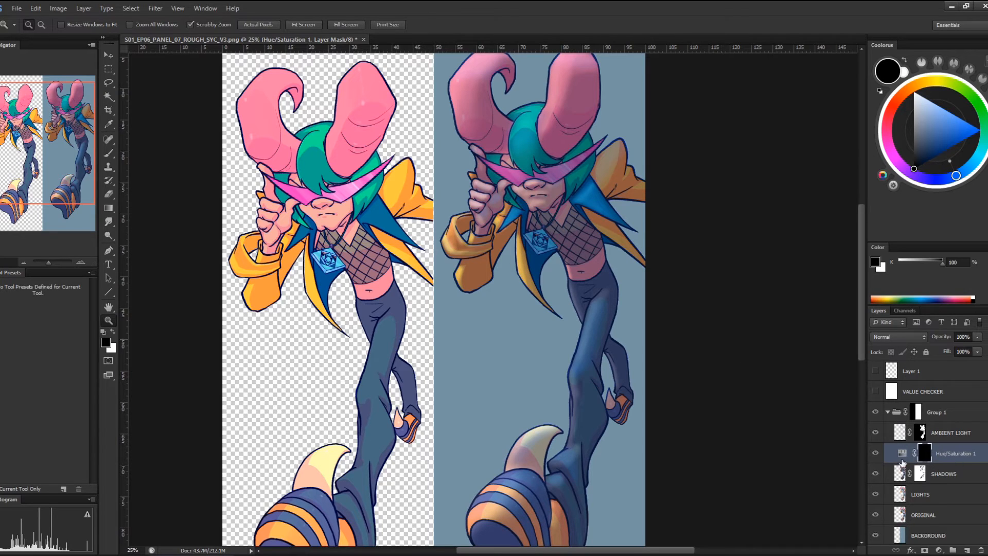
{"action": "left_click", "coordinate": [876, 452]}
{"action": "left_click", "coordinate": [876, 453]}
{"action": "left_click", "coordinate": [116, 154]}
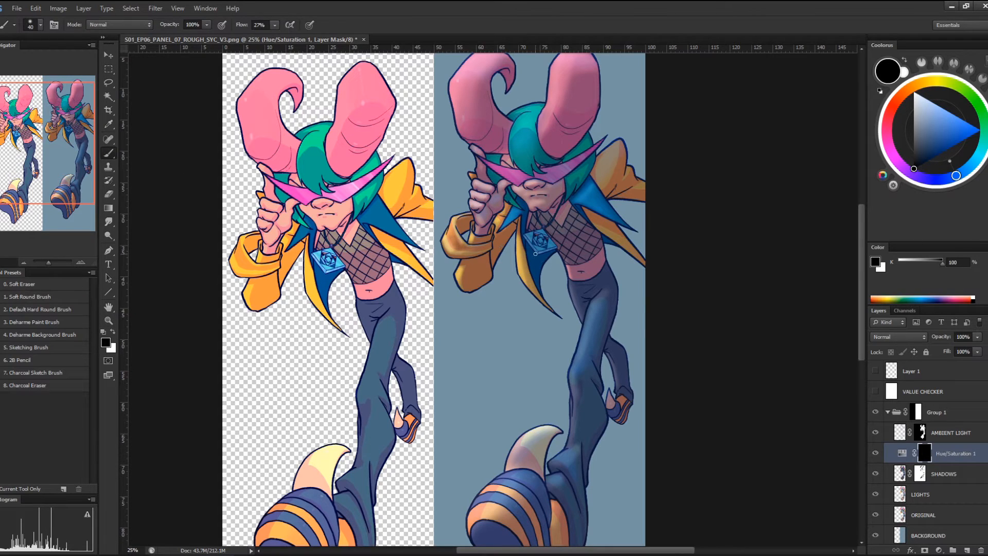
{"action": "key", "text": "x"}
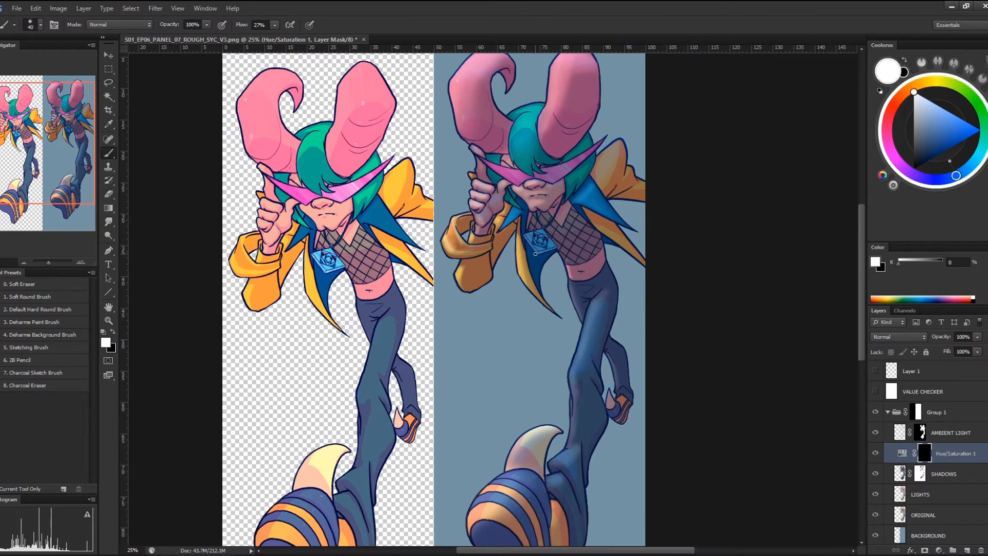
{"action": "key", "text": "bracketright"}
{"action": "key", "text": "bracketright"}
Try painting white with a smaller brush on the Hue/Saturation mask over the inside of the yellow sleeve cuff
{"action": "key", "text": "ctrl+plus"}
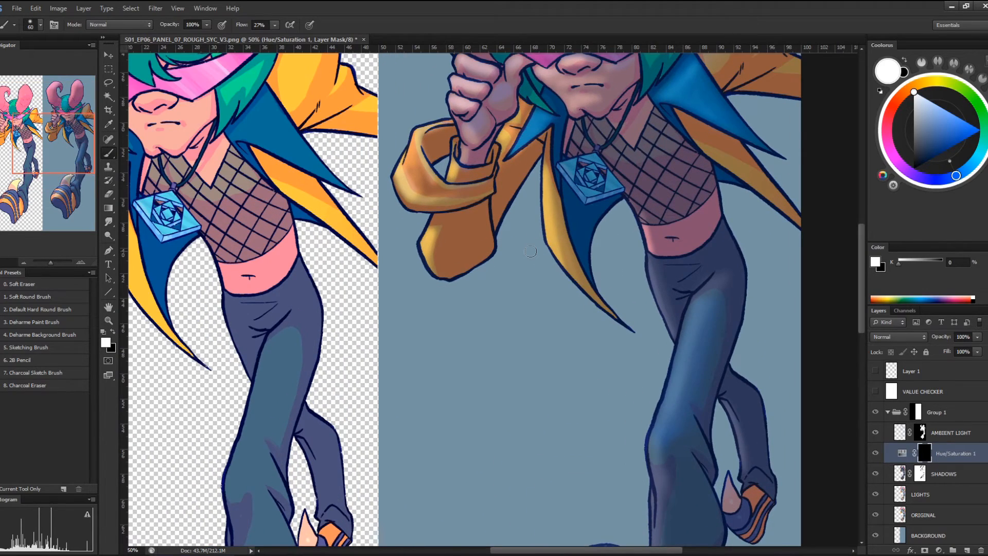
{"action": "left_click_drag", "start_coordinate": [505, 235], "coordinate": [519, 331]}
{"action": "key", "text": "ctrl+plus"}
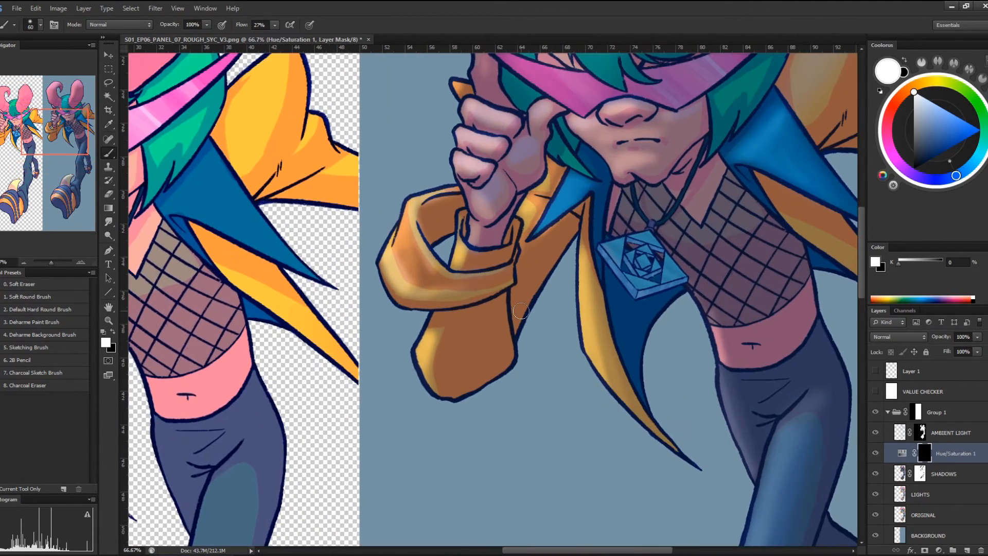
{"action": "key", "text": "bracketleft"}
{"action": "key", "text": "bracketleft"}
{"action": "key", "text": "bracketleft"}
{"action": "key", "text": "bracketleft"}
{"action": "key", "text": "bracketleft"}
{"action": "key", "text": "bracketleft"}
{"action": "key", "text": "bracketleft"}
{"action": "mouse_move", "coordinate": [464, 236]}
{"action": "left_mouse_down"}
{"action": "mouse_move", "coordinate": [465, 221]}
{"action": "mouse_move", "coordinate": [505, 242]}
{"action": "left_mouse_up"}
{"action": "mouse_move", "coordinate": [420, 211]}
{"action": "left_mouse_down"}
{"action": "mouse_move", "coordinate": [443, 238]}
{"action": "mouse_move", "coordinate": [422, 229]}
{"action": "mouse_move", "coordinate": [425, 237]}
{"action": "mouse_move", "coordinate": [454, 193]}
{"action": "mouse_move", "coordinate": [513, 304]}
{"action": "mouse_move", "coordinate": [434, 212]}
{"action": "mouse_move", "coordinate": [441, 205]}
{"action": "mouse_move", "coordinate": [430, 204]}
{"action": "mouse_move", "coordinate": [422, 223]}
{"action": "mouse_move", "coordinate": [453, 203]}
{"action": "mouse_move", "coordinate": [431, 239]}
{"action": "mouse_move", "coordinate": [438, 211]}
{"action": "mouse_move", "coordinate": [430, 240]}
{"action": "left_mouse_up"}
Try painting white at brush size 50 on the Hue/Saturation mask over the hanging sleeve below the cuff
{"action": "key", "text": "bracketright"}
{"action": "key", "text": "bracketright"}
{"action": "key", "text": "bracketright"}
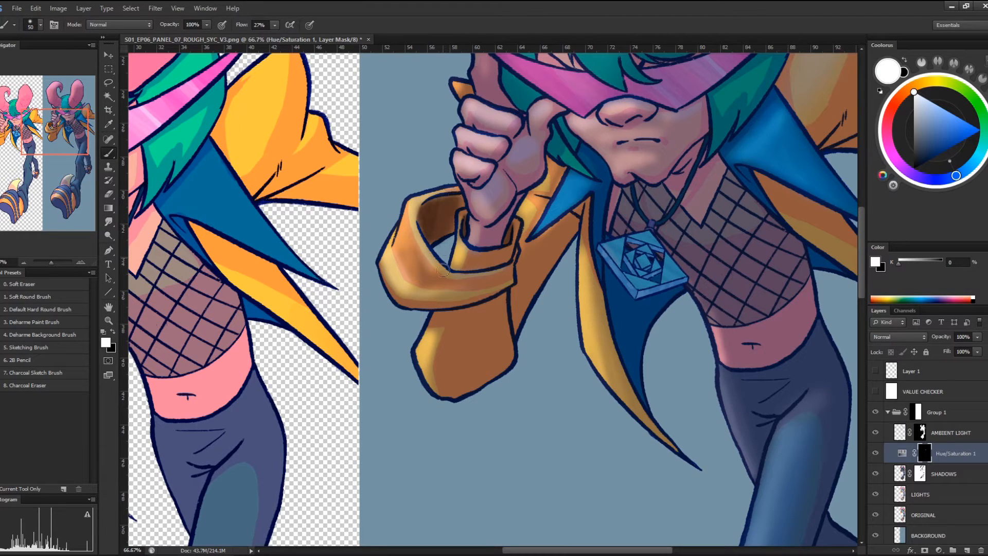
{"action": "mouse_move", "coordinate": [516, 243]}
{"action": "left_mouse_down"}
{"action": "mouse_move", "coordinate": [481, 263]}
{"action": "mouse_move", "coordinate": [505, 268]}
{"action": "mouse_move", "coordinate": [485, 291]}
{"action": "mouse_move", "coordinate": [470, 286]}
{"action": "mouse_move", "coordinate": [503, 280]}
{"action": "mouse_move", "coordinate": [424, 288]}
{"action": "mouse_move", "coordinate": [509, 278]}
{"action": "mouse_move", "coordinate": [441, 304]}
{"action": "mouse_move", "coordinate": [495, 302]}
{"action": "mouse_move", "coordinate": [512, 367]}
{"action": "mouse_move", "coordinate": [498, 299]}
{"action": "mouse_move", "coordinate": [498, 361]}
{"action": "left_mouse_up"}
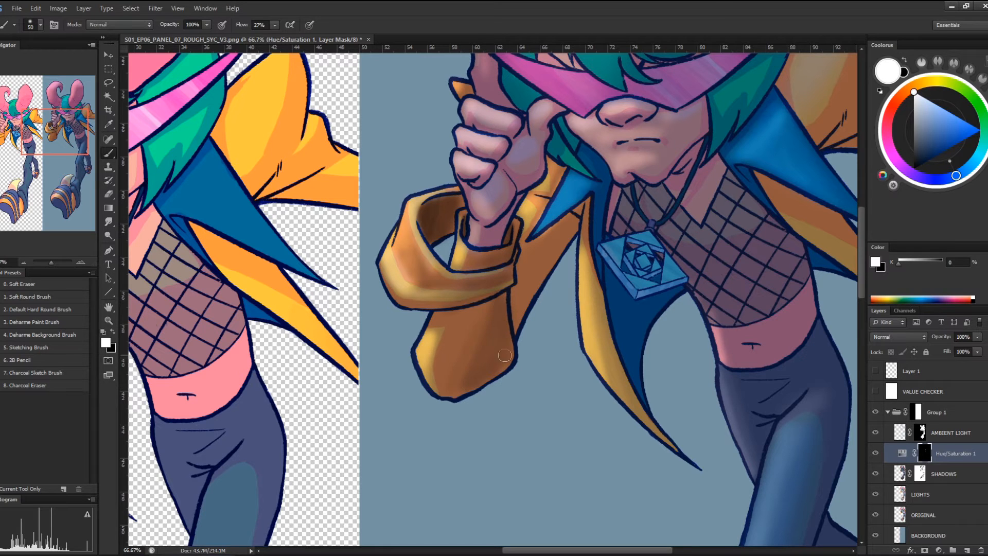
Preview the full darkening by inverting the mask and back, and paint white on it along the jaw and under the nose
{"action": "left_click_drag", "start_coordinate": [645, 315], "coordinate": [584, 400]}
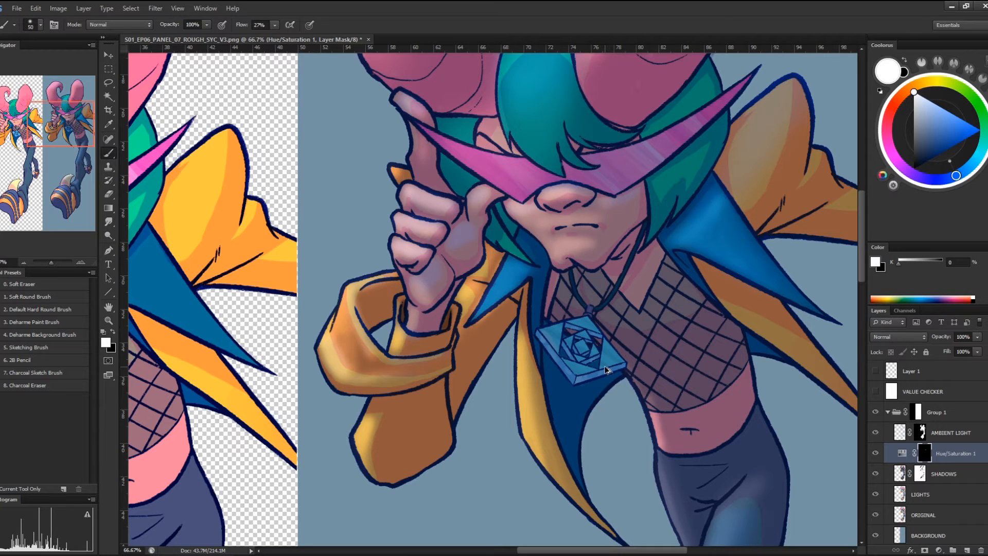
{"action": "key", "text": "ctrl+i"}
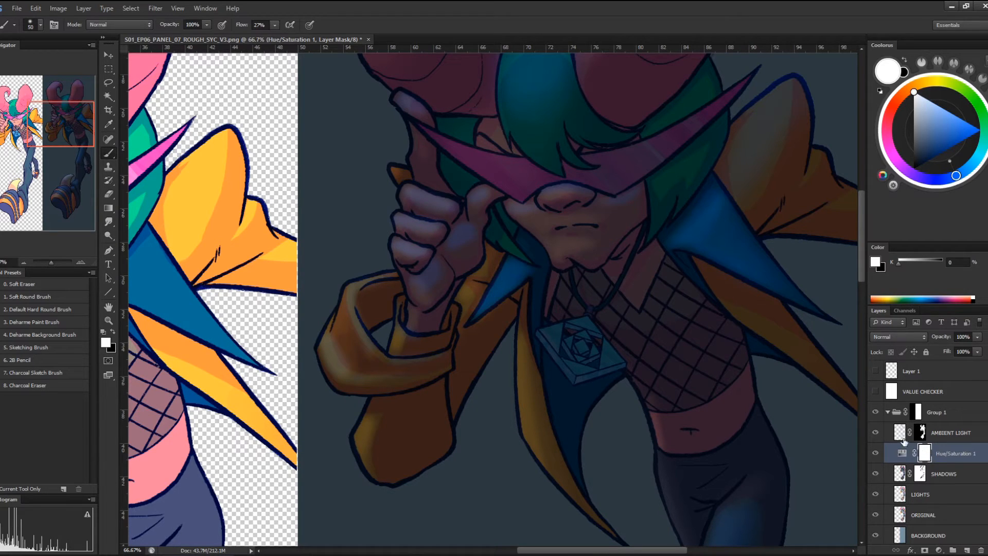
{"action": "key", "text": "ctrl+i"}
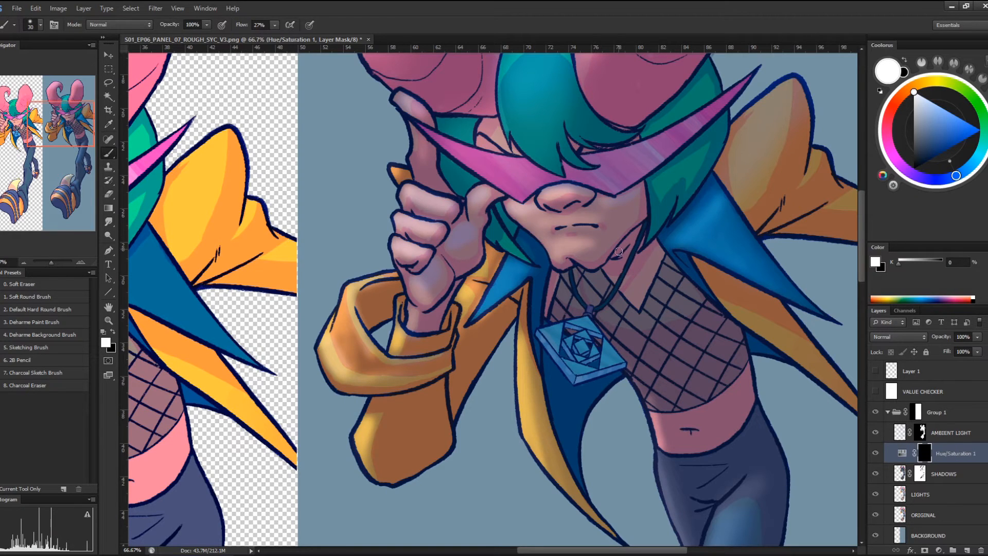
{"action": "mouse_move", "coordinate": [617, 254]}
{"action": "left_mouse_down"}
{"action": "mouse_move", "coordinate": [623, 248]}
{"action": "mouse_move", "coordinate": [612, 255]}
{"action": "left_mouse_up"}
{"action": "mouse_move", "coordinate": [555, 207]}
{"action": "left_mouse_down"}
{"action": "mouse_move", "coordinate": [591, 201]}
{"action": "mouse_move", "coordinate": [544, 204]}
{"action": "mouse_move", "coordinate": [602, 236]}
{"action": "mouse_move", "coordinate": [602, 225]}
{"action": "mouse_move", "coordinate": [557, 226]}
{"action": "left_mouse_up"}
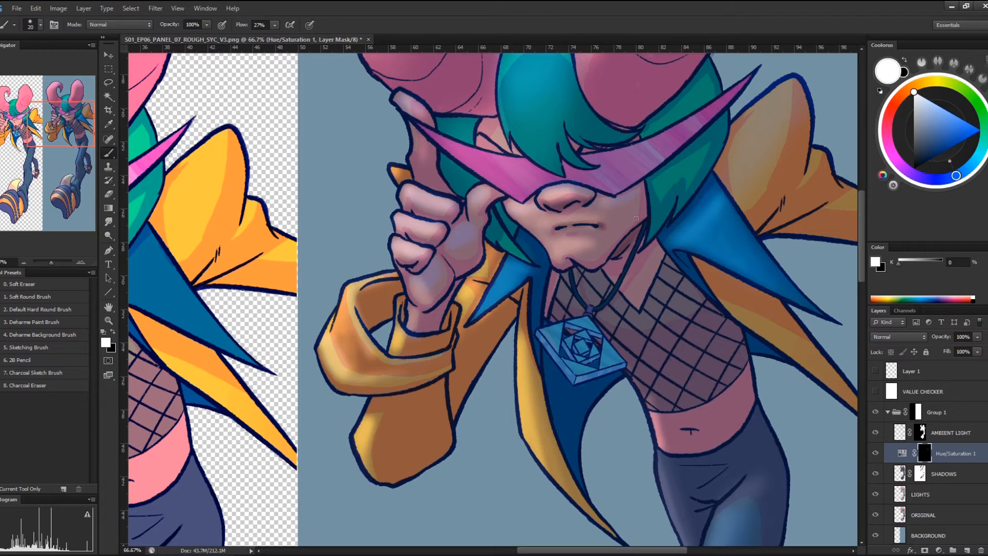
Set the Hue/Saturation layer to hue -1, saturation +68 and lightness -65, and reselect its mask
{"action": "double_click", "coordinate": [902, 453]}
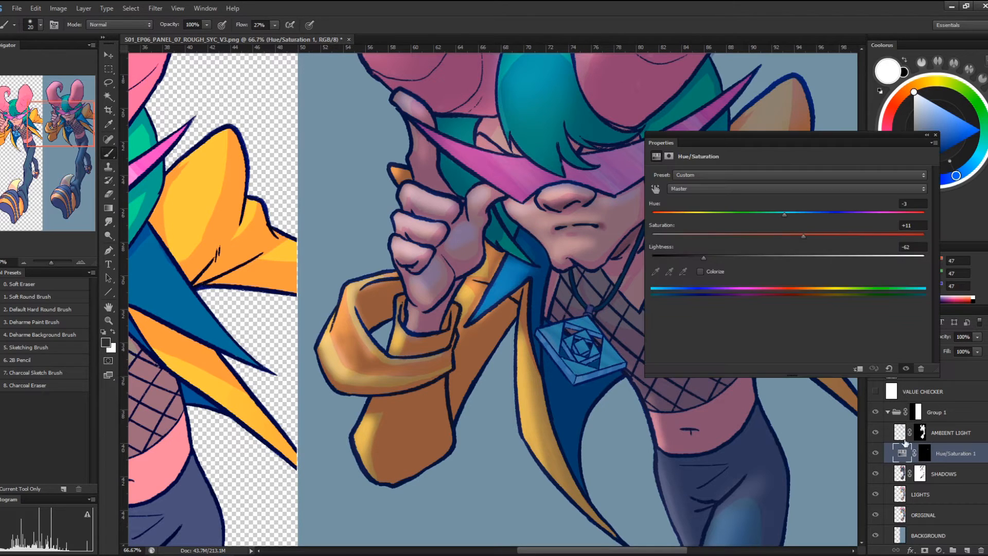
{"action": "left_click_drag", "start_coordinate": [753, 260], "coordinate": [714, 256]}
{"action": "left_click_drag", "start_coordinate": [854, 237], "coordinate": [854, 237]}
{"action": "left_click_drag", "start_coordinate": [784, 215], "coordinate": [789, 213]}
{"action": "mouse_move", "coordinate": [737, 257]}
{"action": "left_mouse_down"}
{"action": "mouse_move", "coordinate": [760, 256]}
{"action": "mouse_move", "coordinate": [743, 255]}
{"action": "left_mouse_up"}
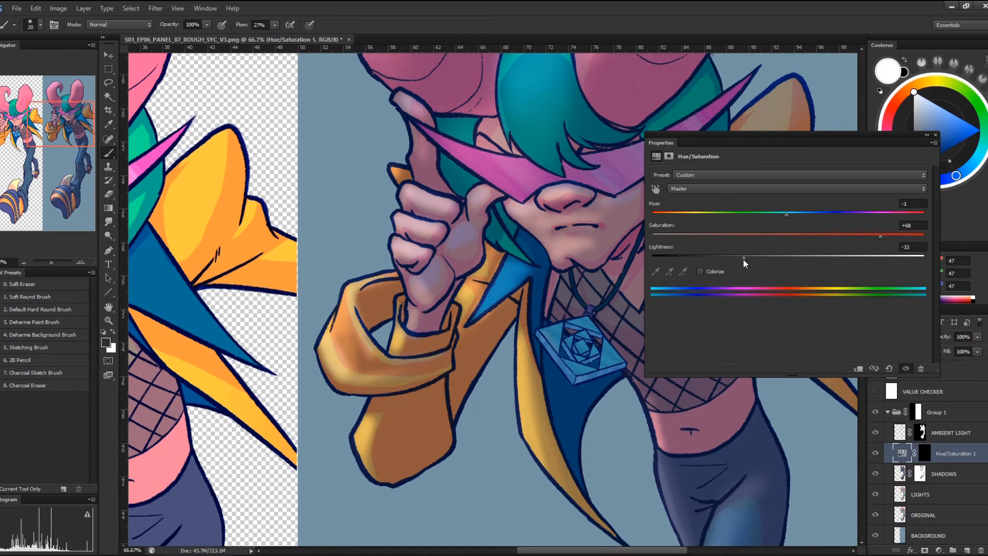
{"action": "left_click_drag", "start_coordinate": [744, 258], "coordinate": [705, 255]}
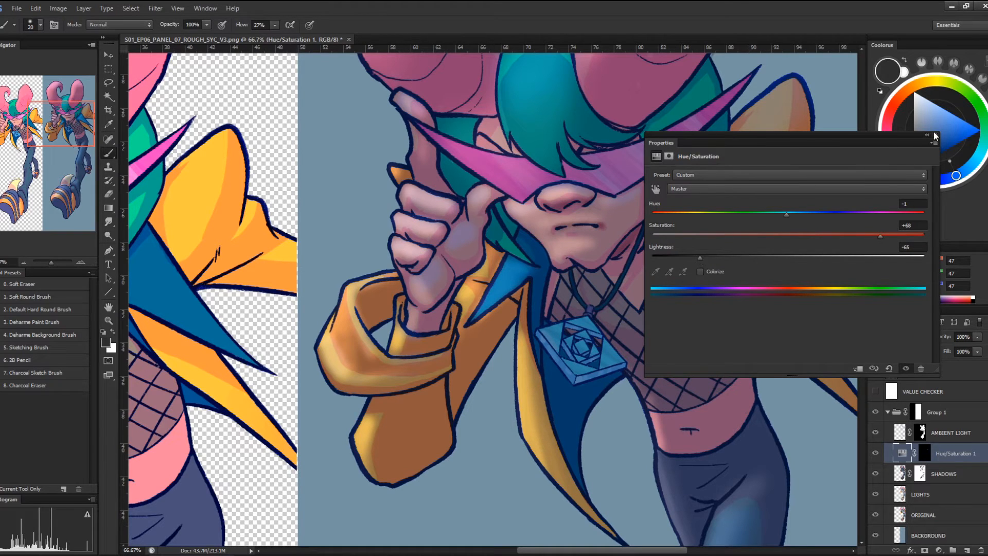
{"action": "left_click", "coordinate": [936, 135]}
{"action": "left_click", "coordinate": [925, 454]}
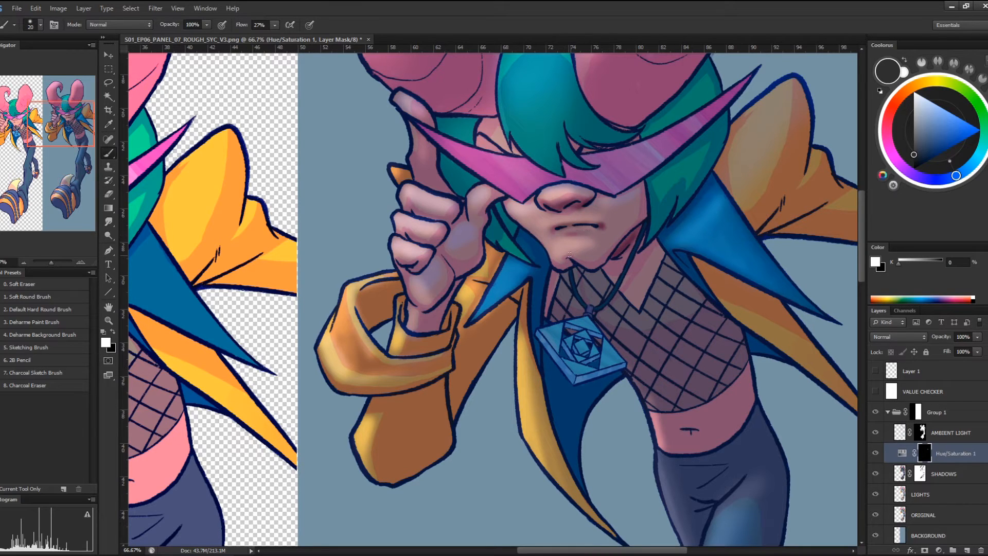
Paint white at brush size 45 on the Hue/Saturation mask over the thumb, the raised index finger and the cuff's inside
{"action": "left_click_drag", "start_coordinate": [718, 256], "coordinate": [675, 323]}
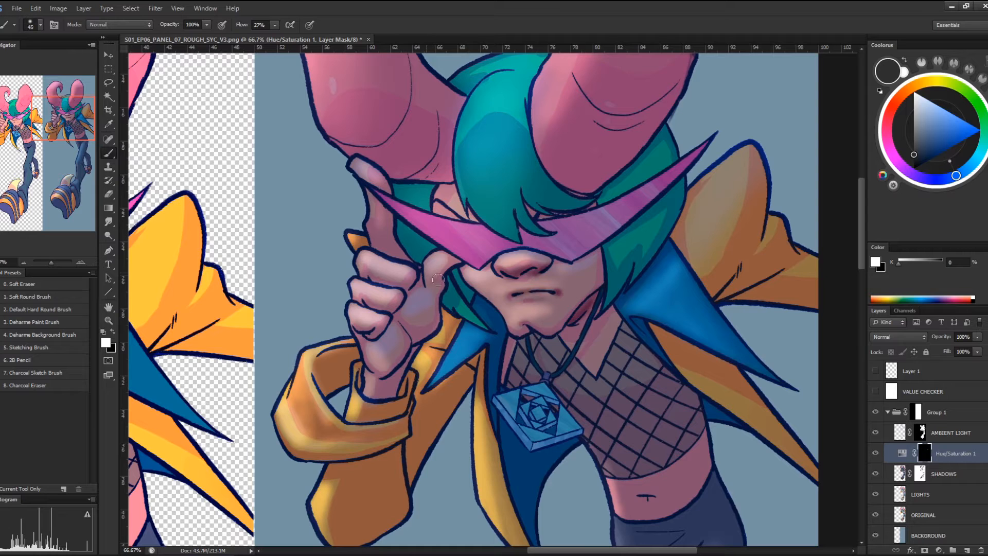
{"action": "left_click_drag", "start_coordinate": [438, 279], "coordinate": [431, 271]}
{"action": "mouse_move", "coordinate": [372, 193]}
{"action": "left_mouse_down"}
{"action": "mouse_move", "coordinate": [380, 221]}
{"action": "mouse_move", "coordinate": [390, 221]}
{"action": "left_mouse_up"}
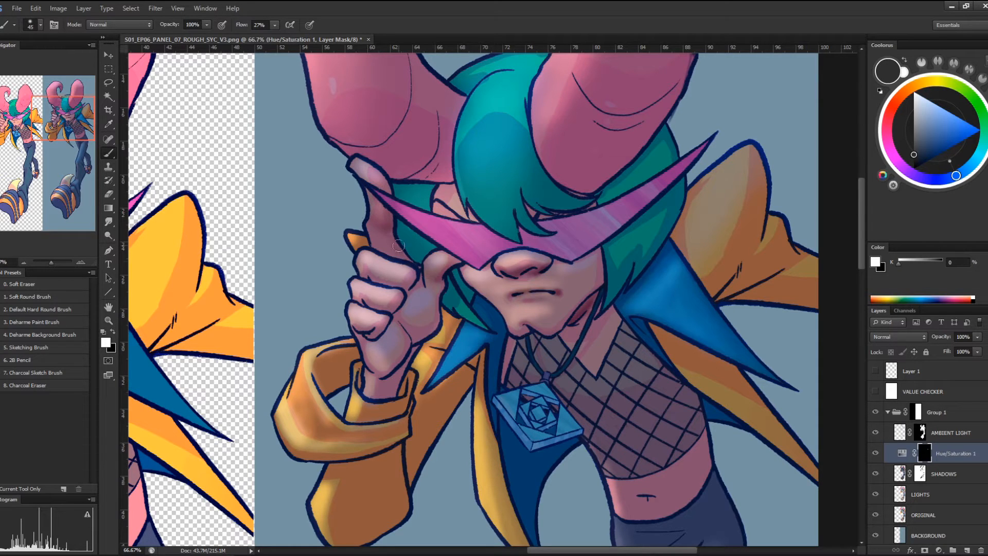
{"action": "mouse_move", "coordinate": [390, 307]}
{"action": "left_mouse_down"}
{"action": "mouse_move", "coordinate": [373, 335]}
{"action": "mouse_move", "coordinate": [414, 261]}
{"action": "mouse_move", "coordinate": [406, 328]}
{"action": "mouse_move", "coordinate": [413, 293]}
{"action": "mouse_move", "coordinate": [417, 341]}
{"action": "mouse_move", "coordinate": [406, 333]}
{"action": "mouse_move", "coordinate": [428, 322]}
{"action": "mouse_move", "coordinate": [395, 396]}
{"action": "mouse_move", "coordinate": [402, 378]}
{"action": "mouse_move", "coordinate": [403, 401]}
{"action": "mouse_move", "coordinate": [362, 397]}
{"action": "mouse_move", "coordinate": [331, 368]}
{"action": "mouse_move", "coordinate": [322, 380]}
{"action": "mouse_move", "coordinate": [327, 354]}
{"action": "mouse_move", "coordinate": [328, 391]}
{"action": "mouse_move", "coordinate": [352, 351]}
{"action": "mouse_move", "coordinate": [317, 367]}
{"action": "left_mouse_up"}
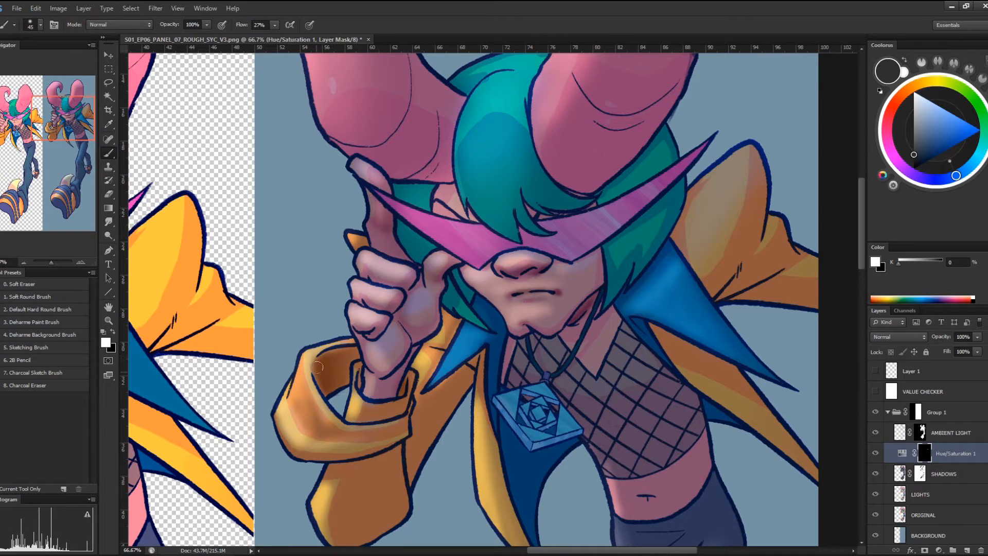
Paint white at brush size 20 on the Hue/Saturation mask below the cuff and on the sleeve under the blue lapel
{"action": "left_click_drag", "start_coordinate": [429, 440], "coordinate": [516, 275]}
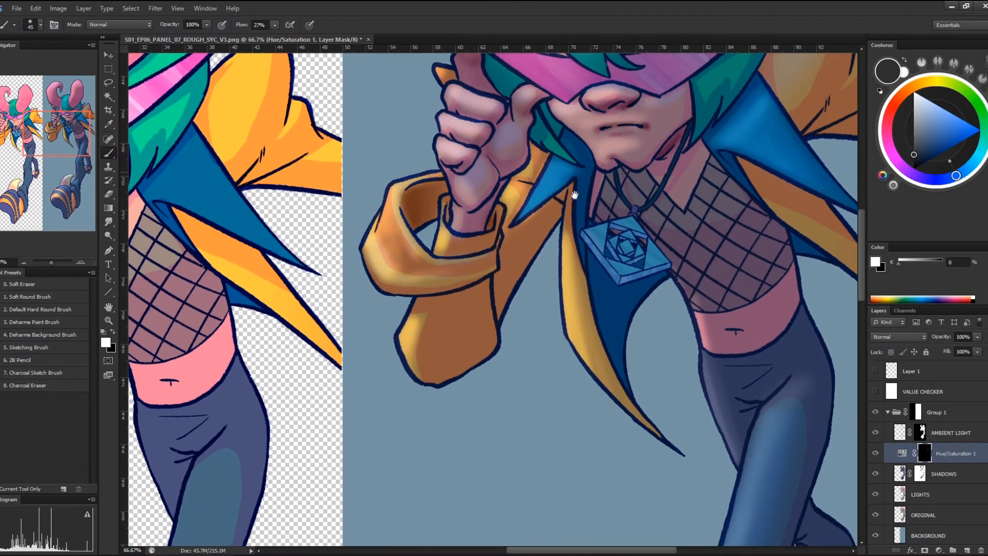
{"action": "key", "text": "bracketleft"}
{"action": "key", "text": "bracketleft"}
{"action": "left_click_drag", "start_coordinate": [456, 287], "coordinate": [491, 279]}
{"action": "mouse_move", "coordinate": [591, 214]}
{"action": "left_mouse_down"}
{"action": "mouse_move", "coordinate": [508, 268]}
{"action": "mouse_move", "coordinate": [464, 280]}
{"action": "mouse_move", "coordinate": [472, 263]}
{"action": "mouse_move", "coordinate": [453, 296]}
{"action": "left_mouse_up"}
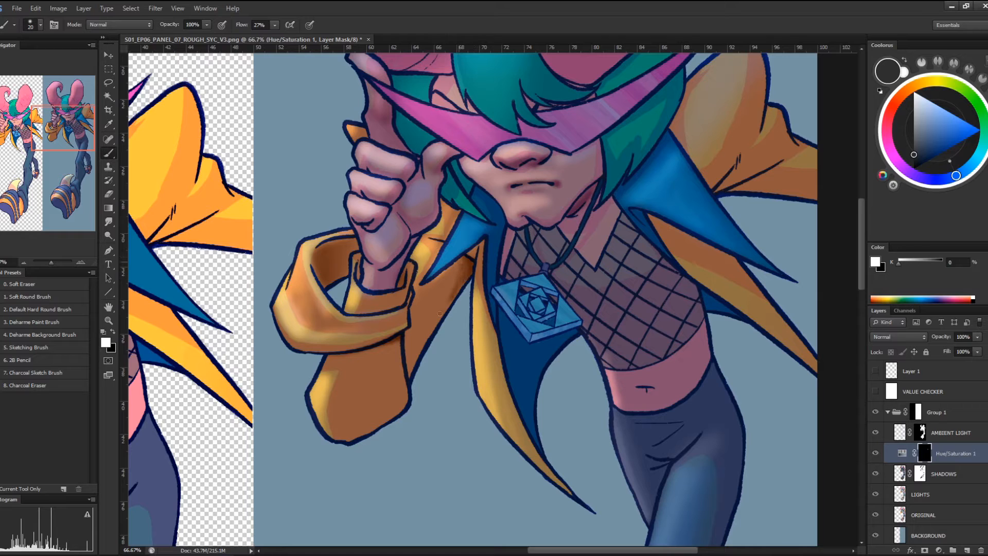
{"action": "mouse_move", "coordinate": [438, 242]}
{"action": "left_mouse_down"}
{"action": "mouse_move", "coordinate": [428, 237]}
{"action": "mouse_move", "coordinate": [457, 241]}
{"action": "left_mouse_up"}
{"action": "left_click_drag", "start_coordinate": [546, 217], "coordinate": [510, 270]}
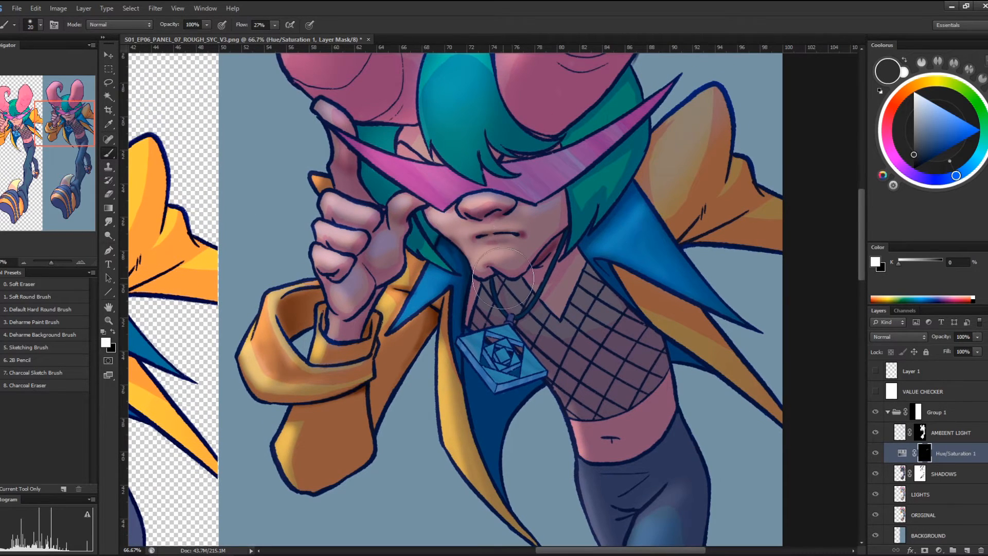
{"action": "key", "text": "x"}
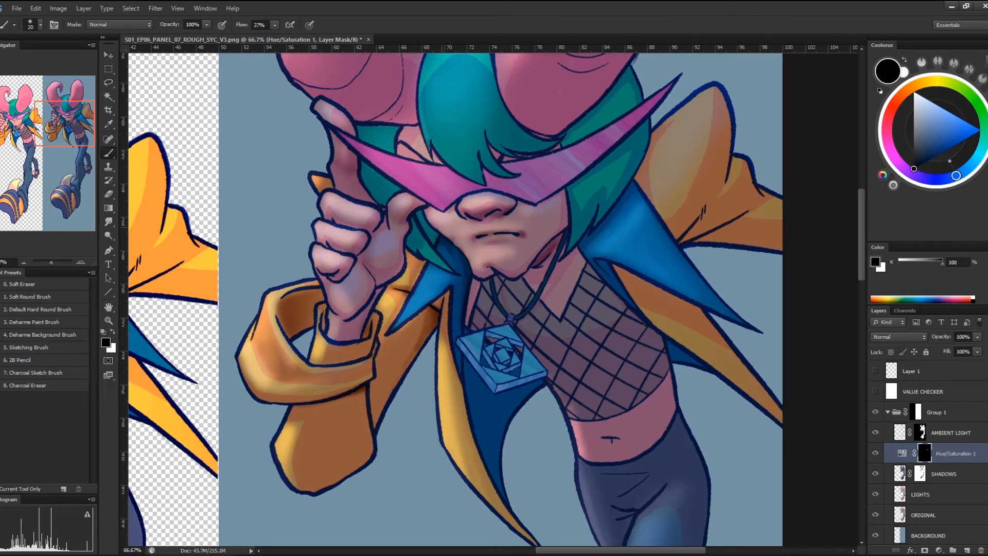
{"action": "key", "text": "x"}
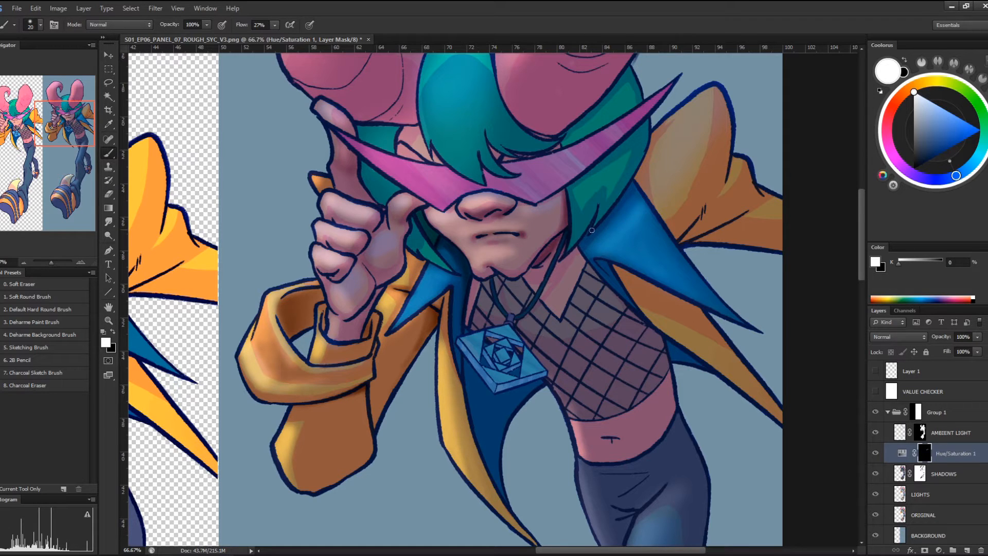
Paint white at brush size 200 on the Hue/Saturation mask over the hair beneath the big horn and beside the glasses' tip
{"action": "key", "text": "ctrl+minus"}
{"action": "key", "text": "ctrl+minus"}
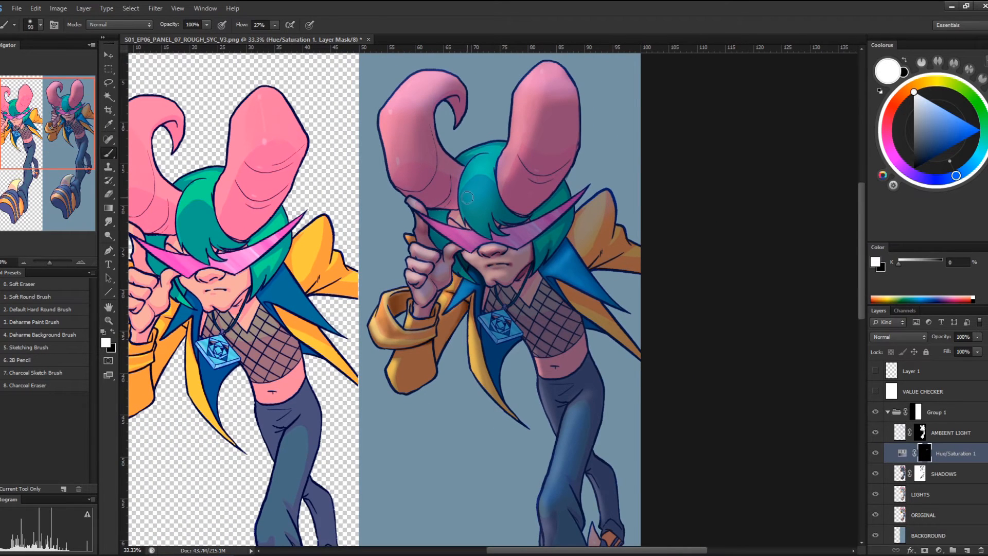
{"action": "key", "text": "bracketright"}
{"action": "key", "text": "bracketright"}
{"action": "key", "text": "bracketright"}
{"action": "key", "text": "bracketright"}
{"action": "key", "text": "bracketright"}
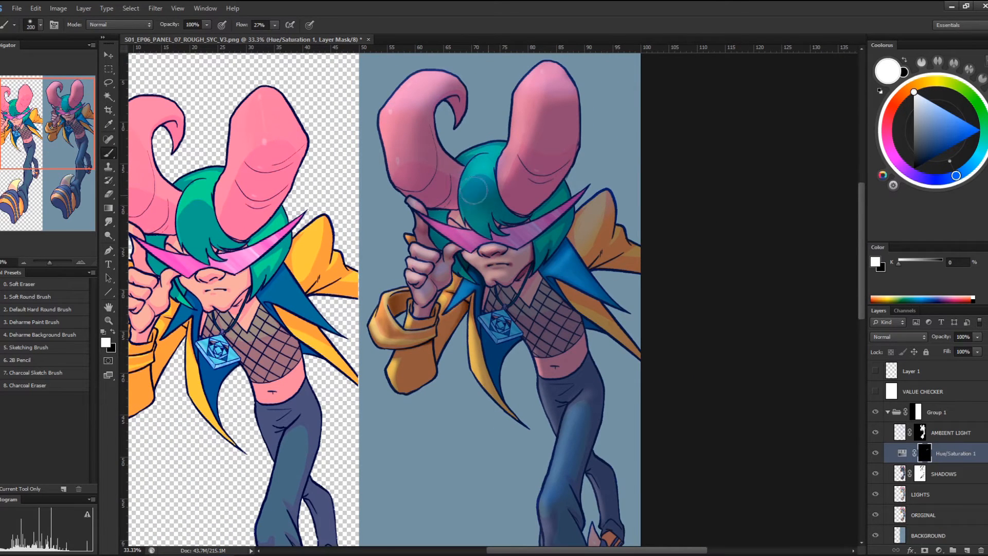
{"action": "mouse_move", "coordinate": [473, 191]}
{"action": "left_mouse_down"}
{"action": "mouse_move", "coordinate": [496, 221]}
{"action": "mouse_move", "coordinate": [499, 202]}
{"action": "left_mouse_up"}
{"action": "mouse_move", "coordinate": [575, 203]}
{"action": "left_mouse_down"}
{"action": "mouse_move", "coordinate": [565, 190]}
{"action": "mouse_move", "coordinate": [563, 203]}
{"action": "left_mouse_up"}
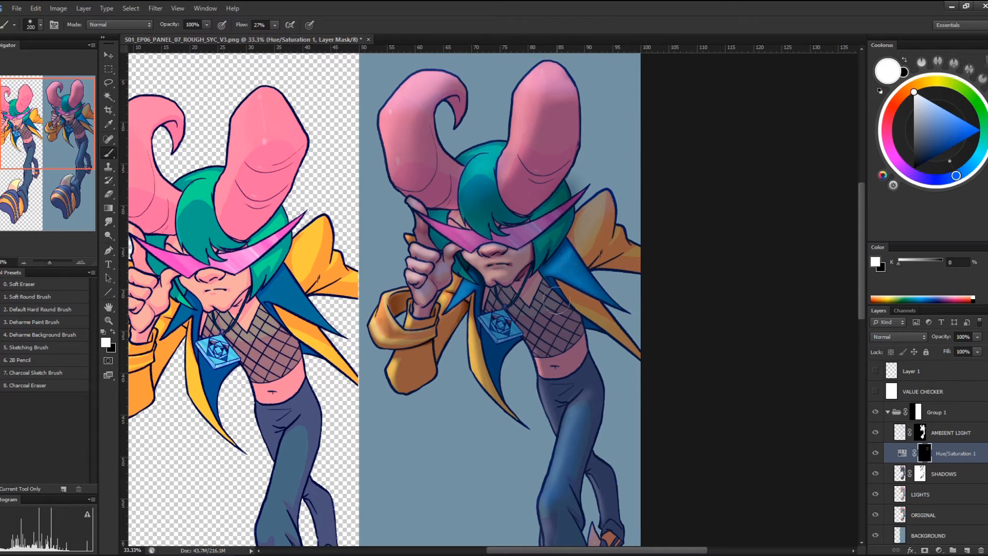
Paint white on the Hue/Saturation mask around the jacket's far shoulder, its outer edge and the front coat tail
{"action": "left_click_drag", "start_coordinate": [618, 223], "coordinate": [608, 214]}
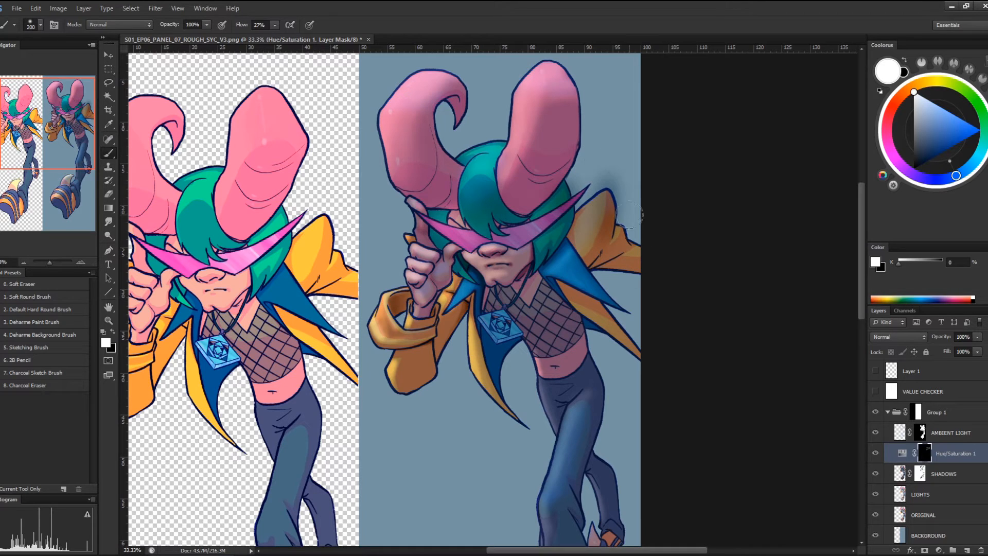
{"action": "mouse_move", "coordinate": [642, 213]}
{"action": "left_mouse_down"}
{"action": "mouse_move", "coordinate": [622, 242]}
{"action": "mouse_move", "coordinate": [569, 278]}
{"action": "mouse_move", "coordinate": [603, 288]}
{"action": "mouse_move", "coordinate": [598, 243]}
{"action": "mouse_move", "coordinate": [640, 254]}
{"action": "mouse_move", "coordinate": [642, 275]}
{"action": "mouse_move", "coordinate": [585, 265]}
{"action": "mouse_move", "coordinate": [631, 308]}
{"action": "left_mouse_up"}
{"action": "mouse_move", "coordinate": [470, 374]}
{"action": "left_mouse_down"}
{"action": "mouse_move", "coordinate": [507, 412]}
{"action": "mouse_move", "coordinate": [501, 366]}
{"action": "mouse_move", "coordinate": [520, 406]}
{"action": "left_mouse_up"}
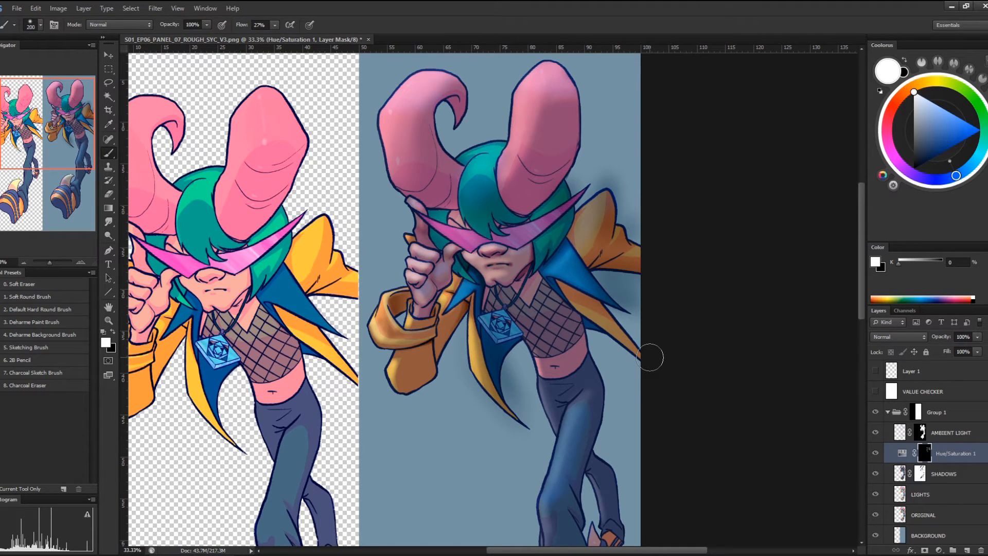
Paint white at brush size 25 on the Hue/Saturation mask along the yellow jacket front directly beneath the far blue lapel
{"action": "key", "text": "ctrl+plus"}
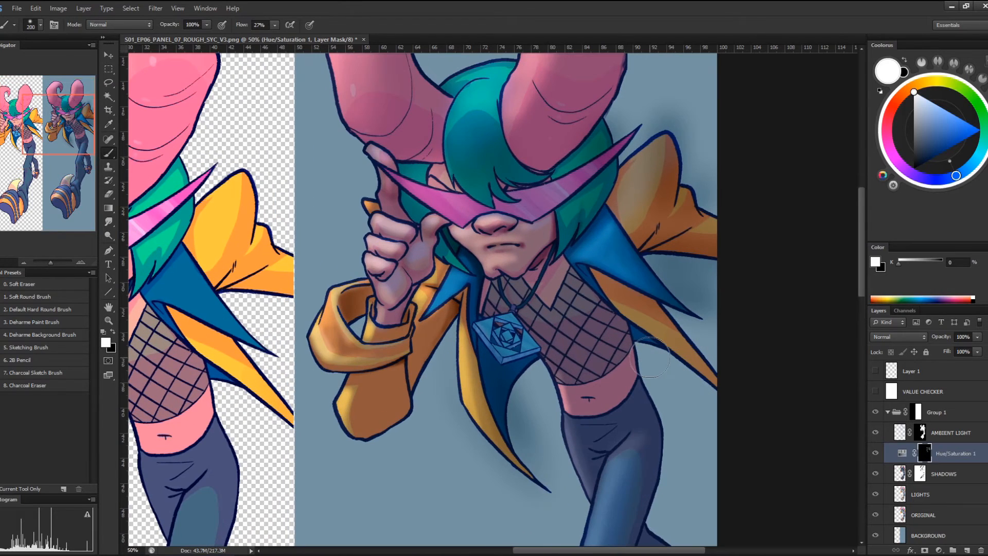
{"action": "key", "text": "bracketleft"}
{"action": "key", "text": "bracketleft"}
{"action": "key", "text": "bracketleft"}
{"action": "key", "text": "bracketleft"}
{"action": "key", "text": "bracketleft"}
{"action": "key", "text": "bracketleft"}
{"action": "key", "text": "bracketleft"}
{"action": "key", "text": "bracketleft"}
{"action": "key", "text": "bracketright"}
{"action": "key", "text": "bracketright"}
{"action": "key", "text": "bracketright"}
{"action": "key", "text": "bracketleft"}
{"action": "key", "text": "bracketleft"}
{"action": "key", "text": "bracketleft"}
{"action": "key", "text": "bracketleft"}
{"action": "left_click_drag", "start_coordinate": [587, 274], "coordinate": [618, 288]}
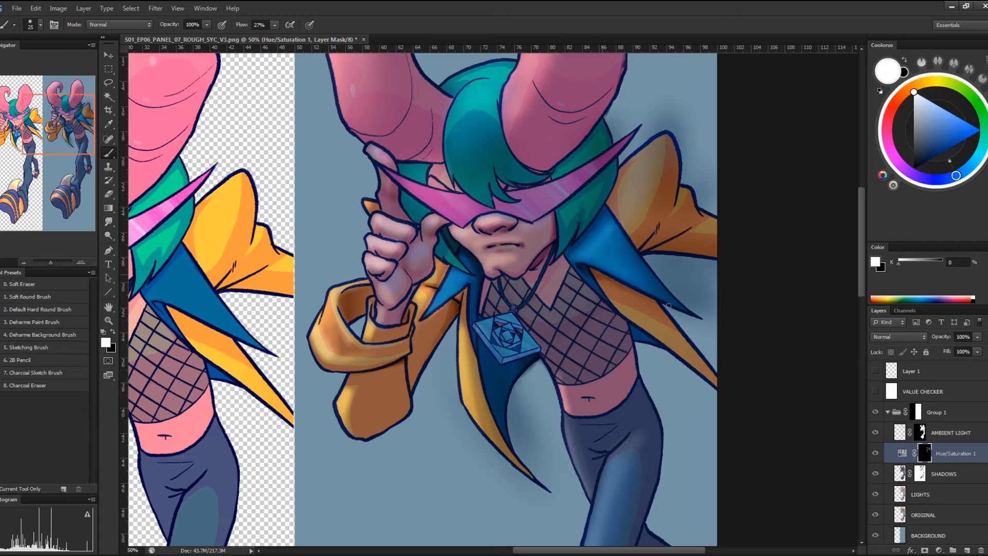
Paint white at brush size 35 on the Hue/Saturation mask over the folds at the trousers' waist and hip
{"action": "key", "text": "ctrl+minus"}
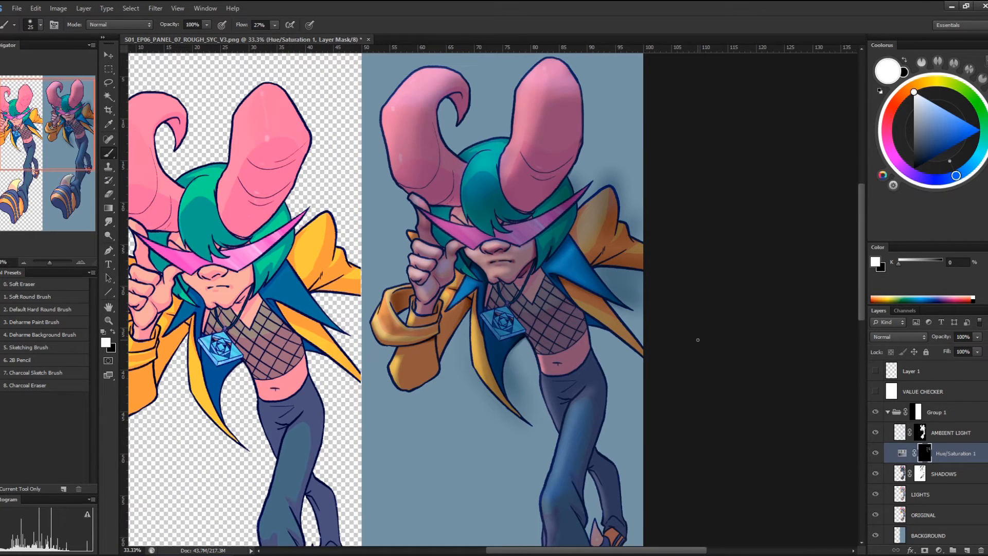
{"action": "key", "text": "bracketright"}
{"action": "left_click_drag", "start_coordinate": [668, 345], "coordinate": [648, 196]}
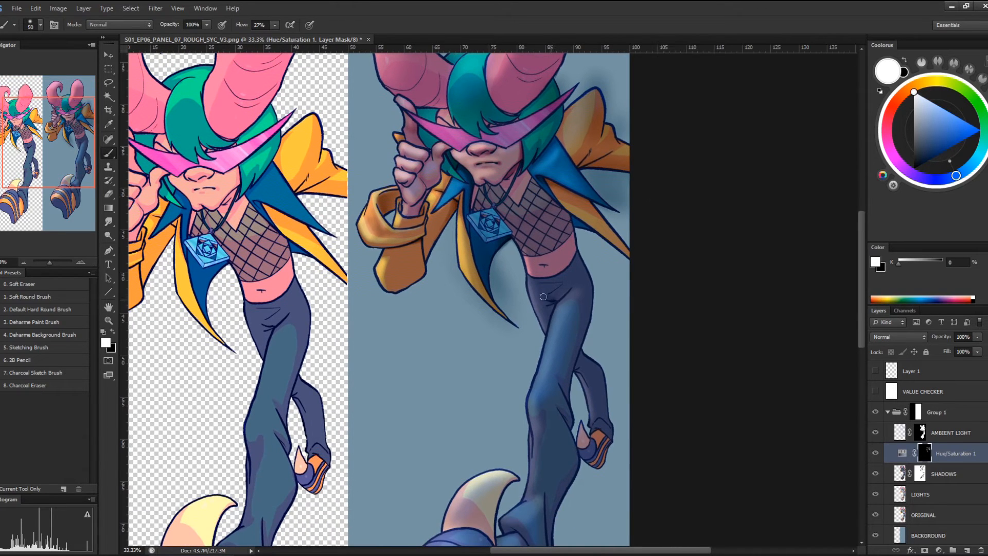
{"action": "key", "text": "bracketleft"}
{"action": "key", "text": "bracketleft"}
{"action": "key", "text": "bracketleft"}
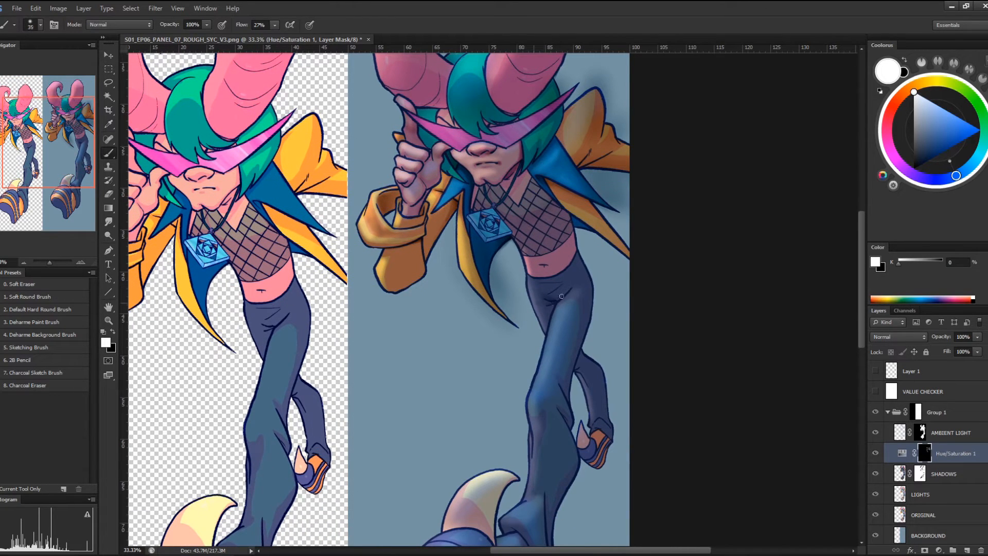
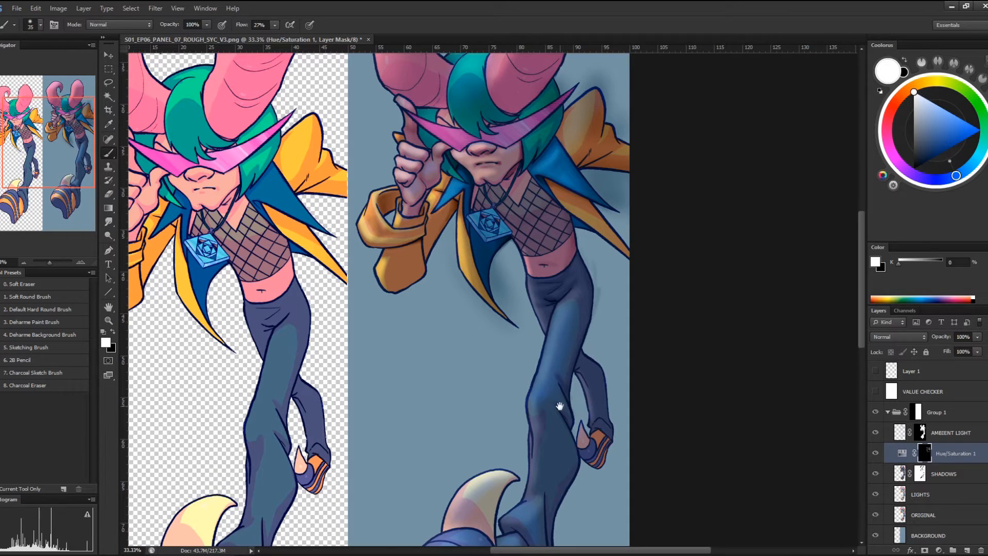
Paint white at brush size 175 on the Hue/Saturation mask over the back leg, the front knee and the lower trouser leg
{"action": "scroll", "coordinate": [561, 407], "scroll_direction": "down", "scroll_amount": 3}
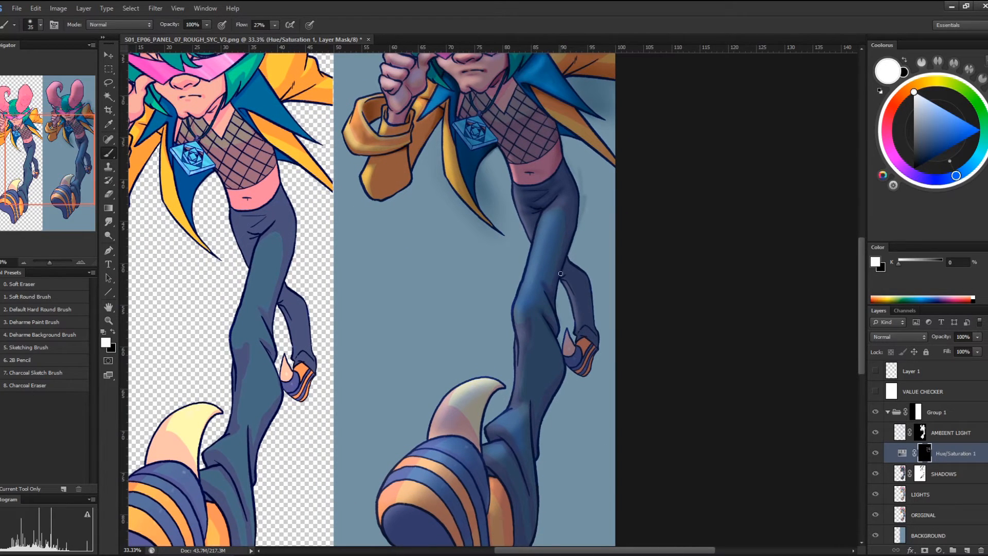
{"action": "mouse_move", "coordinate": [560, 273]}
{"action": "left_mouse_down"}
{"action": "mouse_move", "coordinate": [569, 258]}
{"action": "mouse_move", "coordinate": [573, 265]}
{"action": "left_mouse_up"}
{"action": "key", "text": "bracketright"}
{"action": "key", "text": "bracketright"}
{"action": "key", "text": "bracketright"}
{"action": "key", "text": "bracketright"}
{"action": "key", "text": "bracketright"}
{"action": "key", "text": "bracketright"}
{"action": "key", "text": "bracketright"}
{"action": "key", "text": "bracketright"}
{"action": "key", "text": "bracketright"}
{"action": "mouse_move", "coordinate": [576, 260]}
{"action": "left_mouse_down"}
{"action": "mouse_move", "coordinate": [576, 371]}
{"action": "mouse_move", "coordinate": [617, 173]}
{"action": "left_mouse_up"}
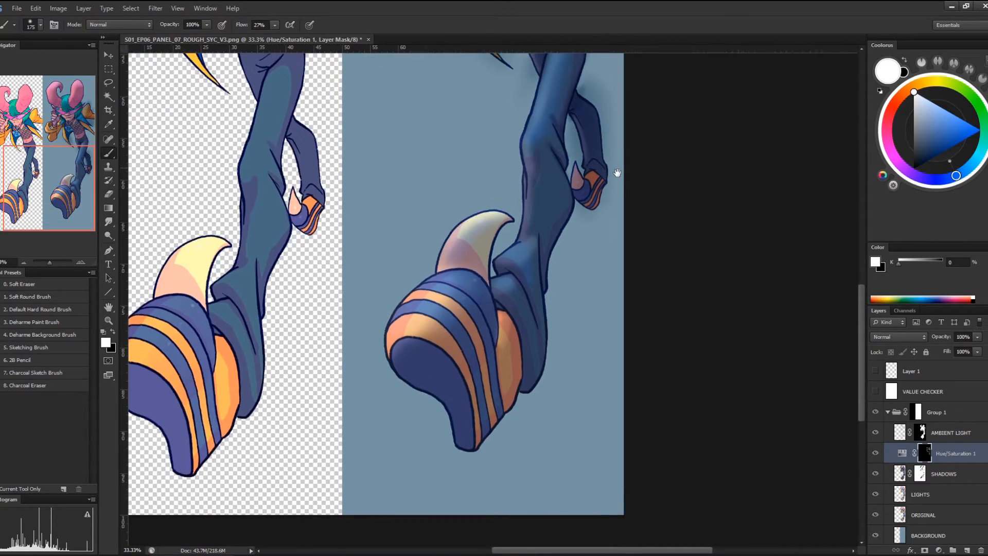
{"action": "mouse_move", "coordinate": [541, 170]}
{"action": "left_mouse_down"}
{"action": "mouse_move", "coordinate": [542, 143]}
{"action": "mouse_move", "coordinate": [529, 390]}
{"action": "mouse_move", "coordinate": [521, 310]}
{"action": "mouse_move", "coordinate": [528, 377]}
{"action": "mouse_move", "coordinate": [510, 332]}
{"action": "mouse_move", "coordinate": [533, 386]}
{"action": "left_mouse_up"}
Paint white at brush size 40 on the Hue/Saturation mask along the big shoe's orange heel beside the trouser hem
{"action": "key", "text": "bracketleft"}
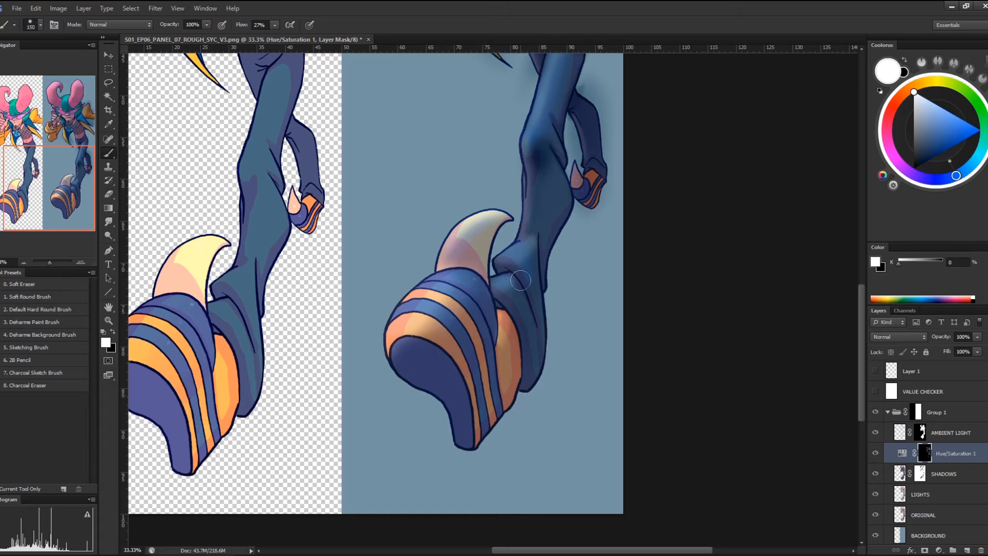
{"action": "key", "text": "bracketleft"}
{"action": "key", "text": "bracketleft"}
{"action": "key", "text": "bracketleft"}
{"action": "key", "text": "bracketleft"}
{"action": "key", "text": "bracketleft"}
{"action": "key", "text": "bracketleft"}
{"action": "key", "text": "bracketleft"}
{"action": "key", "text": "bracketleft"}
{"action": "key", "text": "bracketleft"}
{"action": "mouse_move", "coordinate": [502, 312]}
{"action": "left_mouse_down"}
{"action": "mouse_move", "coordinate": [517, 342]}
{"action": "mouse_move", "coordinate": [510, 325]}
{"action": "mouse_move", "coordinate": [517, 383]}
{"action": "mouse_move", "coordinate": [520, 356]}
{"action": "mouse_move", "coordinate": [517, 401]}
{"action": "mouse_move", "coordinate": [519, 393]}
{"action": "left_mouse_up"}
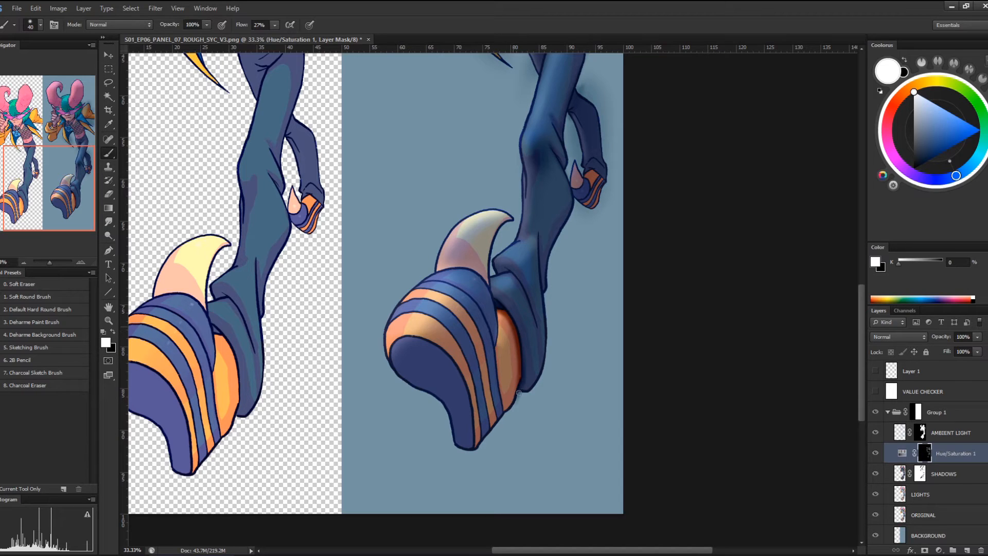
Paint white at brush size 250 on the Hue/Saturation mask over the dark sole of the big front shoe
{"action": "key", "text": "ctrl+minus"}
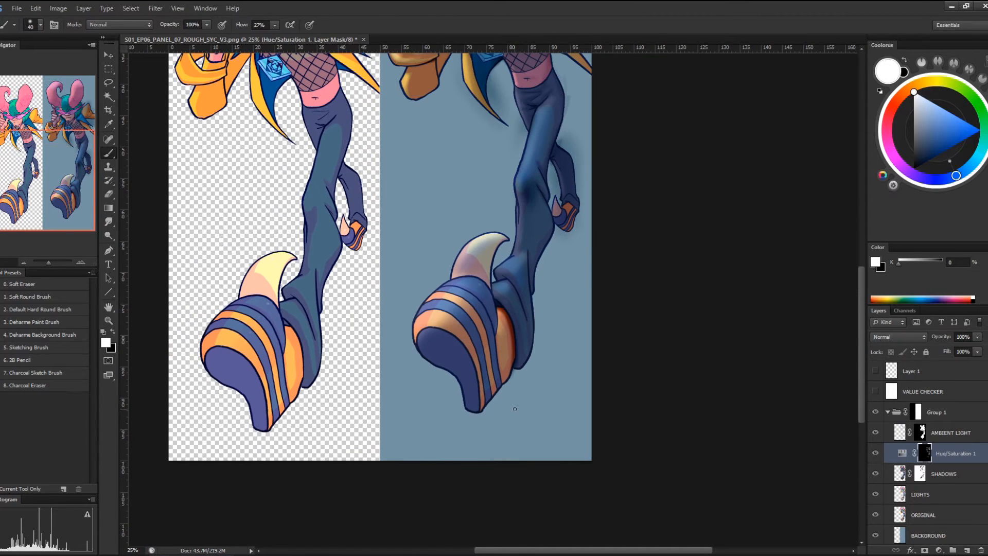
{"action": "scroll", "coordinate": [525, 340], "scroll_direction": "up", "scroll_amount": 2}
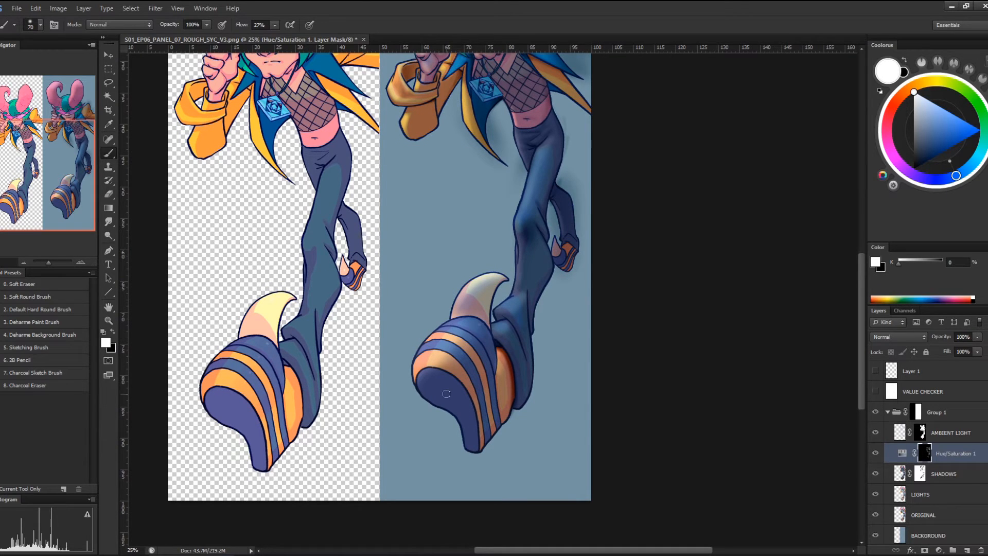
{"action": "key", "text": "bracketright"}
{"action": "key", "text": "bracketright"}
{"action": "key", "text": "bracketright"}
{"action": "key", "text": "bracketright"}
{"action": "key", "text": "bracketright"}
{"action": "key", "text": "bracketright"}
{"action": "key", "text": "bracketright"}
{"action": "key", "text": "bracketright"}
{"action": "key", "text": "bracketright"}
{"action": "mouse_move", "coordinate": [434, 382]}
{"action": "left_mouse_down"}
{"action": "mouse_move", "coordinate": [464, 408]}
{"action": "mouse_move", "coordinate": [467, 428]}
{"action": "mouse_move", "coordinate": [440, 381]}
{"action": "mouse_move", "coordinate": [421, 380]}
{"action": "mouse_move", "coordinate": [467, 443]}
{"action": "mouse_move", "coordinate": [439, 380]}
{"action": "mouse_move", "coordinate": [449, 382]}
{"action": "mouse_move", "coordinate": [460, 418]}
{"action": "left_mouse_up"}
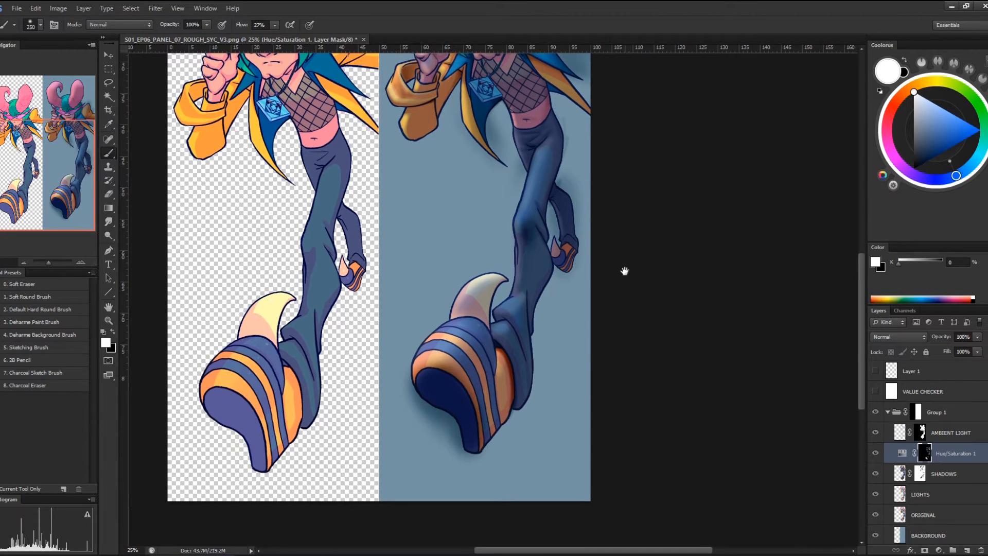
{"action": "scroll", "coordinate": [625, 271], "scroll_direction": "up", "scroll_amount": 1}
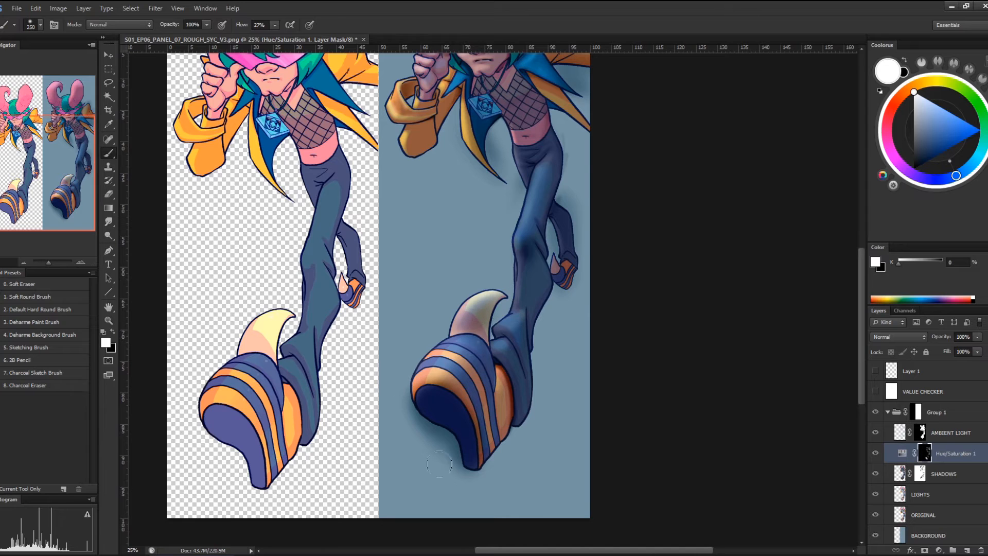
Paint white at brush size 250 on the Hue/Saturation mask over the front coat tail, the hanging sleeve and the big horn's outer edge
{"action": "left_click_drag", "start_coordinate": [628, 252], "coordinate": [621, 333]}
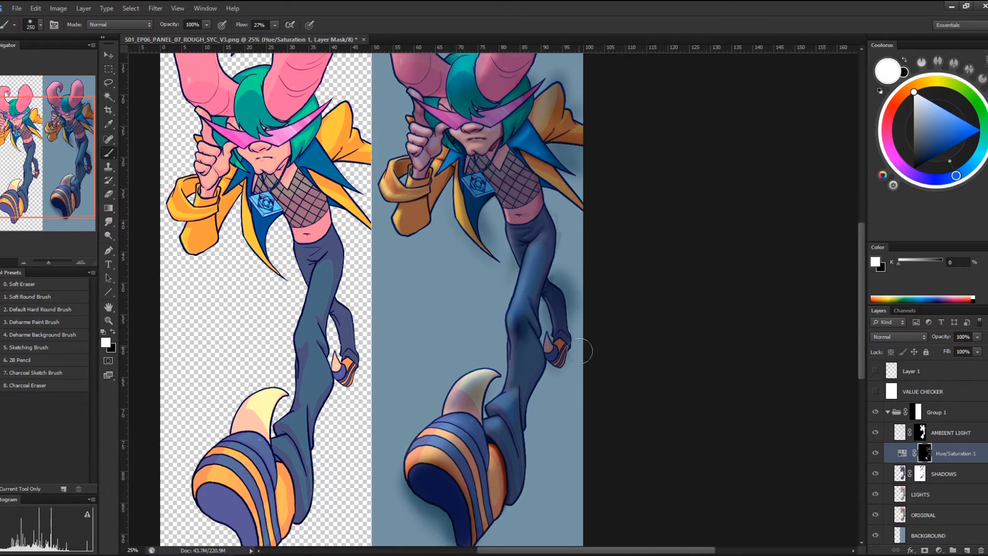
{"action": "left_click_drag", "start_coordinate": [487, 209], "coordinate": [481, 245]}
{"action": "left_click_drag", "start_coordinate": [440, 204], "coordinate": [432, 234]}
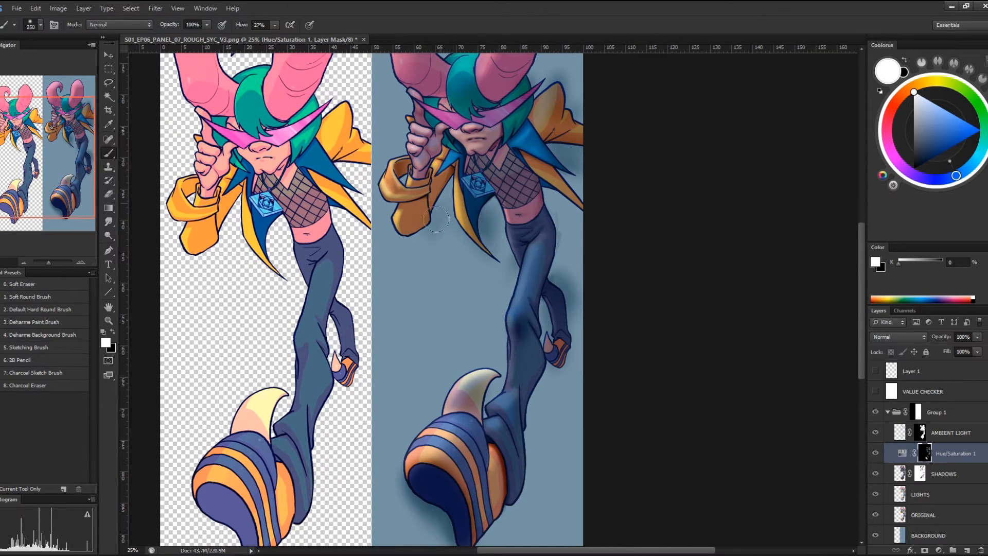
{"action": "left_click_drag", "start_coordinate": [448, 177], "coordinate": [419, 226]}
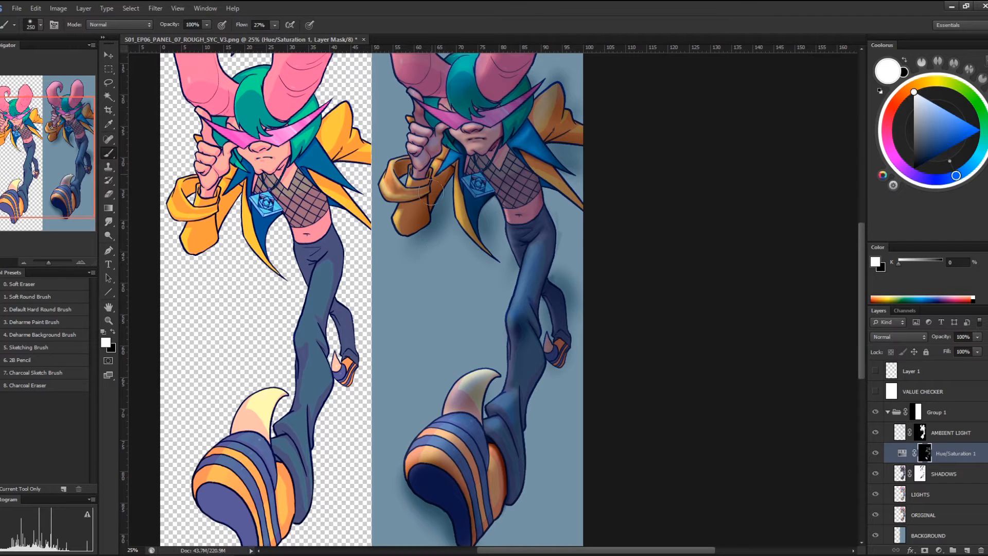
{"action": "mouse_move", "coordinate": [572, 250]}
{"action": "left_mouse_down"}
{"action": "mouse_move", "coordinate": [555, 335]}
{"action": "mouse_move", "coordinate": [588, 277]}
{"action": "left_mouse_up"}
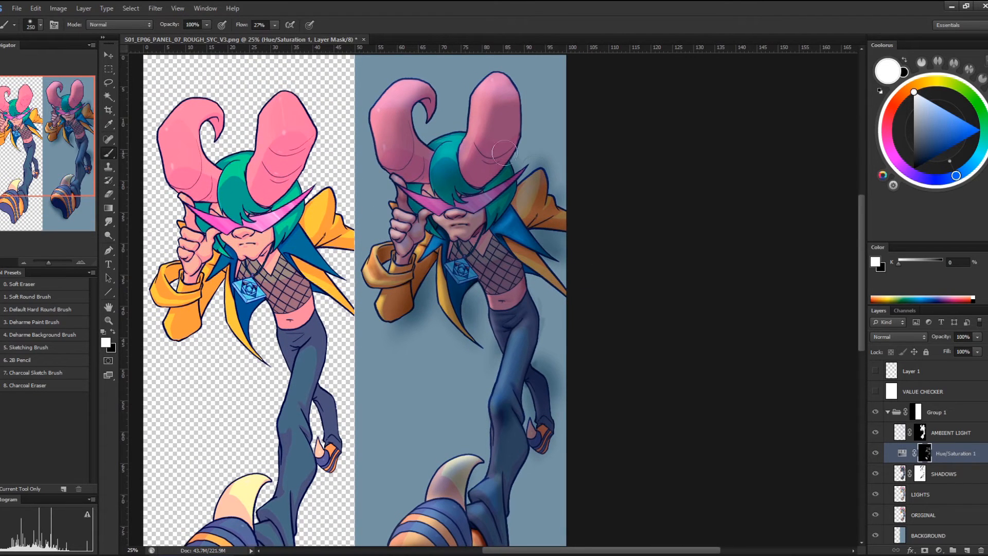
{"action": "mouse_move", "coordinate": [528, 150]}
{"action": "left_mouse_down"}
{"action": "mouse_move", "coordinate": [507, 184]}
{"action": "mouse_move", "coordinate": [536, 165]}
{"action": "left_mouse_up"}
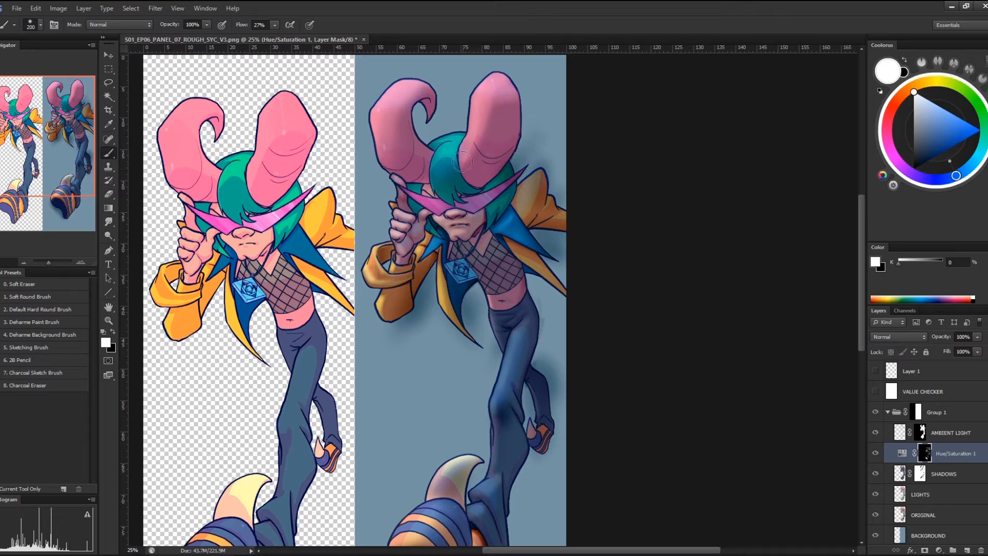
Paint white strand shadows at brush size 35 on the Hue/Saturation mask through the green hair around the big horn
{"action": "key", "text": "bracketleft"}
{"action": "key", "text": "bracketleft"}
{"action": "key", "text": "bracketleft"}
{"action": "key", "text": "bracketleft"}
{"action": "key", "text": "bracketleft"}
{"action": "key", "text": "bracketleft"}
{"action": "key", "text": "bracketleft"}
{"action": "key", "text": "bracketleft"}
{"action": "key", "text": "bracketleft"}
{"action": "key", "text": "bracketleft"}
{"action": "key", "text": "bracketleft"}
{"action": "key", "text": "bracketleft"}
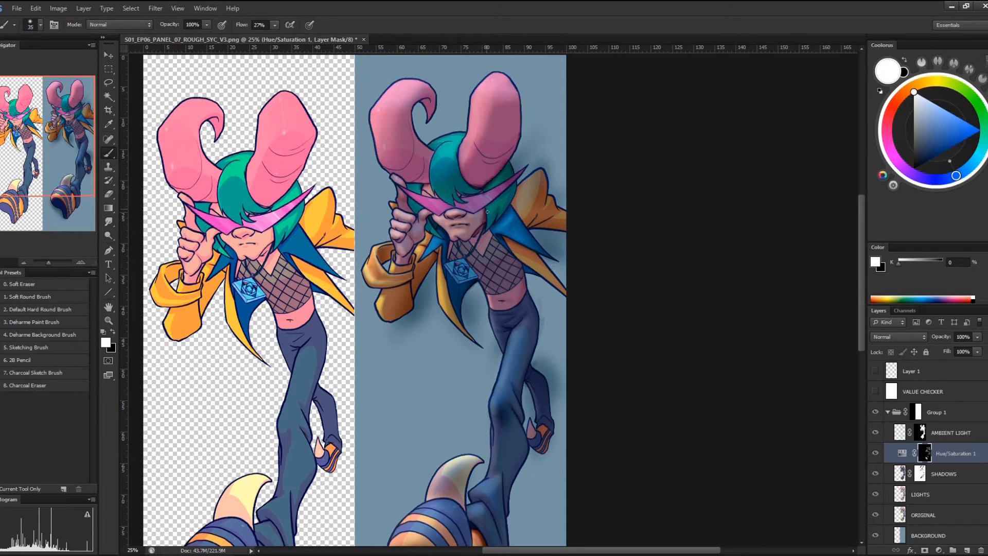
{"action": "left_click_drag", "start_coordinate": [461, 212], "coordinate": [449, 210]}
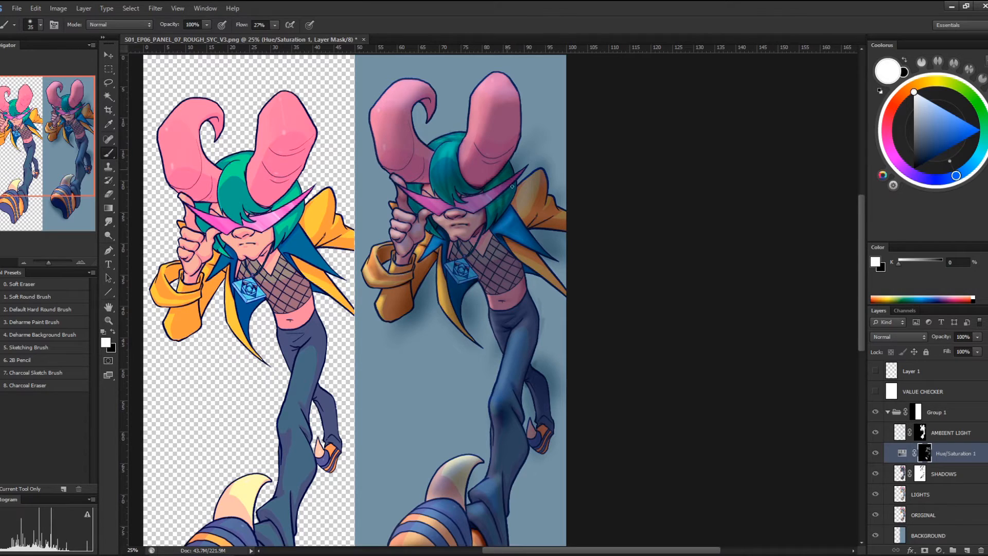
Paint black at brush size 25 on the SHADOWS layer mask over the pink glasses to reveal their lit areas
{"action": "key", "text": "x"}
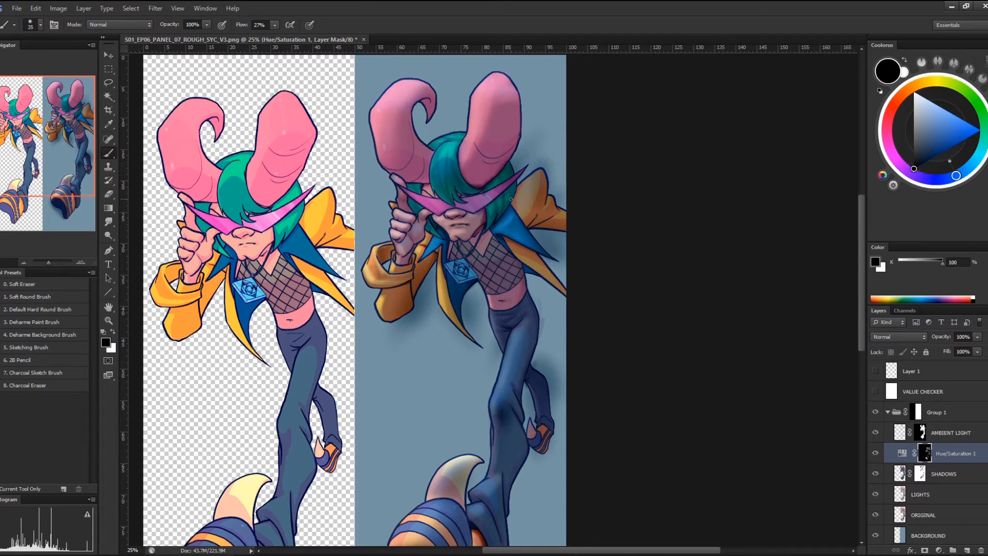
{"action": "key", "text": "bracketleft"}
{"action": "key", "text": "bracketleft"}
{"action": "key", "text": "bracketleft"}
{"action": "left_click", "coordinate": [920, 472]}
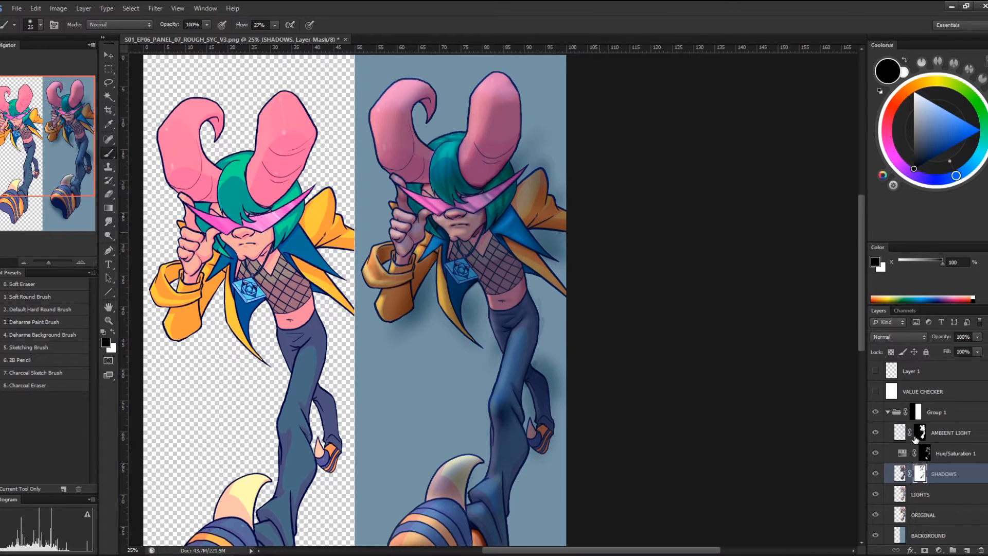
Select the area outside the character using the ORIGINAL layer, fill it with black on the Hue/Saturation mask, and deselect
{"action": "left_click", "coordinate": [901, 517], "text": "ctrl"}
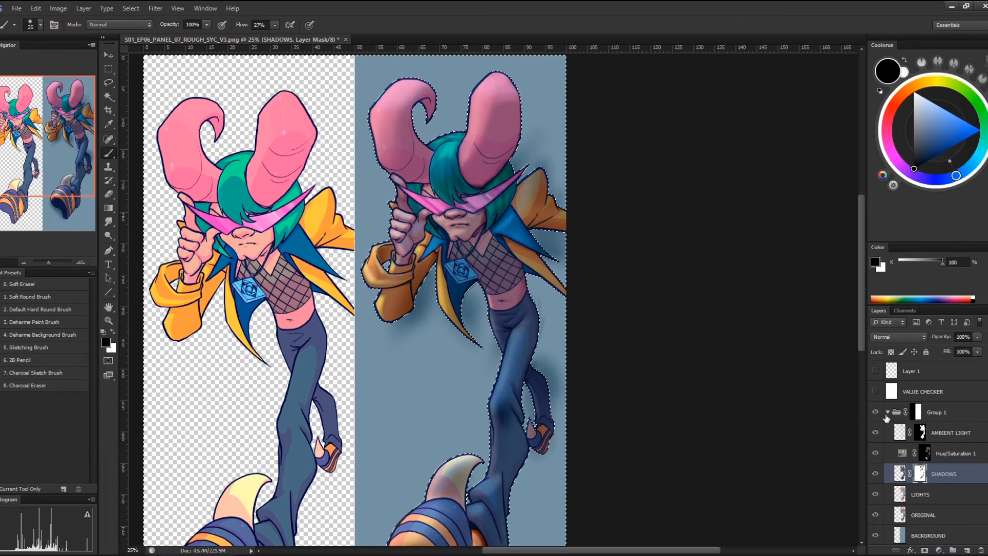
{"action": "left_click", "coordinate": [924, 454]}
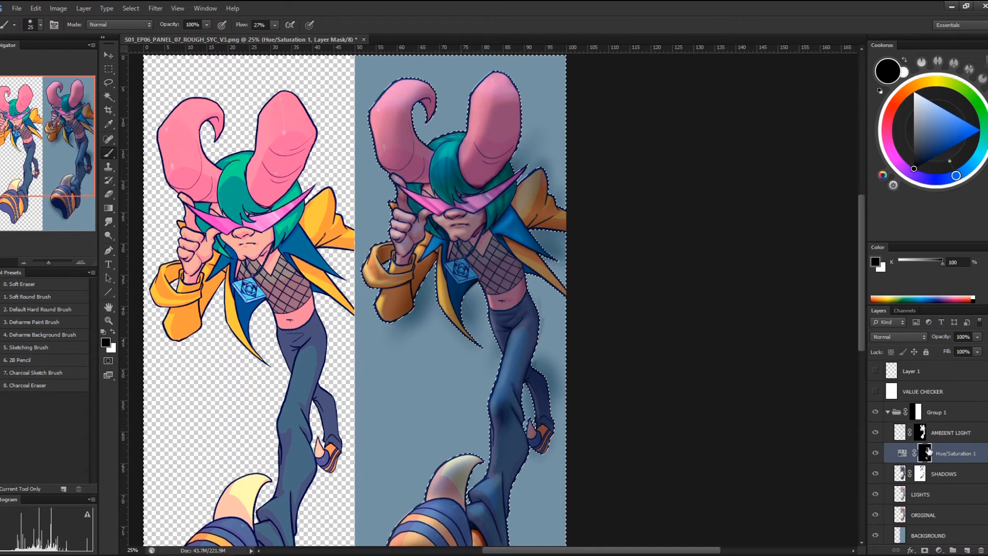
{"action": "left_click", "coordinate": [875, 453]}
{"action": "left_click", "coordinate": [878, 454]}
{"action": "key", "text": "alt+BackSpace"}
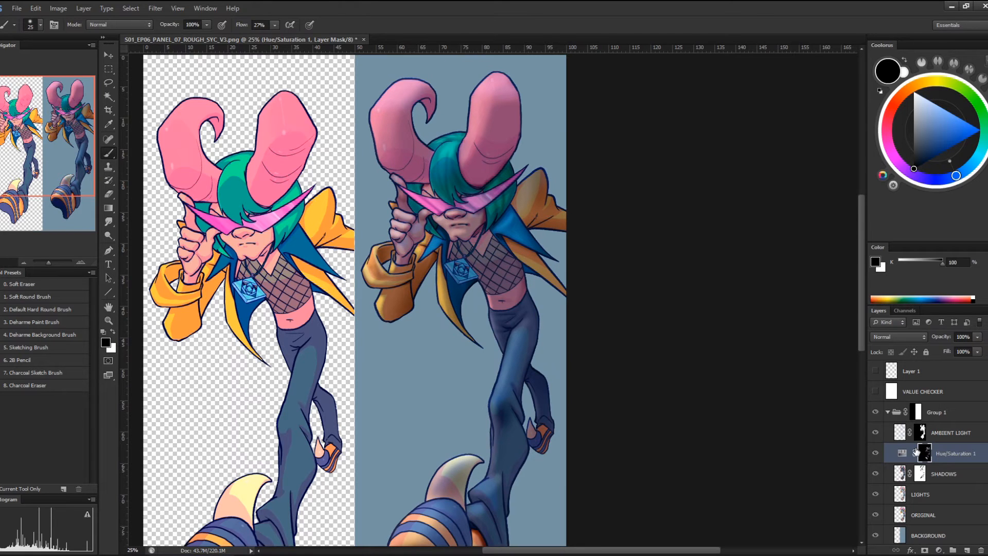
{"action": "key", "text": "ctrl+d"}
Check the greyscale values with the VALUE CHECKER layer while toggling the AMBIENT LIGHT, Hue/Saturation and SHADOWS layers off and on
{"action": "key", "text": "ctrl+minus"}
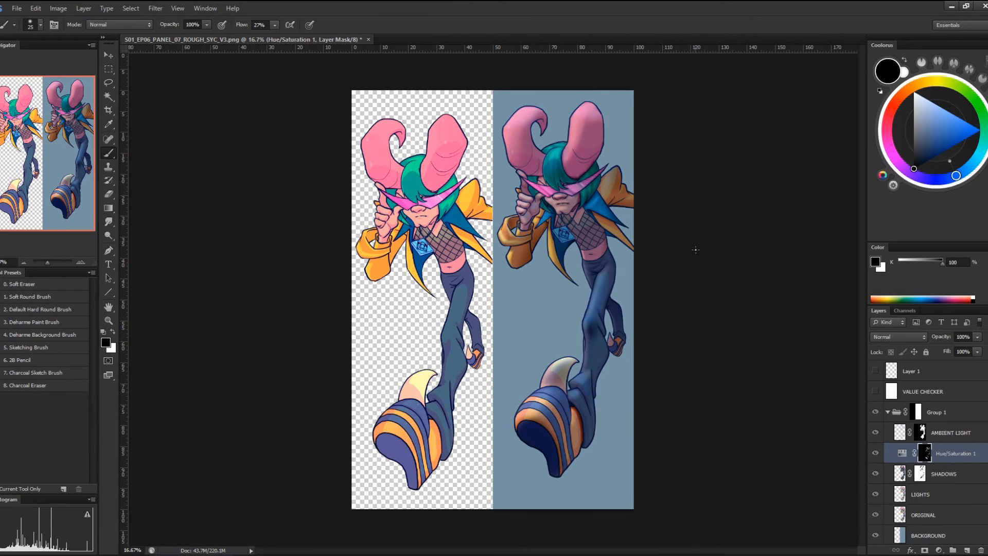
{"action": "left_click", "coordinate": [875, 391]}
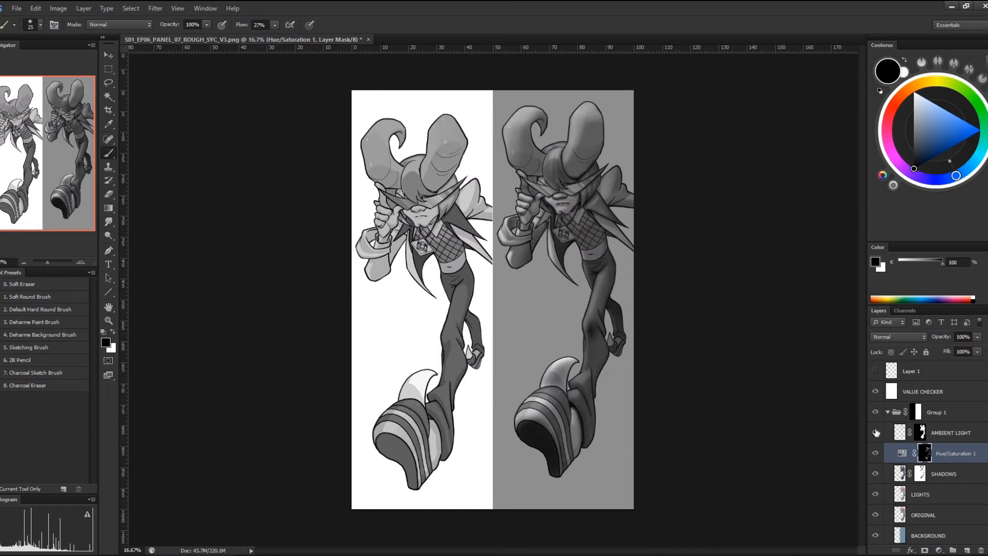
{"action": "left_click_drag", "start_coordinate": [875, 433], "coordinate": [875, 481]}
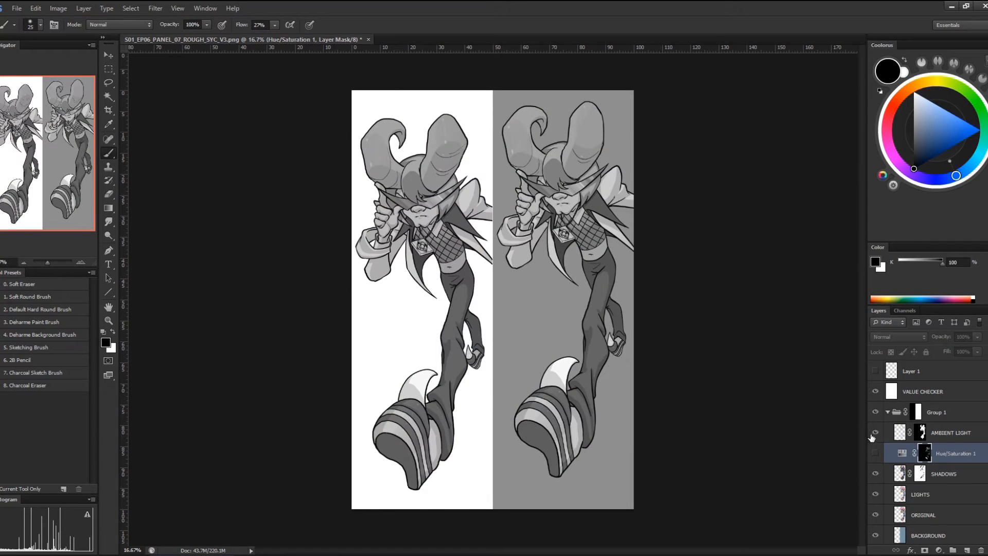
{"action": "left_click_drag", "start_coordinate": [875, 474], "coordinate": [876, 433]}
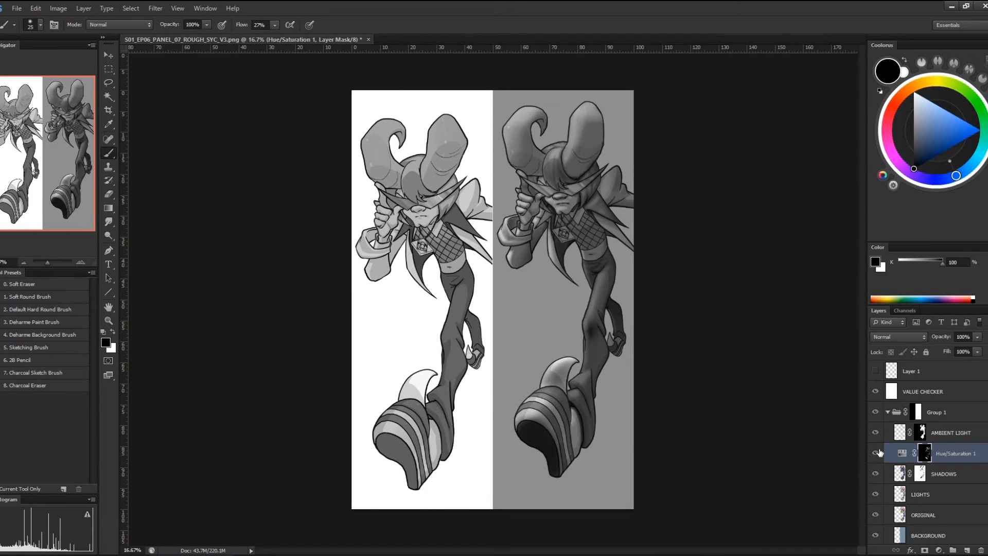
{"action": "left_click", "coordinate": [876, 391]}
Add a new layer above BACKGROUND, sample the background blue, and darken the brush colour to RGB 43, 51, 55
{"action": "key", "text": "z"}
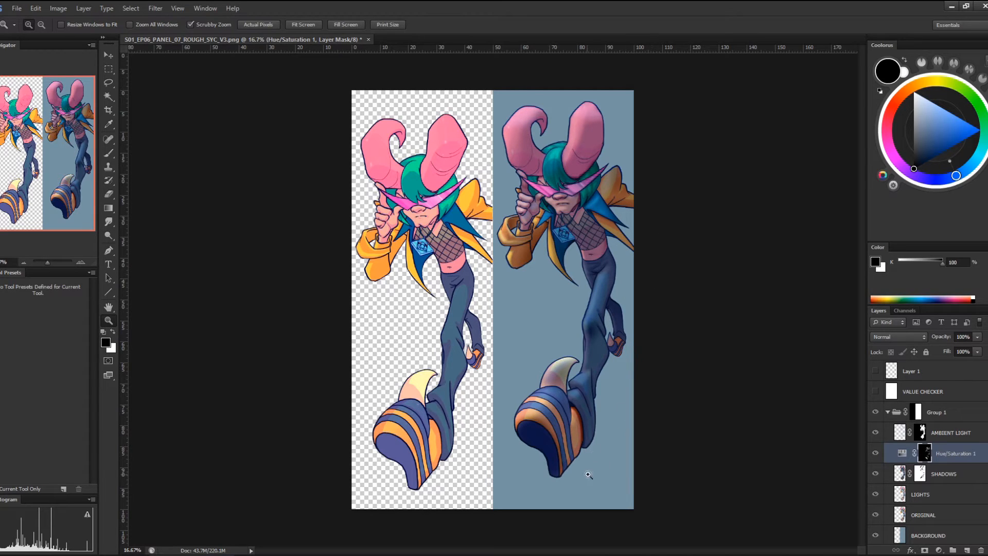
{"action": "scroll", "coordinate": [952, 488], "scroll_direction": "down", "scroll_amount": 1}
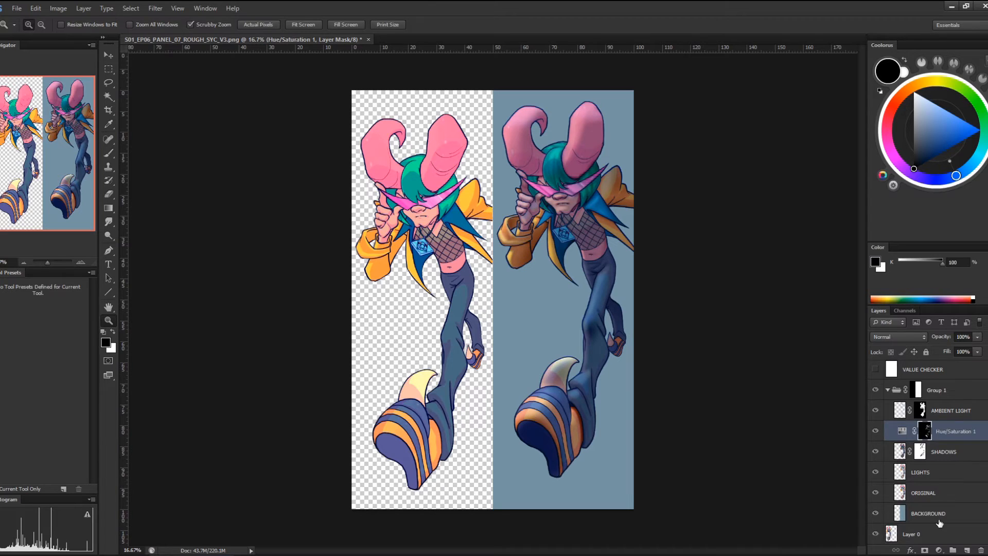
{"action": "left_click", "coordinate": [940, 523]}
{"action": "left_click", "coordinate": [966, 549]}
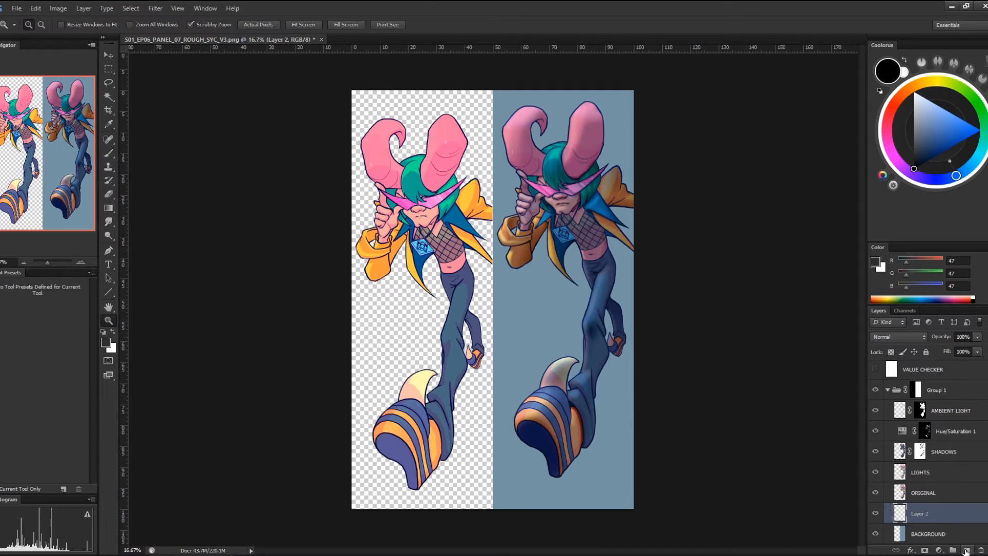
{"action": "key", "text": "b"}
{"action": "left_click", "coordinate": [524, 469], "text": "alt"}
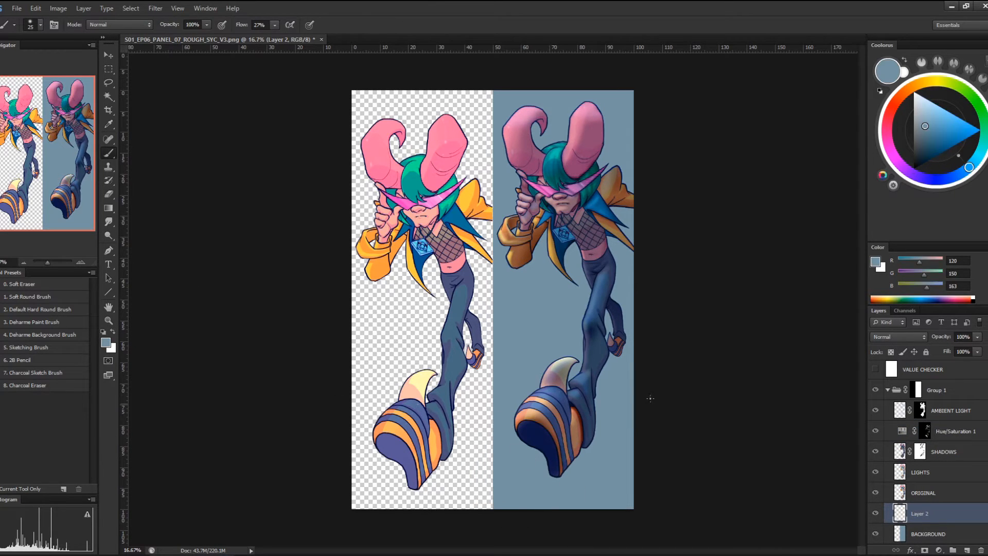
{"action": "left_click_drag", "start_coordinate": [921, 137], "coordinate": [917, 153]}
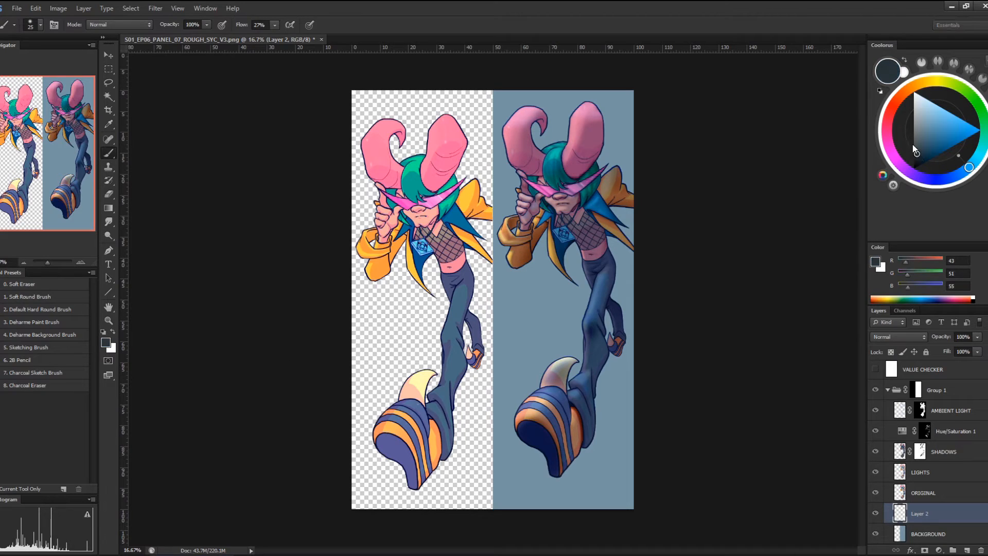
Paint a soft cast shadow beneath the front boot and along the back leg on Layer 2 with the Soft Round Brush at size 150
{"action": "left_click", "coordinate": [70, 297]}
{"action": "key", "text": "bracketright"}
{"action": "key", "text": "bracketright"}
{"action": "key", "text": "bracketright"}
{"action": "mouse_move", "coordinate": [550, 479]}
{"action": "left_mouse_down"}
{"action": "mouse_move", "coordinate": [559, 478]}
{"action": "mouse_move", "coordinate": [526, 490]}
{"action": "mouse_move", "coordinate": [550, 495]}
{"action": "mouse_move", "coordinate": [515, 498]}
{"action": "mouse_move", "coordinate": [563, 493]}
{"action": "mouse_move", "coordinate": [533, 499]}
{"action": "left_mouse_up"}
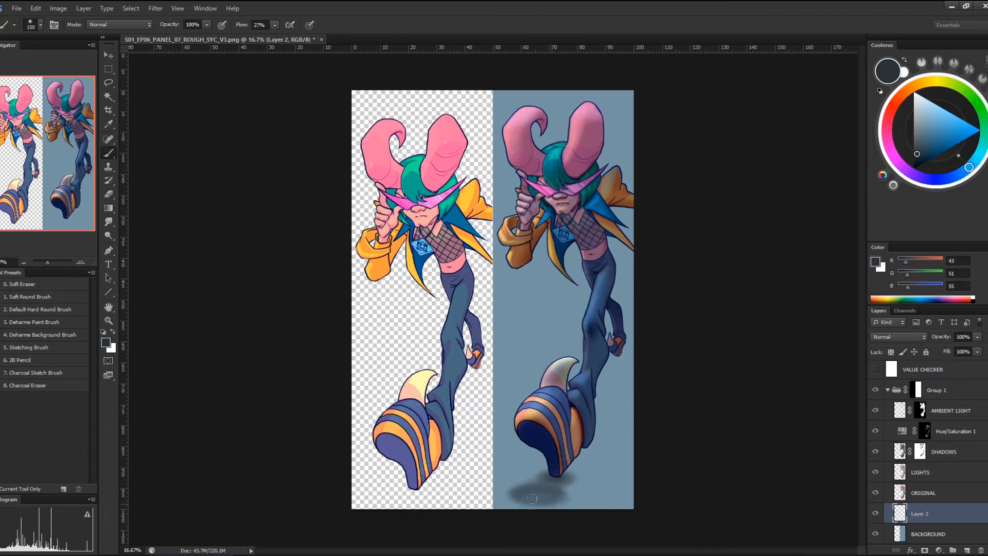
{"action": "key", "text": "ctrl+z"}
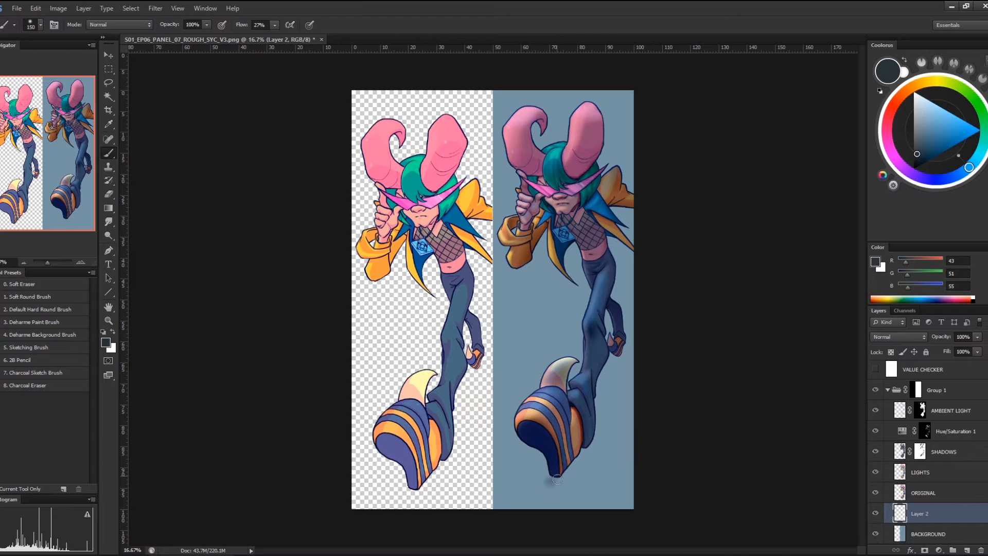
{"action": "mouse_move", "coordinate": [556, 474]}
{"action": "left_mouse_down"}
{"action": "mouse_move", "coordinate": [513, 495]}
{"action": "mouse_move", "coordinate": [536, 504]}
{"action": "mouse_move", "coordinate": [566, 495]}
{"action": "mouse_move", "coordinate": [560, 476]}
{"action": "mouse_move", "coordinate": [519, 495]}
{"action": "mouse_move", "coordinate": [541, 489]}
{"action": "mouse_move", "coordinate": [521, 495]}
{"action": "mouse_move", "coordinate": [561, 501]}
{"action": "mouse_move", "coordinate": [520, 505]}
{"action": "mouse_move", "coordinate": [567, 472]}
{"action": "mouse_move", "coordinate": [538, 471]}
{"action": "mouse_move", "coordinate": [582, 453]}
{"action": "left_mouse_up"}
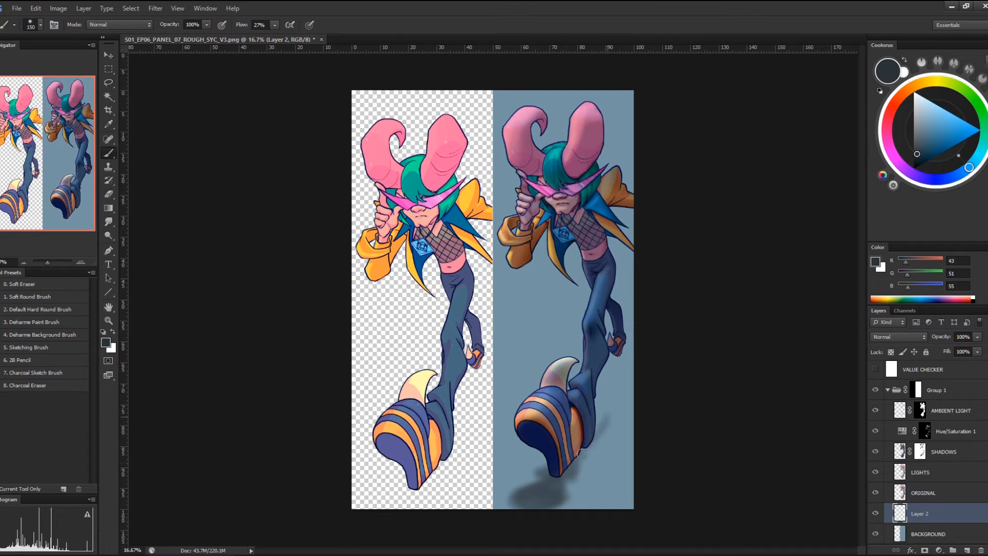
{"action": "left_click_drag", "start_coordinate": [617, 390], "coordinate": [586, 446]}
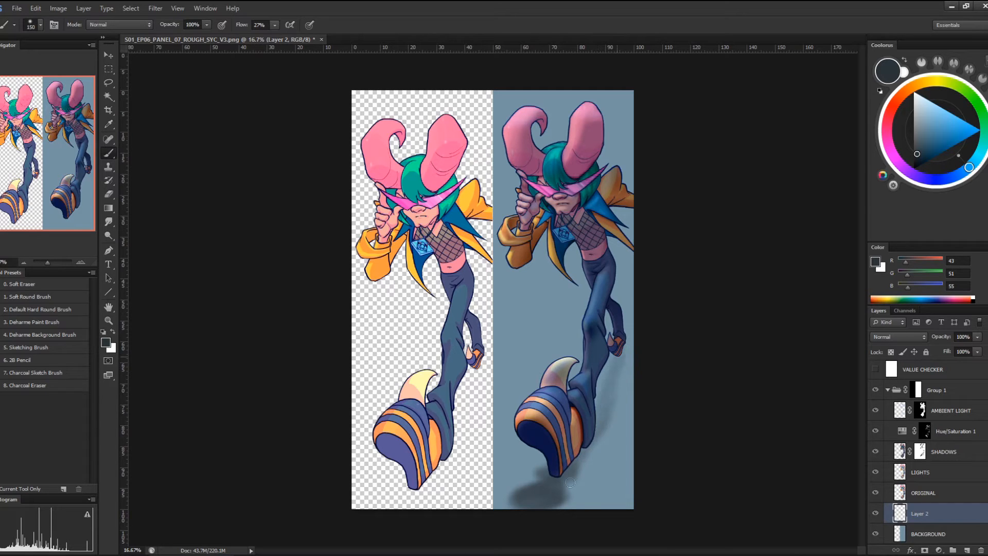
{"action": "mouse_move", "coordinate": [618, 380]}
{"action": "left_mouse_down"}
{"action": "mouse_move", "coordinate": [574, 449]}
{"action": "mouse_move", "coordinate": [584, 428]}
{"action": "mouse_move", "coordinate": [574, 485]}
{"action": "mouse_move", "coordinate": [550, 511]}
{"action": "mouse_move", "coordinate": [560, 483]}
{"action": "mouse_move", "coordinate": [567, 510]}
{"action": "left_mouse_up"}
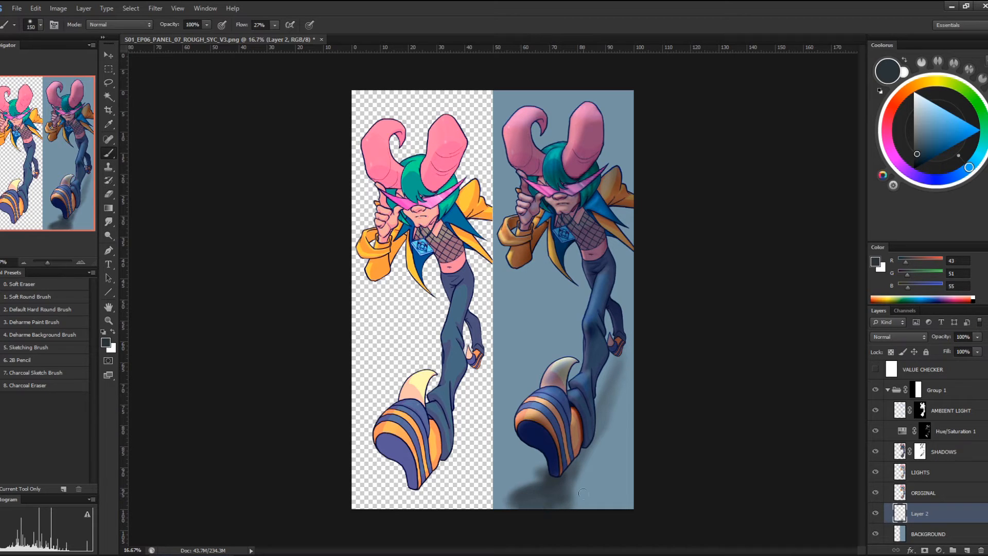
Extend the ground shadow below the boot at brush size 300 and trim its edges with the Soft Eraser at size 70
{"action": "key", "text": "bracketright"}
{"action": "key", "text": "bracketright"}
{"action": "key", "text": "bracketright"}
{"action": "key", "text": "bracketright"}
{"action": "key", "text": "bracketright"}
{"action": "left_click_drag", "start_coordinate": [552, 498], "coordinate": [509, 503]}
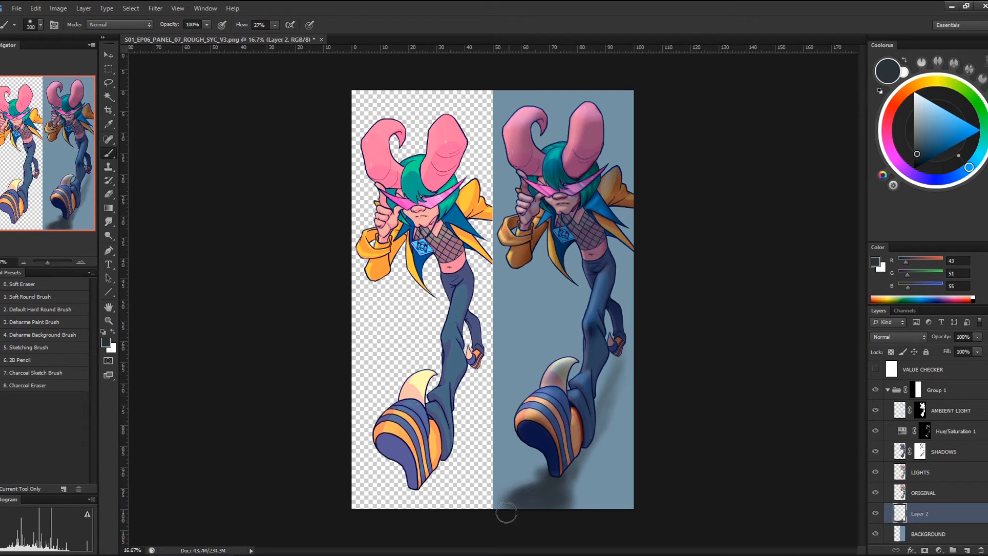
{"action": "left_click", "coordinate": [41, 284]}
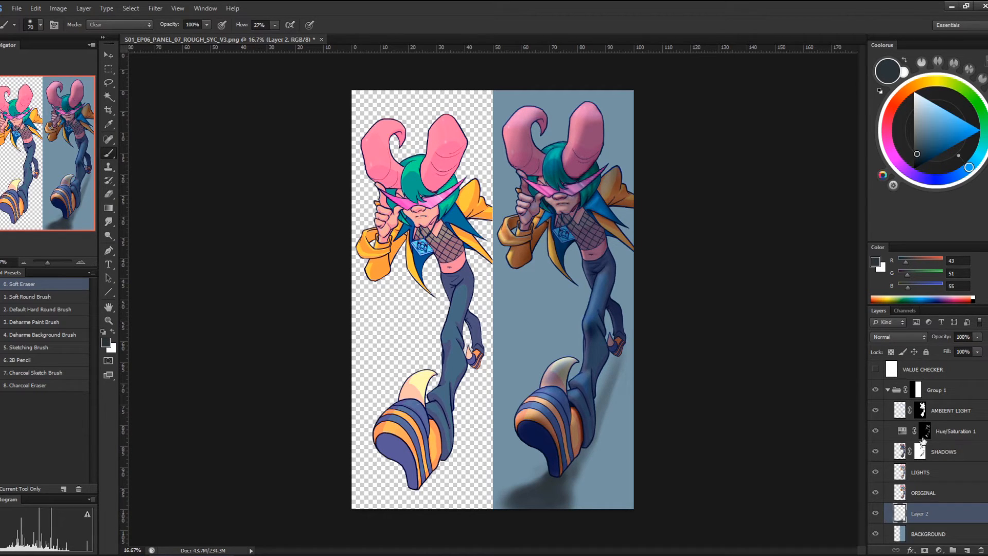
Lock the transparent pixels of Layer 2, sample the boot sole's dark navy, and enlarge the brush to 400
{"action": "left_click", "coordinate": [891, 352]}
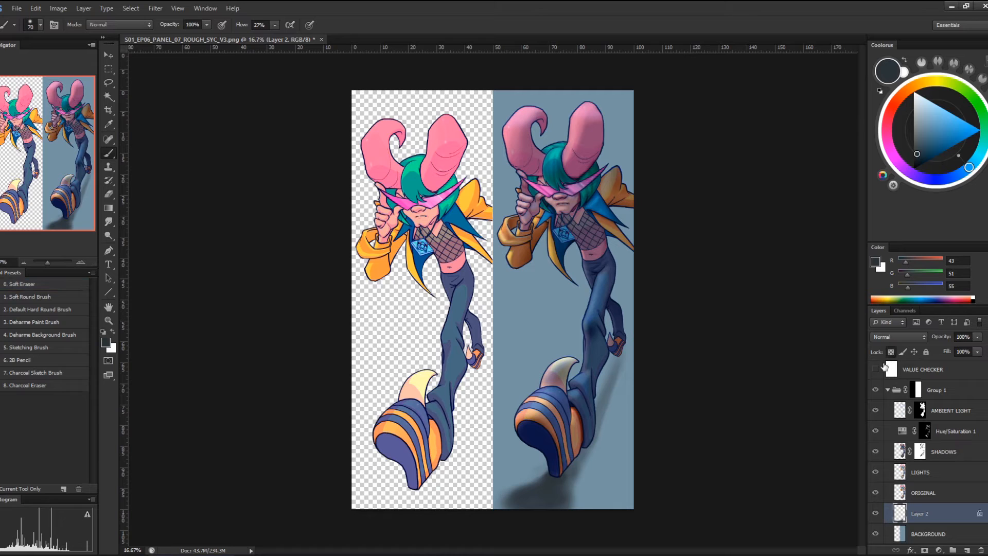
{"action": "left_click", "coordinate": [559, 444], "text": "alt"}
{"action": "key", "text": "bracketright"}
{"action": "key", "text": "bracketright"}
{"action": "key", "text": "bracketright"}
{"action": "key", "text": "bracketright"}
{"action": "key", "text": "bracketright"}
{"action": "key", "text": "bracketright"}
{"action": "key", "text": "bracketright"}
{"action": "key", "text": "bracketright"}
{"action": "key", "text": "bracketright"}
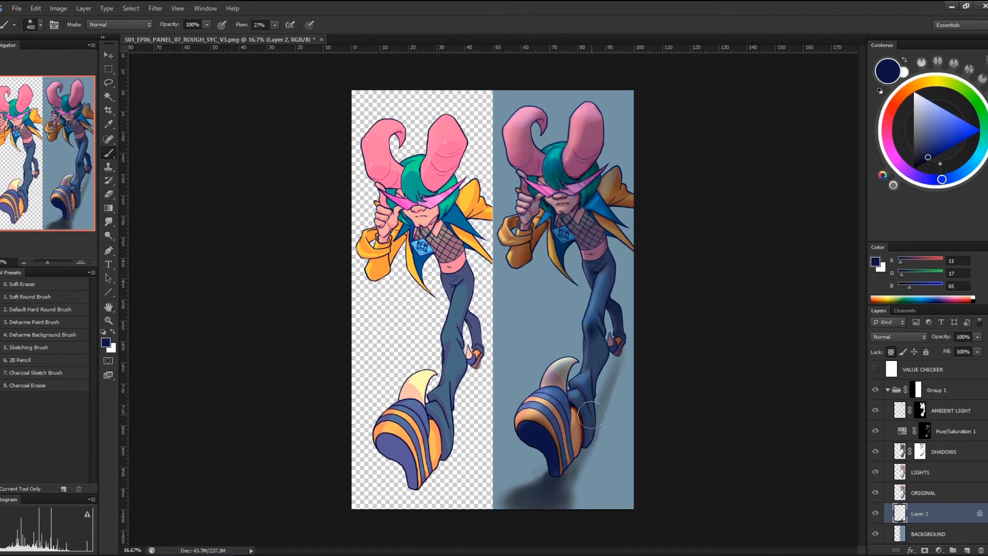
Sample the background blue, RGB 120, 150, 163, and paint over the ground shadow to fade it into the background
{"action": "left_click", "coordinate": [586, 444], "text": "alt"}
{"action": "left_click", "coordinate": [574, 439], "text": "alt"}
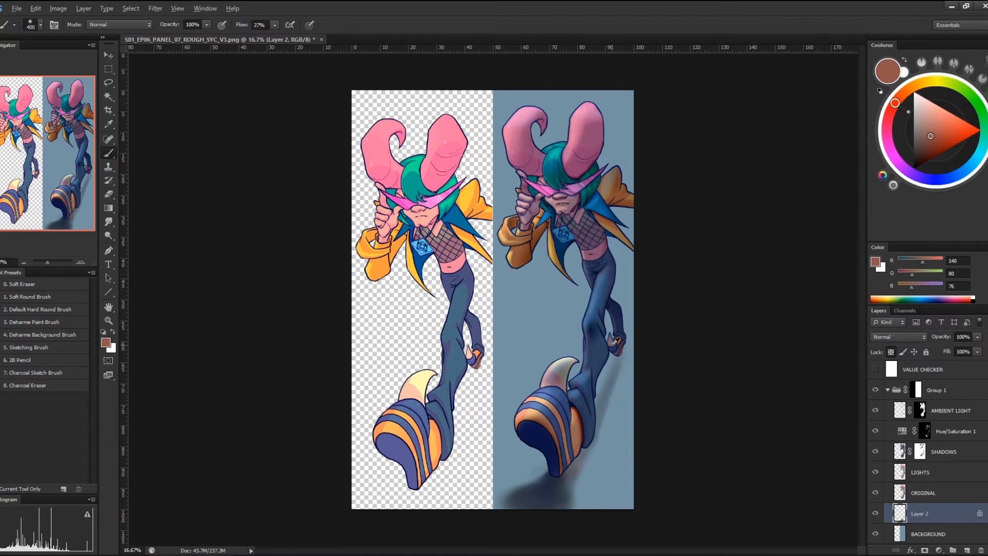
{"action": "left_click", "coordinate": [599, 362], "text": "alt"}
{"action": "left_click", "coordinate": [597, 463], "text": "alt"}
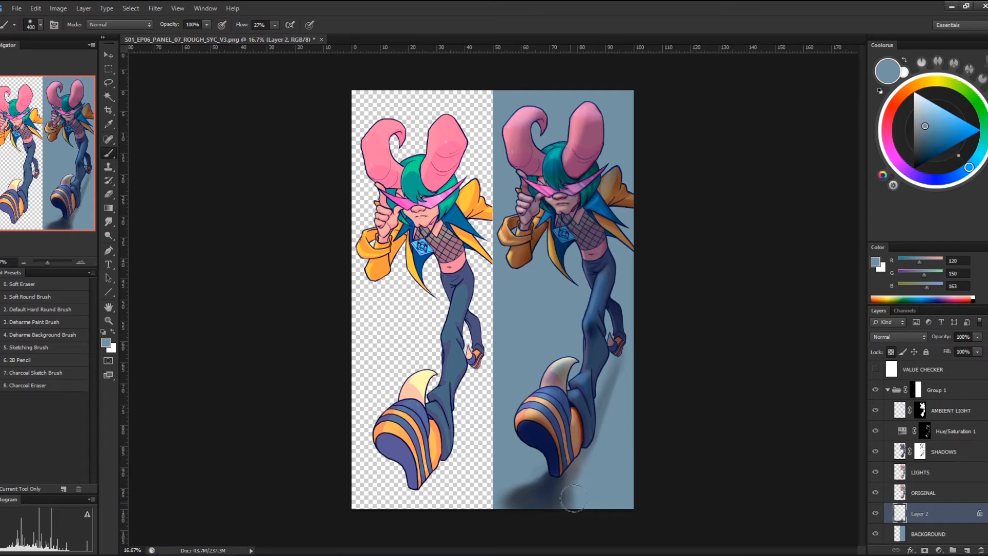
{"action": "mouse_move", "coordinate": [563, 503]}
{"action": "left_mouse_down"}
{"action": "mouse_move", "coordinate": [605, 454]}
{"action": "mouse_move", "coordinate": [565, 511]}
{"action": "mouse_move", "coordinate": [524, 477]}
{"action": "mouse_move", "coordinate": [497, 508]}
{"action": "mouse_move", "coordinate": [535, 470]}
{"action": "mouse_move", "coordinate": [512, 515]}
{"action": "mouse_move", "coordinate": [536, 499]}
{"action": "left_mouse_up"}
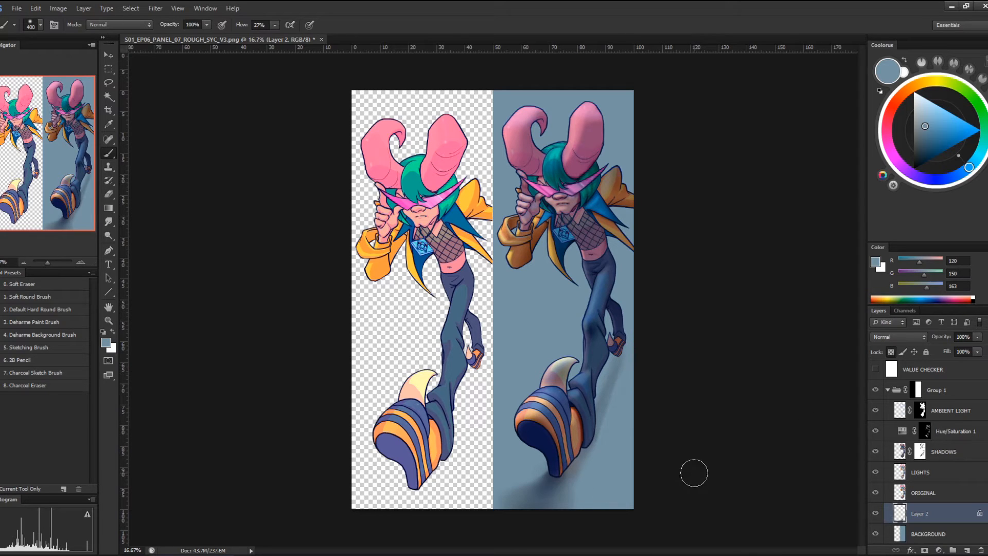
Add a new layer above AMBIENT LIGHT and choose the Sketching Brush preset
{"action": "left_click", "coordinate": [947, 410]}
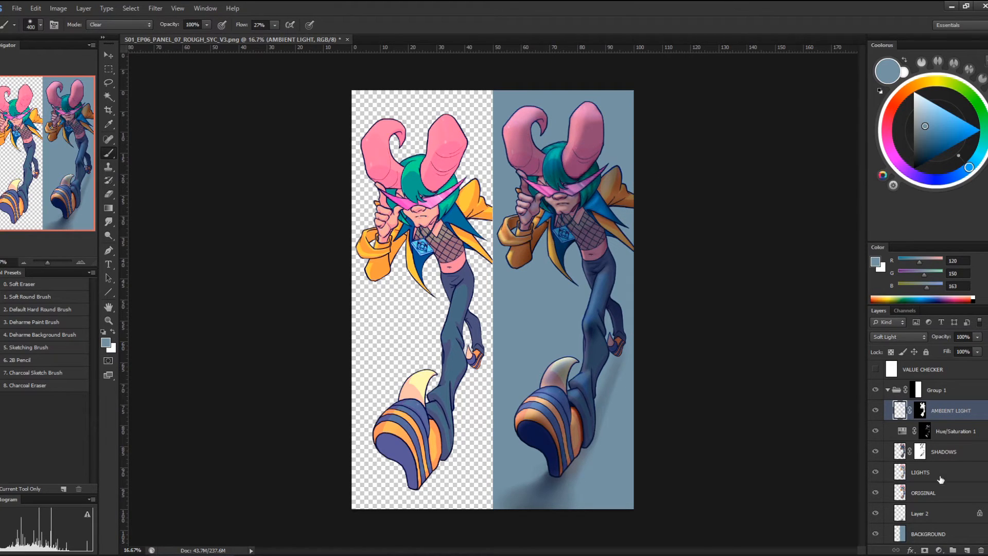
{"action": "left_click", "coordinate": [969, 550]}
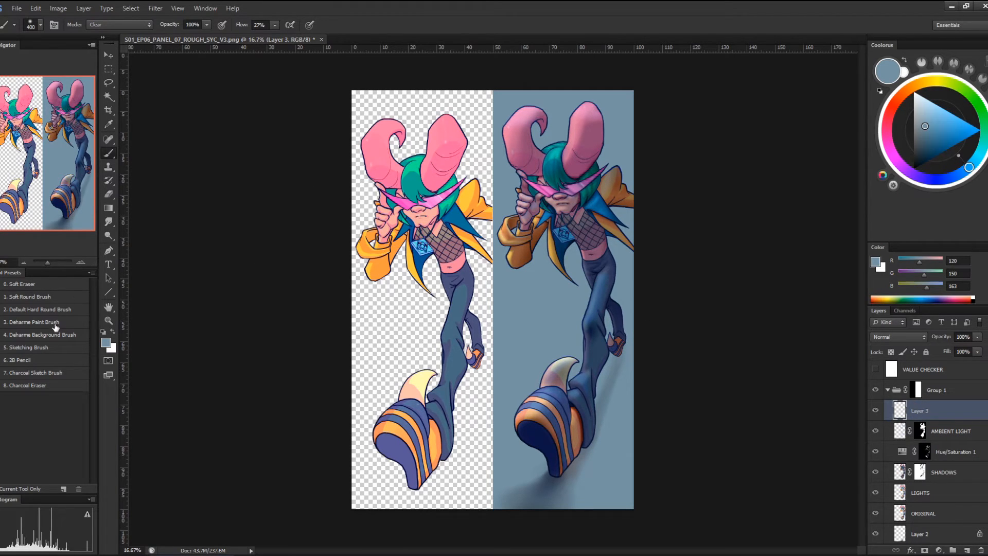
{"action": "left_click", "coordinate": [58, 346]}
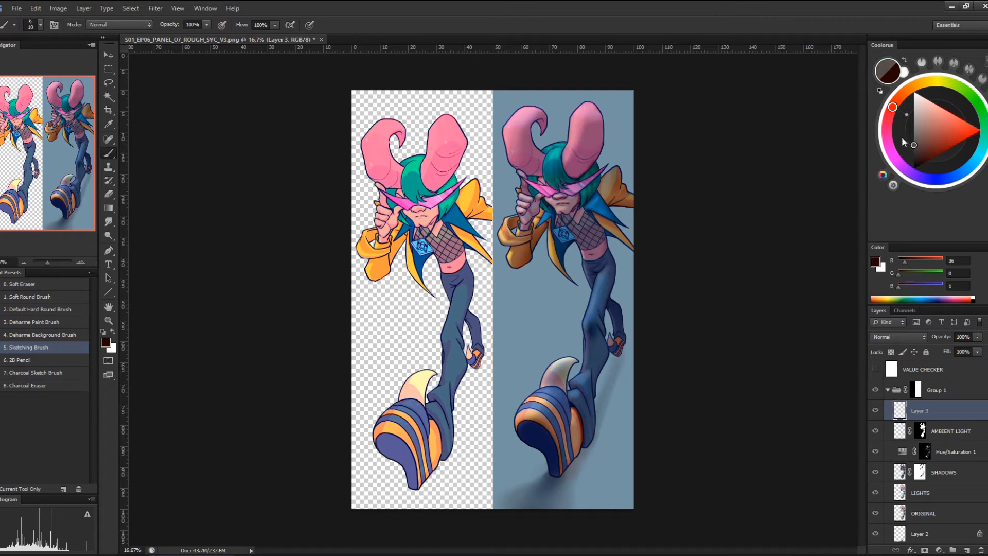
Set Layer 3's blend mode to Linear Dodge (Add) and the brush colour to neutral grey RGB 151, 151, 151
{"action": "left_click_drag", "start_coordinate": [902, 137], "coordinate": [893, 115]}
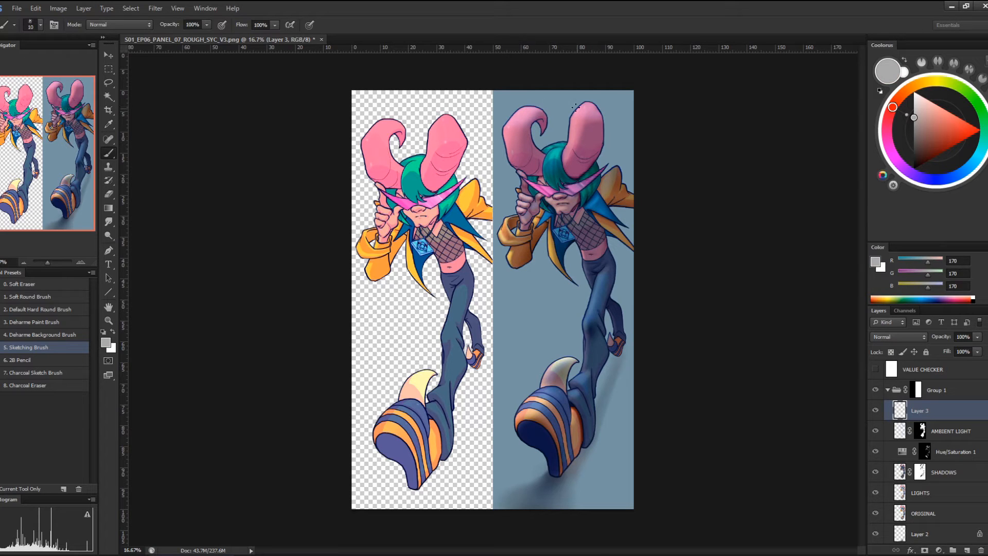
{"action": "left_click", "coordinate": [898, 337]}
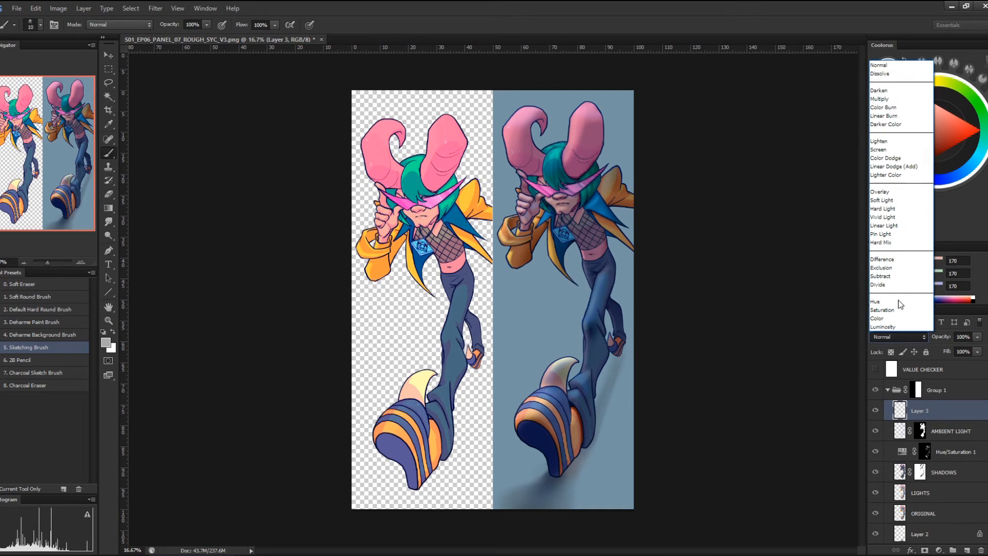
{"action": "left_click", "coordinate": [937, 140]}
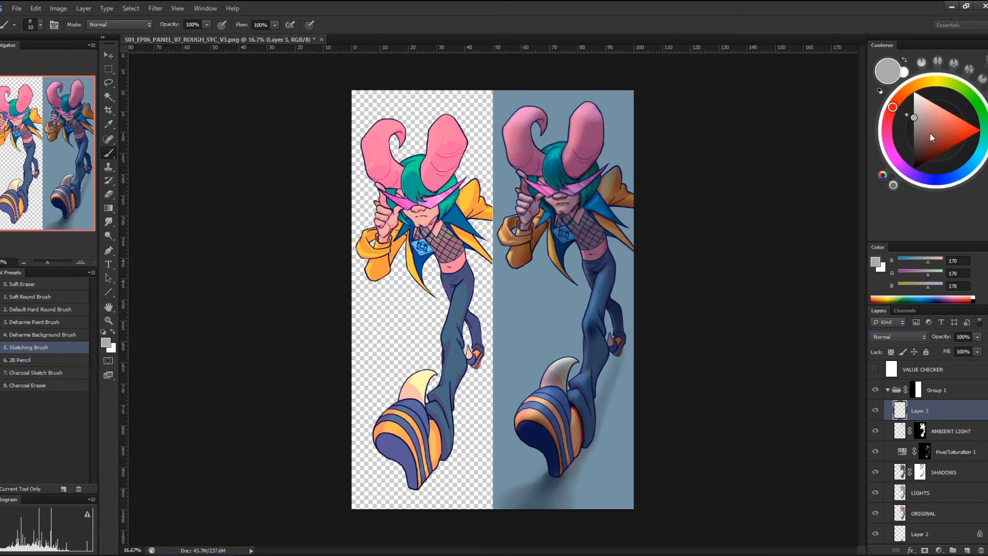
{"action": "left_click_drag", "start_coordinate": [931, 133], "coordinate": [895, 121]}
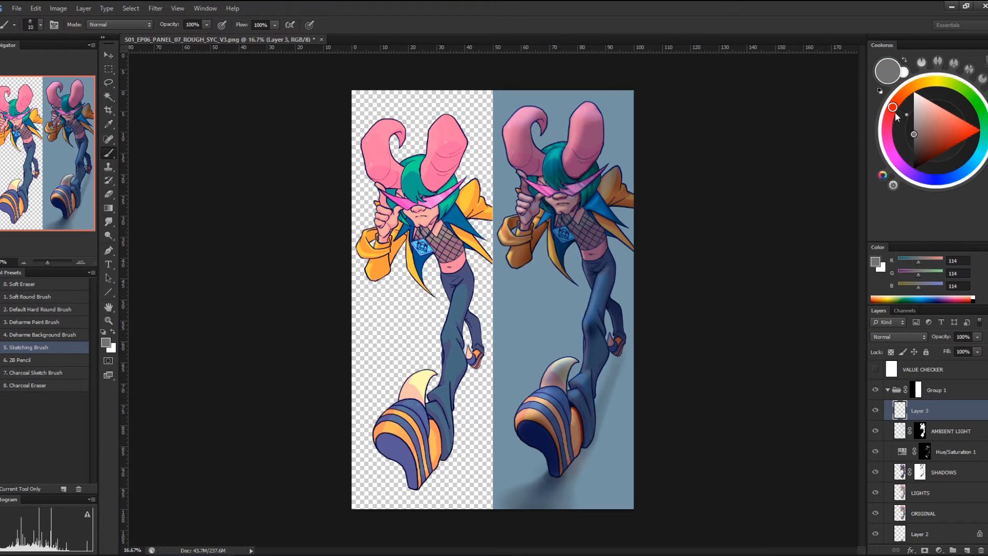
{"action": "left_click", "coordinate": [914, 118]}
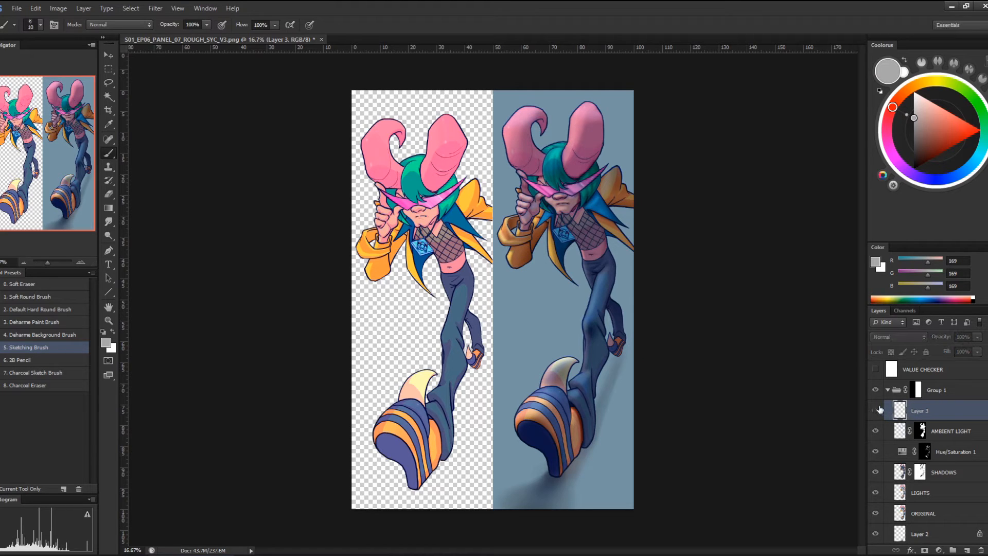
{"action": "left_click", "coordinate": [907, 340]}
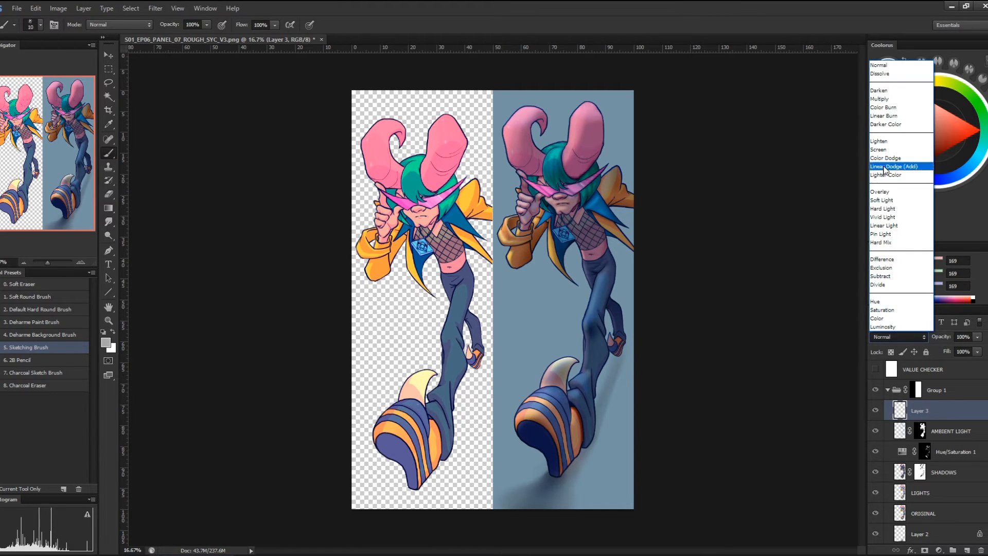
{"action": "left_click", "coordinate": [884, 167]}
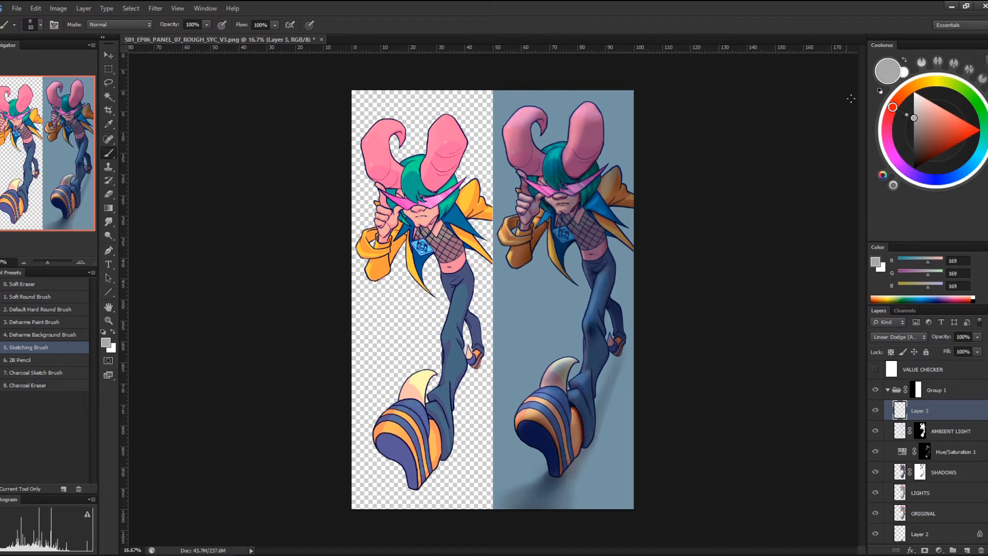
{"action": "left_click", "coordinate": [907, 121]}
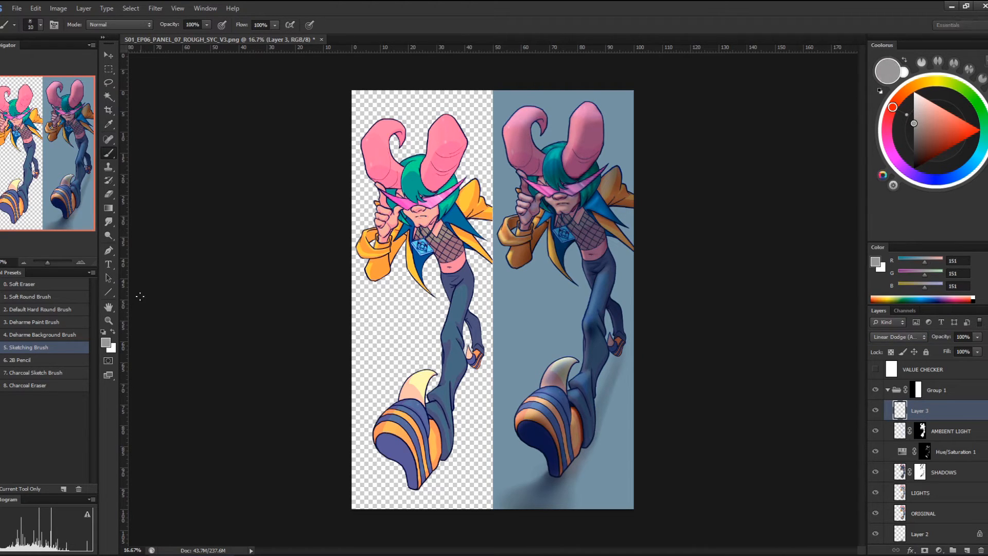
Copy the AMBIENT LIGHT layer mask onto Layer 3 and make that layer's pixels, not its mask, active for painting
{"action": "left_click", "coordinate": [109, 321]}
{"action": "left_click_drag", "start_coordinate": [446, 136], "coordinate": [516, 125]}
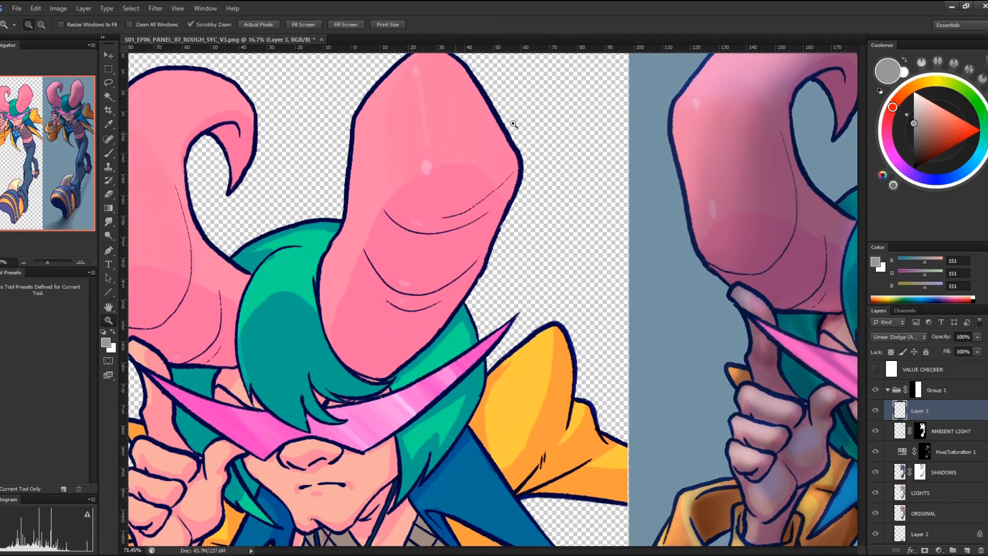
{"action": "left_click_drag", "start_coordinate": [683, 160], "coordinate": [506, 270]}
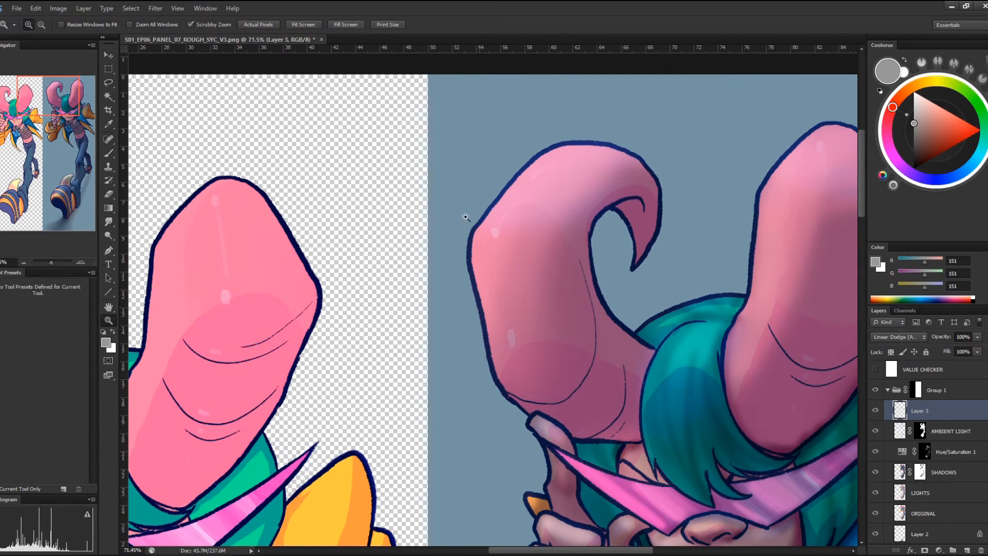
{"action": "key", "text": "b"}
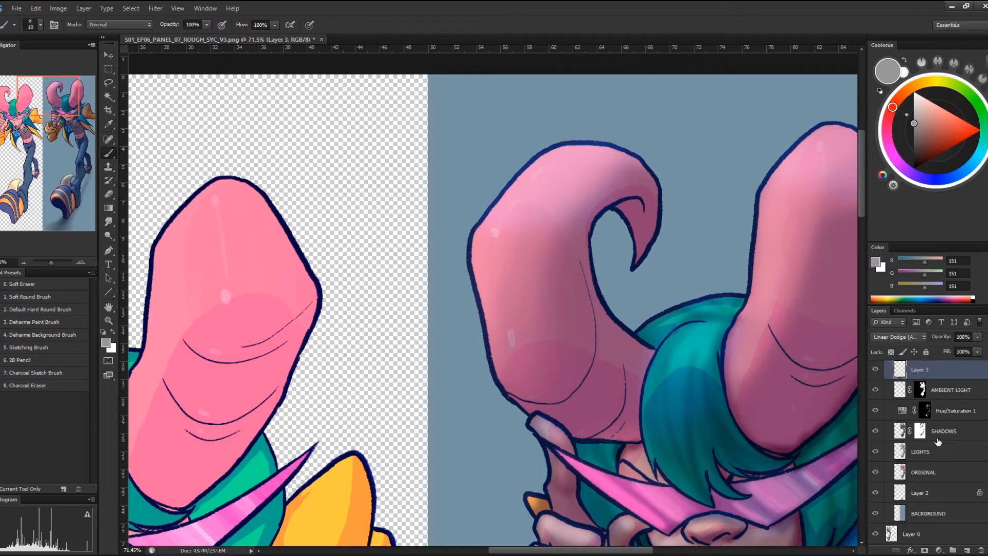
{"action": "left_click_drag", "start_coordinate": [925, 435], "coordinate": [921, 412]}
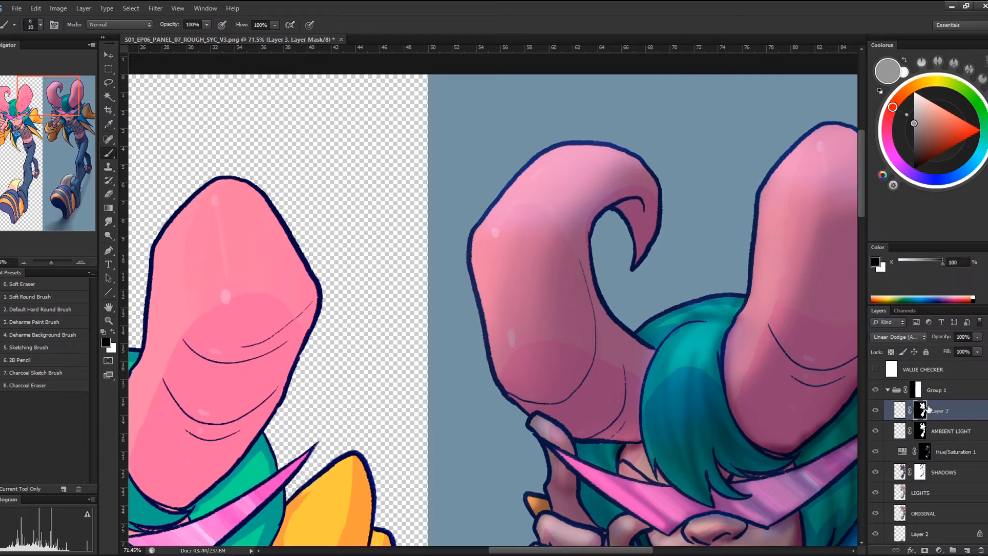
{"action": "left_click", "coordinate": [899, 410]}
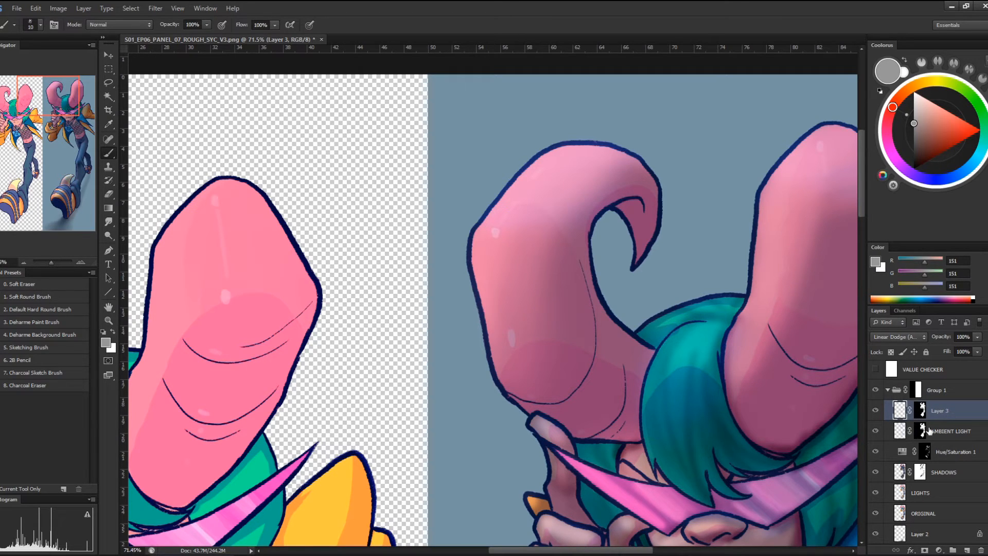
{"action": "left_click", "coordinate": [929, 432]}
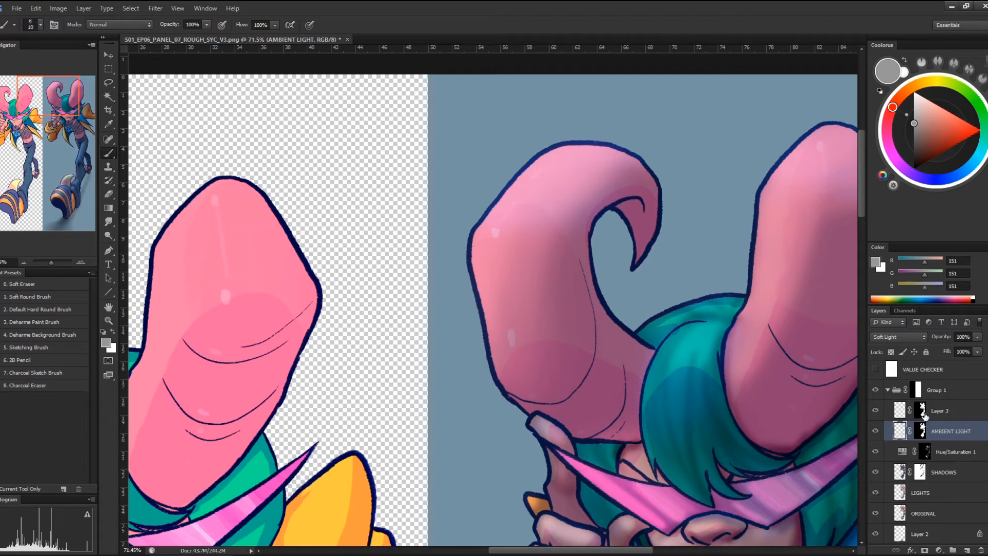
{"action": "left_click", "coordinate": [897, 413]}
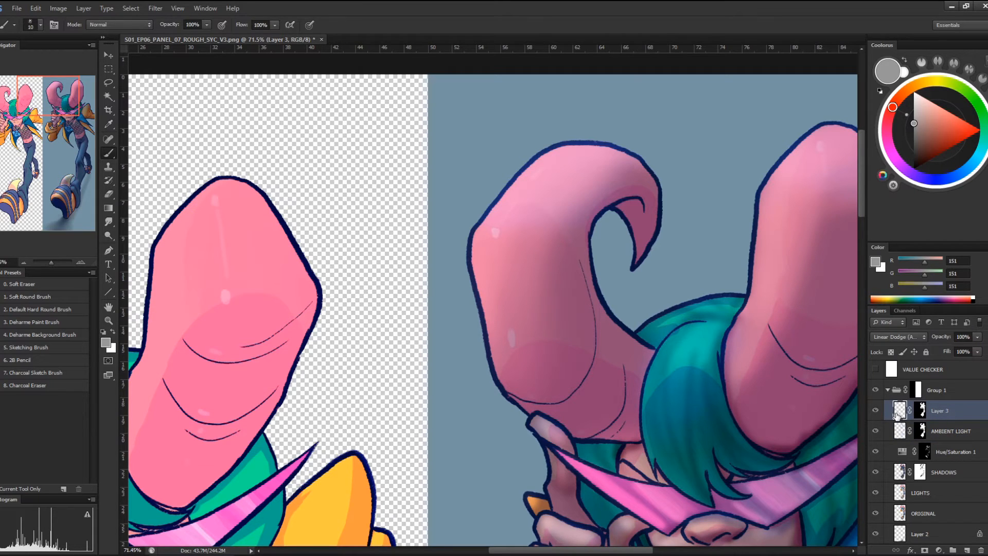
Test a zigzag stroke across the curled horn, undo it, and darken the brush colour to RGB 98, 98, 98
{"action": "mouse_move", "coordinate": [470, 265]}
{"action": "left_mouse_down"}
{"action": "mouse_move", "coordinate": [531, 221]}
{"action": "mouse_move", "coordinate": [515, 335]}
{"action": "mouse_move", "coordinate": [612, 412]}
{"action": "left_mouse_up"}
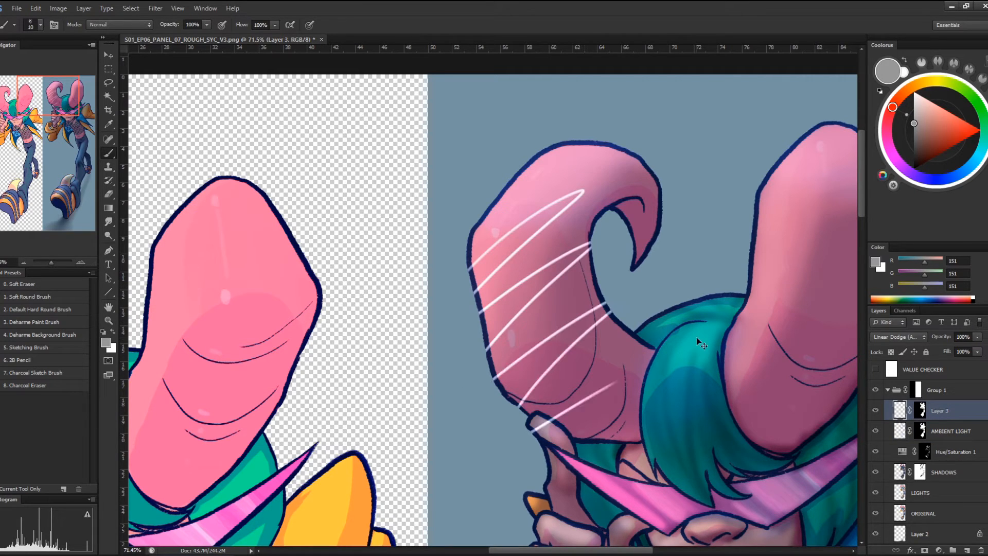
{"action": "key", "text": "ctrl+z"}
{"action": "left_click", "coordinate": [914, 139]}
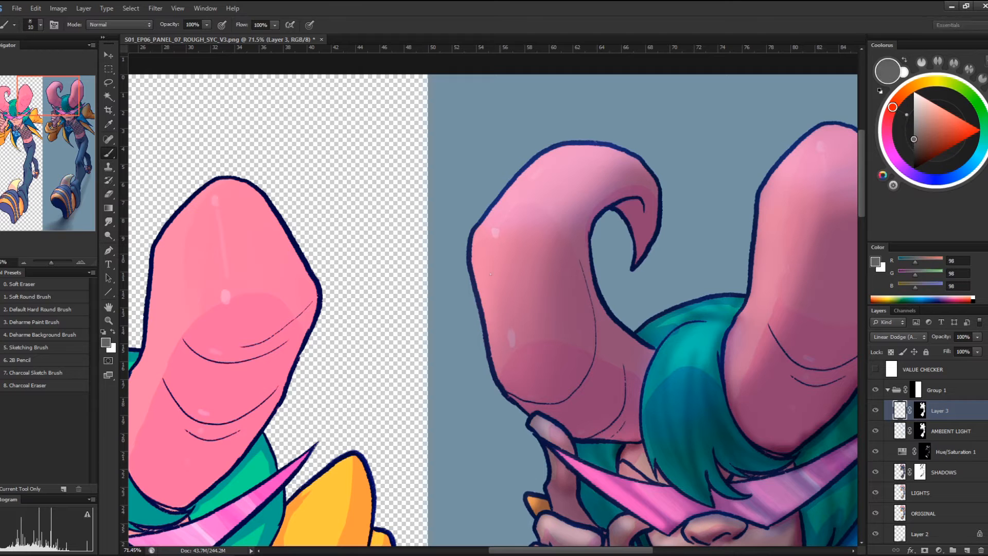
Try hatching strokes across the curled horn with the darker grey and undo them
{"action": "left_click_drag", "start_coordinate": [471, 281], "coordinate": [616, 199]}
{"action": "left_click_drag", "start_coordinate": [478, 314], "coordinate": [612, 203]}
{"action": "left_click_drag", "start_coordinate": [486, 337], "coordinate": [597, 273]}
{"action": "left_click_drag", "start_coordinate": [499, 386], "coordinate": [600, 286]}
{"action": "left_click_drag", "start_coordinate": [520, 404], "coordinate": [695, 309]}
{"action": "key", "text": "ctrl+z"}
Paint a rim light along the curled horn's outer edge on Layer 3 with the grey brush at size 50
{"action": "key", "text": "ctrl+minus"}
{"action": "key", "text": "ctrl+minus"}
{"action": "key", "text": "ctrl+minus"}
{"action": "key", "text": "ctrl+minus"}
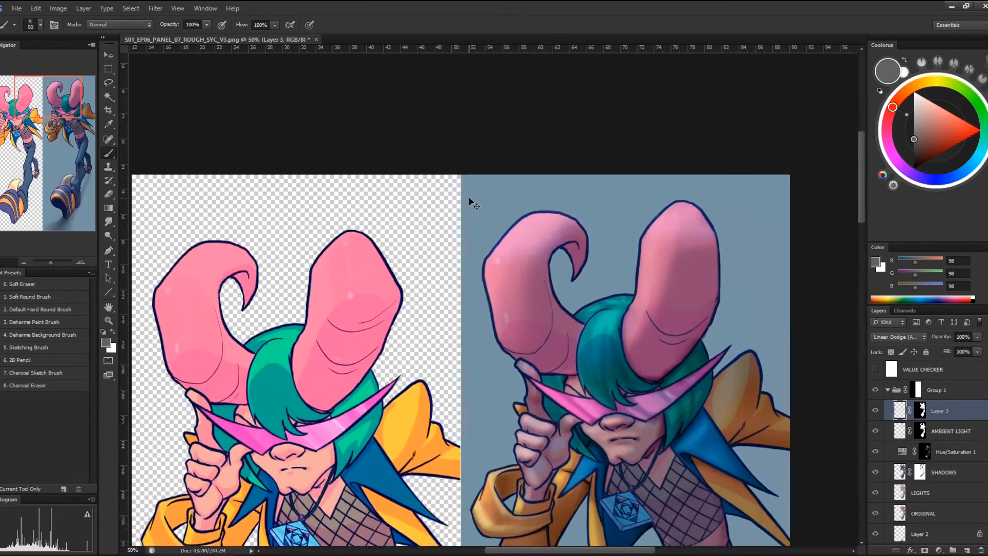
{"action": "key", "text": "ctrl+minus"}
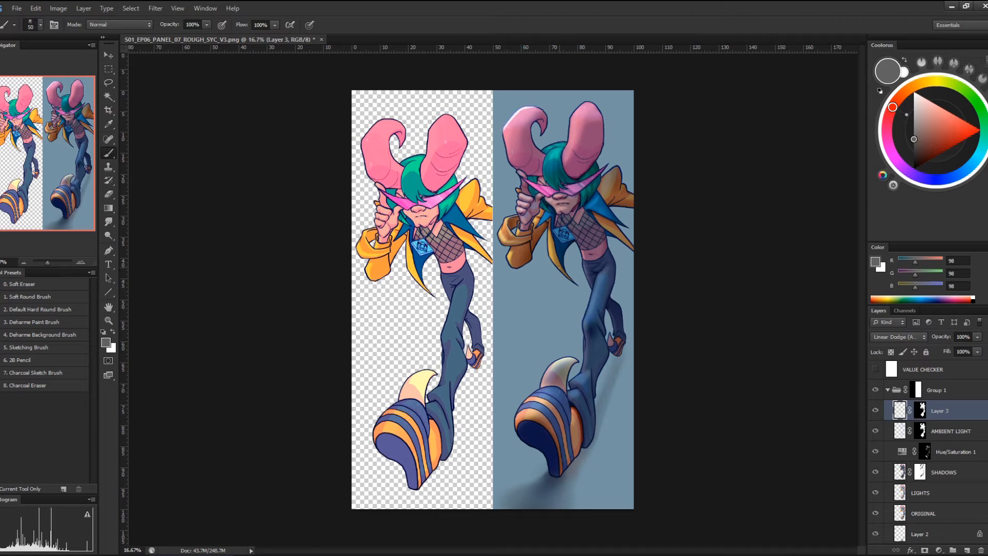
{"action": "key", "text": "ctrl+plus"}
{"action": "left_click_drag", "start_coordinate": [564, 226], "coordinate": [541, 368]}
{"action": "mouse_move", "coordinate": [492, 192]}
{"action": "left_mouse_down"}
{"action": "mouse_move", "coordinate": [489, 220]}
{"action": "mouse_move", "coordinate": [485, 192]}
{"action": "left_mouse_up"}
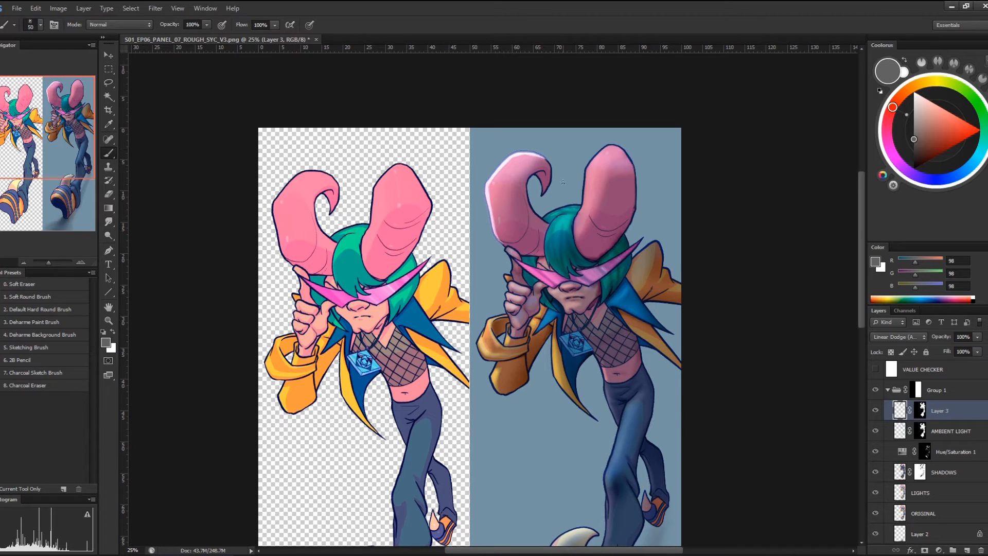
Lighten the brush colour to RGB 133, 133, 133 and refine the curled horn's rim light, reducing the brush size to 30
{"action": "left_click_drag", "start_coordinate": [545, 157], "coordinate": [553, 169]}
{"action": "left_click", "coordinate": [914, 128]}
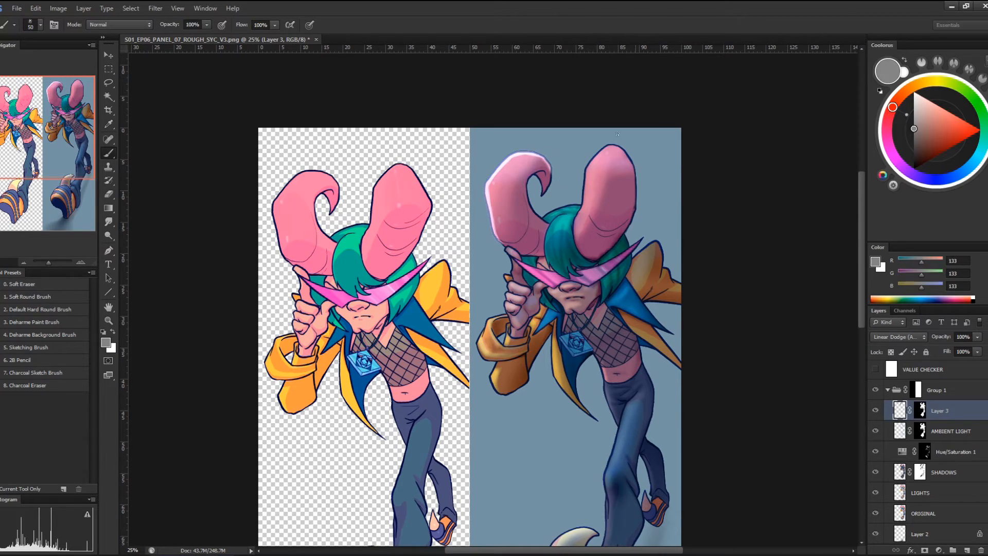
{"action": "mouse_move", "coordinate": [489, 180]}
{"action": "left_mouse_down"}
{"action": "mouse_move", "coordinate": [501, 163]}
{"action": "mouse_move", "coordinate": [543, 199]}
{"action": "left_mouse_up"}
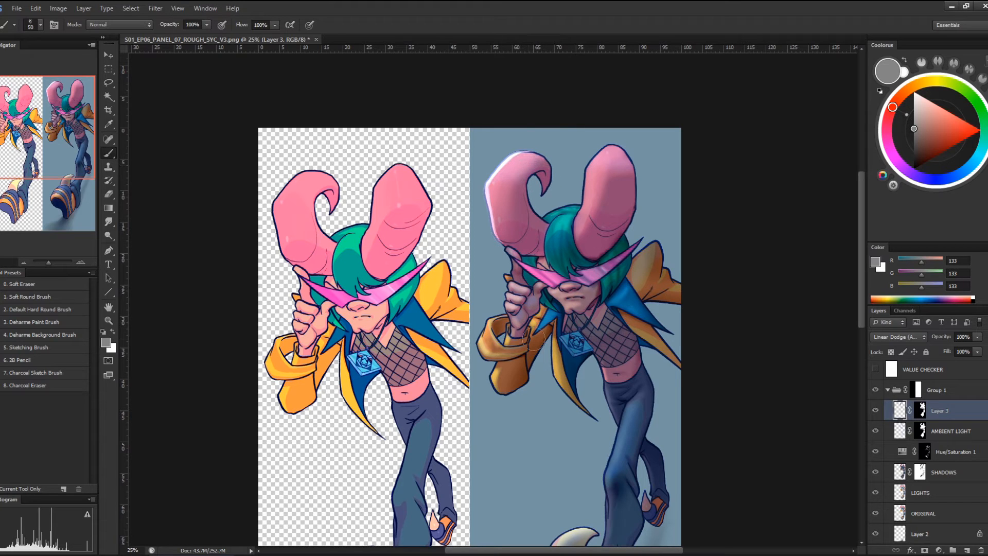
{"action": "key", "text": "bracketleft"}
{"action": "left_click_drag", "start_coordinate": [526, 151], "coordinate": [518, 152]}
Paint rim highlights on the green hair and along the straight horn's light-facing edge with the size 30 brush
{"action": "mouse_move", "coordinate": [550, 212]}
{"action": "left_mouse_down"}
{"action": "mouse_move", "coordinate": [577, 206]}
{"action": "mouse_move", "coordinate": [548, 229]}
{"action": "mouse_move", "coordinate": [546, 249]}
{"action": "mouse_move", "coordinate": [568, 208]}
{"action": "mouse_move", "coordinate": [545, 262]}
{"action": "left_mouse_up"}
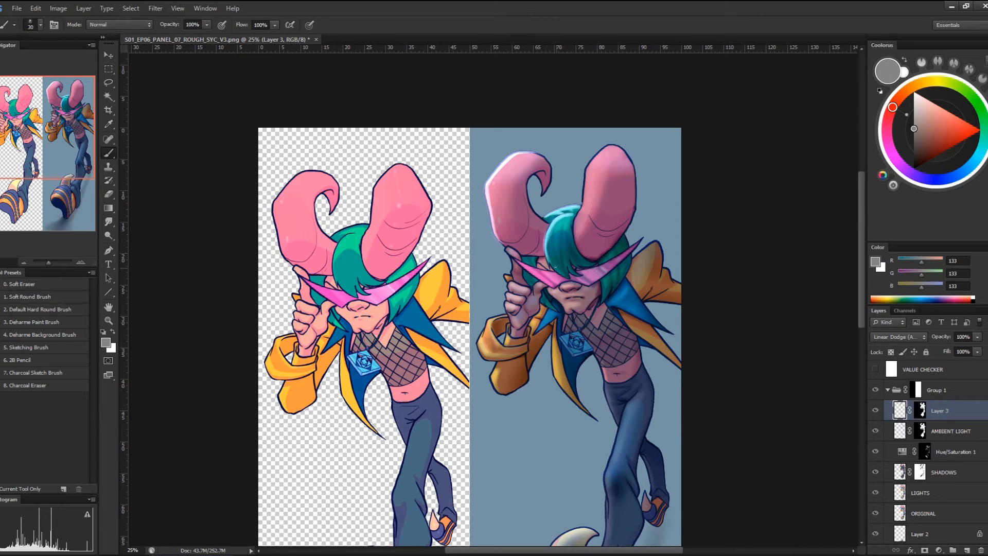
{"action": "mouse_move", "coordinate": [561, 223]}
{"action": "left_mouse_down"}
{"action": "mouse_move", "coordinate": [550, 262]}
{"action": "mouse_move", "coordinate": [566, 250]}
{"action": "left_mouse_up"}
{"action": "mouse_move", "coordinate": [591, 161]}
{"action": "left_mouse_down"}
{"action": "mouse_move", "coordinate": [582, 199]}
{"action": "mouse_move", "coordinate": [587, 186]}
{"action": "left_mouse_up"}
{"action": "mouse_move", "coordinate": [605, 147]}
{"action": "left_mouse_down"}
{"action": "mouse_move", "coordinate": [588, 167]}
{"action": "mouse_move", "coordinate": [597, 157]}
{"action": "mouse_move", "coordinate": [579, 216]}
{"action": "left_mouse_up"}
{"action": "left_click_drag", "start_coordinate": [588, 192], "coordinate": [576, 223]}
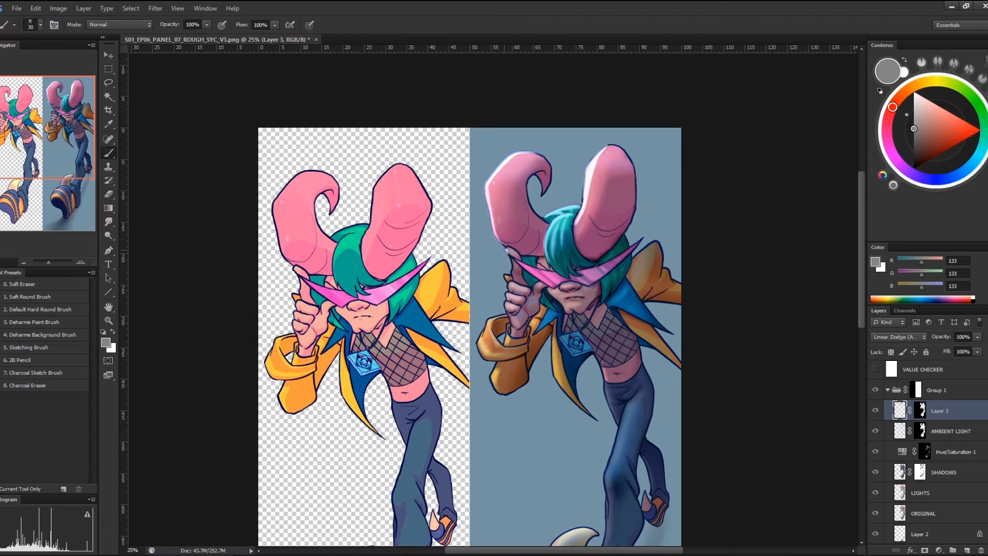
Paint rim highlights on the raised hand's fingertip and knuckles and on the outer edges of the yellow cuff and sleeve
{"action": "left_click_drag", "start_coordinate": [506, 251], "coordinate": [513, 262]}
{"action": "left_click_drag", "start_coordinate": [489, 319], "coordinate": [479, 345]}
{"action": "left_click_drag", "start_coordinate": [508, 313], "coordinate": [488, 319]}
{"action": "left_click_drag", "start_coordinate": [498, 361], "coordinate": [491, 391]}
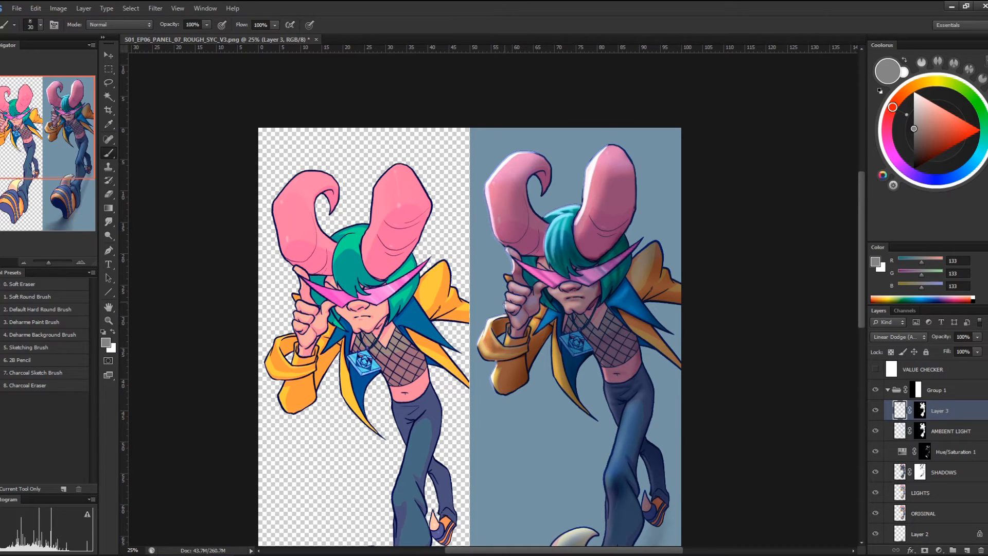
{"action": "left_click_drag", "start_coordinate": [507, 293], "coordinate": [503, 306]}
Paint a rim light down the yellow edge of the jacket's hanging front flap
{"action": "mouse_move", "coordinate": [569, 353]}
{"action": "left_mouse_down"}
{"action": "mouse_move", "coordinate": [537, 247]}
{"action": "mouse_move", "coordinate": [524, 278]}
{"action": "left_mouse_up"}
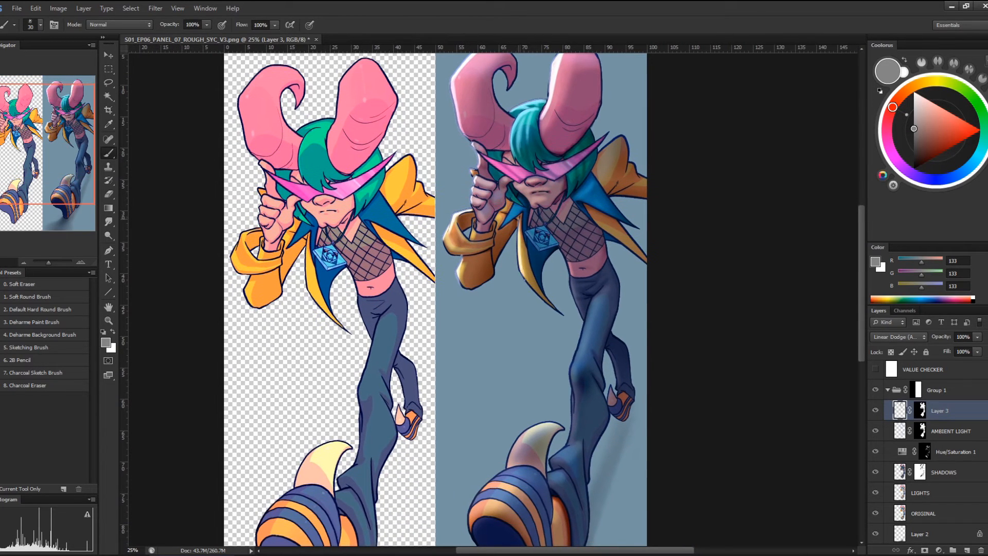
{"action": "left_click_drag", "start_coordinate": [519, 222], "coordinate": [529, 293]}
{"action": "left_click_drag", "start_coordinate": [518, 247], "coordinate": [532, 287]}
Paint rim highlights down the front leg from the hip over the thigh and knee to the trouser cuff
{"action": "left_click_drag", "start_coordinate": [591, 298], "coordinate": [572, 363]}
{"action": "mouse_move", "coordinate": [584, 325]}
{"action": "left_mouse_down"}
{"action": "mouse_move", "coordinate": [570, 378]}
{"action": "mouse_move", "coordinate": [572, 435]}
{"action": "left_mouse_up"}
{"action": "mouse_move", "coordinate": [571, 393]}
{"action": "left_mouse_down"}
{"action": "mouse_move", "coordinate": [572, 439]}
{"action": "mouse_move", "coordinate": [572, 377]}
{"action": "mouse_move", "coordinate": [575, 404]}
{"action": "mouse_move", "coordinate": [596, 296]}
{"action": "mouse_move", "coordinate": [571, 289]}
{"action": "mouse_move", "coordinate": [571, 278]}
{"action": "left_mouse_up"}
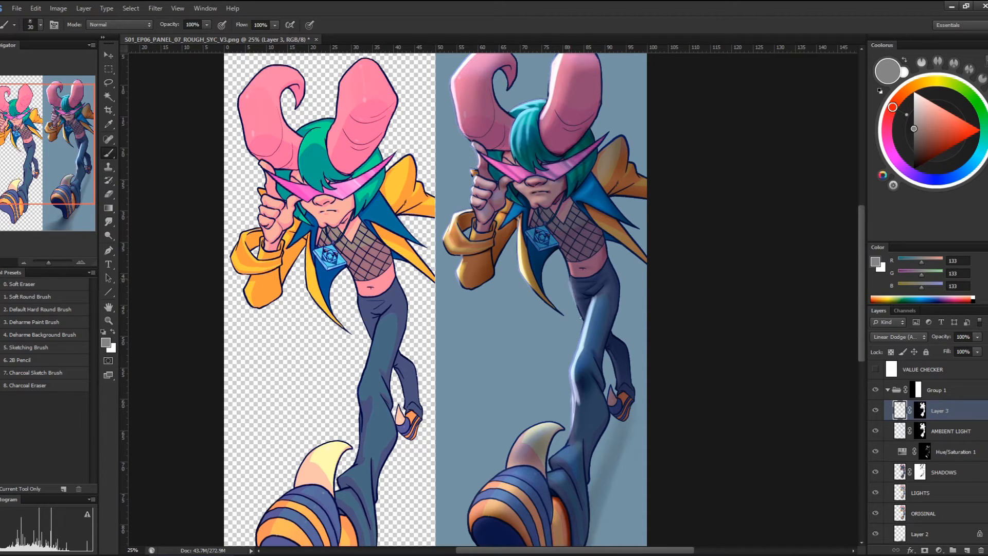
{"action": "left_click_drag", "start_coordinate": [580, 318], "coordinate": [565, 267]}
{"action": "left_click_drag", "start_coordinate": [599, 349], "coordinate": [615, 216]}
{"action": "mouse_move", "coordinate": [568, 325]}
{"action": "left_mouse_down"}
{"action": "mouse_move", "coordinate": [591, 307]}
{"action": "mouse_move", "coordinate": [591, 287]}
{"action": "left_mouse_up"}
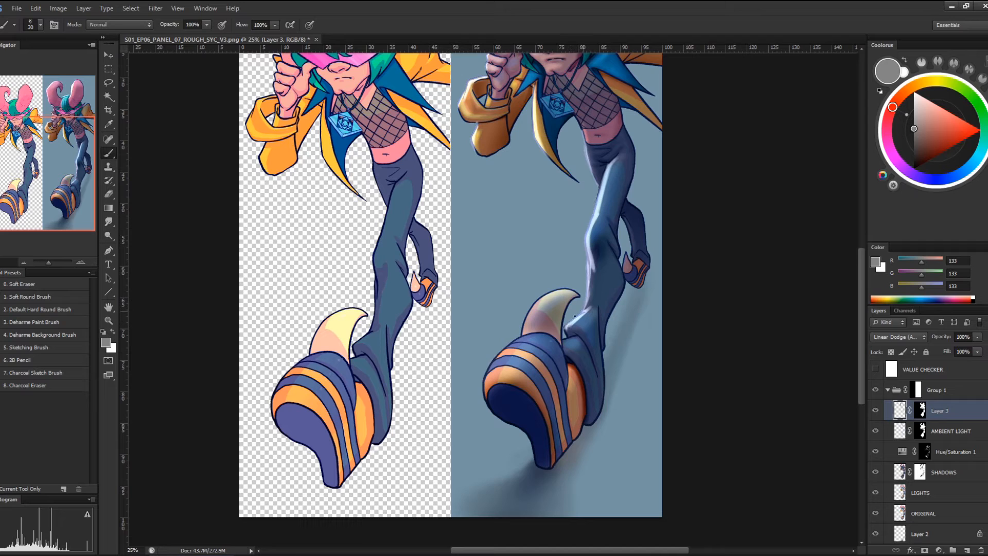
Paint rim highlights on the front shoe's spike and toe and add a small one at the back foot
{"action": "mouse_move", "coordinate": [575, 315]}
{"action": "left_mouse_down"}
{"action": "mouse_move", "coordinate": [594, 302]}
{"action": "mouse_move", "coordinate": [535, 304]}
{"action": "mouse_move", "coordinate": [561, 291]}
{"action": "mouse_move", "coordinate": [525, 324]}
{"action": "mouse_move", "coordinate": [651, 220]}
{"action": "left_mouse_up"}
{"action": "mouse_move", "coordinate": [581, 244]}
{"action": "left_mouse_down"}
{"action": "mouse_move", "coordinate": [550, 306]}
{"action": "mouse_move", "coordinate": [561, 264]}
{"action": "mouse_move", "coordinate": [549, 309]}
{"action": "left_mouse_up"}
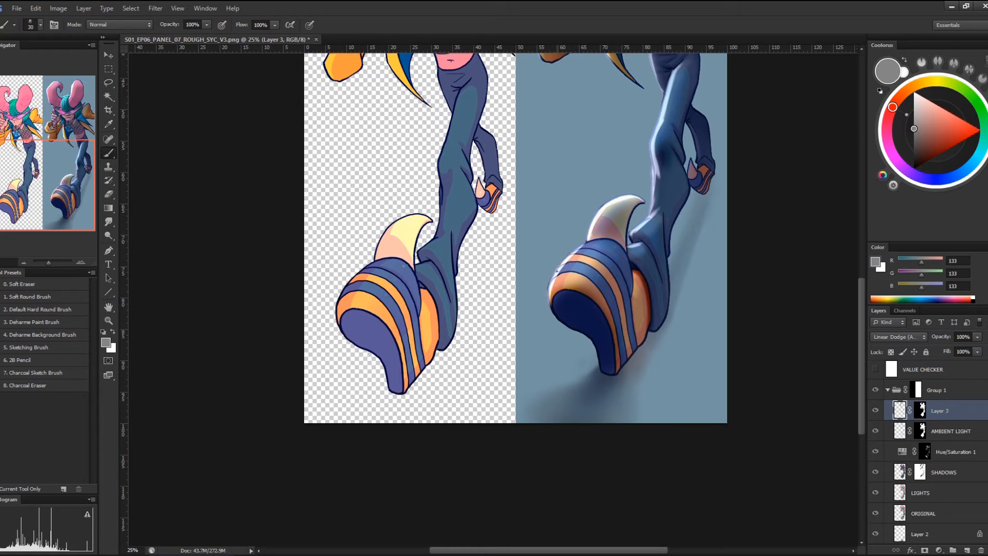
{"action": "mouse_move", "coordinate": [592, 241]}
{"action": "left_mouse_down"}
{"action": "mouse_move", "coordinate": [554, 287]}
{"action": "mouse_move", "coordinate": [565, 262]}
{"action": "mouse_move", "coordinate": [552, 295]}
{"action": "left_mouse_up"}
{"action": "left_click_drag", "start_coordinate": [706, 247], "coordinate": [649, 331]}
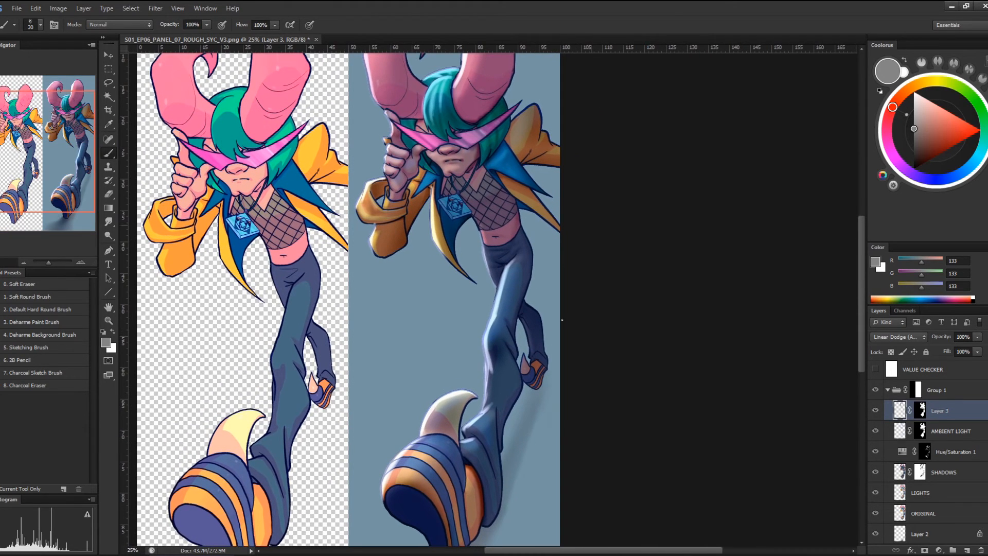
{"action": "mouse_move", "coordinate": [522, 356]}
{"action": "left_mouse_down"}
{"action": "mouse_move", "coordinate": [523, 366]}
{"action": "mouse_move", "coordinate": [524, 325]}
{"action": "mouse_move", "coordinate": [526, 360]}
{"action": "left_mouse_up"}
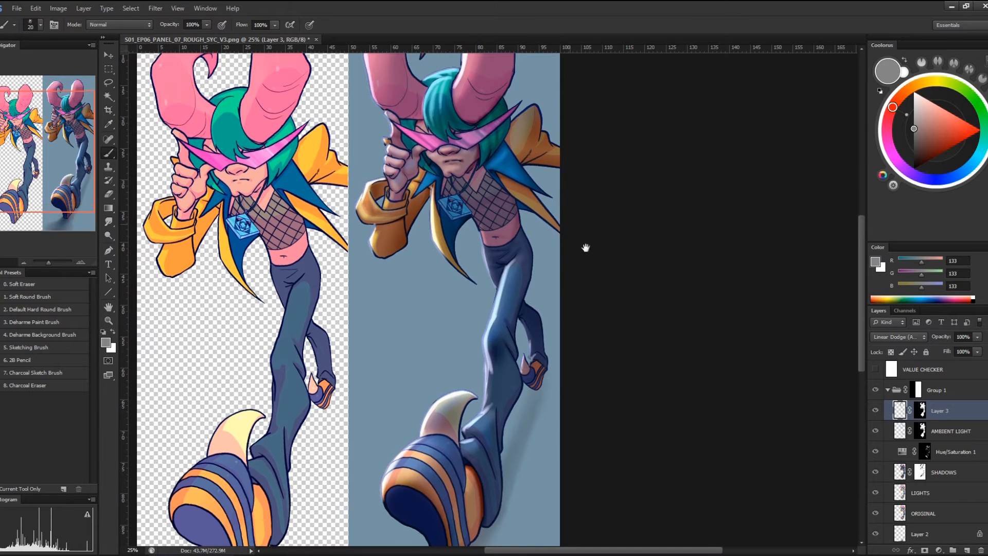
Paint fine highlight strands through the hair fringe above the glasses with the brush at size 20
{"action": "scroll", "coordinate": [601, 283], "scroll_direction": "up", "scroll_amount": 3}
{"action": "scroll", "coordinate": [601, 283], "scroll_direction": "left", "scroll_amount": 2}
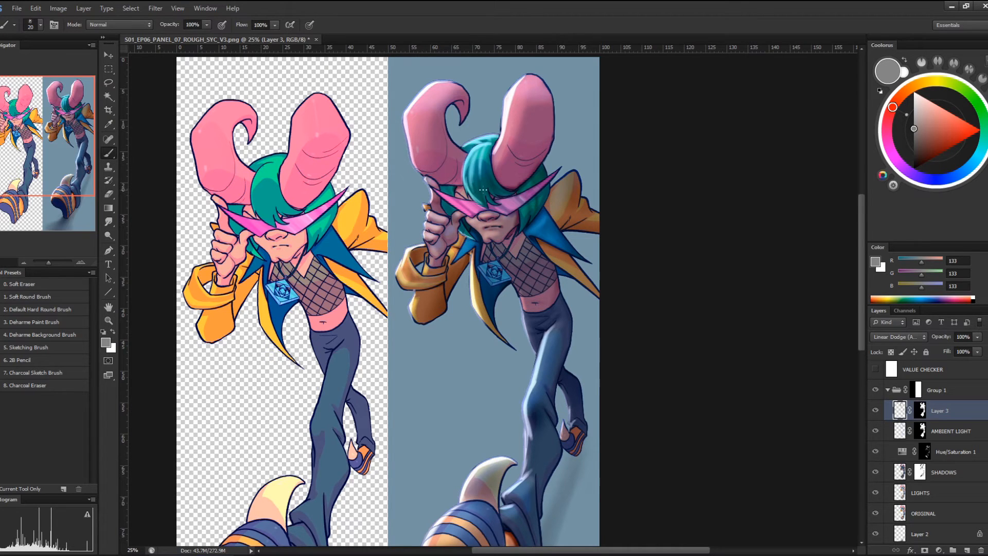
{"action": "key", "text": "ctrl+plus"}
{"action": "key", "text": "ctrl+plus"}
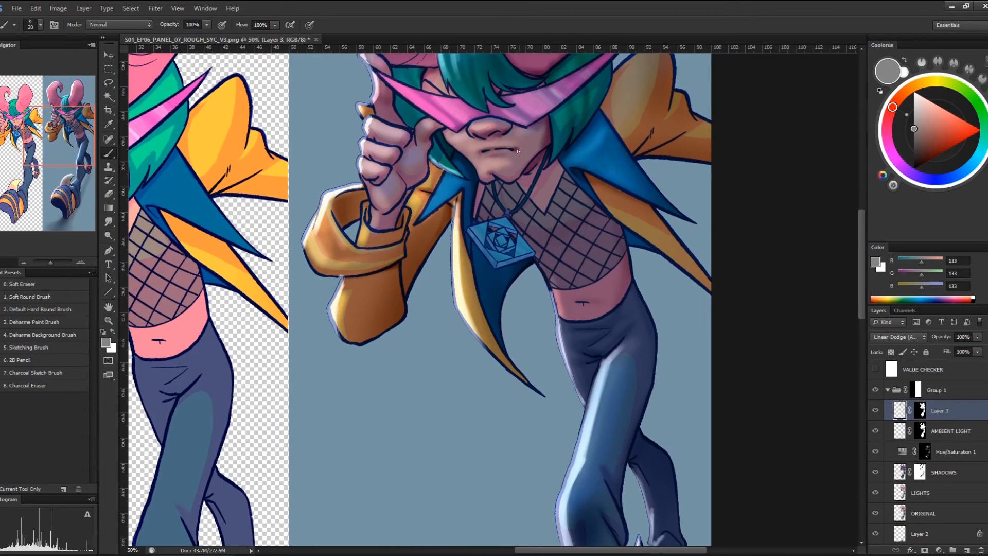
{"action": "left_click_drag", "start_coordinate": [507, 176], "coordinate": [498, 308]}
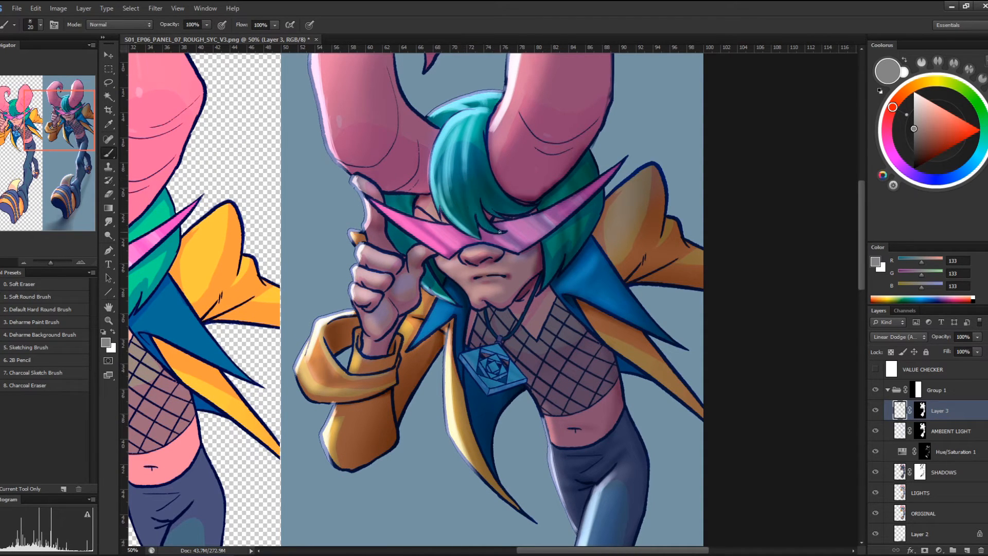
{"action": "left_click_drag", "start_coordinate": [489, 231], "coordinate": [477, 173]}
{"action": "mouse_move", "coordinate": [463, 220]}
{"action": "left_mouse_down"}
{"action": "mouse_move", "coordinate": [450, 149]}
{"action": "mouse_move", "coordinate": [438, 141]}
{"action": "left_mouse_up"}
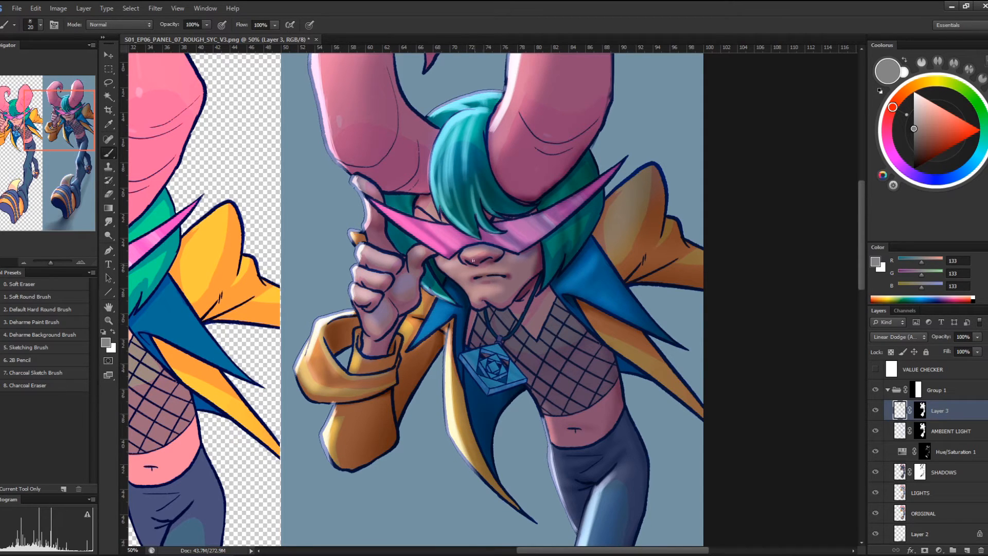
Add thin highlight strands to the side hair between the raised hand and the face
{"action": "mouse_move", "coordinate": [405, 216]}
{"action": "left_mouse_down"}
{"action": "mouse_move", "coordinate": [396, 193]}
{"action": "mouse_move", "coordinate": [404, 192]}
{"action": "mouse_move", "coordinate": [385, 197]}
{"action": "left_mouse_up"}
{"action": "mouse_move", "coordinate": [404, 241]}
{"action": "left_mouse_down"}
{"action": "mouse_move", "coordinate": [389, 223]}
{"action": "mouse_move", "coordinate": [412, 260]}
{"action": "mouse_move", "coordinate": [388, 224]}
{"action": "mouse_move", "coordinate": [408, 261]}
{"action": "mouse_move", "coordinate": [399, 230]}
{"action": "left_mouse_up"}
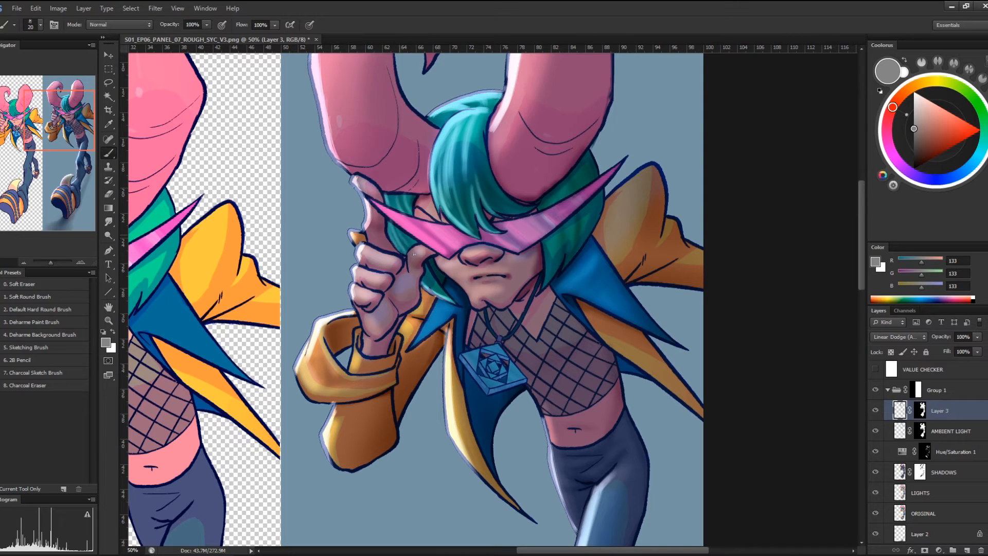
{"action": "left_click_drag", "start_coordinate": [433, 283], "coordinate": [444, 294]}
Dab small specular spots on both horns, undoing a misplaced one, and extend the straight horn's rim light toward its base
{"action": "mouse_move", "coordinate": [432, 119]}
{"action": "left_mouse_down"}
{"action": "mouse_move", "coordinate": [448, 113]}
{"action": "mouse_move", "coordinate": [629, 265]}
{"action": "left_mouse_up"}
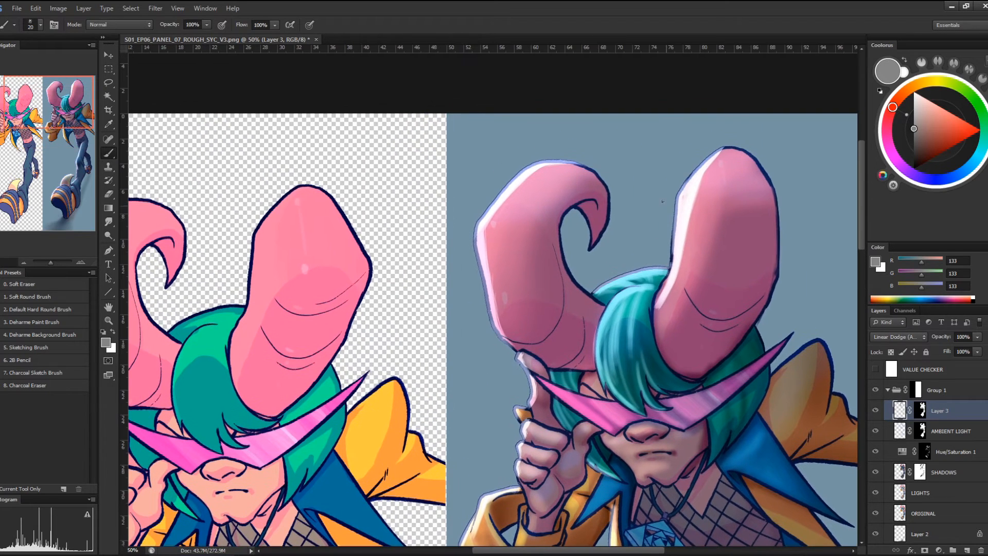
{"action": "left_click", "coordinate": [492, 224]}
{"action": "key", "text": "ctrl+z"}
{"action": "left_click_drag", "start_coordinate": [711, 186], "coordinate": [712, 188]}
{"action": "left_click_drag", "start_coordinate": [674, 237], "coordinate": [656, 312]}
Soften the highlights on the straight horn and the hair using the Soft Eraser preset at size 70
{"action": "mouse_move", "coordinate": [801, 393]}
{"action": "left_mouse_down"}
{"action": "mouse_move", "coordinate": [651, 213]}
{"action": "mouse_move", "coordinate": [689, 324]}
{"action": "mouse_move", "coordinate": [720, 369]}
{"action": "left_mouse_up"}
{"action": "key", "text": "ctrl+r"}
{"action": "left_click", "coordinate": [41, 296]}
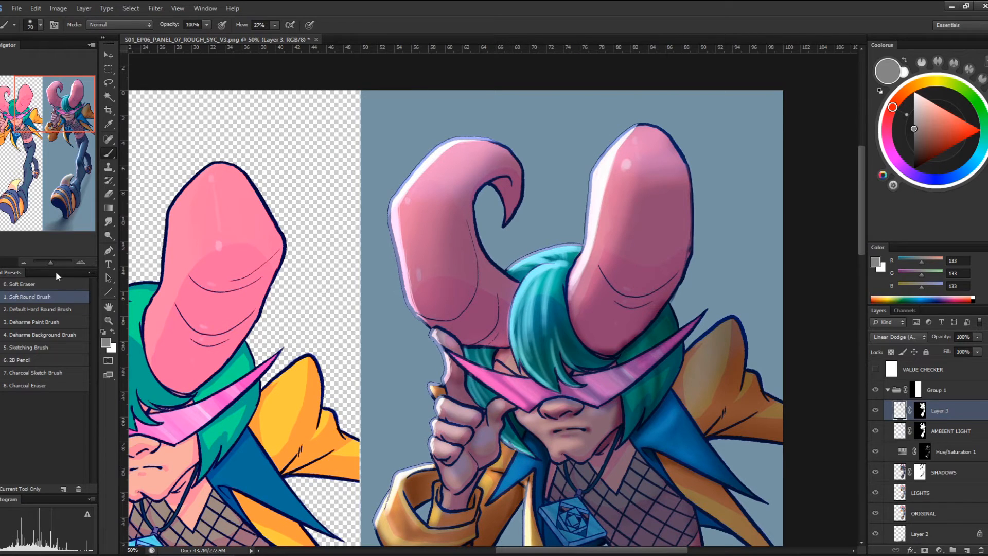
{"action": "left_click", "coordinate": [51, 284]}
{"action": "mouse_move", "coordinate": [625, 192]}
{"action": "left_mouse_down"}
{"action": "mouse_move", "coordinate": [618, 170]}
{"action": "mouse_move", "coordinate": [590, 260]}
{"action": "mouse_move", "coordinate": [614, 163]}
{"action": "mouse_move", "coordinate": [615, 210]}
{"action": "mouse_move", "coordinate": [613, 163]}
{"action": "mouse_move", "coordinate": [589, 272]}
{"action": "mouse_move", "coordinate": [580, 268]}
{"action": "mouse_move", "coordinate": [614, 157]}
{"action": "mouse_move", "coordinate": [601, 187]}
{"action": "mouse_move", "coordinate": [599, 238]}
{"action": "left_mouse_up"}
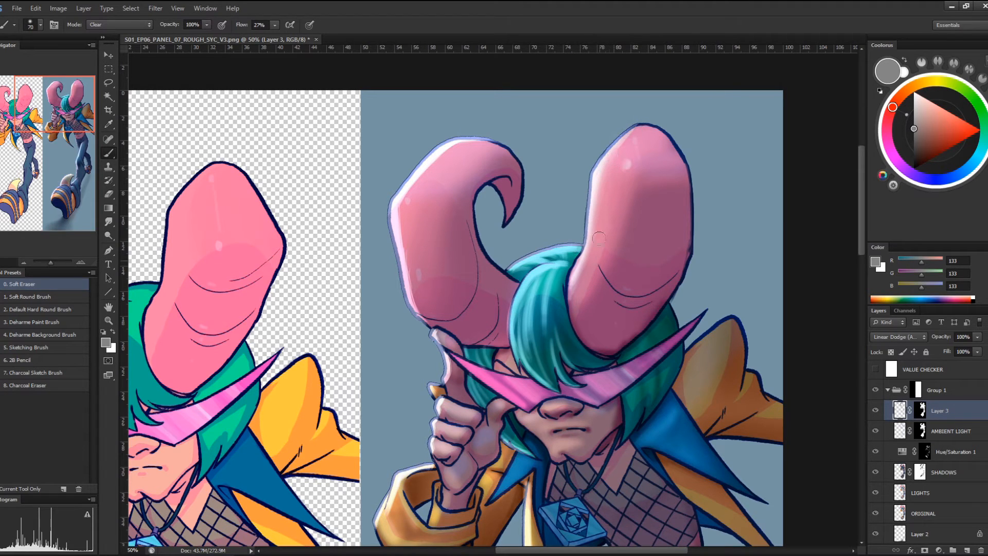
{"action": "key", "text": "ctrl+minus"}
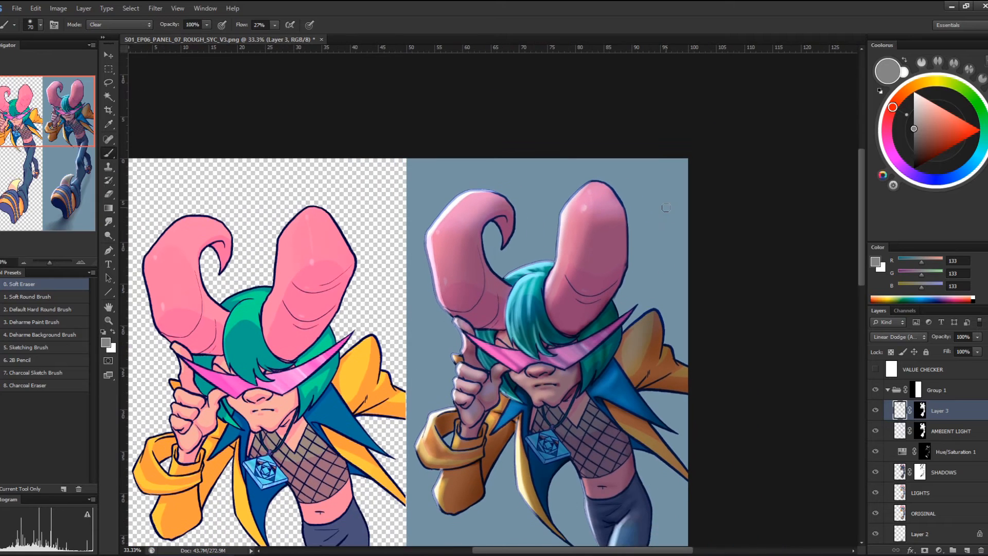
{"action": "mouse_move", "coordinate": [536, 294]}
{"action": "left_mouse_down"}
{"action": "mouse_move", "coordinate": [529, 335]}
{"action": "mouse_move", "coordinate": [519, 308]}
{"action": "mouse_move", "coordinate": [534, 277]}
{"action": "mouse_move", "coordinate": [526, 275]}
{"action": "mouse_move", "coordinate": [553, 259]}
{"action": "left_mouse_up"}
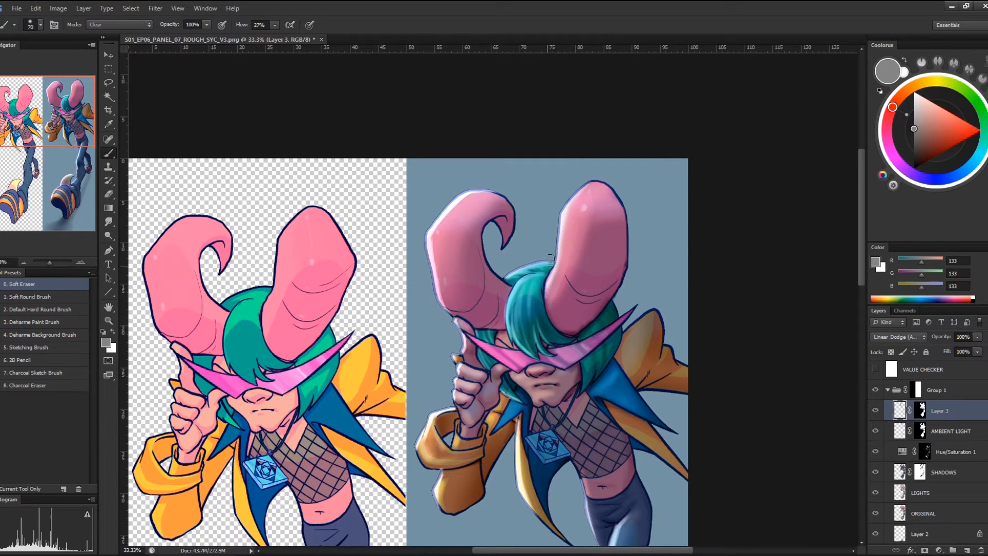
{"action": "mouse_move", "coordinate": [527, 314]}
{"action": "left_mouse_down"}
{"action": "mouse_move", "coordinate": [541, 329]}
{"action": "mouse_move", "coordinate": [529, 331]}
{"action": "mouse_move", "coordinate": [535, 338]}
{"action": "left_mouse_up"}
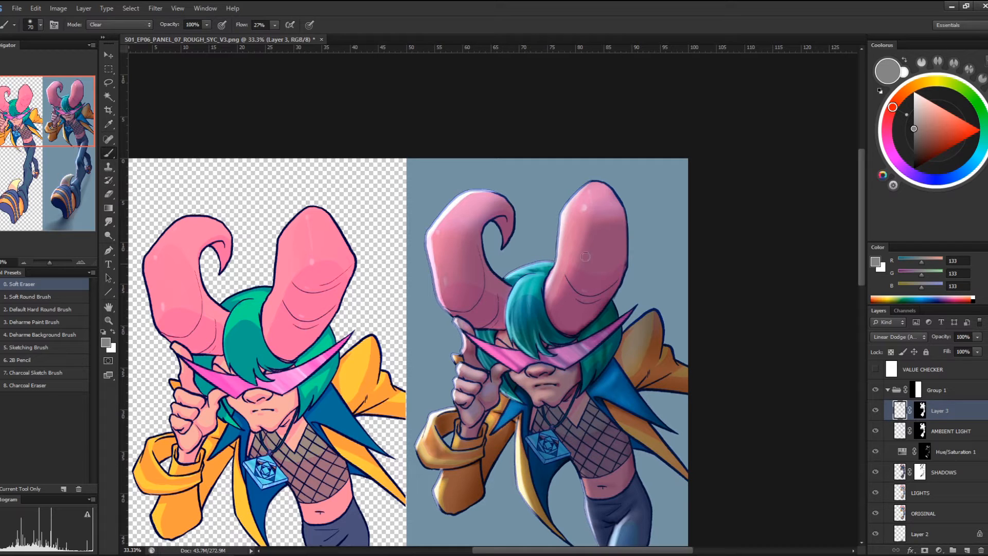
Switch to the Soft Round Brush preset, reduce its size to 25 and paint a highlight along the pink glasses beside the raised finger
{"action": "left_click", "coordinate": [55, 298]}
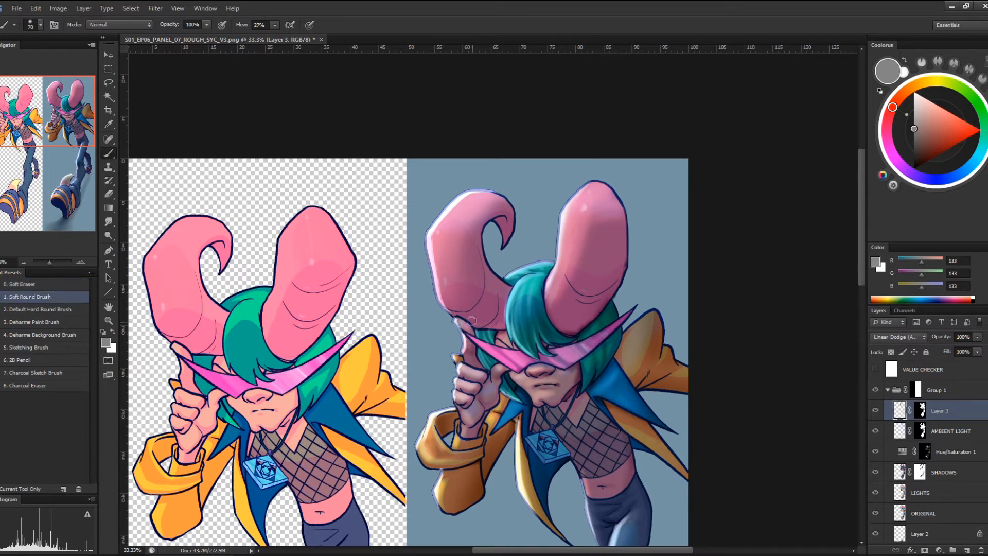
{"action": "key", "text": "bracketleft"}
{"action": "key", "text": "bracketleft"}
{"action": "key", "text": "bracketleft"}
{"action": "key", "text": "bracketleft"}
{"action": "key", "text": "bracketleft"}
{"action": "key", "text": "bracketleft"}
{"action": "key", "text": "bracketleft"}
{"action": "key", "text": "bracketleft"}
{"action": "key", "text": "bracketleft"}
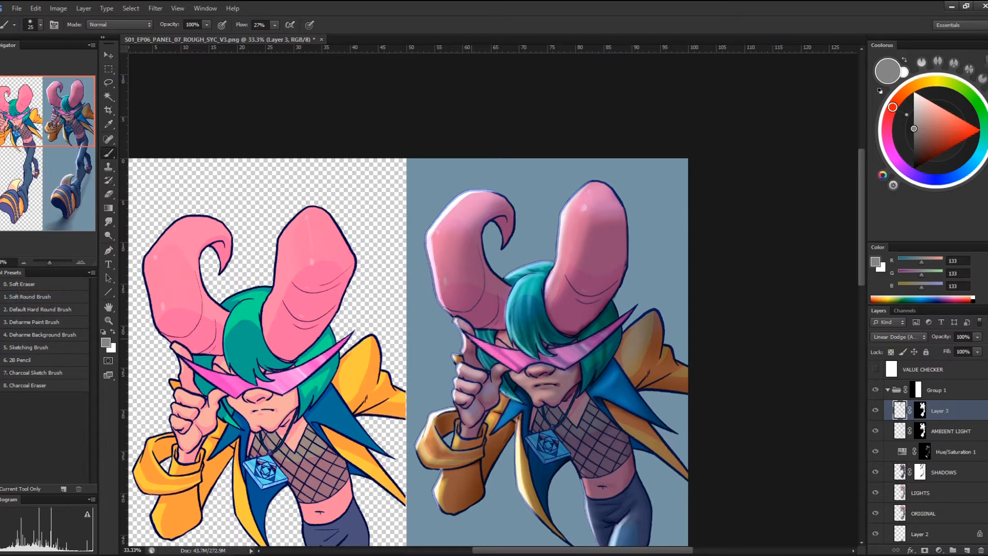
{"action": "left_click_drag", "start_coordinate": [465, 336], "coordinate": [505, 364]}
Paint soft highlights on the nose, chin, blue collar and hanging jacket flap with the soft brush at size 15
{"action": "left_click_drag", "start_coordinate": [579, 328], "coordinate": [572, 209]}
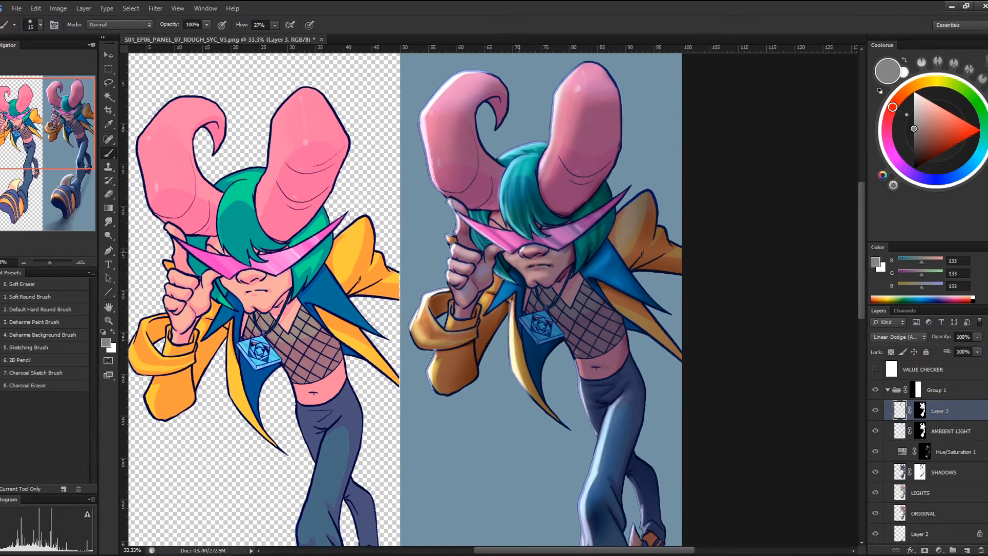
{"action": "left_click", "coordinate": [525, 249]}
{"action": "left_click_drag", "start_coordinate": [529, 281], "coordinate": [529, 288]}
{"action": "mouse_move", "coordinate": [505, 284]}
{"action": "left_mouse_down"}
{"action": "mouse_move", "coordinate": [487, 310]}
{"action": "mouse_move", "coordinate": [498, 305]}
{"action": "left_mouse_up"}
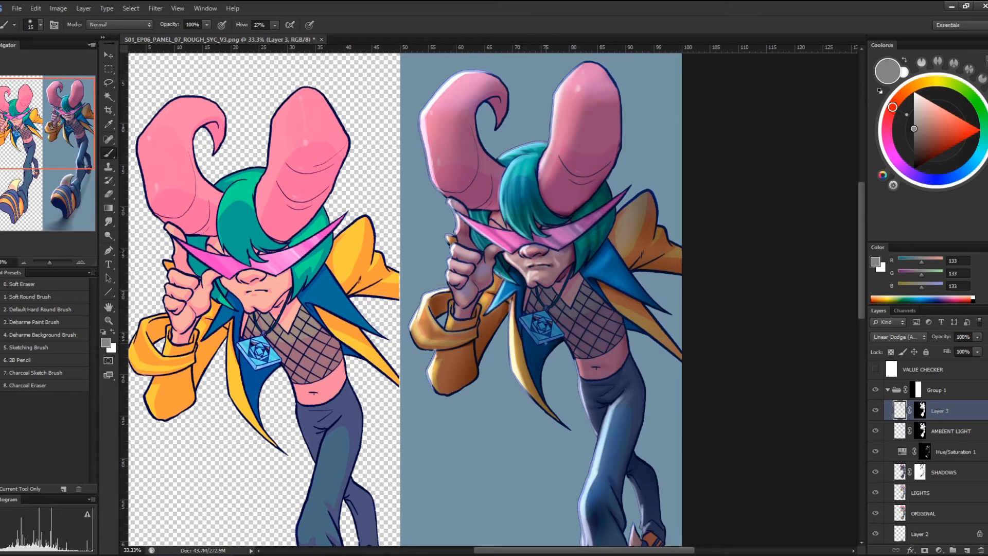
{"action": "left_click_drag", "start_coordinate": [580, 310], "coordinate": [611, 196]}
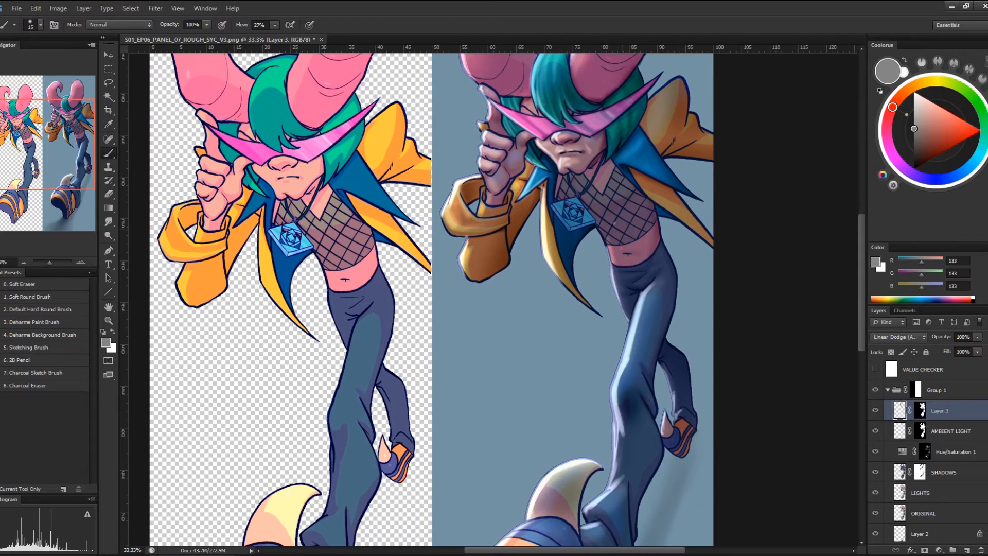
{"action": "left_click_drag", "start_coordinate": [555, 275], "coordinate": [575, 297]}
Enlarge the soft brush to size 40 and glaze highlights down the front leg from the thigh to the trouser cuff
{"action": "key", "text": "bracketright"}
{"action": "key", "text": "bracketright"}
{"action": "mouse_move", "coordinate": [643, 294]}
{"action": "left_mouse_down"}
{"action": "mouse_move", "coordinate": [618, 398]}
{"action": "mouse_move", "coordinate": [622, 376]}
{"action": "mouse_move", "coordinate": [628, 442]}
{"action": "left_mouse_up"}
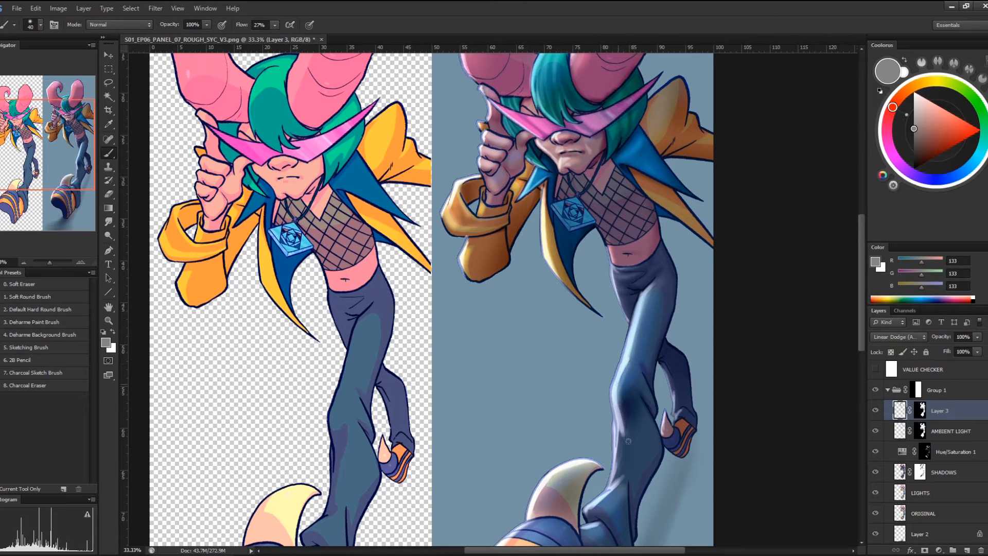
{"action": "left_click_drag", "start_coordinate": [621, 391], "coordinate": [618, 473]}
{"action": "left_click_drag", "start_coordinate": [619, 430], "coordinate": [616, 483]}
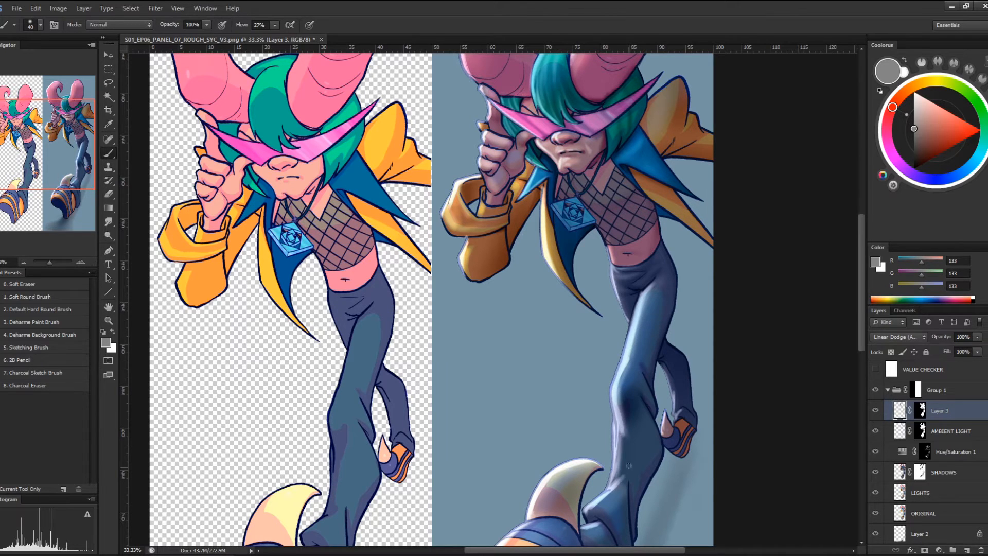
{"action": "scroll", "coordinate": [672, 395], "scroll_direction": "down", "scroll_amount": 5}
{"action": "left_click_drag", "start_coordinate": [625, 335], "coordinate": [603, 369]}
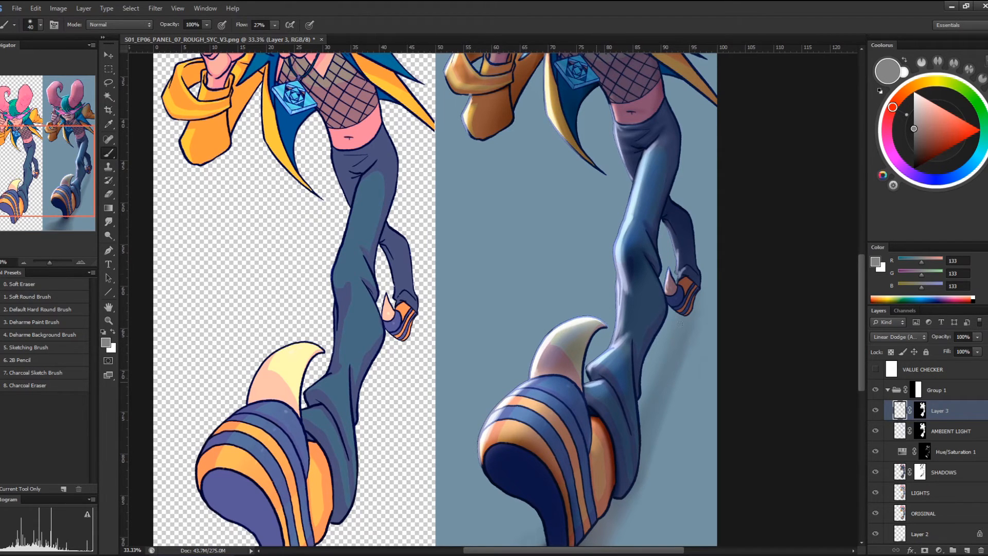
Paint soft highlights on the back leg, far yellow sleeve and front shoe, raising the brush size to 60
{"action": "scroll", "coordinate": [702, 239], "scroll_direction": "up", "scroll_amount": 3}
{"action": "left_click_drag", "start_coordinate": [637, 287], "coordinate": [651, 340]}
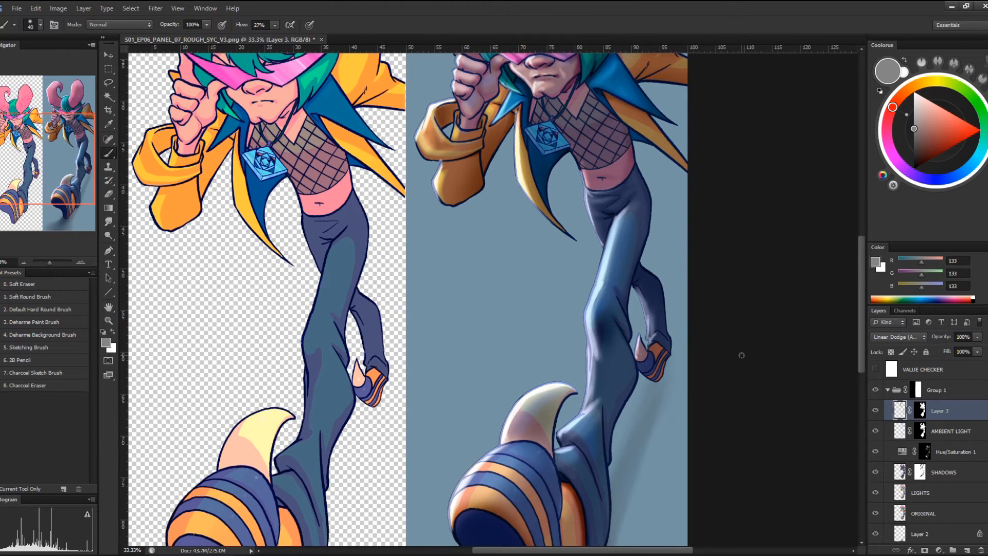
{"action": "key", "text": "ctrl+minus"}
{"action": "key", "text": "ctrl+minus"}
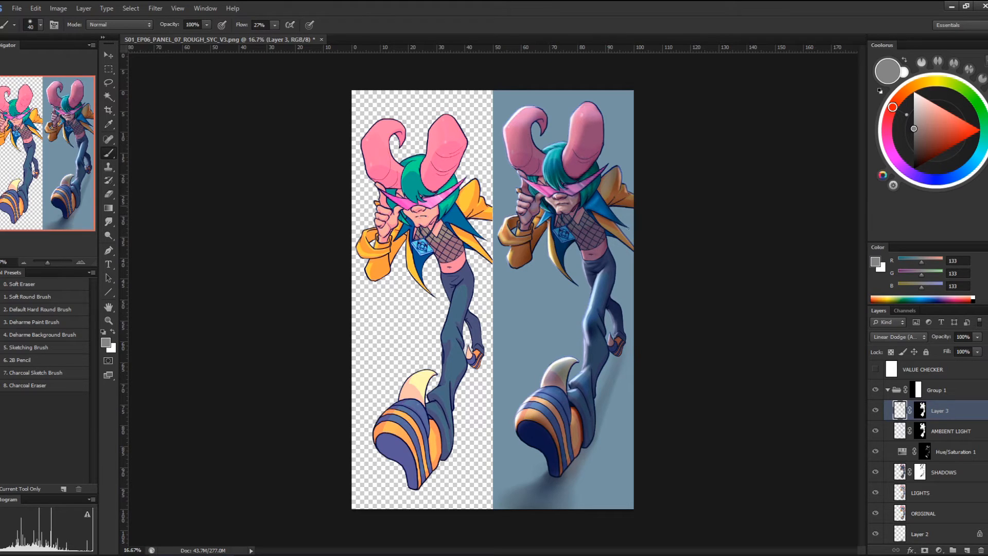
{"action": "mouse_move", "coordinate": [627, 227]}
{"action": "left_mouse_down"}
{"action": "mouse_move", "coordinate": [603, 198]}
{"action": "mouse_move", "coordinate": [614, 216]}
{"action": "left_mouse_up"}
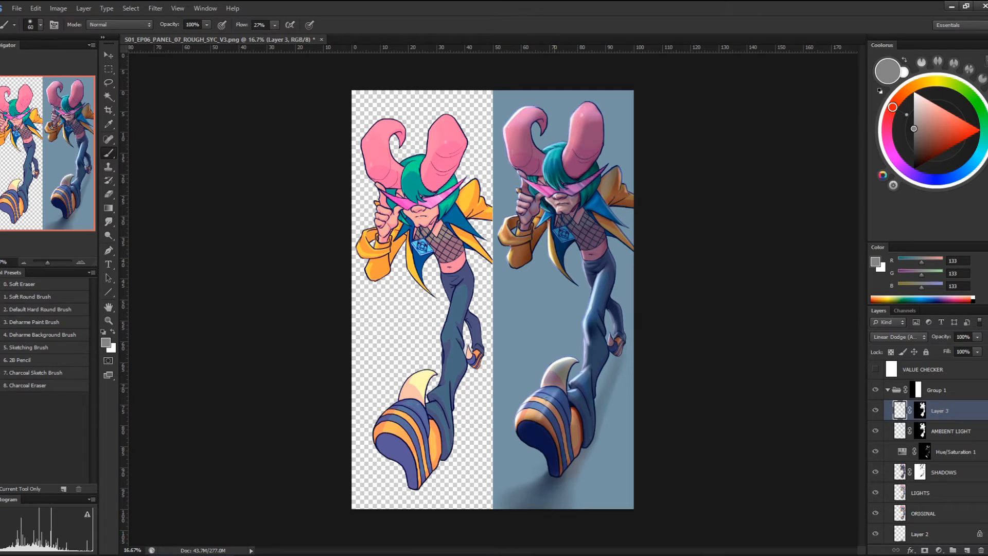
{"action": "mouse_move", "coordinate": [555, 399]}
{"action": "left_mouse_down"}
{"action": "mouse_move", "coordinate": [535, 421]}
{"action": "mouse_move", "coordinate": [556, 443]}
{"action": "left_mouse_up"}
Add a new layer above Layer 3 and copy Layer 3's mask onto it
{"action": "left_click", "coordinate": [968, 550]}
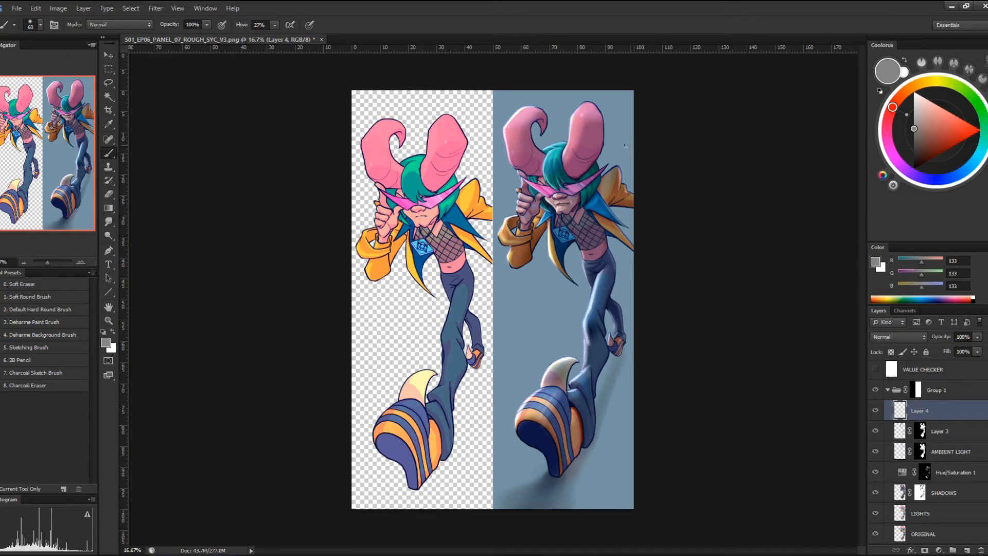
{"action": "left_click_drag", "start_coordinate": [921, 431], "coordinate": [921, 411]}
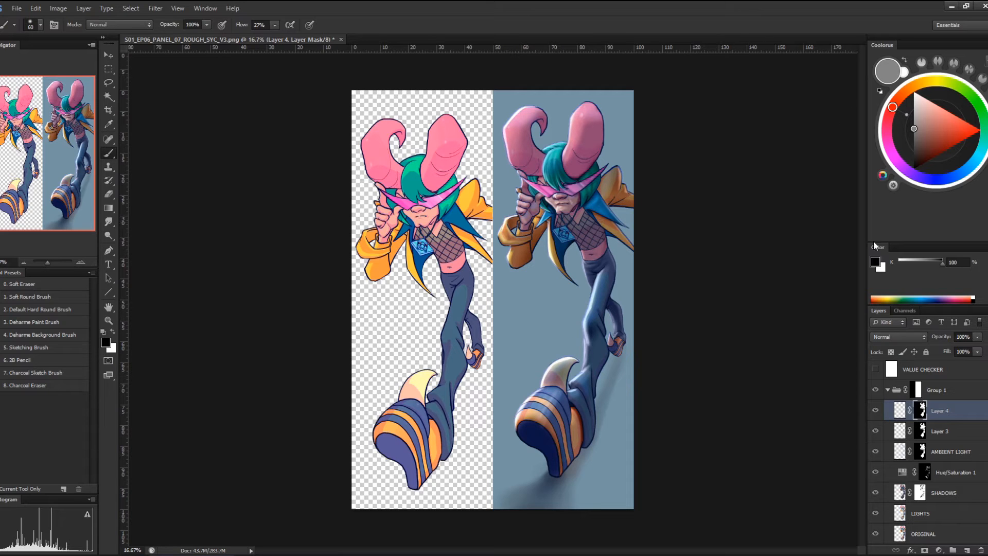
Set the blend mode of Layer 4 to Overlay, with the layer itself active instead of its mask
{"action": "left_click", "coordinate": [901, 410]}
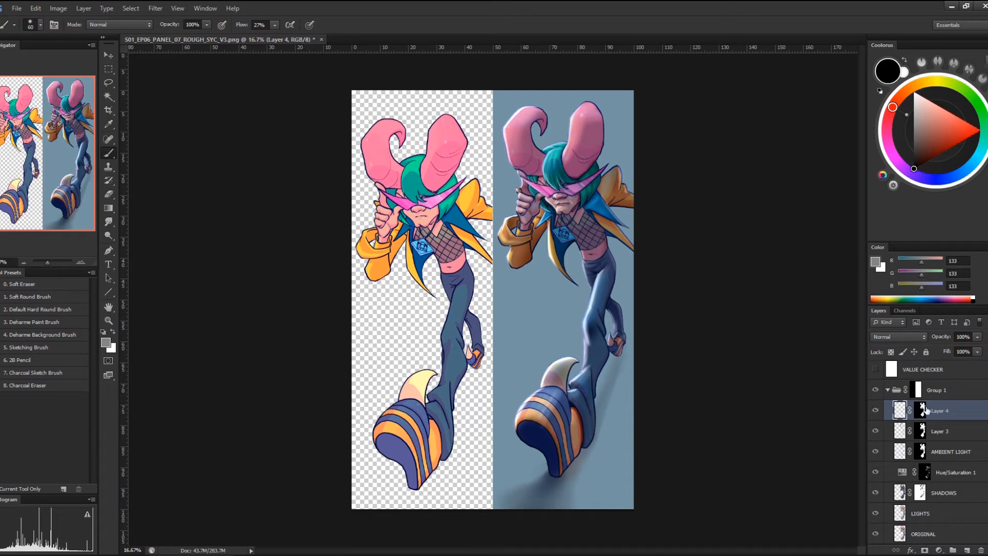
{"action": "left_click", "coordinate": [891, 336]}
{"action": "left_click", "coordinate": [881, 192]}
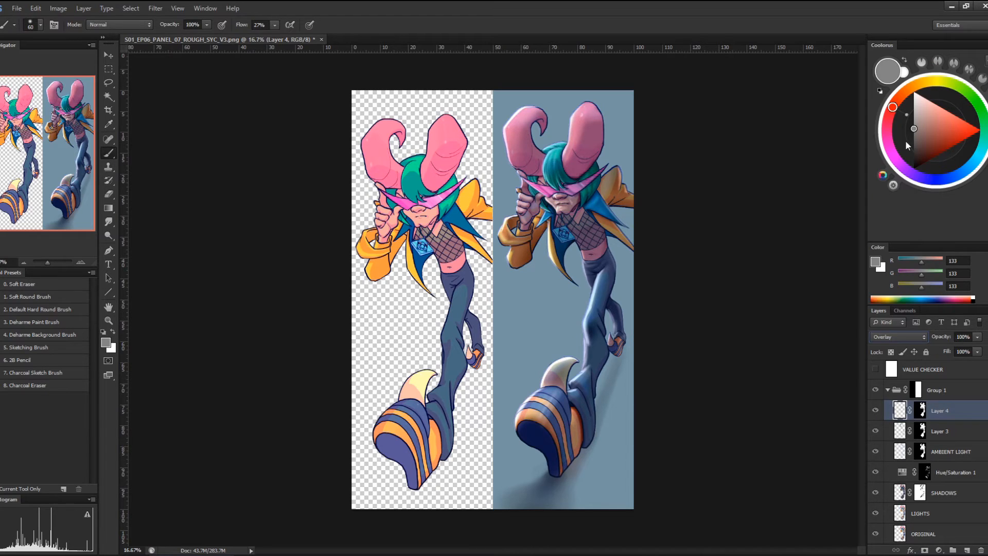
Pick a saturated orange, enlarge the soft brush to size 125 and glaze it over the shaded parts of the yellow jacket sleeves
{"action": "left_click", "coordinate": [911, 91]}
{"action": "left_click", "coordinate": [910, 90]}
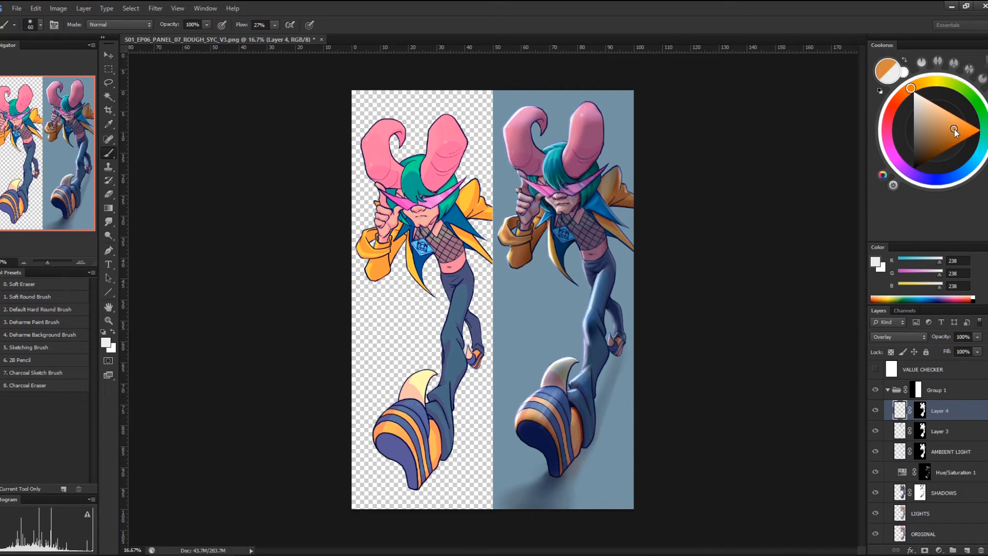
{"action": "left_click_drag", "start_coordinate": [954, 128], "coordinate": [961, 132]}
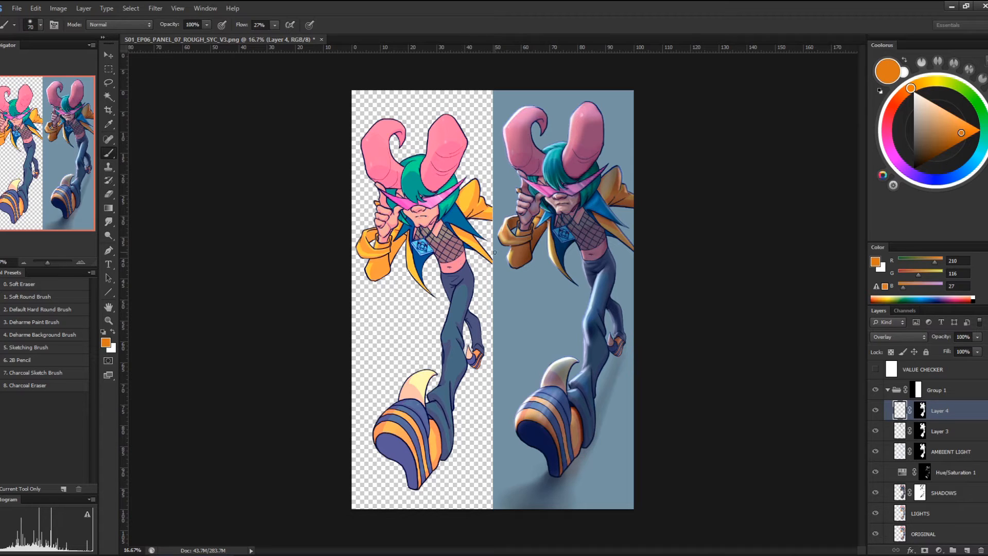
{"action": "key", "text": "bracketright"}
{"action": "key", "text": "bracketright"}
{"action": "key", "text": "bracketright"}
{"action": "key", "text": "bracketright"}
{"action": "key", "text": "bracketright"}
{"action": "left_click_drag", "start_coordinate": [532, 256], "coordinate": [521, 265]}
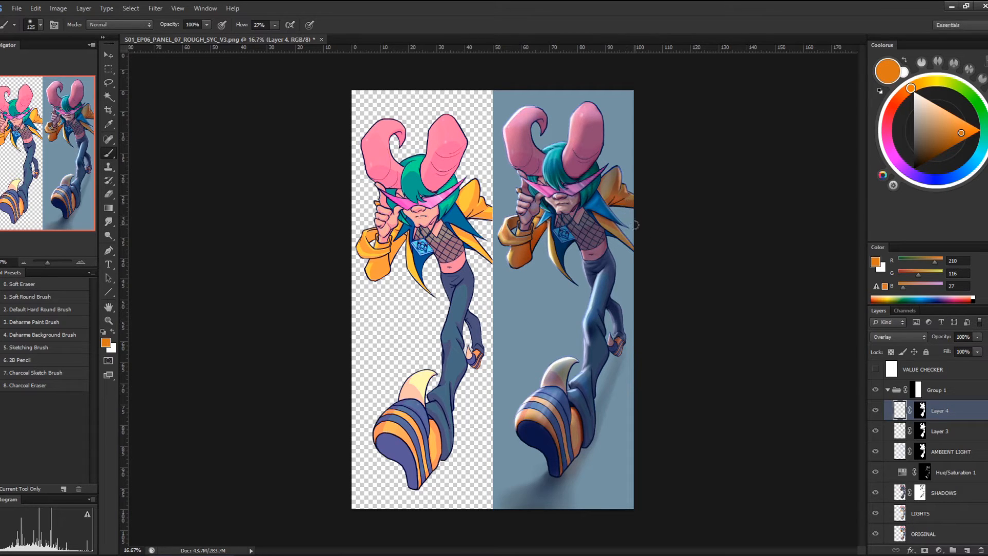
{"action": "left_click_drag", "start_coordinate": [612, 201], "coordinate": [631, 206]}
{"action": "mouse_move", "coordinate": [539, 213]}
{"action": "left_mouse_down"}
{"action": "mouse_move", "coordinate": [524, 232]}
{"action": "mouse_move", "coordinate": [515, 221]}
{"action": "left_mouse_up"}
Reduce the brush to size 45, pick a pinkish red and glaze it over the pointed glasses
{"action": "key", "text": "bracketleft"}
{"action": "key", "text": "bracketleft"}
{"action": "key", "text": "bracketleft"}
{"action": "left_click", "coordinate": [887, 123]}
{"action": "left_click_drag", "start_coordinate": [889, 125], "coordinate": [888, 127]}
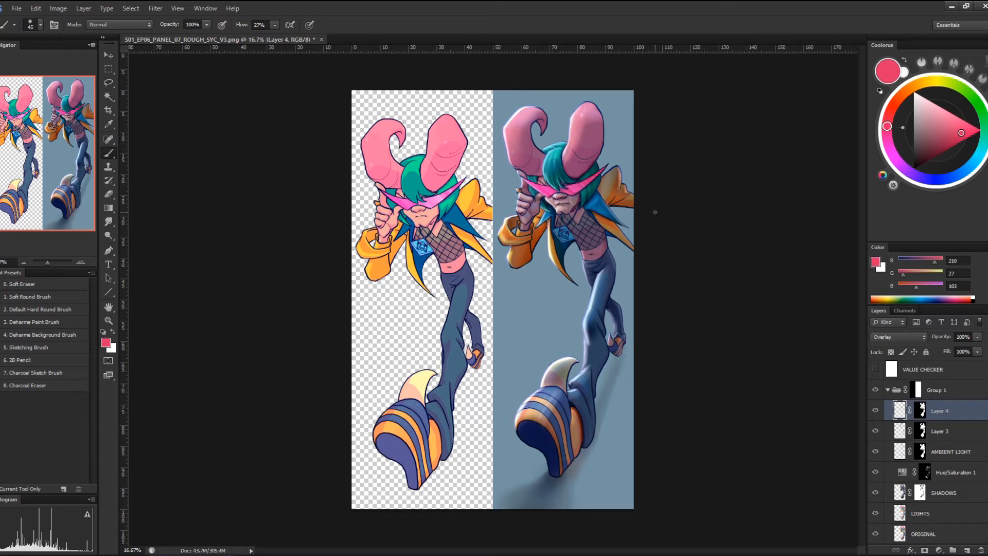
Pick a bright cyan, enlarge the brush to size 300 and glaze a glow over the chest pendant
{"action": "left_click_drag", "start_coordinate": [920, 164], "coordinate": [972, 148]}
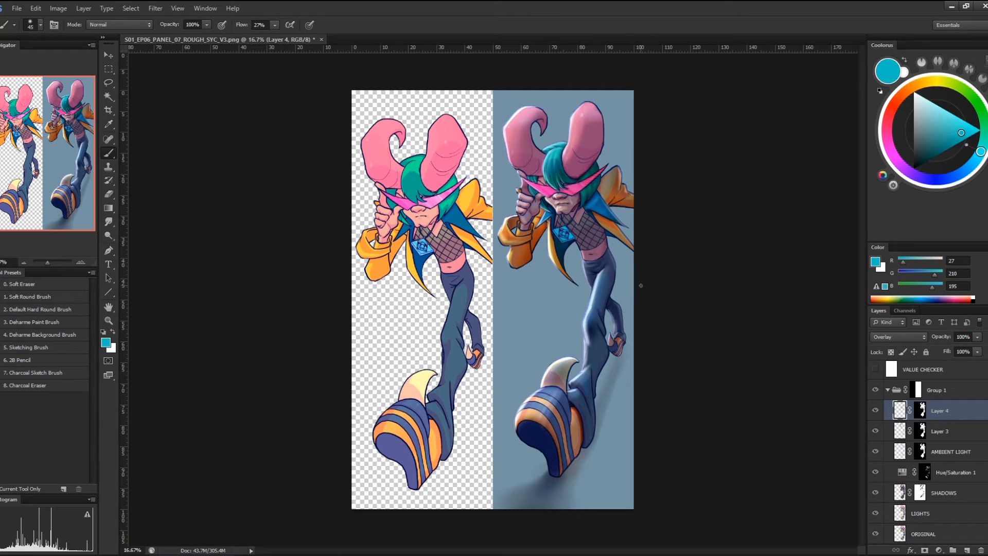
{"action": "key", "text": "bracketright"}
{"action": "key", "text": "bracketright"}
{"action": "key", "text": "bracketright"}
{"action": "key", "text": "bracketright"}
{"action": "key", "text": "bracketright"}
{"action": "key", "text": "bracketright"}
{"action": "key", "text": "bracketright"}
{"action": "key", "text": "bracketright"}
{"action": "key", "text": "bracketright"}
{"action": "left_click_drag", "start_coordinate": [564, 233], "coordinate": [567, 232]}
Sample the hot pink of the glasses as the painting color
{"action": "left_click", "coordinate": [555, 188], "text": "alt"}
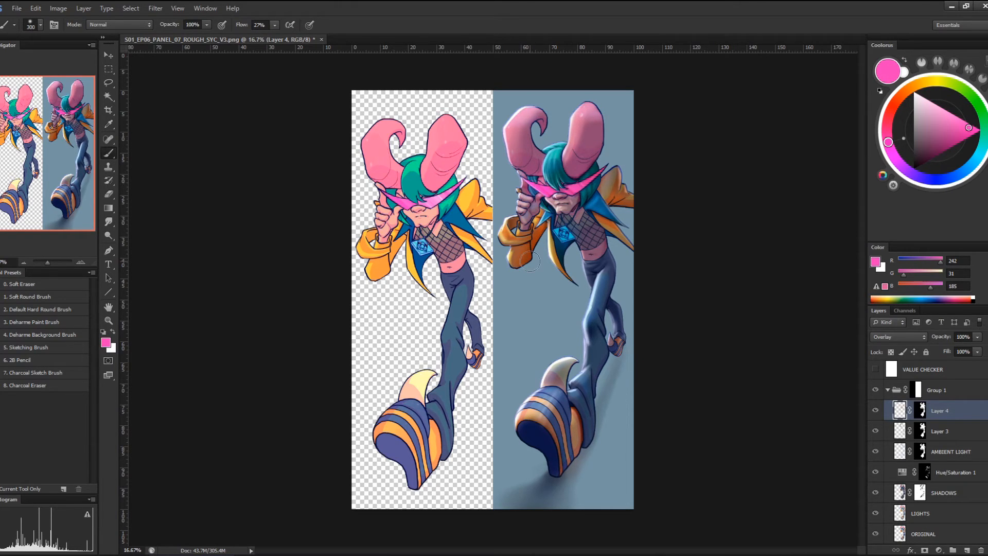
{"action": "key", "text": "ctrl+plus"}
{"action": "key", "text": "ctrl+plus"}
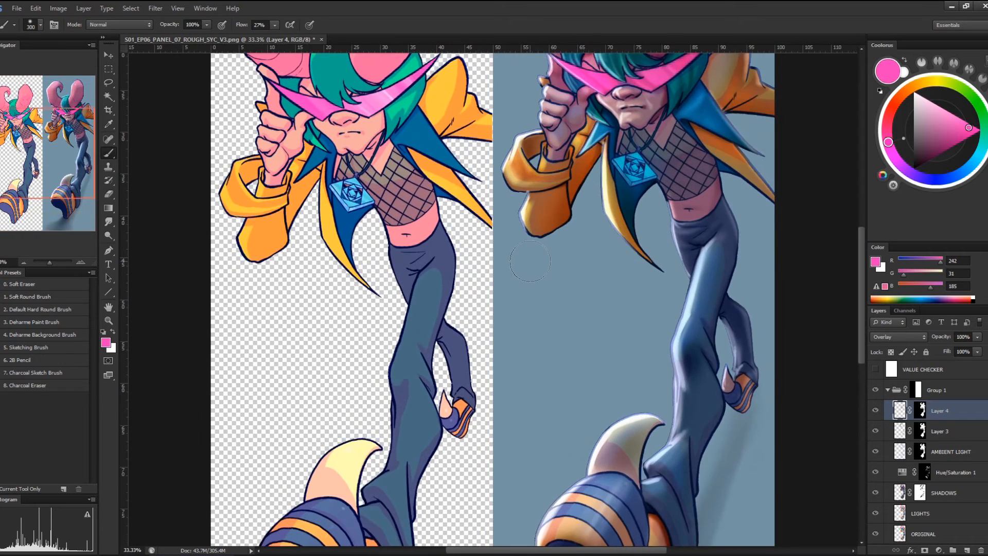
{"action": "left_click_drag", "start_coordinate": [725, 93], "coordinate": [508, 374]}
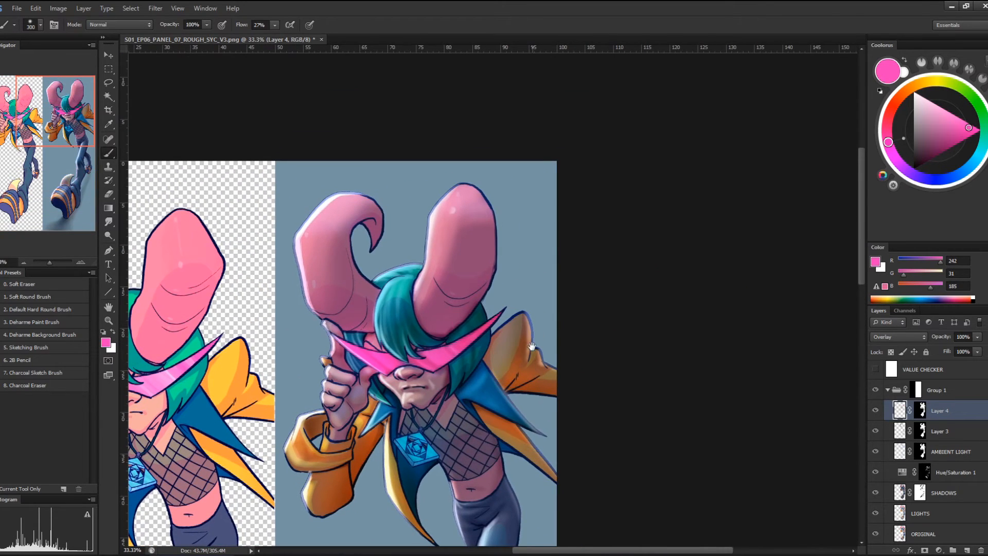
{"action": "left_click_drag", "start_coordinate": [438, 334], "coordinate": [484, 218]}
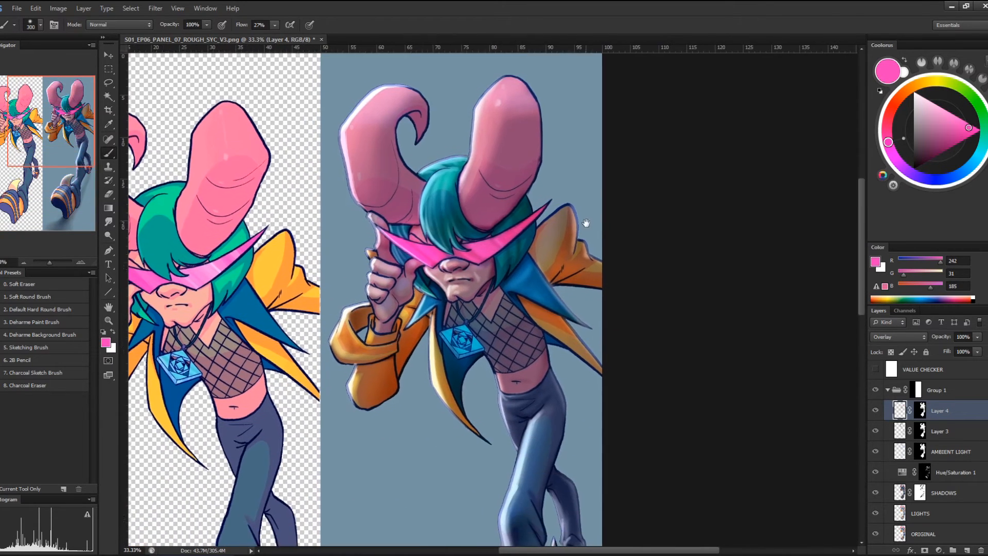
Sample the dark blue of the jacket collar and reduce the brush to size 45
{"action": "left_click", "coordinate": [446, 299], "text": "alt"}
{"action": "key", "text": "bracketleft"}
{"action": "key", "text": "bracketleft"}
{"action": "key", "text": "bracketleft"}
{"action": "key", "text": "bracketleft"}
{"action": "key", "text": "bracketleft"}
{"action": "key", "text": "bracketleft"}
{"action": "key", "text": "bracketleft"}
{"action": "key", "text": "bracketleft"}
{"action": "key", "text": "bracketleft"}
{"action": "key", "text": "bracketleft"}
{"action": "key", "text": "bracketleft"}
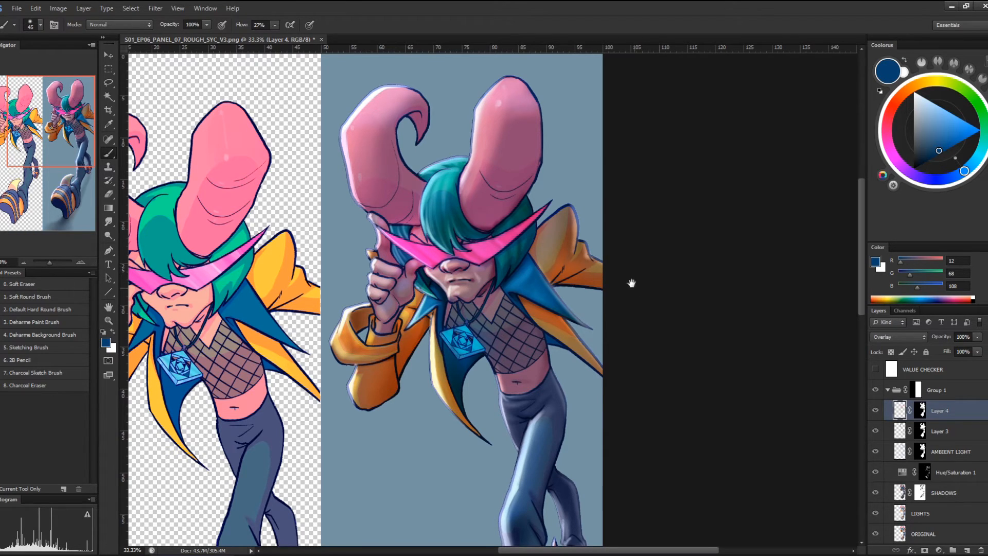
Sample the front shoe's brownish orange, make it more vivid and glaze it over the shoe's orange stripes with a size 175 brush
{"action": "left_click_drag", "start_coordinate": [631, 280], "coordinate": [629, 188]}
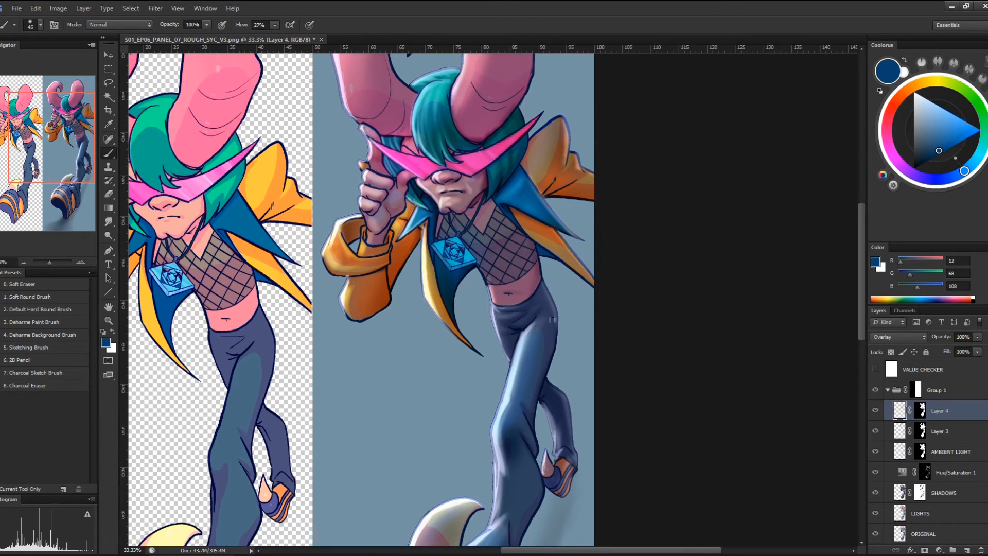
{"action": "left_click_drag", "start_coordinate": [594, 361], "coordinate": [597, 187]}
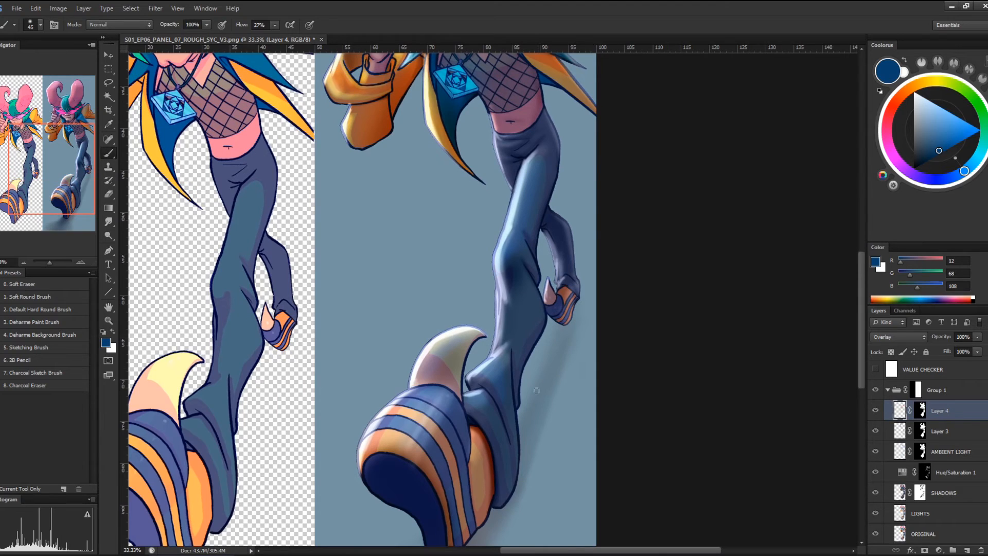
{"action": "left_click_drag", "start_coordinate": [547, 354], "coordinate": [656, 214]}
{"action": "left_click", "coordinate": [580, 330], "text": "alt"}
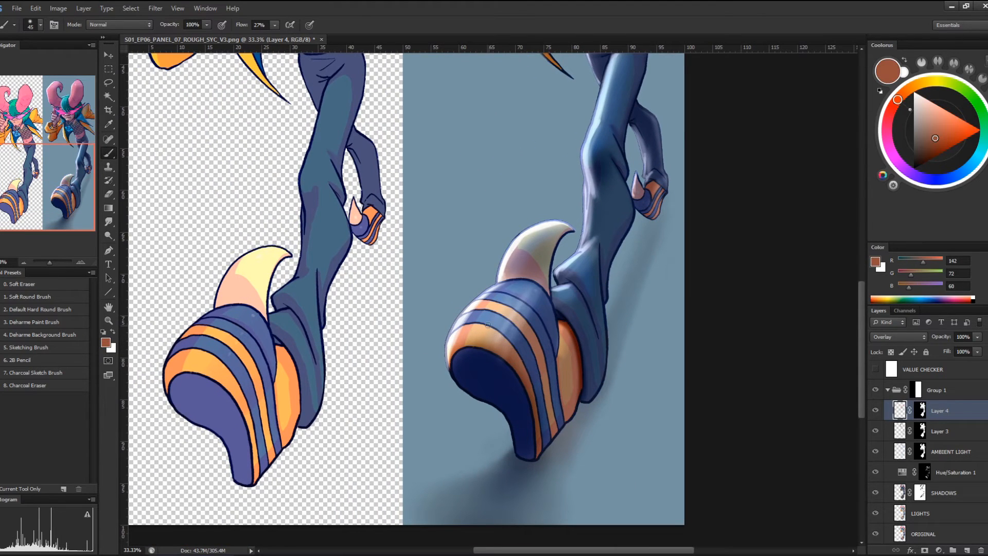
{"action": "key", "text": "bracketright"}
{"action": "key", "text": "bracketright"}
{"action": "key", "text": "bracketright"}
{"action": "key", "text": "bracketright"}
{"action": "key", "text": "bracketright"}
{"action": "key", "text": "bracketright"}
{"action": "key", "text": "bracketright"}
{"action": "left_click", "coordinate": [962, 133]}
{"action": "left_click_drag", "start_coordinate": [964, 135], "coordinate": [958, 124]}
{"action": "left_click_drag", "start_coordinate": [899, 99], "coordinate": [903, 94]}
{"action": "mouse_move", "coordinate": [511, 354]}
{"action": "left_mouse_down"}
{"action": "mouse_move", "coordinate": [538, 354]}
{"action": "mouse_move", "coordinate": [551, 410]}
{"action": "mouse_move", "coordinate": [564, 388]}
{"action": "mouse_move", "coordinate": [566, 402]}
{"action": "mouse_move", "coordinate": [568, 380]}
{"action": "mouse_move", "coordinate": [534, 382]}
{"action": "mouse_move", "coordinate": [551, 463]}
{"action": "mouse_move", "coordinate": [466, 322]}
{"action": "mouse_move", "coordinate": [475, 314]}
{"action": "mouse_move", "coordinate": [472, 375]}
{"action": "mouse_move", "coordinate": [562, 380]}
{"action": "mouse_move", "coordinate": [595, 363]}
{"action": "left_mouse_up"}
Sample the front shoe's dark blue, brighten it to a saturated blue and glaze it over the blue stripes and sole
{"action": "left_click", "coordinate": [544, 311], "text": "alt"}
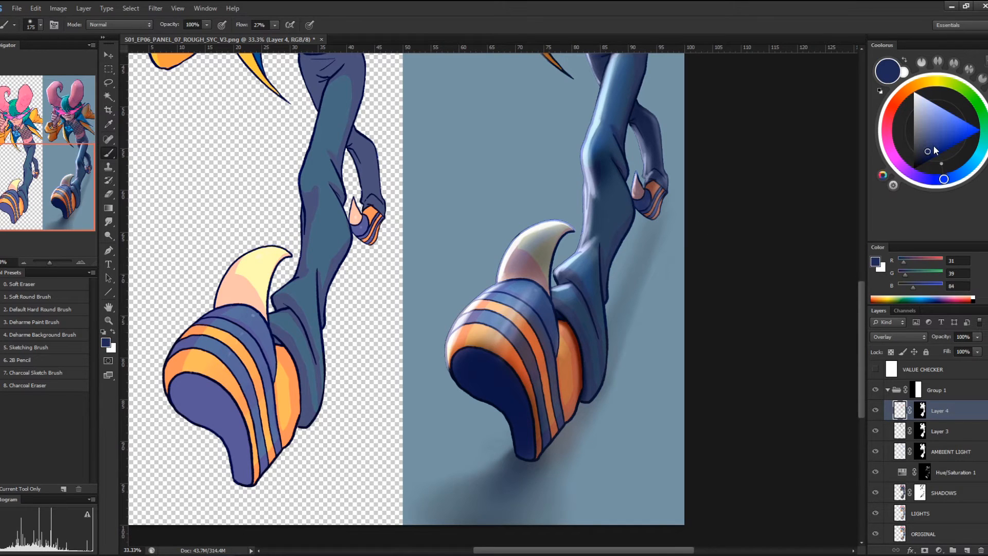
{"action": "mouse_move", "coordinate": [544, 311]}
{"action": "left_mouse_down"}
{"action": "mouse_move", "coordinate": [543, 337]}
{"action": "mouse_move", "coordinate": [522, 366]}
{"action": "left_mouse_up"}
{"action": "key", "text": "ctrl+minus"}
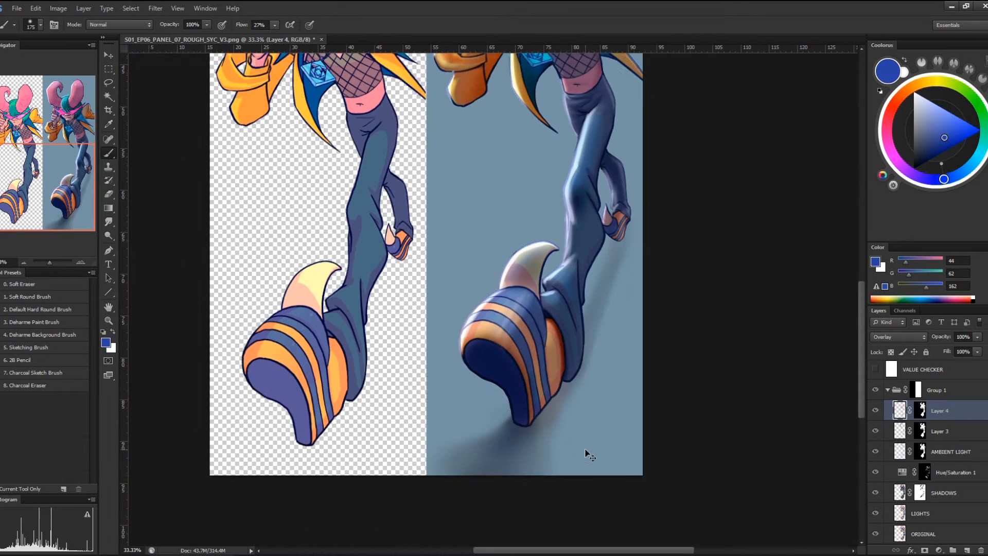
Sample the trouser blue, reduce the brush to size 80 and glaze the color over the front trouser leg
{"action": "scroll", "coordinate": [717, 276], "scroll_direction": "up", "scroll_amount": 3}
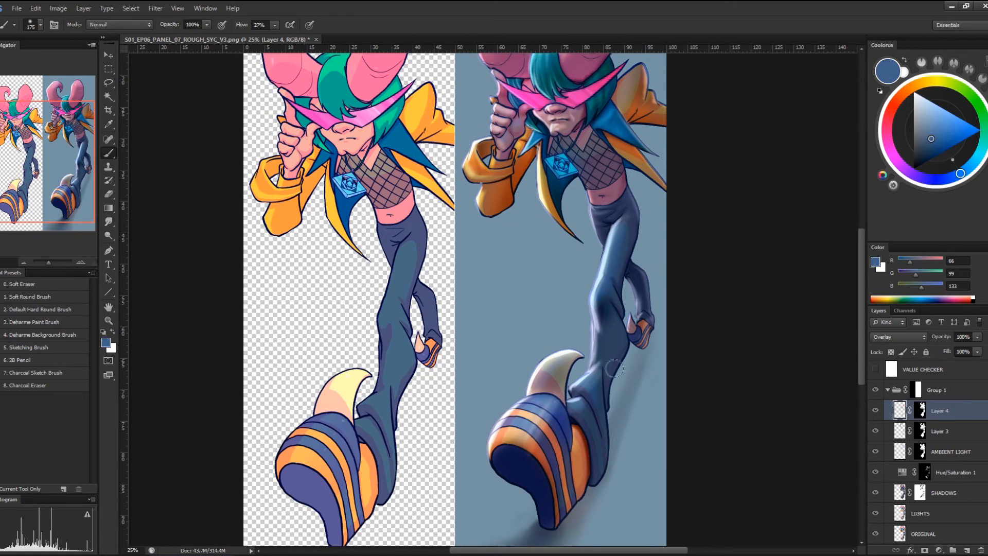
{"action": "left_click", "coordinate": [592, 381], "text": "alt"}
{"action": "key", "text": "bracketleft"}
{"action": "key", "text": "bracketleft"}
{"action": "key", "text": "bracketleft"}
{"action": "key", "text": "bracketleft"}
{"action": "key", "text": "bracketleft"}
{"action": "left_click_drag", "start_coordinate": [598, 214], "coordinate": [577, 301]}
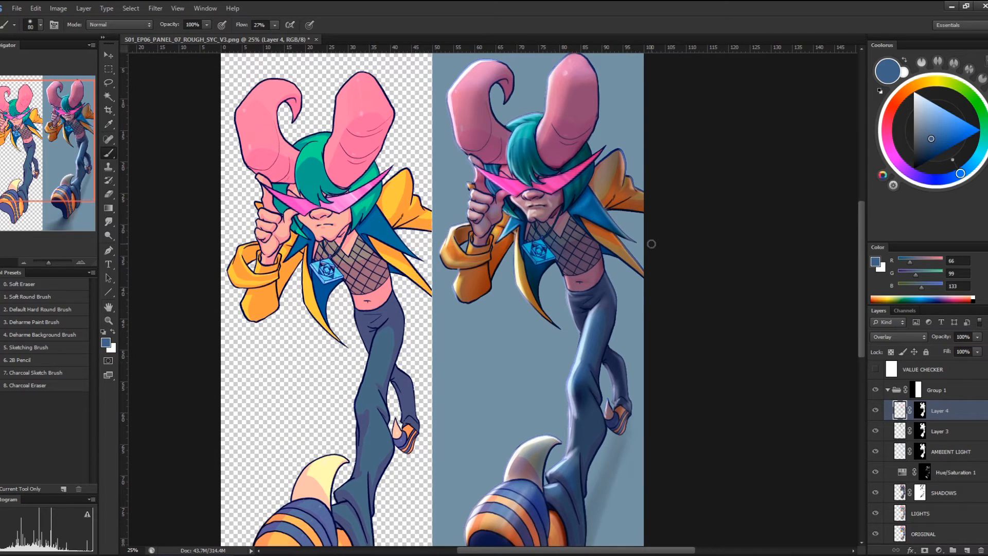
Glaze the glasses with sampled hot pink and the hair with sampled teal
{"action": "left_click", "coordinate": [569, 163], "text": "alt"}
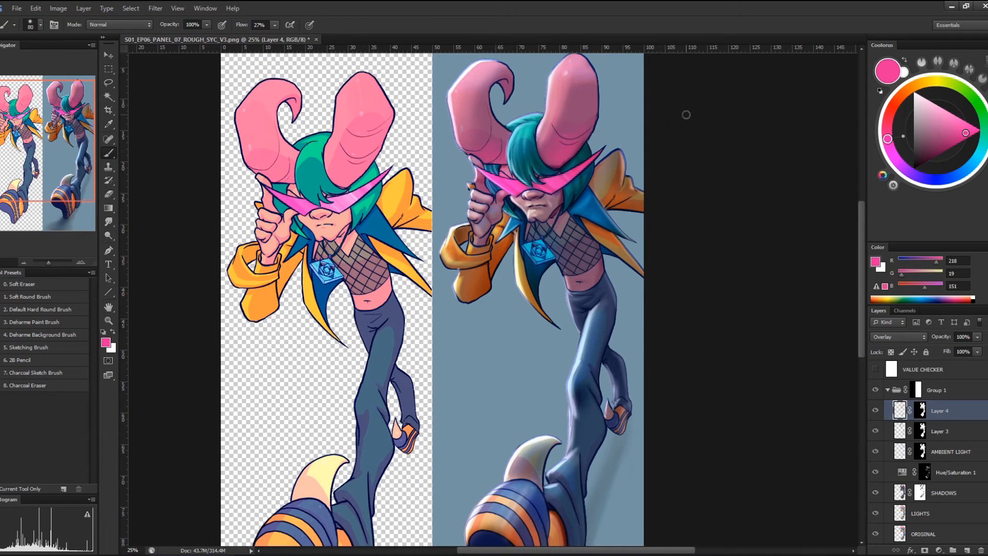
{"action": "left_click", "coordinate": [532, 132], "text": "alt"}
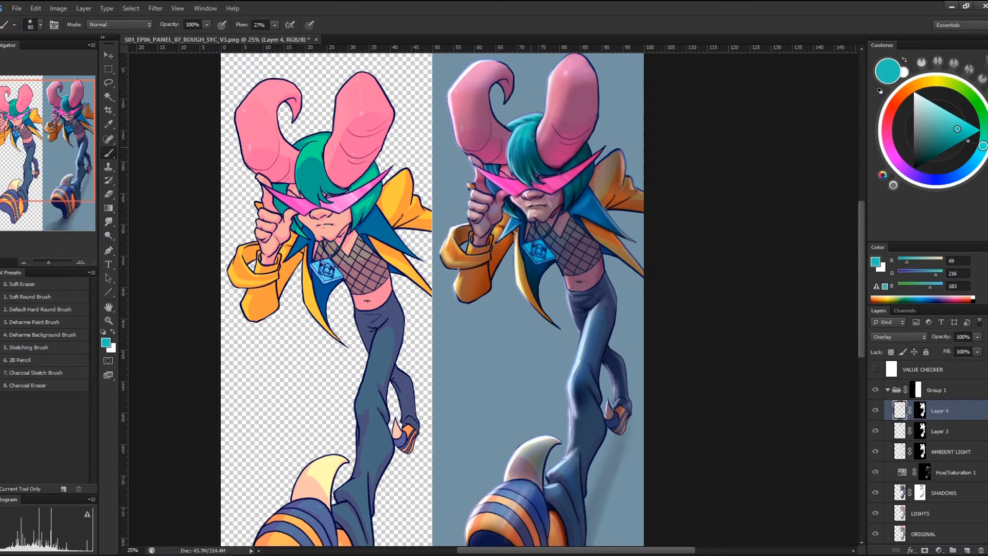
{"action": "left_click_drag", "start_coordinate": [517, 151], "coordinate": [527, 169]}
Add a Color Balance adjustment layer above Layer 4
{"action": "left_click", "coordinate": [941, 551]}
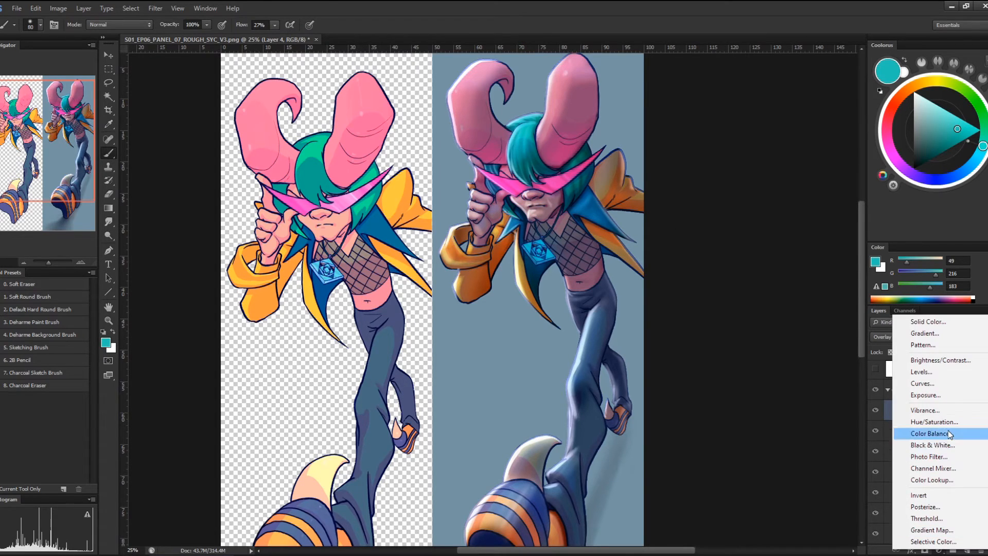
{"action": "left_click", "coordinate": [887, 433]}
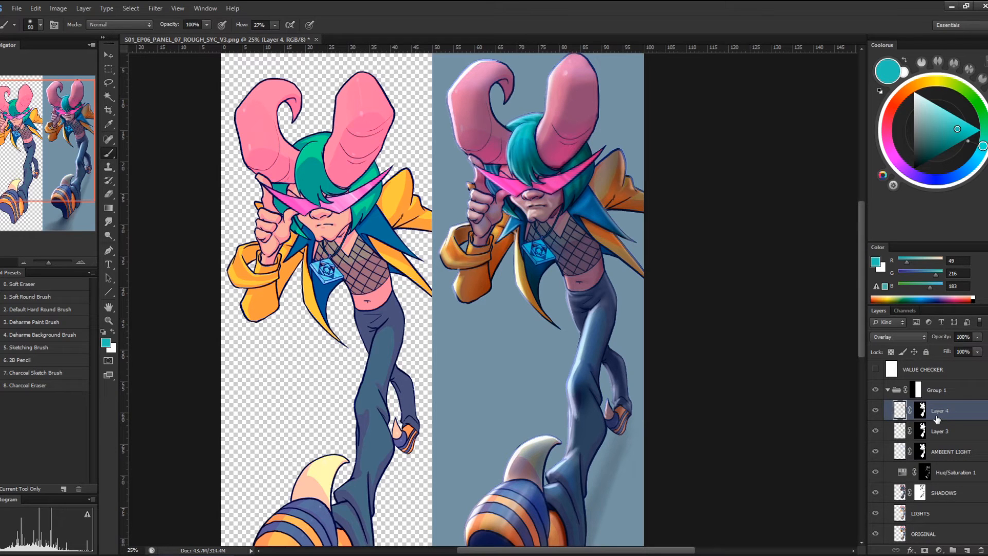
{"action": "left_click", "coordinate": [939, 549]}
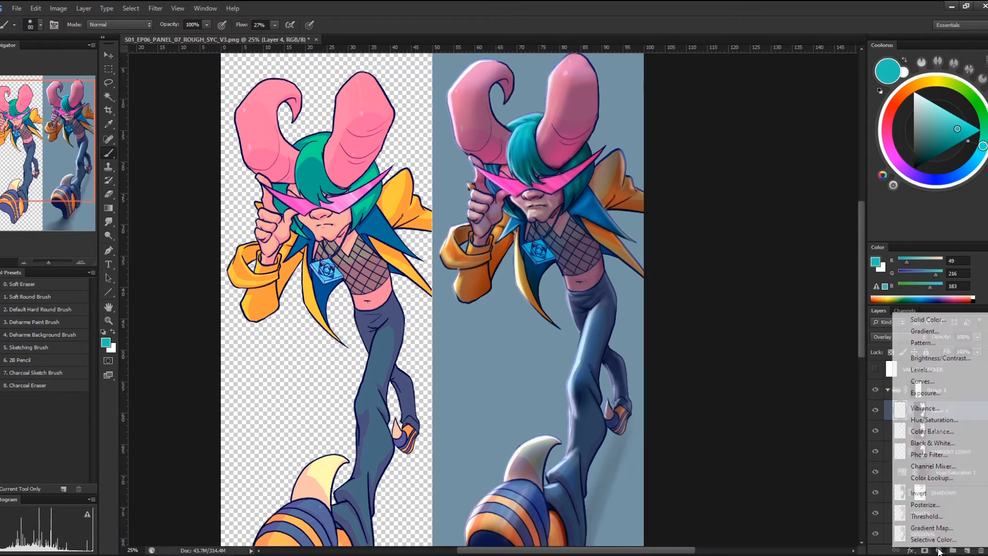
{"action": "left_click", "coordinate": [961, 431]}
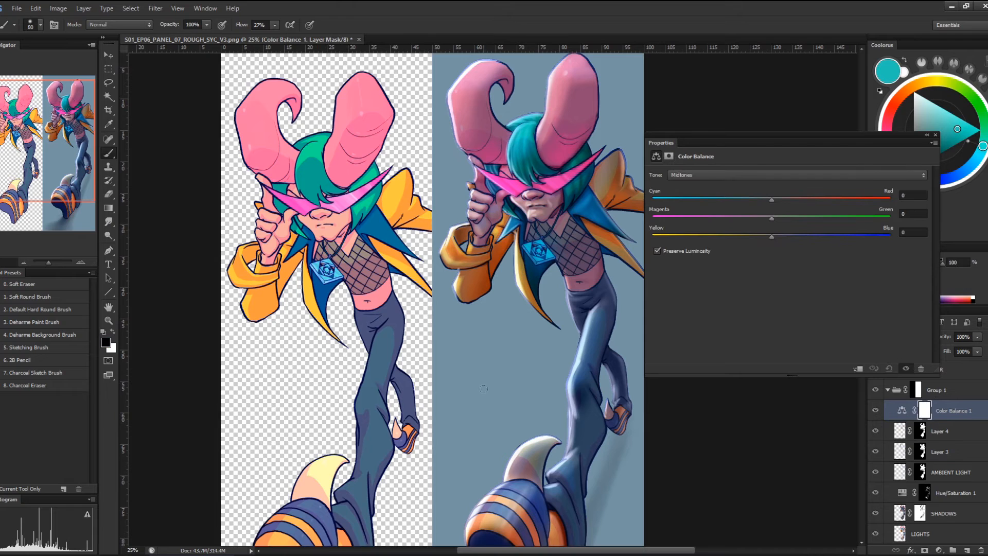
Set the Color Balance shadows to +6 Cyan-Red, -1 Magenta-Green and 0 Yellow-Blue
{"action": "left_click", "coordinate": [735, 178]}
{"action": "left_click", "coordinate": [741, 185]}
{"action": "mouse_move", "coordinate": [775, 199]}
{"action": "left_mouse_down"}
{"action": "mouse_move", "coordinate": [827, 202]}
{"action": "mouse_move", "coordinate": [718, 199]}
{"action": "mouse_move", "coordinate": [848, 194]}
{"action": "mouse_move", "coordinate": [734, 199]}
{"action": "mouse_move", "coordinate": [798, 198]}
{"action": "mouse_move", "coordinate": [737, 217]}
{"action": "mouse_move", "coordinate": [743, 204]}
{"action": "mouse_move", "coordinate": [706, 201]}
{"action": "mouse_move", "coordinate": [778, 198]}
{"action": "mouse_move", "coordinate": [801, 217]}
{"action": "mouse_move", "coordinate": [764, 217]}
{"action": "left_mouse_up"}
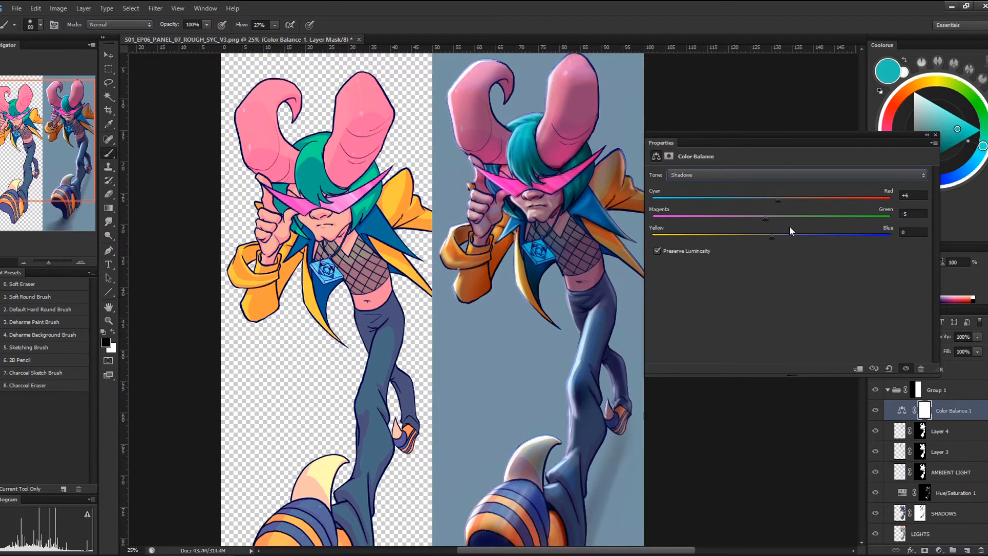
{"action": "mouse_move", "coordinate": [774, 218]}
{"action": "left_mouse_down"}
{"action": "mouse_move", "coordinate": [799, 234]}
{"action": "mouse_move", "coordinate": [765, 235]}
{"action": "mouse_move", "coordinate": [774, 234]}
{"action": "left_mouse_up"}
{"action": "left_click_drag", "start_coordinate": [771, 242], "coordinate": [737, 235]}
{"action": "left_click_drag", "start_coordinate": [800, 237], "coordinate": [753, 236]}
{"action": "left_click", "coordinate": [918, 233]}
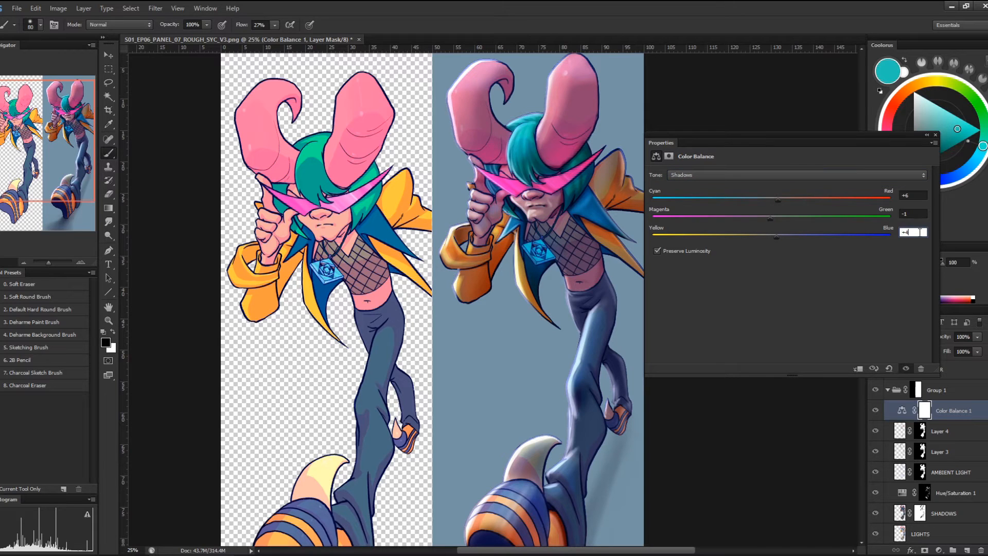
Adjust the Color Balance midtones, with Magenta-Green at -4 and Yellow-Blue at -12
{"action": "left_click", "coordinate": [824, 175]}
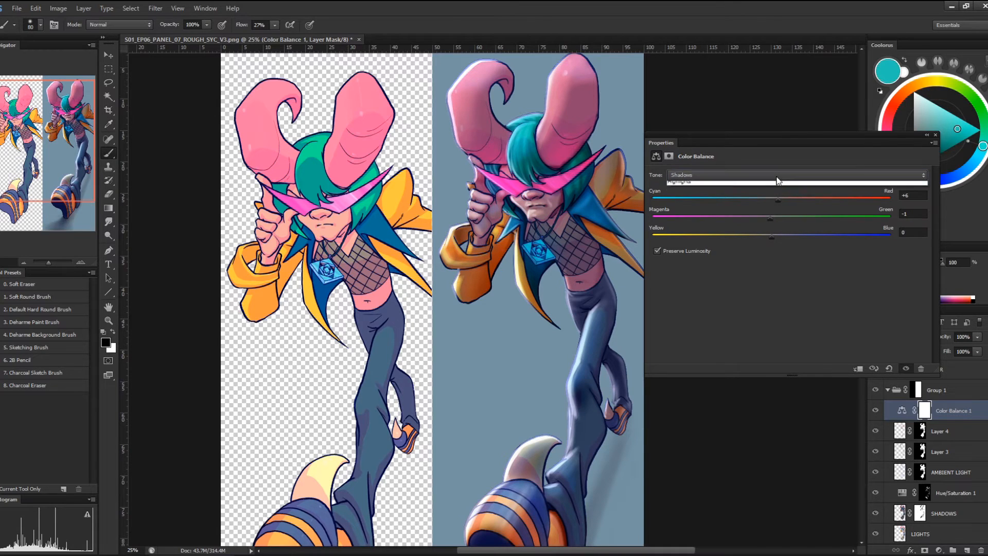
{"action": "left_click", "coordinate": [829, 194]}
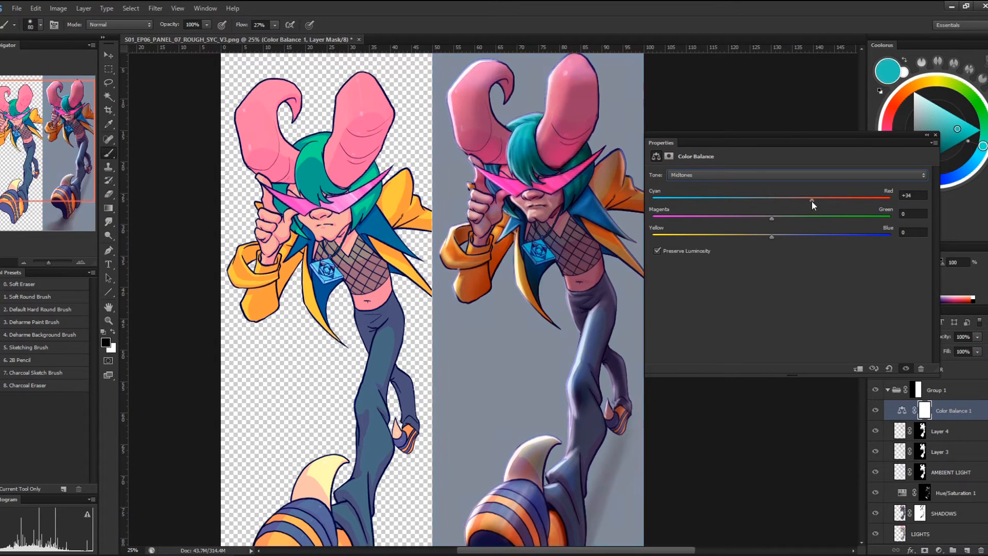
{"action": "left_click_drag", "start_coordinate": [811, 202], "coordinate": [761, 203]}
{"action": "left_click_drag", "start_coordinate": [772, 236], "coordinate": [788, 235]}
Shift the Color Balance highlights toward red, adjust their green and blue balance, and close the adjustment properties
{"action": "left_click", "coordinate": [772, 175]}
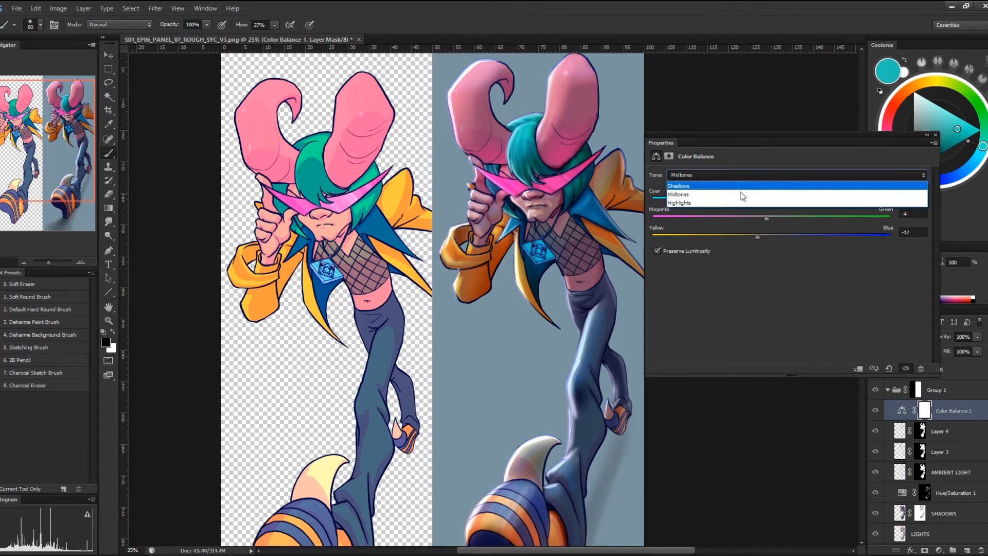
{"action": "left_click", "coordinate": [706, 203]}
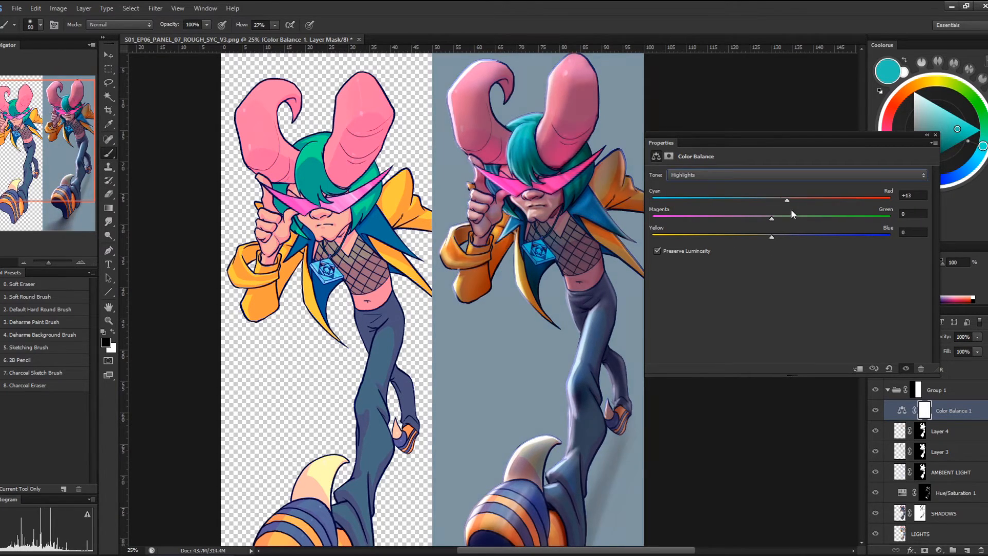
{"action": "left_click_drag", "start_coordinate": [781, 217], "coordinate": [803, 244]}
{"action": "left_click", "coordinate": [936, 136]}
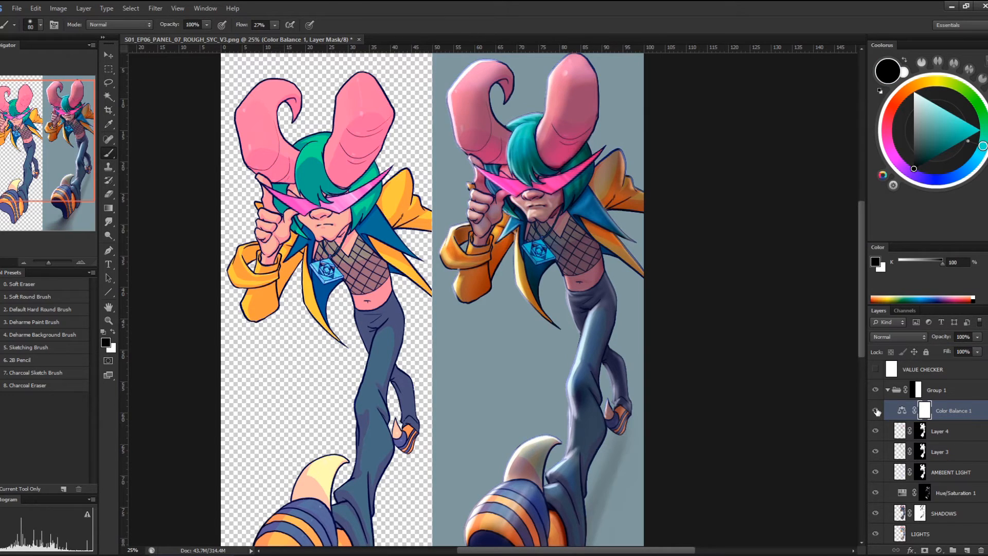
Compare the illustration with and without the Color Balance adjustment, leaving the adjustment layer visible
{"action": "left_click", "coordinate": [876, 410]}
{"action": "left_click", "coordinate": [876, 411]}
{"action": "left_click", "coordinate": [875, 410]}
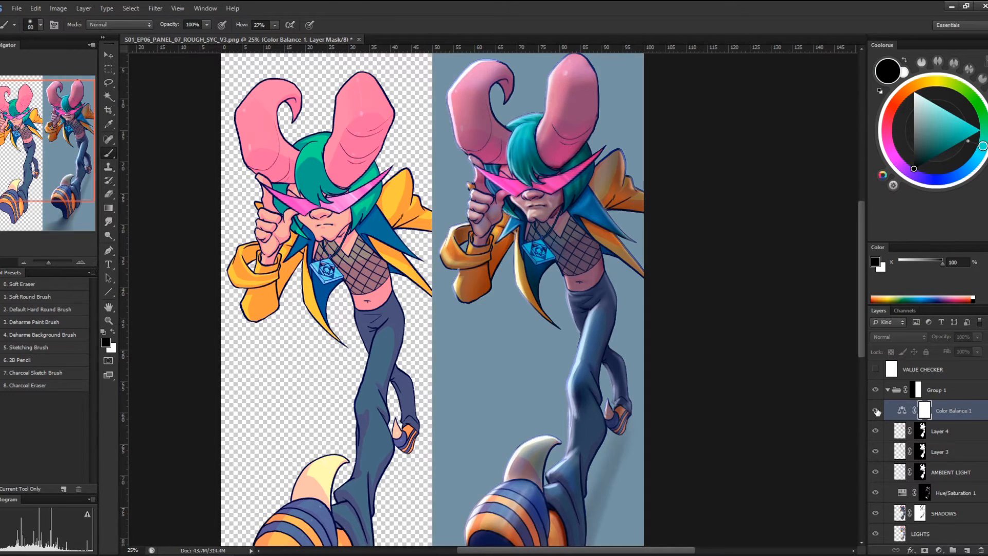
{"action": "left_click", "coordinate": [875, 411]}
{"action": "left_click", "coordinate": [876, 411]}
{"action": "left_click", "coordinate": [875, 411]}
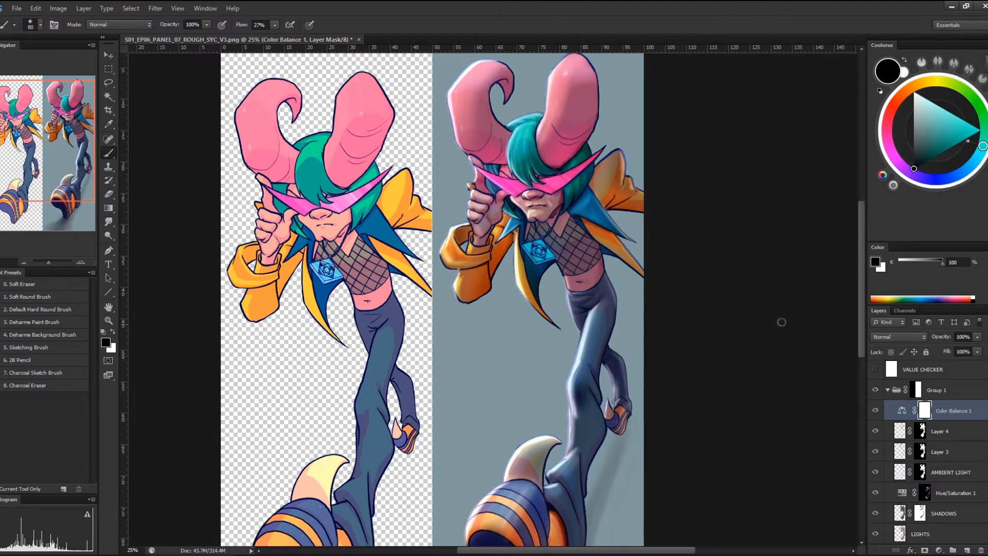
Add a new empty layer above the Color Balance adjustment layer
{"action": "left_click", "coordinate": [967, 549]}
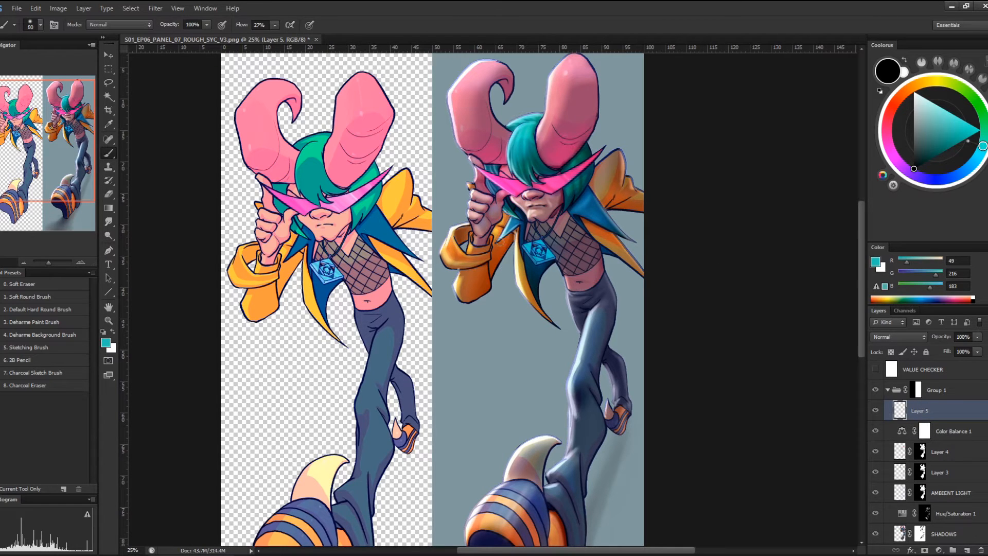
Check the whole illustration's values in grayscale with the VALUE CHECKER layer, leaving that layer hidden
{"action": "left_click_drag", "start_coordinate": [585, 411], "coordinate": [526, 277]}
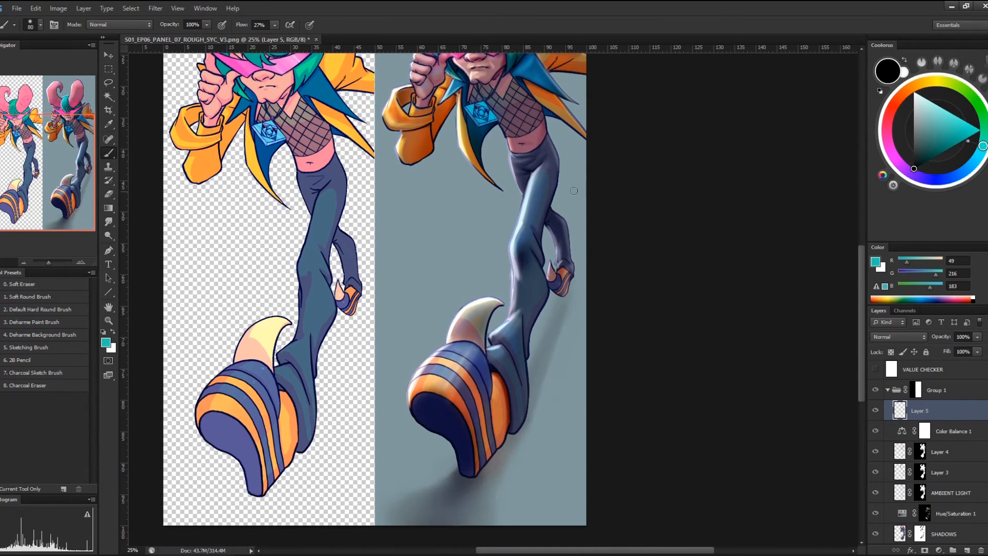
{"action": "left_click_drag", "start_coordinate": [510, 156], "coordinate": [529, 298]}
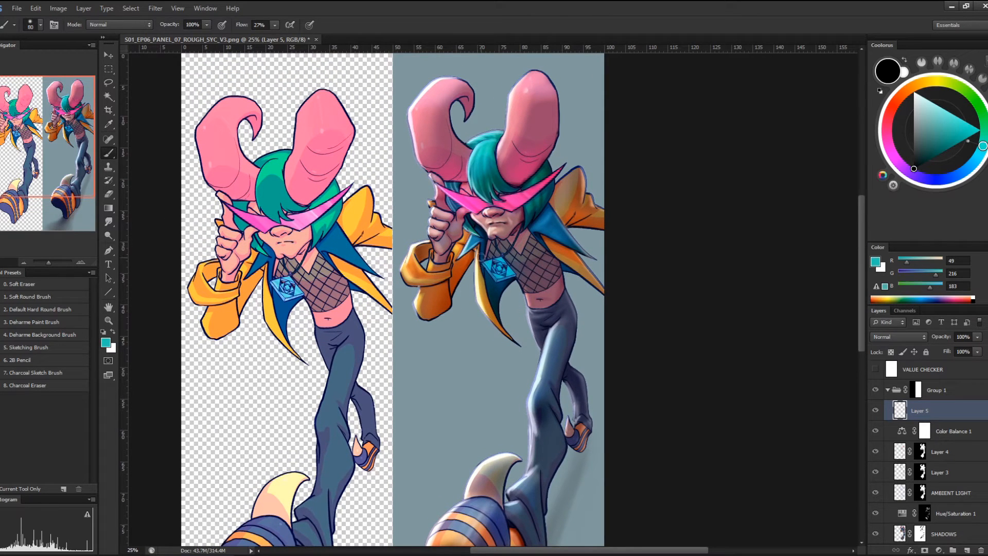
{"action": "left_click_drag", "start_coordinate": [566, 201], "coordinate": [604, 254]}
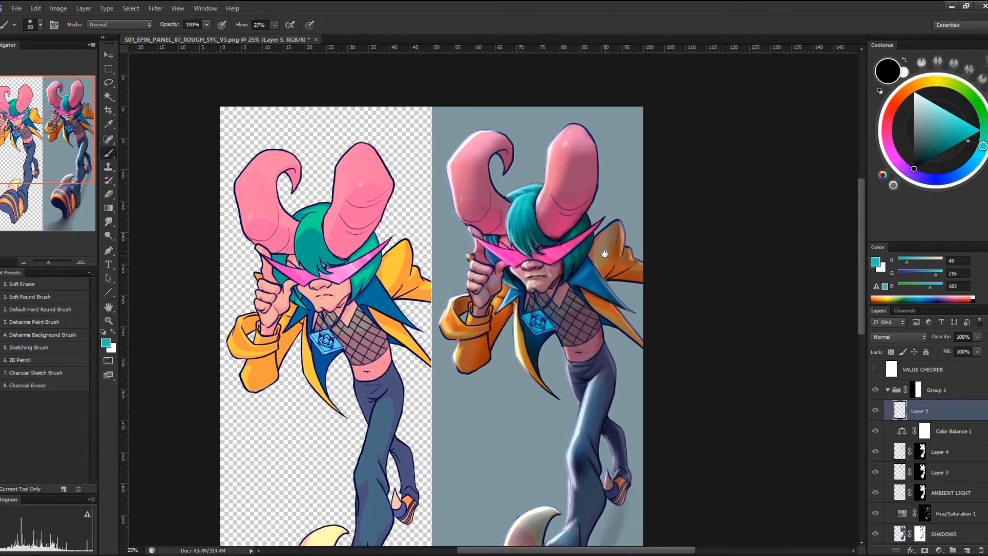
{"action": "left_click", "coordinate": [876, 369]}
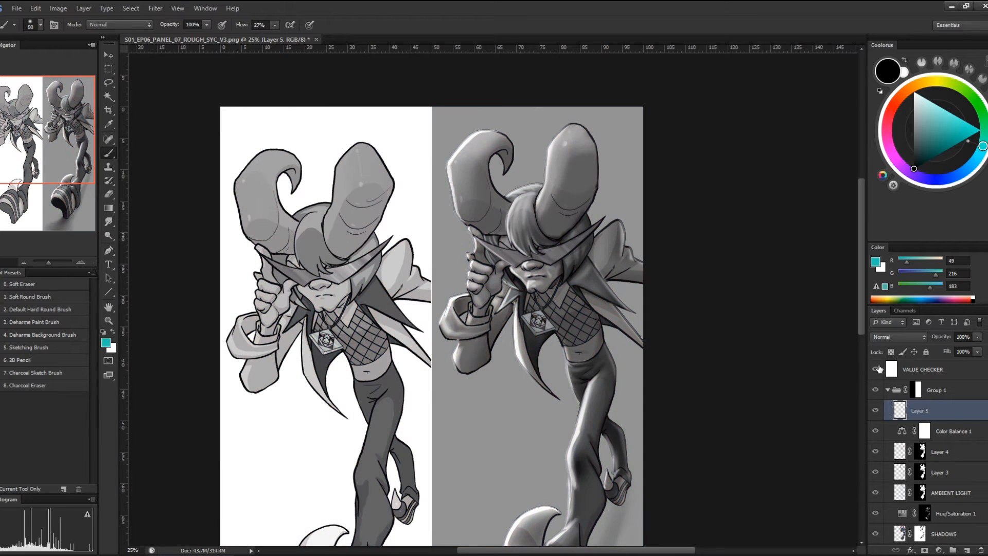
{"action": "left_click_drag", "start_coordinate": [600, 341], "coordinate": [579, 256]}
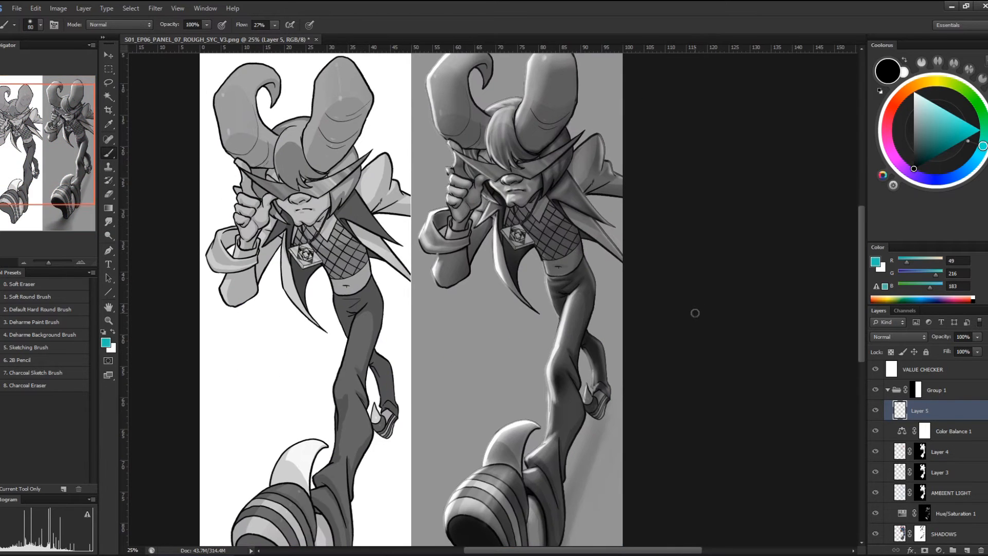
{"action": "scroll", "coordinate": [653, 302], "scroll_direction": "down", "scroll_amount": 1}
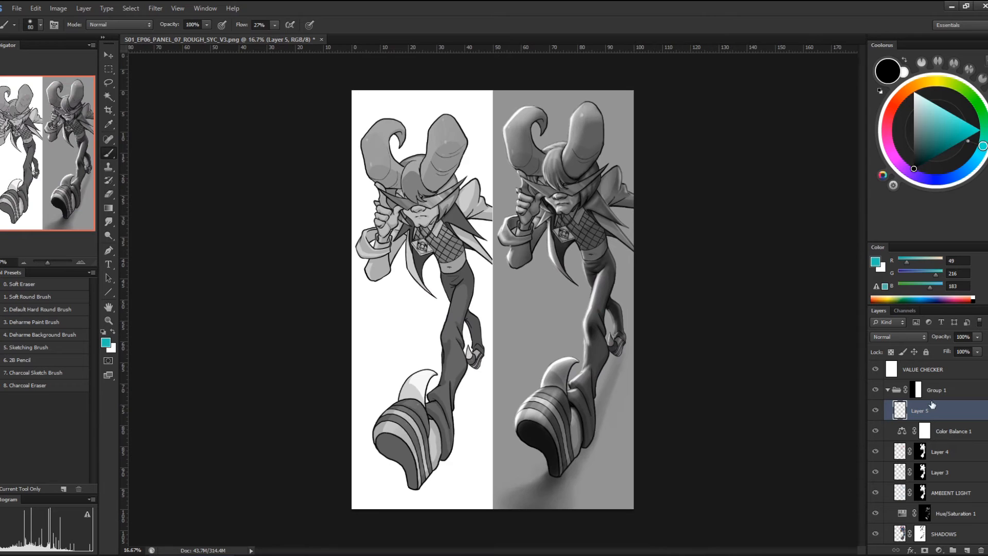
{"action": "left_click", "coordinate": [875, 369]}
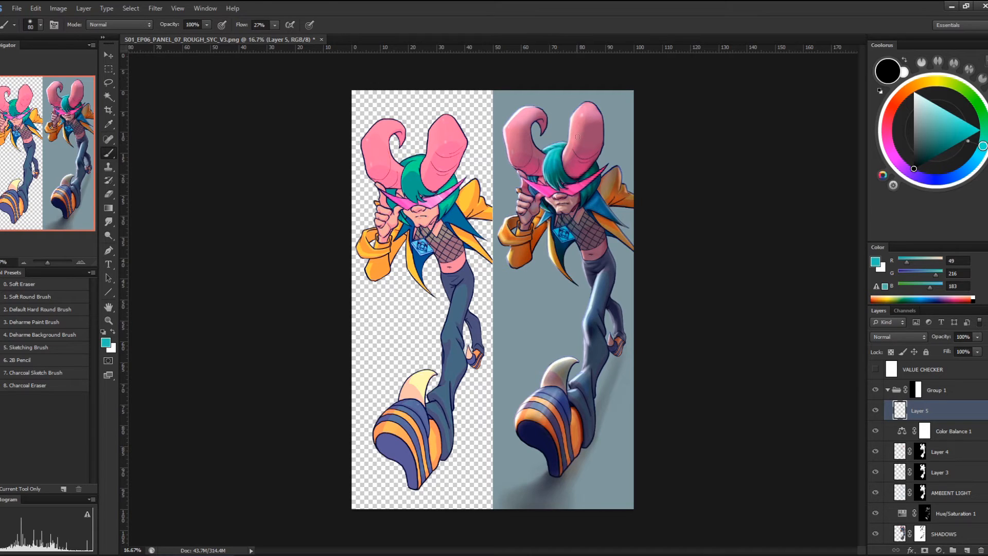
Choose the Deharme Paint Brush preset and reduce its size to 10 for detail work on the raised hand
{"action": "left_click", "coordinate": [108, 320]}
{"action": "left_click_drag", "start_coordinate": [505, 288], "coordinate": [645, 308]}
{"action": "left_click_drag", "start_coordinate": [476, 232], "coordinate": [480, 230]}
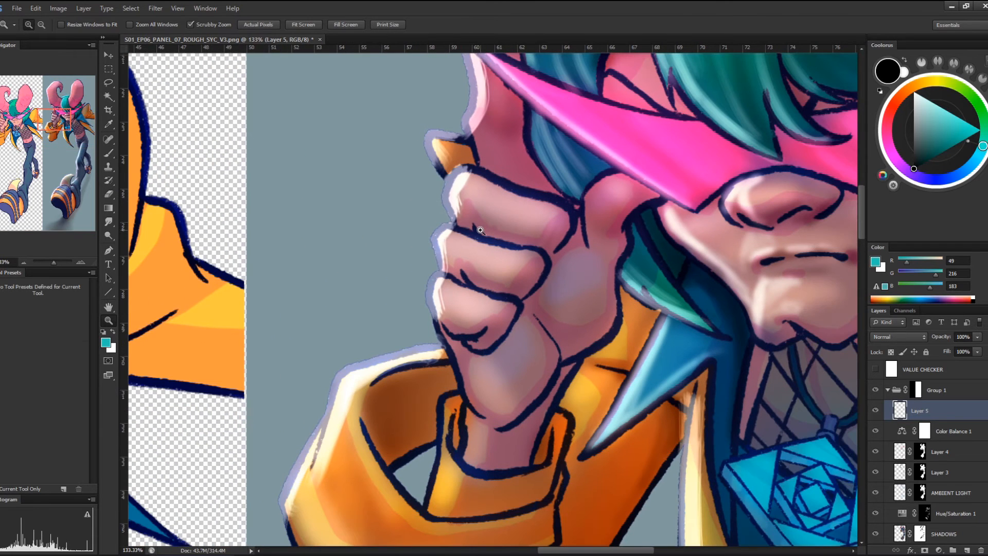
{"action": "key", "text": "b"}
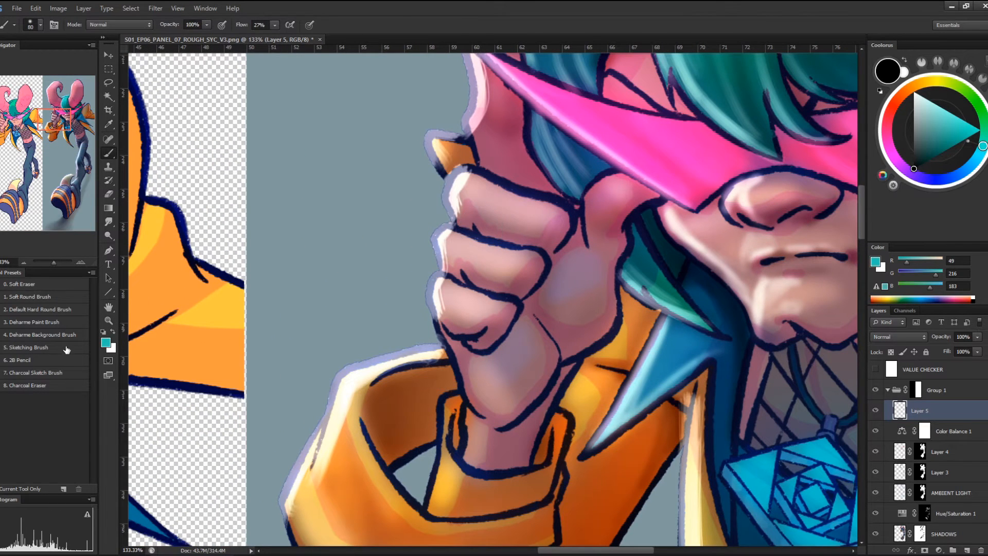
{"action": "left_click", "coordinate": [67, 322]}
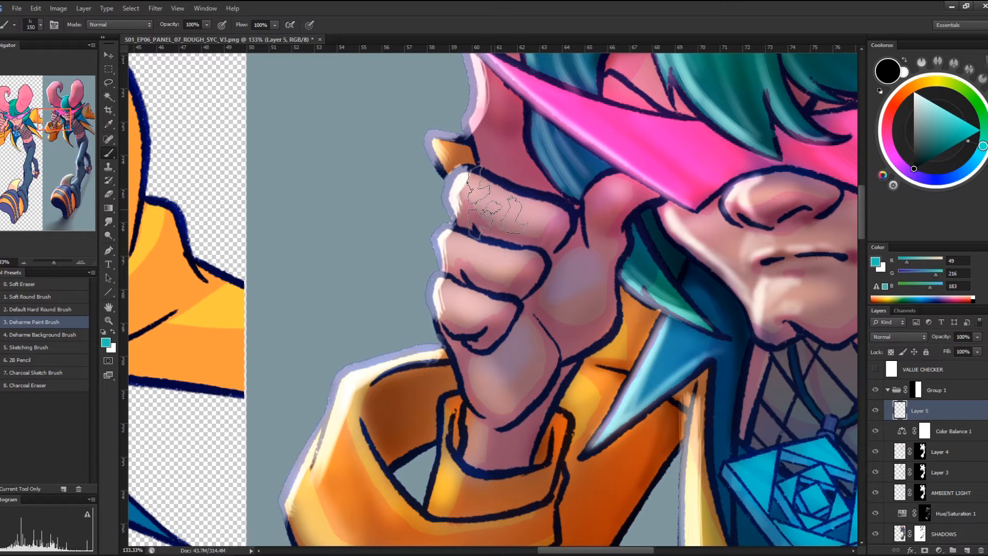
{"action": "key", "text": "bracketleft"}
{"action": "key", "text": "bracketleft"}
{"action": "key", "text": "bracketleft"}
{"action": "key", "text": "bracketleft"}
{"action": "key", "text": "bracketleft"}
{"action": "key", "text": "bracketleft"}
{"action": "key", "text": "bracketleft"}
{"action": "key", "text": "bracketleft"}
{"action": "key", "text": "bracketleft"}
{"action": "key", "text": "bracketleft"}
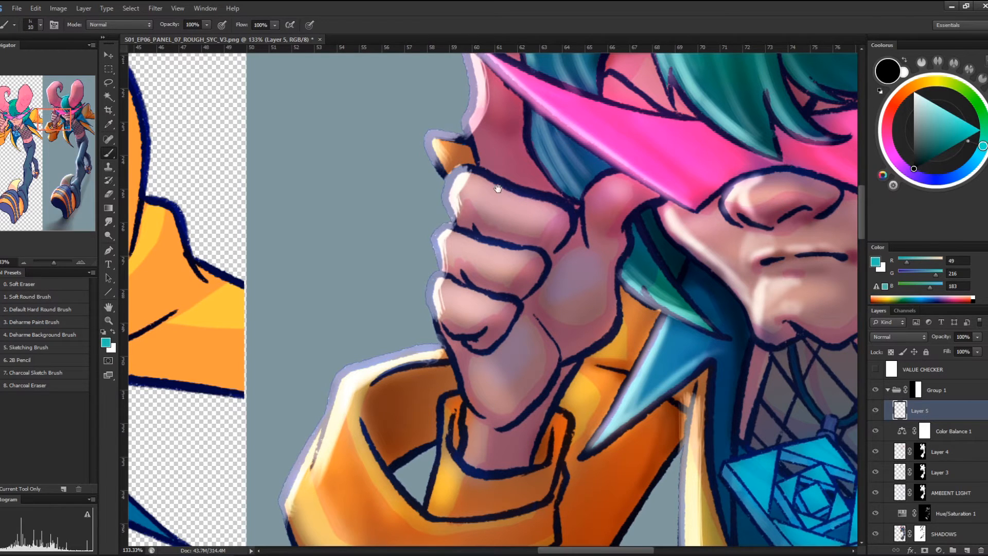
Copy the character-shaped layer mask onto Layer 5 and target the layer's pixels for painting
{"action": "left_click_drag", "start_coordinate": [498, 189], "coordinate": [473, 284]}
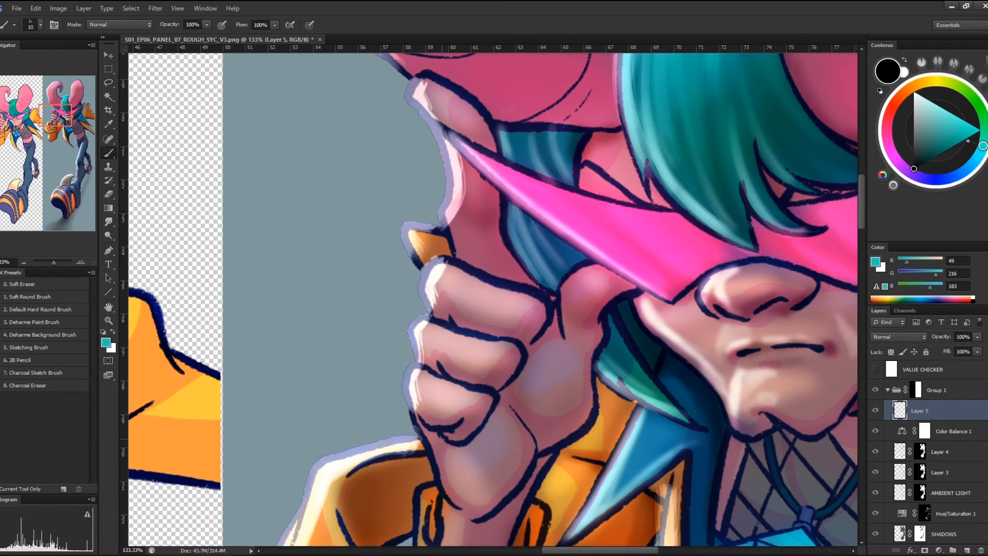
{"action": "key", "text": "ctrl+minus"}
{"action": "key", "text": "ctrl+minus"}
{"action": "key", "text": "ctrl+minus"}
{"action": "key", "text": "ctrl+minus"}
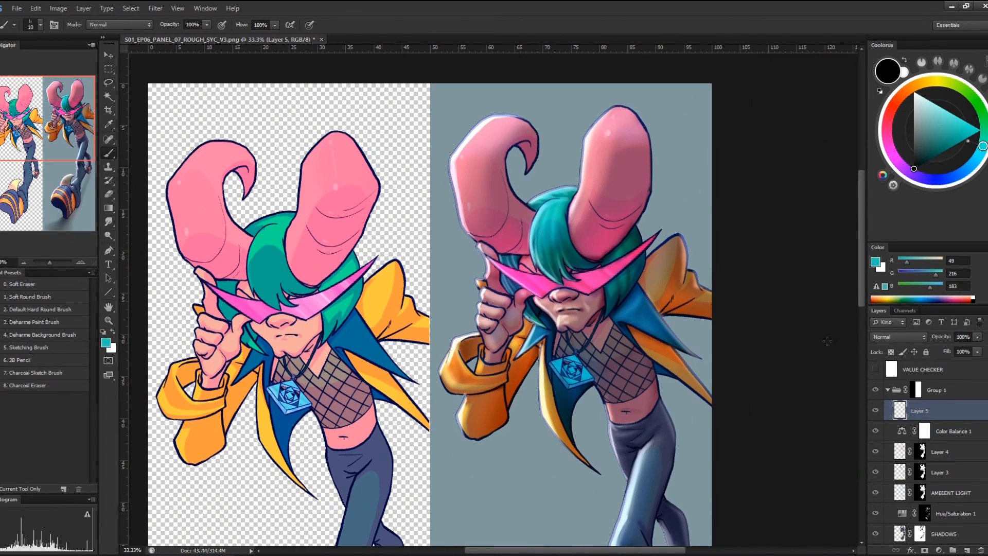
{"action": "scroll", "coordinate": [956, 456], "scroll_direction": "down", "scroll_amount": 3}
{"action": "scroll", "coordinate": [919, 519], "scroll_direction": "up", "scroll_amount": 3}
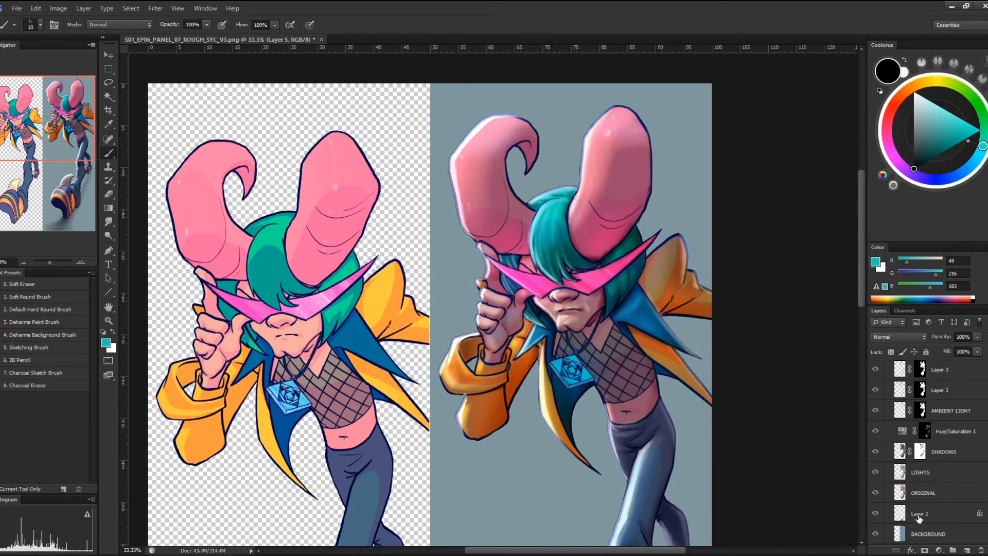
{"action": "left_click_drag", "start_coordinate": [922, 451], "coordinate": [910, 416]}
{"action": "left_click", "coordinate": [900, 410]}
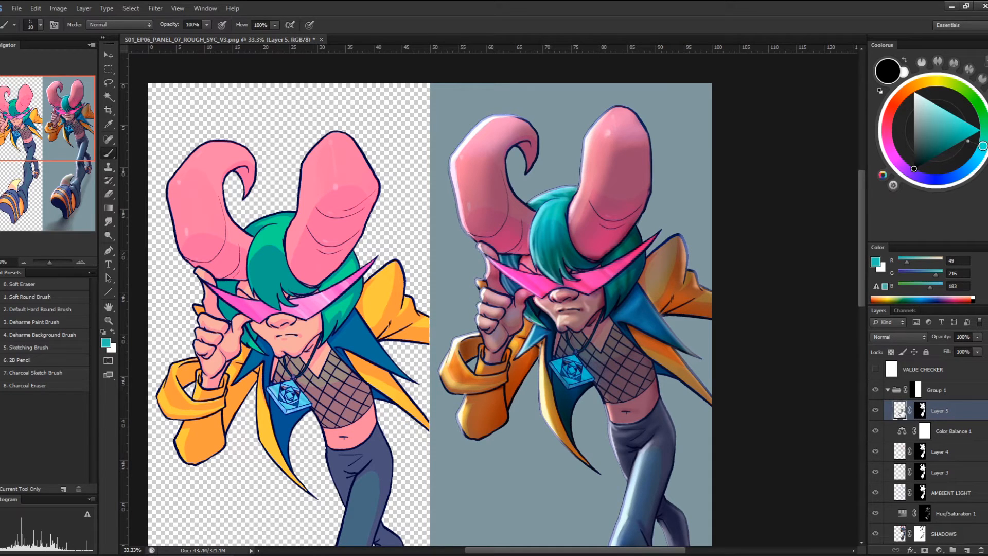
Paint off-white rim highlights on the outer knuckles of the raised hand with a color sampled from its edge
{"action": "mouse_move", "coordinate": [664, 201]}
{"action": "left_mouse_down"}
{"action": "mouse_move", "coordinate": [505, 271]}
{"action": "mouse_move", "coordinate": [469, 412]}
{"action": "mouse_move", "coordinate": [675, 460]}
{"action": "left_mouse_up"}
{"action": "key", "text": "ctrl+z"}
{"action": "key", "text": "ctrl+1"}
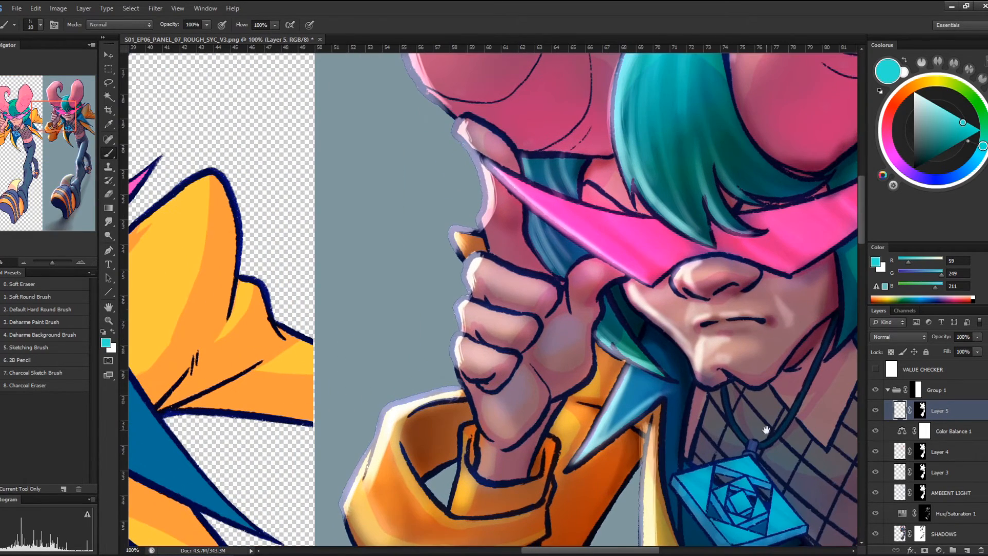
{"action": "left_click_drag", "start_coordinate": [766, 430], "coordinate": [788, 441]}
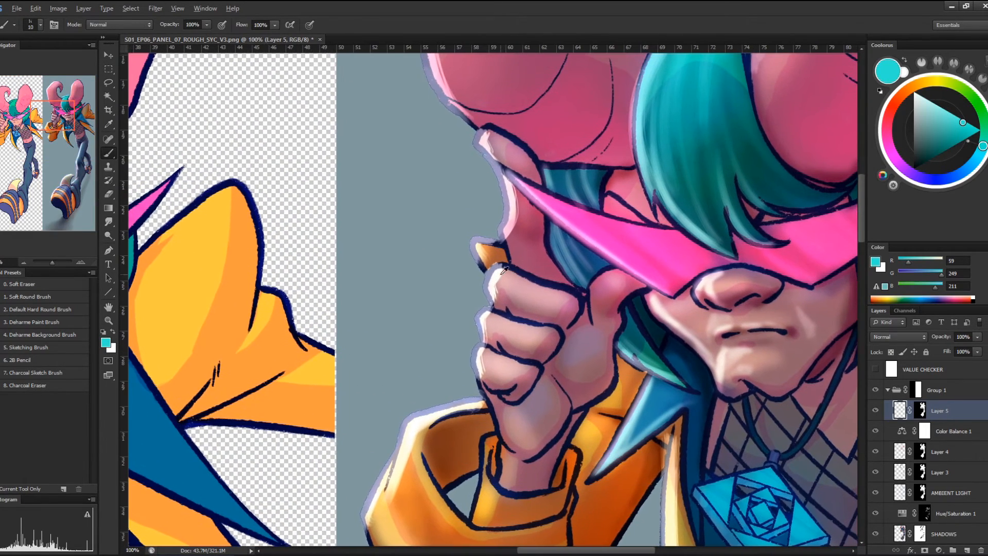
{"action": "left_click", "coordinate": [494, 270], "text": "alt"}
{"action": "mouse_move", "coordinate": [494, 269]}
{"action": "left_mouse_down"}
{"action": "mouse_move", "coordinate": [487, 286]}
{"action": "mouse_move", "coordinate": [494, 269]}
{"action": "mouse_move", "coordinate": [490, 277]}
{"action": "left_mouse_up"}
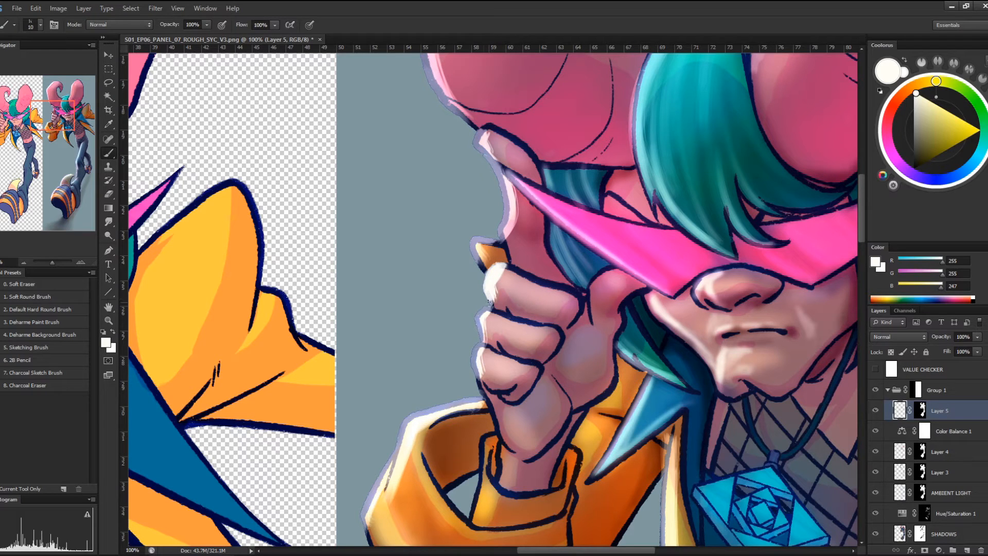
{"action": "mouse_move", "coordinate": [481, 313]}
{"action": "left_mouse_down"}
{"action": "mouse_move", "coordinate": [482, 339]}
{"action": "mouse_move", "coordinate": [480, 314]}
{"action": "mouse_move", "coordinate": [489, 312]}
{"action": "mouse_move", "coordinate": [485, 366]}
{"action": "mouse_move", "coordinate": [473, 353]}
{"action": "mouse_move", "coordinate": [473, 361]}
{"action": "left_mouse_up"}
Extend the off-white rim highlights down the back of the hand and along the upper edges of the curled fingers
{"action": "scroll", "coordinate": [535, 321], "scroll_direction": "down", "scroll_amount": 5}
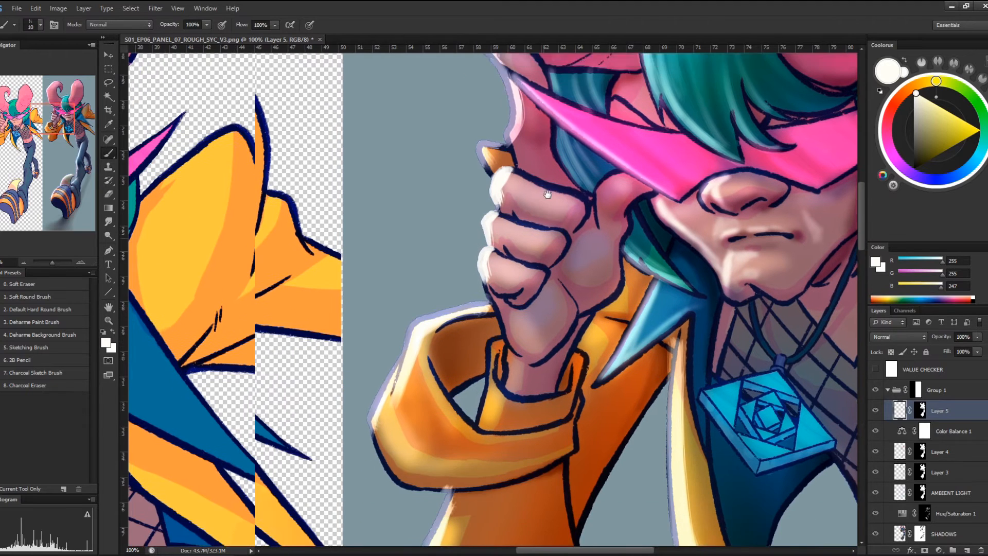
{"action": "mouse_move", "coordinate": [478, 266]}
{"action": "left_mouse_down"}
{"action": "mouse_move", "coordinate": [475, 283]}
{"action": "mouse_move", "coordinate": [509, 344]}
{"action": "left_mouse_up"}
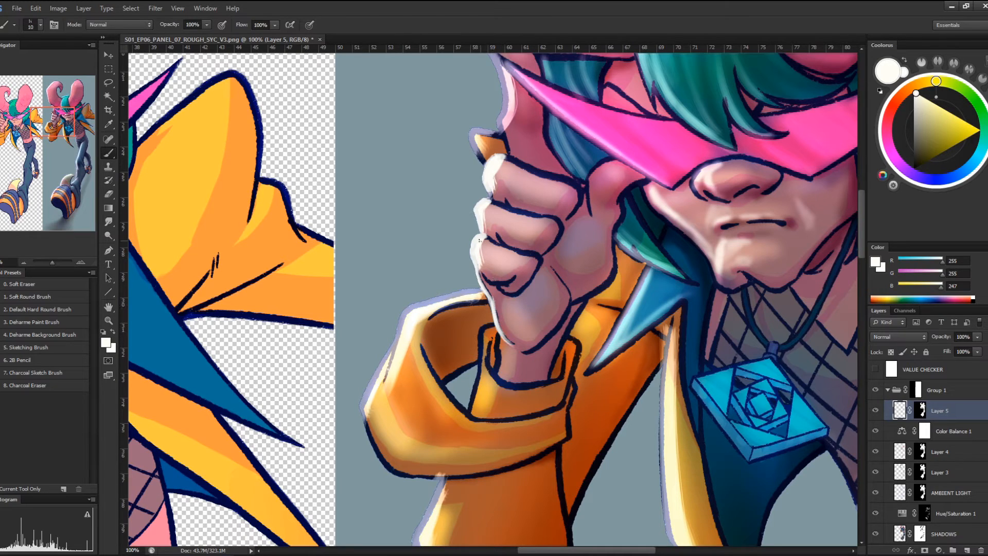
{"action": "mouse_move", "coordinate": [480, 241]}
{"action": "left_mouse_down"}
{"action": "mouse_move", "coordinate": [504, 251]}
{"action": "mouse_move", "coordinate": [486, 236]}
{"action": "mouse_move", "coordinate": [532, 258]}
{"action": "left_mouse_up"}
{"action": "left_click_drag", "start_coordinate": [490, 205], "coordinate": [548, 216]}
{"action": "mouse_move", "coordinate": [809, 268]}
{"action": "left_mouse_down"}
{"action": "mouse_move", "coordinate": [803, 278]}
{"action": "mouse_move", "coordinate": [643, 327]}
{"action": "mouse_move", "coordinate": [657, 181]}
{"action": "left_mouse_up"}
{"action": "key", "text": "r"}
{"action": "key", "text": "b"}
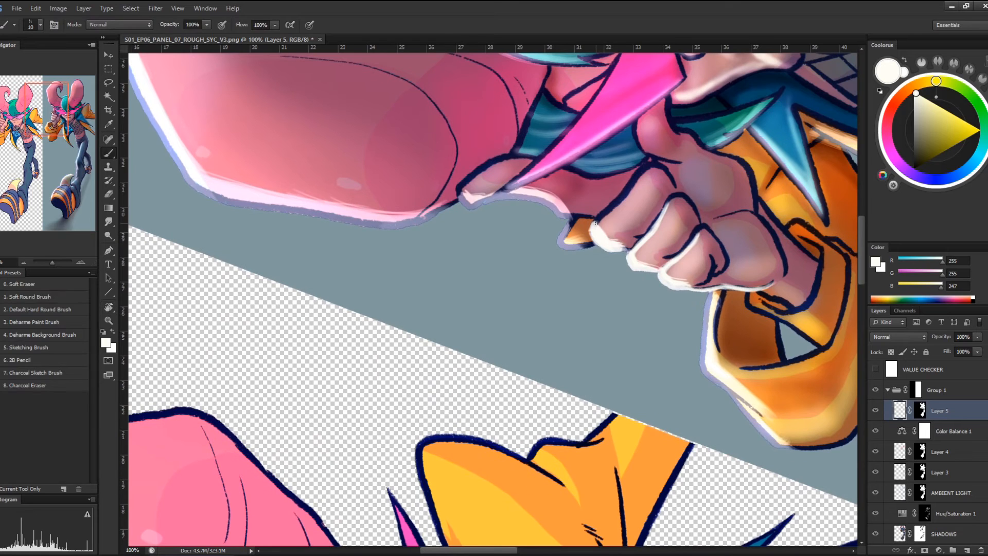
{"action": "mouse_move", "coordinate": [610, 206]}
{"action": "left_mouse_down"}
{"action": "mouse_move", "coordinate": [597, 231]}
{"action": "mouse_move", "coordinate": [640, 173]}
{"action": "mouse_move", "coordinate": [629, 186]}
{"action": "mouse_move", "coordinate": [659, 176]}
{"action": "mouse_move", "coordinate": [605, 227]}
{"action": "left_mouse_up"}
Sample pink skin tones from the hand and paint them into the uppermost curled finger beside its rim highlight
{"action": "left_click", "coordinate": [661, 178], "text": "alt"}
{"action": "left_click", "coordinate": [659, 177], "text": "alt"}
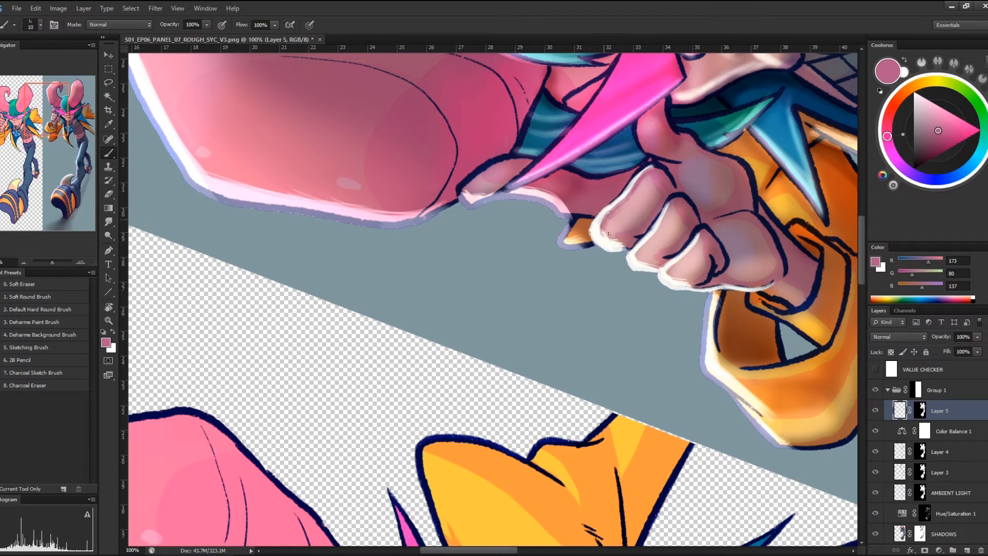
{"action": "left_click", "coordinate": [609, 220], "text": "alt"}
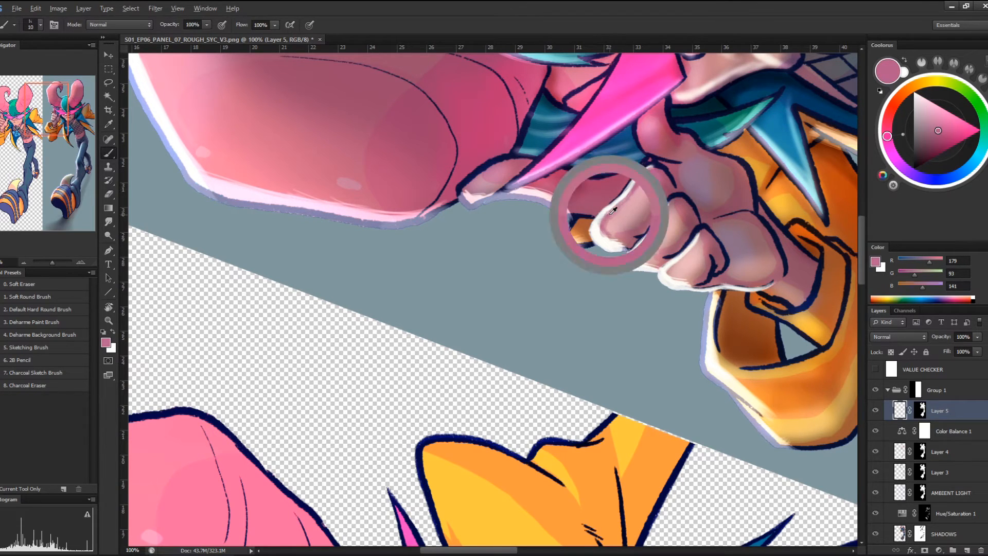
{"action": "left_click", "coordinate": [641, 183], "text": "alt"}
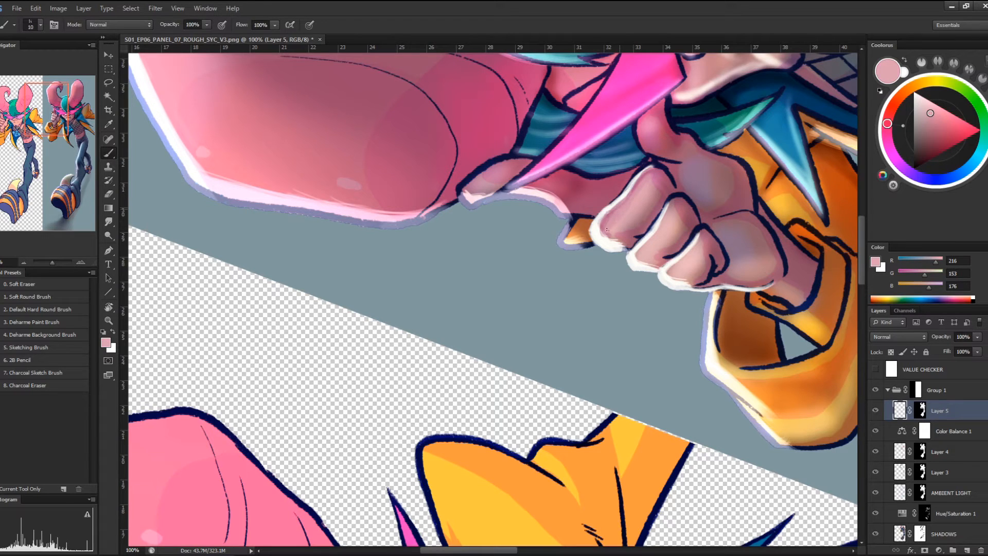
{"action": "left_click_drag", "start_coordinate": [608, 230], "coordinate": [630, 210]}
Reset the canvas rotation and paint sampled light and dark skin tones into the middle curled finger
{"action": "key", "text": "r"}
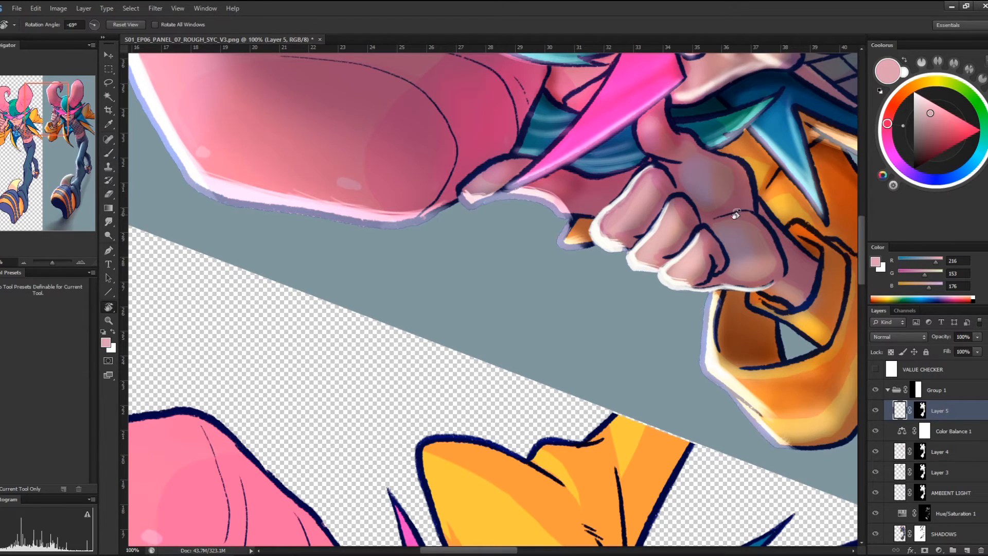
{"action": "left_click_drag", "start_coordinate": [741, 216], "coordinate": [589, 376]}
{"action": "key", "text": "Escape"}
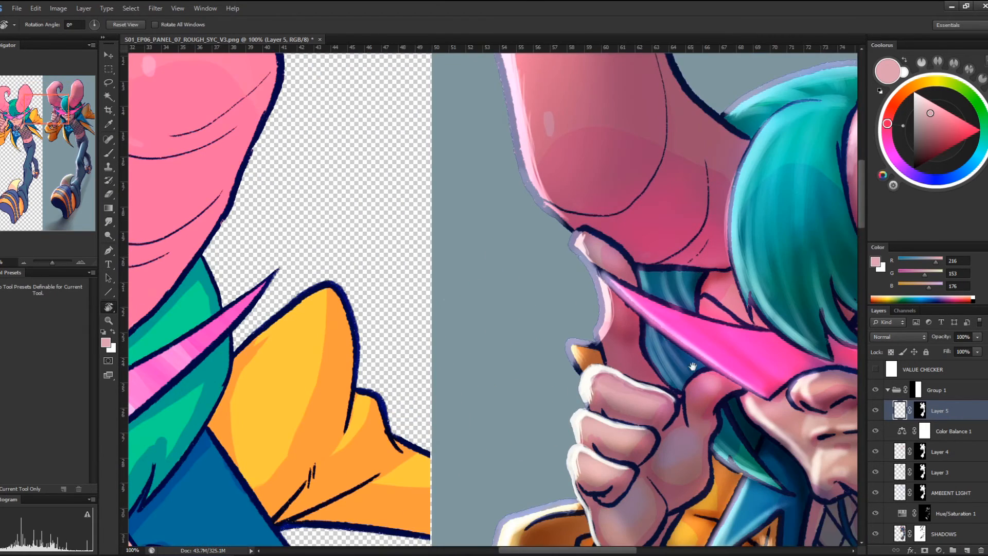
{"action": "left_click_drag", "start_coordinate": [693, 366], "coordinate": [576, 201]}
{"action": "key", "text": "b"}
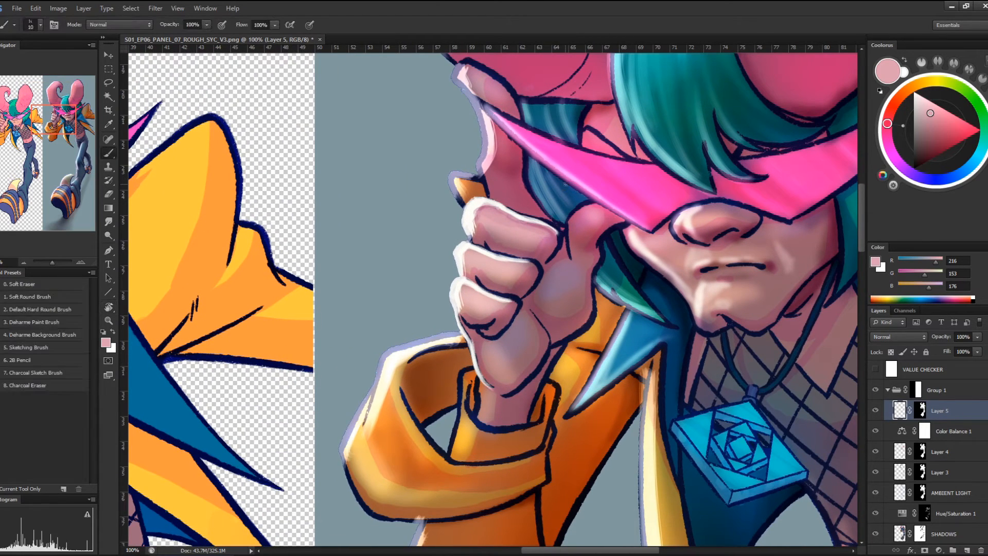
{"action": "left_click", "coordinate": [478, 254], "text": "alt"}
{"action": "mouse_move", "coordinate": [471, 250]}
{"action": "left_mouse_down"}
{"action": "mouse_move", "coordinate": [500, 259]}
{"action": "mouse_move", "coordinate": [476, 288]}
{"action": "left_mouse_up"}
{"action": "left_click", "coordinate": [488, 278], "text": "alt"}
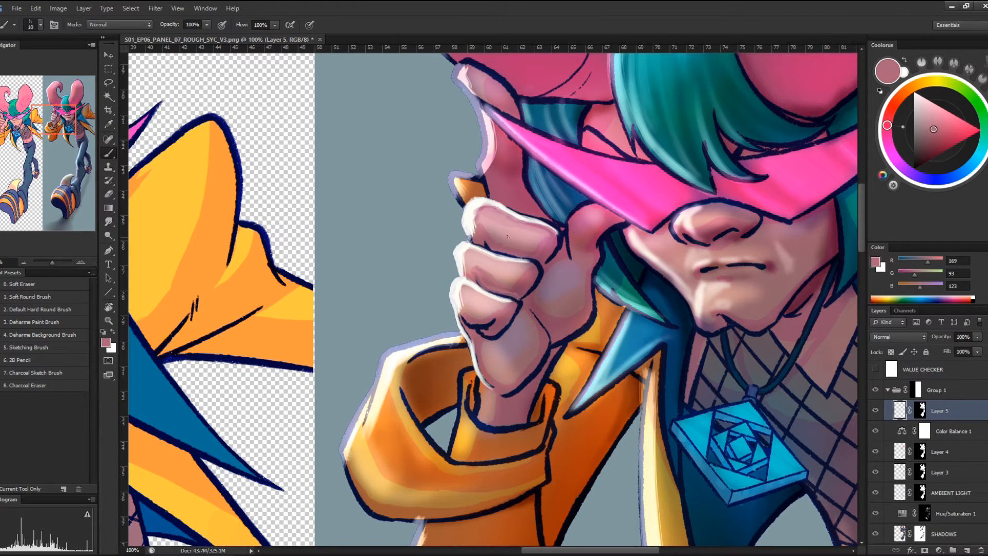
{"action": "left_click", "coordinate": [536, 266], "text": "alt"}
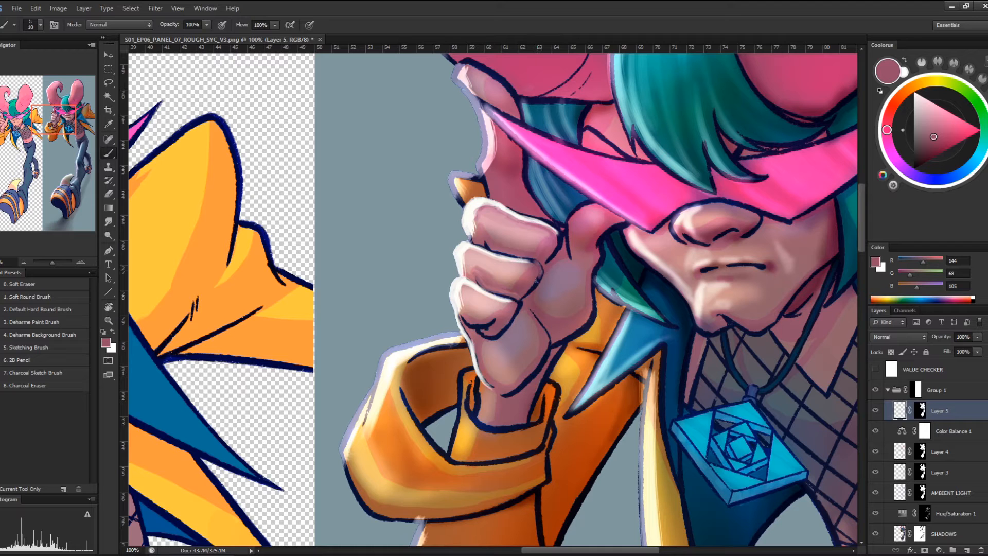
{"action": "left_click_drag", "start_coordinate": [537, 281], "coordinate": [528, 291]}
Add a Hue/Saturation adjustment layer directly above the Color Balance 1 layer
{"action": "key", "text": "ctrl+minus"}
{"action": "key", "text": "ctrl+minus"}
{"action": "key", "text": "ctrl+minus"}
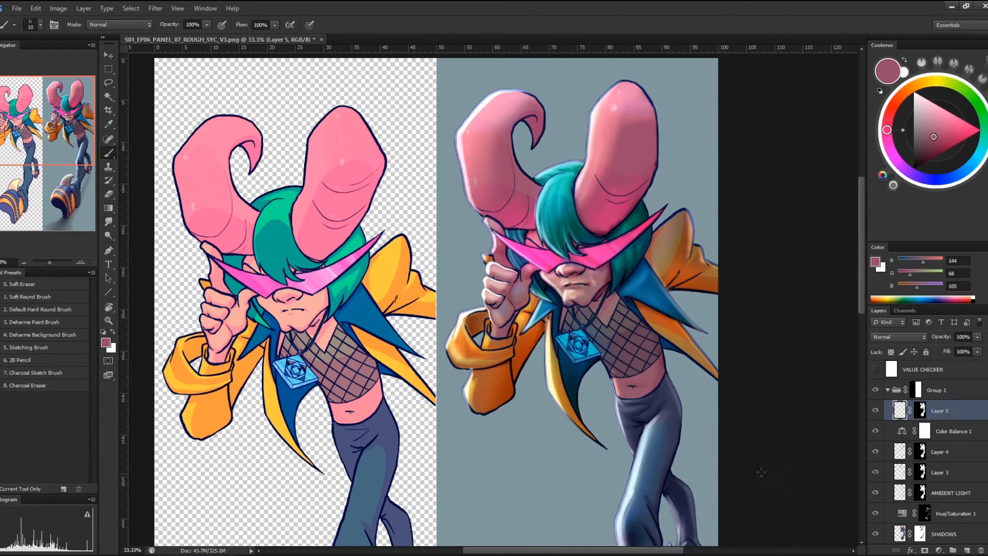
{"action": "left_click", "coordinate": [924, 429]}
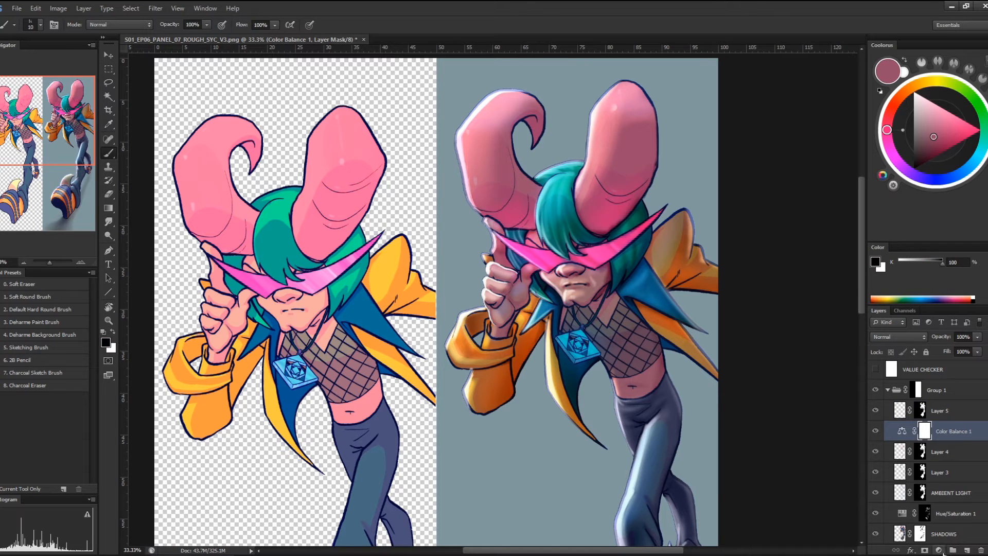
{"action": "left_click", "coordinate": [939, 552]}
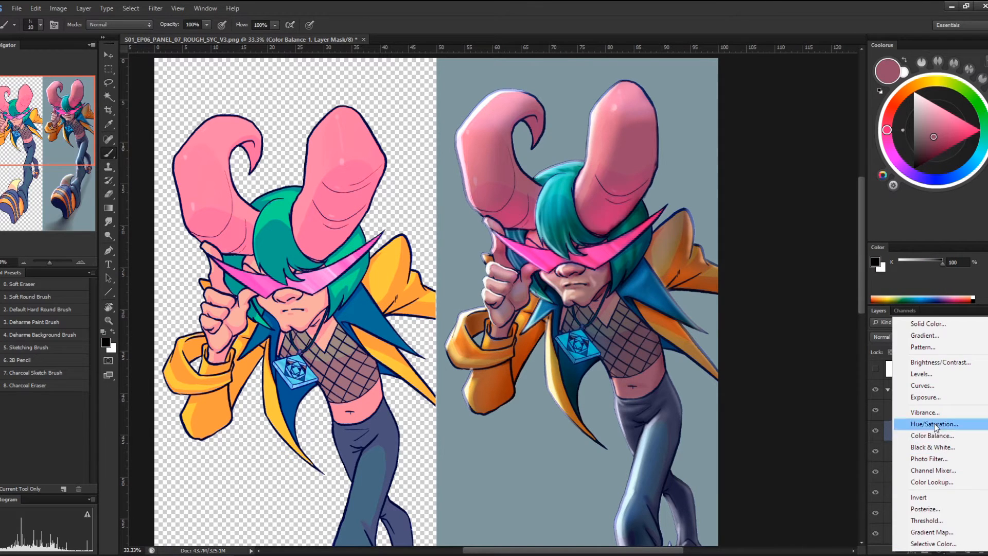
{"action": "left_click", "coordinate": [934, 423]}
{"action": "left_click_drag", "start_coordinate": [777, 153], "coordinate": [545, 120]}
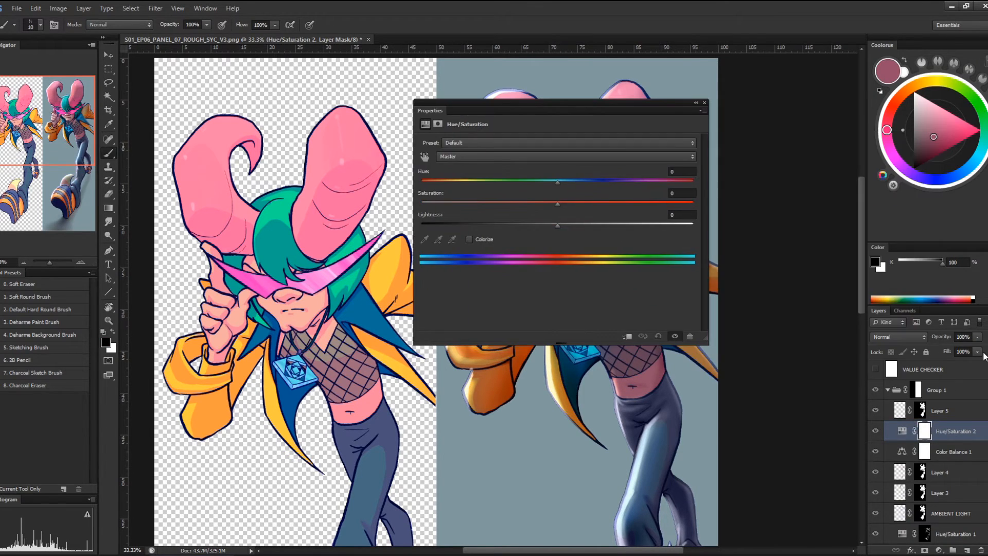
Set the new Hue/Saturation layer's blend mode to Lighten and its Lightness to +15
{"action": "left_click", "coordinate": [898, 337]}
{"action": "left_click", "coordinate": [879, 141]}
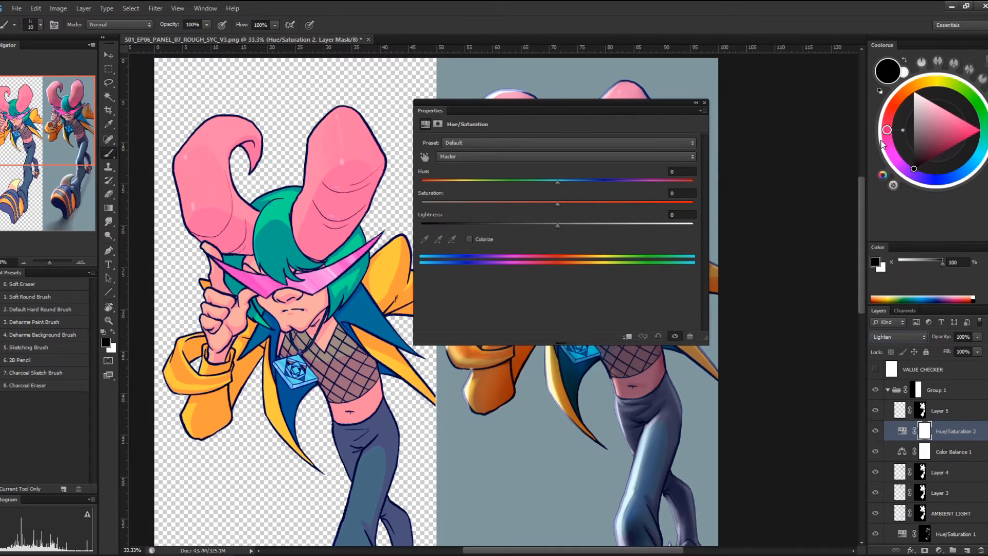
{"action": "left_click_drag", "start_coordinate": [557, 224], "coordinate": [576, 222]}
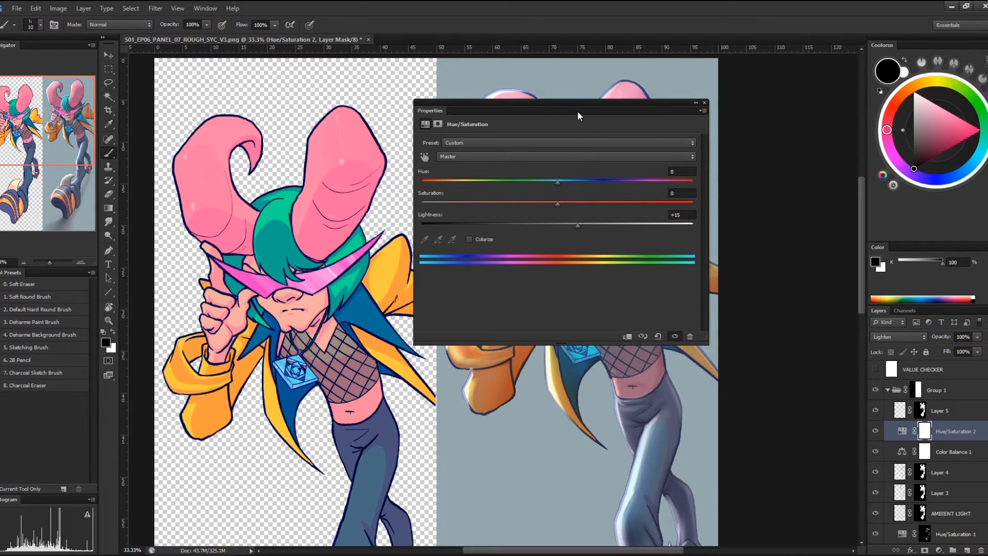
Close the adjustment's properties and delete the Hue/Saturation 2 adjustment layer
{"action": "left_click_drag", "start_coordinate": [577, 104], "coordinate": [778, 119]}
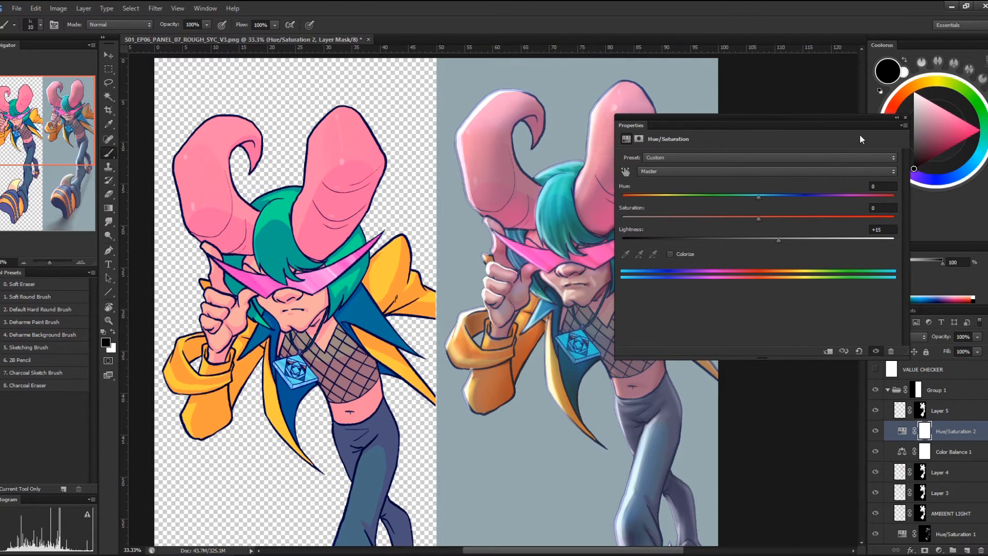
{"action": "left_click", "coordinate": [906, 117]}
{"action": "left_click_drag", "start_coordinate": [924, 433], "coordinate": [981, 550]}
{"action": "left_click", "coordinate": [981, 550]}
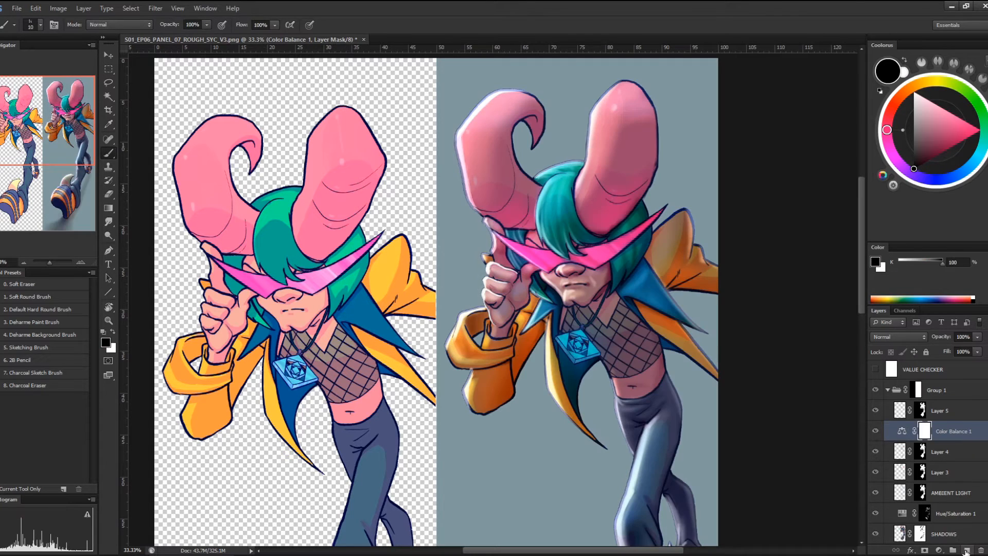
Add a Lighten-mode layer directly above the Color Balance 1 layer and fill it with dark navy blue sampled from the ear's outline
{"action": "left_click", "coordinate": [967, 550]}
{"action": "left_click", "coordinate": [897, 337]}
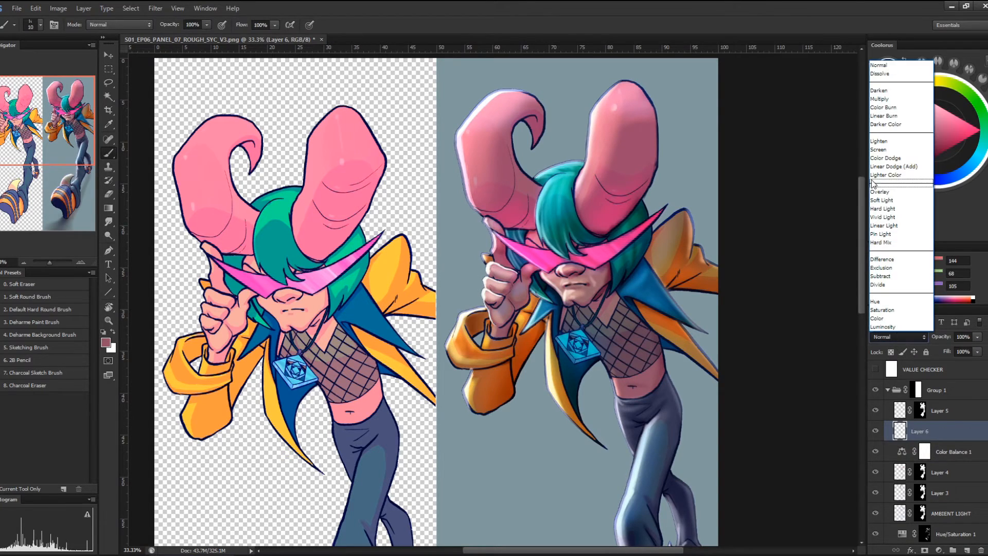
{"action": "left_click", "coordinate": [879, 64]}
{"action": "left_click", "coordinate": [885, 337]}
{"action": "left_click", "coordinate": [892, 143]}
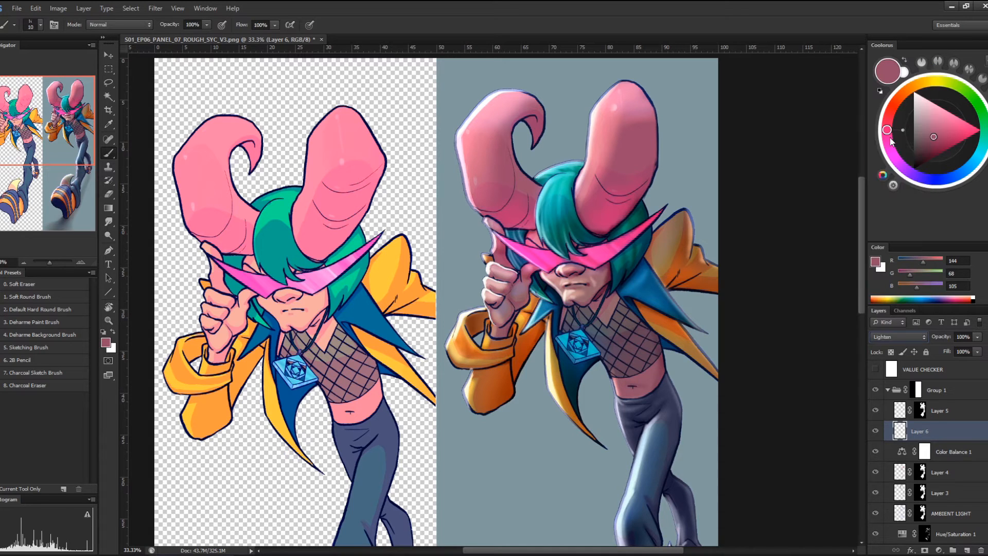
{"action": "left_click", "coordinate": [650, 85], "text": "alt"}
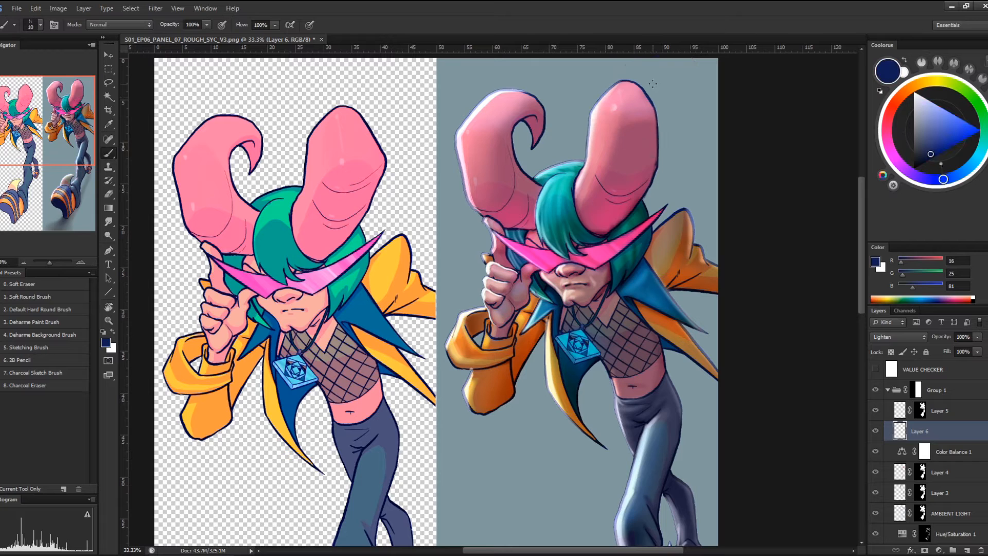
{"action": "key", "text": "alt+BackSpace"}
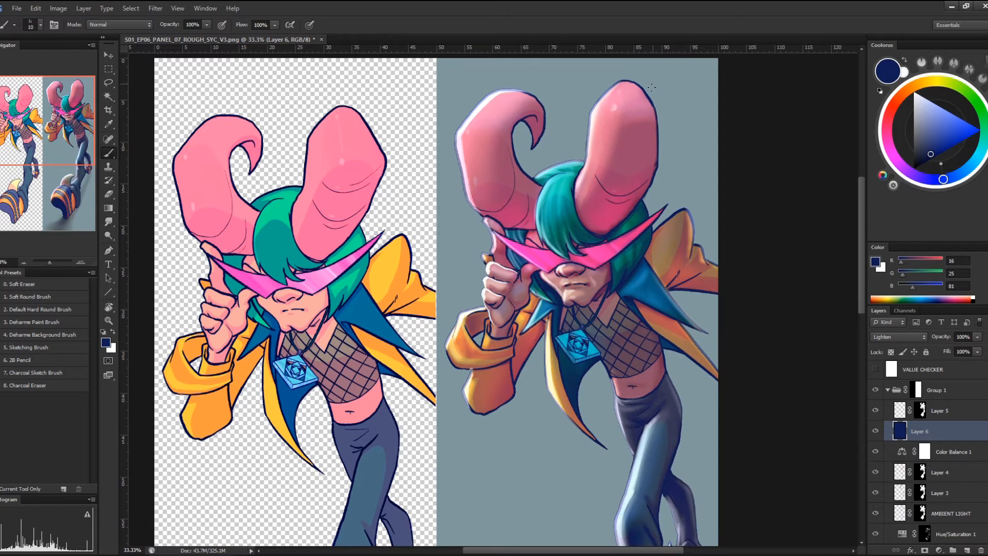
Apply Hue/Saturation to the navy fill layer, with Lightness +22 and Saturation +20
{"action": "key", "text": "ctrl+u"}
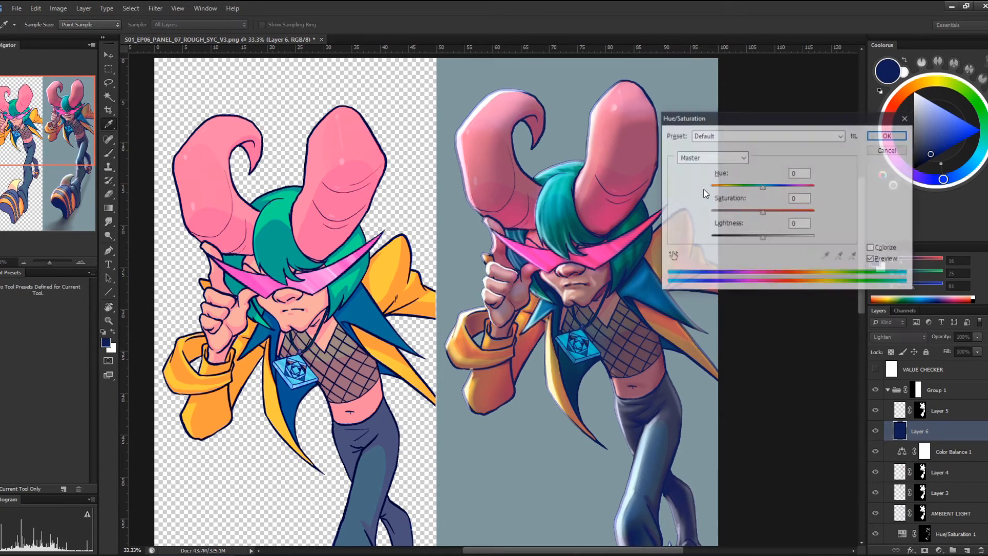
{"action": "left_click_drag", "start_coordinate": [763, 238], "coordinate": [785, 238]}
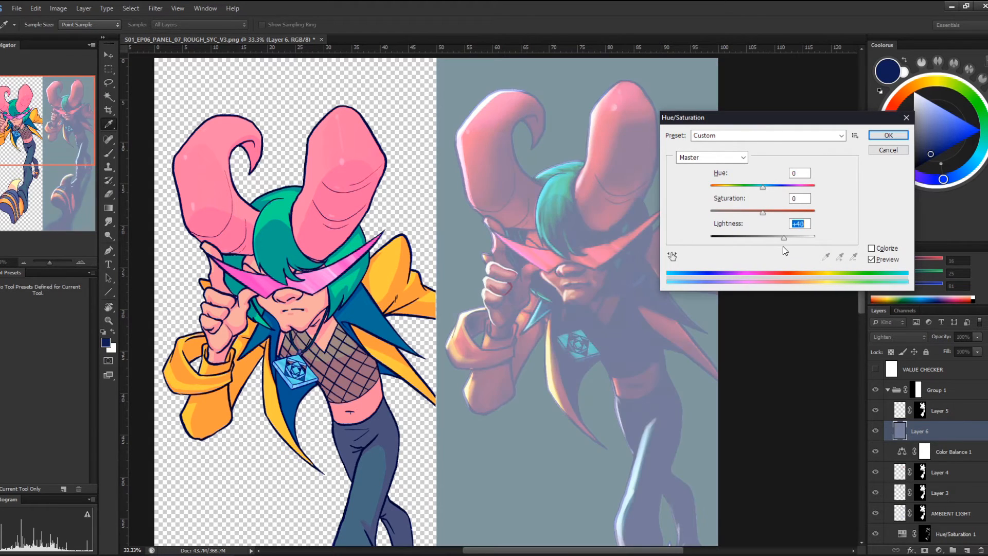
{"action": "key", "text": "shift+Down"}
{"action": "key", "text": "shift+Down"}
{"action": "key", "text": "Down"}
{"action": "key", "text": "Down"}
{"action": "left_click", "coordinate": [773, 211]}
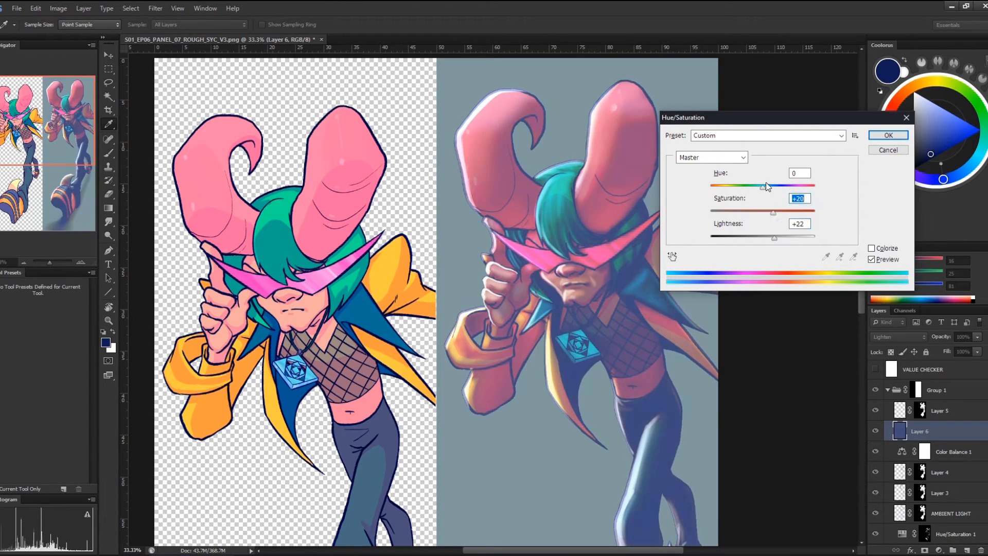
{"action": "left_click_drag", "start_coordinate": [765, 187], "coordinate": [766, 186]}
{"action": "left_click", "coordinate": [776, 186]}
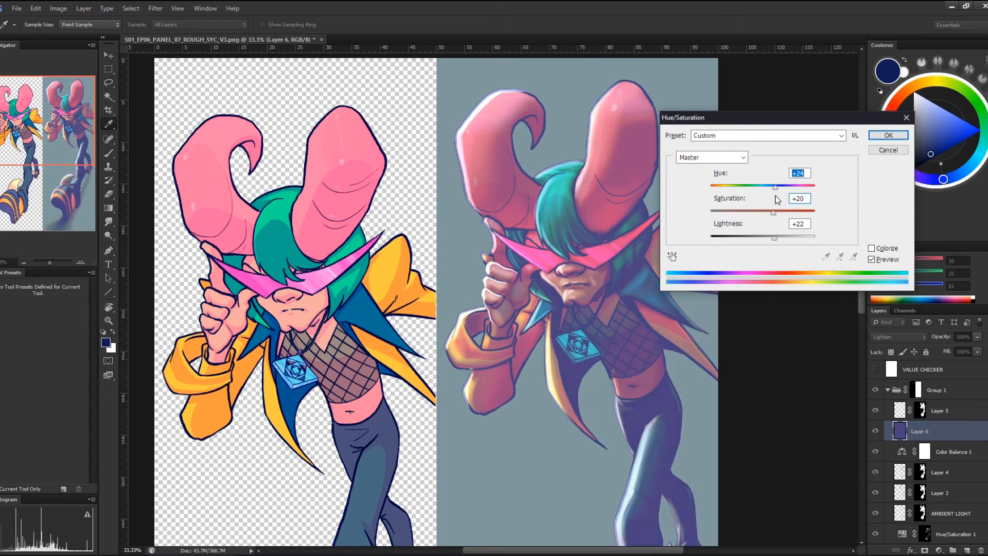
{"action": "left_click_drag", "start_coordinate": [774, 237], "coordinate": [765, 233]}
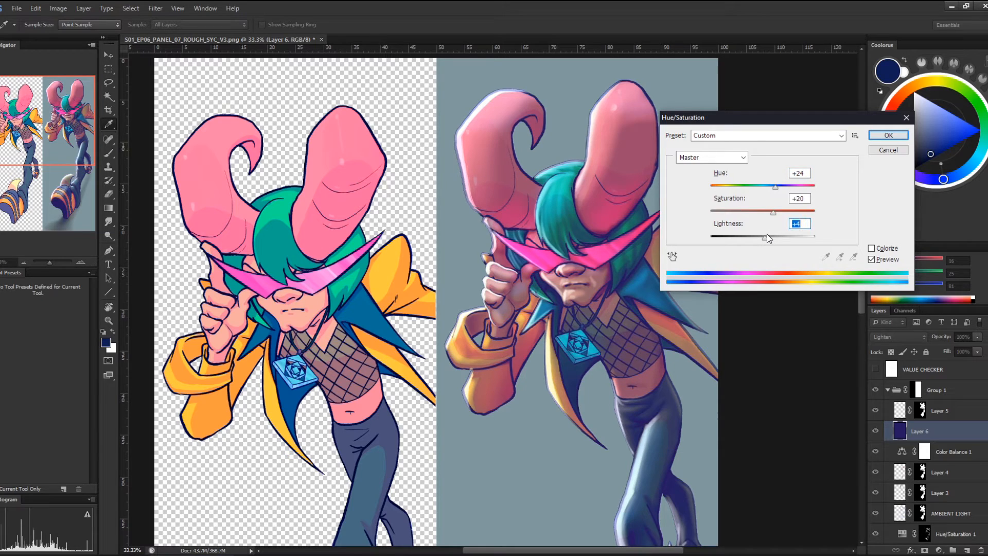
{"action": "left_click_drag", "start_coordinate": [765, 237], "coordinate": [768, 238]}
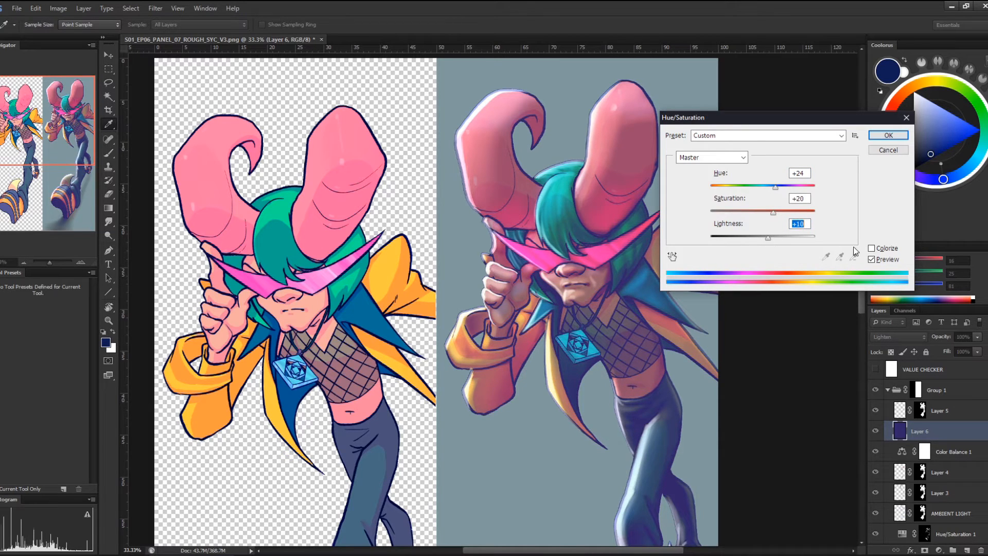
{"action": "left_click", "coordinate": [871, 261]}
{"action": "left_click", "coordinate": [871, 260]}
{"action": "left_click", "coordinate": [871, 261]}
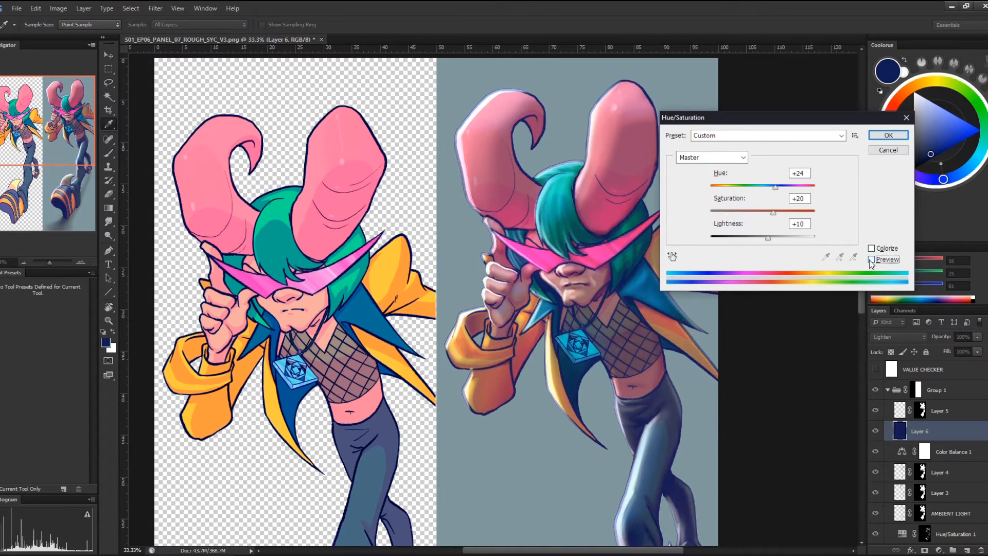
{"action": "left_click", "coordinate": [871, 260]}
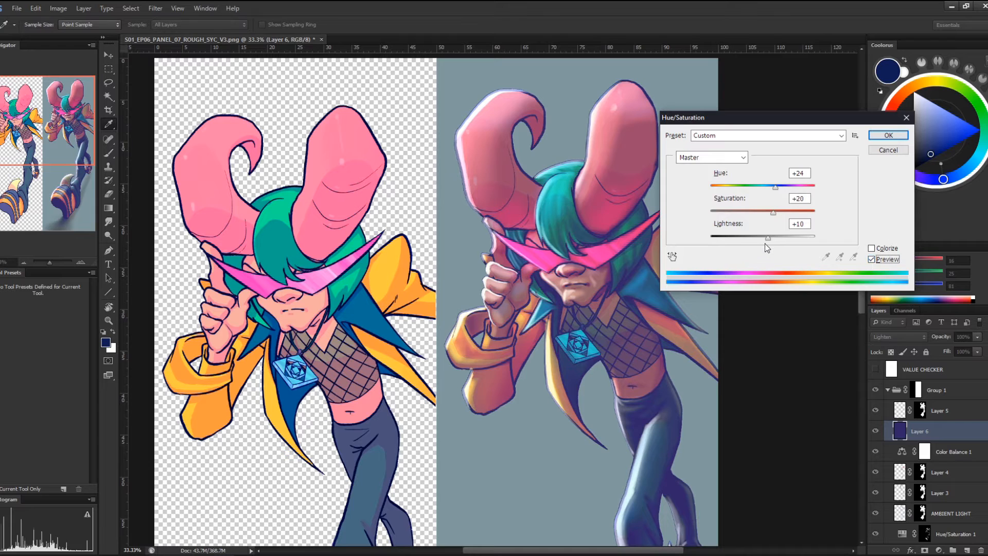
{"action": "left_click_drag", "start_coordinate": [765, 242], "coordinate": [763, 241]}
{"action": "key", "text": "Up"}
{"action": "key", "text": "Up"}
{"action": "key", "text": "Up"}
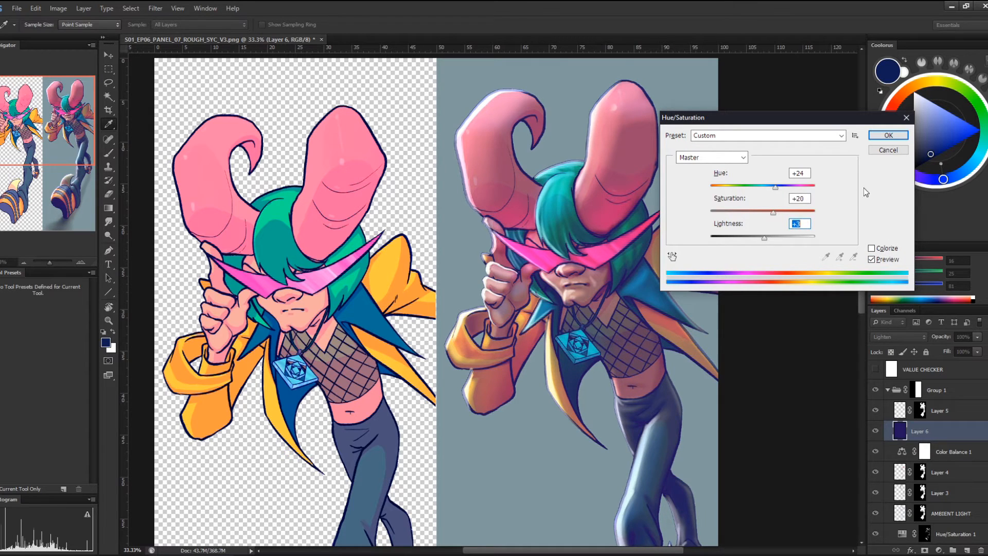
{"action": "left_click", "coordinate": [888, 151]}
Compare the artwork with and without Layer 6, and delete that layer
{"action": "key", "text": "b"}
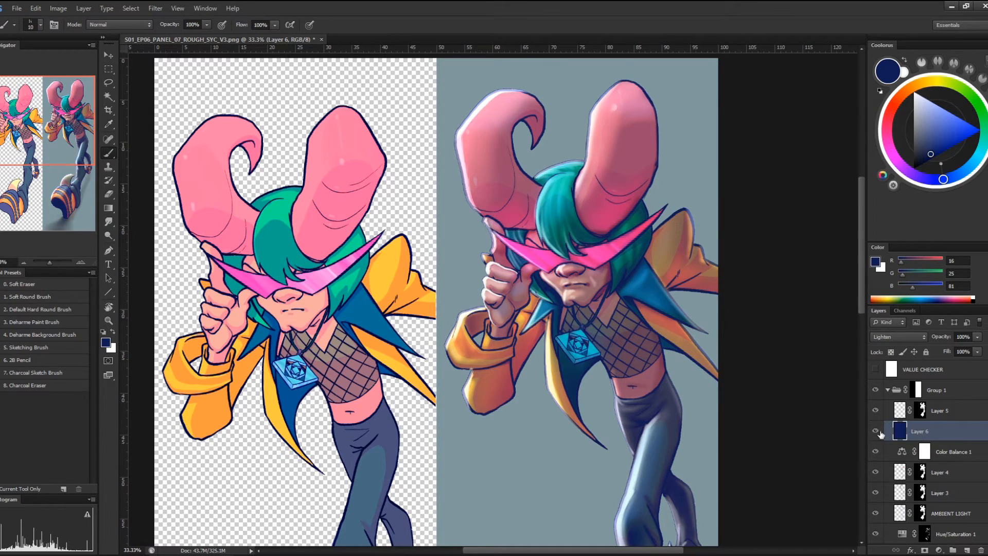
{"action": "left_click", "coordinate": [878, 433]}
{"action": "left_click", "coordinate": [877, 432]}
{"action": "left_click", "coordinate": [876, 432]}
{"action": "left_click", "coordinate": [876, 433]}
{"action": "left_click_drag", "start_coordinate": [901, 431], "coordinate": [982, 550]}
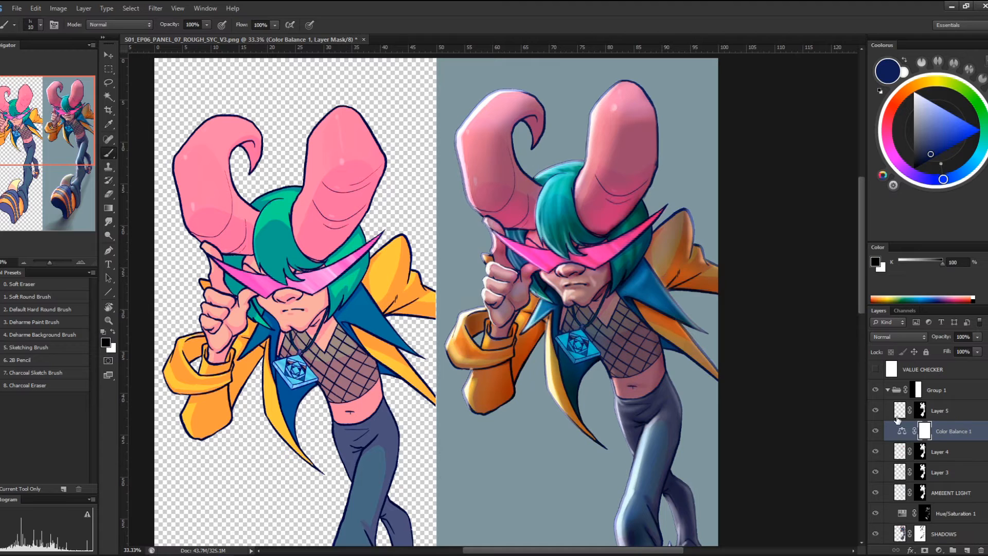
On Layer 5, paint a near-white rim highlight along the lower edge of the pink glasses beside the raised finger
{"action": "left_click", "coordinate": [899, 418]}
{"action": "key", "text": "ctrl+plus"}
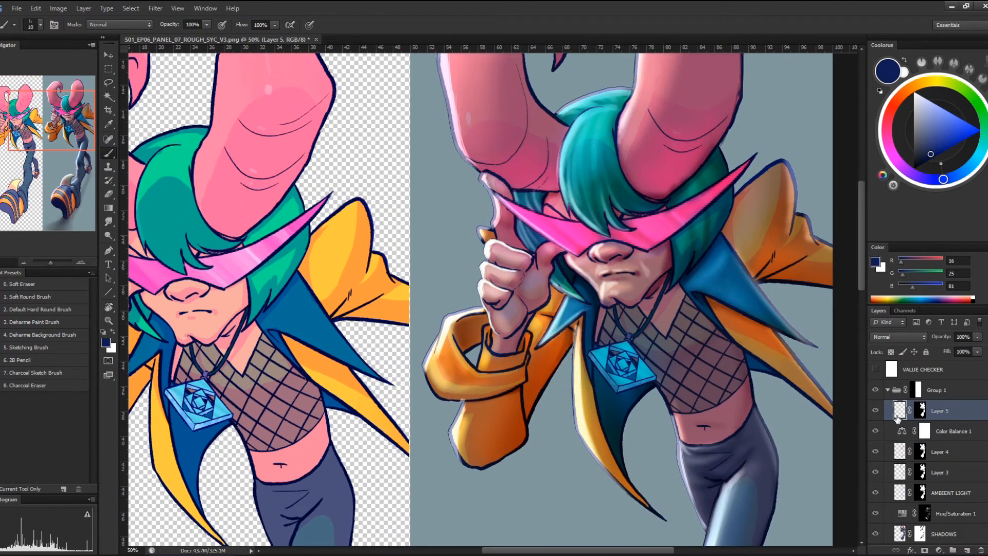
{"action": "left_click_drag", "start_coordinate": [519, 239], "coordinate": [478, 289]}
{"action": "left_click", "coordinate": [474, 294], "text": "alt"}
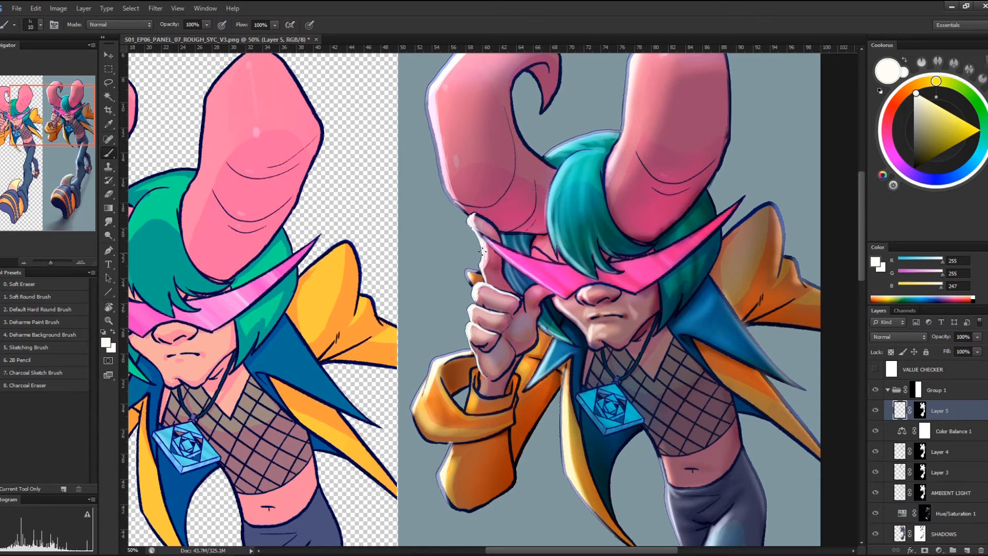
{"action": "left_click_drag", "start_coordinate": [479, 233], "coordinate": [556, 291]}
{"action": "left_click_drag", "start_coordinate": [476, 230], "coordinate": [525, 256]}
Paint and blend bright and darker pink reflections across both lenses of the glasses, using colours sampled from them
{"action": "left_click", "coordinate": [534, 256], "text": "alt"}
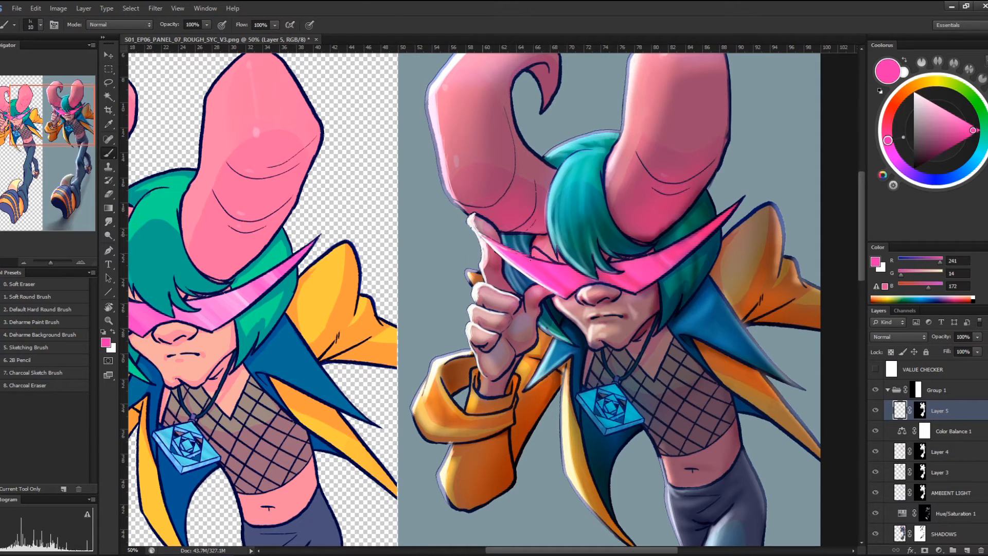
{"action": "left_click_drag", "start_coordinate": [544, 262], "coordinate": [559, 266]}
{"action": "mouse_move", "coordinate": [622, 265]}
{"action": "left_mouse_down"}
{"action": "mouse_move", "coordinate": [679, 245]}
{"action": "mouse_move", "coordinate": [743, 198]}
{"action": "mouse_move", "coordinate": [652, 283]}
{"action": "left_mouse_up"}
{"action": "left_click", "coordinate": [719, 219], "text": "alt"}
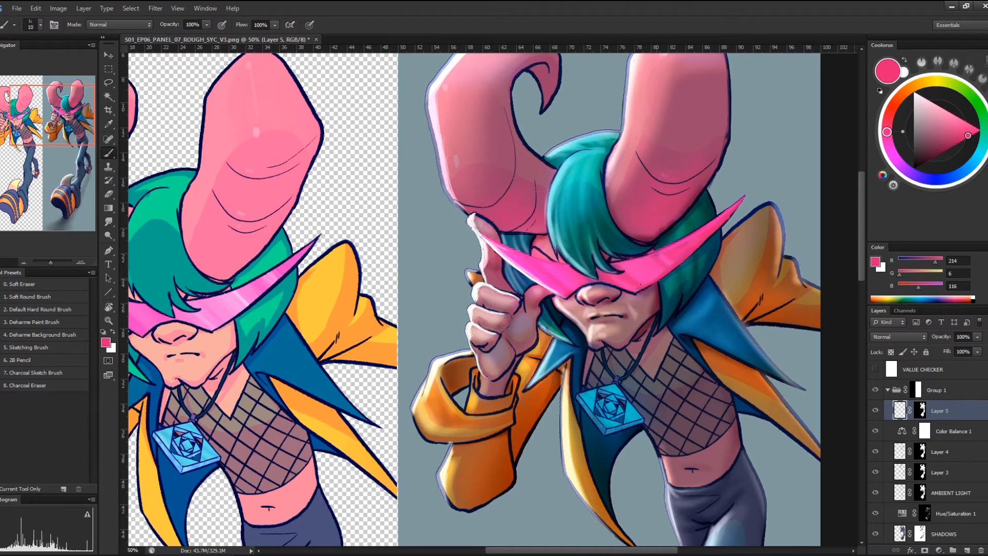
{"action": "left_click_drag", "start_coordinate": [718, 307], "coordinate": [521, 329]}
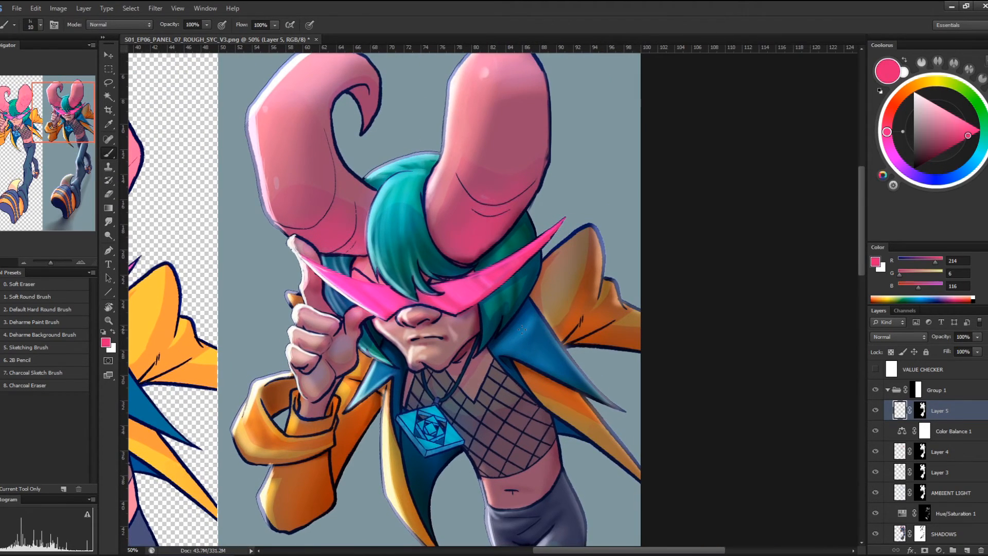
{"action": "scroll", "coordinate": [522, 330], "scroll_direction": "up", "scroll_amount": 2}
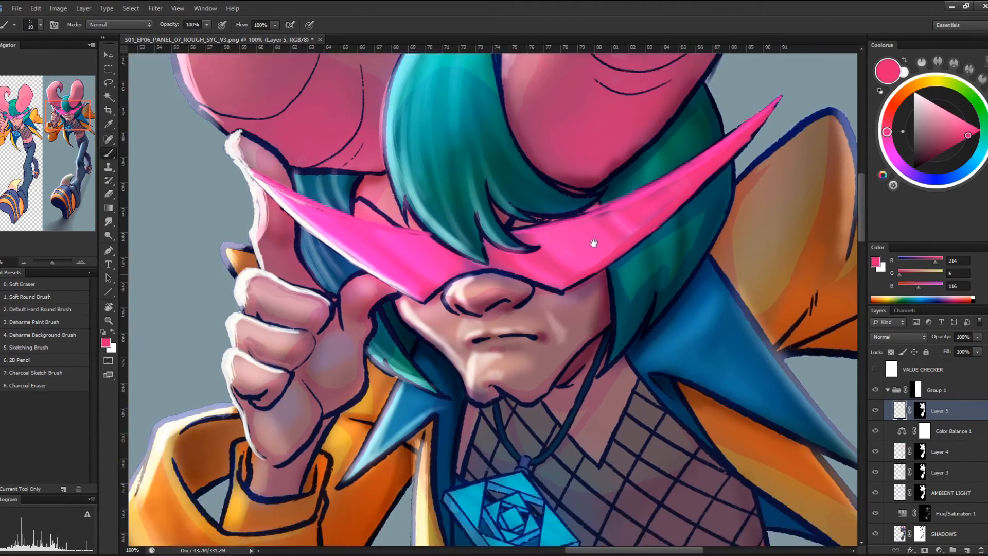
{"action": "mouse_move", "coordinate": [596, 236]}
{"action": "left_mouse_down"}
{"action": "mouse_move", "coordinate": [674, 234]}
{"action": "mouse_move", "coordinate": [577, 275]}
{"action": "mouse_move", "coordinate": [615, 247]}
{"action": "mouse_move", "coordinate": [658, 248]}
{"action": "mouse_move", "coordinate": [683, 203]}
{"action": "mouse_move", "coordinate": [617, 230]}
{"action": "mouse_move", "coordinate": [654, 246]}
{"action": "mouse_move", "coordinate": [641, 249]}
{"action": "mouse_move", "coordinate": [677, 255]}
{"action": "mouse_move", "coordinate": [635, 246]}
{"action": "mouse_move", "coordinate": [677, 256]}
{"action": "left_mouse_up"}
{"action": "left_click", "coordinate": [654, 237], "text": "alt"}
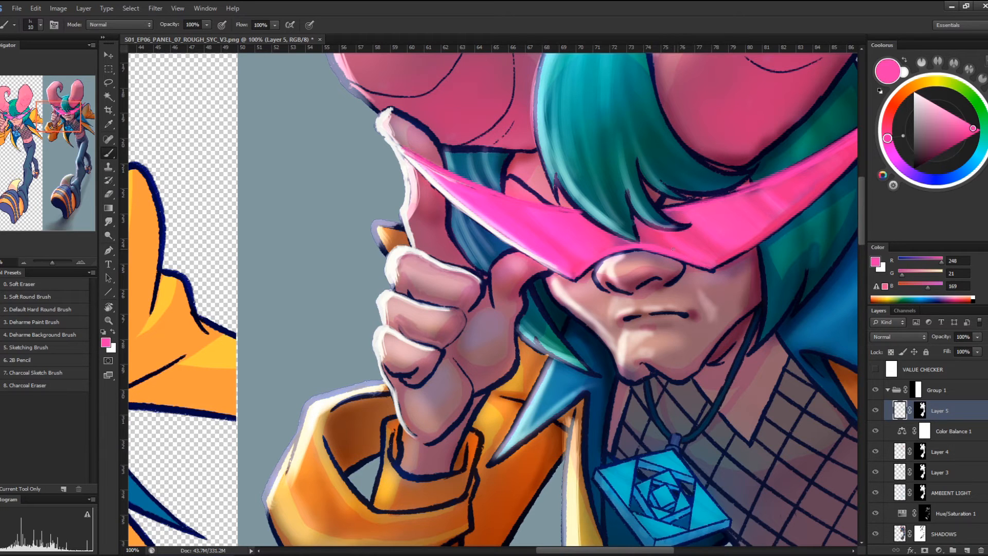
{"action": "left_click", "coordinate": [647, 240], "text": "alt"}
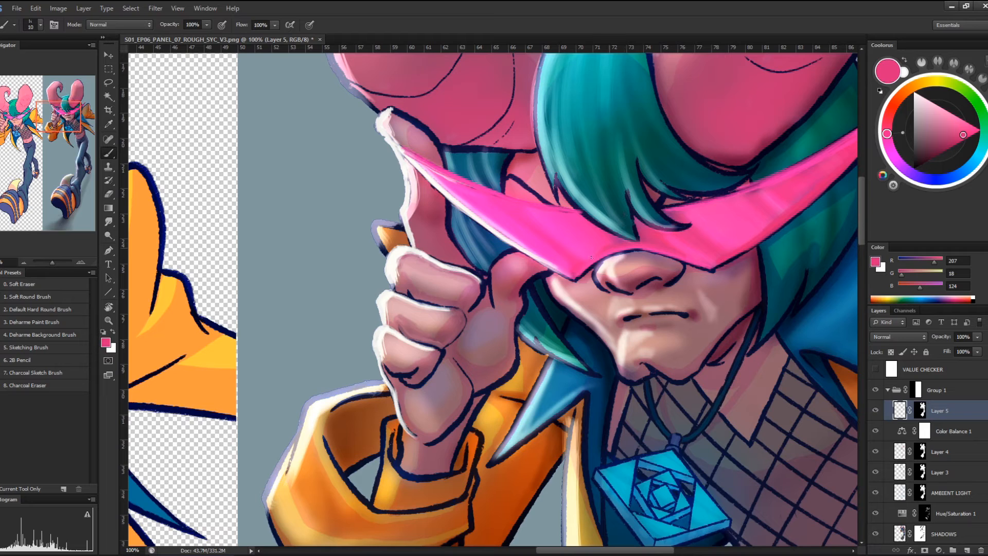
{"action": "left_click", "coordinate": [584, 227], "text": "alt"}
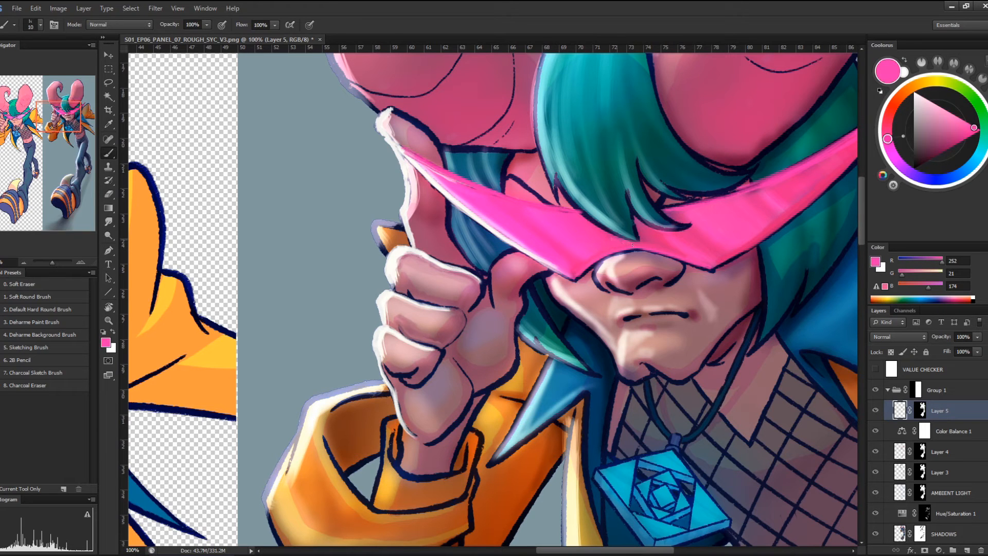
Paint light teal highlight strands down the outer left side of the hair fringe to its tip
{"action": "left_click_drag", "start_coordinate": [688, 155], "coordinate": [558, 269]}
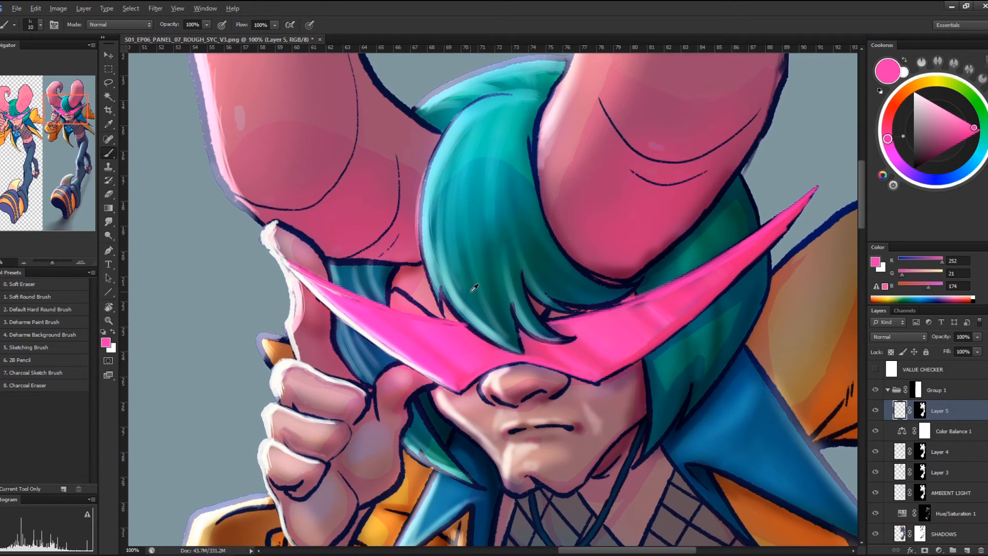
{"action": "left_click", "coordinate": [438, 276], "text": "alt"}
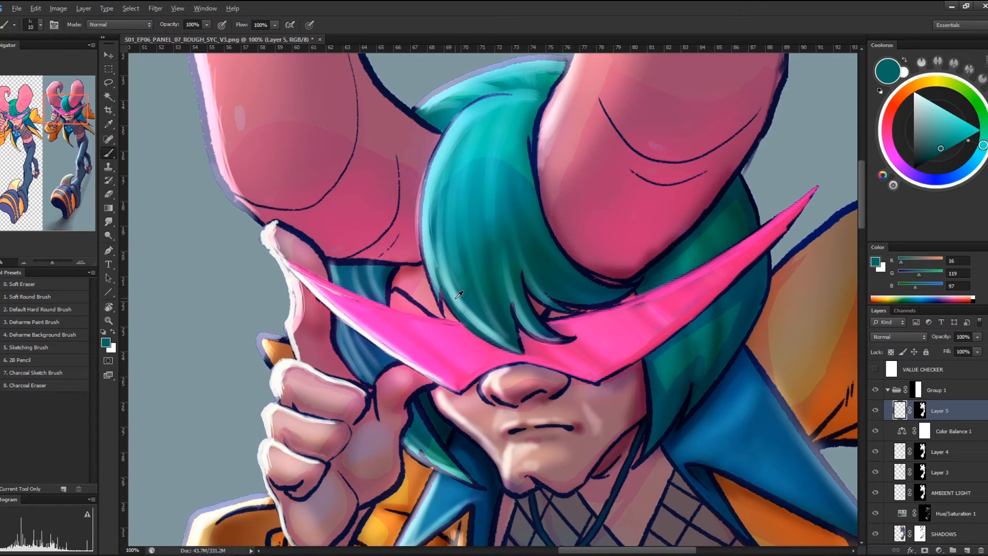
{"action": "left_click", "coordinate": [493, 341], "text": "alt"}
{"action": "mouse_move", "coordinate": [494, 342]}
{"action": "left_mouse_down"}
{"action": "mouse_move", "coordinate": [438, 270]}
{"action": "mouse_move", "coordinate": [497, 340]}
{"action": "mouse_move", "coordinate": [442, 293]}
{"action": "mouse_move", "coordinate": [515, 351]}
{"action": "left_mouse_up"}
{"action": "left_click_drag", "start_coordinate": [442, 288], "coordinate": [513, 349]}
{"action": "mouse_move", "coordinate": [437, 268]}
{"action": "left_mouse_down"}
{"action": "mouse_move", "coordinate": [430, 282]}
{"action": "mouse_move", "coordinate": [443, 313]}
{"action": "mouse_move", "coordinate": [422, 206]}
{"action": "mouse_move", "coordinate": [442, 310]}
{"action": "mouse_move", "coordinate": [427, 265]}
{"action": "left_mouse_up"}
{"action": "mouse_move", "coordinate": [451, 179]}
{"action": "left_mouse_down"}
{"action": "mouse_move", "coordinate": [470, 311]}
{"action": "mouse_move", "coordinate": [451, 261]}
{"action": "mouse_move", "coordinate": [443, 184]}
{"action": "mouse_move", "coordinate": [455, 203]}
{"action": "left_mouse_up"}
{"action": "mouse_move", "coordinate": [512, 346]}
{"action": "left_mouse_down"}
{"action": "mouse_move", "coordinate": [461, 205]}
{"action": "mouse_move", "coordinate": [499, 339]}
{"action": "mouse_move", "coordinate": [458, 190]}
{"action": "mouse_move", "coordinate": [502, 329]}
{"action": "mouse_move", "coordinate": [461, 206]}
{"action": "left_mouse_up"}
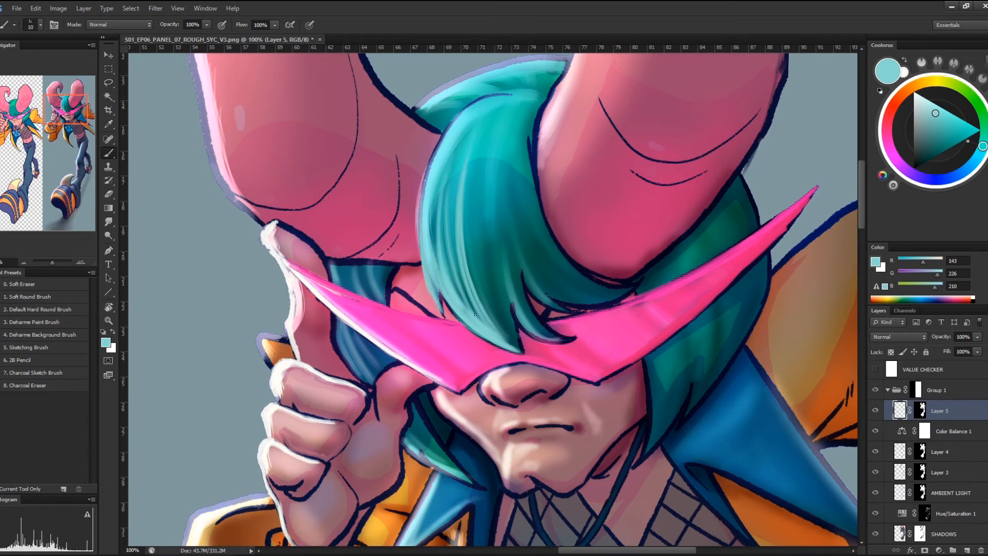
Paint alternating dark and mid-teal strands through the middle of the fringe with colours sampled from the hair
{"action": "left_click", "coordinate": [496, 305], "text": "alt"}
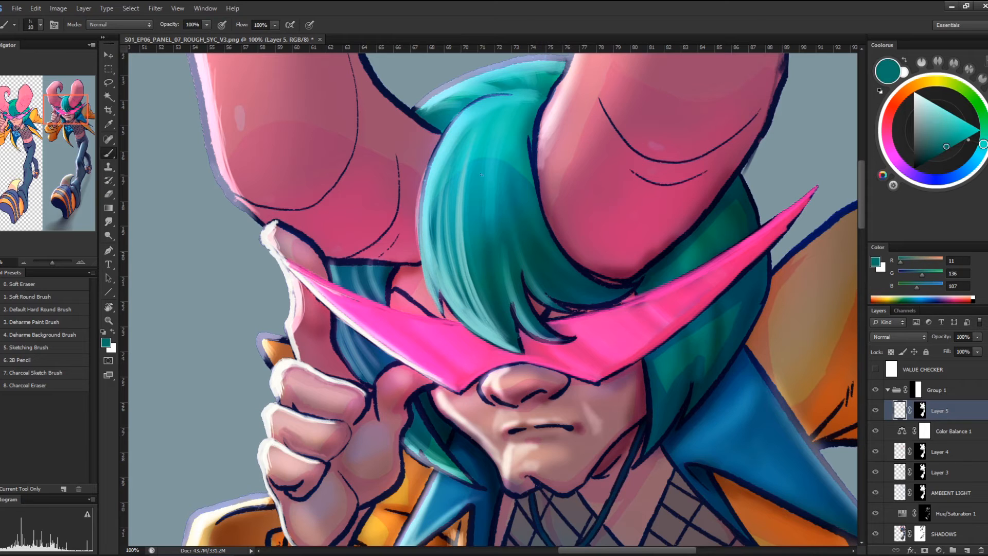
{"action": "mouse_move", "coordinate": [481, 175]}
{"action": "left_mouse_down"}
{"action": "mouse_move", "coordinate": [482, 225]}
{"action": "mouse_move", "coordinate": [473, 138]}
{"action": "mouse_move", "coordinate": [494, 223]}
{"action": "left_mouse_up"}
{"action": "left_click", "coordinate": [512, 254], "text": "alt"}
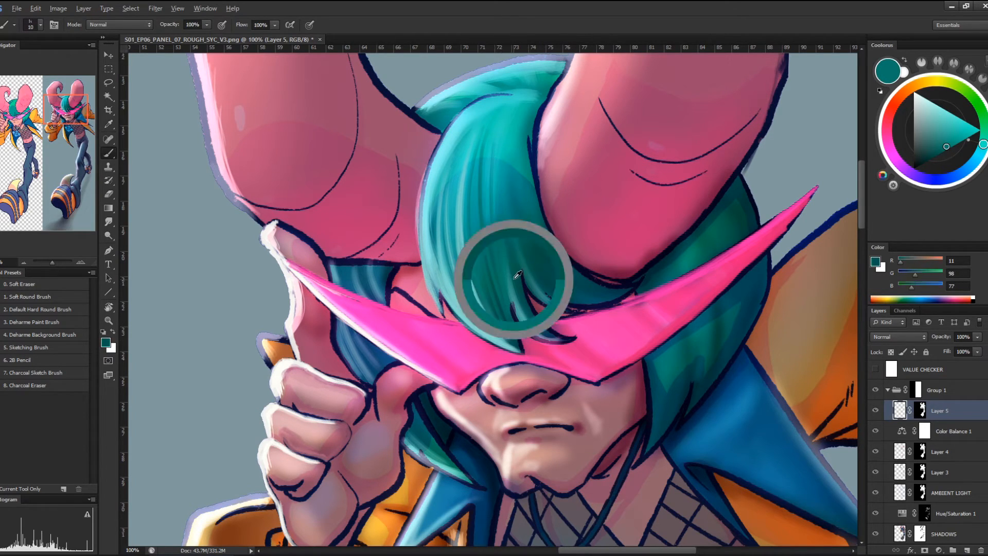
{"action": "left_click_drag", "start_coordinate": [497, 222], "coordinate": [514, 311]}
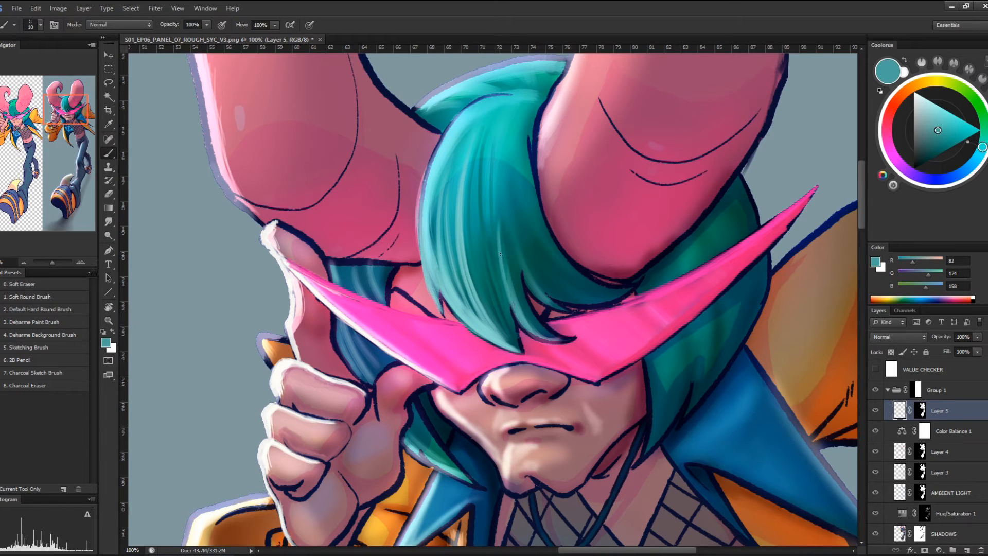
{"action": "left_click_drag", "start_coordinate": [501, 242], "coordinate": [515, 313]}
{"action": "left_click_drag", "start_coordinate": [497, 204], "coordinate": [499, 269]}
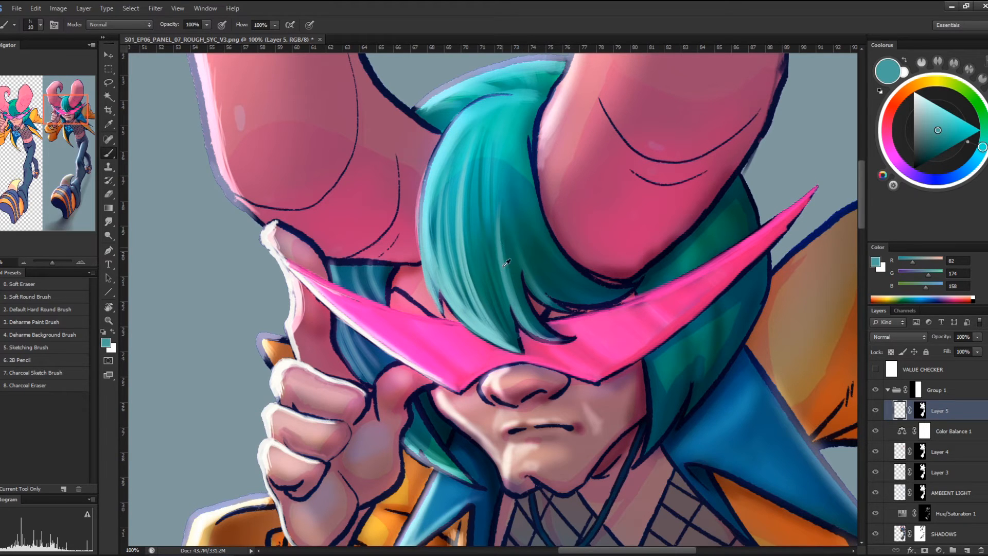
{"action": "left_click", "coordinate": [514, 325], "text": "alt"}
{"action": "left_click_drag", "start_coordinate": [513, 314], "coordinate": [517, 332]}
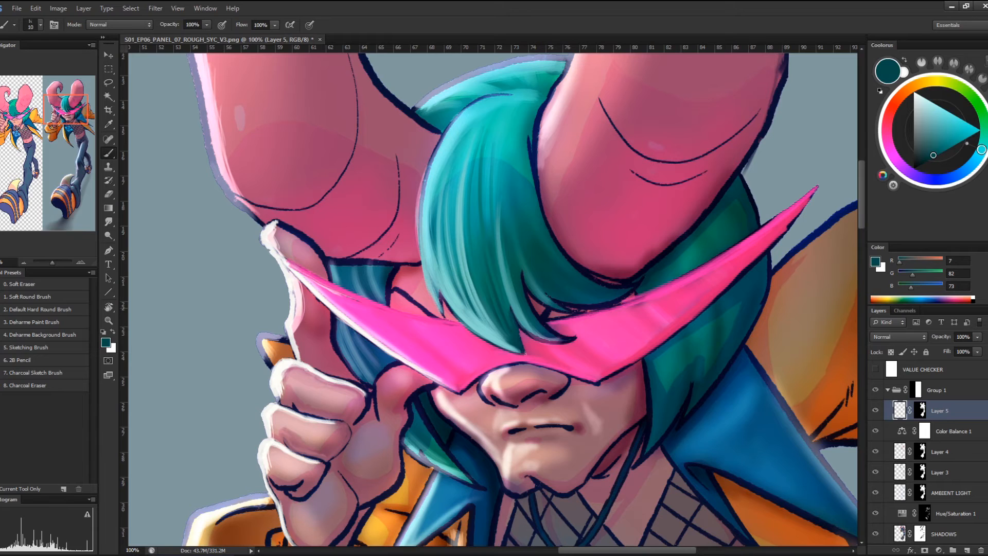
Add mid-teal and dark teal strands curving along the right side of the fringe beside the horn
{"action": "left_click", "coordinate": [502, 285], "text": "alt"}
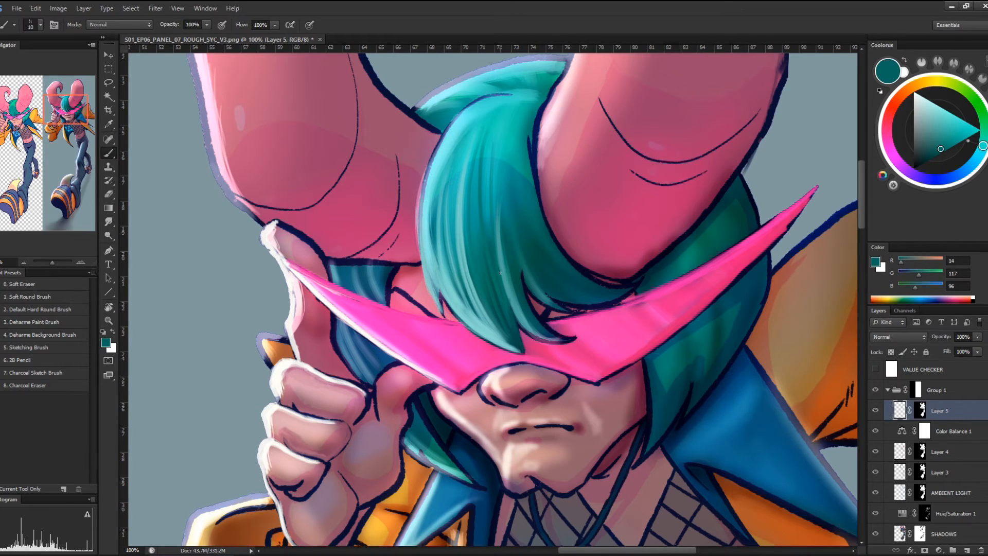
{"action": "left_click", "coordinate": [510, 299], "text": "alt"}
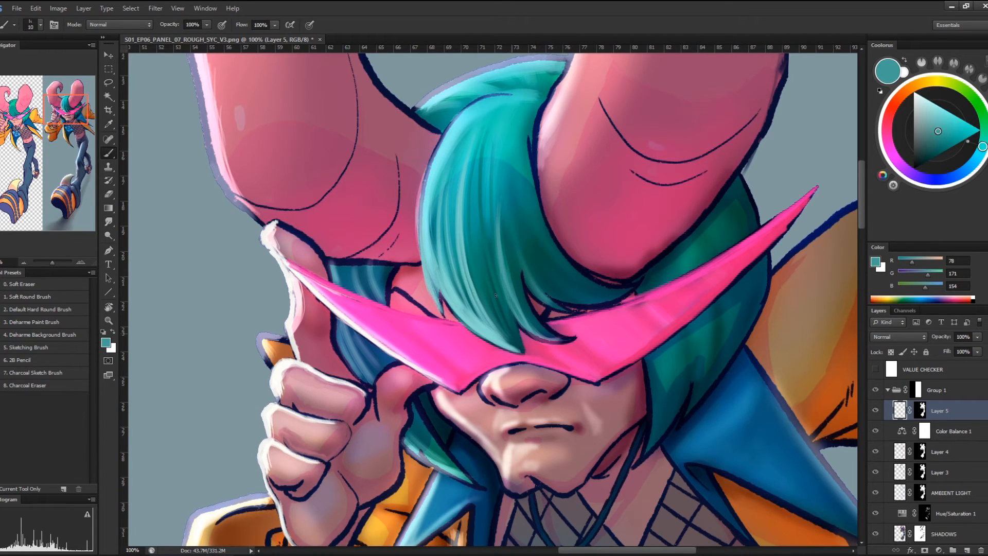
{"action": "left_click_drag", "start_coordinate": [496, 296], "coordinate": [511, 333]}
{"action": "mouse_move", "coordinate": [511, 211]}
{"action": "left_mouse_down"}
{"action": "mouse_move", "coordinate": [556, 301]}
{"action": "mouse_move", "coordinate": [597, 309]}
{"action": "left_mouse_up"}
{"action": "left_click_drag", "start_coordinate": [525, 233], "coordinate": [591, 306]}
{"action": "mouse_move", "coordinate": [517, 196]}
{"action": "left_mouse_down"}
{"action": "mouse_move", "coordinate": [525, 231]}
{"action": "mouse_move", "coordinate": [579, 273]}
{"action": "left_mouse_up"}
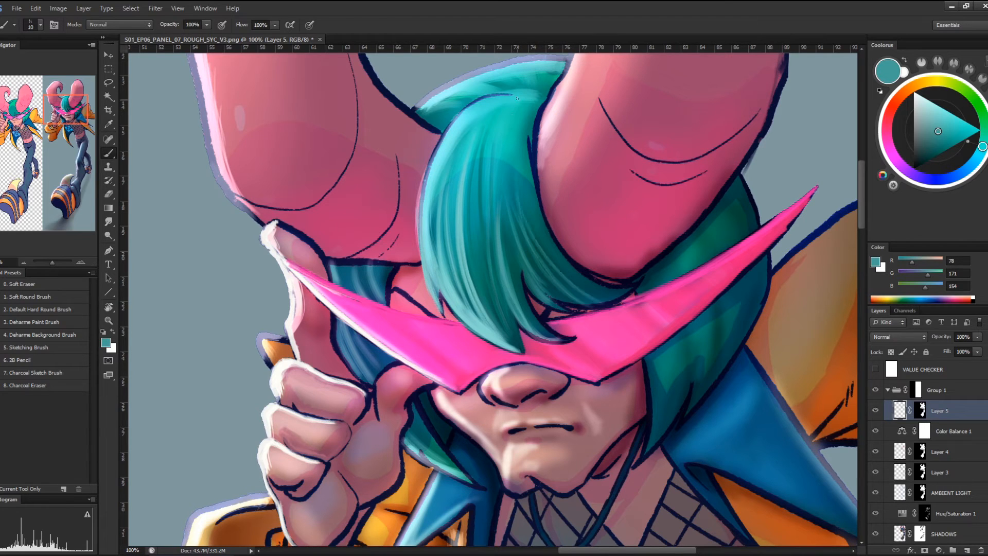
{"action": "left_click", "coordinate": [579, 273], "text": "alt"}
{"action": "left_click_drag", "start_coordinate": [524, 152], "coordinate": [513, 229]}
{"action": "left_click_drag", "start_coordinate": [508, 182], "coordinate": [551, 301]}
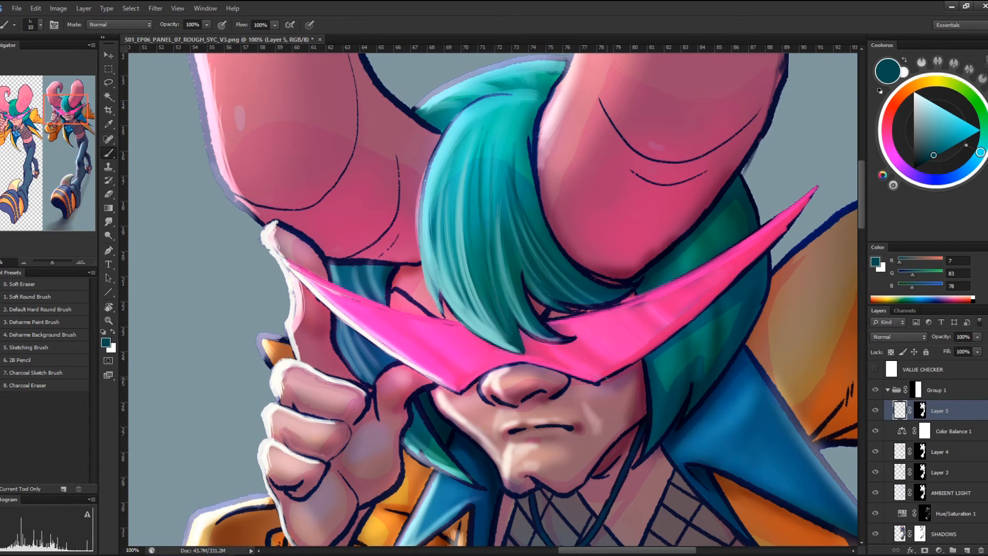
Paint a dark teal eyebrow above the left lens of the glasses, using a colour sampled from the hair fringe
{"action": "left_click_drag", "start_coordinate": [487, 230], "coordinate": [669, 194]}
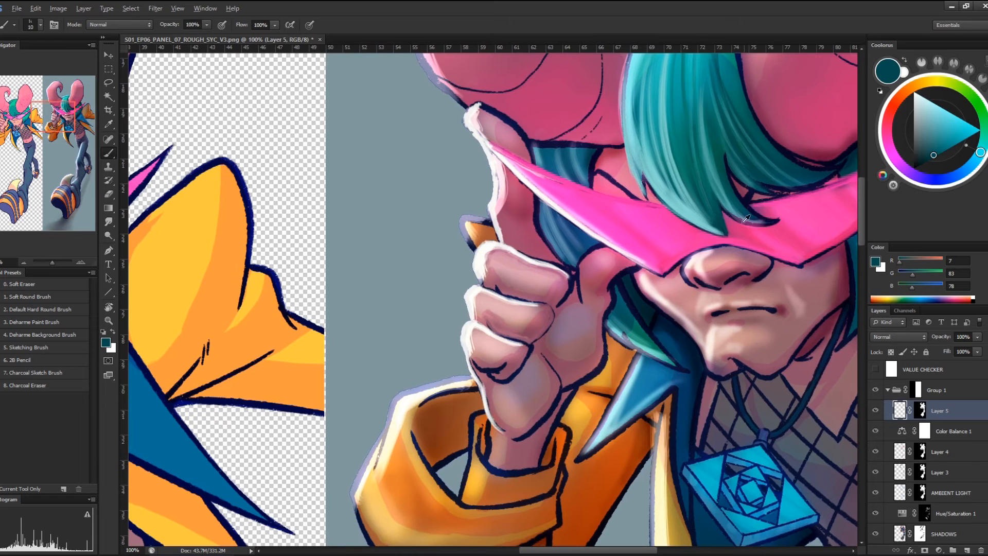
{"action": "left_click", "coordinate": [624, 191], "text": "alt"}
{"action": "left_click_drag", "start_coordinate": [684, 235], "coordinate": [511, 325]}
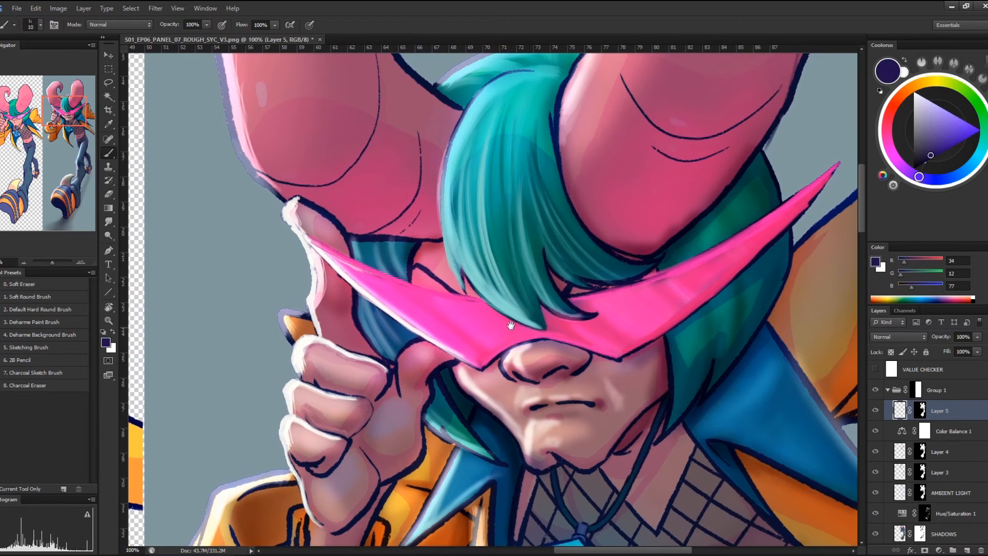
{"action": "left_click", "coordinate": [533, 286], "text": "alt"}
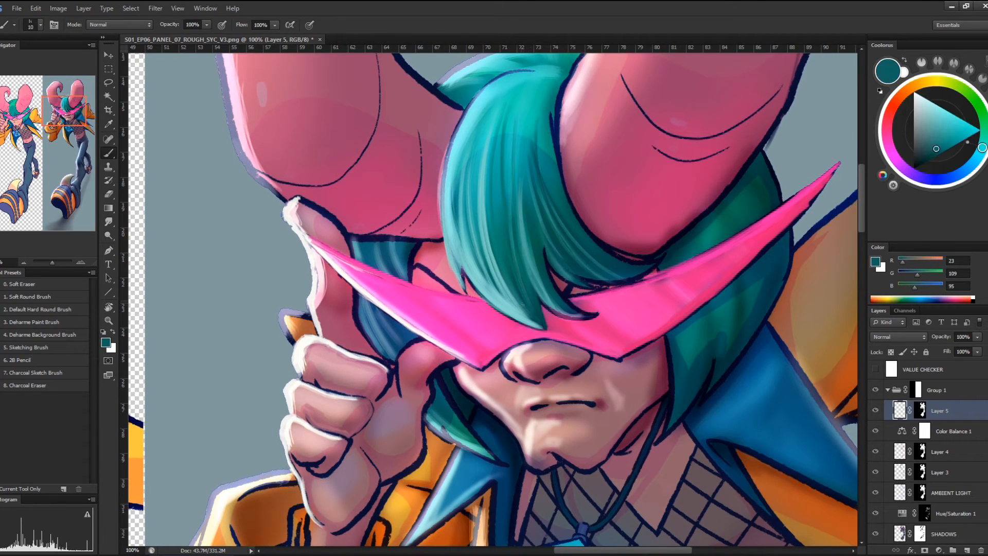
{"action": "left_click", "coordinate": [543, 292], "text": "alt"}
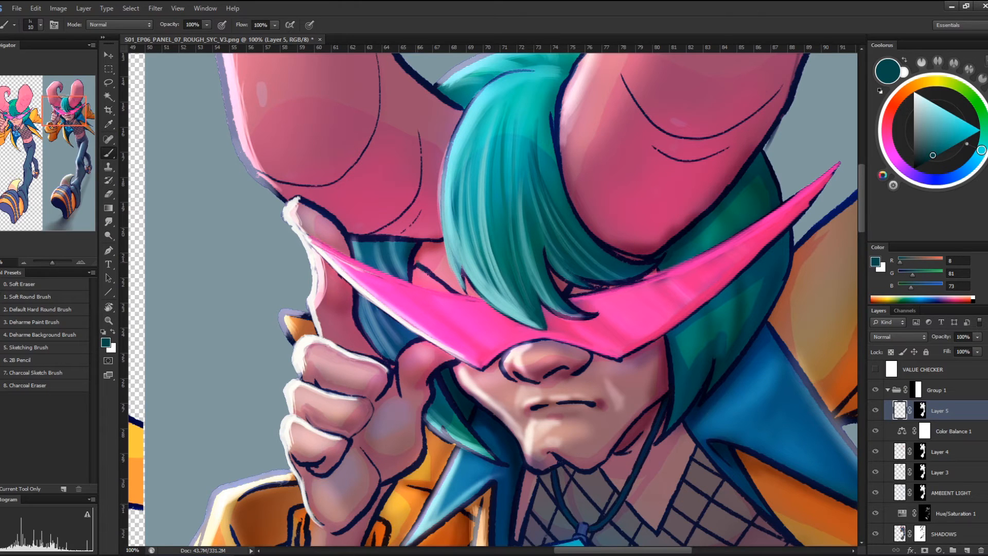
{"action": "mouse_move", "coordinate": [427, 268]}
{"action": "left_mouse_down"}
{"action": "mouse_move", "coordinate": [450, 286]}
{"action": "mouse_move", "coordinate": [448, 272]}
{"action": "mouse_move", "coordinate": [496, 290]}
{"action": "mouse_move", "coordinate": [425, 265]}
{"action": "mouse_move", "coordinate": [458, 293]}
{"action": "left_mouse_up"}
Enlarge the brush to 25 and clean up the forehead and hair around the eyebrow with sampled pinks and blue
{"action": "key", "text": "bracketright"}
{"action": "key", "text": "bracketright"}
{"action": "key", "text": "bracketright"}
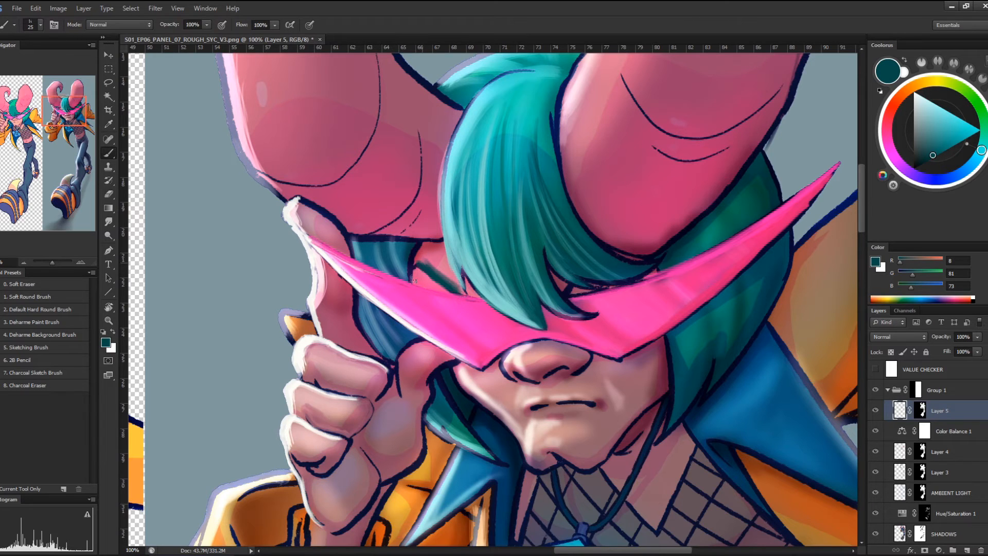
{"action": "left_click", "coordinate": [437, 262], "text": "alt"}
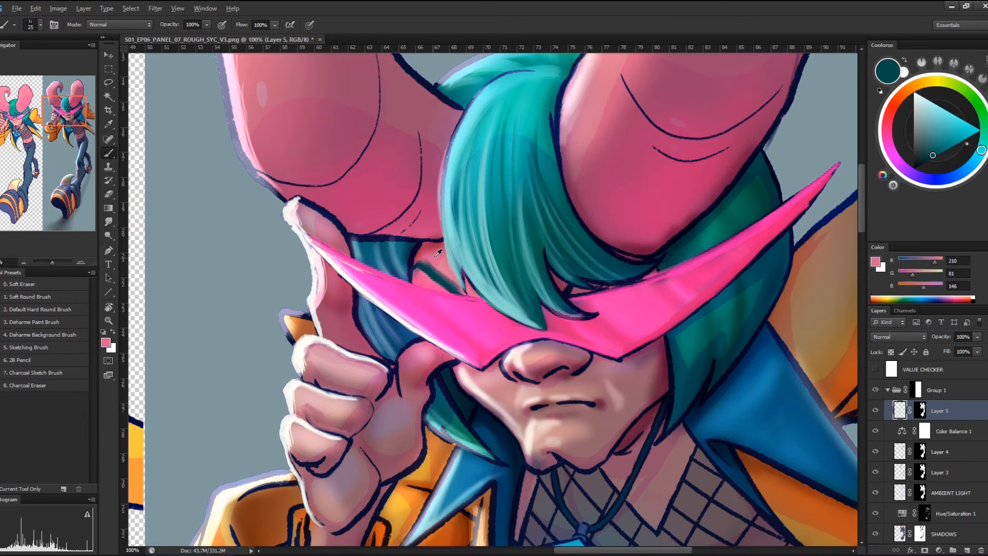
{"action": "left_click", "coordinate": [406, 256], "text": "alt"}
{"action": "mouse_move", "coordinate": [405, 260]}
{"action": "left_mouse_down"}
{"action": "mouse_move", "coordinate": [408, 251]}
{"action": "mouse_move", "coordinate": [403, 278]}
{"action": "mouse_move", "coordinate": [407, 245]}
{"action": "mouse_move", "coordinate": [401, 260]}
{"action": "left_mouse_up"}
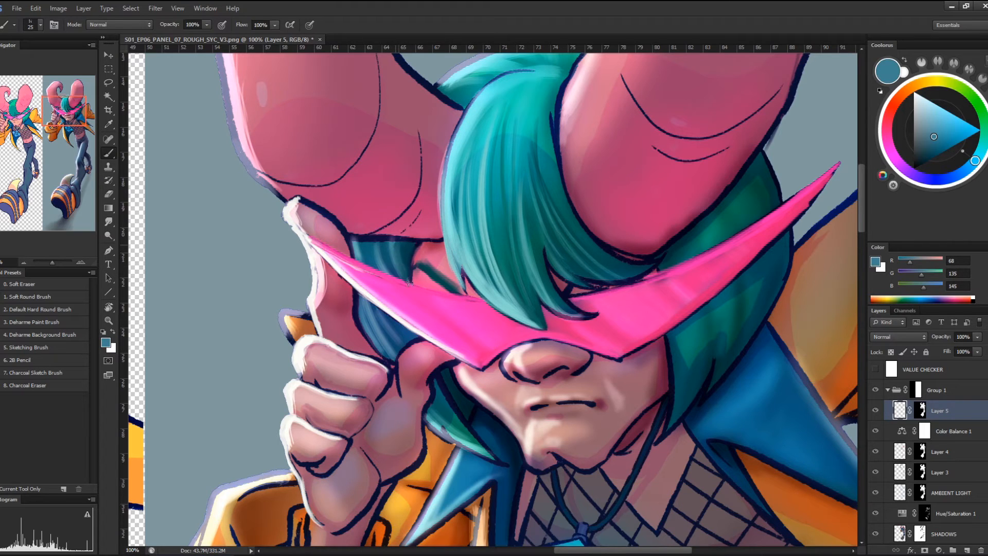
{"action": "left_click", "coordinate": [421, 255], "text": "alt"}
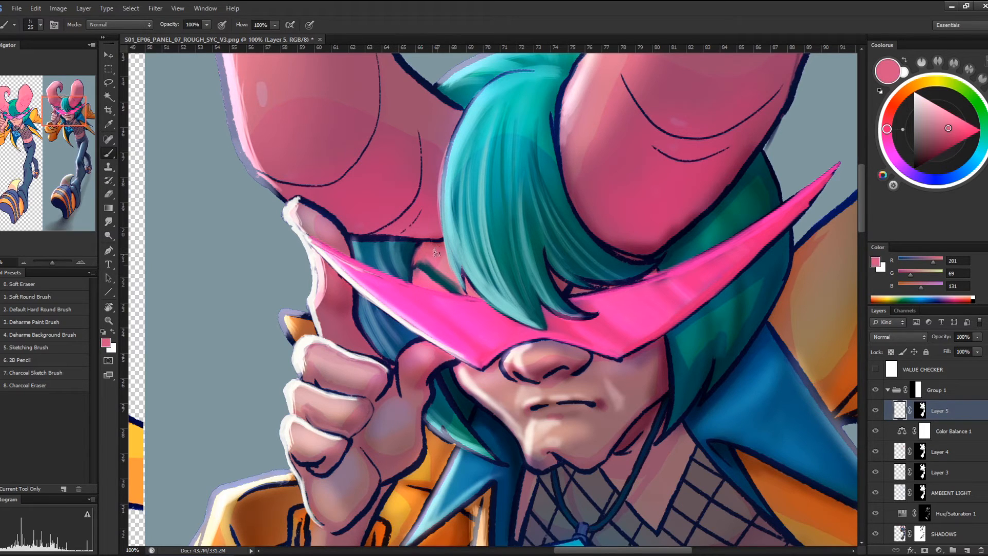
{"action": "left_click_drag", "start_coordinate": [418, 273], "coordinate": [435, 277]}
{"action": "scroll", "coordinate": [511, 387], "scroll_direction": "down", "scroll_amount": 4}
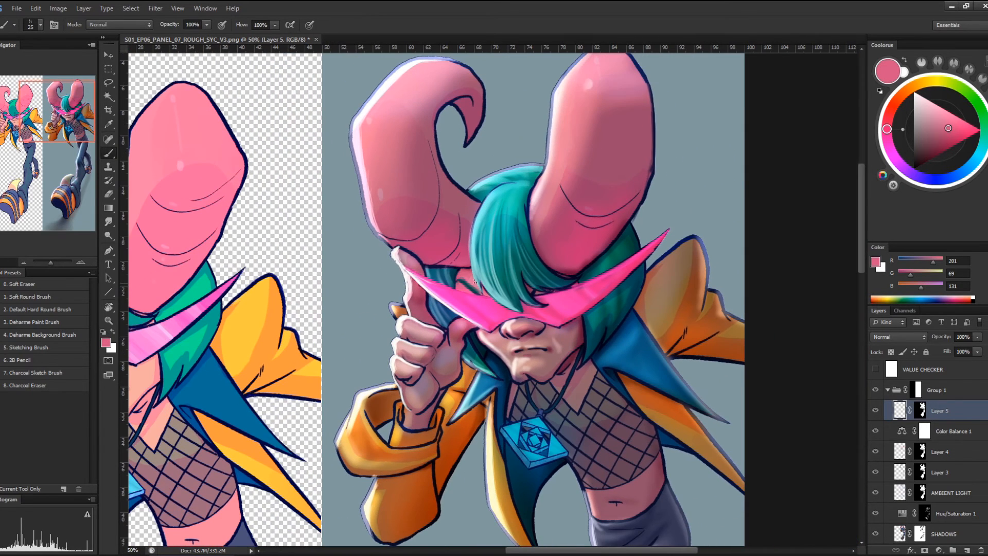
{"action": "left_click", "coordinate": [469, 281], "text": "alt"}
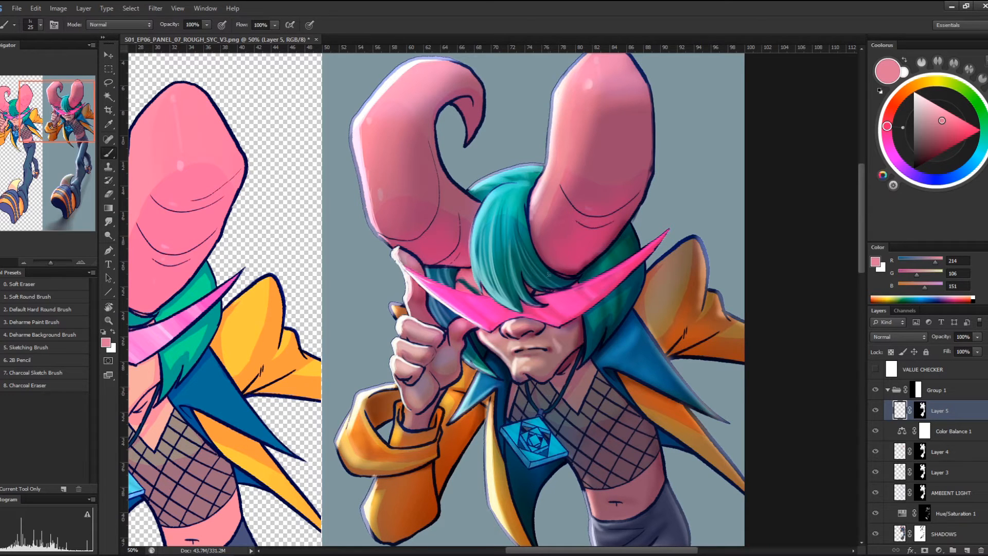
Reduce the brush to 15 and soften the area where the thumb meets the upper curled finger with sampled muted pinks
{"action": "left_click", "coordinate": [454, 325], "text": "alt"}
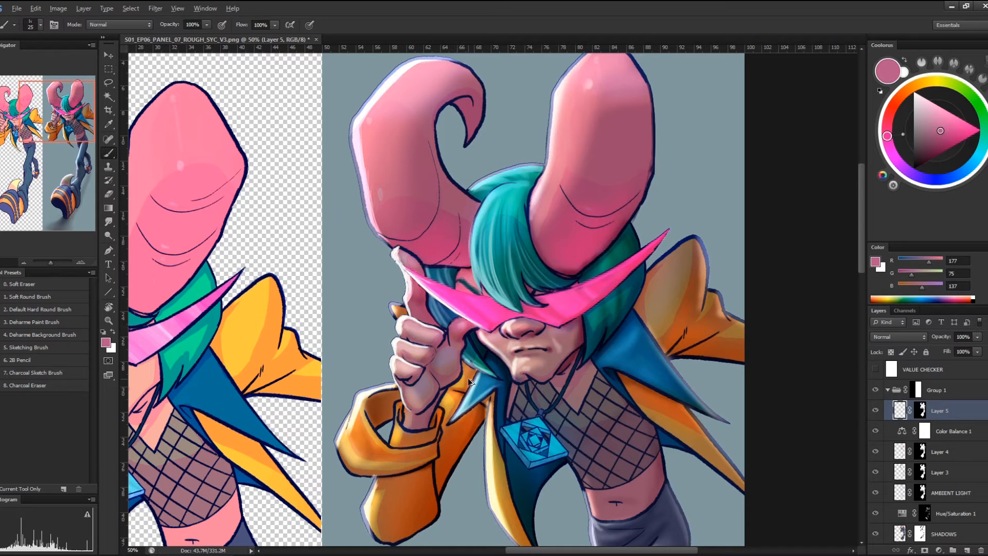
{"action": "key", "text": "ctrl+plus"}
{"action": "key", "text": "ctrl+plus"}
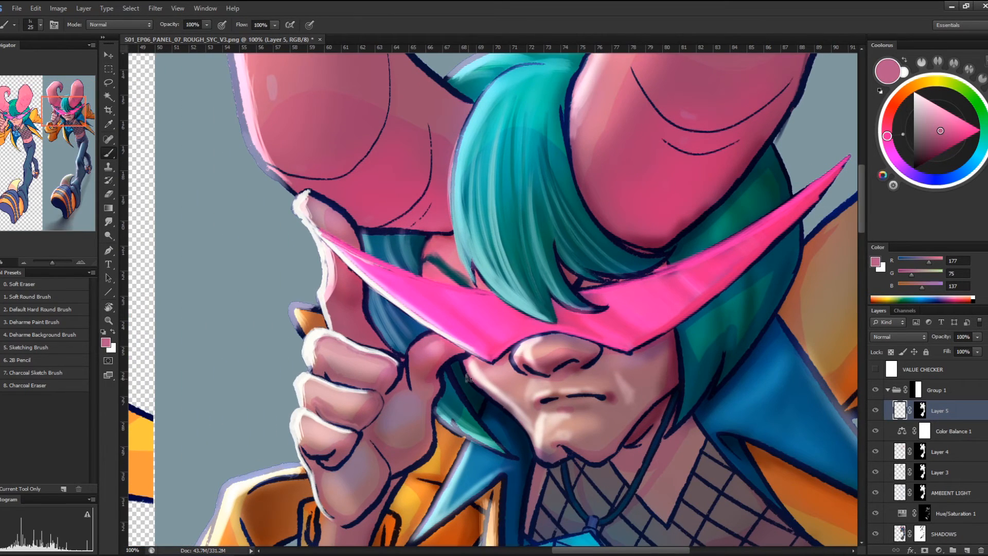
{"action": "key", "text": "bracketleft"}
{"action": "key", "text": "bracketleft"}
{"action": "mouse_move", "coordinate": [449, 348]}
{"action": "left_mouse_down"}
{"action": "mouse_move", "coordinate": [517, 227]}
{"action": "mouse_move", "coordinate": [478, 267]}
{"action": "left_mouse_up"}
{"action": "left_click", "coordinate": [479, 244], "text": "alt"}
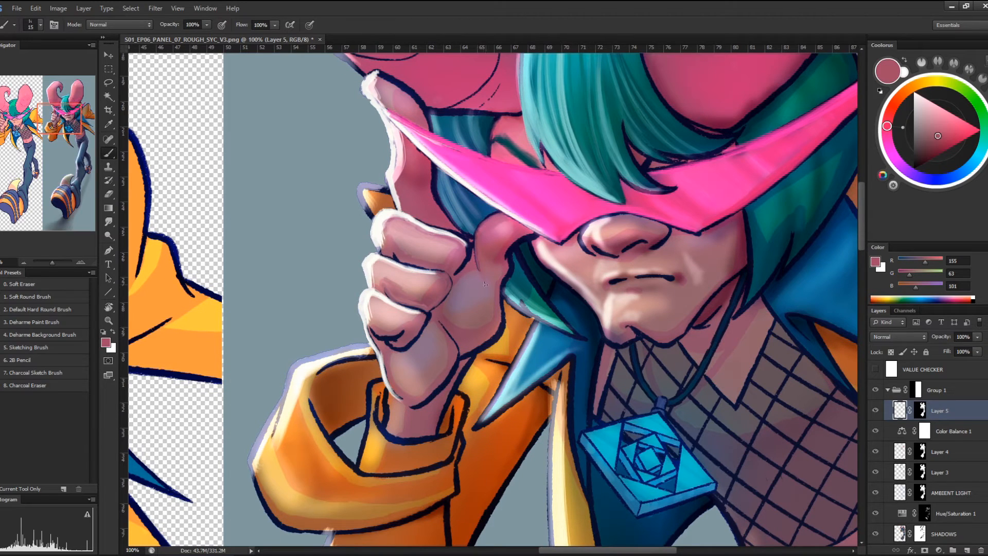
{"action": "left_click", "coordinate": [477, 266], "text": "alt"}
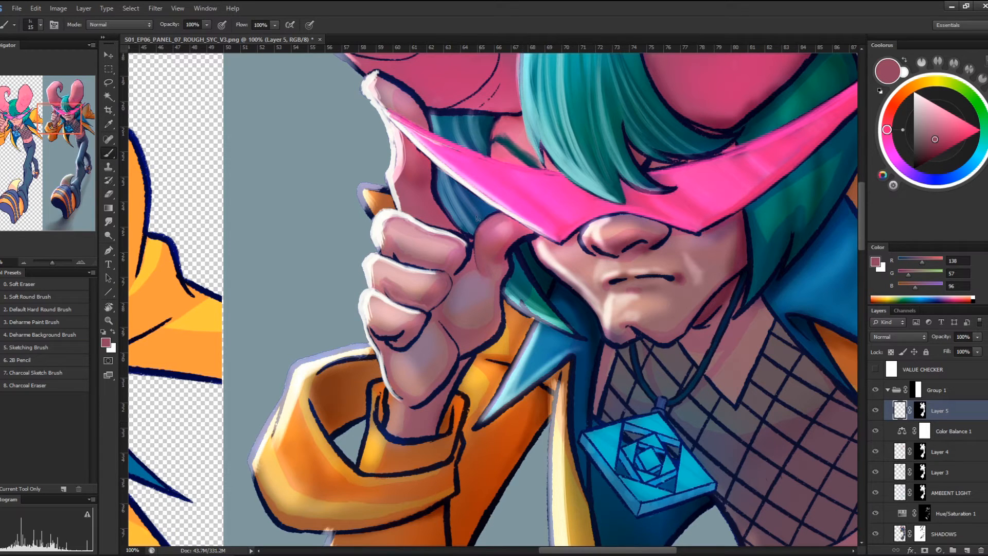
{"action": "left_click_drag", "start_coordinate": [464, 254], "coordinate": [455, 273]}
Try straight diagonal hatching in dark pink across the upper curled finger
{"action": "mouse_move", "coordinate": [379, 226]}
{"action": "left_mouse_down"}
{"action": "mouse_move", "coordinate": [449, 241]}
{"action": "mouse_move", "coordinate": [447, 251]}
{"action": "mouse_move", "coordinate": [396, 245]}
{"action": "mouse_move", "coordinate": [446, 258]}
{"action": "mouse_move", "coordinate": [461, 241]}
{"action": "mouse_move", "coordinate": [438, 229]}
{"action": "left_mouse_up"}
{"action": "key", "text": "ctrl+alt+z"}
{"action": "key", "text": "ctrl+alt+z"}
{"action": "key", "text": "ctrl+alt+z"}
{"action": "key", "text": "ctrl+alt+z"}
{"action": "left_click_drag", "start_coordinate": [399, 243], "coordinate": [422, 223]}
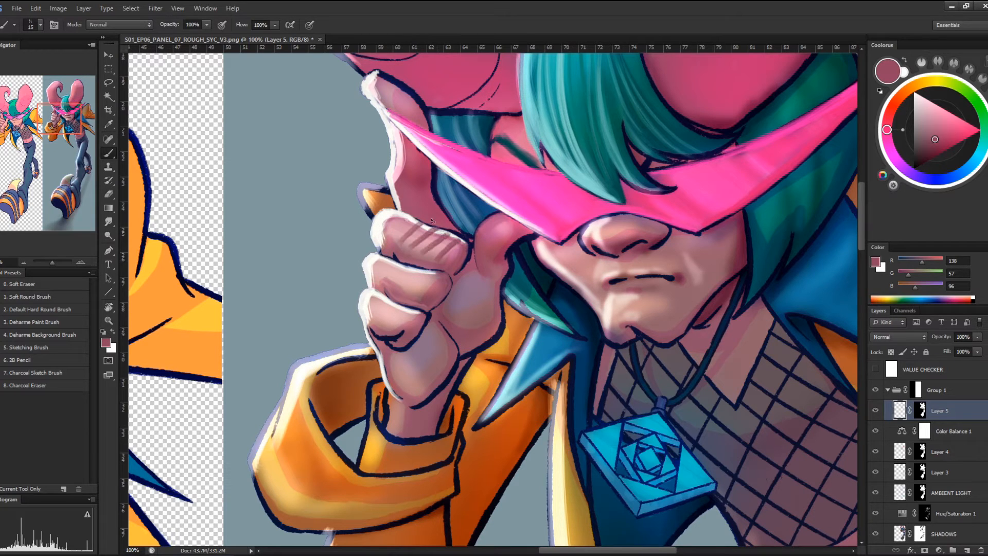
{"action": "key", "text": "ctrl+alt+z"}
{"action": "key", "text": "ctrl+alt+z"}
{"action": "key", "text": "ctrl+alt+z"}
{"action": "key", "text": "ctrl+alt+z"}
Try dark pink shading strokes in differing directions, including along the length of the upper curled finger
{"action": "left_click_drag", "start_coordinate": [384, 216], "coordinate": [419, 257]}
{"action": "left_click_drag", "start_coordinate": [403, 222], "coordinate": [430, 259]}
{"action": "key", "text": "ctrl+alt+z"}
{"action": "key", "text": "ctrl+alt+z"}
{"action": "key", "text": "ctrl+alt+z"}
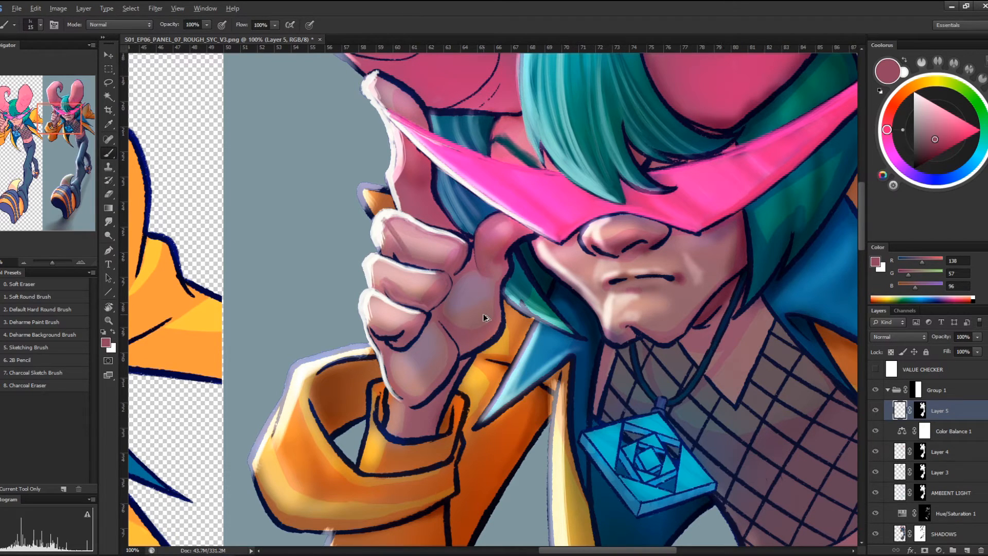
{"action": "left_click_drag", "start_coordinate": [387, 232], "coordinate": [447, 253]}
{"action": "mouse_move", "coordinate": [390, 227]}
{"action": "left_mouse_down"}
{"action": "mouse_move", "coordinate": [454, 244]}
{"action": "mouse_move", "coordinate": [453, 260]}
{"action": "left_mouse_up"}
{"action": "key", "text": "ctrl+alt+z"}
{"action": "key", "text": "ctrl+alt+z"}
{"action": "key", "text": "ctrl+alt+z"}
Try curved dark pink strokes that wrap around the form of the upper curled finger
{"action": "mouse_move", "coordinate": [417, 231]}
{"action": "left_mouse_down"}
{"action": "mouse_move", "coordinate": [443, 253]}
{"action": "mouse_move", "coordinate": [432, 247]}
{"action": "left_mouse_up"}
{"action": "mouse_move", "coordinate": [404, 237]}
{"action": "left_mouse_down"}
{"action": "mouse_move", "coordinate": [399, 218]}
{"action": "mouse_move", "coordinate": [418, 261]}
{"action": "left_mouse_up"}
{"action": "left_click_drag", "start_coordinate": [378, 216], "coordinate": [412, 259]}
{"action": "key", "text": "ctrl+alt+z"}
{"action": "key", "text": "ctrl+alt+z"}
{"action": "key", "text": "ctrl+alt+z"}
{"action": "key", "text": "ctrl+alt+z"}
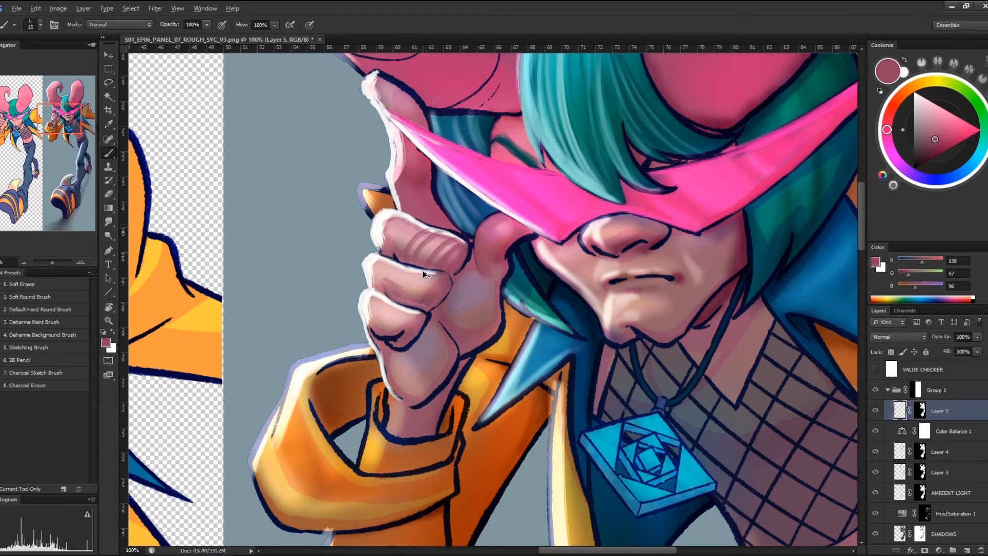
{"action": "key", "text": "ctrl+alt+z"}
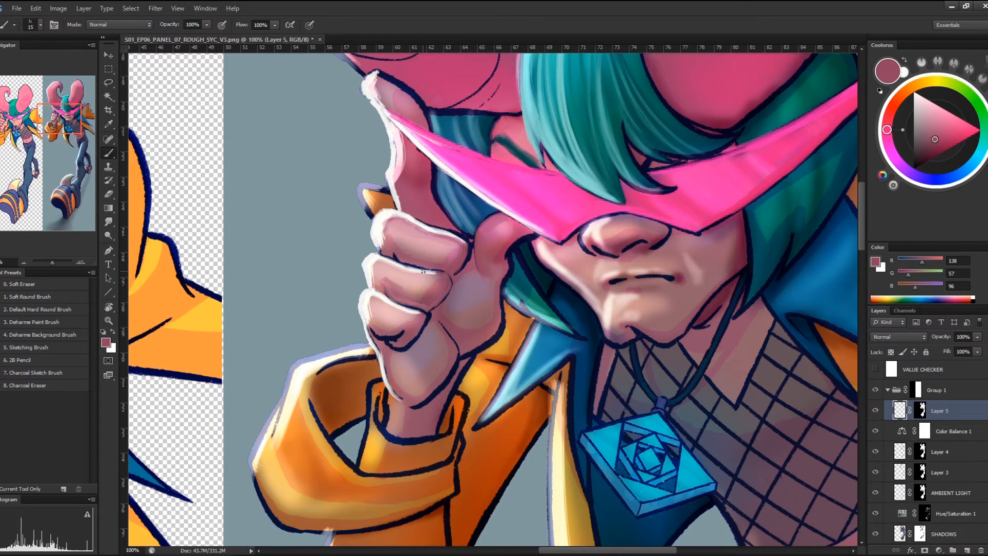
Blend the upper curled finger with a larger brush, using mid and light pinks sampled from its skin
{"action": "left_click", "coordinate": [398, 229], "text": "alt"}
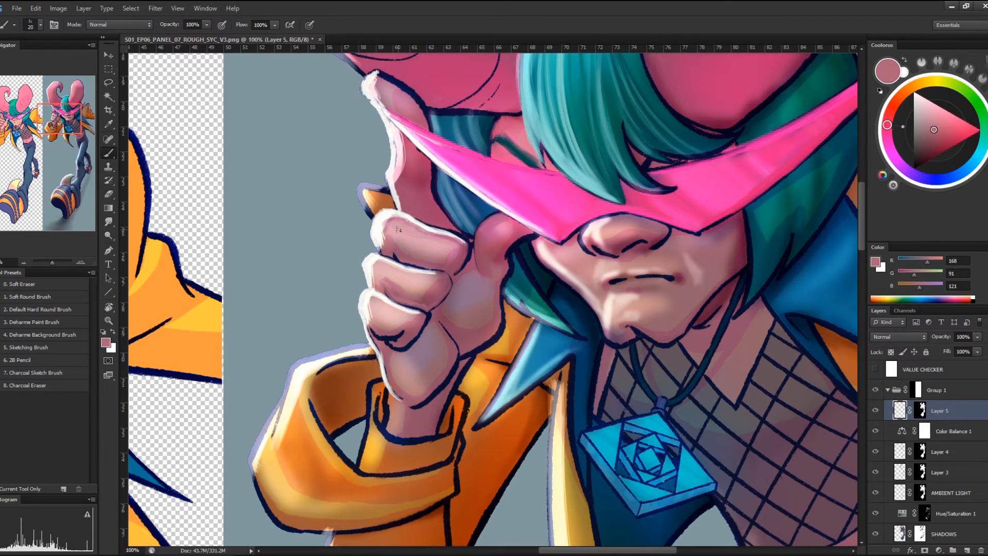
{"action": "key", "text": "bracketright"}
{"action": "left_click", "coordinate": [434, 243], "text": "alt"}
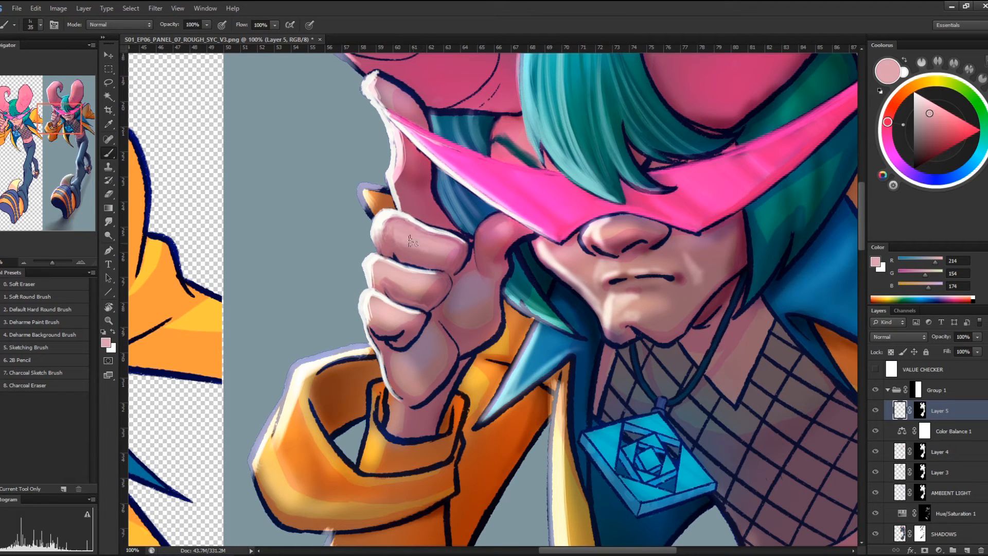
{"action": "left_click", "coordinate": [395, 221], "text": "alt"}
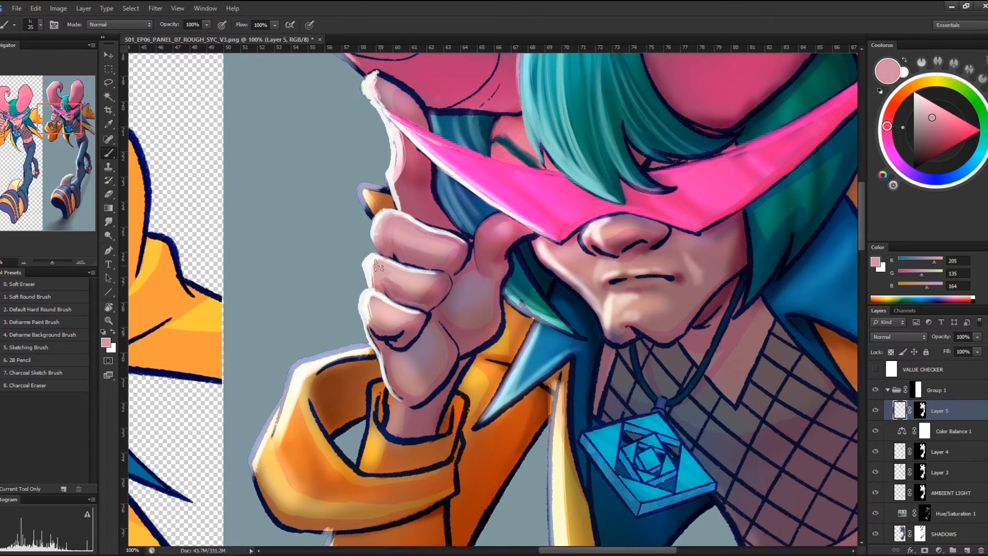
Blend light pink over the middle curled finger and shade its underside with sampled darker pink
{"action": "left_click", "coordinate": [395, 280], "text": "alt"}
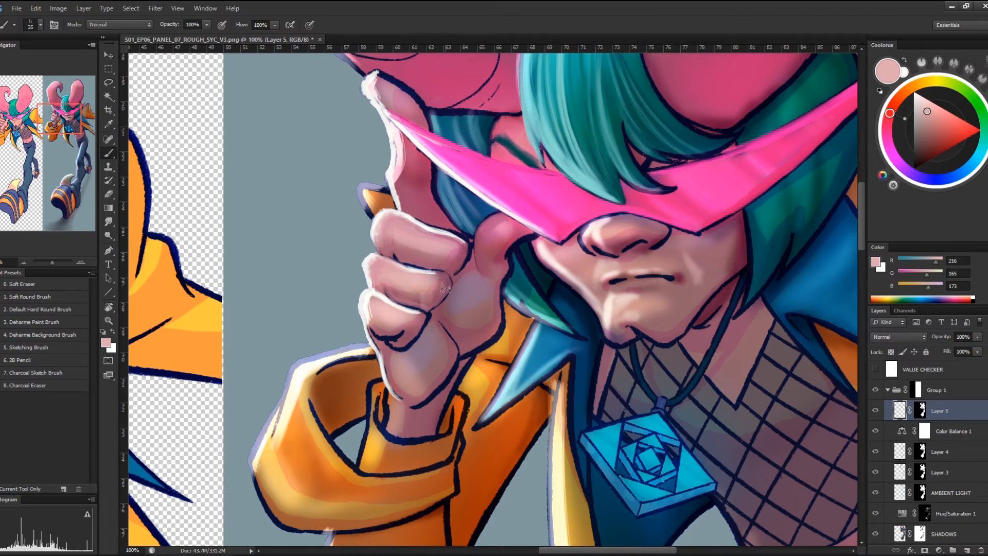
{"action": "left_click", "coordinate": [419, 293], "text": "alt"}
{"action": "left_click", "coordinate": [418, 294], "text": "alt"}
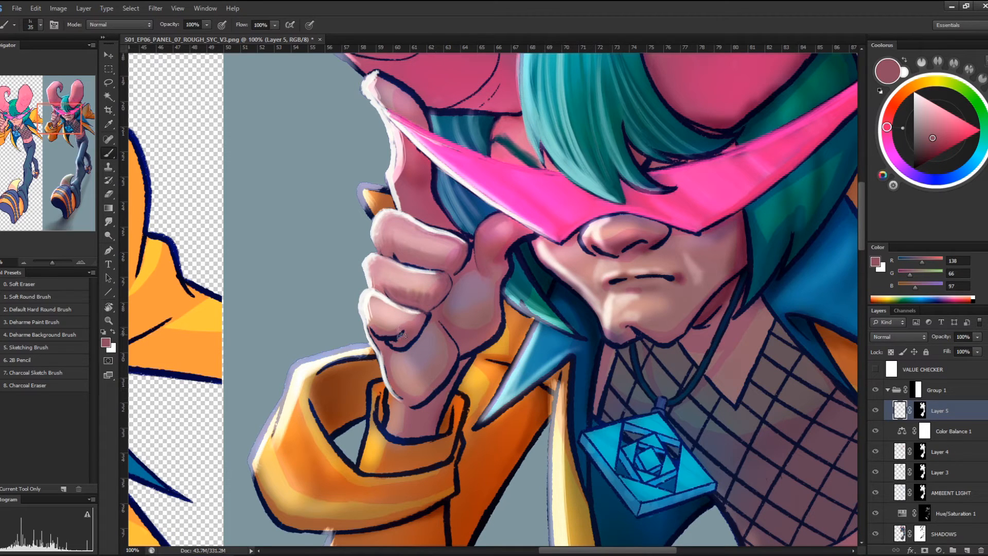
Paint over the dark crease line on the lowest curled finger with muted pinks sampled from the surrounding skin
{"action": "mouse_move", "coordinate": [400, 332]}
{"action": "left_mouse_down"}
{"action": "mouse_move", "coordinate": [376, 320]}
{"action": "mouse_move", "coordinate": [401, 326]}
{"action": "left_mouse_up"}
{"action": "left_click", "coordinate": [409, 325], "text": "alt"}
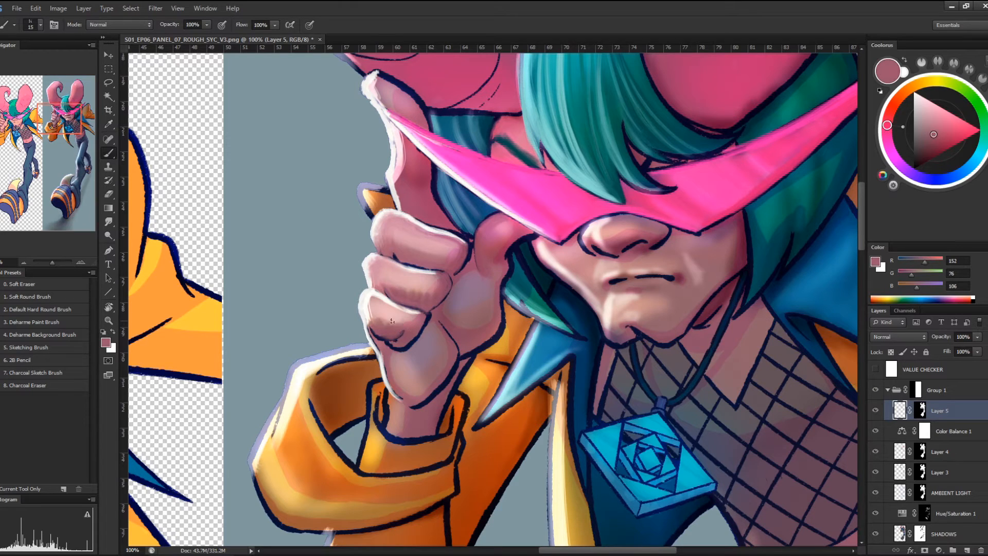
{"action": "left_click", "coordinate": [379, 318], "text": "alt"}
{"action": "left_click_drag", "start_coordinate": [371, 328], "coordinate": [377, 337]}
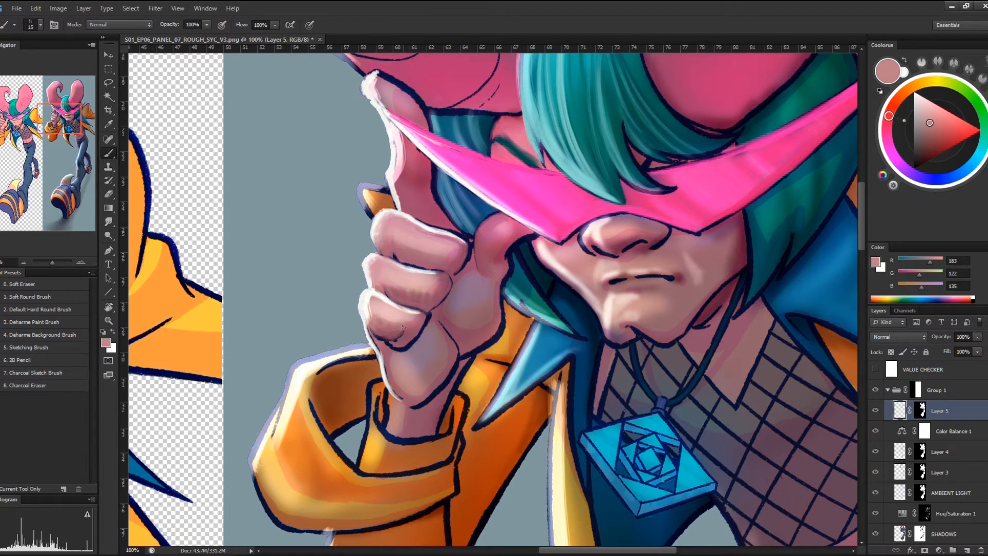
{"action": "left_click", "coordinate": [403, 320], "text": "alt"}
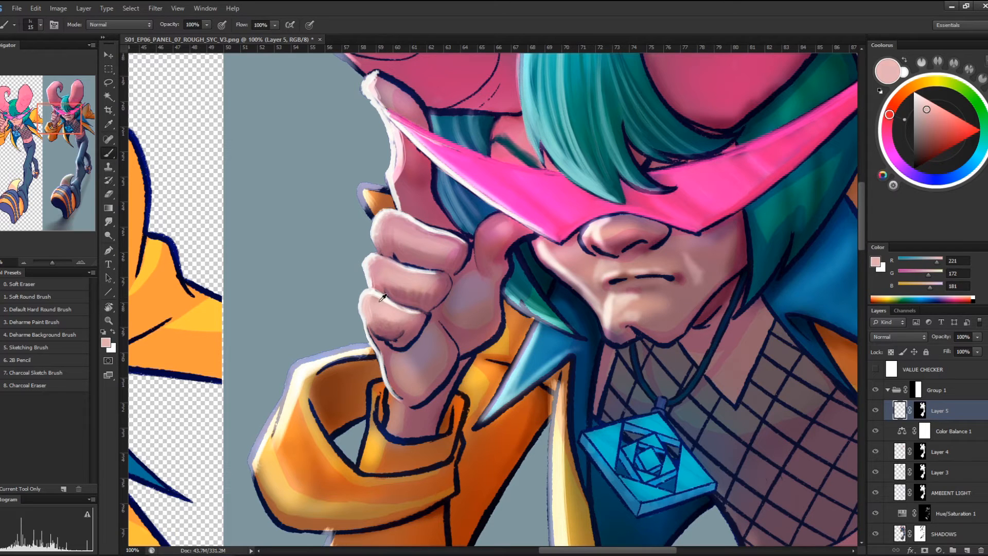
Paint pale pink along the upper edge of the lowest curled finger, covering the outline below the middle finger
{"action": "left_click", "coordinate": [389, 297], "text": "alt"}
{"action": "mouse_move", "coordinate": [389, 297]}
{"action": "left_mouse_down"}
{"action": "mouse_move", "coordinate": [372, 299]}
{"action": "mouse_move", "coordinate": [430, 324]}
{"action": "mouse_move", "coordinate": [418, 323]}
{"action": "left_mouse_up"}
{"action": "left_click", "coordinate": [386, 302], "text": "alt"}
{"action": "left_click", "coordinate": [411, 310], "text": "alt"}
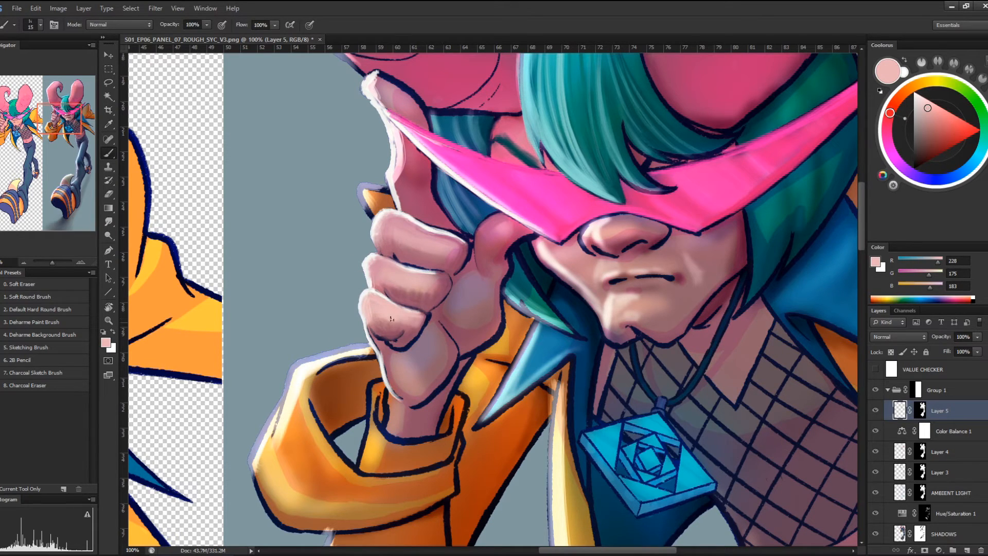
Blend sampled dark and pale pinks across the outer front of the lowest curled finger
{"action": "left_click", "coordinate": [384, 331], "text": "alt"}
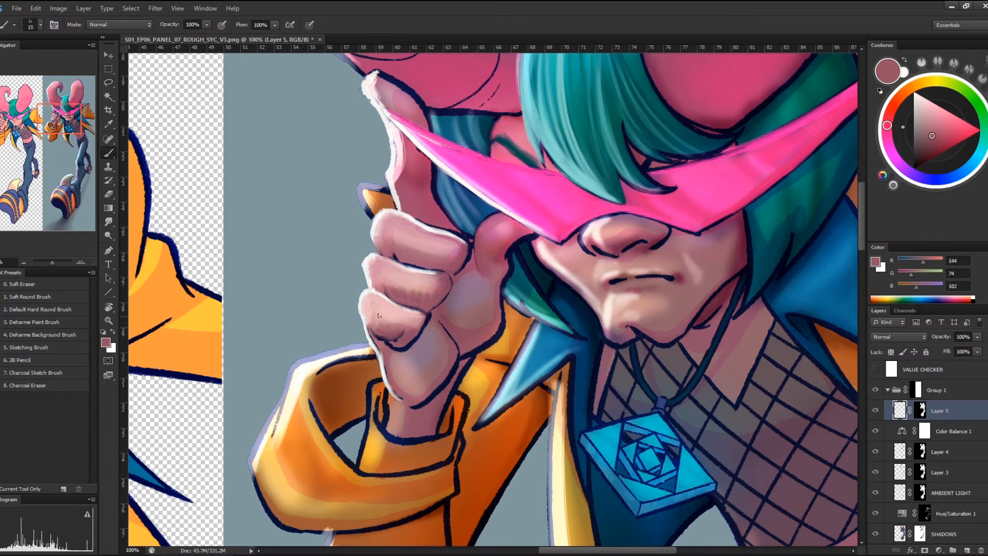
{"action": "left_click_drag", "start_coordinate": [368, 312], "coordinate": [369, 325]}
{"action": "left_click", "coordinate": [382, 317], "text": "alt"}
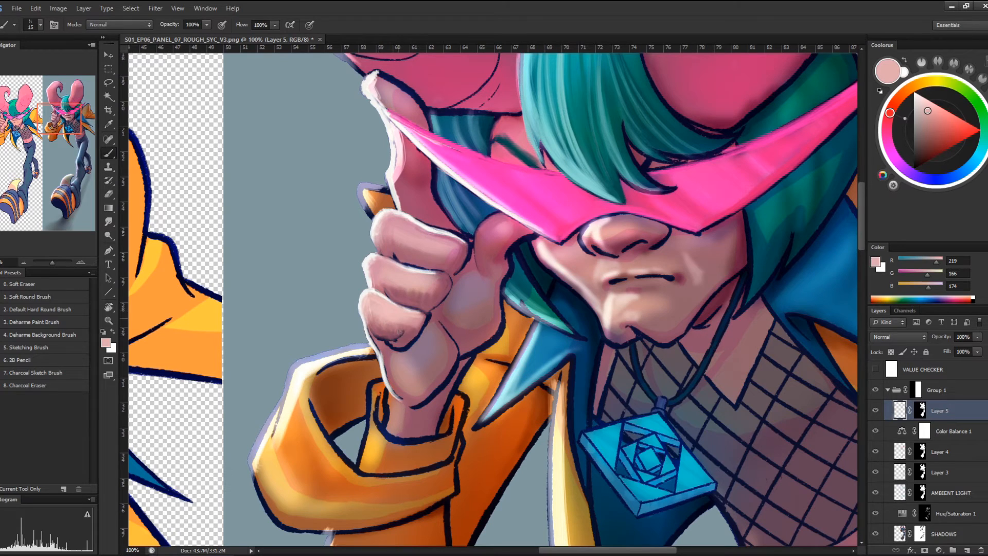
{"action": "left_click", "coordinate": [414, 328], "text": "alt"}
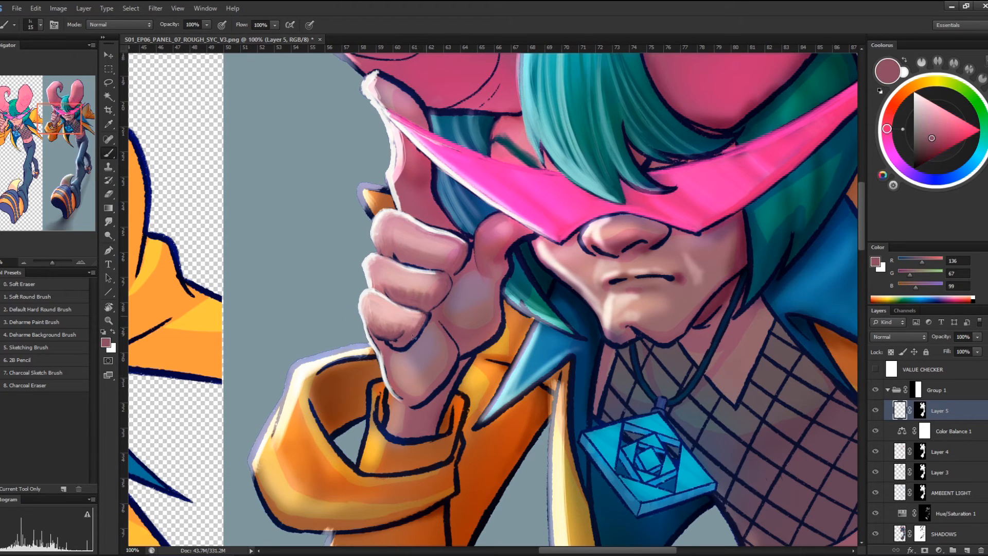
Shade the underside of the lowest curled finger with dark pink and blend it into the lighter skin tones
{"action": "left_click_drag", "start_coordinate": [413, 337], "coordinate": [402, 338]}
{"action": "left_click", "coordinate": [397, 337], "text": "alt"}
{"action": "left_click", "coordinate": [411, 338], "text": "alt"}
{"action": "left_click", "coordinate": [402, 327], "text": "alt"}
{"action": "left_click", "coordinate": [403, 333], "text": "alt"}
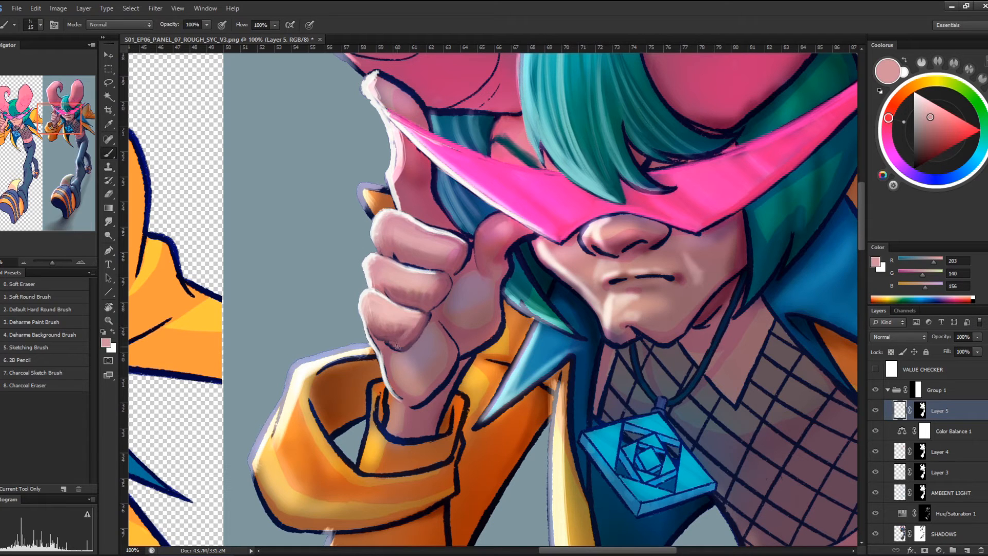
{"action": "left_click", "coordinate": [399, 332], "text": "alt"}
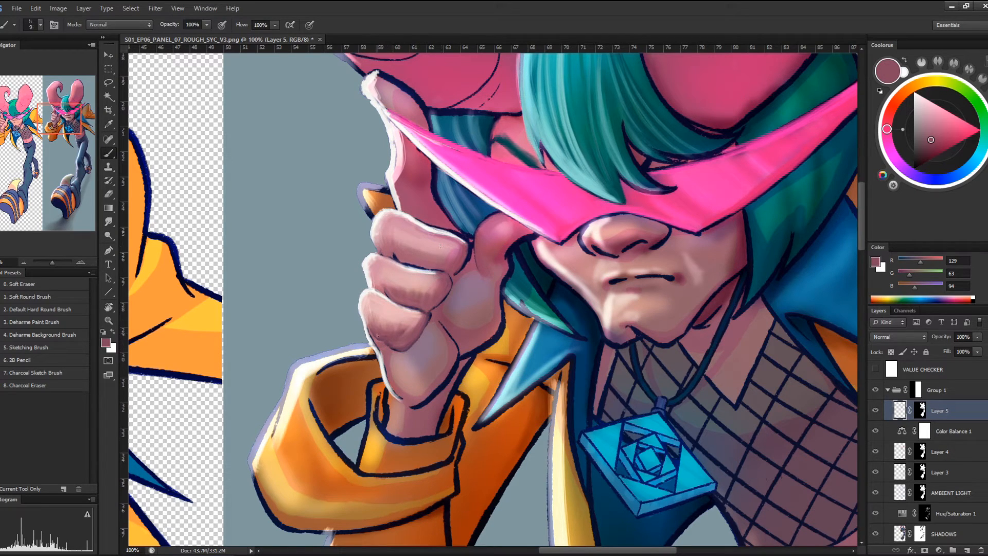
Paint an off-white rim light around the lowest curled finger and touch up the middle finger's highlight
{"action": "left_click", "coordinate": [369, 337], "text": "alt"}
{"action": "left_click_drag", "start_coordinate": [370, 337], "coordinate": [376, 341]}
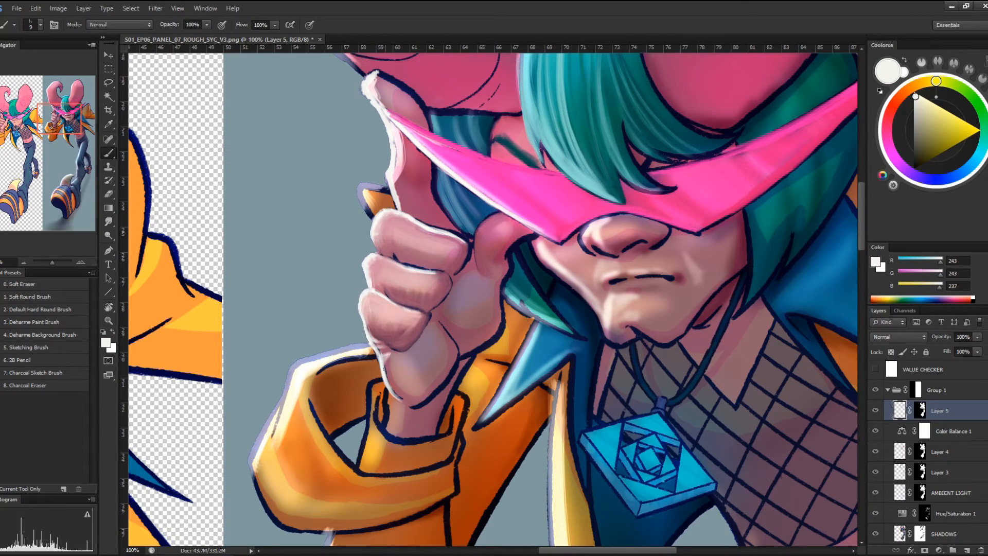
{"action": "left_click_drag", "start_coordinate": [367, 321], "coordinate": [369, 330]}
{"action": "left_click_drag", "start_coordinate": [414, 308], "coordinate": [392, 303]}
{"action": "mouse_move", "coordinate": [425, 275]}
{"action": "left_mouse_down"}
{"action": "mouse_move", "coordinate": [507, 385]}
{"action": "mouse_move", "coordinate": [433, 282]}
{"action": "left_mouse_up"}
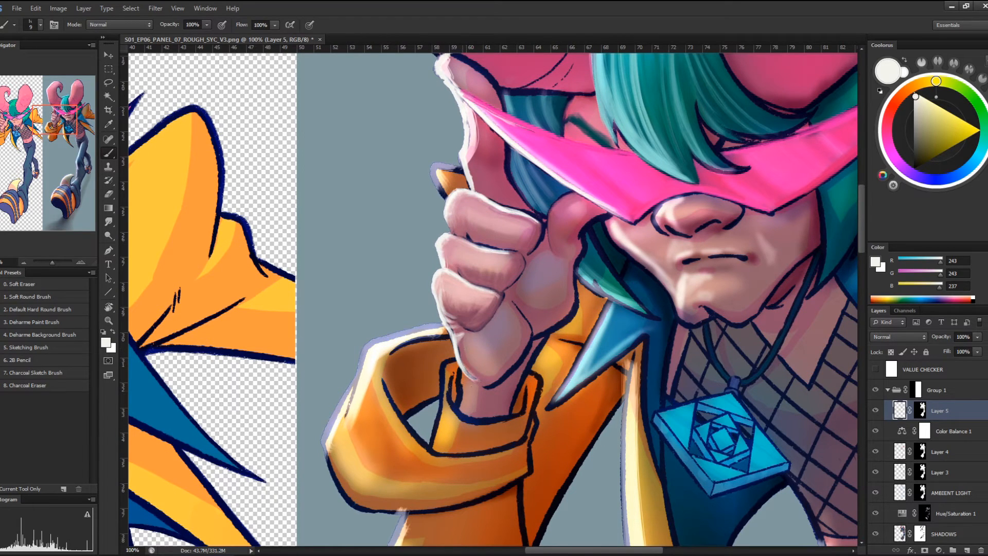
Extend the off-white rim light to the wrist and blend sampled warm skin tones across the heel of the raised hand, covering its lower outline
{"action": "left_click_drag", "start_coordinate": [458, 367], "coordinate": [461, 395]}
{"action": "left_click", "coordinate": [466, 390], "text": "alt"}
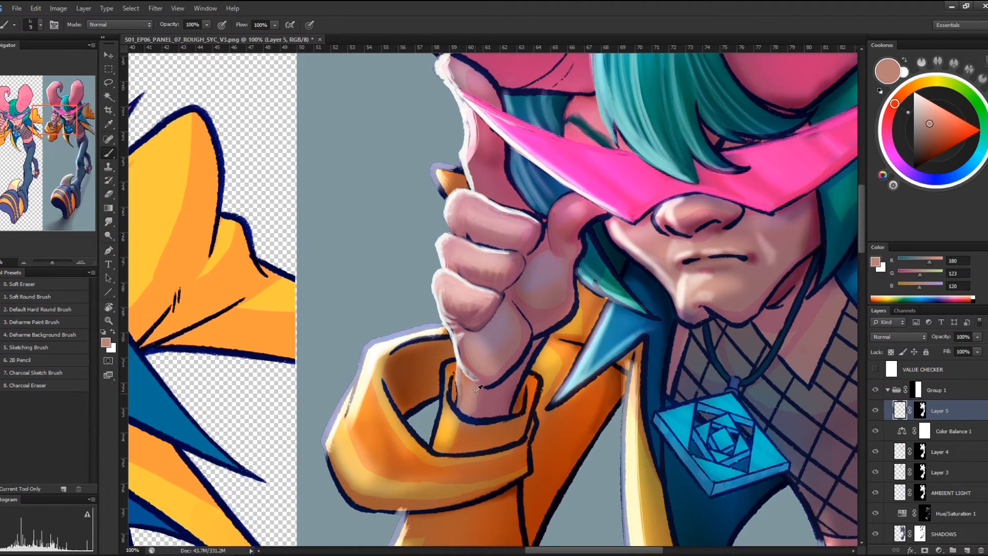
{"action": "left_click", "coordinate": [476, 349], "text": "alt"}
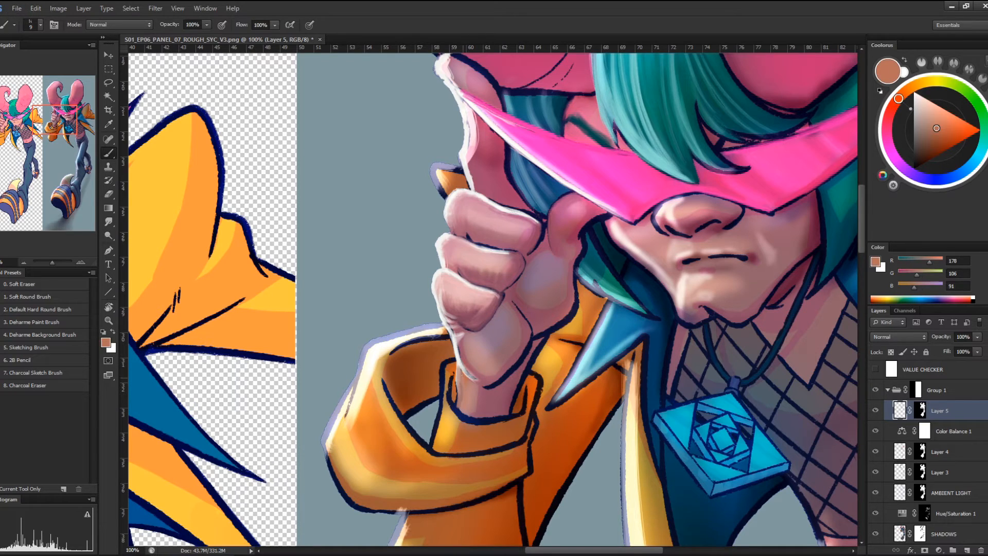
{"action": "left_click", "coordinate": [456, 363], "text": "alt"}
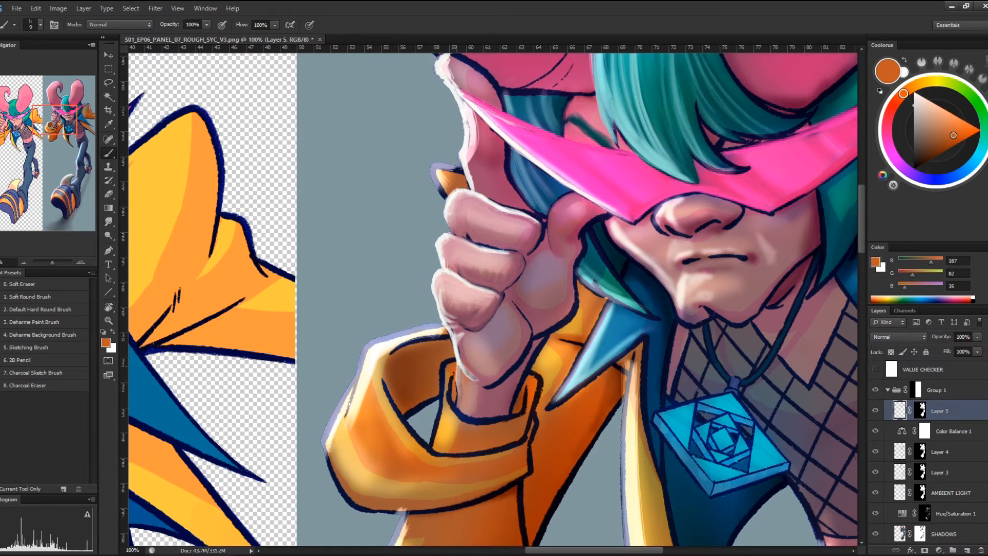
{"action": "left_click", "coordinate": [465, 380], "text": "alt"}
{"action": "left_click", "coordinate": [476, 389], "text": "alt"}
{"action": "left_click", "coordinate": [469, 381], "text": "alt"}
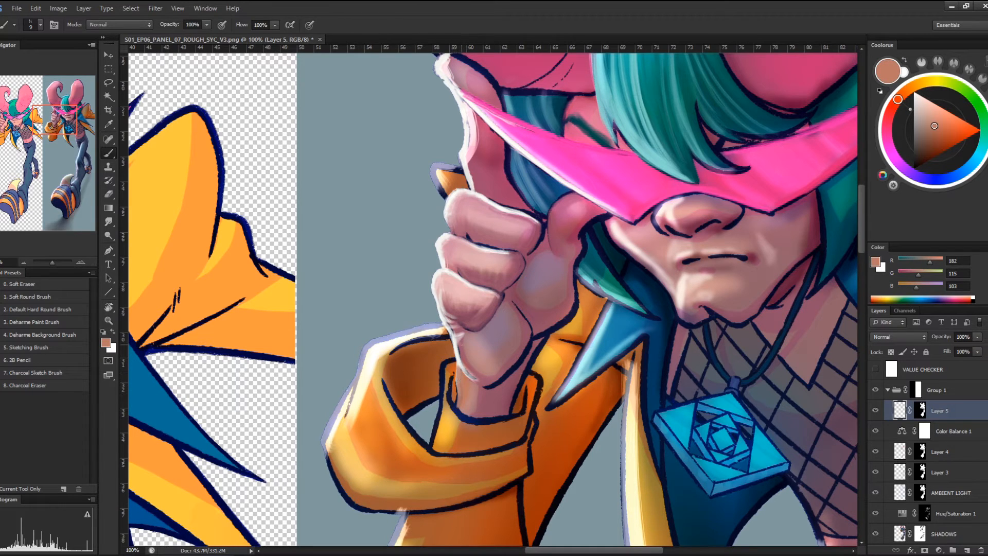
{"action": "left_click_drag", "start_coordinate": [457, 343], "coordinate": [470, 372]}
{"action": "mouse_move", "coordinate": [484, 372]}
{"action": "left_mouse_down"}
{"action": "mouse_move", "coordinate": [508, 357]}
{"action": "mouse_move", "coordinate": [468, 366]}
{"action": "mouse_move", "coordinate": [513, 349]}
{"action": "mouse_move", "coordinate": [483, 376]}
{"action": "mouse_move", "coordinate": [484, 364]}
{"action": "mouse_move", "coordinate": [516, 358]}
{"action": "mouse_move", "coordinate": [469, 354]}
{"action": "mouse_move", "coordinate": [529, 326]}
{"action": "mouse_move", "coordinate": [492, 381]}
{"action": "left_mouse_up"}
Blend sampled dark and mid pinks along the inner palm and thumb base of the raised hand, covering the dark outline
{"action": "left_click", "coordinate": [521, 362], "text": "alt"}
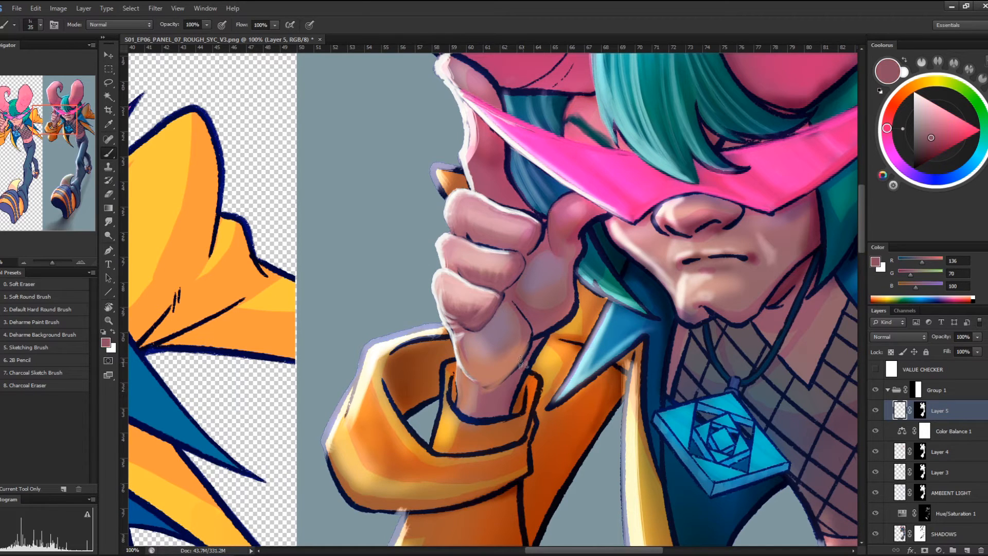
{"action": "left_click", "coordinate": [515, 359], "text": "alt"}
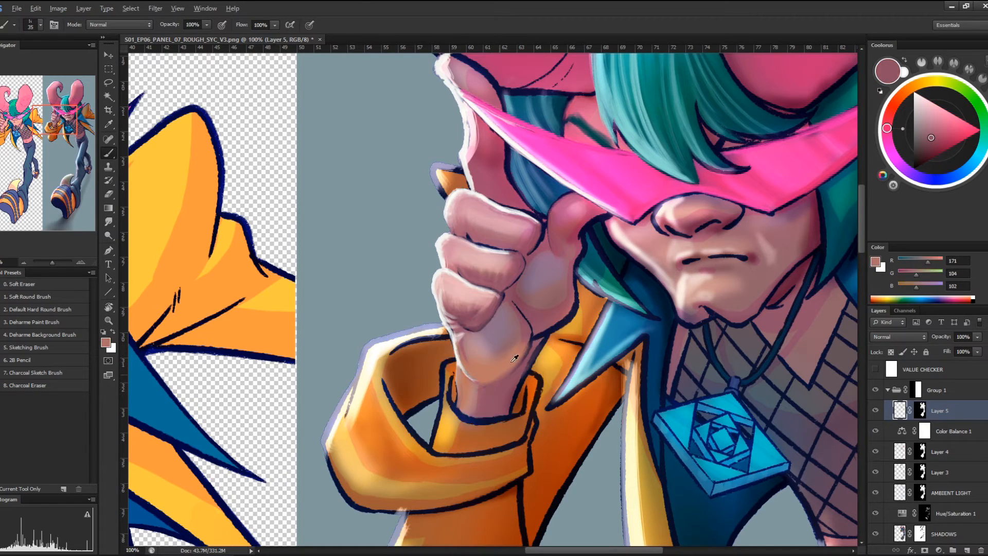
{"action": "left_click_drag", "start_coordinate": [515, 359], "coordinate": [565, 298]}
{"action": "left_click", "coordinate": [546, 307], "text": "alt"}
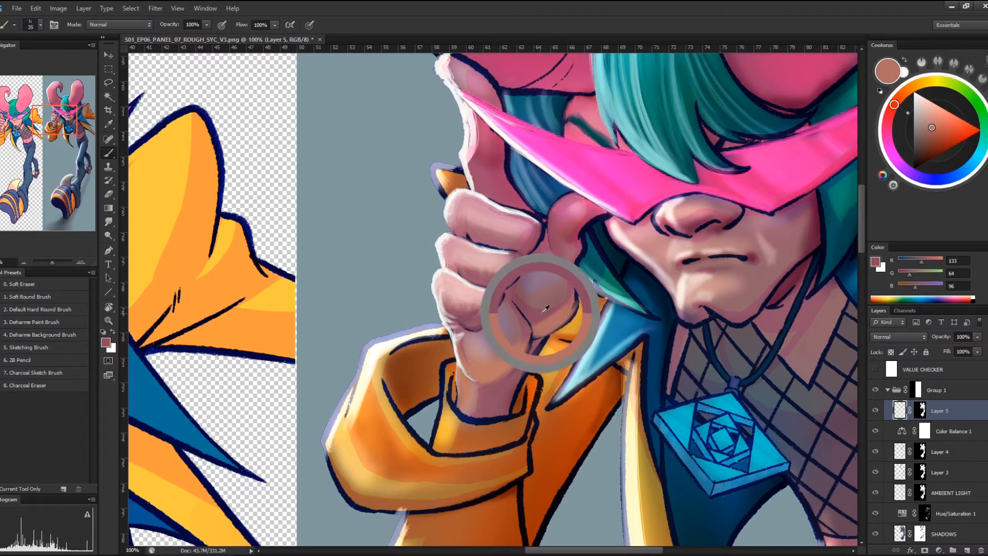
{"action": "left_click", "coordinate": [564, 308], "text": "alt"}
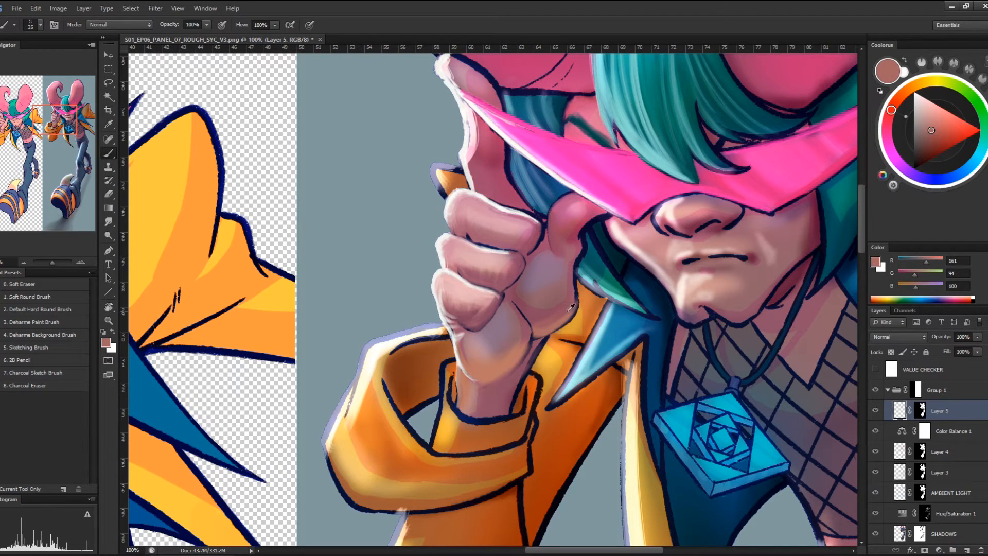
{"action": "left_click", "coordinate": [547, 318], "text": "alt"}
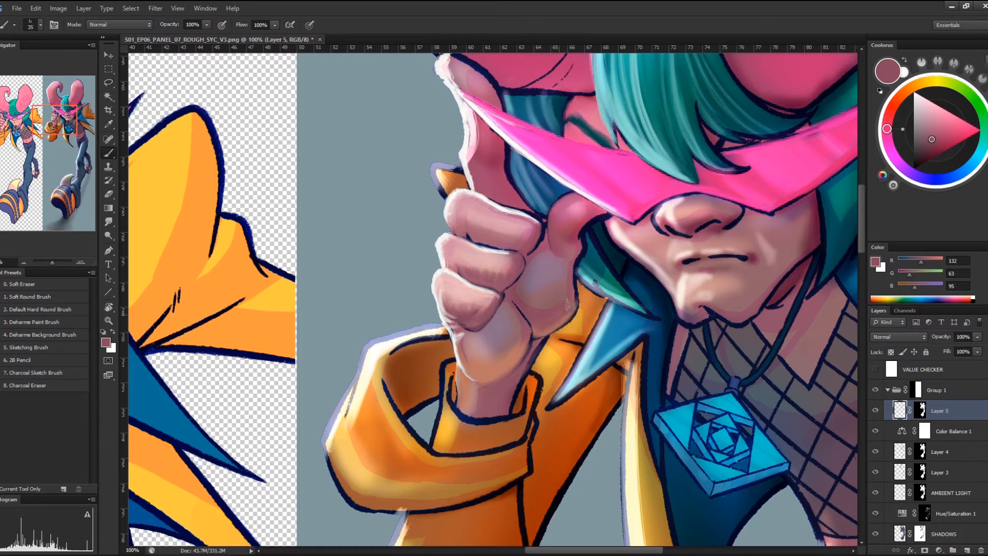
{"action": "left_click", "coordinate": [543, 328], "text": "alt"}
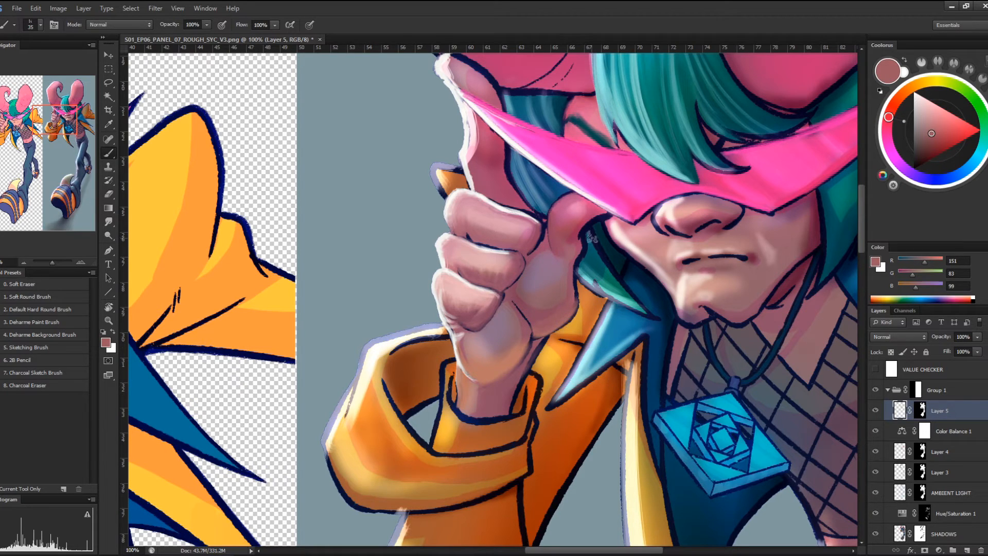
Soften the crease between the heel of the hand and the thumb base with sampled muted pinks, using a size 25 brush
{"action": "key", "text": "bracketleft"}
{"action": "left_click", "coordinate": [519, 327], "text": "alt"}
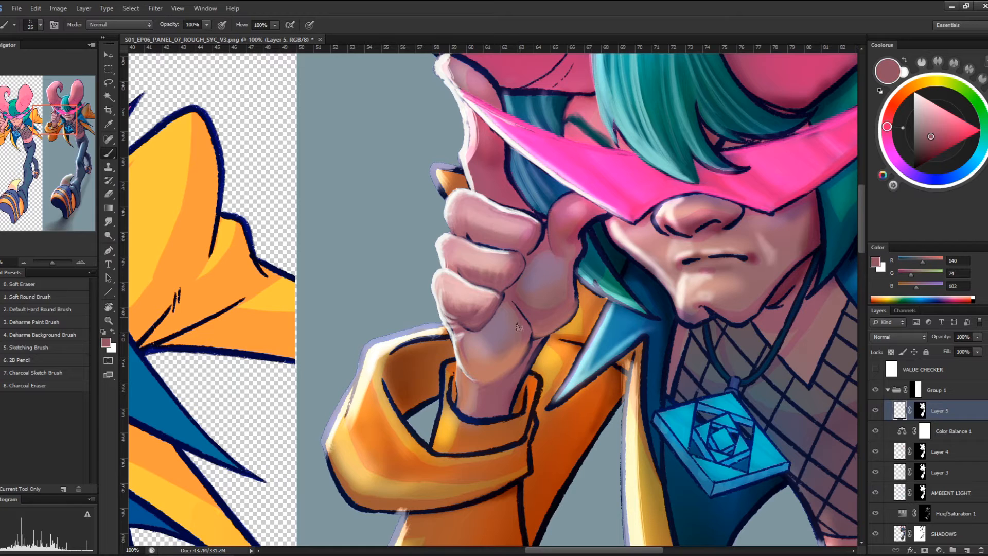
{"action": "left_click", "coordinate": [510, 356], "text": "alt"}
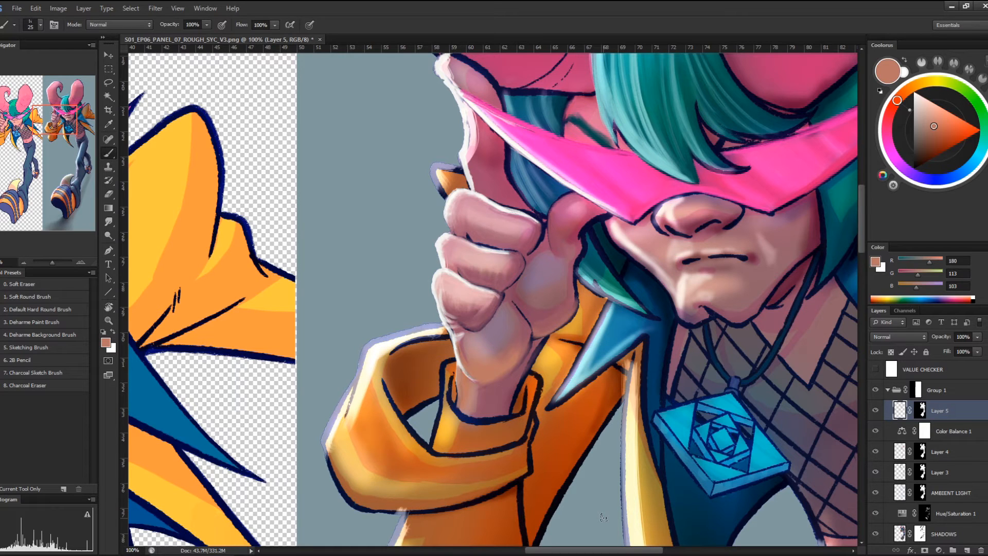
{"action": "left_click", "coordinate": [520, 327], "text": "alt"}
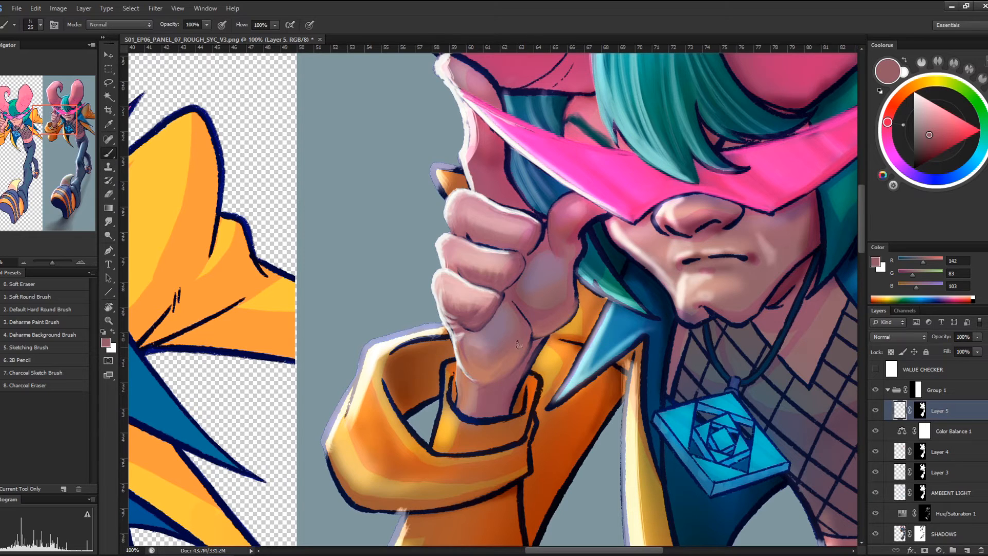
{"action": "left_click", "coordinate": [509, 320], "text": "alt"}
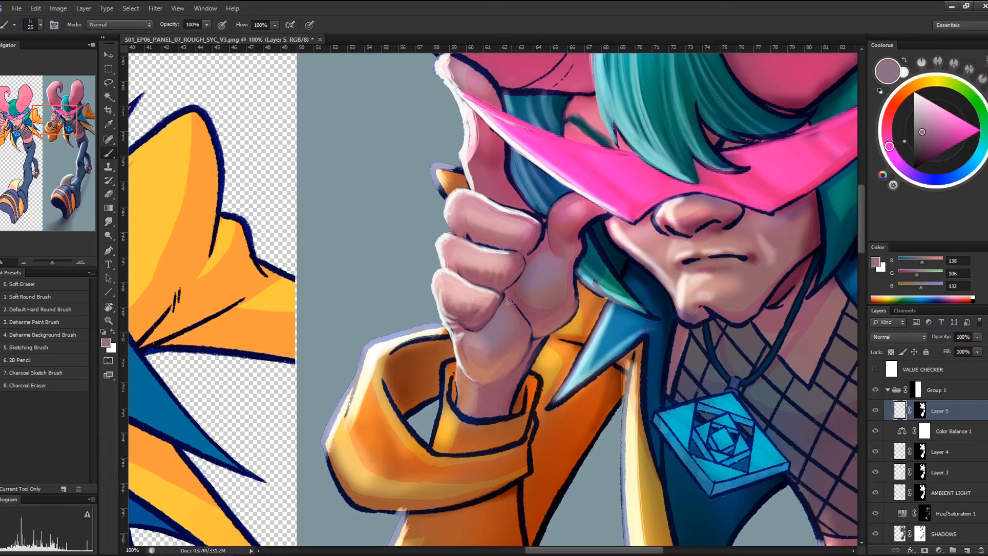
Touch up the curled fingers with sampled pale pinks and a deeper, more saturated pink
{"action": "left_click", "coordinate": [464, 284], "text": "alt"}
{"action": "left_click", "coordinate": [456, 287], "text": "alt"}
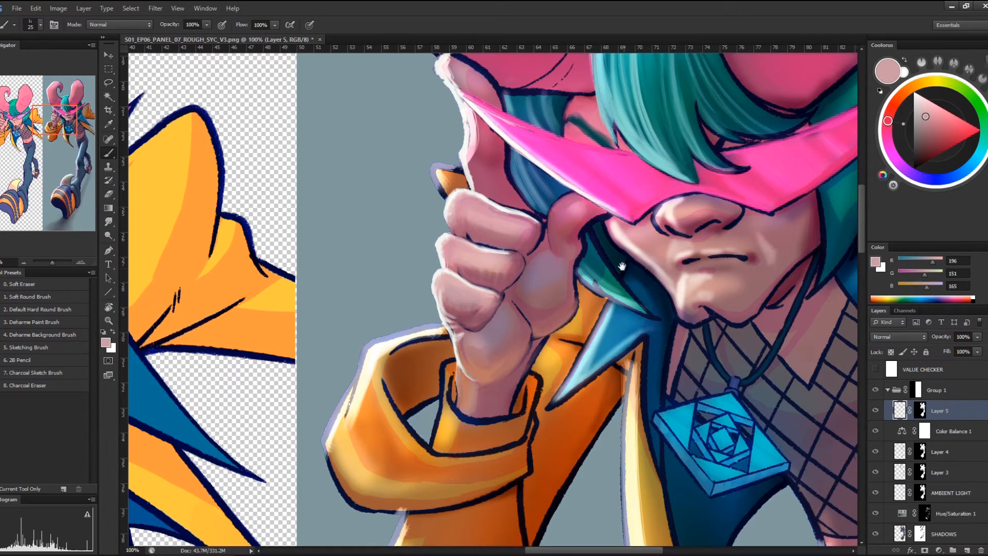
{"action": "left_click_drag", "start_coordinate": [623, 266], "coordinate": [612, 277]}
{"action": "left_click", "coordinate": [494, 255], "text": "alt"}
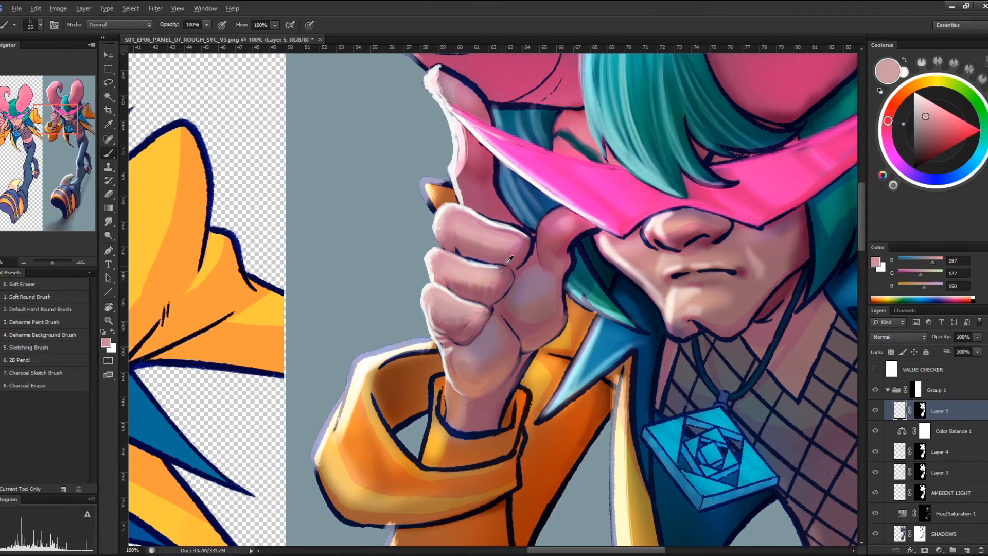
{"action": "left_click", "coordinate": [937, 125]}
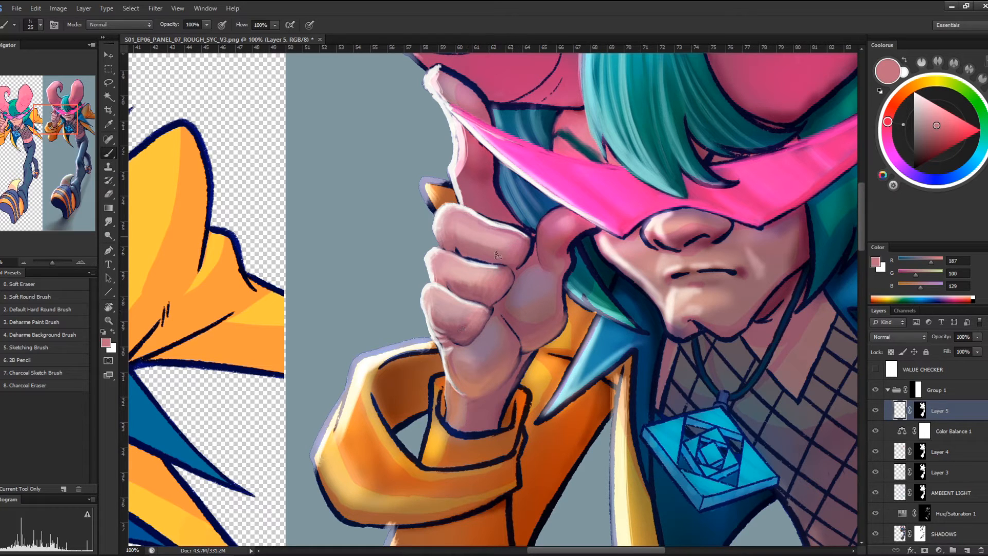
Paint a golden-yellow edge on the inner sleeve beside the wrist, covering the dark outline
{"action": "scroll", "coordinate": [538, 361], "scroll_direction": "down", "scroll_amount": 4}
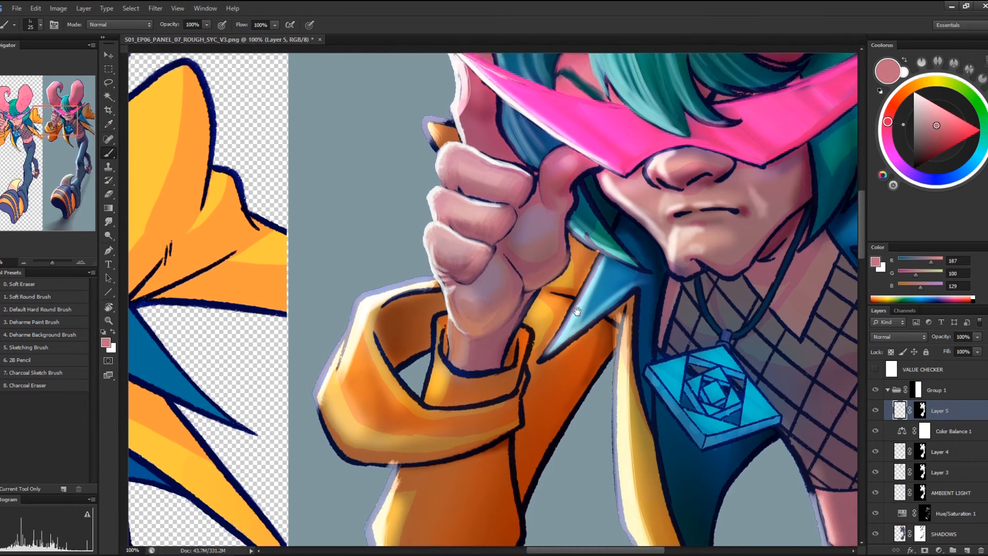
{"action": "left_click", "coordinate": [459, 280], "text": "alt"}
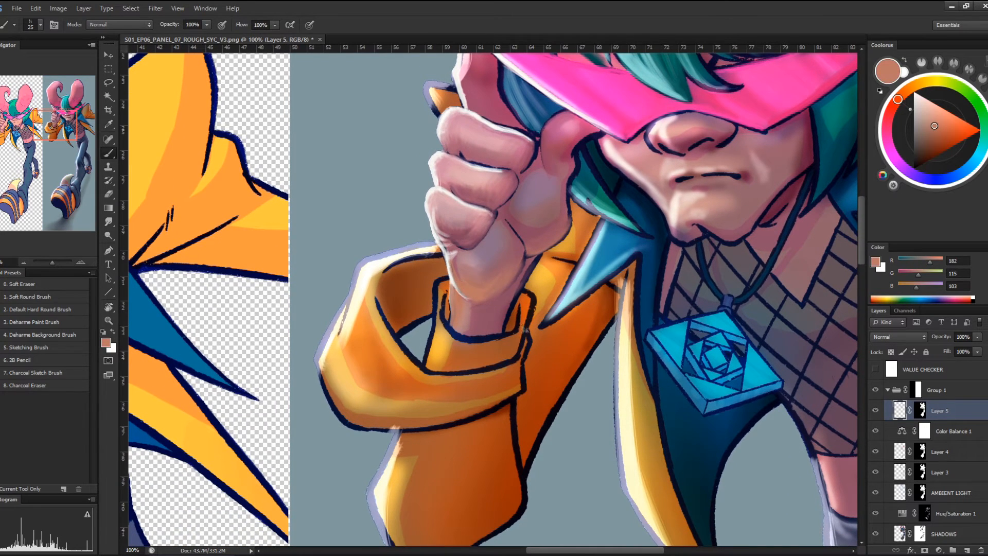
{"action": "left_click", "coordinate": [449, 335], "text": "alt"}
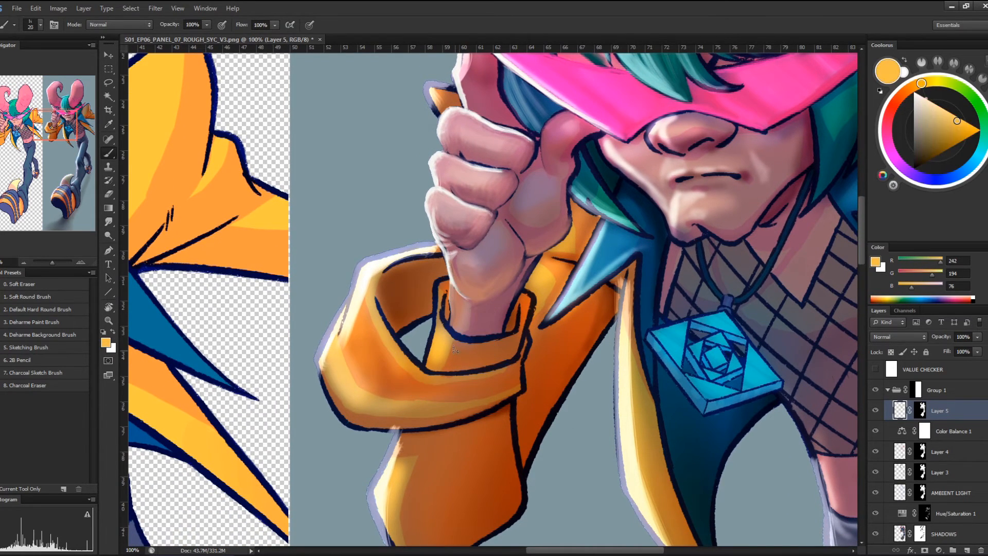
{"action": "mouse_move", "coordinate": [437, 285]}
{"action": "left_mouse_down"}
{"action": "mouse_move", "coordinate": [428, 363]}
{"action": "mouse_move", "coordinate": [434, 283]}
{"action": "mouse_move", "coordinate": [446, 278]}
{"action": "left_mouse_up"}
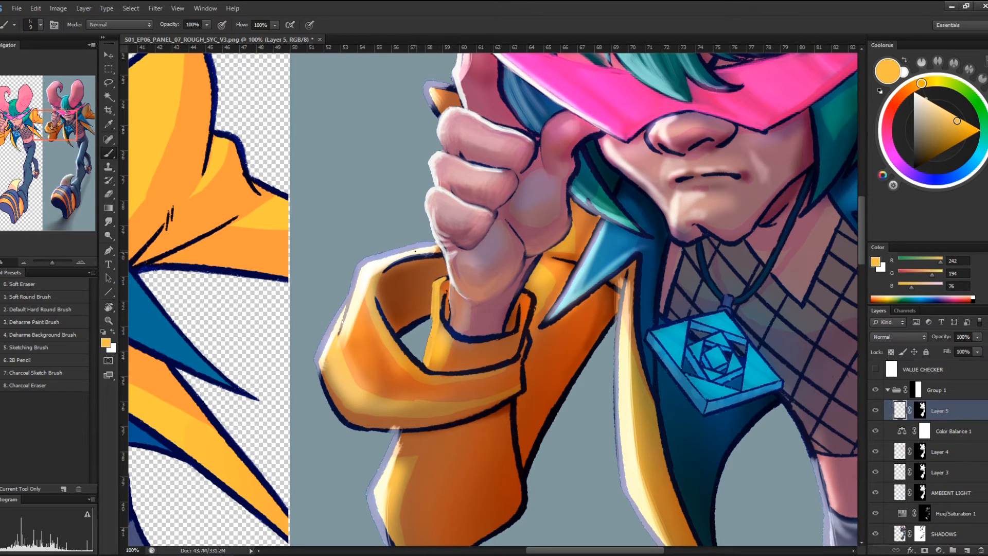
Paint golden yellow along the upper and outer rim of the orange cuff, covering the lavender and dark outline
{"action": "left_click_drag", "start_coordinate": [435, 241], "coordinate": [390, 250]}
{"action": "mouse_move", "coordinate": [345, 304]}
{"action": "left_mouse_down"}
{"action": "mouse_move", "coordinate": [356, 270]}
{"action": "mouse_move", "coordinate": [341, 331]}
{"action": "left_mouse_up"}
{"action": "left_click", "coordinate": [366, 284], "text": "alt"}
{"action": "left_click_drag", "start_coordinate": [364, 264], "coordinate": [438, 245]}
{"action": "left_click", "coordinate": [363, 264], "text": "alt"}
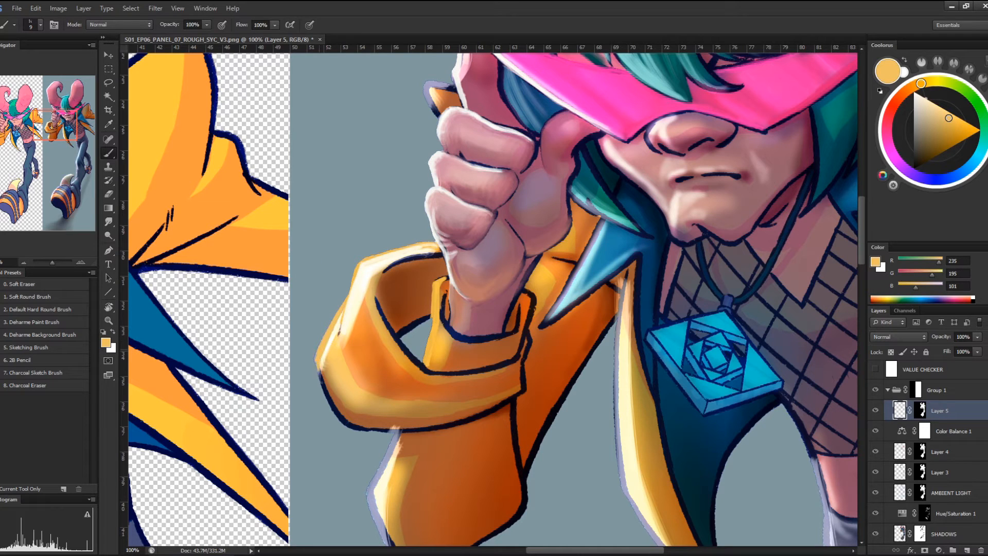
Add a pale cream highlight along the outer edge of the orange cuff
{"action": "left_click", "coordinate": [340, 317], "text": "alt"}
{"action": "mouse_move", "coordinate": [337, 322]}
{"action": "left_mouse_down"}
{"action": "mouse_move", "coordinate": [323, 361]}
{"action": "mouse_move", "coordinate": [339, 311]}
{"action": "left_mouse_up"}
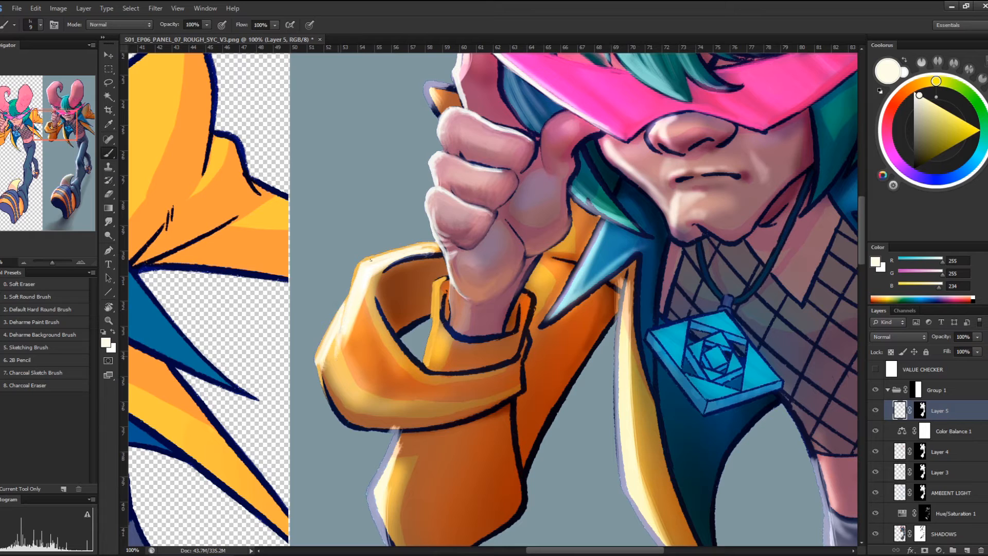
{"action": "mouse_move", "coordinate": [327, 359]}
{"action": "left_mouse_down"}
{"action": "mouse_move", "coordinate": [324, 399]}
{"action": "mouse_move", "coordinate": [334, 408]}
{"action": "left_mouse_up"}
Paint orange strokes down the outer side of the cuff to its lower corner, covering the dark outline
{"action": "left_click", "coordinate": [354, 348], "text": "alt"}
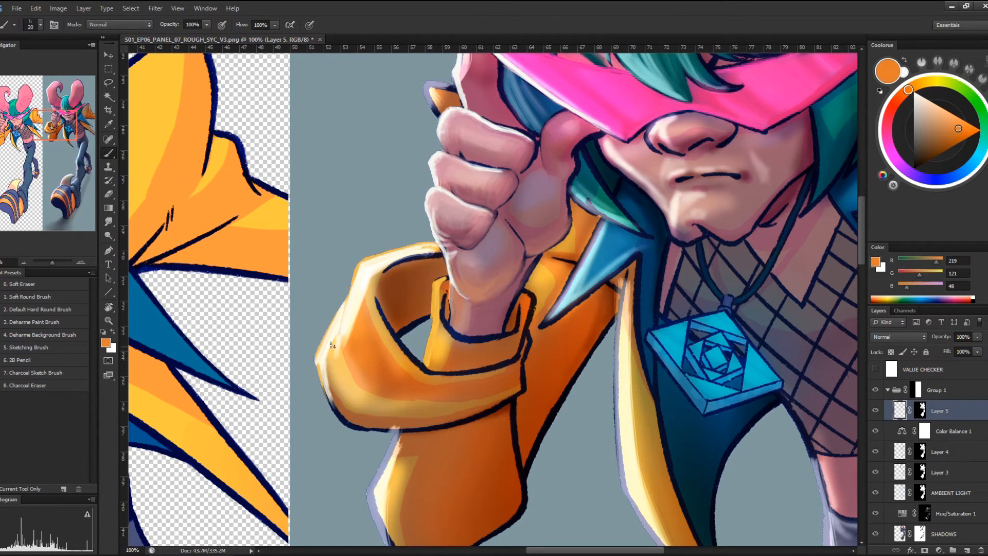
{"action": "left_click_drag", "start_coordinate": [334, 343], "coordinate": [338, 405]}
{"action": "left_click_drag", "start_coordinate": [331, 351], "coordinate": [348, 426]}
{"action": "left_click_drag", "start_coordinate": [329, 350], "coordinate": [345, 422]}
{"action": "left_click_drag", "start_coordinate": [317, 354], "coordinate": [351, 429]}
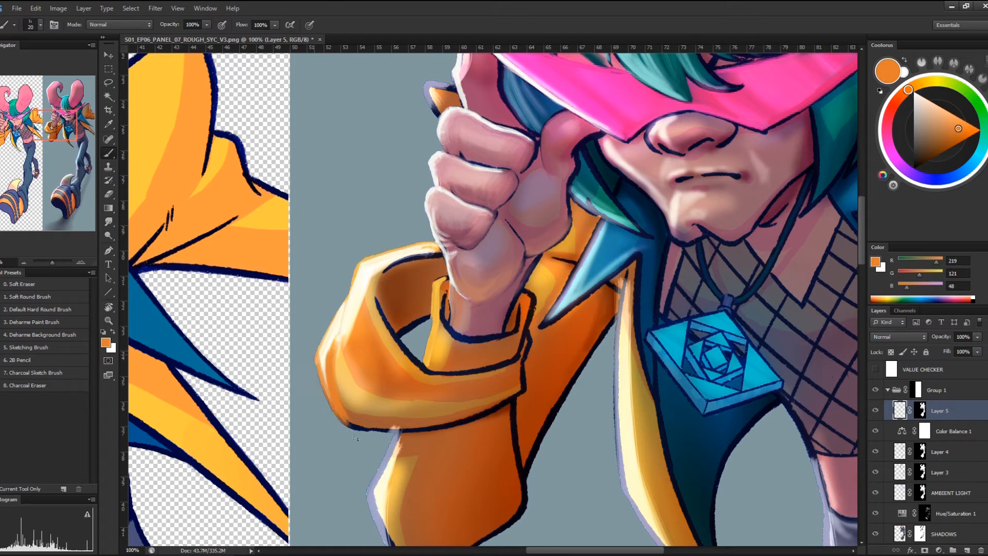
{"action": "mouse_move", "coordinate": [330, 391]}
{"action": "left_mouse_down"}
{"action": "mouse_move", "coordinate": [332, 328]}
{"action": "mouse_move", "coordinate": [331, 371]}
{"action": "mouse_move", "coordinate": [344, 308]}
{"action": "mouse_move", "coordinate": [330, 340]}
{"action": "mouse_move", "coordinate": [330, 407]}
{"action": "left_mouse_up"}
Layer sampled light yellow and muted orange down the cuff's outer side and blend them around its lower corner
{"action": "left_click", "coordinate": [350, 317], "text": "alt"}
{"action": "left_click", "coordinate": [338, 364], "text": "alt"}
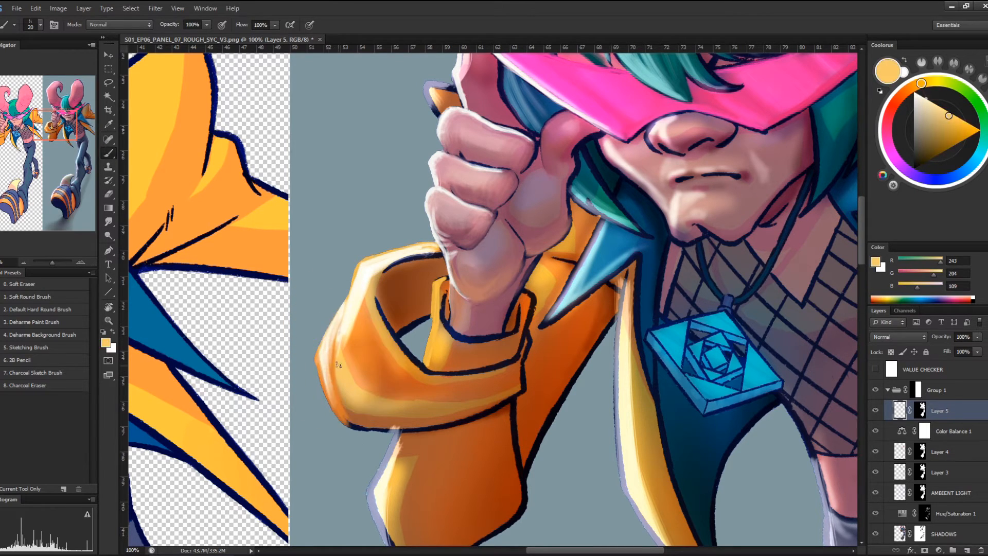
{"action": "left_click_drag", "start_coordinate": [321, 348], "coordinate": [328, 405]}
{"action": "left_click_drag", "start_coordinate": [321, 368], "coordinate": [337, 413]}
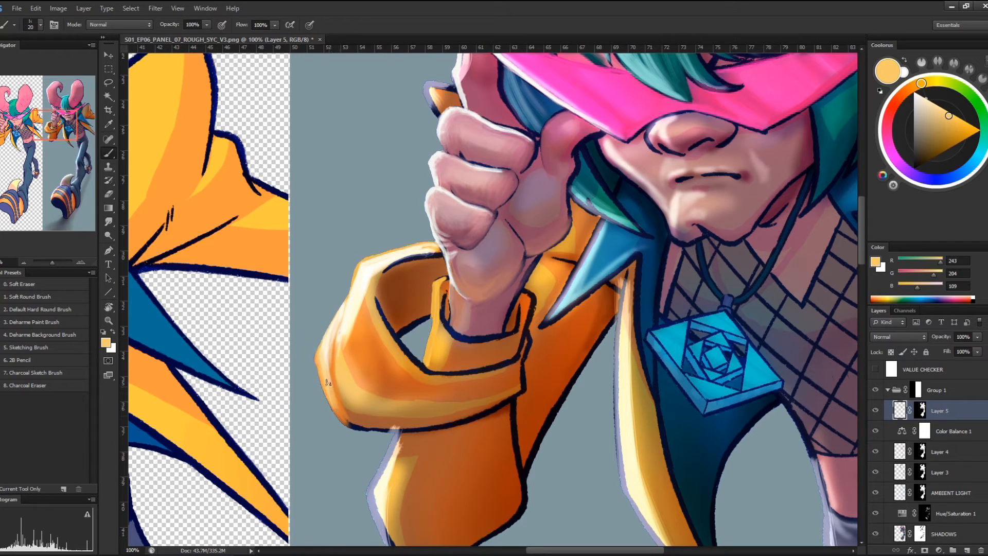
{"action": "left_click", "coordinate": [340, 414], "text": "alt"}
{"action": "mouse_move", "coordinate": [332, 361]}
{"action": "left_mouse_down"}
{"action": "mouse_move", "coordinate": [350, 431]}
{"action": "mouse_move", "coordinate": [311, 356]}
{"action": "mouse_move", "coordinate": [358, 429]}
{"action": "left_mouse_up"}
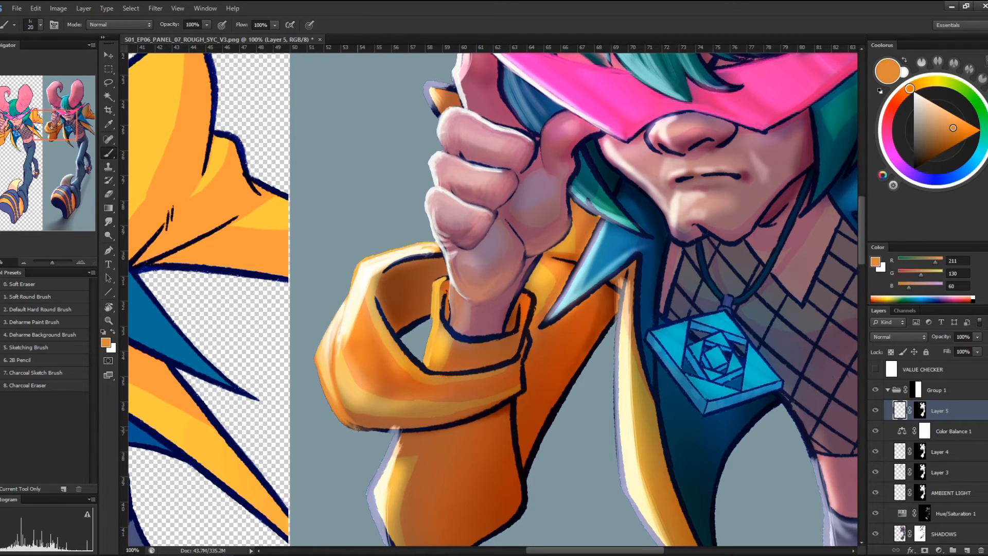
Blend sampled oranges into the inner edge of the cuff's cream highlight
{"action": "left_click", "coordinate": [353, 347], "text": "alt"}
{"action": "mouse_move", "coordinate": [345, 330]}
{"action": "left_mouse_down"}
{"action": "mouse_move", "coordinate": [334, 394]}
{"action": "mouse_move", "coordinate": [339, 349]}
{"action": "mouse_move", "coordinate": [337, 372]}
{"action": "mouse_move", "coordinate": [345, 355]}
{"action": "mouse_move", "coordinate": [353, 387]}
{"action": "mouse_move", "coordinate": [336, 321]}
{"action": "mouse_move", "coordinate": [353, 360]}
{"action": "left_mouse_up"}
{"action": "left_click_drag", "start_coordinate": [340, 314], "coordinate": [346, 353]}
{"action": "left_click", "coordinate": [352, 361], "text": "alt"}
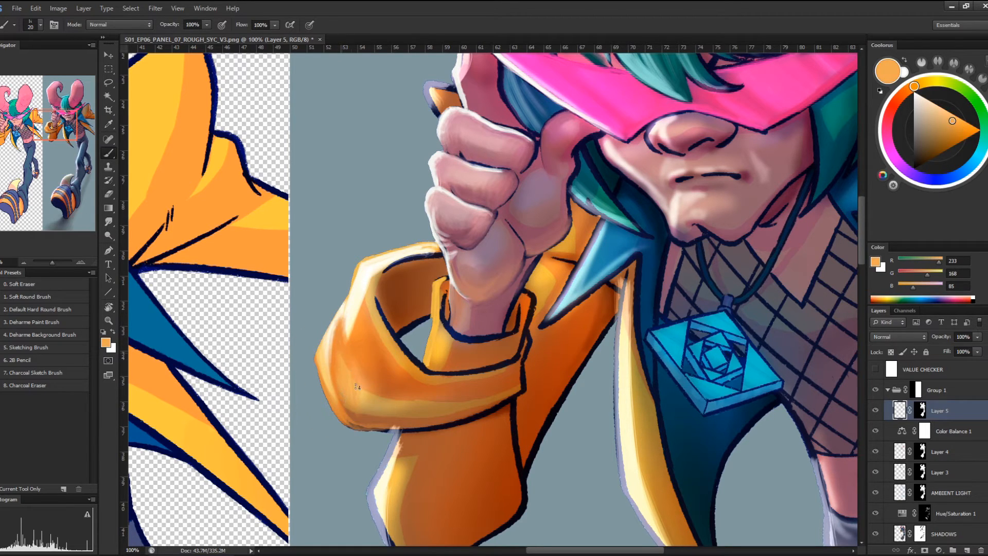
Smooth the shading below the cuff opening with sampled browns and oranges, using a size 35 brush
{"action": "left_click", "coordinate": [440, 397], "text": "alt"}
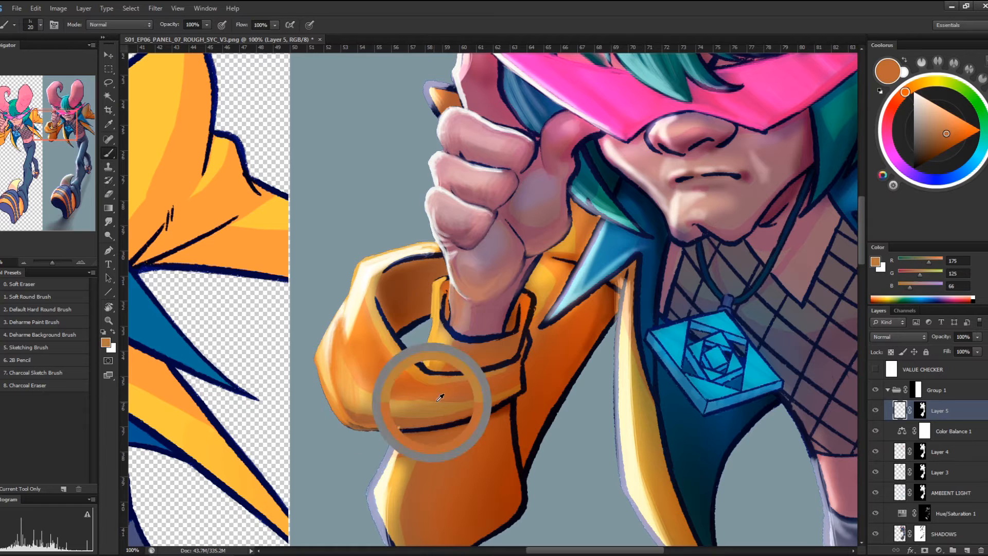
{"action": "left_click", "coordinate": [495, 389], "text": "alt"}
{"action": "key", "text": "bracketright"}
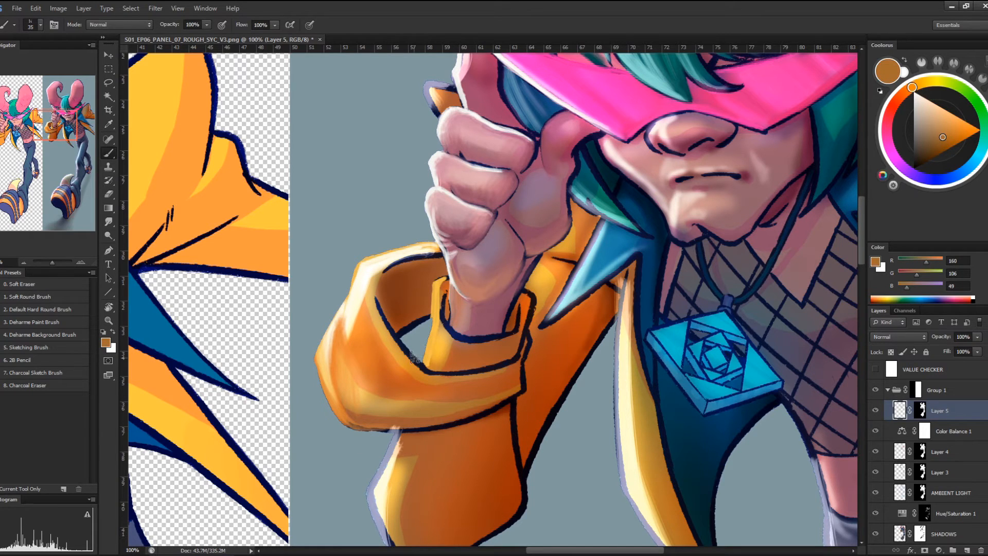
{"action": "left_click", "coordinate": [406, 358], "text": "alt"}
{"action": "mouse_move", "coordinate": [368, 332]}
{"action": "left_mouse_down"}
{"action": "mouse_move", "coordinate": [391, 378]}
{"action": "mouse_move", "coordinate": [367, 375]}
{"action": "mouse_move", "coordinate": [396, 348]}
{"action": "mouse_move", "coordinate": [357, 370]}
{"action": "mouse_move", "coordinate": [468, 392]}
{"action": "left_mouse_up"}
{"action": "left_click", "coordinate": [399, 354], "text": "alt"}
{"action": "left_click", "coordinate": [431, 383], "text": "alt"}
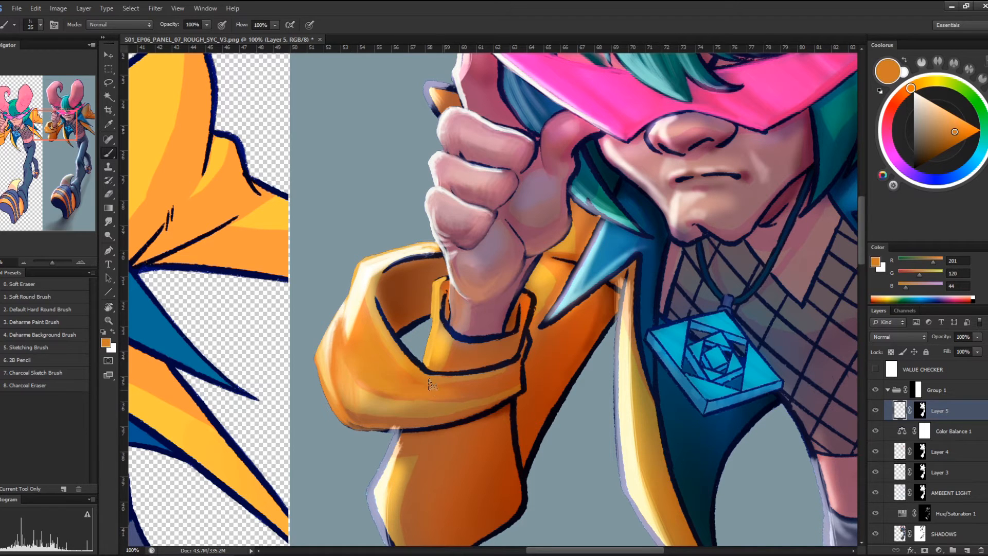
Blend sampled oranges and browns across the front band of the cuff in Layer 5
{"action": "left_click", "coordinate": [478, 387], "text": "alt"}
{"action": "left_click", "coordinate": [501, 385], "text": "alt"}
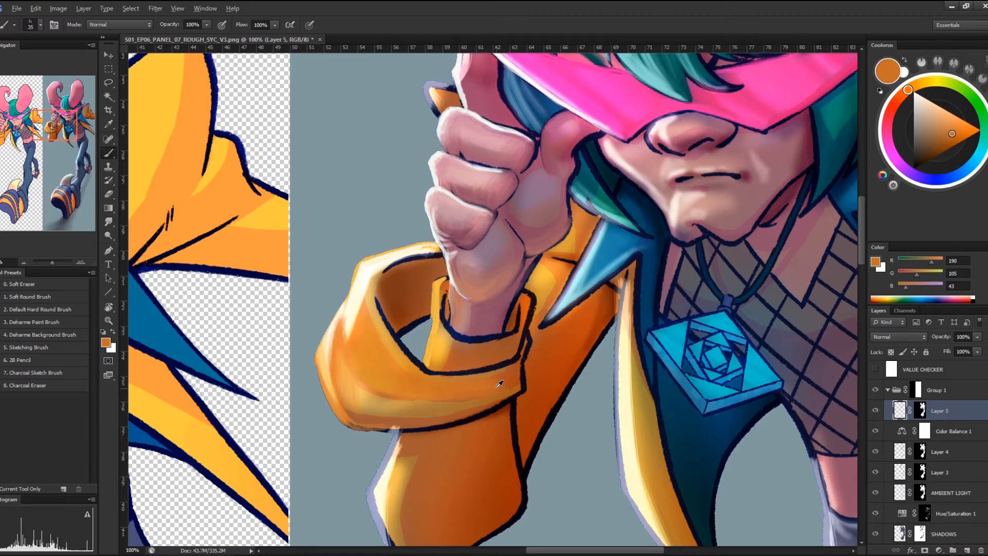
{"action": "left_click", "coordinate": [507, 383], "text": "alt"}
{"action": "left_click", "coordinate": [493, 381], "text": "alt"}
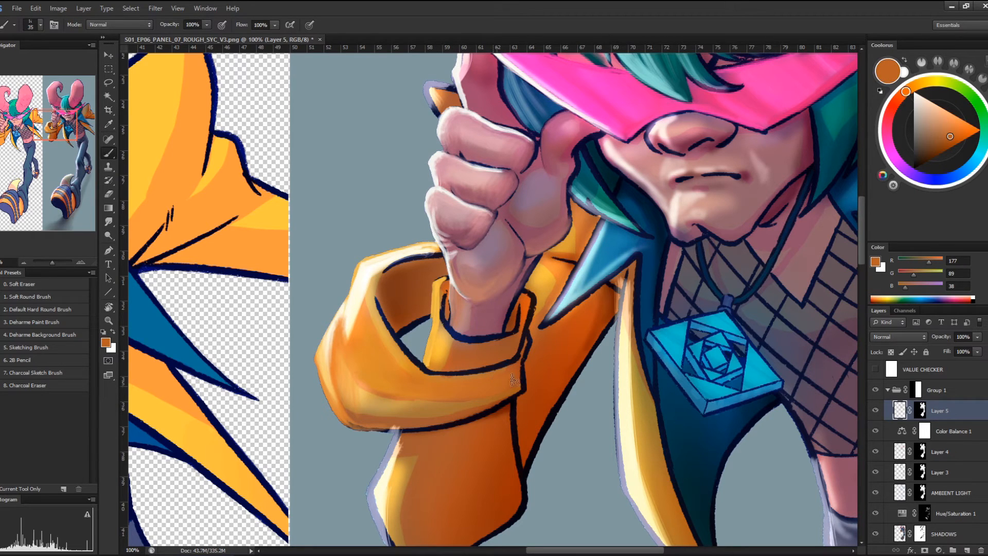
{"action": "left_click_drag", "start_coordinate": [387, 398], "coordinate": [422, 394]}
{"action": "left_click", "coordinate": [388, 382], "text": "alt"}
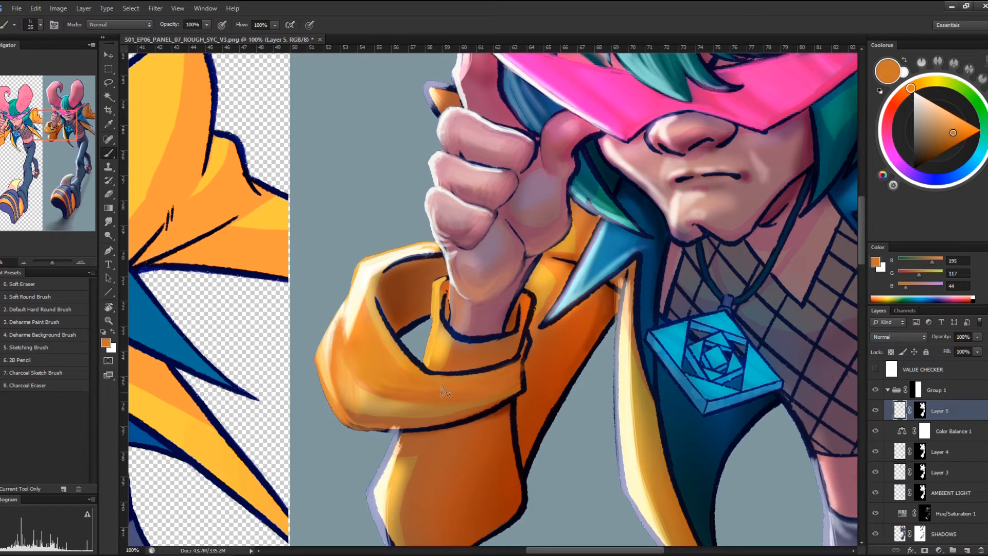
Paint sampled orange along the cuff's lower edge to cover its dark outline
{"action": "left_click", "coordinate": [389, 375], "text": "alt"}
{"action": "mouse_move", "coordinate": [378, 418]}
{"action": "left_mouse_down"}
{"action": "mouse_move", "coordinate": [346, 409]}
{"action": "mouse_move", "coordinate": [435, 412]}
{"action": "mouse_move", "coordinate": [391, 420]}
{"action": "mouse_move", "coordinate": [379, 416]}
{"action": "mouse_move", "coordinate": [436, 413]}
{"action": "mouse_move", "coordinate": [340, 417]}
{"action": "mouse_move", "coordinate": [484, 411]}
{"action": "left_mouse_up"}
{"action": "left_click", "coordinate": [483, 411], "text": "alt"}
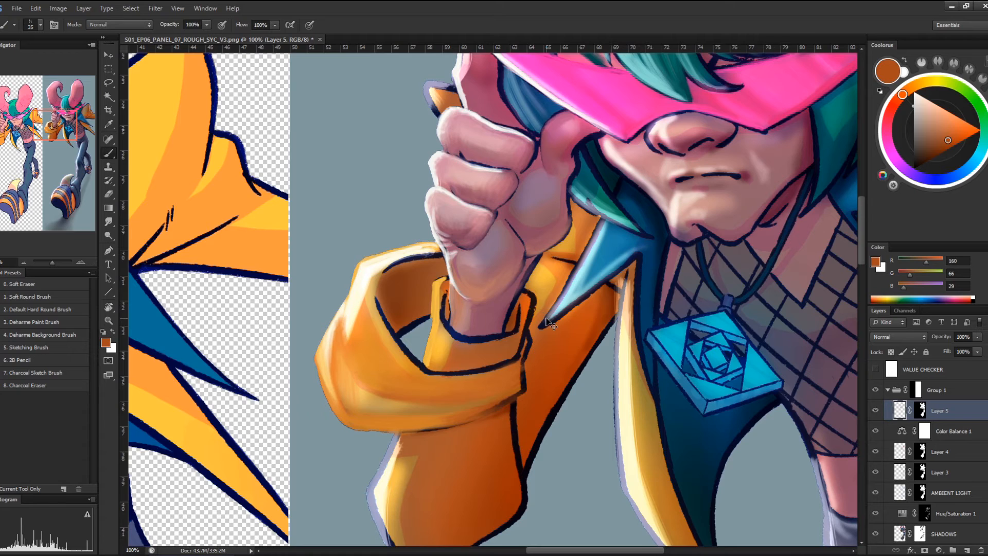
Shade the inside of the cuff opening with sampled browns and oranges, covering the dark line along its inner edge
{"action": "scroll", "coordinate": [545, 318], "scroll_direction": "down", "scroll_amount": 1}
{"action": "left_click_drag", "start_coordinate": [399, 334], "coordinate": [425, 354]}
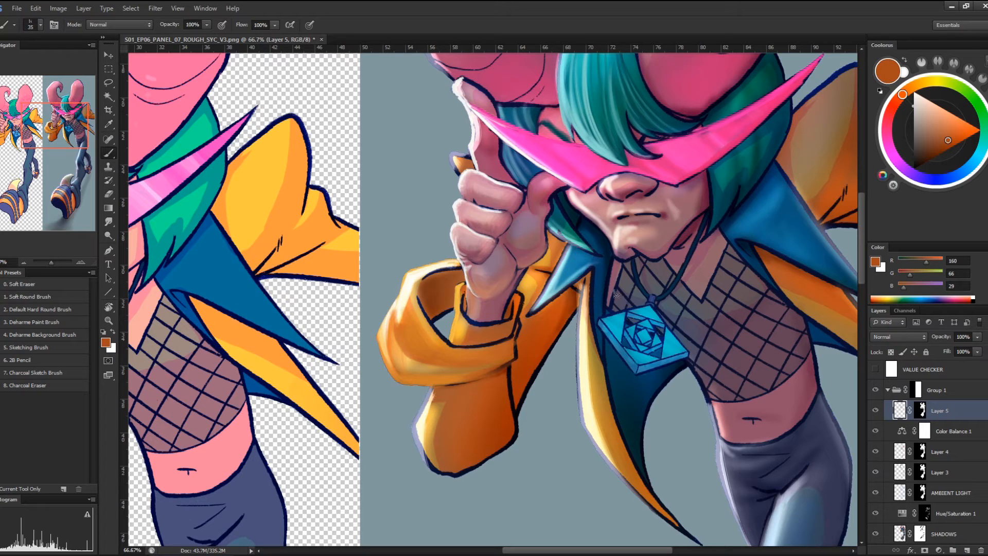
{"action": "left_click", "coordinate": [432, 299], "text": "alt"}
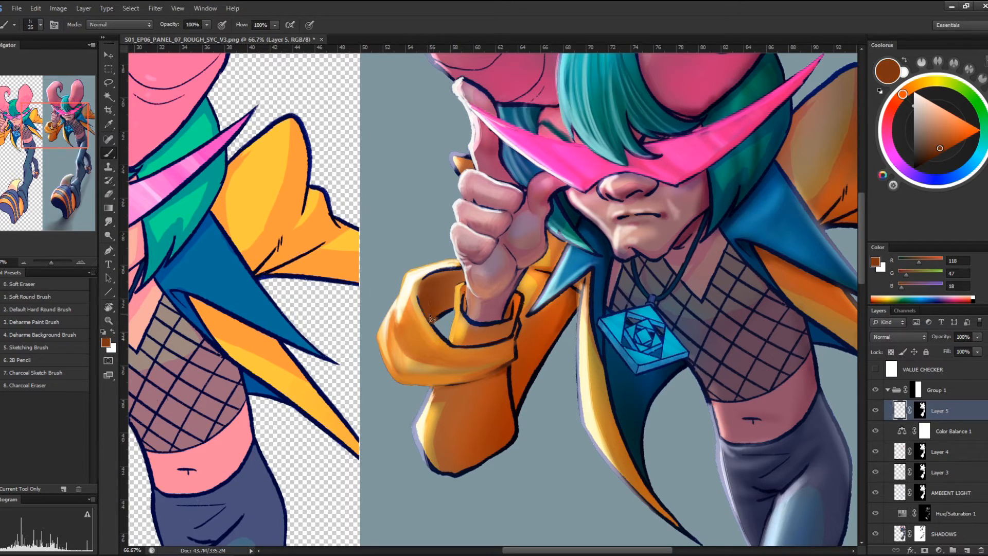
{"action": "mouse_move", "coordinate": [431, 320]}
{"action": "left_mouse_down"}
{"action": "mouse_move", "coordinate": [425, 287]}
{"action": "mouse_move", "coordinate": [455, 272]}
{"action": "mouse_move", "coordinate": [430, 276]}
{"action": "mouse_move", "coordinate": [458, 268]}
{"action": "mouse_move", "coordinate": [440, 274]}
{"action": "mouse_move", "coordinate": [438, 297]}
{"action": "mouse_move", "coordinate": [440, 308]}
{"action": "mouse_move", "coordinate": [447, 288]}
{"action": "mouse_move", "coordinate": [449, 310]}
{"action": "mouse_move", "coordinate": [446, 282]}
{"action": "mouse_move", "coordinate": [463, 320]}
{"action": "mouse_move", "coordinate": [441, 322]}
{"action": "left_mouse_up"}
{"action": "left_click", "coordinate": [458, 323], "text": "alt"}
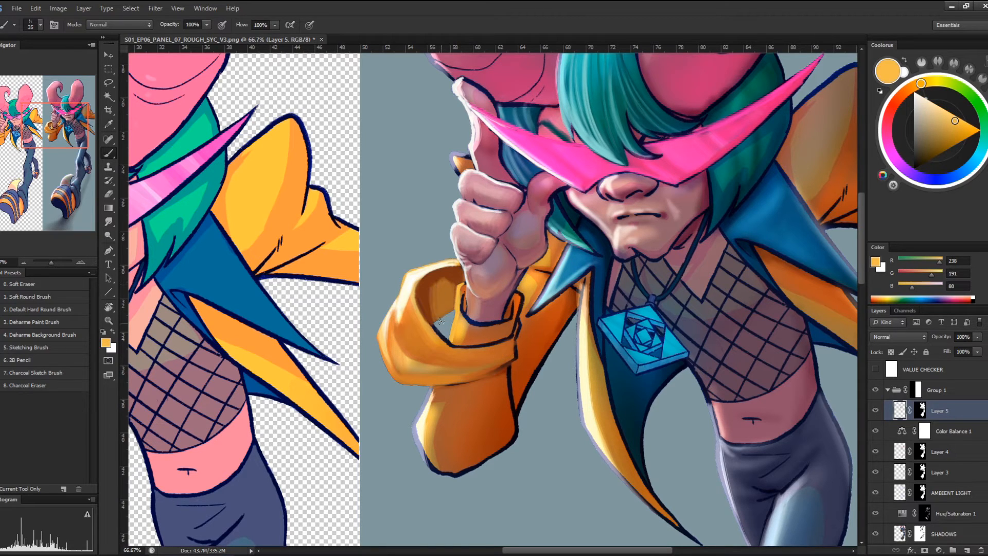
{"action": "left_click", "coordinate": [430, 306], "text": "alt"}
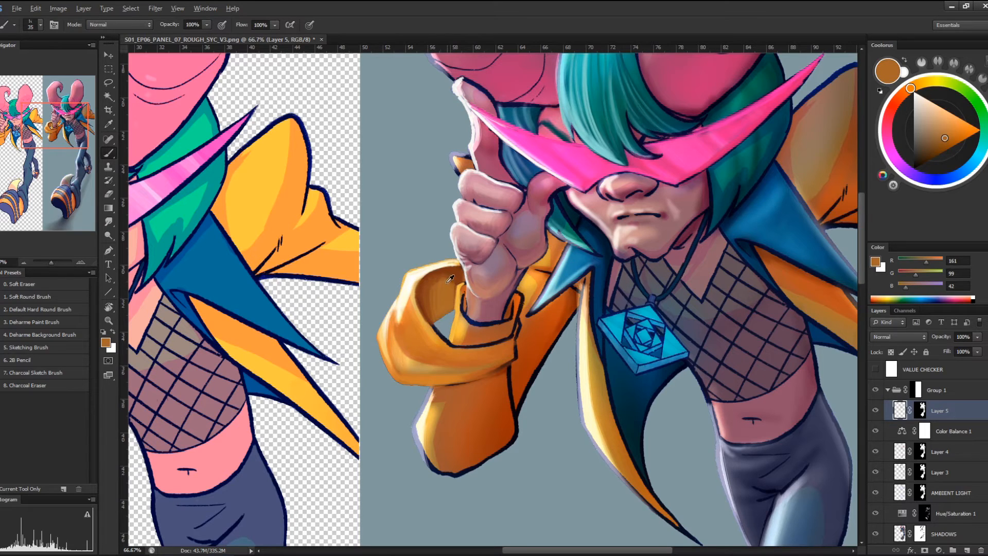
{"action": "left_click", "coordinate": [449, 278], "text": "alt"}
{"action": "key", "text": "alt"}
{"action": "left_click", "coordinate": [518, 291], "text": "alt"}
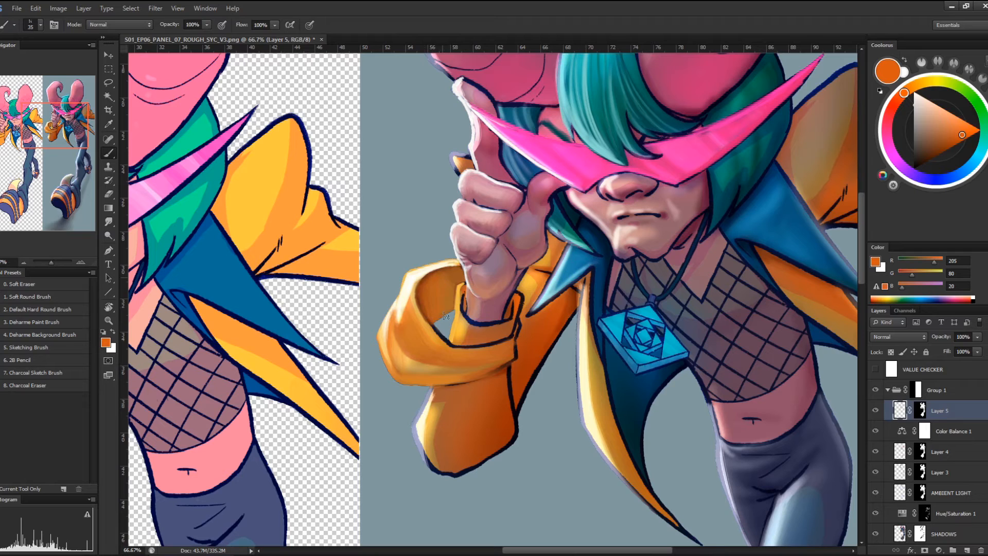
Paint a light yellow rim on the inner sleeve around the wrist, using a size 20 brush and blending in sampled oranges
{"action": "left_click", "coordinate": [465, 324], "text": "alt"}
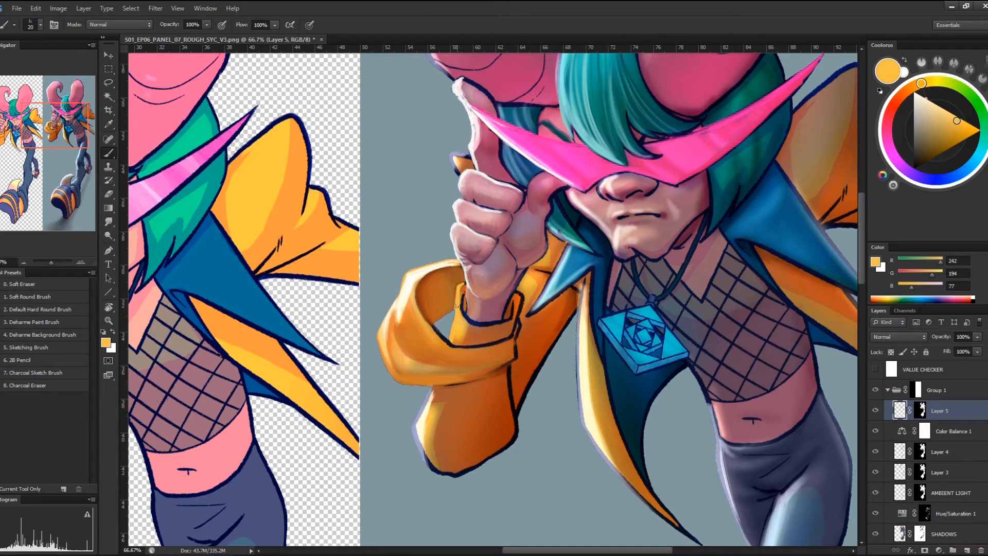
{"action": "mouse_move", "coordinate": [456, 305]}
{"action": "left_mouse_down"}
{"action": "mouse_move", "coordinate": [468, 326]}
{"action": "mouse_move", "coordinate": [458, 301]}
{"action": "mouse_move", "coordinate": [468, 325]}
{"action": "mouse_move", "coordinate": [516, 313]}
{"action": "mouse_move", "coordinate": [461, 325]}
{"action": "mouse_move", "coordinate": [460, 313]}
{"action": "mouse_move", "coordinate": [471, 323]}
{"action": "mouse_move", "coordinate": [466, 288]}
{"action": "mouse_move", "coordinate": [466, 312]}
{"action": "left_mouse_up"}
{"action": "left_click", "coordinate": [463, 288], "text": "alt"}
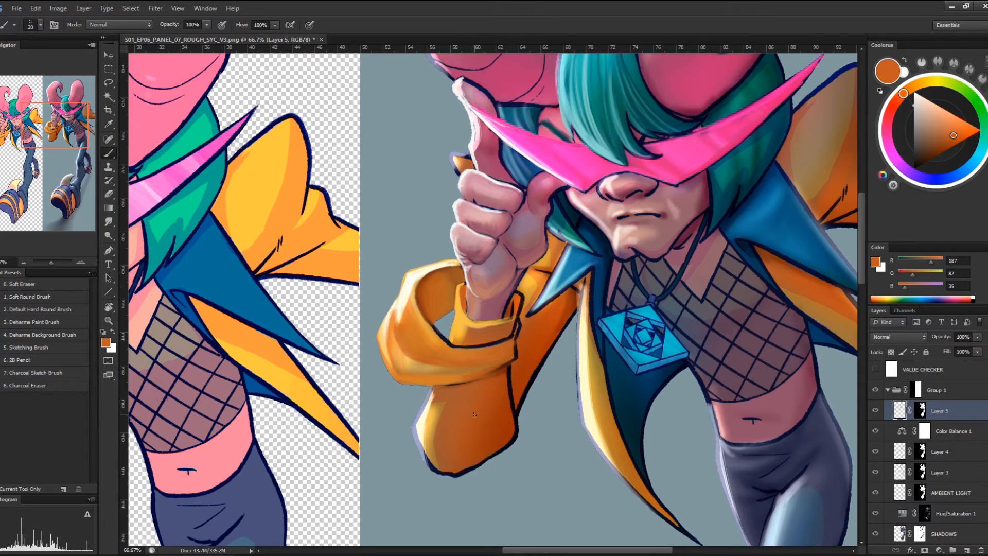
{"action": "mouse_move", "coordinate": [479, 324]}
{"action": "left_mouse_down"}
{"action": "mouse_move", "coordinate": [463, 326]}
{"action": "mouse_move", "coordinate": [514, 316]}
{"action": "left_mouse_up"}
{"action": "left_click", "coordinate": [467, 315], "text": "alt"}
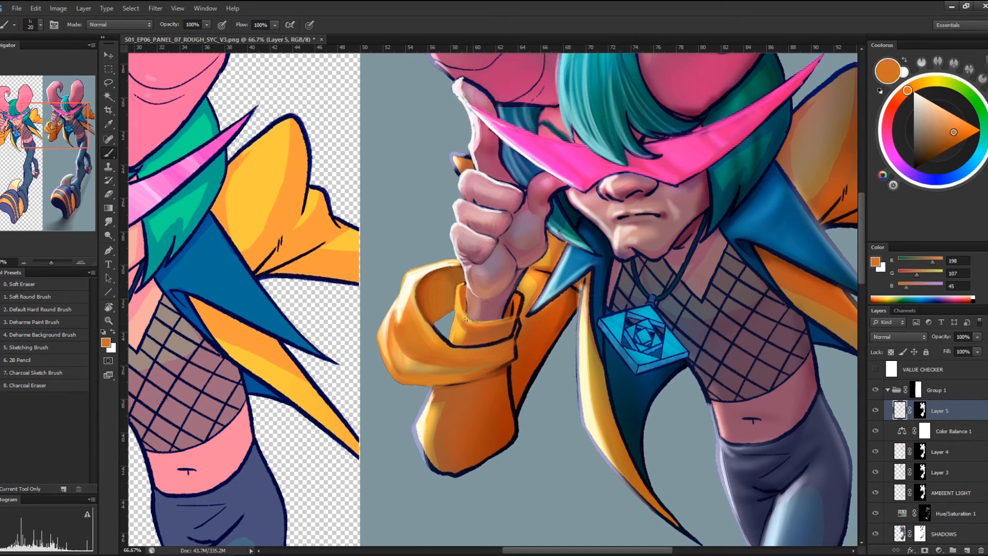
{"action": "left_click", "coordinate": [474, 323], "text": "alt"}
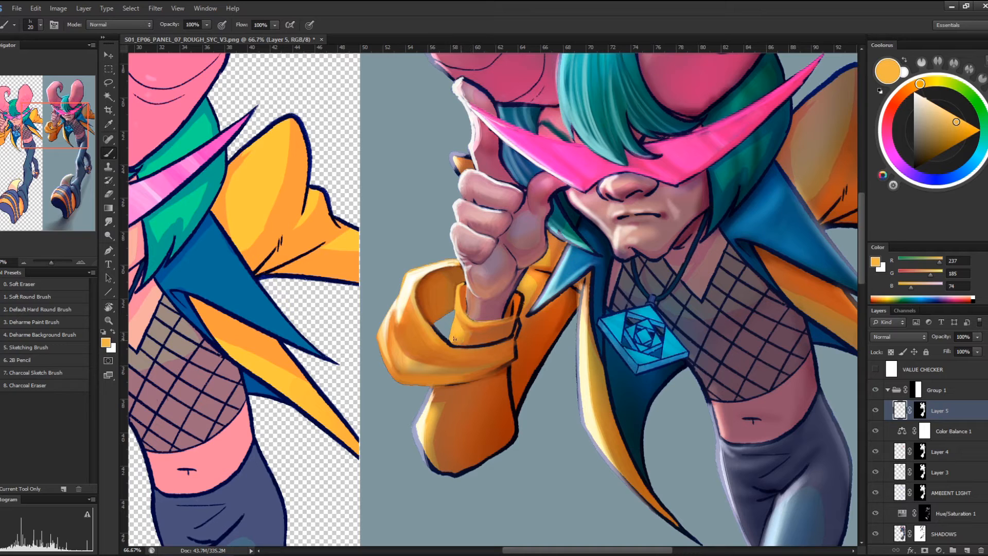
Cover the dark outline between the cuff opening and the inner sleeve with sampled yellow-orange, and shade the inner sleeve brownish orange
{"action": "left_click", "coordinate": [429, 321], "text": "alt"}
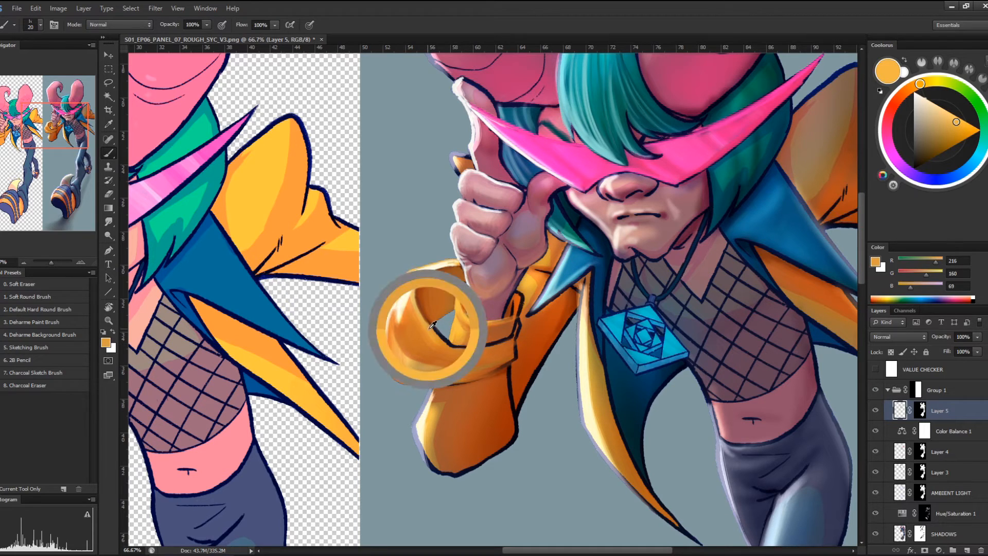
{"action": "mouse_move", "coordinate": [447, 342]}
{"action": "left_mouse_down"}
{"action": "mouse_move", "coordinate": [420, 310]}
{"action": "mouse_move", "coordinate": [420, 291]}
{"action": "left_mouse_up"}
{"action": "mouse_move", "coordinate": [448, 347]}
{"action": "left_mouse_down"}
{"action": "mouse_move", "coordinate": [491, 343]}
{"action": "mouse_move", "coordinate": [483, 348]}
{"action": "mouse_move", "coordinate": [455, 344]}
{"action": "mouse_move", "coordinate": [512, 338]}
{"action": "mouse_move", "coordinate": [431, 331]}
{"action": "mouse_move", "coordinate": [472, 345]}
{"action": "mouse_move", "coordinate": [452, 340]}
{"action": "mouse_move", "coordinate": [513, 339]}
{"action": "mouse_move", "coordinate": [447, 336]}
{"action": "mouse_move", "coordinate": [473, 340]}
{"action": "mouse_move", "coordinate": [447, 336]}
{"action": "mouse_move", "coordinate": [467, 342]}
{"action": "mouse_move", "coordinate": [448, 325]}
{"action": "mouse_move", "coordinate": [473, 338]}
{"action": "mouse_move", "coordinate": [449, 317]}
{"action": "left_mouse_up"}
{"action": "left_click", "coordinate": [473, 344], "text": "alt"}
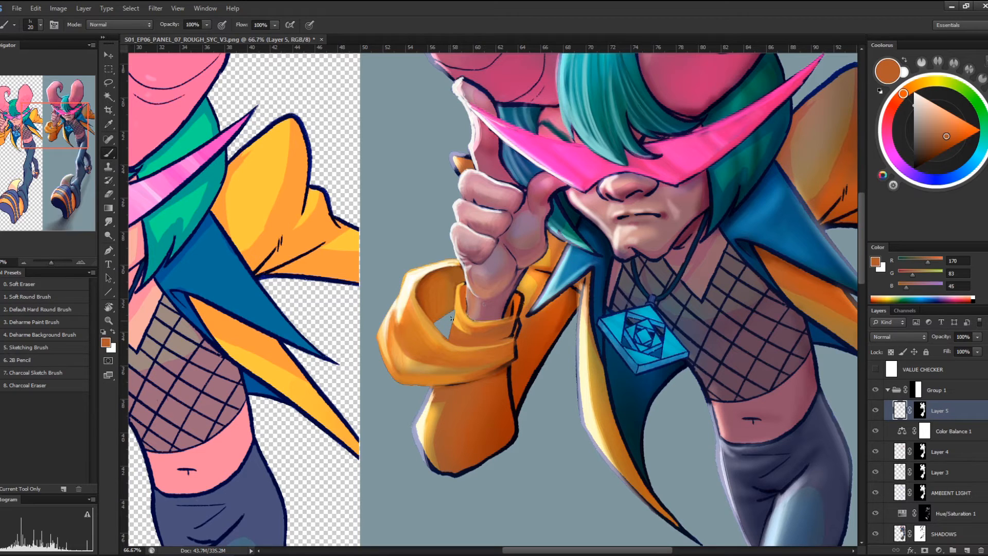
{"action": "left_click_drag", "start_coordinate": [452, 318], "coordinate": [474, 342]}
Paint sampled oranges over the dark outlines at the cuff's body-side end and the top of the sleeve below it
{"action": "mouse_move", "coordinate": [509, 359]}
{"action": "left_mouse_down"}
{"action": "mouse_move", "coordinate": [501, 379]}
{"action": "mouse_move", "coordinate": [514, 424]}
{"action": "mouse_move", "coordinate": [508, 370]}
{"action": "mouse_move", "coordinate": [512, 397]}
{"action": "left_mouse_up"}
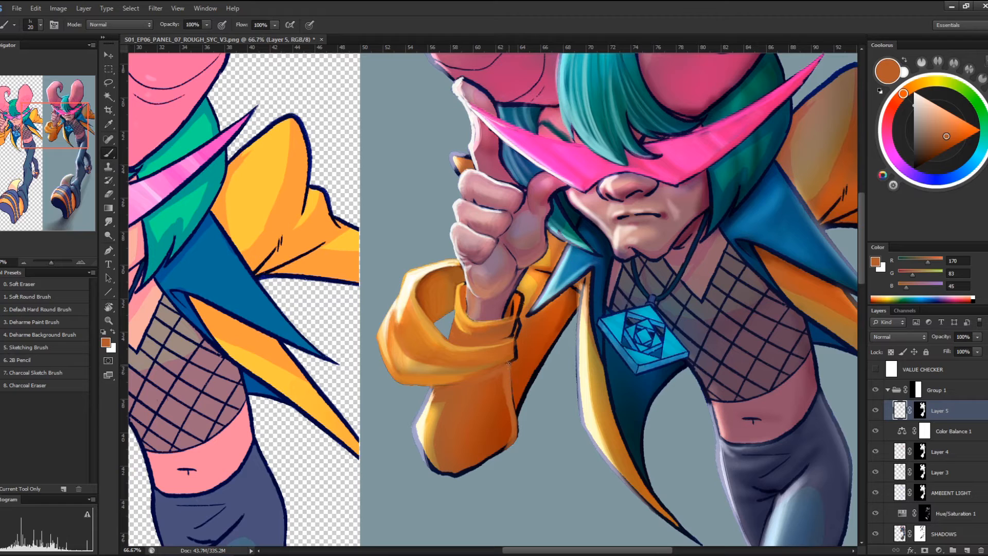
{"action": "mouse_move", "coordinate": [515, 352]}
{"action": "left_mouse_down"}
{"action": "mouse_move", "coordinate": [520, 300]}
{"action": "mouse_move", "coordinate": [502, 341]}
{"action": "mouse_move", "coordinate": [522, 296]}
{"action": "left_mouse_up"}
{"action": "left_click", "coordinate": [530, 370], "text": "alt"}
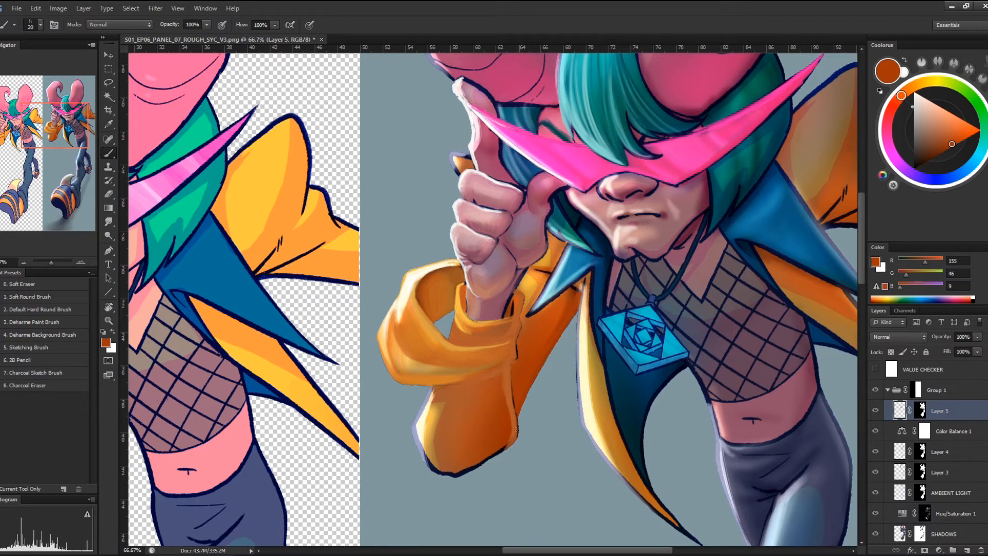
{"action": "left_click", "coordinate": [521, 351], "text": "alt"}
Paint a sampled dark brown shadow on the sleeve directly beneath the cuff
{"action": "left_click", "coordinate": [420, 293], "text": "alt"}
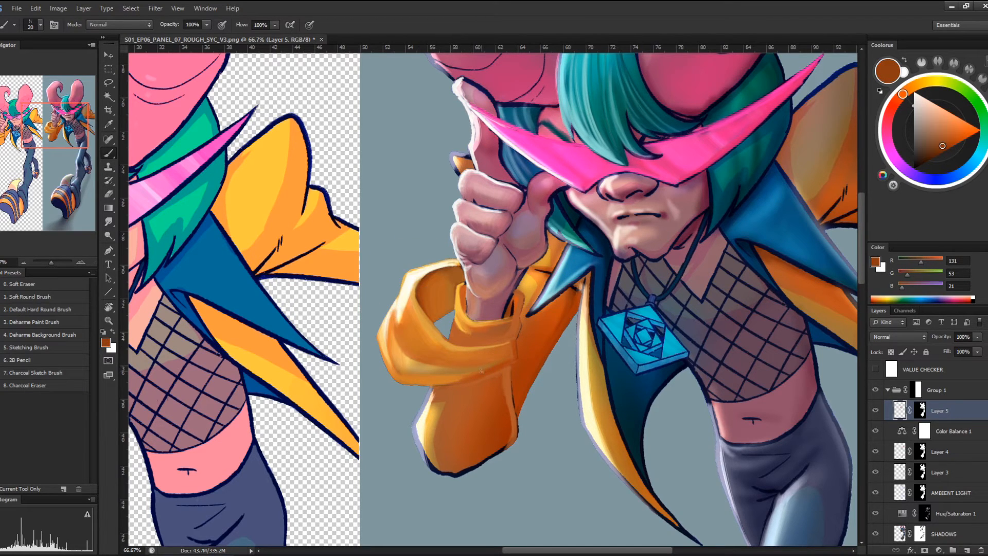
{"action": "left_click_drag", "start_coordinate": [432, 389], "coordinate": [468, 384]}
{"action": "left_click", "coordinate": [528, 360], "text": "alt"}
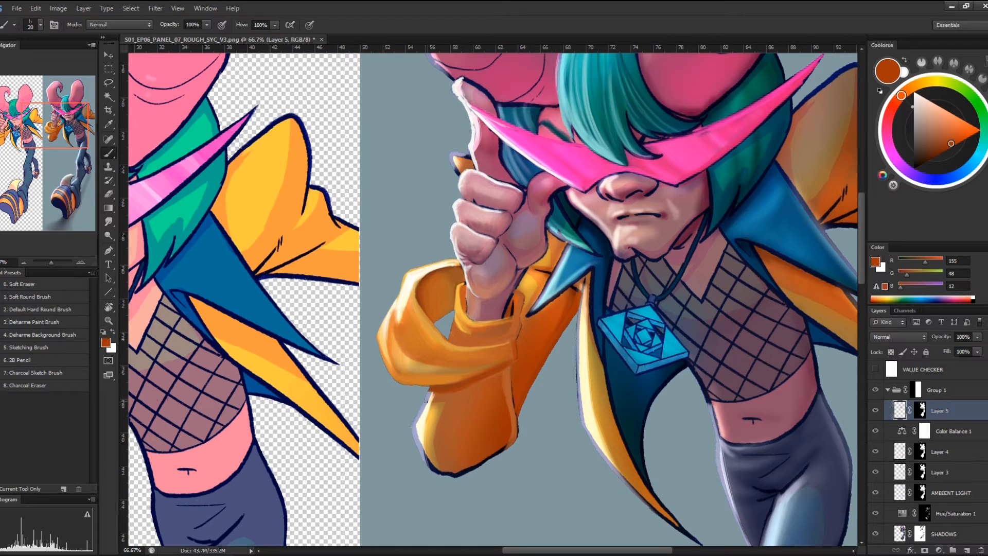
Paint sampled yellow and cream down the sleeve's outer edge below the cuff, covering the dark outline and lavender fringe
{"action": "left_click", "coordinate": [423, 409], "text": "alt"}
{"action": "mouse_move", "coordinate": [430, 392]}
{"action": "left_mouse_down"}
{"action": "mouse_move", "coordinate": [413, 434]}
{"action": "mouse_move", "coordinate": [421, 453]}
{"action": "mouse_move", "coordinate": [414, 425]}
{"action": "mouse_move", "coordinate": [452, 477]}
{"action": "left_mouse_up"}
{"action": "left_click", "coordinate": [412, 264], "text": "alt"}
{"action": "left_click", "coordinate": [426, 414], "text": "alt"}
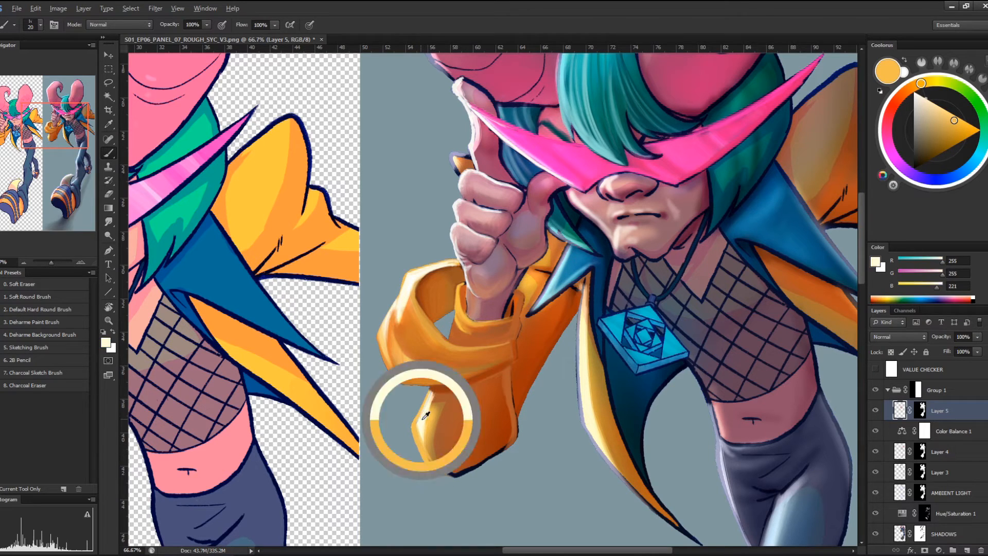
{"action": "mouse_move", "coordinate": [426, 415]}
{"action": "left_mouse_down"}
{"action": "mouse_move", "coordinate": [432, 394]}
{"action": "mouse_move", "coordinate": [419, 427]}
{"action": "mouse_move", "coordinate": [431, 460]}
{"action": "mouse_move", "coordinate": [431, 401]}
{"action": "mouse_move", "coordinate": [434, 467]}
{"action": "left_mouse_up"}
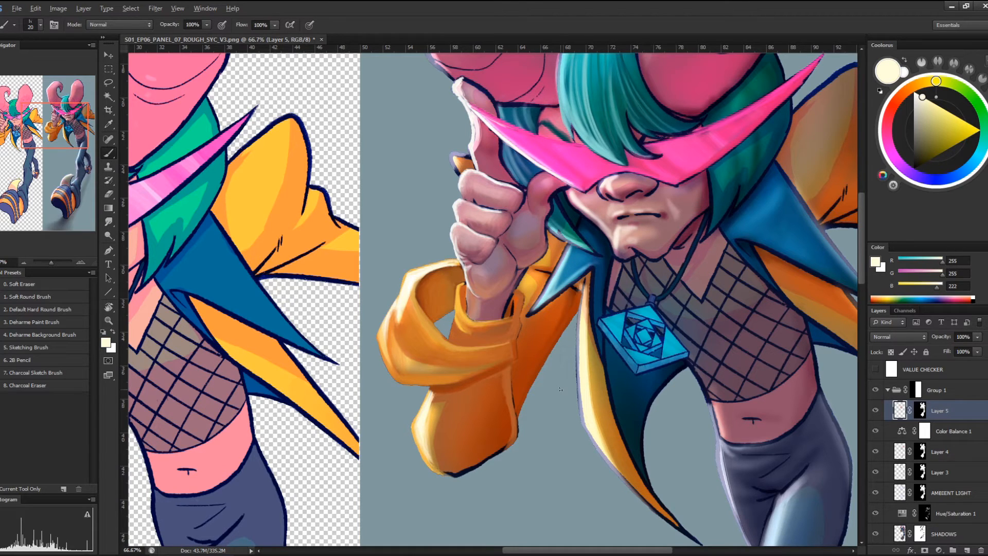
Blend sampled brown and yellow-orange inside the lower sleeve and along its bottom edge, covering the remaining dark outline
{"action": "left_click", "coordinate": [447, 401], "text": "alt"}
{"action": "left_click_drag", "start_coordinate": [434, 431], "coordinate": [441, 442]}
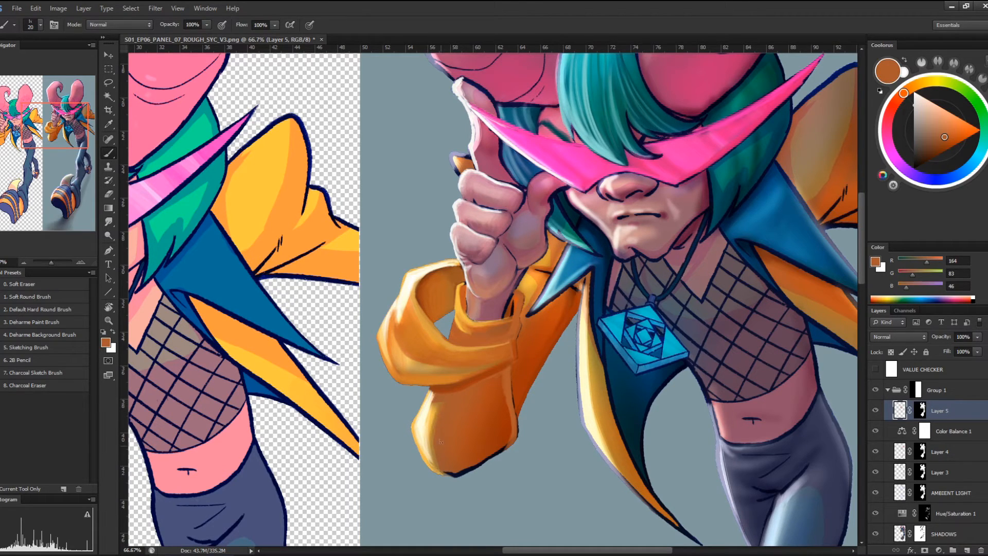
{"action": "left_click", "coordinate": [435, 411], "text": "alt"}
{"action": "left_click", "coordinate": [428, 315], "text": "alt"}
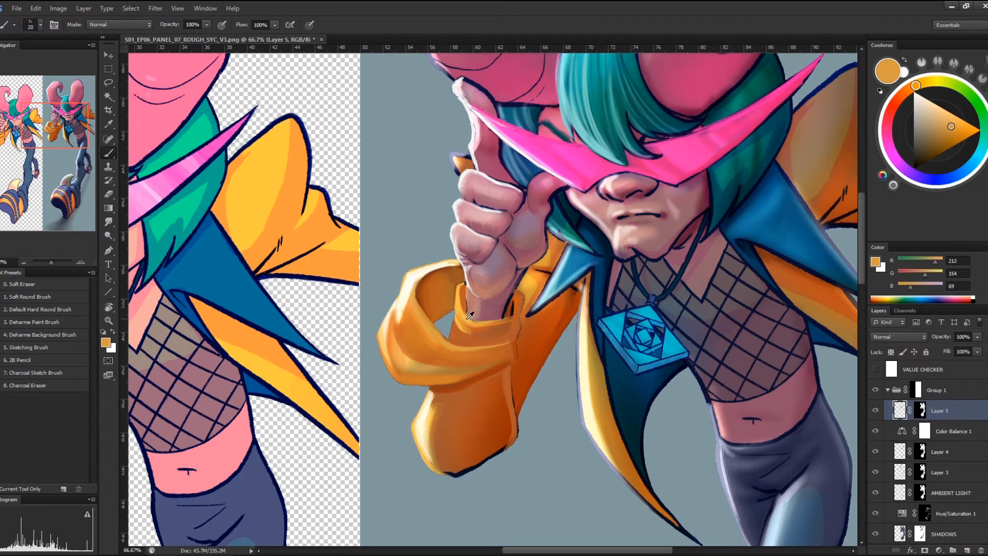
{"action": "left_click", "coordinate": [461, 308], "text": "alt"}
{"action": "mouse_move", "coordinate": [437, 405]}
{"action": "left_mouse_down"}
{"action": "mouse_move", "coordinate": [430, 446]}
{"action": "mouse_move", "coordinate": [430, 408]}
{"action": "mouse_move", "coordinate": [438, 472]}
{"action": "mouse_move", "coordinate": [425, 426]}
{"action": "mouse_move", "coordinate": [442, 479]}
{"action": "mouse_move", "coordinate": [431, 447]}
{"action": "mouse_move", "coordinate": [439, 468]}
{"action": "mouse_move", "coordinate": [464, 478]}
{"action": "left_mouse_up"}
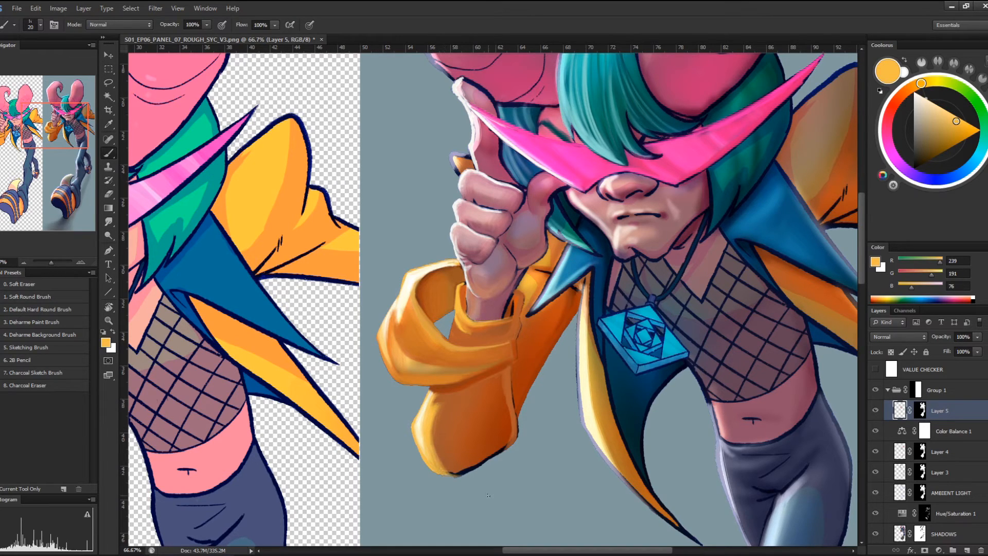
{"action": "mouse_move", "coordinate": [438, 394]}
{"action": "left_mouse_down"}
{"action": "mouse_move", "coordinate": [449, 472]}
{"action": "mouse_move", "coordinate": [466, 471]}
{"action": "mouse_move", "coordinate": [445, 472]}
{"action": "mouse_move", "coordinate": [517, 437]}
{"action": "left_mouse_up"}
Touch up the cuff's body-side end beside the wrist with sampled dark and muted oranges
{"action": "scroll", "coordinate": [568, 406], "scroll_direction": "down", "scroll_amount": 10}
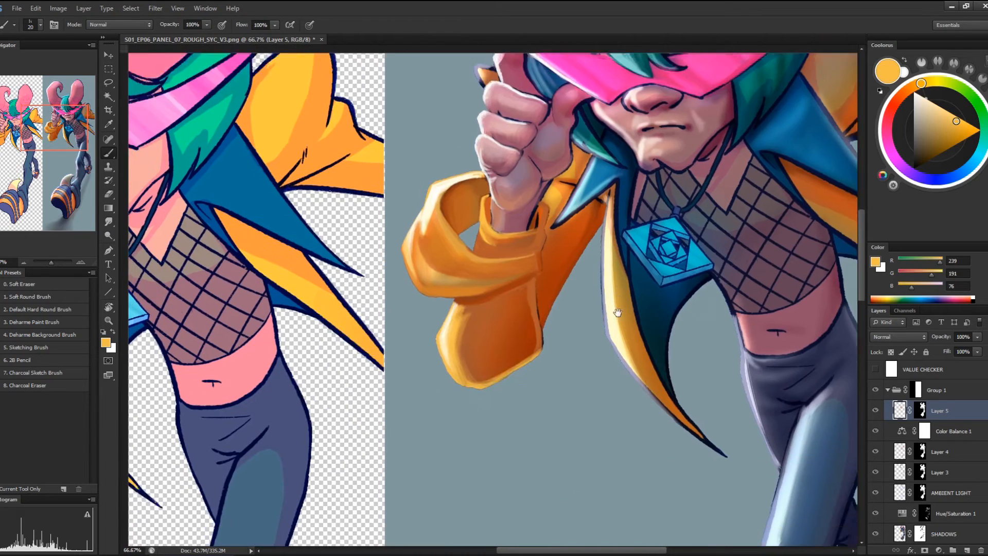
{"action": "scroll", "coordinate": [662, 335], "scroll_direction": "down", "scroll_amount": 2}
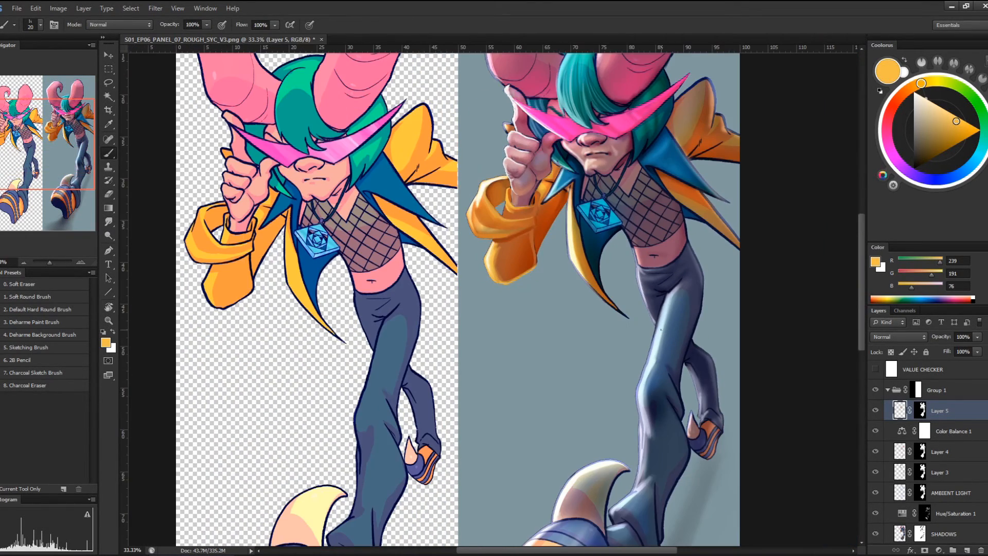
{"action": "left_click_drag", "start_coordinate": [623, 260], "coordinate": [567, 323]}
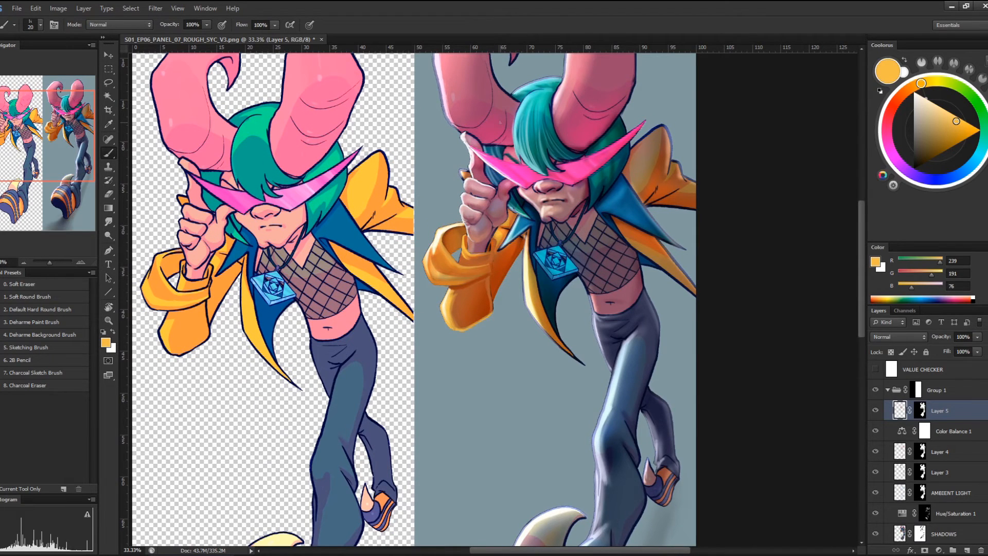
{"action": "scroll", "coordinate": [499, 123], "scroll_direction": "up", "scroll_amount": 2}
{"action": "left_click_drag", "start_coordinate": [524, 327], "coordinate": [502, 347]}
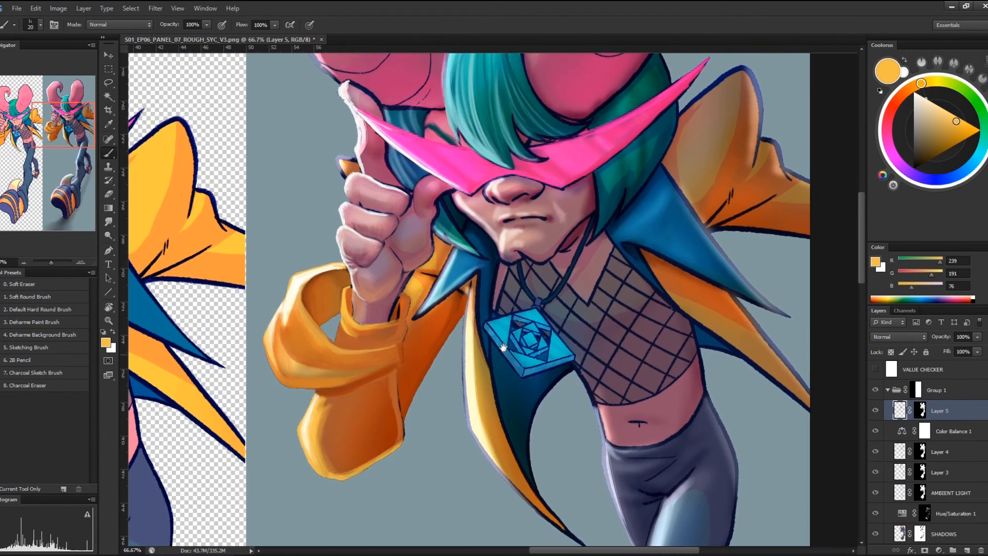
{"action": "left_click", "coordinate": [397, 312], "text": "alt"}
{"action": "left_click", "coordinate": [396, 312], "text": "alt"}
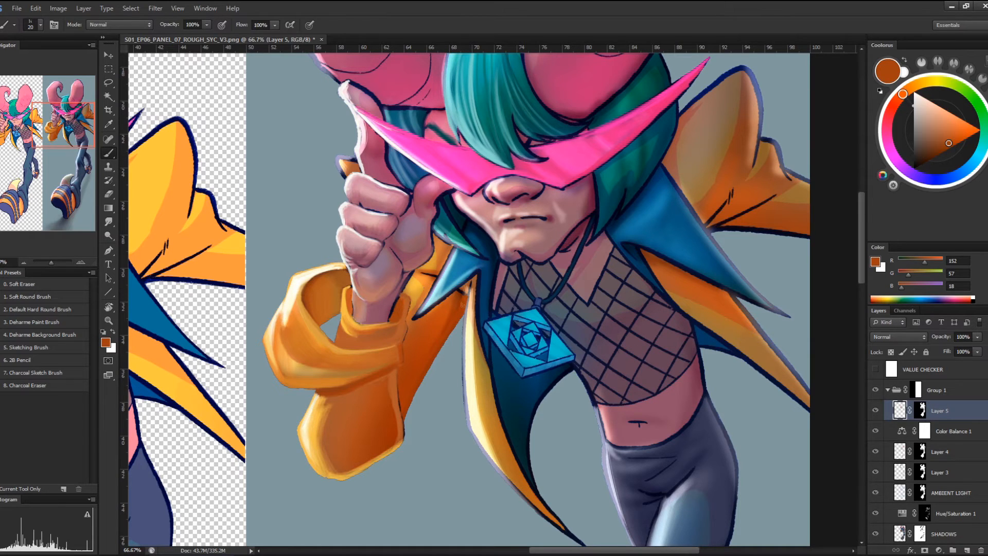
{"action": "left_click", "coordinate": [389, 325], "text": "alt"}
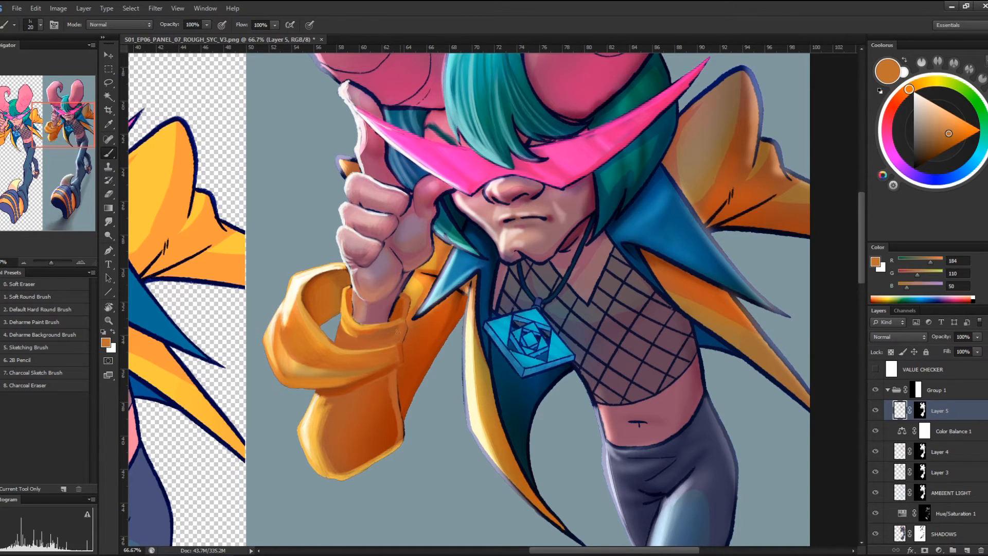
Blend sampled oranges along the cuff's inner rim and its body-side edge beside the wrist
{"action": "scroll", "coordinate": [432, 374], "scroll_direction": "up", "scroll_amount": 1}
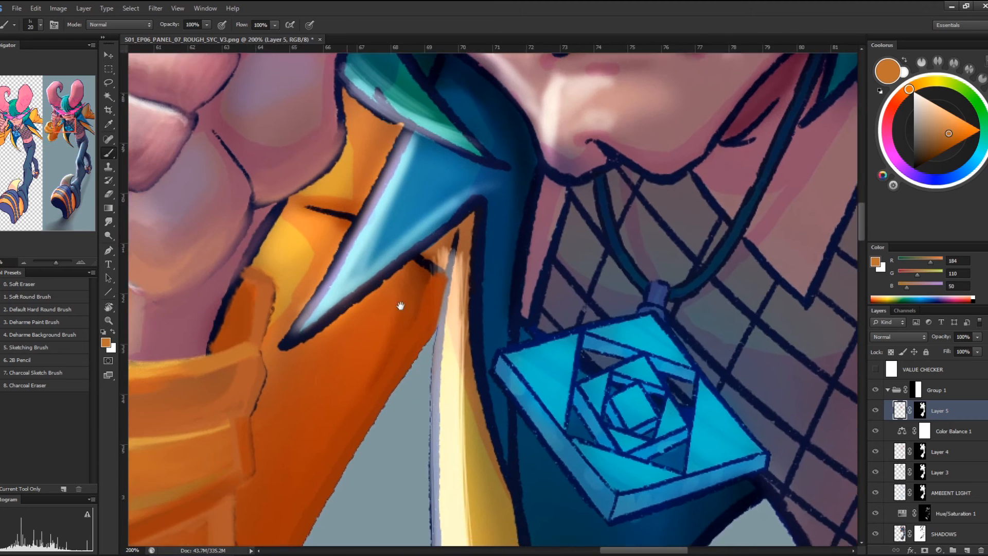
{"action": "scroll", "coordinate": [605, 240], "scroll_direction": "up", "scroll_amount": 1}
{"action": "left_click", "coordinate": [446, 283], "text": "alt"}
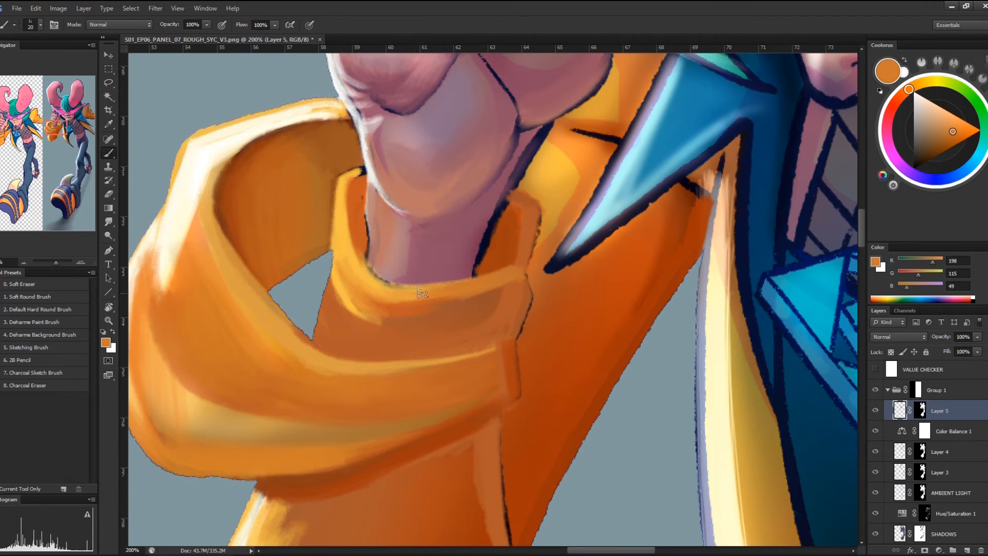
{"action": "left_click", "coordinate": [493, 257], "text": "alt"}
{"action": "mouse_move", "coordinate": [481, 263]}
{"action": "left_mouse_down"}
{"action": "mouse_move", "coordinate": [510, 280]}
{"action": "mouse_move", "coordinate": [500, 282]}
{"action": "left_mouse_up"}
{"action": "left_click", "coordinate": [463, 289], "text": "alt"}
{"action": "left_click", "coordinate": [525, 241], "text": "alt"}
{"action": "left_click", "coordinate": [526, 250], "text": "alt"}
{"action": "left_click", "coordinate": [510, 289], "text": "alt"}
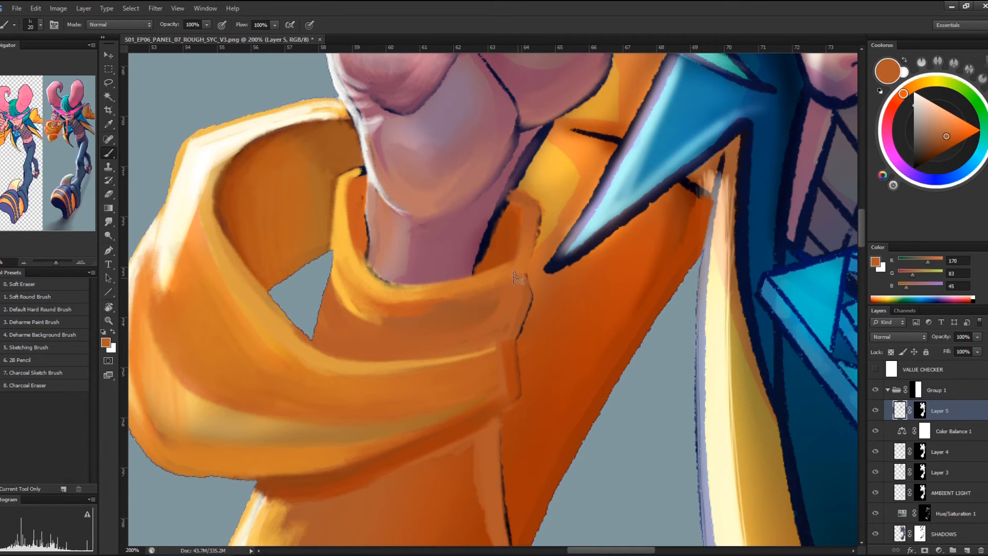
Touch up the cuff rim directly beneath the wrist with sampled orange and muted brown
{"action": "key", "text": "ctrl+minus"}
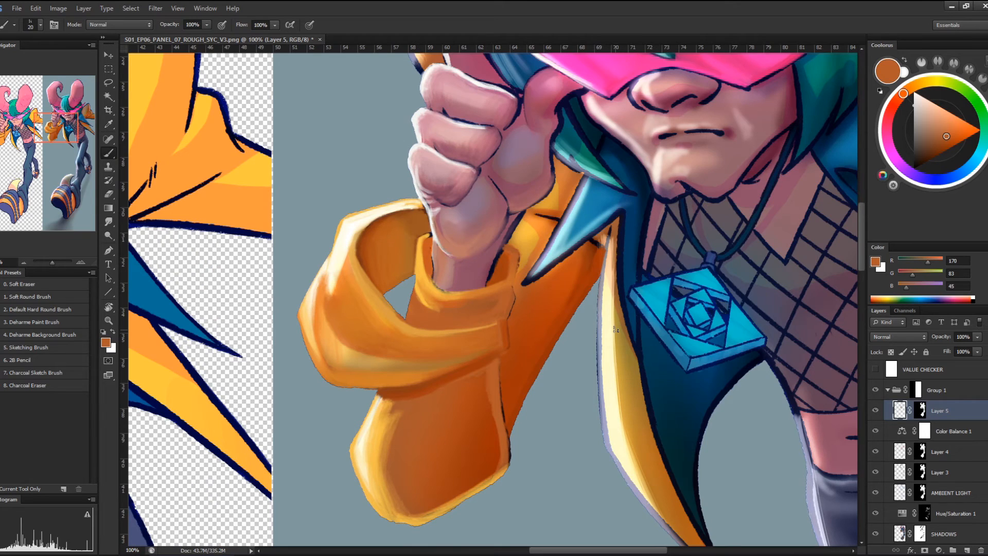
{"action": "left_click", "coordinate": [429, 294], "text": "alt"}
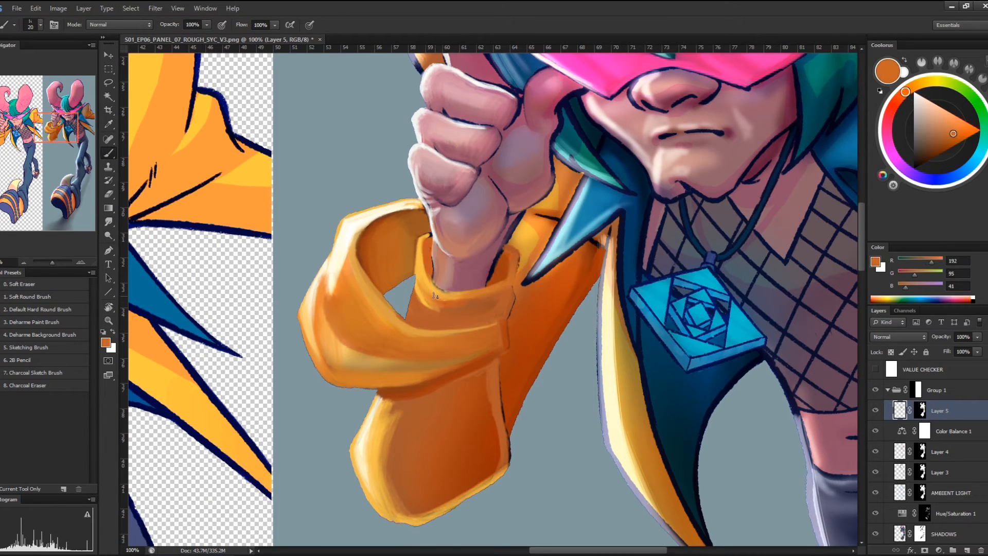
{"action": "mouse_move", "coordinate": [428, 293]}
{"action": "left_mouse_down"}
{"action": "mouse_move", "coordinate": [414, 261]}
{"action": "mouse_move", "coordinate": [439, 309]}
{"action": "mouse_move", "coordinate": [418, 288]}
{"action": "left_mouse_up"}
{"action": "left_click", "coordinate": [488, 300], "text": "alt"}
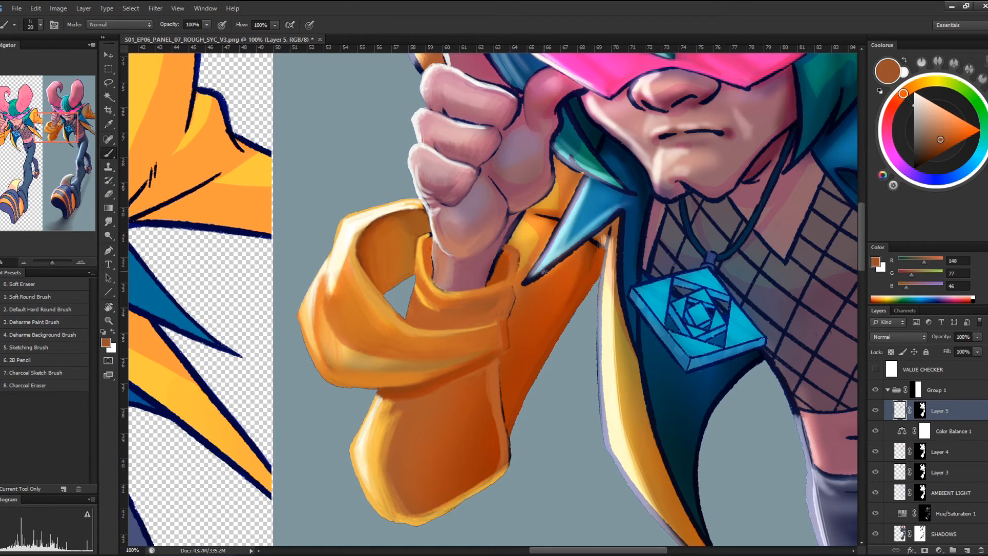
Paint over the dark outline on the wrist's body side with sampled mauve, using a smaller brush
{"action": "left_click", "coordinate": [493, 253], "text": "alt"}
{"action": "key", "text": "bracketleft"}
{"action": "key", "text": "bracketleft"}
{"action": "key", "text": "bracketleft"}
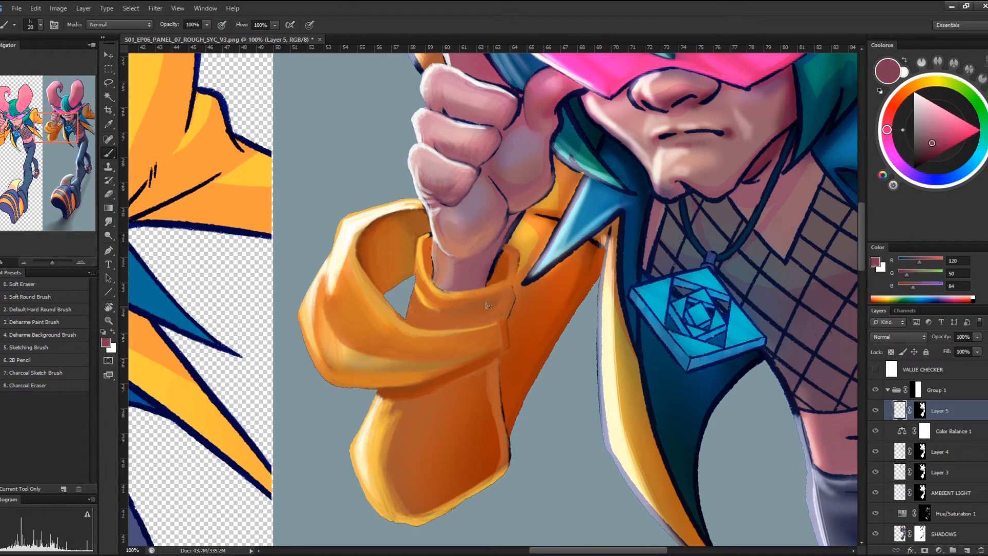
{"action": "mouse_move", "coordinate": [489, 268]}
{"action": "left_mouse_down"}
{"action": "mouse_move", "coordinate": [491, 260]}
{"action": "mouse_move", "coordinate": [494, 278]}
{"action": "left_mouse_up"}
{"action": "left_click_drag", "start_coordinate": [515, 245], "coordinate": [510, 229]}
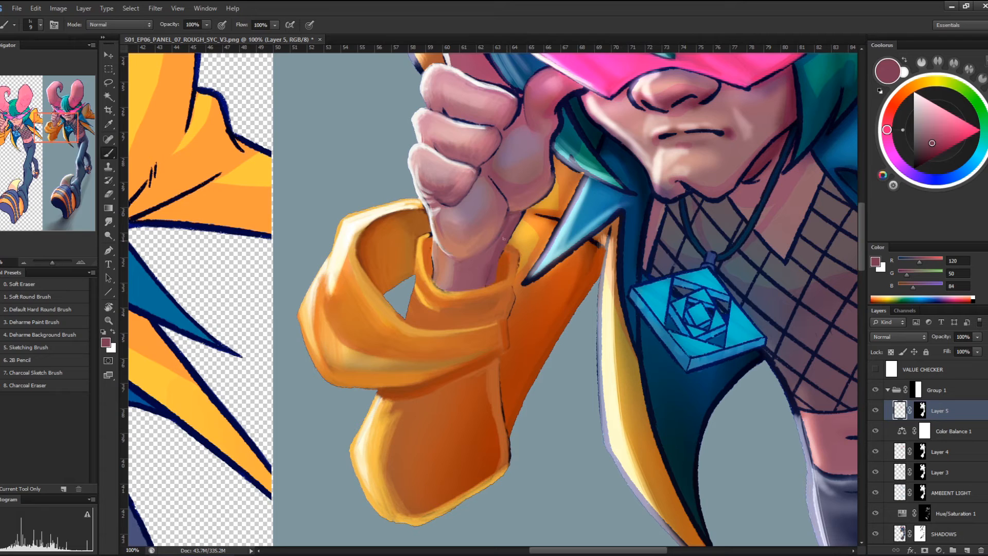
Blend sampled skin tones and orange across the lower wrist, covering the remaining outline on its outer side
{"action": "left_click", "coordinate": [497, 261], "text": "alt"}
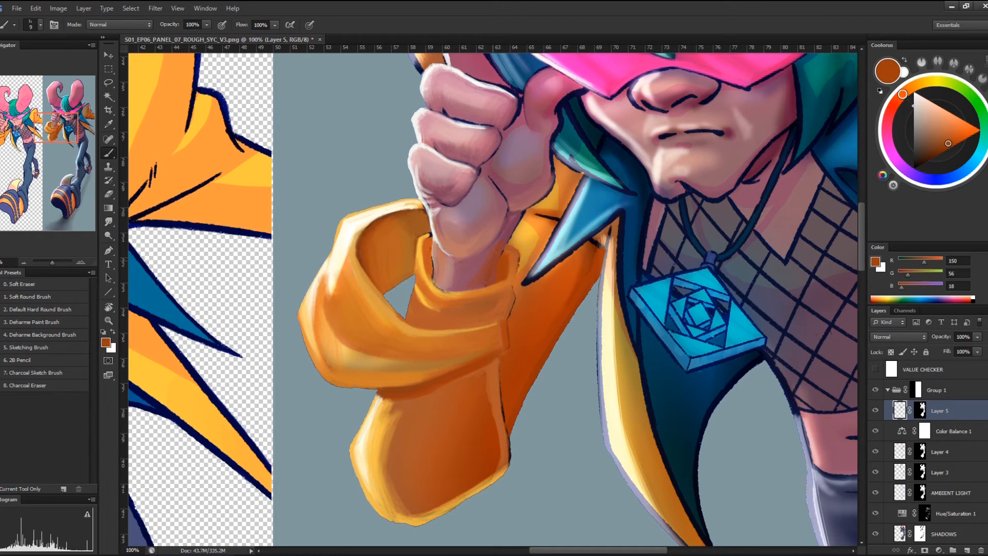
{"action": "left_click", "coordinate": [487, 261], "text": "alt"}
{"action": "left_click", "coordinate": [493, 261], "text": "alt"}
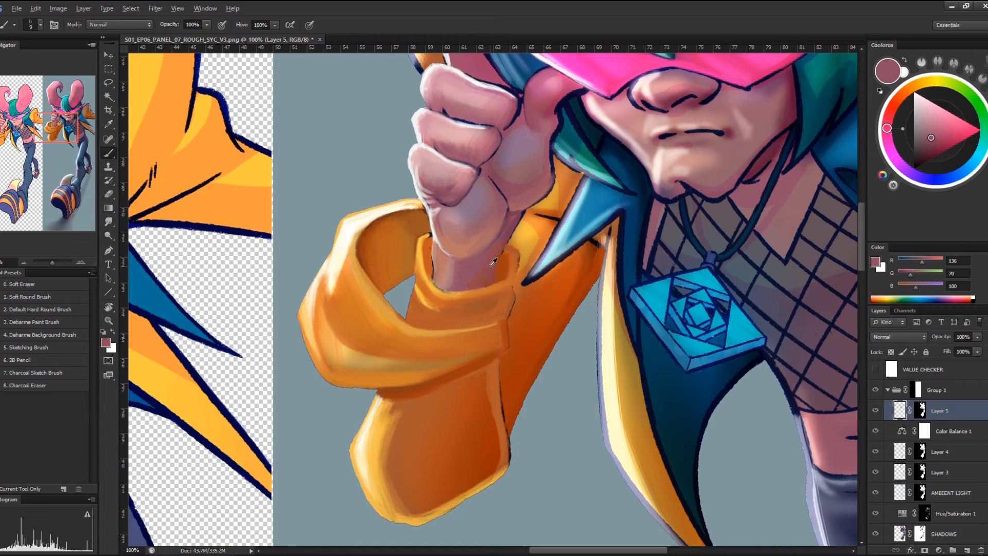
{"action": "left_click", "coordinate": [486, 267], "text": "alt"}
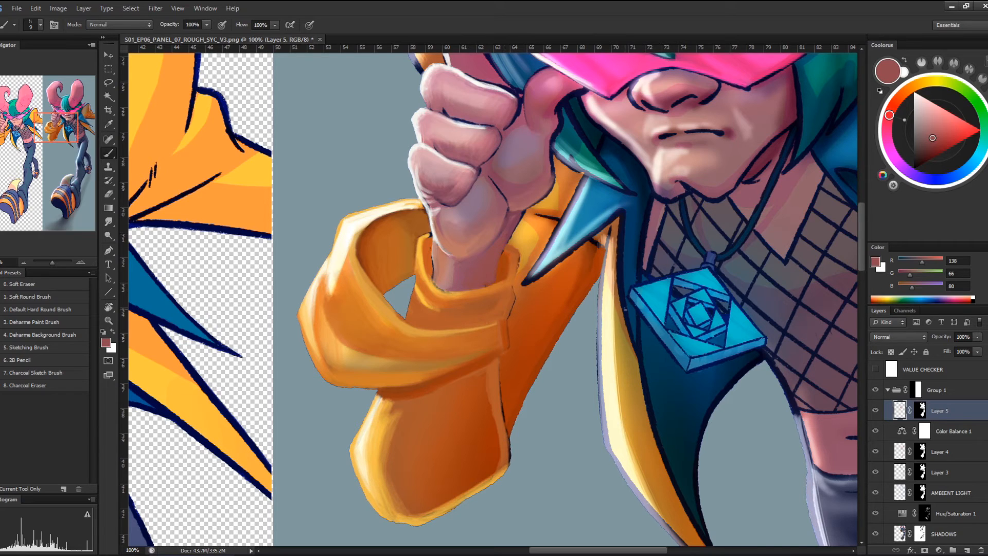
{"action": "left_click_drag", "start_coordinate": [433, 264], "coordinate": [434, 278]}
{"action": "left_click", "coordinate": [437, 266], "text": "alt"}
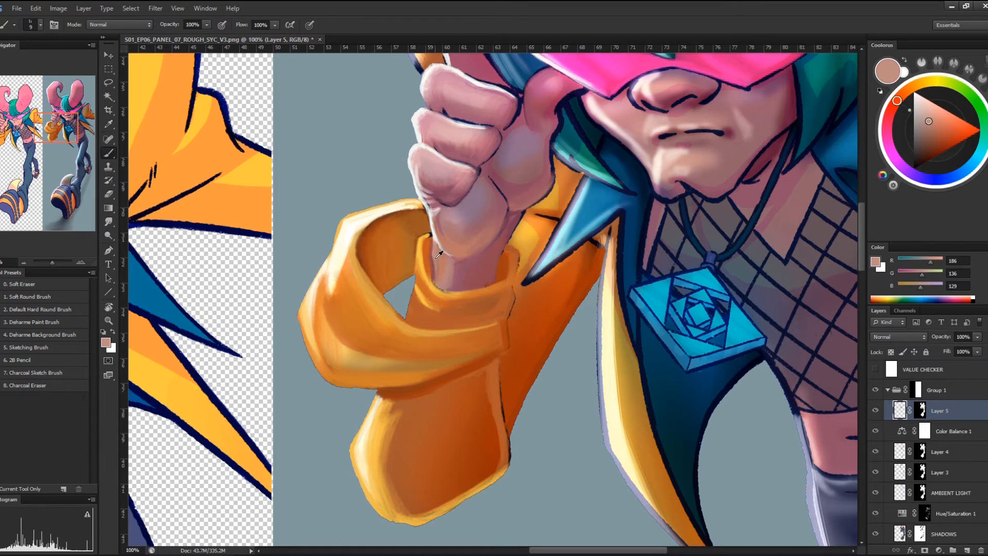
{"action": "left_click", "coordinate": [432, 245], "text": "alt"}
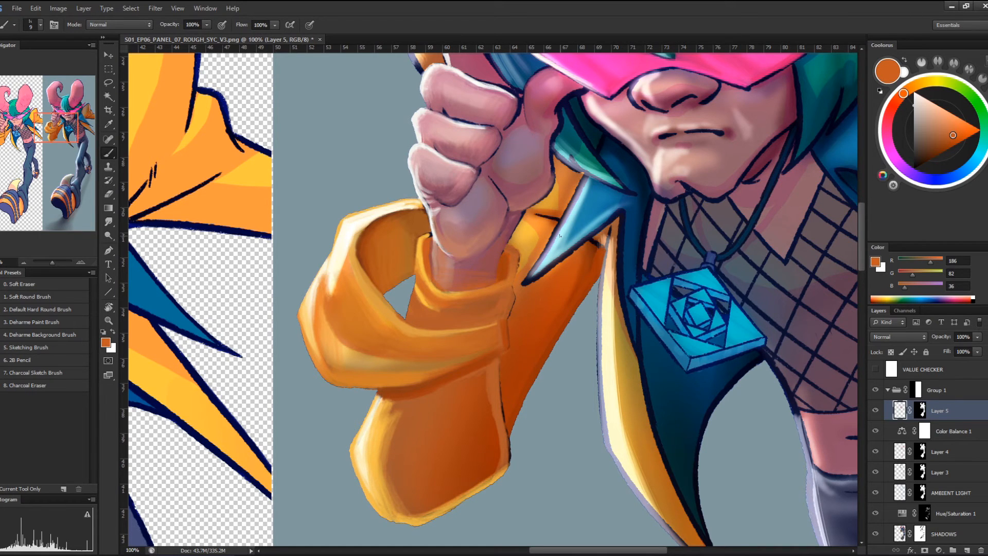
Shade the cuff opening on both sides of the wrist with a dark reddish brown, RGB 105, 26, 6
{"action": "scroll", "coordinate": [560, 235], "scroll_direction": "down", "scroll_amount": 3}
{"action": "scroll", "coordinate": [560, 235], "scroll_direction": "up", "scroll_amount": 2}
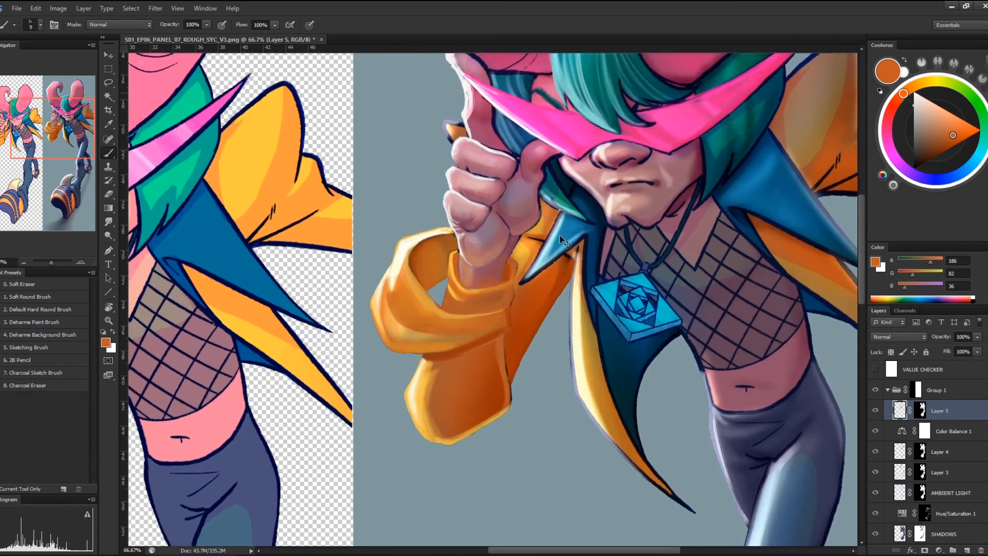
{"action": "scroll", "coordinate": [560, 235], "scroll_direction": "up", "scroll_amount": 2}
{"action": "left_click", "coordinate": [529, 224], "text": "alt"}
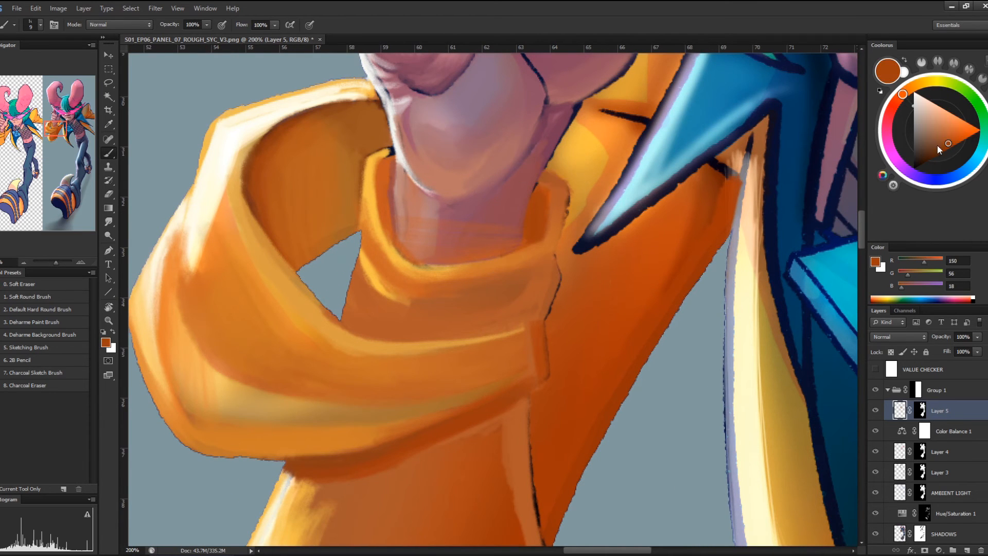
{"action": "left_click_drag", "start_coordinate": [938, 145], "coordinate": [939, 152]}
{"action": "left_click", "coordinate": [901, 95]}
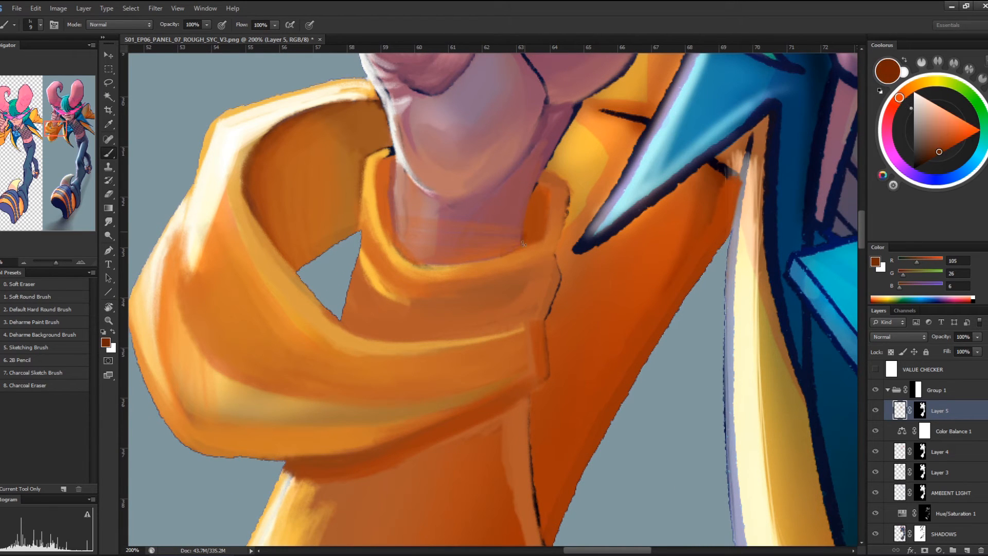
{"action": "mouse_move", "coordinate": [524, 243]}
{"action": "left_mouse_down"}
{"action": "mouse_move", "coordinate": [523, 232]}
{"action": "mouse_move", "coordinate": [523, 239]}
{"action": "left_mouse_up"}
{"action": "mouse_move", "coordinate": [391, 233]}
{"action": "left_mouse_down"}
{"action": "mouse_move", "coordinate": [459, 279]}
{"action": "mouse_move", "coordinate": [403, 254]}
{"action": "mouse_move", "coordinate": [387, 222]}
{"action": "left_mouse_up"}
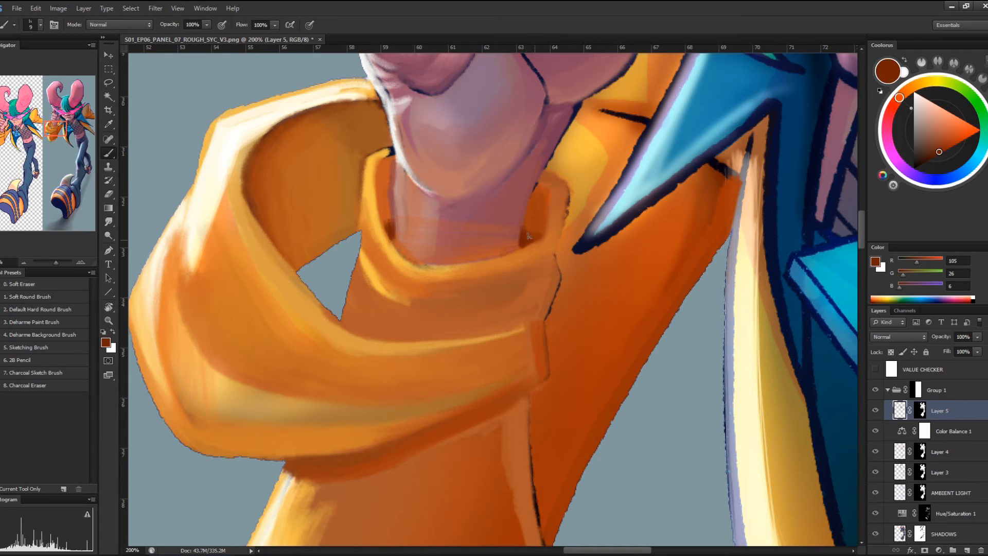
{"action": "mouse_move", "coordinate": [529, 236]}
{"action": "left_mouse_down"}
{"action": "mouse_move", "coordinate": [526, 217]}
{"action": "mouse_move", "coordinate": [534, 235]}
{"action": "left_mouse_up"}
{"action": "mouse_move", "coordinate": [386, 215]}
{"action": "left_mouse_down"}
{"action": "mouse_move", "coordinate": [389, 224]}
{"action": "mouse_move", "coordinate": [377, 190]}
{"action": "left_mouse_up"}
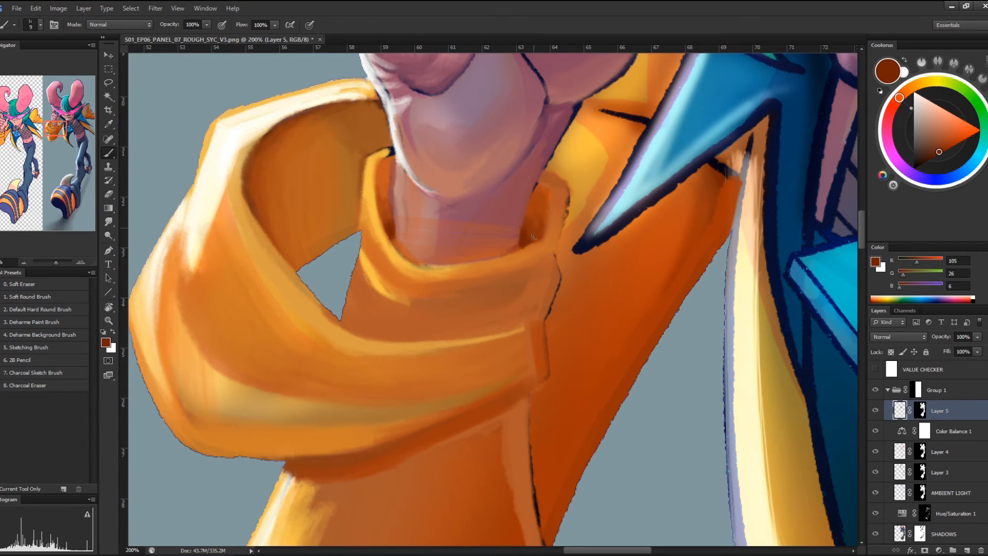
Paint sampled light blues down the outer edge of the pointed blue collar beside the hand, covering its outline
{"action": "key", "text": "ctrl+minus"}
{"action": "key", "text": "ctrl+minus"}
{"action": "key", "text": "ctrl+minus"}
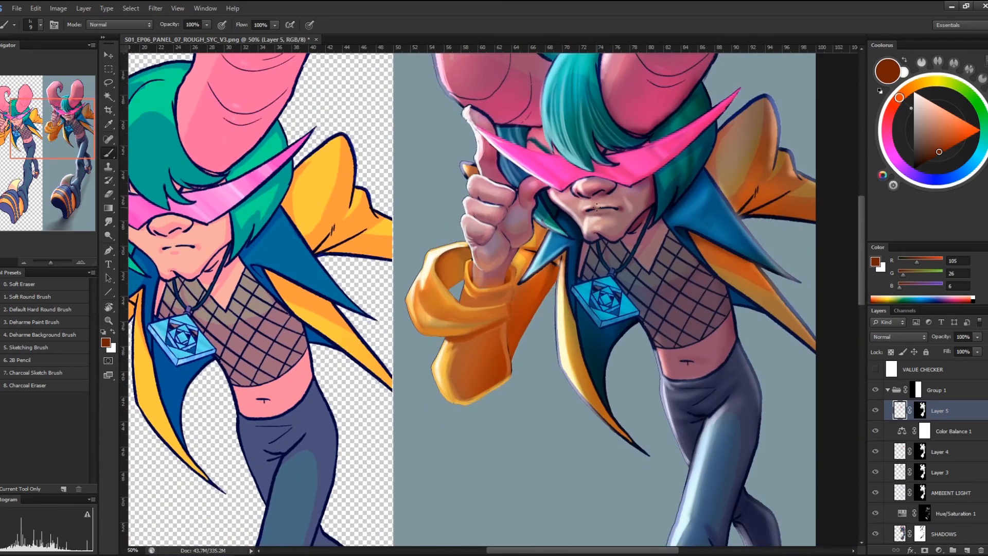
{"action": "key", "text": "ctrl+minus"}
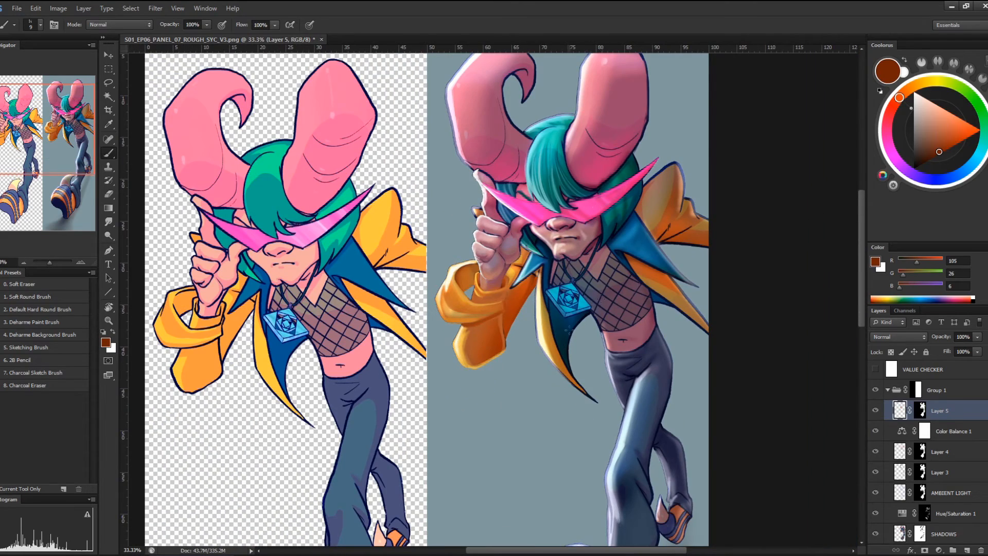
{"action": "key", "text": "ctrl+plus"}
{"action": "key", "text": "ctrl+plus"}
{"action": "key", "text": "ctrl+plus"}
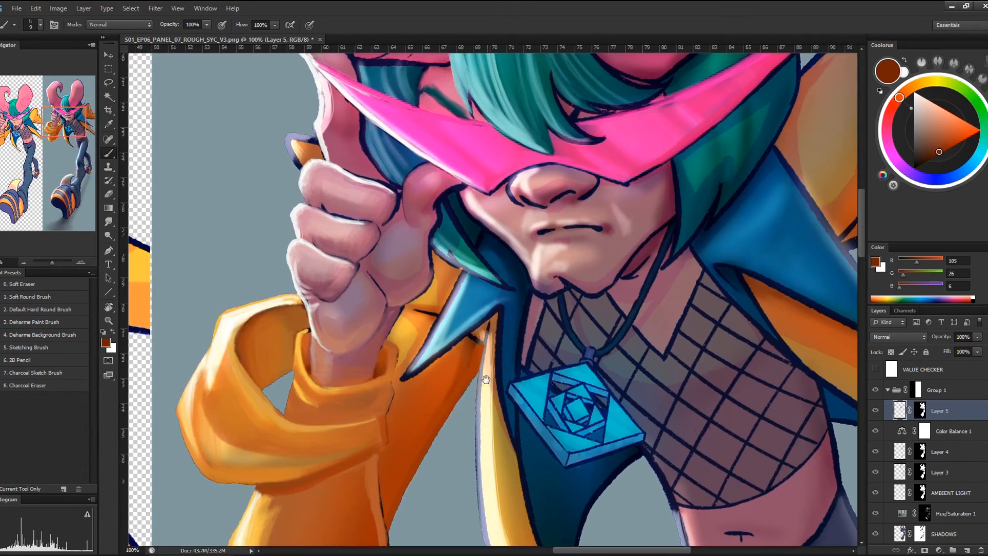
{"action": "left_click", "coordinate": [459, 300], "text": "alt"}
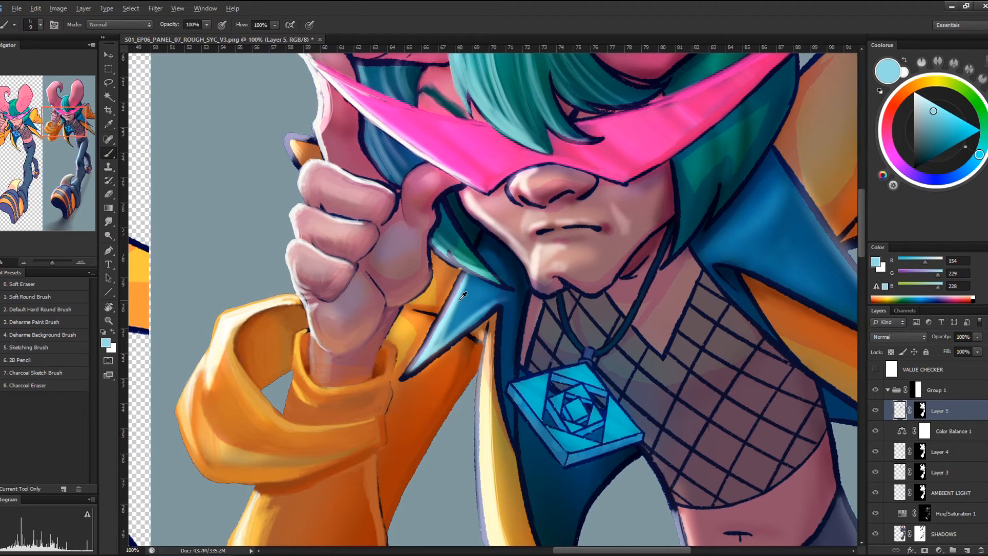
{"action": "left_click", "coordinate": [455, 296], "text": "alt"}
{"action": "mouse_move", "coordinate": [455, 295]}
{"action": "left_mouse_down"}
{"action": "mouse_move", "coordinate": [410, 373]}
{"action": "mouse_move", "coordinate": [491, 304]}
{"action": "mouse_move", "coordinate": [454, 294]}
{"action": "mouse_move", "coordinate": [427, 349]}
{"action": "mouse_move", "coordinate": [450, 301]}
{"action": "mouse_move", "coordinate": [429, 338]}
{"action": "mouse_move", "coordinate": [444, 339]}
{"action": "mouse_move", "coordinate": [424, 356]}
{"action": "mouse_move", "coordinate": [429, 340]}
{"action": "mouse_move", "coordinate": [416, 363]}
{"action": "left_mouse_up"}
{"action": "left_click", "coordinate": [461, 300], "text": "alt"}
{"action": "left_click", "coordinate": [453, 286], "text": "alt"}
{"action": "left_click", "coordinate": [471, 294], "text": "alt"}
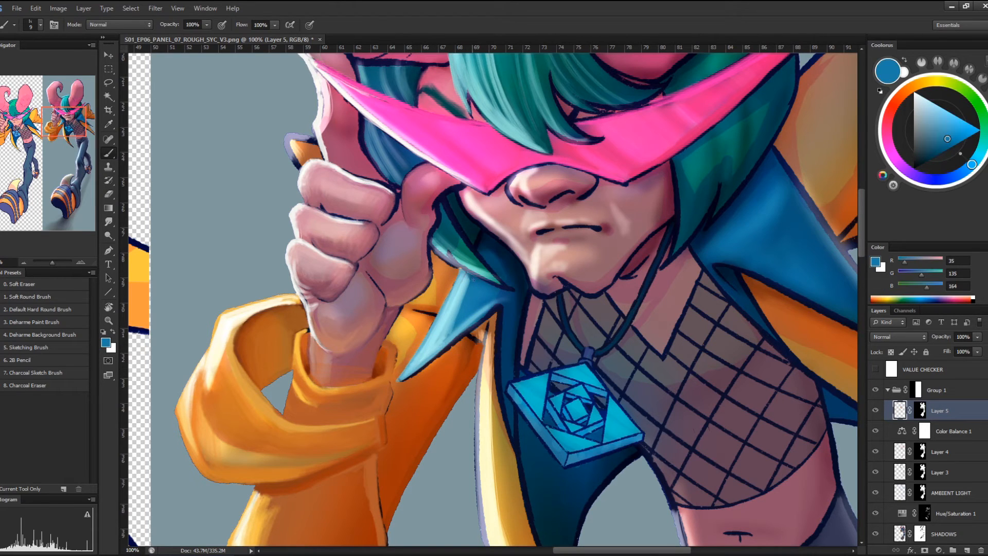
Blend sampled mid and darker blues through the inside of the collar point
{"action": "mouse_move", "coordinate": [465, 274]}
{"action": "left_mouse_down"}
{"action": "mouse_move", "coordinate": [445, 341]}
{"action": "mouse_move", "coordinate": [465, 276]}
{"action": "mouse_move", "coordinate": [448, 330]}
{"action": "left_mouse_up"}
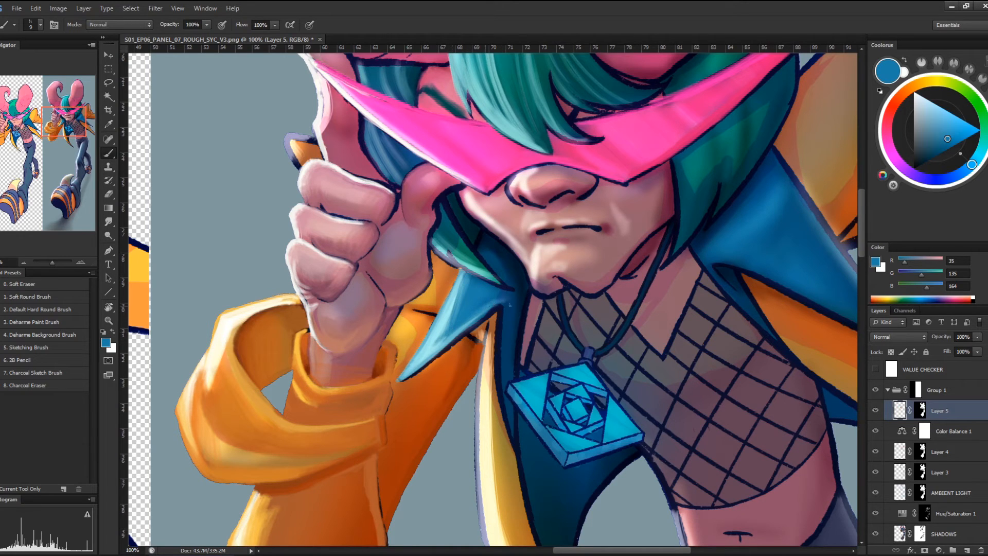
{"action": "left_click", "coordinate": [455, 320], "text": "alt"}
{"action": "left_click_drag", "start_coordinate": [447, 312], "coordinate": [427, 352]}
{"action": "mouse_move", "coordinate": [452, 320]}
{"action": "left_mouse_down"}
{"action": "mouse_move", "coordinate": [427, 351]}
{"action": "mouse_move", "coordinate": [444, 320]}
{"action": "left_mouse_up"}
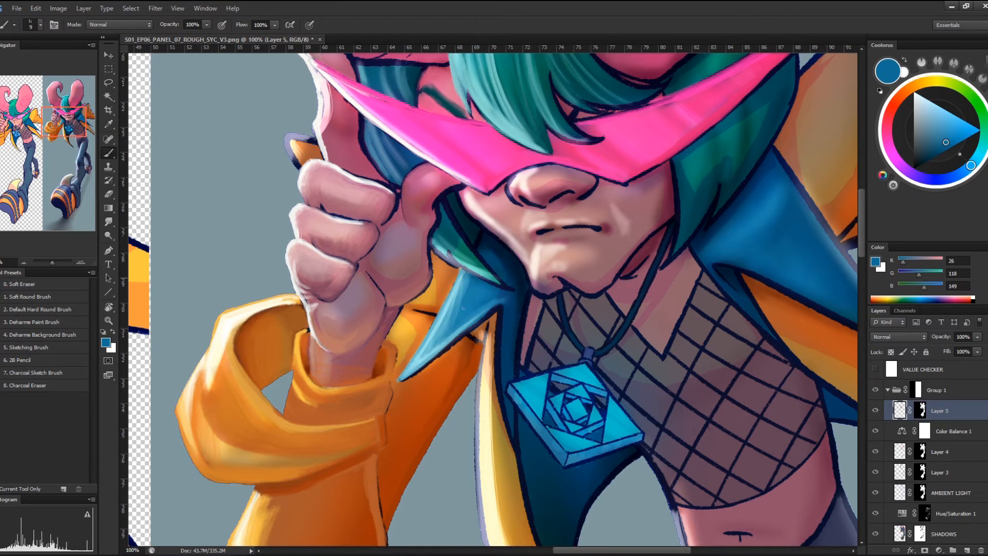
Paint sampled teals over the hair strand between the thumb and the collar, covering its outline
{"action": "left_click", "coordinate": [460, 256], "text": "alt"}
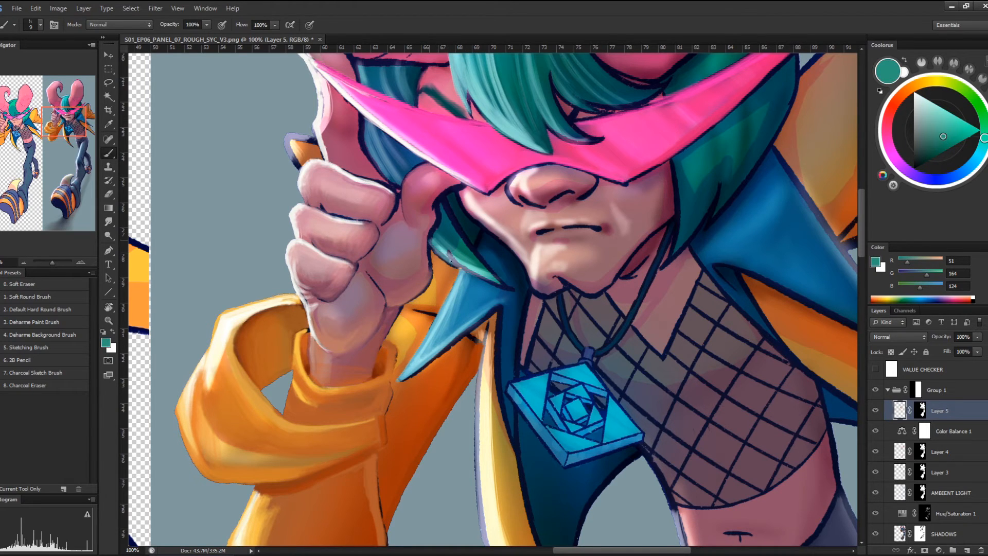
{"action": "left_click", "coordinate": [472, 263], "text": "alt"}
{"action": "mouse_move", "coordinate": [455, 265]}
{"action": "left_mouse_down"}
{"action": "mouse_move", "coordinate": [432, 241]}
{"action": "mouse_move", "coordinate": [476, 275]}
{"action": "mouse_move", "coordinate": [439, 248]}
{"action": "mouse_move", "coordinate": [447, 239]}
{"action": "mouse_move", "coordinate": [450, 255]}
{"action": "mouse_move", "coordinate": [433, 236]}
{"action": "mouse_move", "coordinate": [475, 275]}
{"action": "mouse_move", "coordinate": [439, 237]}
{"action": "mouse_move", "coordinate": [498, 276]}
{"action": "left_mouse_up"}
{"action": "left_click", "coordinate": [447, 239], "text": "alt"}
Add sampled teal strokes to the shadowed hair behind the raised finger and below the glasses
{"action": "left_click_drag", "start_coordinate": [482, 155], "coordinate": [487, 318]}
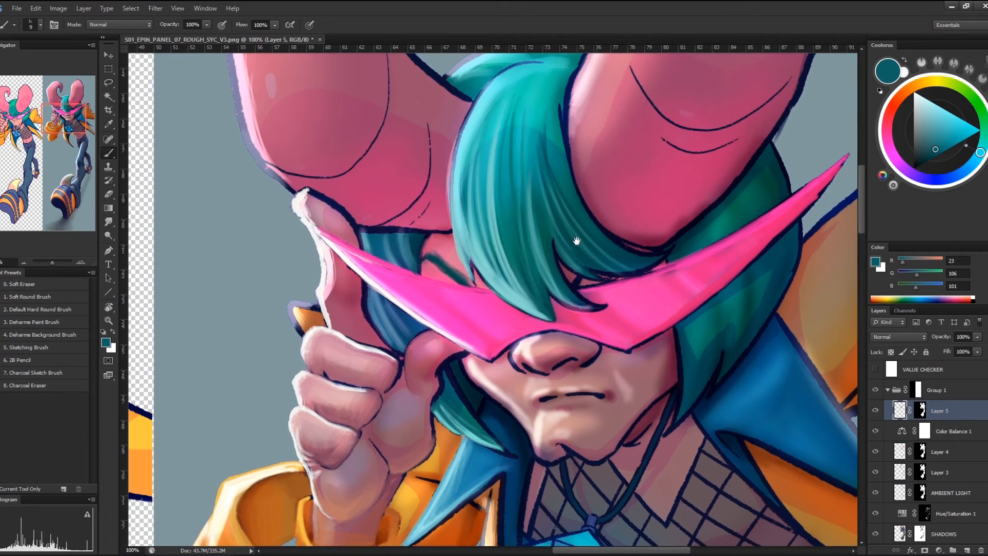
{"action": "left_click", "coordinate": [475, 430], "text": "alt"}
{"action": "mouse_move", "coordinate": [376, 301]}
{"action": "left_mouse_down"}
{"action": "mouse_move", "coordinate": [391, 341]}
{"action": "mouse_move", "coordinate": [401, 340]}
{"action": "left_mouse_up"}
{"action": "left_click_drag", "start_coordinate": [367, 286], "coordinate": [369, 296]}
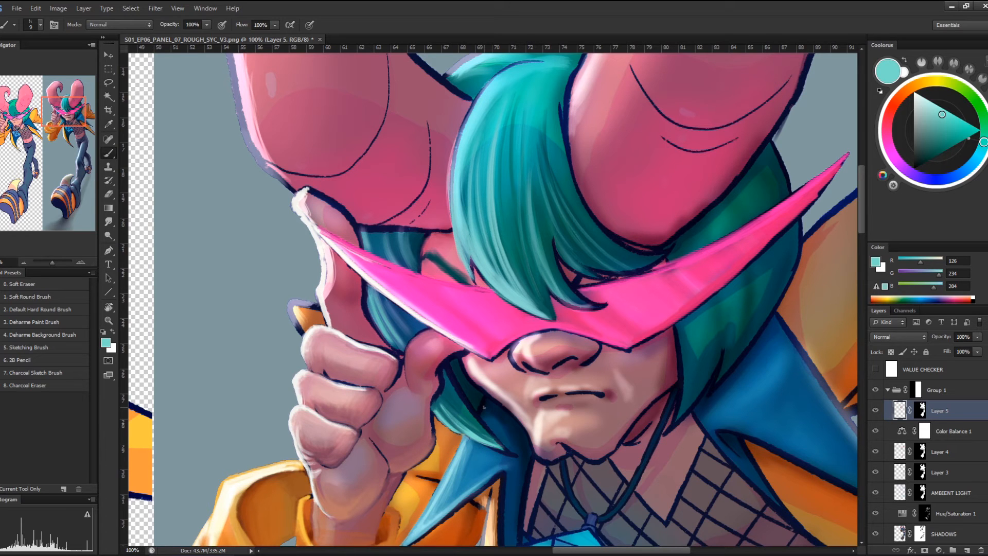
Paint over the small orange jacket tip behind the raised finger with sampled brown-orange and yellow, covering its outline
{"action": "left_click", "coordinate": [306, 309], "text": "alt"}
{"action": "mouse_move", "coordinate": [289, 307]}
{"action": "left_mouse_down"}
{"action": "mouse_move", "coordinate": [300, 329]}
{"action": "mouse_move", "coordinate": [299, 303]}
{"action": "mouse_move", "coordinate": [313, 305]}
{"action": "left_mouse_up"}
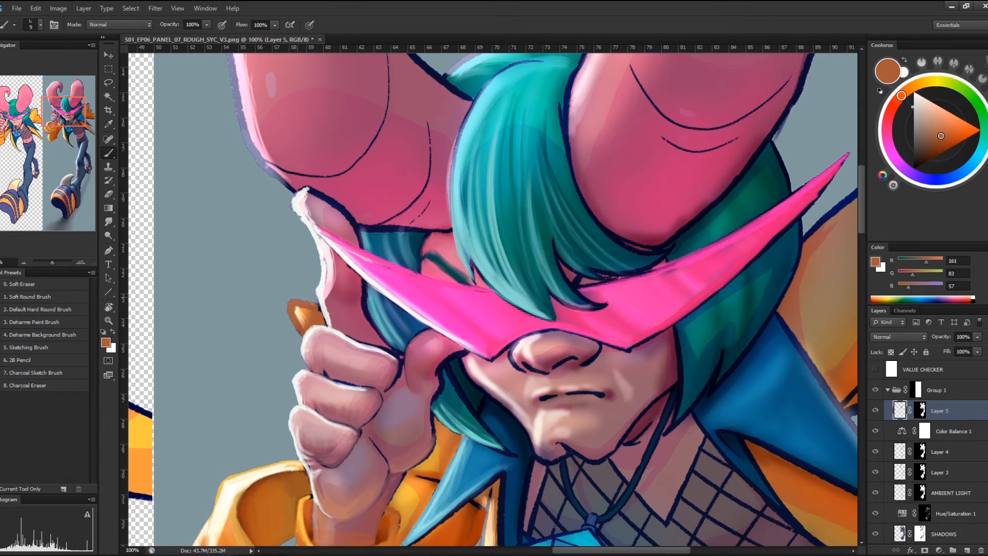
{"action": "left_click", "coordinate": [304, 308], "text": "alt"}
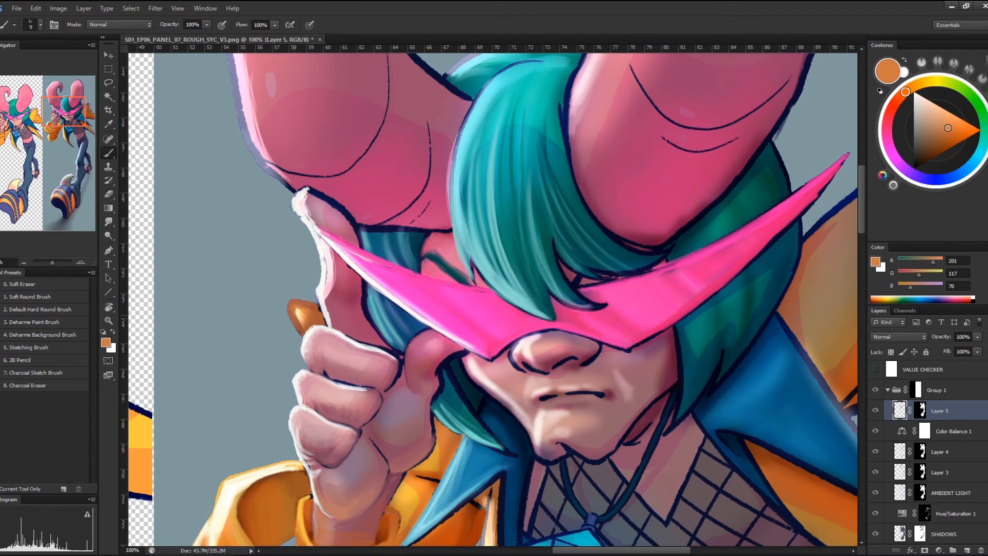
{"action": "left_click", "coordinate": [301, 310], "text": "alt"}
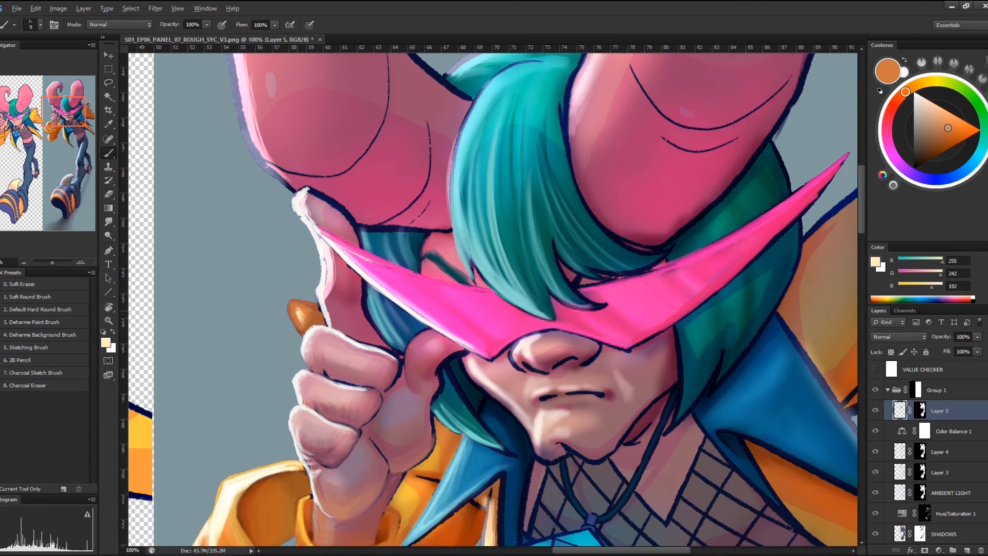
{"action": "left_click", "coordinate": [421, 488], "text": "alt"}
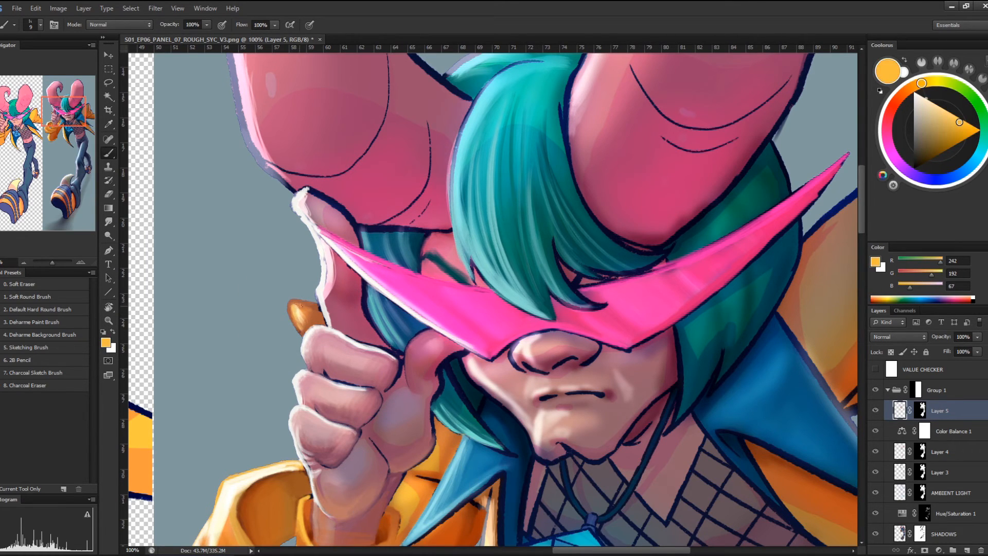
{"action": "mouse_move", "coordinate": [308, 311]}
{"action": "left_mouse_down"}
{"action": "mouse_move", "coordinate": [302, 327]}
{"action": "mouse_move", "coordinate": [315, 321]}
{"action": "mouse_move", "coordinate": [312, 304]}
{"action": "left_mouse_up"}
Blend sampled muted pinks and a brighter glasses pink over the raised fingertip, softening its shading beside the glasses' tip
{"action": "left_click", "coordinate": [308, 209], "text": "alt"}
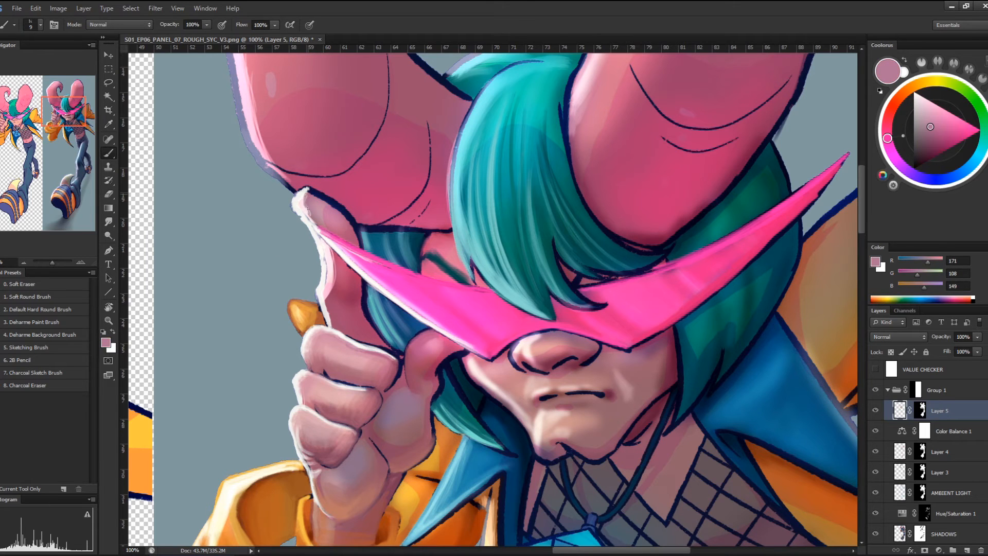
{"action": "mouse_move", "coordinate": [305, 198]}
{"action": "left_mouse_down"}
{"action": "mouse_move", "coordinate": [321, 191]}
{"action": "mouse_move", "coordinate": [352, 229]}
{"action": "mouse_move", "coordinate": [342, 213]}
{"action": "left_mouse_up"}
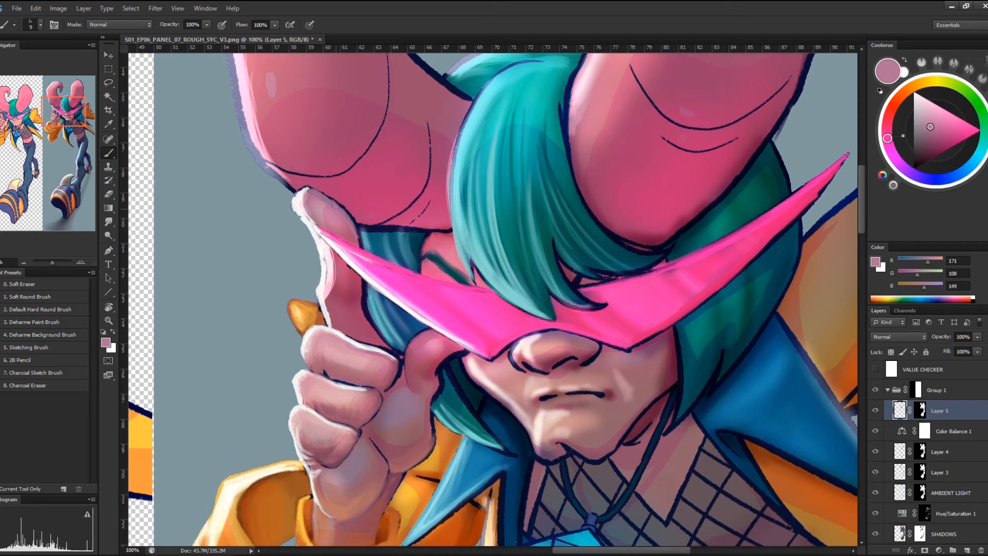
{"action": "left_click", "coordinate": [324, 207], "text": "alt"}
{"action": "left_click", "coordinate": [328, 224], "text": "alt"}
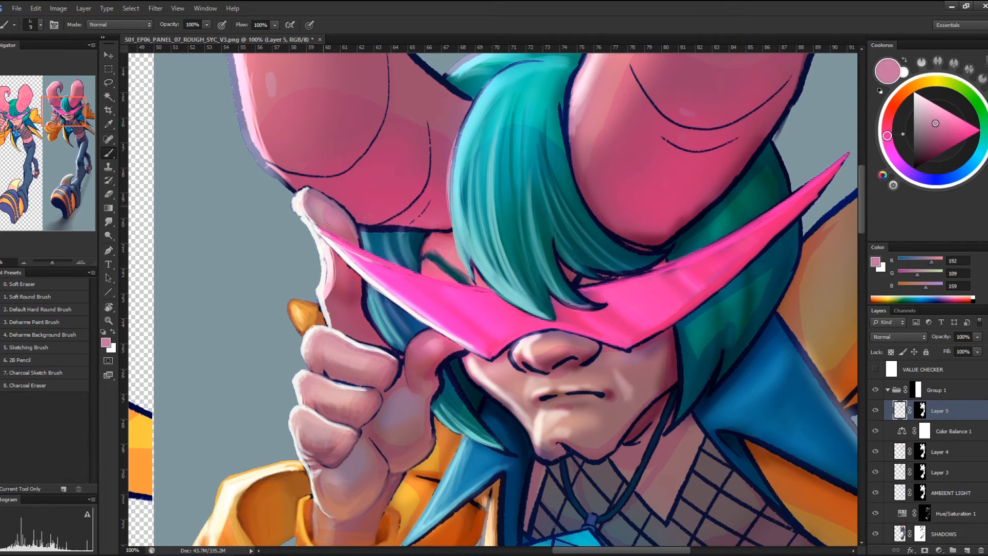
{"action": "left_click", "coordinate": [371, 251], "text": "alt"}
{"action": "left_click", "coordinate": [349, 239], "text": "alt"}
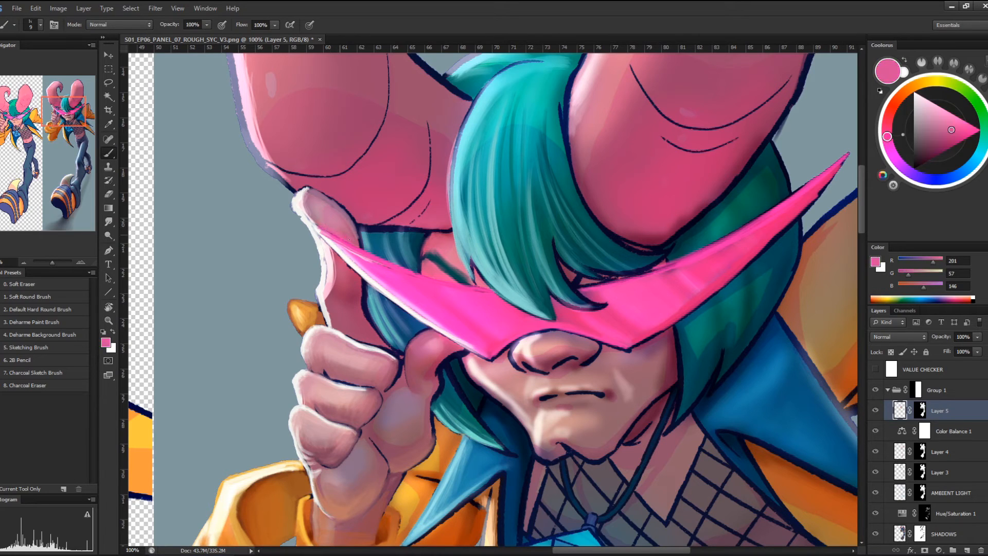
{"action": "left_click", "coordinate": [324, 213], "text": "alt"}
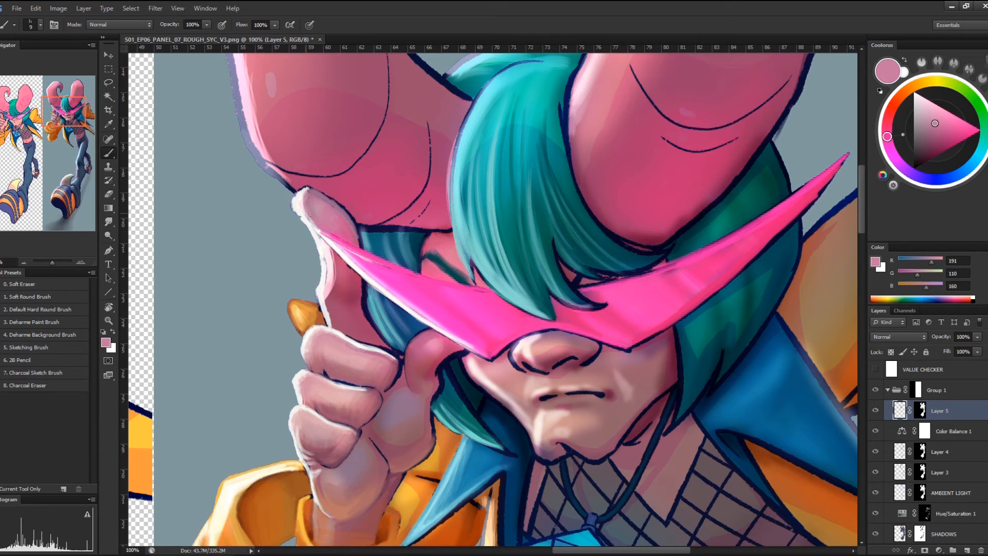
Repaint the glasses' narrow tip beside the raised finger with sampled hot pink and a near-white highlight along its upper edge
{"action": "left_click", "coordinate": [329, 231], "text": "alt"}
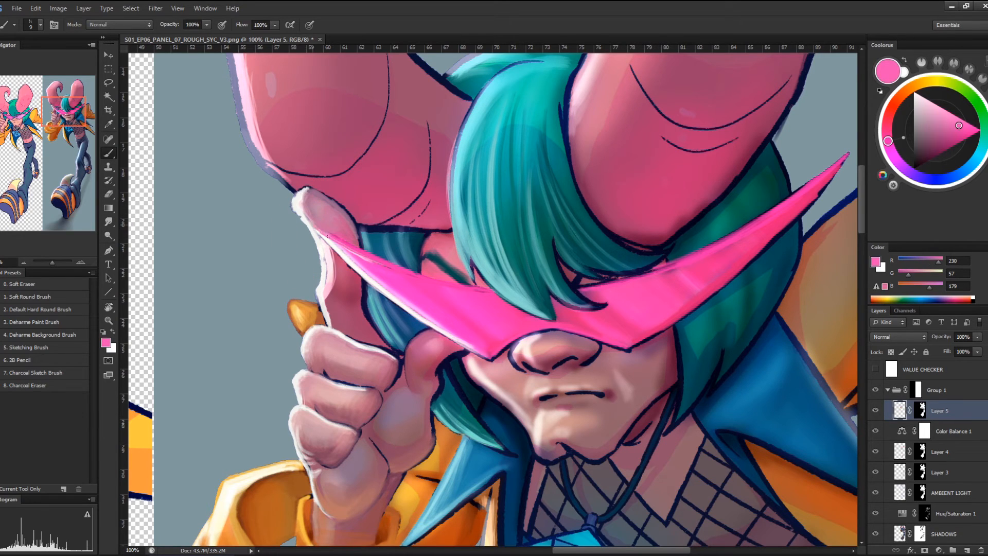
{"action": "left_click", "coordinate": [329, 243], "text": "alt"}
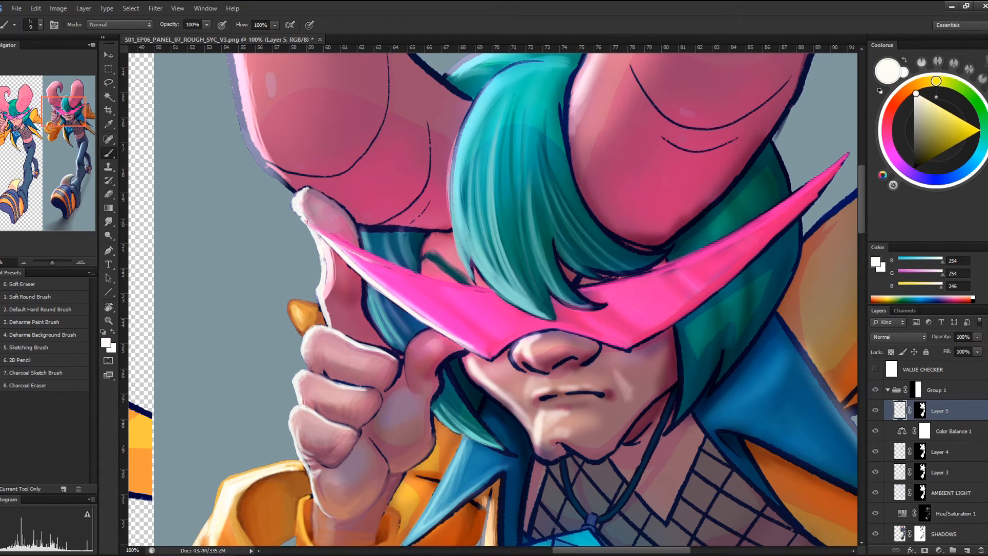
{"action": "left_click_drag", "start_coordinate": [331, 239], "coordinate": [403, 271]}
{"action": "left_click", "coordinate": [398, 289], "text": "alt"}
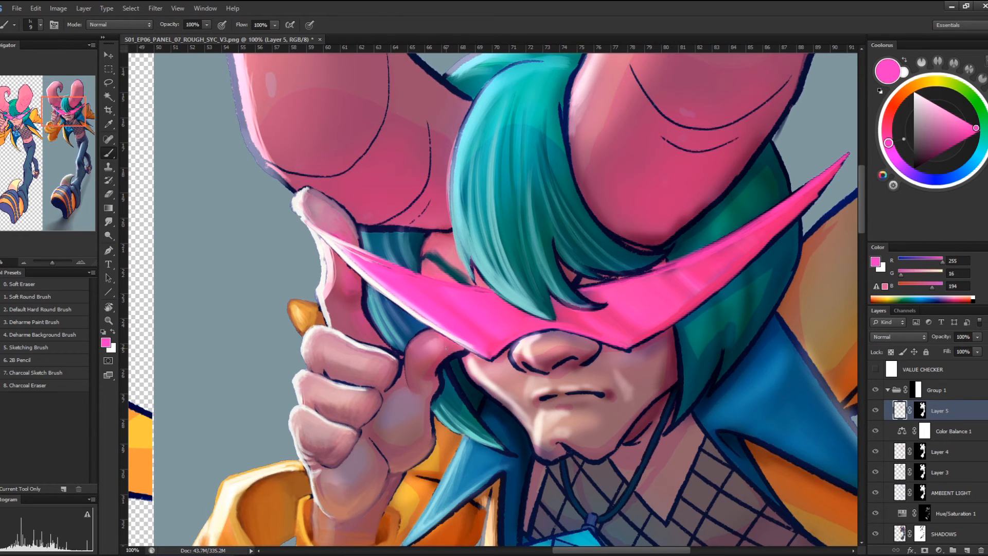
Paint over the dark outline between the raised finger and the hair below the glasses with sampled teal, dark pink and muted purple
{"action": "scroll", "coordinate": [446, 348], "scroll_direction": "down", "scroll_amount": 1}
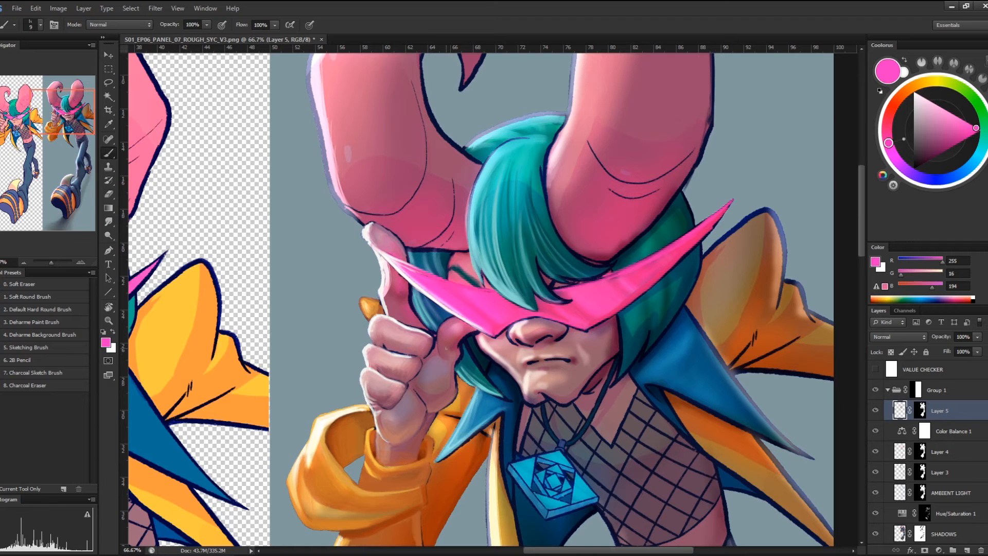
{"action": "scroll", "coordinate": [446, 347], "scroll_direction": "up", "scroll_amount": 3}
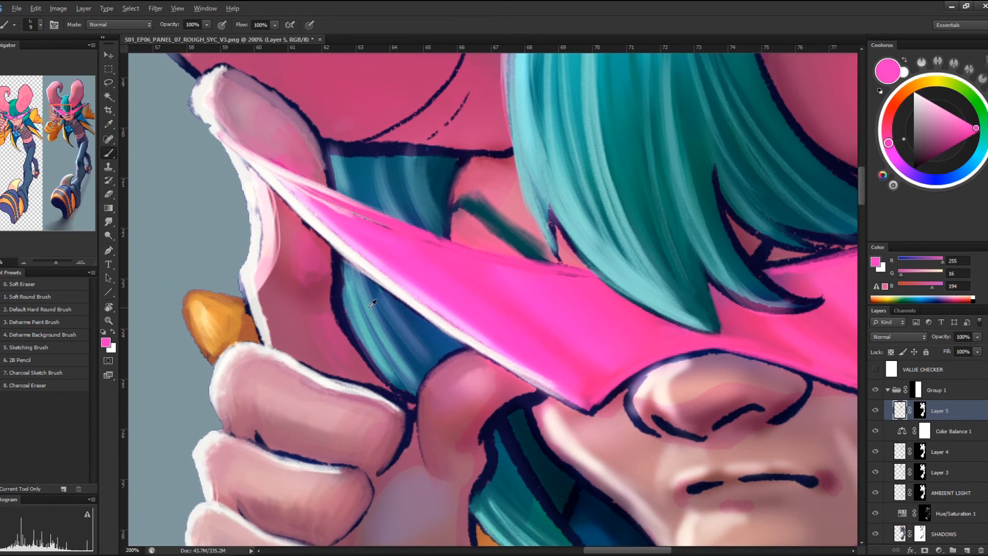
{"action": "left_click", "coordinate": [373, 304], "text": "alt"}
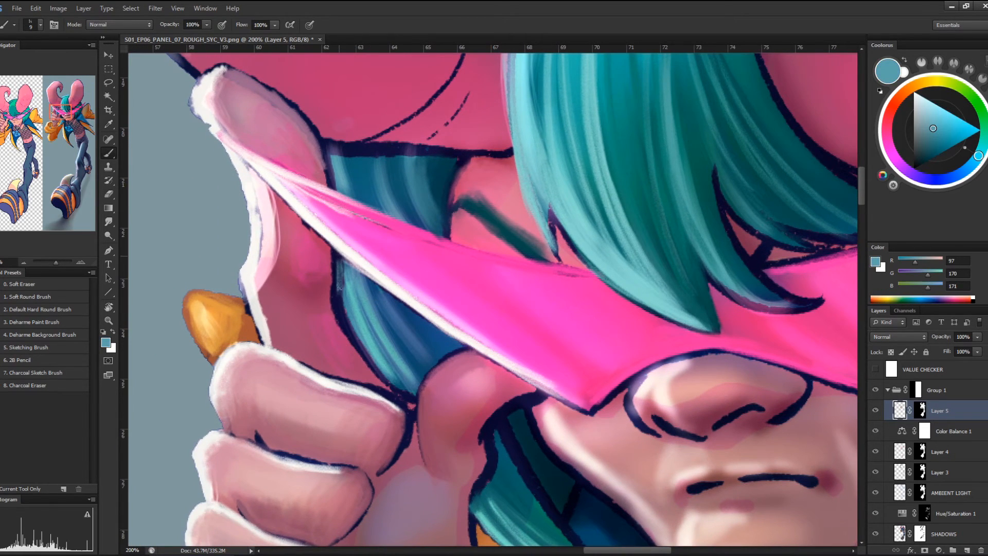
{"action": "left_click", "coordinate": [334, 271], "text": "alt"}
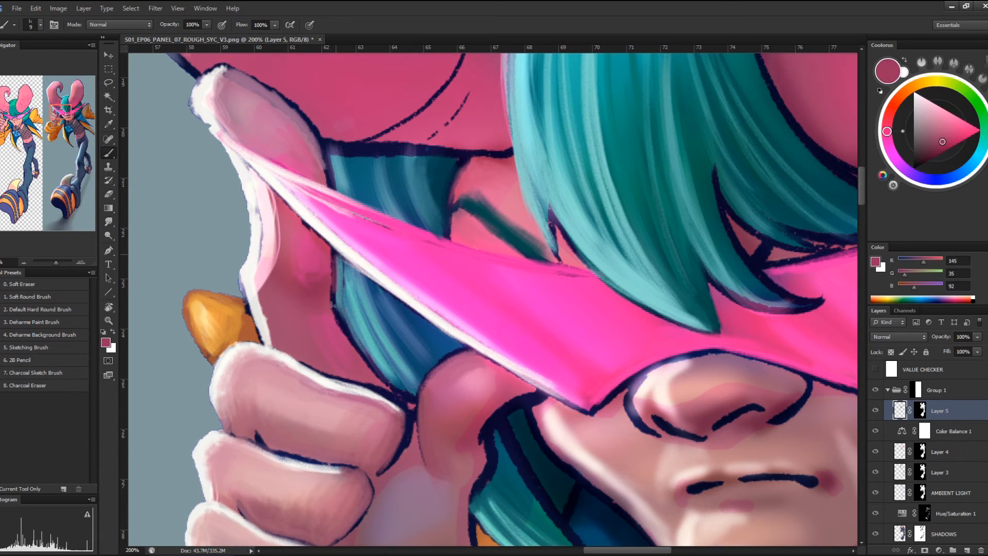
{"action": "left_click", "coordinate": [338, 256], "text": "alt"}
{"action": "left_click", "coordinate": [341, 279], "text": "alt"}
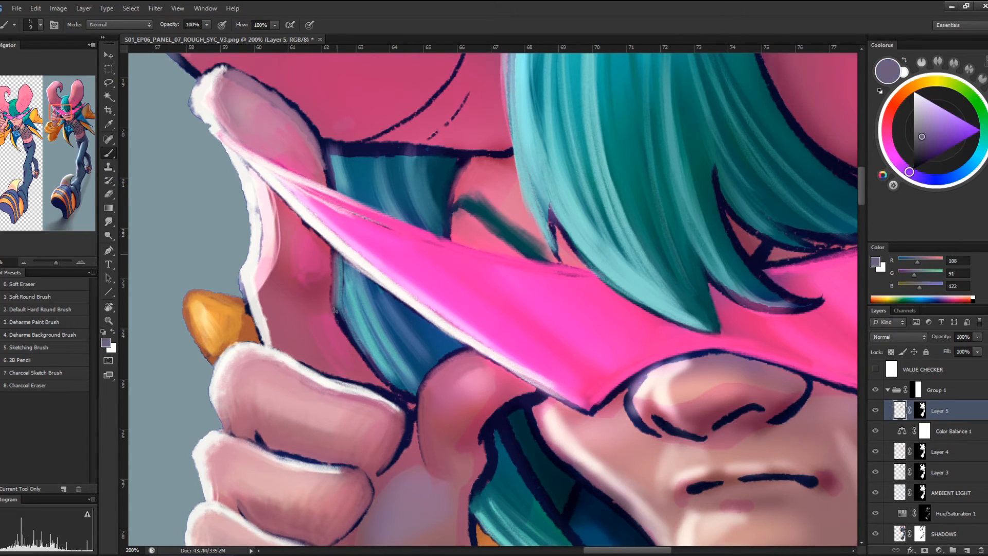
{"action": "mouse_move", "coordinate": [343, 319]}
{"action": "left_mouse_down"}
{"action": "mouse_move", "coordinate": [384, 381]}
{"action": "mouse_move", "coordinate": [368, 364]}
{"action": "left_mouse_up"}
{"action": "left_click_drag", "start_coordinate": [333, 319], "coordinate": [332, 278]}
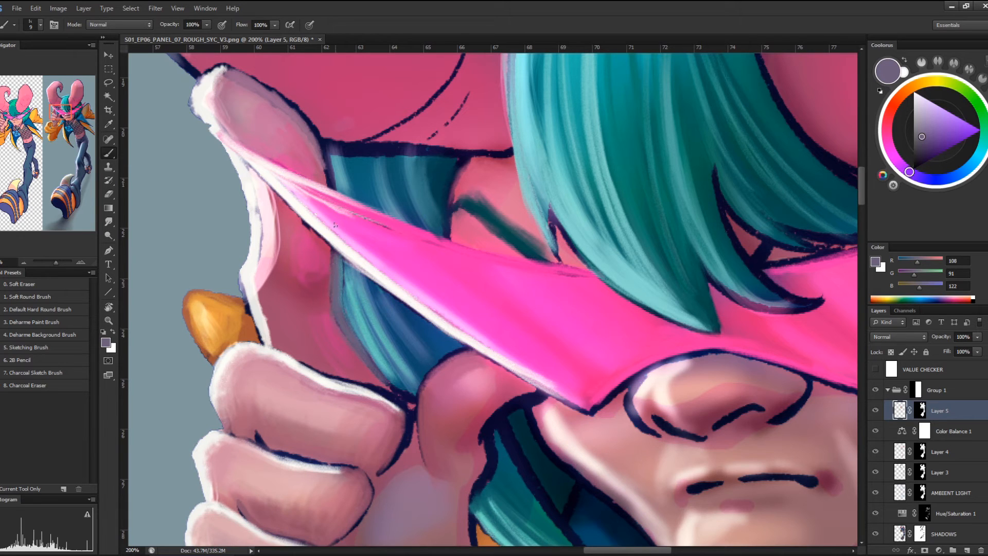
Cover the raised fingertip's outline against the horn with strokes of the horn's sampled deep pink
{"action": "mouse_move", "coordinate": [332, 186]}
{"action": "left_mouse_down"}
{"action": "mouse_move", "coordinate": [329, 170]}
{"action": "mouse_move", "coordinate": [381, 381]}
{"action": "left_mouse_up"}
{"action": "left_click", "coordinate": [341, 281], "text": "alt"}
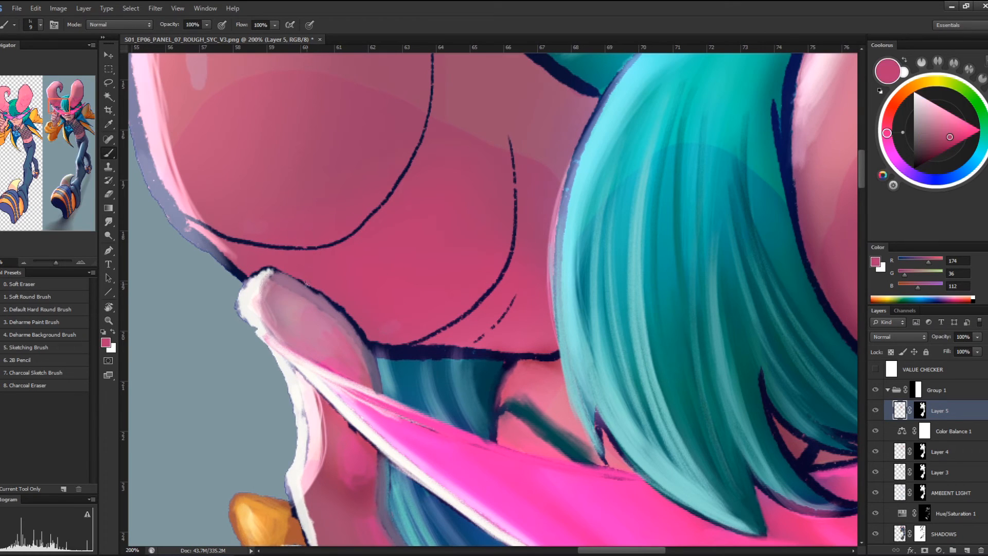
{"action": "left_click_drag", "start_coordinate": [306, 283], "coordinate": [346, 316]}
{"action": "mouse_move", "coordinate": [273, 269]}
{"action": "left_mouse_down"}
{"action": "mouse_move", "coordinate": [361, 333]}
{"action": "mouse_move", "coordinate": [339, 314]}
{"action": "mouse_move", "coordinate": [371, 356]}
{"action": "mouse_move", "coordinate": [346, 319]}
{"action": "left_mouse_up"}
{"action": "left_click_drag", "start_coordinate": [275, 275], "coordinate": [247, 280]}
{"action": "key", "text": "ctrl+minus"}
{"action": "key", "text": "ctrl+minus"}
{"action": "key", "text": "ctrl+minus"}
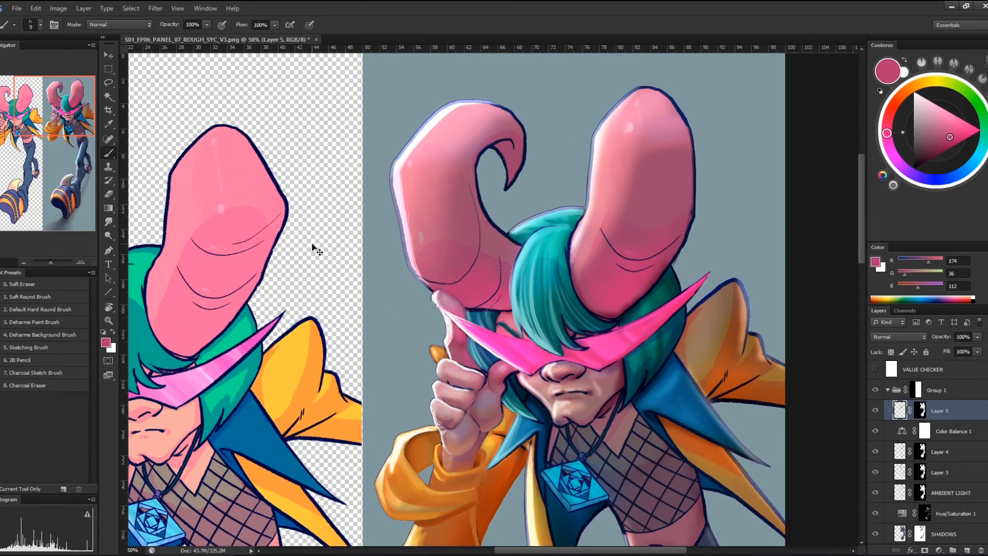
Paint sampled teals over the dark hair outline beside the green eyebrow, joining the strand to the brow above the glasses
{"action": "key", "text": "ctrl+plus"}
{"action": "key", "text": "ctrl+plus"}
{"action": "key", "text": "ctrl+plus"}
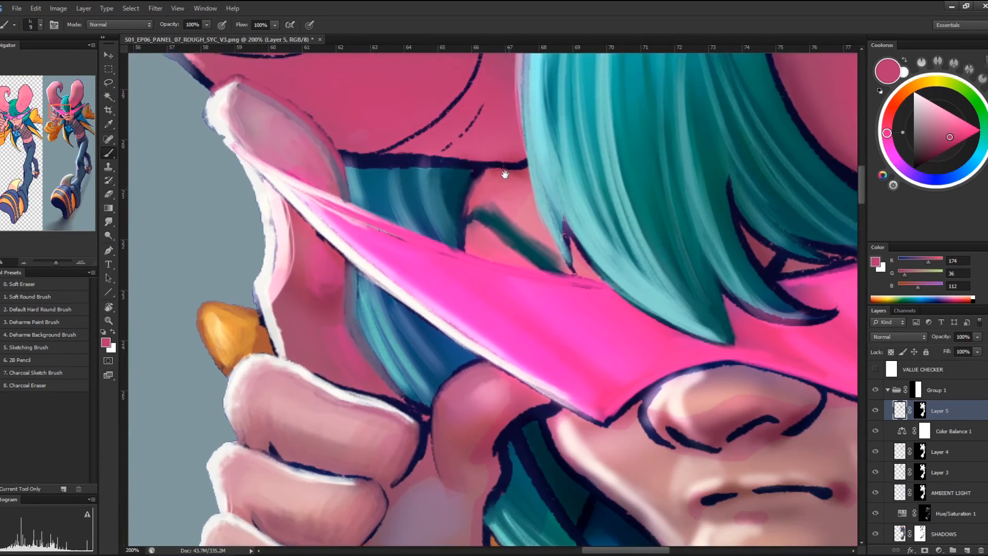
{"action": "left_click_drag", "start_coordinate": [505, 174], "coordinate": [502, 165]}
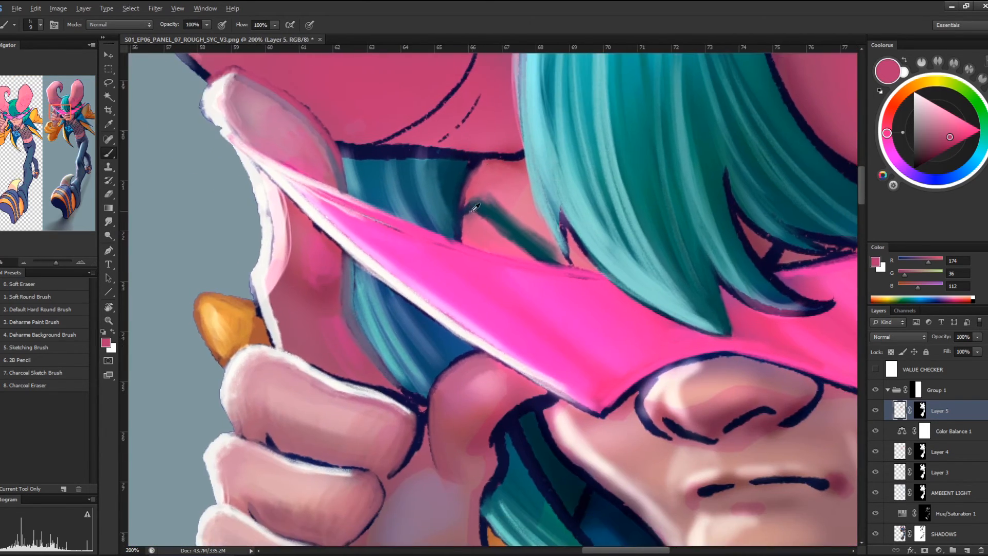
{"action": "left_click", "coordinate": [473, 206], "text": "alt"}
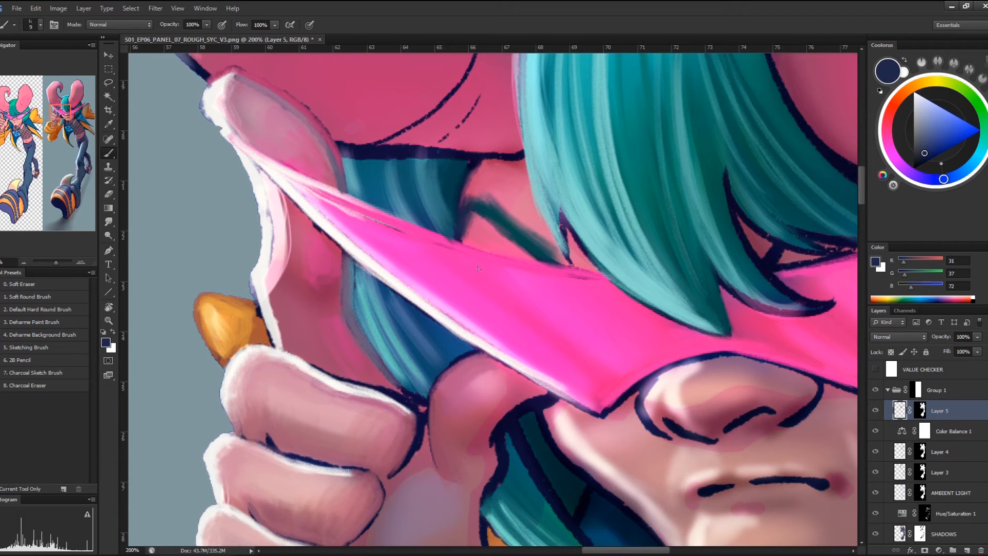
{"action": "left_click", "coordinate": [573, 202], "text": "alt"}
{"action": "mouse_move", "coordinate": [458, 224]}
{"action": "left_mouse_down"}
{"action": "mouse_move", "coordinate": [460, 200]}
{"action": "mouse_move", "coordinate": [457, 239]}
{"action": "mouse_move", "coordinate": [459, 199]}
{"action": "mouse_move", "coordinate": [457, 216]}
{"action": "mouse_move", "coordinate": [464, 201]}
{"action": "mouse_move", "coordinate": [482, 197]}
{"action": "left_mouse_up"}
{"action": "left_click", "coordinate": [638, 183], "text": "alt"}
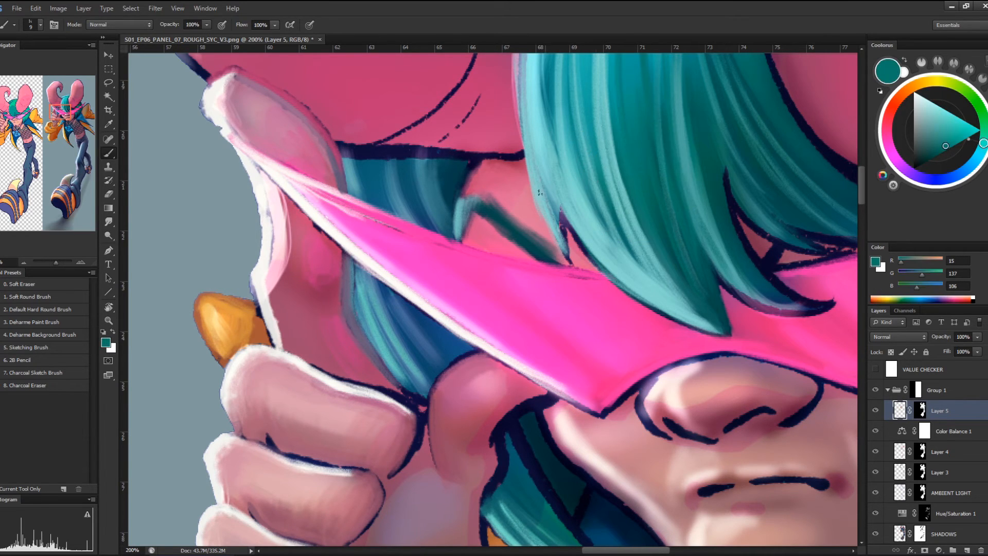
{"action": "left_click_drag", "start_coordinate": [472, 211], "coordinate": [467, 198]}
{"action": "left_click", "coordinate": [489, 207], "text": "alt"}
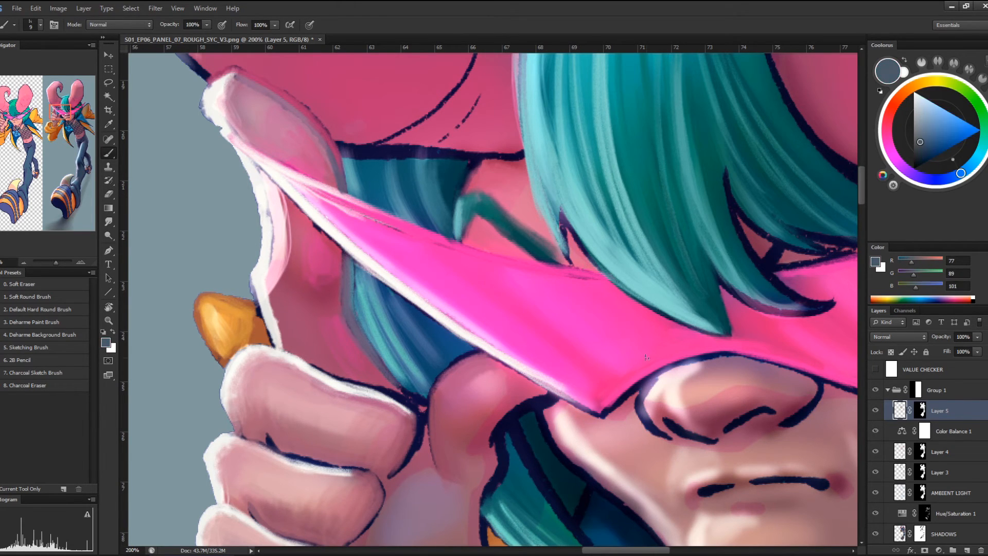
Add a sampled near-white highlight along the glasses' upper edge between the raised finger and the fringe
{"action": "left_click", "coordinate": [375, 229], "text": "alt"}
{"action": "left_click_drag", "start_coordinate": [414, 229], "coordinate": [600, 274]}
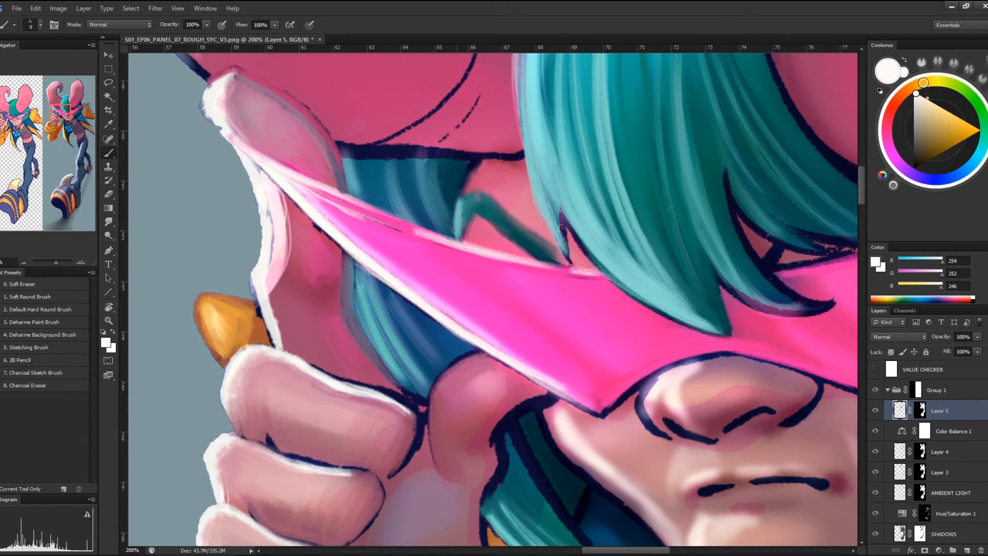
{"action": "mouse_move", "coordinate": [378, 215]}
{"action": "left_mouse_down"}
{"action": "mouse_move", "coordinate": [404, 230]}
{"action": "mouse_move", "coordinate": [390, 220]}
{"action": "left_mouse_up"}
Cover the upper outline of the glasses' far lens with near-white and sampled hot pink, adding a light pink rim highlight
{"action": "left_click_drag", "start_coordinate": [679, 304], "coordinate": [456, 239]}
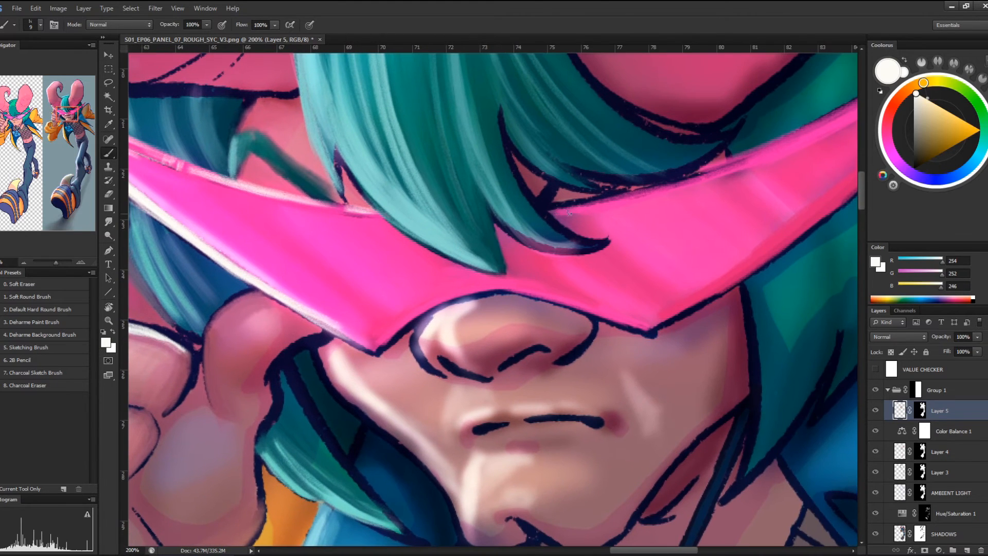
{"action": "left_click_drag", "start_coordinate": [562, 210], "coordinate": [752, 156]}
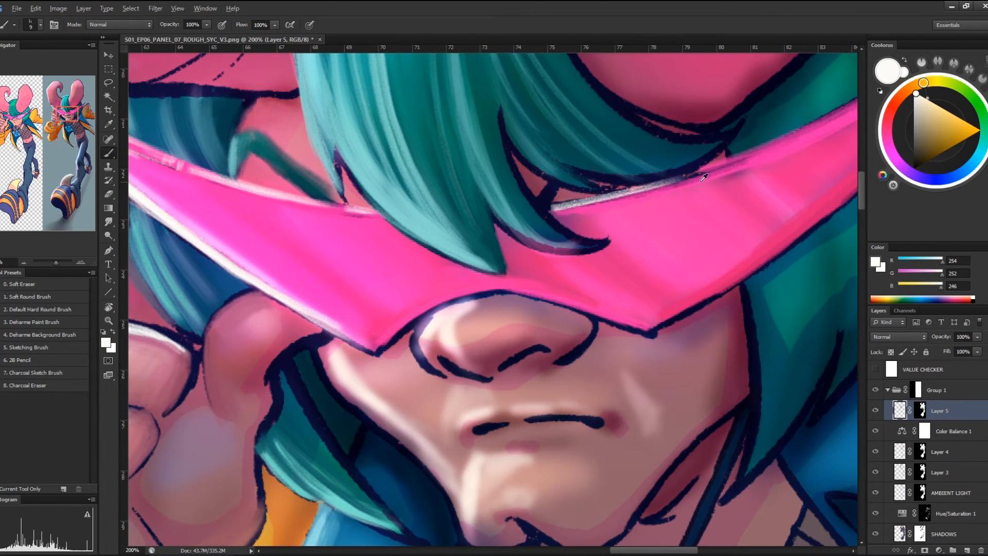
{"action": "left_click", "coordinate": [755, 158], "text": "alt"}
{"action": "left_click_drag", "start_coordinate": [549, 206], "coordinate": [718, 174]}
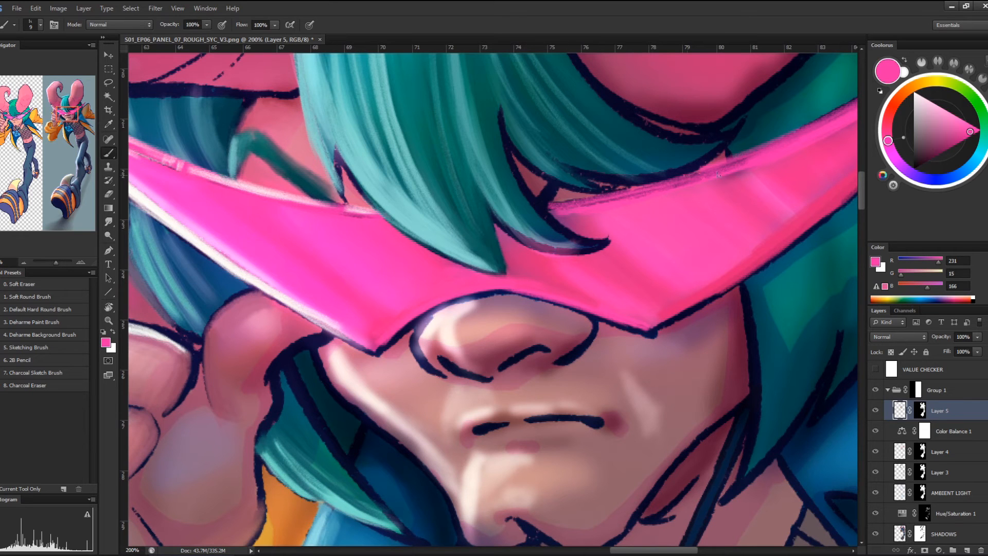
{"action": "left_click", "coordinate": [267, 188], "text": "alt"}
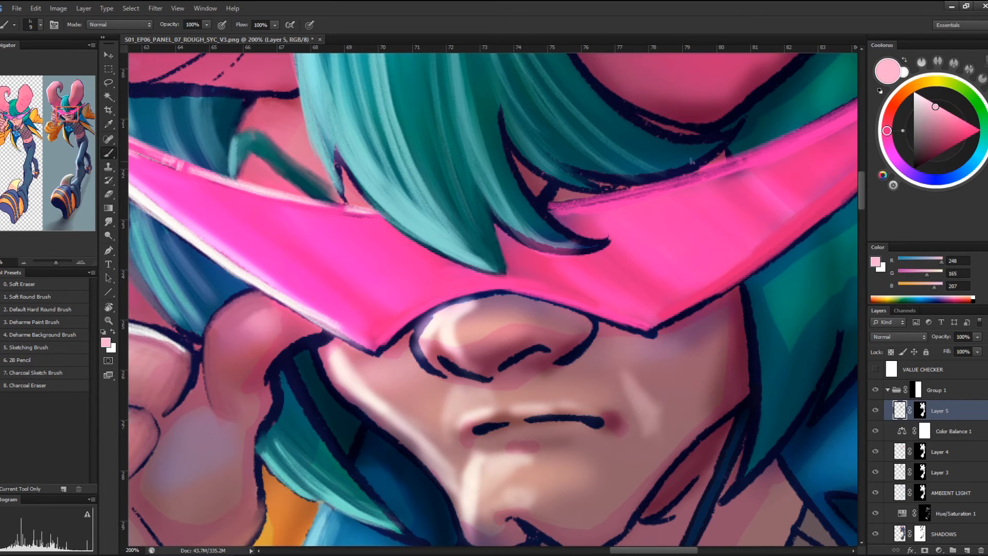
{"action": "mouse_move", "coordinate": [824, 129]}
{"action": "left_mouse_down"}
{"action": "mouse_move", "coordinate": [578, 276]}
{"action": "mouse_move", "coordinate": [622, 225]}
{"action": "mouse_move", "coordinate": [788, 111]}
{"action": "left_mouse_up"}
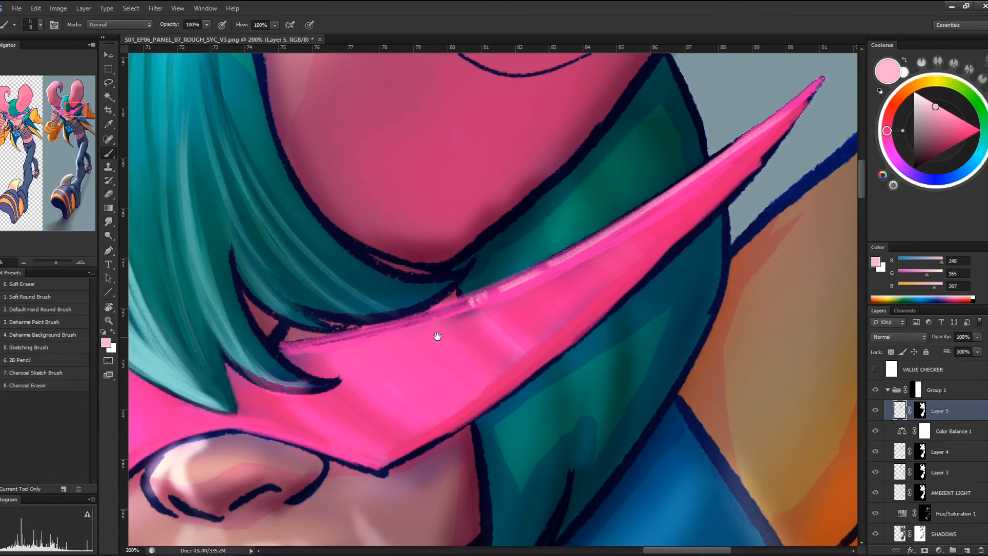
{"action": "left_click_drag", "start_coordinate": [447, 324], "coordinate": [655, 214]}
{"action": "mouse_move", "coordinate": [515, 234]}
{"action": "left_mouse_down"}
{"action": "mouse_move", "coordinate": [592, 215]}
{"action": "mouse_move", "coordinate": [671, 183]}
{"action": "left_mouse_up"}
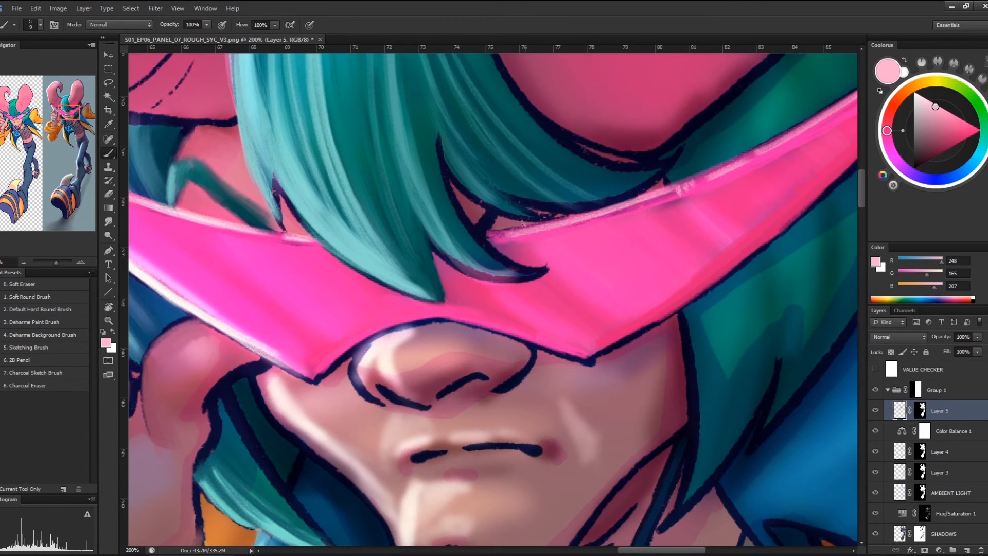
{"action": "left_click_drag", "start_coordinate": [517, 231], "coordinate": [659, 196]}
Paint over the nose's outline on the side facing the hand and around the near nostril with sampled skin tones and dark pink
{"action": "left_click_drag", "start_coordinate": [633, 347], "coordinate": [730, 266]}
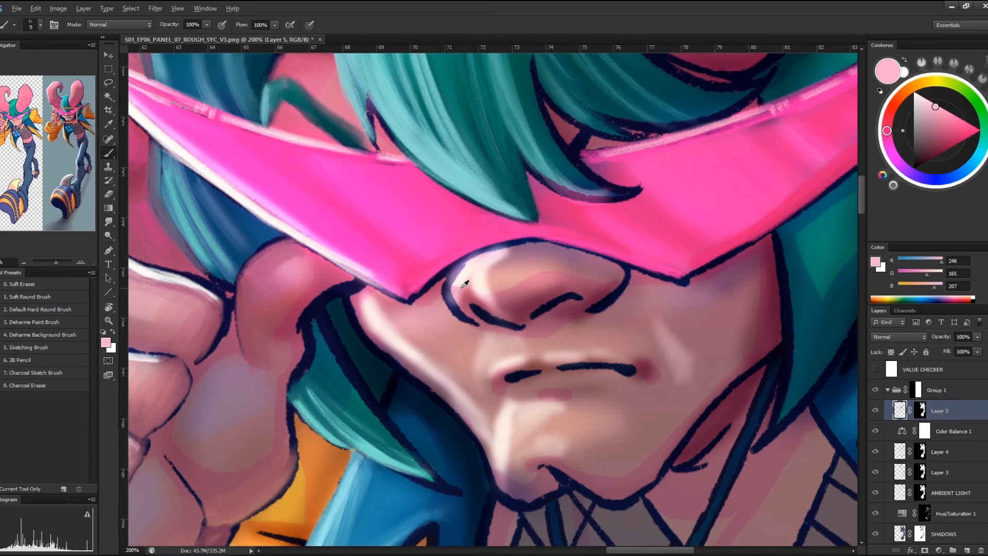
{"action": "left_click", "coordinate": [465, 283], "text": "alt"}
{"action": "mouse_move", "coordinate": [464, 269]}
{"action": "left_mouse_down"}
{"action": "mouse_move", "coordinate": [453, 299]}
{"action": "mouse_move", "coordinate": [446, 283]}
{"action": "mouse_move", "coordinate": [473, 321]}
{"action": "mouse_move", "coordinate": [448, 298]}
{"action": "mouse_move", "coordinate": [476, 324]}
{"action": "mouse_move", "coordinate": [447, 300]}
{"action": "mouse_move", "coordinate": [512, 323]}
{"action": "mouse_move", "coordinate": [476, 309]}
{"action": "mouse_move", "coordinate": [513, 321]}
{"action": "mouse_move", "coordinate": [559, 288]}
{"action": "mouse_move", "coordinate": [518, 318]}
{"action": "mouse_move", "coordinate": [527, 313]}
{"action": "left_mouse_up"}
{"action": "left_click", "coordinate": [496, 299], "text": "alt"}
{"action": "left_click", "coordinate": [509, 311], "text": "alt"}
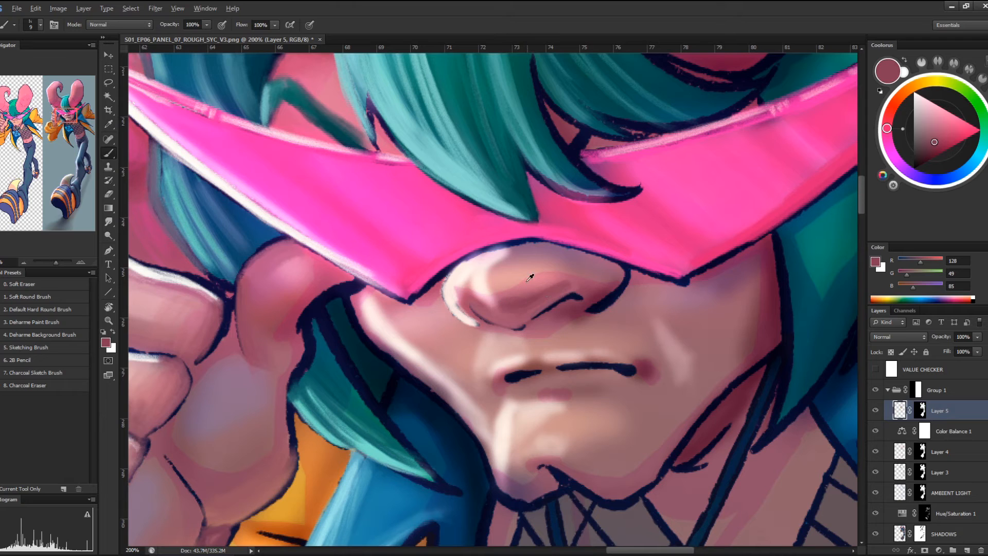
Blend the nose's bridge and the side facing the hand with sampled pink skin tones, reshaping the pale highlight there
{"action": "left_click", "coordinate": [530, 278], "text": "alt"}
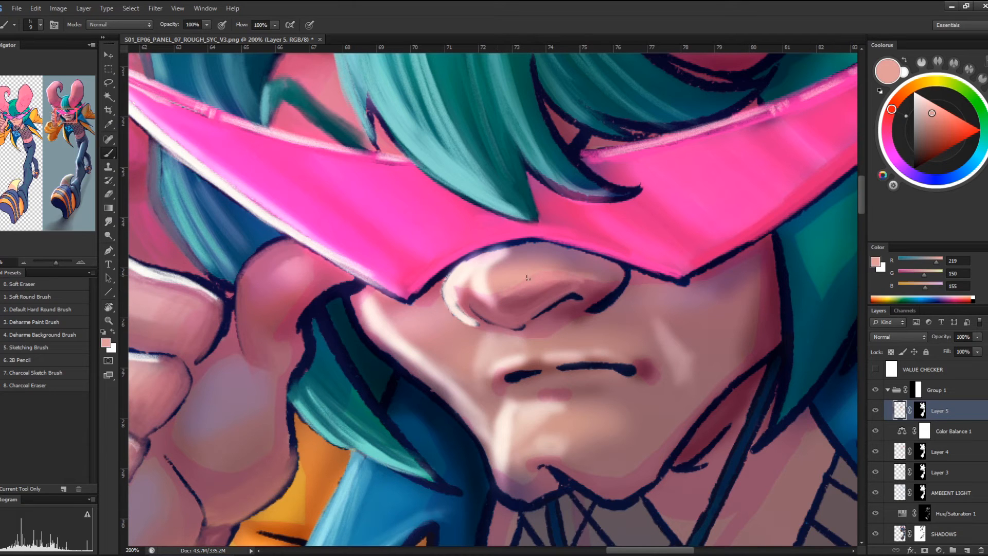
{"action": "mouse_move", "coordinate": [553, 271]}
{"action": "left_mouse_down"}
{"action": "mouse_move", "coordinate": [571, 280]}
{"action": "mouse_move", "coordinate": [509, 292]}
{"action": "mouse_move", "coordinate": [550, 282]}
{"action": "mouse_move", "coordinate": [531, 290]}
{"action": "left_mouse_up"}
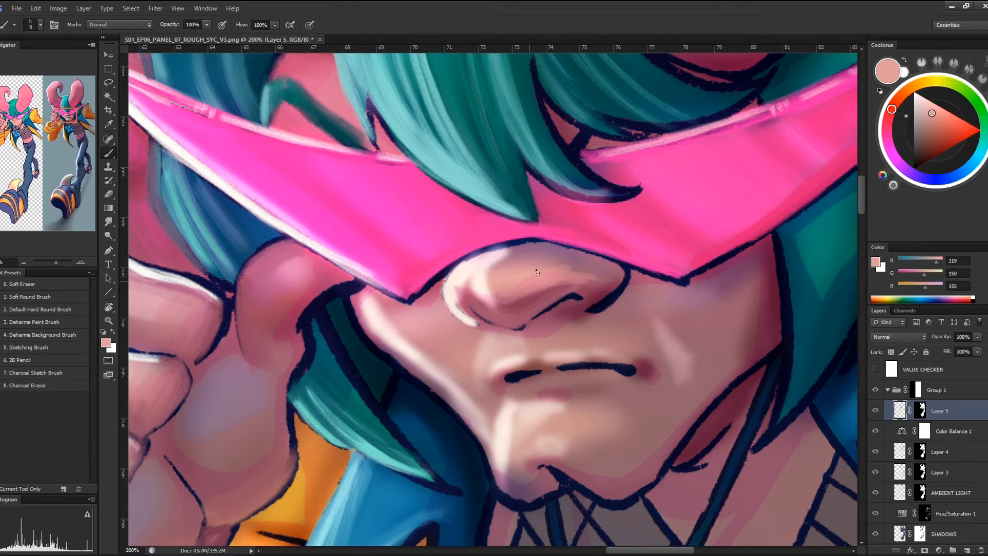
{"action": "left_click", "coordinate": [566, 261], "text": "alt"}
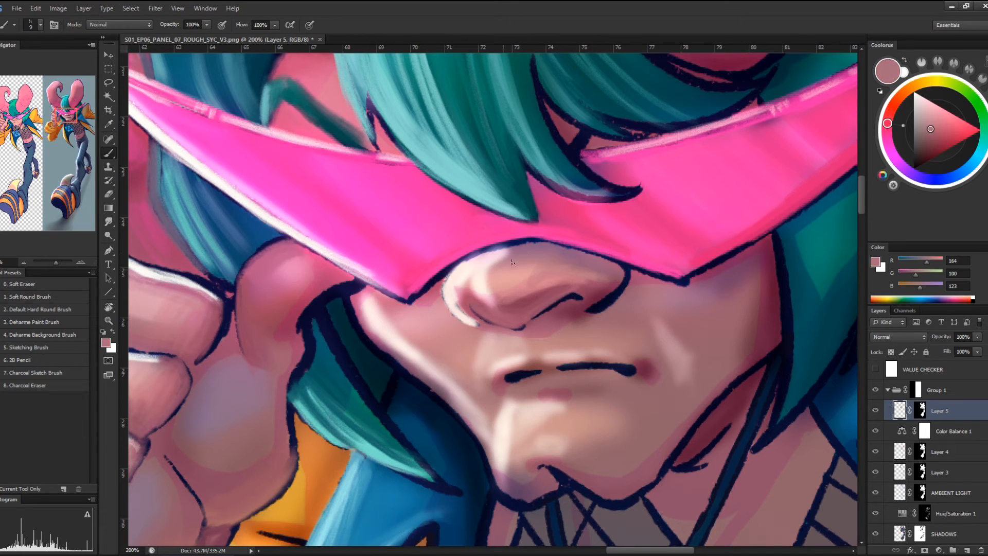
{"action": "left_click", "coordinate": [498, 278], "text": "alt"}
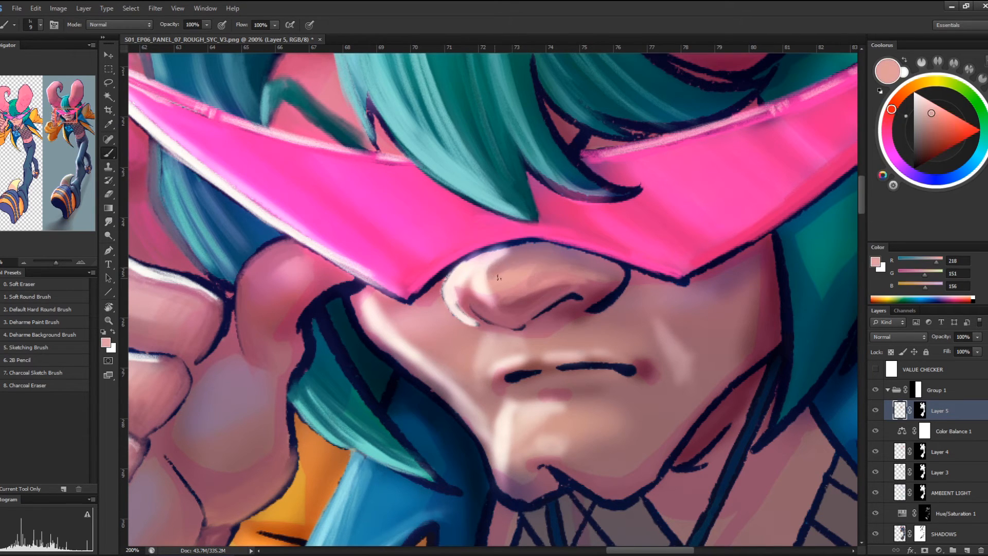
{"action": "left_click", "coordinate": [524, 253], "text": "alt"}
{"action": "mouse_move", "coordinate": [507, 251]}
{"action": "left_mouse_down"}
{"action": "mouse_move", "coordinate": [485, 283]}
{"action": "mouse_move", "coordinate": [453, 301]}
{"action": "mouse_move", "coordinate": [465, 277]}
{"action": "mouse_move", "coordinate": [451, 306]}
{"action": "mouse_move", "coordinate": [477, 261]}
{"action": "mouse_move", "coordinate": [483, 267]}
{"action": "mouse_move", "coordinate": [463, 277]}
{"action": "left_mouse_up"}
{"action": "left_click", "coordinate": [432, 312], "text": "alt"}
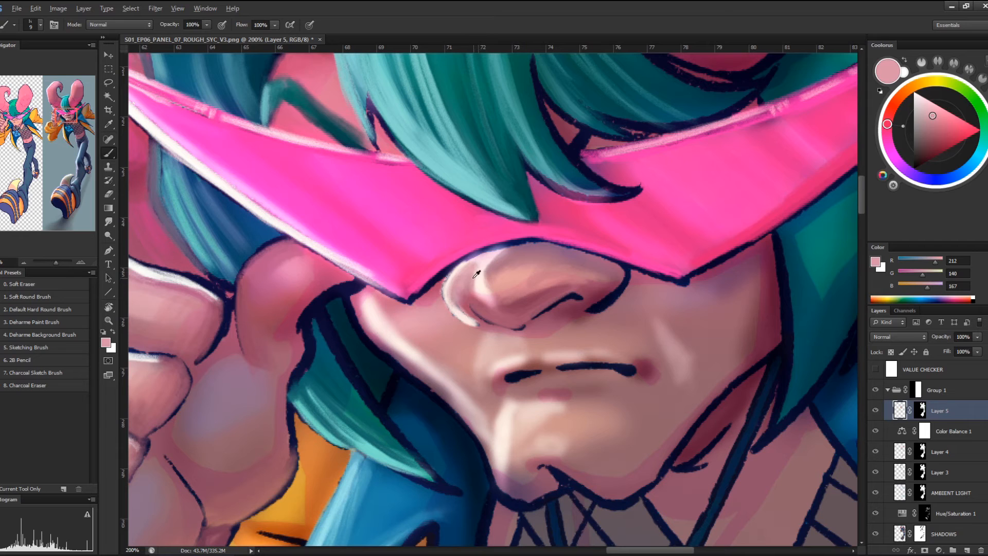
{"action": "left_click", "coordinate": [477, 274], "text": "alt"}
{"action": "left_click_drag", "start_coordinate": [474, 268], "coordinate": [471, 292]}
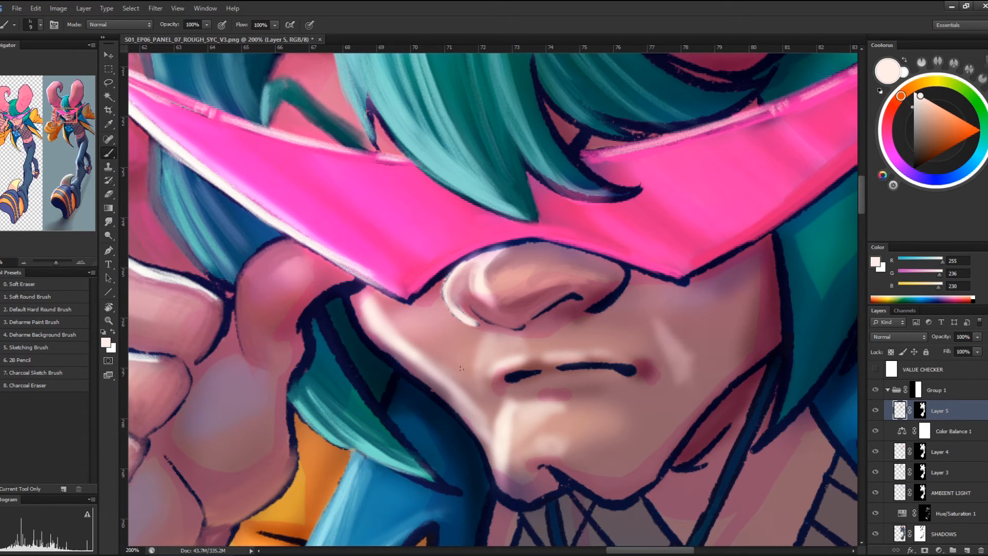
{"action": "mouse_move", "coordinate": [926, 144]}
{"action": "left_mouse_down"}
{"action": "mouse_move", "coordinate": [902, 167]}
{"action": "mouse_move", "coordinate": [915, 157]}
{"action": "left_mouse_up"}
{"action": "mouse_move", "coordinate": [429, 334]}
{"action": "left_mouse_down"}
{"action": "mouse_move", "coordinate": [419, 330]}
{"action": "mouse_move", "coordinate": [435, 346]}
{"action": "left_mouse_up"}
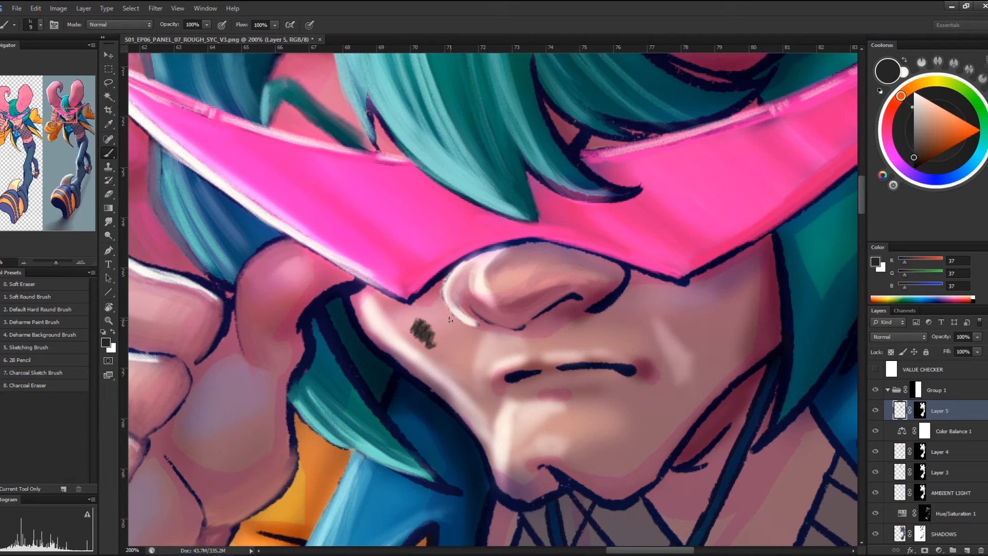
{"action": "left_click", "coordinate": [925, 163]}
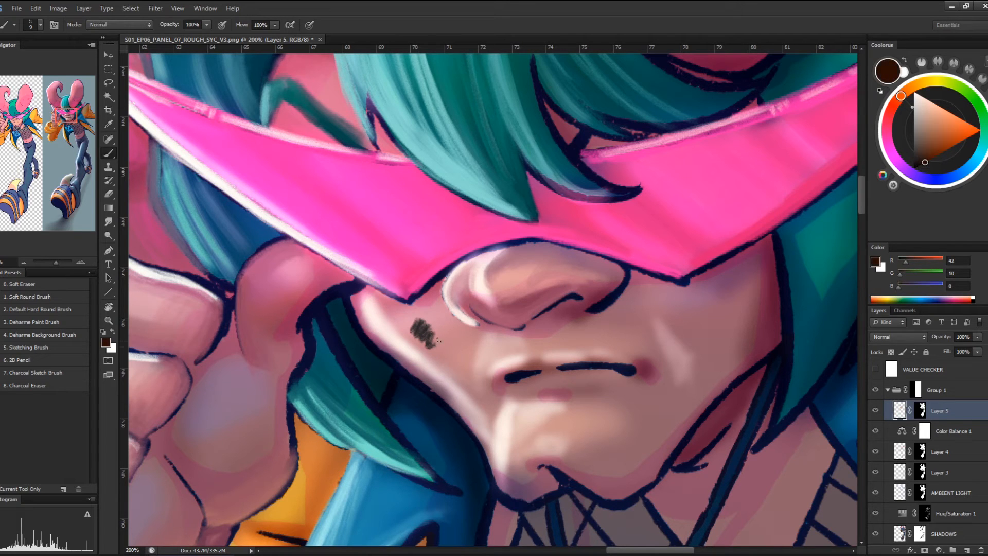
{"action": "left_click", "coordinate": [435, 319]}
{"action": "left_click_drag", "start_coordinate": [435, 319], "coordinate": [453, 342]}
{"action": "left_click", "coordinate": [920, 165]}
{"action": "left_click_drag", "start_coordinate": [425, 309], "coordinate": [446, 346]}
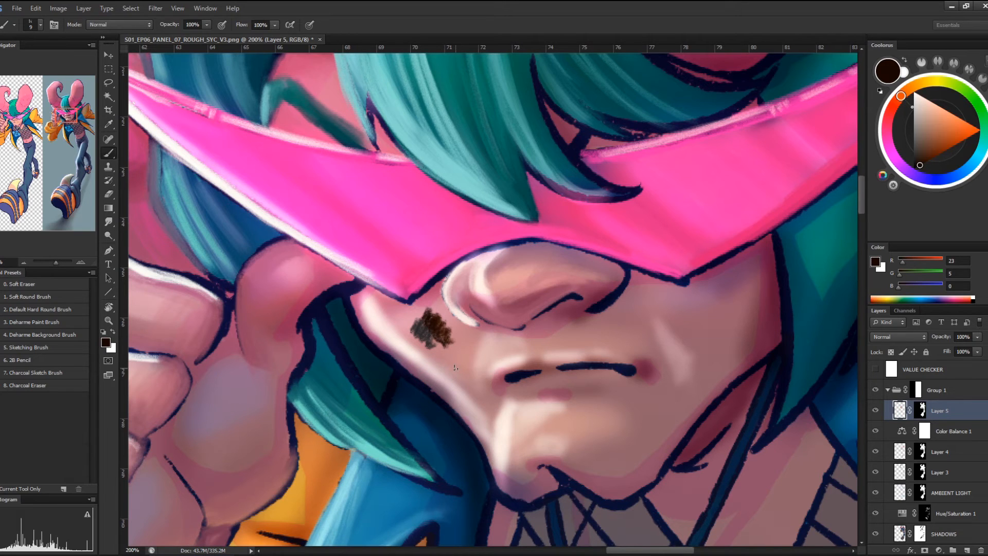
{"action": "left_click", "coordinate": [914, 164]}
{"action": "left_click_drag", "start_coordinate": [404, 322], "coordinate": [427, 355]}
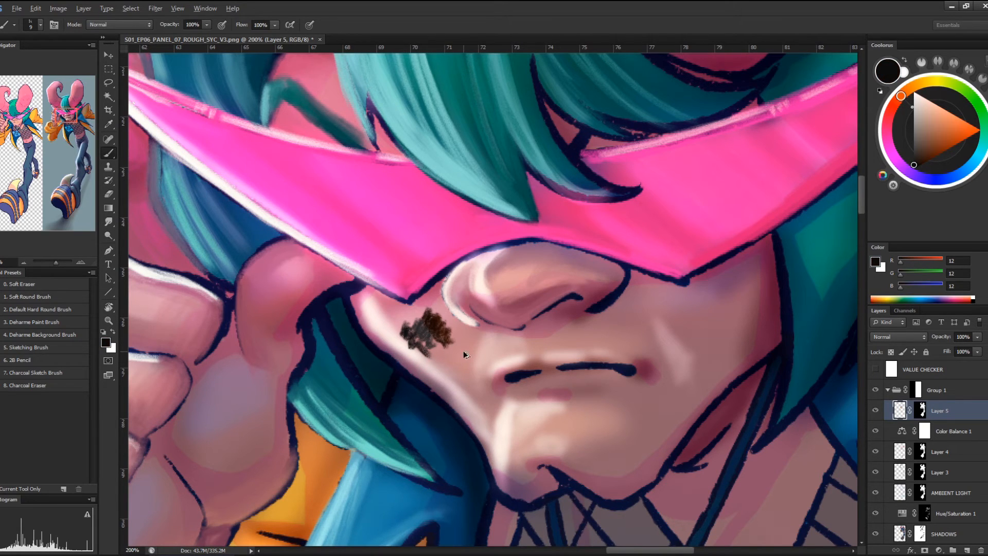
{"action": "key", "text": "ctrl+alt+z"}
{"action": "key", "text": "ctrl+alt+z"}
{"action": "key", "text": "ctrl+alt+z"}
{"action": "key", "text": "ctrl+alt+z"}
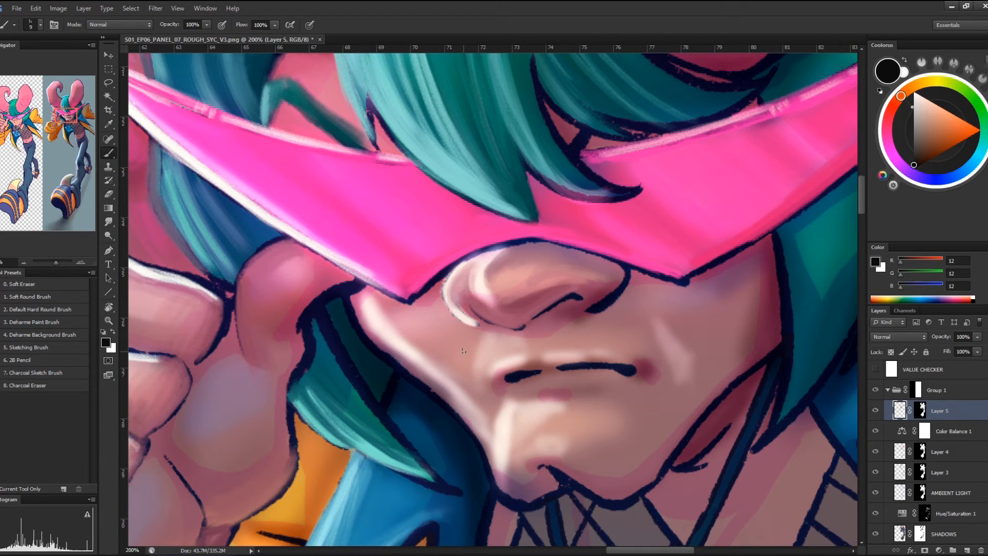
Soften the side of the nose facing the hand with sampled pinks and brush a light pink highlight down around the near nostril
{"action": "left_click", "coordinate": [467, 301], "text": "alt"}
{"action": "mouse_move", "coordinate": [474, 321]}
{"action": "left_mouse_down"}
{"action": "mouse_move", "coordinate": [459, 300]}
{"action": "mouse_move", "coordinate": [479, 329]}
{"action": "mouse_move", "coordinate": [502, 322]}
{"action": "mouse_move", "coordinate": [447, 337]}
{"action": "mouse_move", "coordinate": [449, 287]}
{"action": "mouse_move", "coordinate": [466, 320]}
{"action": "mouse_move", "coordinate": [452, 289]}
{"action": "mouse_move", "coordinate": [466, 318]}
{"action": "mouse_move", "coordinate": [468, 263]}
{"action": "mouse_move", "coordinate": [472, 291]}
{"action": "left_mouse_up"}
{"action": "left_click", "coordinate": [453, 326], "text": "alt"}
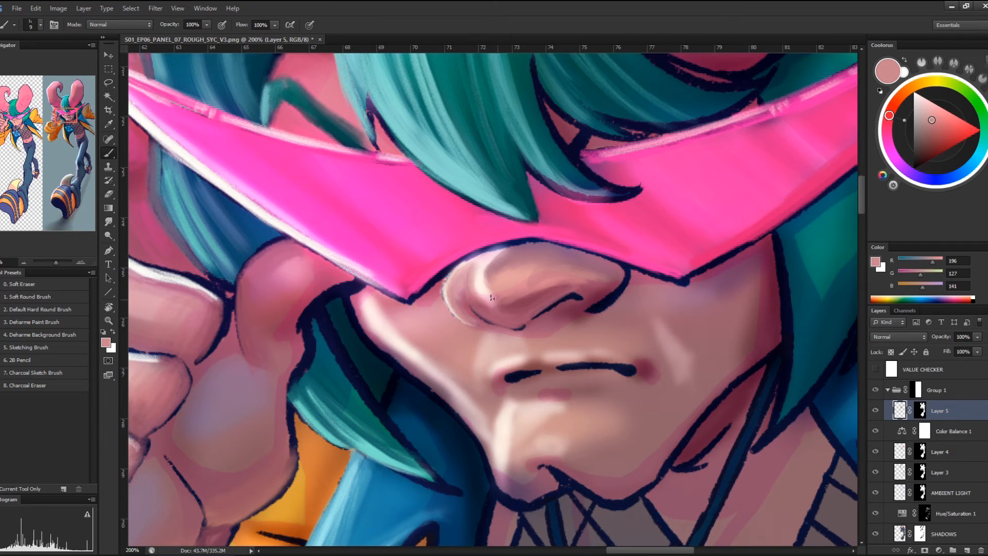
{"action": "left_click", "coordinate": [492, 257], "text": "alt"}
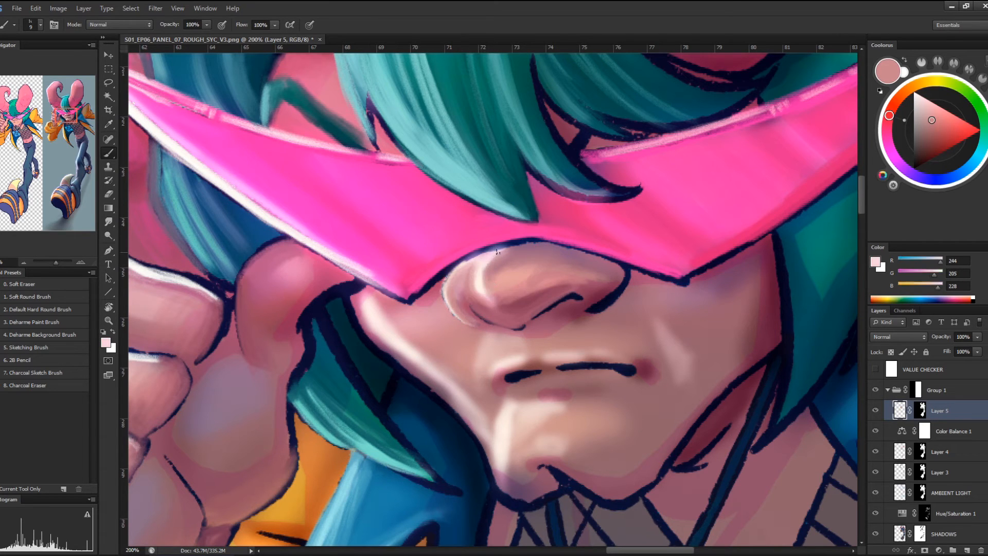
{"action": "mouse_move", "coordinate": [476, 268]}
{"action": "left_mouse_down"}
{"action": "mouse_move", "coordinate": [486, 297]}
{"action": "mouse_move", "coordinate": [514, 302]}
{"action": "mouse_move", "coordinate": [472, 285]}
{"action": "mouse_move", "coordinate": [562, 309]}
{"action": "mouse_move", "coordinate": [529, 324]}
{"action": "mouse_move", "coordinate": [464, 278]}
{"action": "mouse_move", "coordinate": [491, 323]}
{"action": "left_mouse_up"}
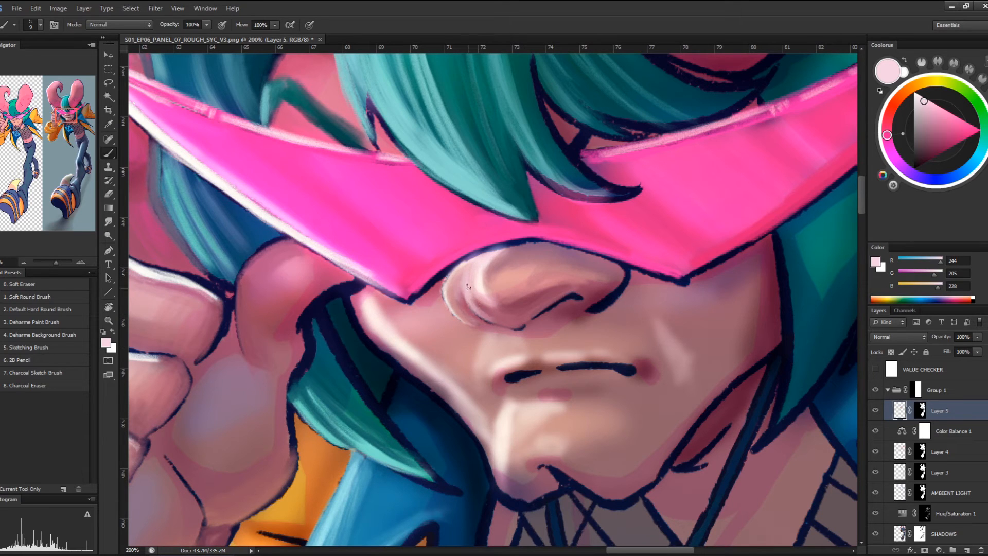
{"action": "left_click_drag", "start_coordinate": [464, 294], "coordinate": [495, 325]}
Tone down the bright highlight on the nose's bridge with sampled mauve and skin pink, using a soft stroke at brush size 35
{"action": "left_click", "coordinate": [497, 267], "text": "alt"}
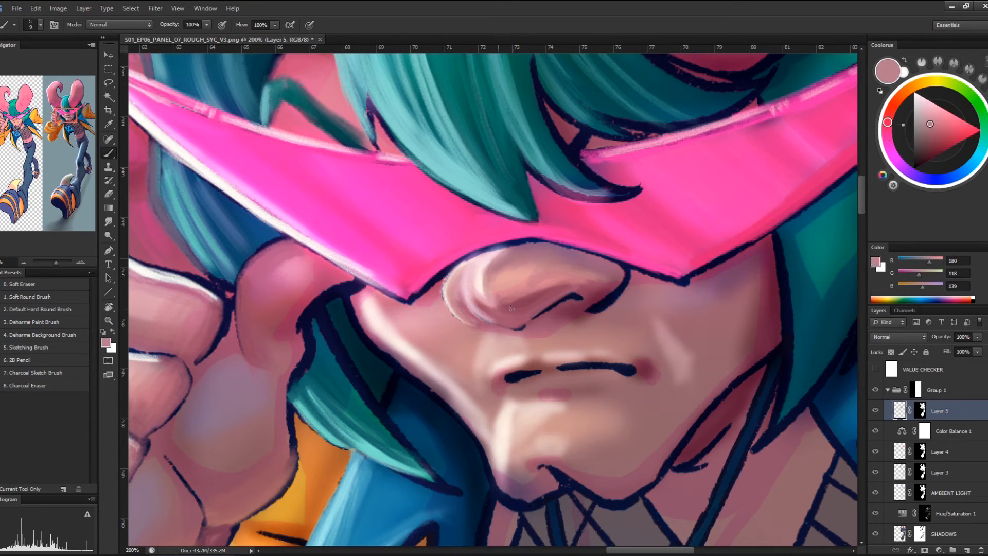
{"action": "mouse_move", "coordinate": [491, 251]}
{"action": "left_mouse_down"}
{"action": "mouse_move", "coordinate": [487, 301]}
{"action": "mouse_move", "coordinate": [501, 308]}
{"action": "mouse_move", "coordinate": [476, 303]}
{"action": "mouse_move", "coordinate": [489, 298]}
{"action": "left_mouse_up"}
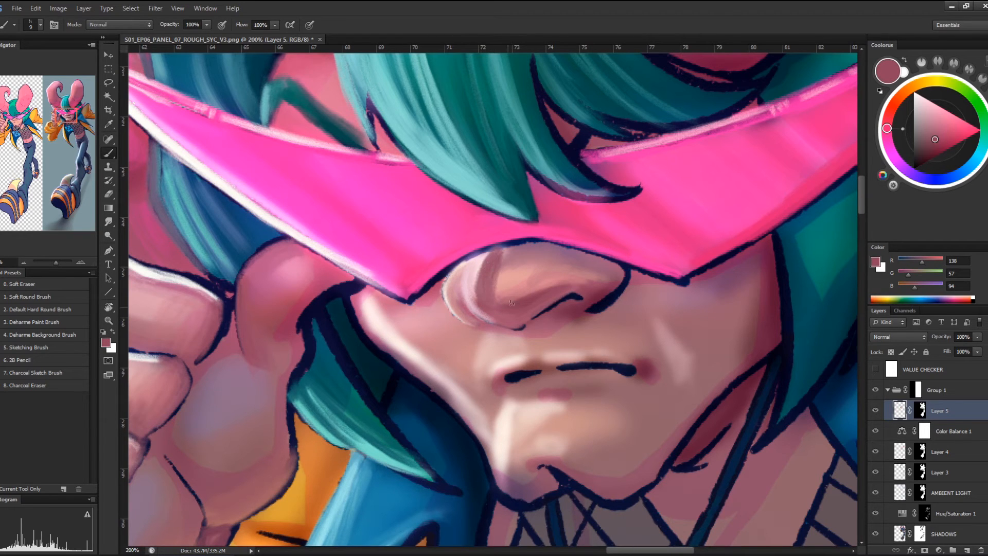
{"action": "left_click", "coordinate": [518, 283], "text": "alt"}
{"action": "key", "text": "bracketright"}
{"action": "key", "text": "bracketright"}
{"action": "key", "text": "bracketright"}
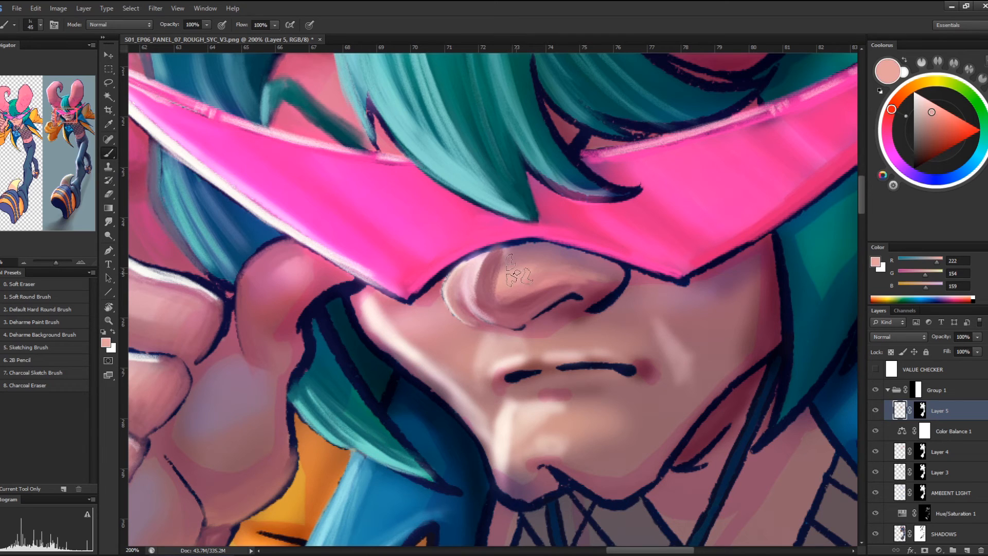
{"action": "left_click", "coordinate": [515, 258], "text": "alt"}
{"action": "key", "text": "bracketleft"}
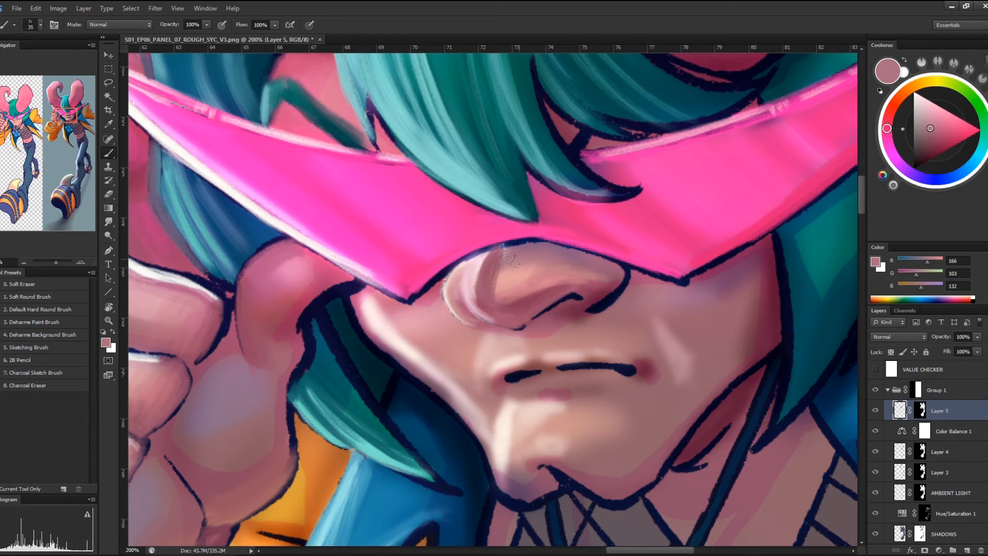
{"action": "mouse_move", "coordinate": [510, 259]}
{"action": "left_mouse_down"}
{"action": "mouse_move", "coordinate": [481, 285]}
{"action": "mouse_move", "coordinate": [485, 257]}
{"action": "mouse_move", "coordinate": [506, 255]}
{"action": "mouse_move", "coordinate": [503, 294]}
{"action": "mouse_move", "coordinate": [483, 295]}
{"action": "left_mouse_up"}
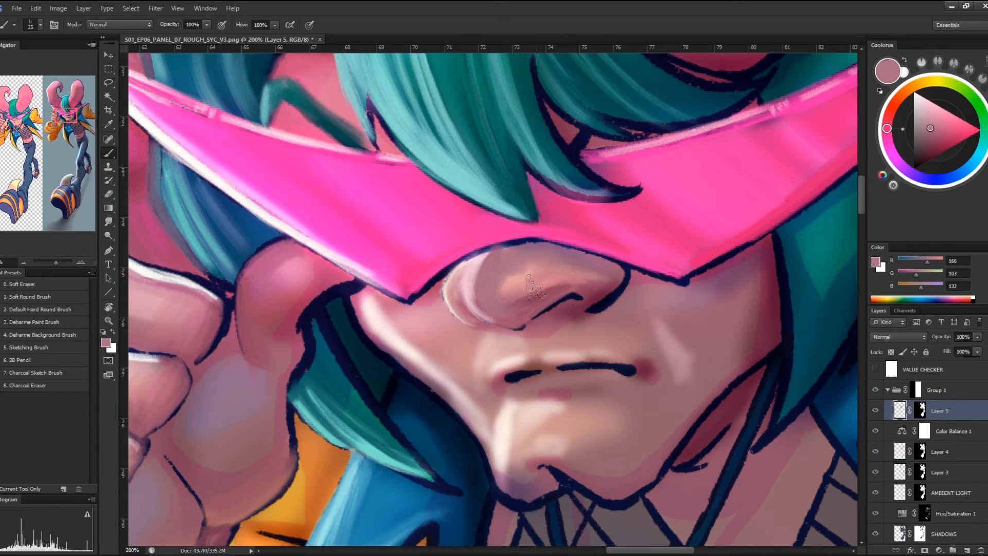
Paint over the dark nostril lines and the nose's far edge with sampled pinks and dark plum, finishing at brush size 9
{"action": "left_click", "coordinate": [547, 299], "text": "alt"}
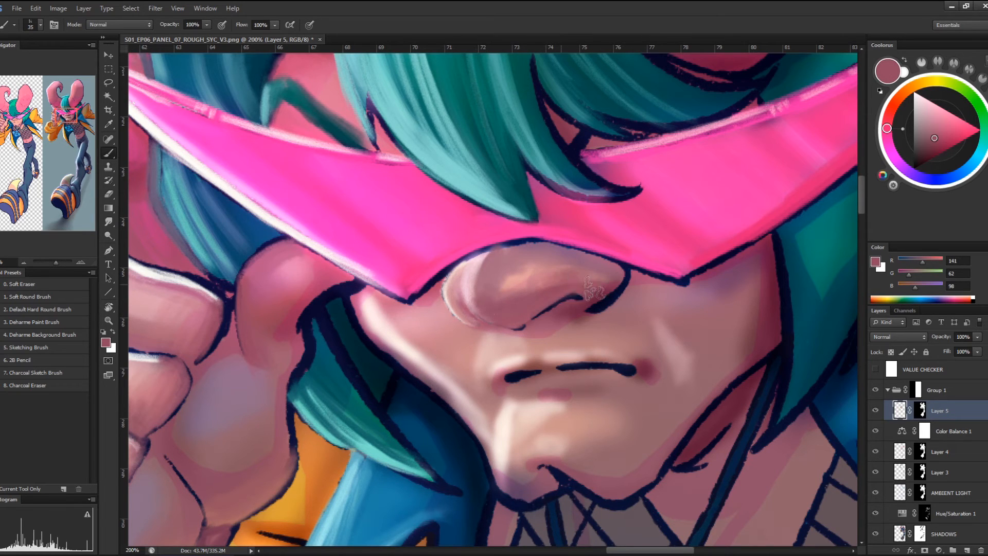
{"action": "left_click", "coordinate": [519, 272], "text": "alt"}
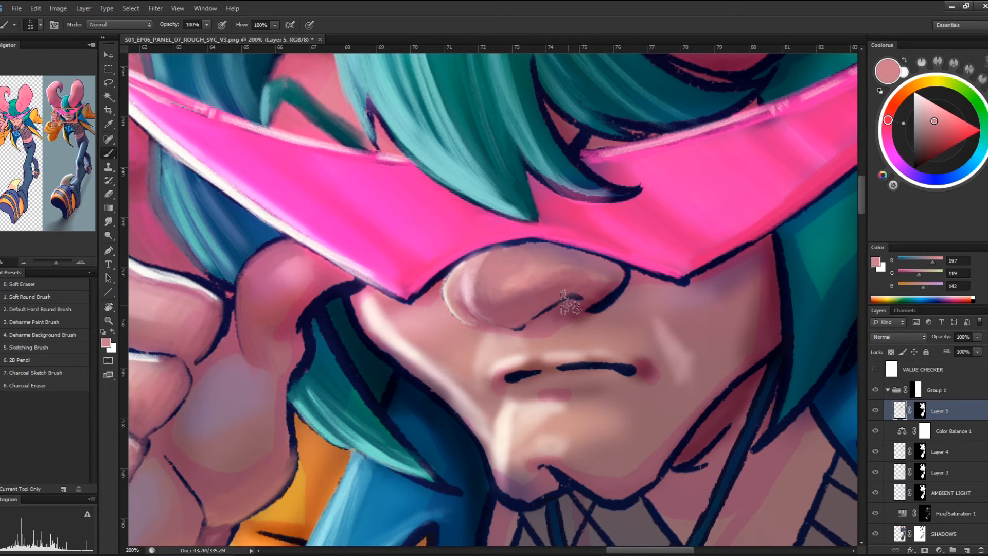
{"action": "key", "text": "bracketleft"}
{"action": "key", "text": "bracketleft"}
{"action": "key", "text": "bracketleft"}
{"action": "left_click", "coordinate": [587, 308], "text": "alt"}
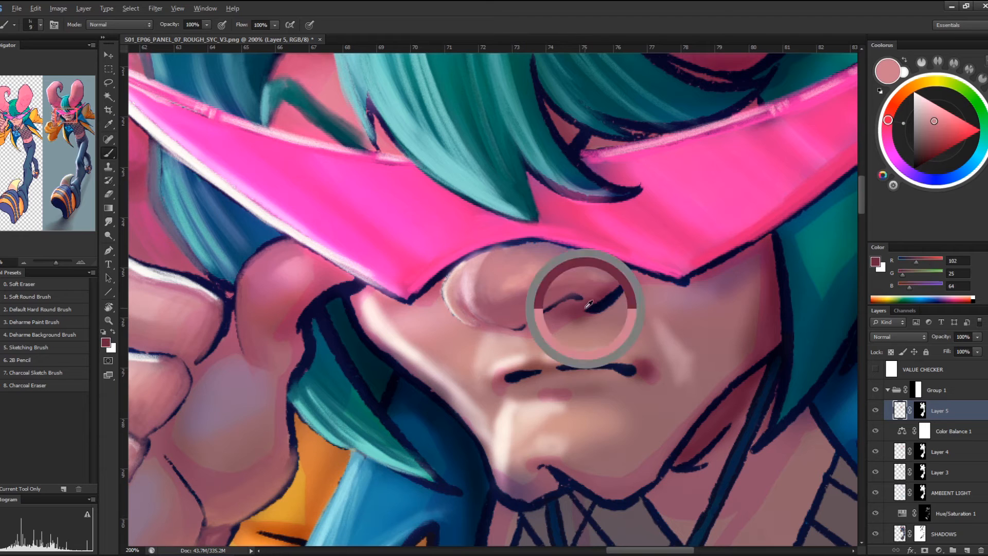
{"action": "mouse_move", "coordinate": [561, 298]}
{"action": "left_mouse_down"}
{"action": "mouse_move", "coordinate": [519, 326]}
{"action": "mouse_move", "coordinate": [497, 324]}
{"action": "mouse_move", "coordinate": [520, 316]}
{"action": "mouse_move", "coordinate": [499, 322]}
{"action": "mouse_move", "coordinate": [465, 307]}
{"action": "mouse_move", "coordinate": [479, 320]}
{"action": "mouse_move", "coordinate": [473, 315]}
{"action": "mouse_move", "coordinate": [531, 324]}
{"action": "mouse_move", "coordinate": [532, 314]}
{"action": "mouse_move", "coordinate": [506, 322]}
{"action": "mouse_move", "coordinate": [467, 308]}
{"action": "mouse_move", "coordinate": [541, 308]}
{"action": "mouse_move", "coordinate": [525, 309]}
{"action": "mouse_move", "coordinate": [595, 297]}
{"action": "mouse_move", "coordinate": [616, 281]}
{"action": "mouse_move", "coordinate": [606, 297]}
{"action": "mouse_move", "coordinate": [626, 271]}
{"action": "mouse_move", "coordinate": [608, 295]}
{"action": "left_mouse_up"}
{"action": "left_click", "coordinate": [620, 278], "text": "alt"}
{"action": "left_click", "coordinate": [592, 311], "text": "alt"}
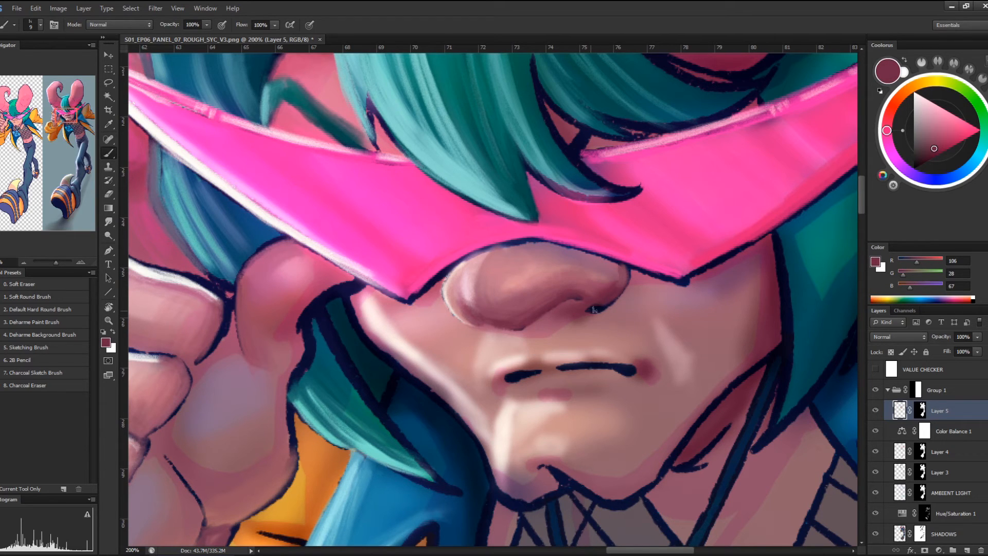
Cover the outline beneath the nose tip with sampled dusty pinks and warm its underside with a redder tone
{"action": "left_click", "coordinate": [566, 315], "text": "alt"}
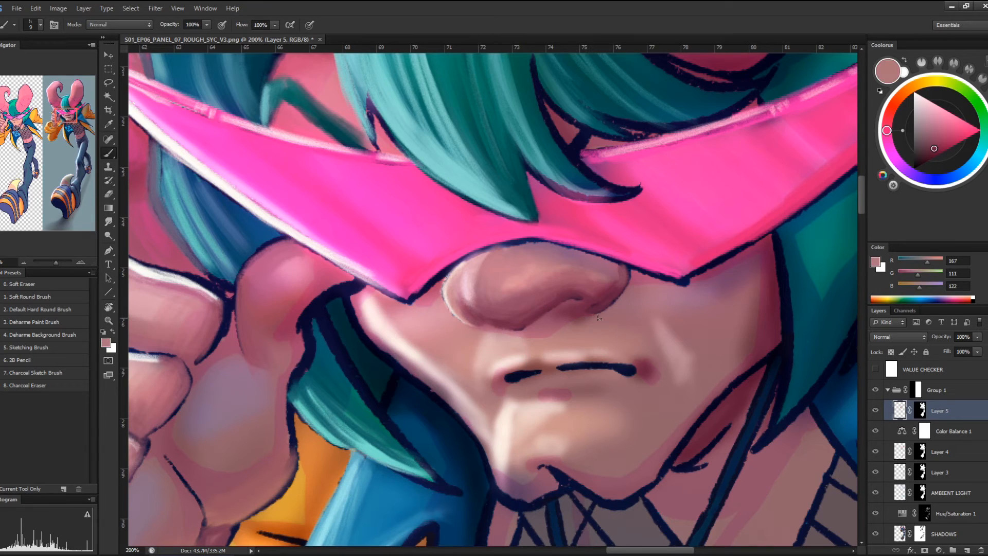
{"action": "mouse_move", "coordinate": [524, 326]}
{"action": "left_mouse_down"}
{"action": "mouse_move", "coordinate": [533, 326]}
{"action": "mouse_move", "coordinate": [507, 329]}
{"action": "mouse_move", "coordinate": [538, 325]}
{"action": "mouse_move", "coordinate": [494, 327]}
{"action": "mouse_move", "coordinate": [550, 321]}
{"action": "left_mouse_up"}
{"action": "left_click", "coordinate": [525, 314], "text": "alt"}
{"action": "left_click", "coordinate": [518, 322], "text": "alt"}
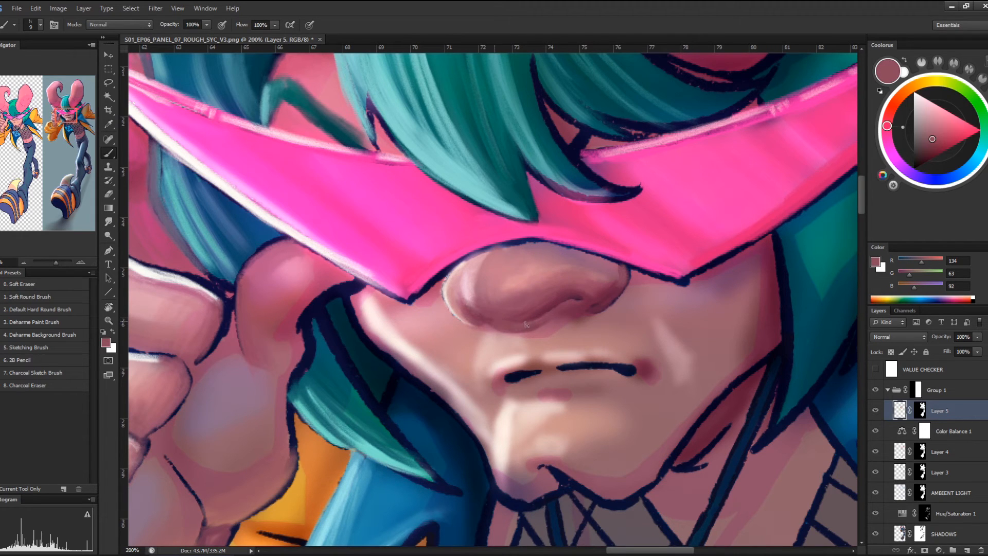
{"action": "left_click", "coordinate": [937, 138]}
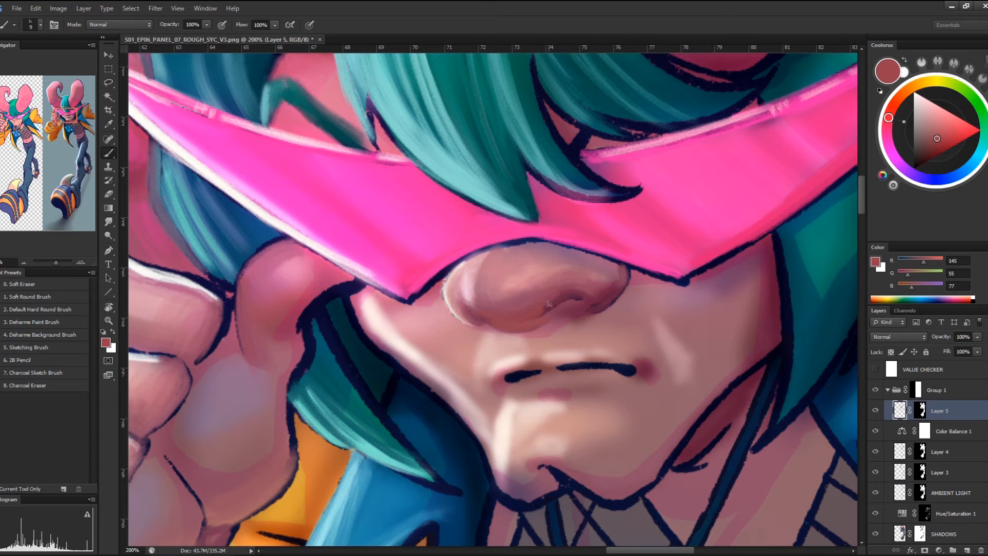
Refine the far nostril's opening and rim with sampled dusty pink, skin and dark pink tones
{"action": "left_click", "coordinate": [601, 281], "text": "alt"}
{"action": "left_click", "coordinate": [592, 313], "text": "alt"}
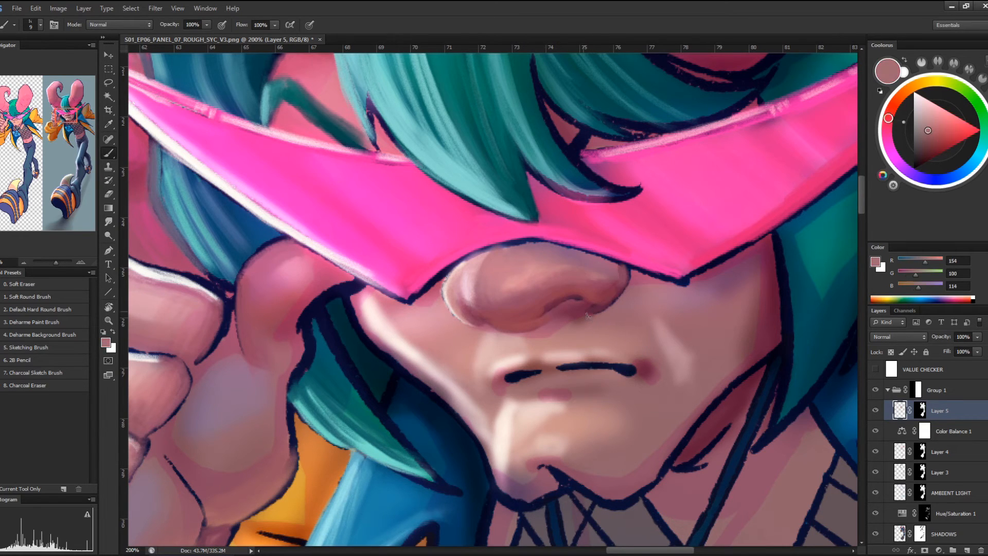
{"action": "left_click_drag", "start_coordinate": [578, 304], "coordinate": [564, 307]}
{"action": "left_click", "coordinate": [576, 312], "text": "alt"}
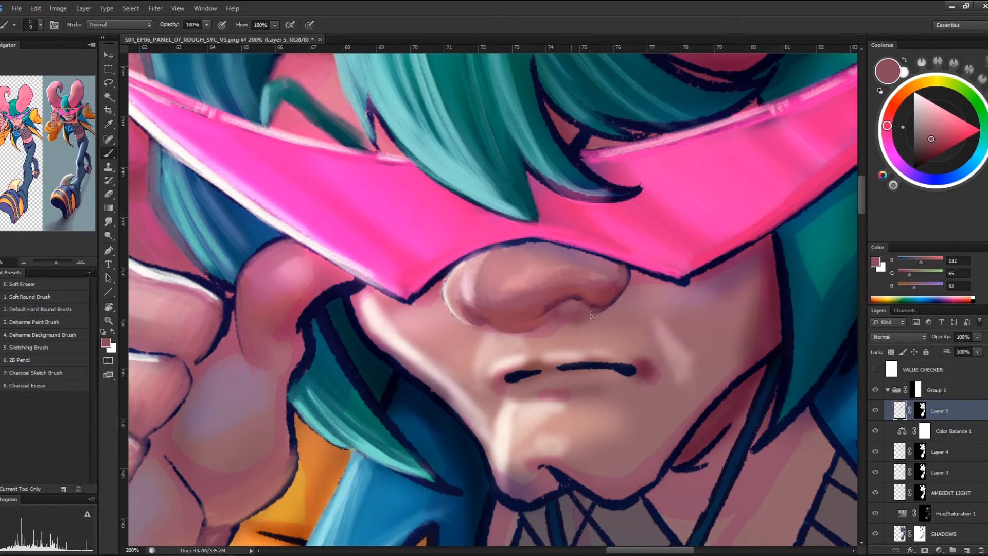
{"action": "left_click", "coordinate": [579, 322], "text": "alt"}
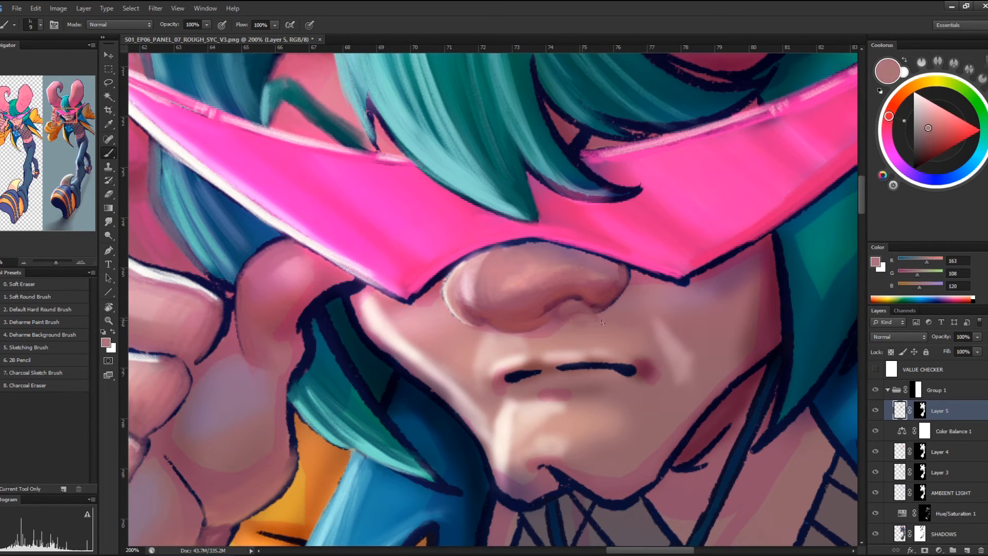
{"action": "left_click", "coordinate": [533, 314], "text": "alt"}
{"action": "left_click", "coordinate": [566, 291], "text": "alt"}
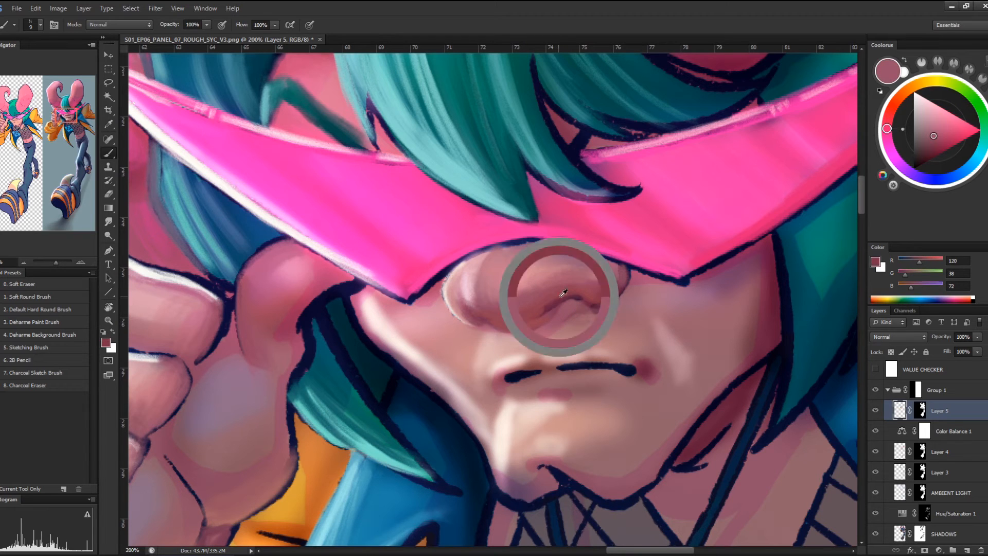
{"action": "left_click", "coordinate": [598, 303], "text": "alt"}
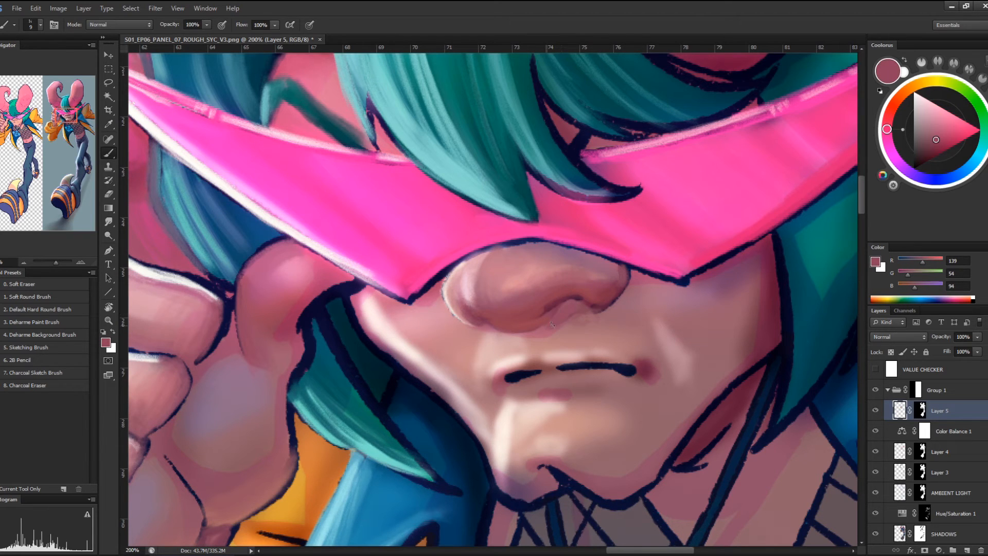
Brush a soft pink shadow under the nose and into the cheek crease on the hand side, blending with sampled skin tones
{"action": "mouse_move", "coordinate": [568, 320]}
{"action": "left_mouse_down"}
{"action": "mouse_move", "coordinate": [550, 335]}
{"action": "mouse_move", "coordinate": [525, 337]}
{"action": "mouse_move", "coordinate": [545, 340]}
{"action": "left_mouse_up"}
{"action": "mouse_move", "coordinate": [469, 332]}
{"action": "left_mouse_down"}
{"action": "mouse_move", "coordinate": [462, 325]}
{"action": "mouse_move", "coordinate": [471, 329]}
{"action": "mouse_move", "coordinate": [449, 355]}
{"action": "left_mouse_up"}
{"action": "left_click", "coordinate": [461, 326], "text": "alt"}
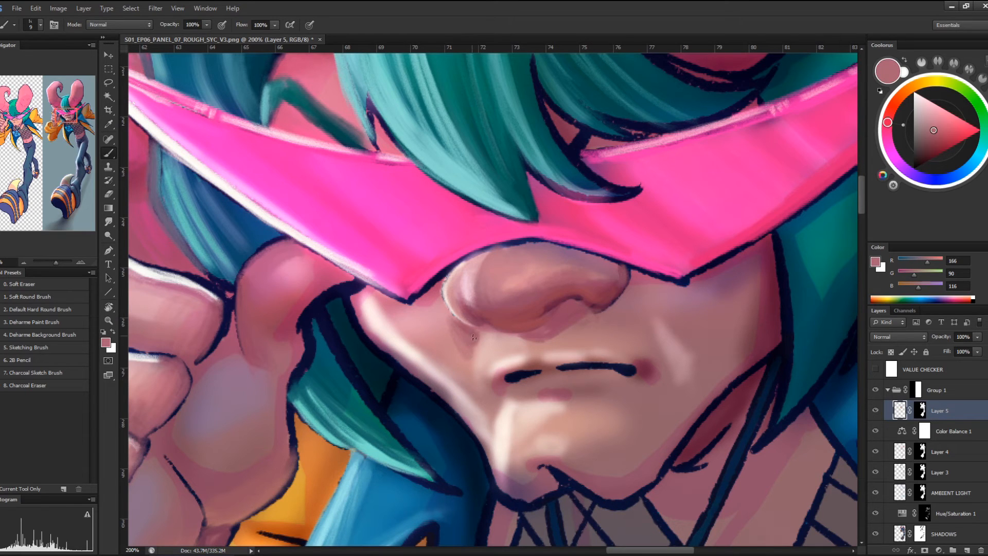
{"action": "left_click", "coordinate": [447, 325], "text": "alt"}
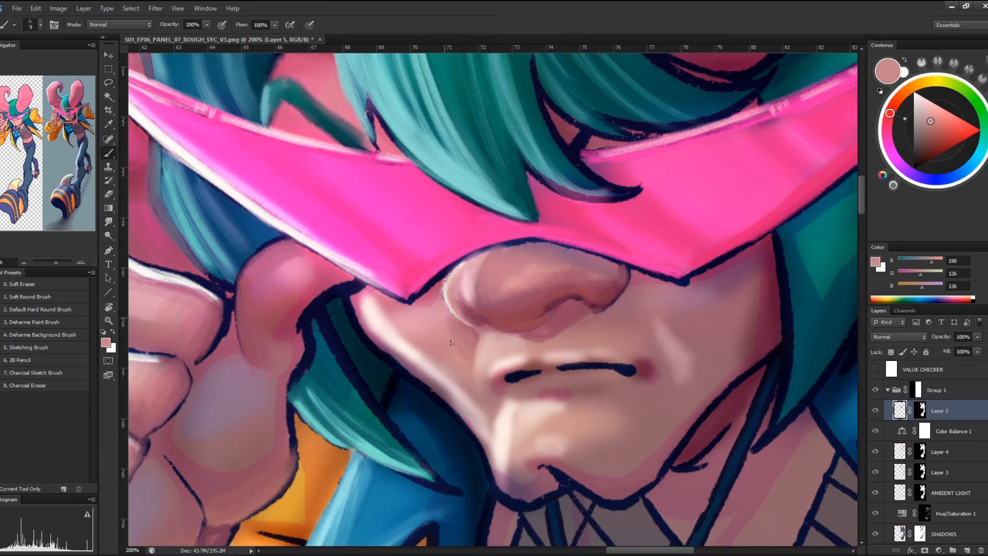
Check the face's values in grayscale with the VALUE CHECKER layer, comparing the painting with and without Layer 5
{"action": "left_click", "coordinate": [875, 369]}
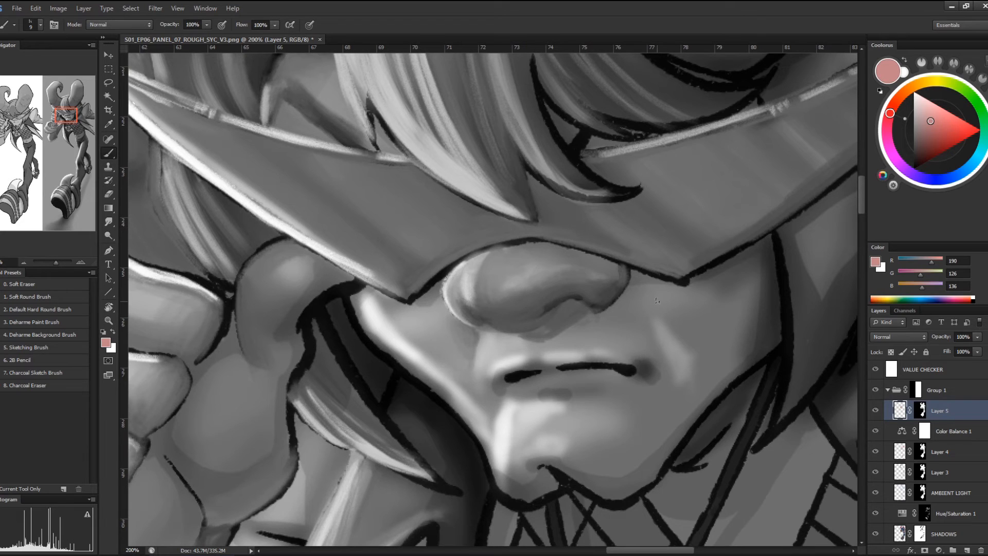
{"action": "left_click", "coordinate": [876, 411]}
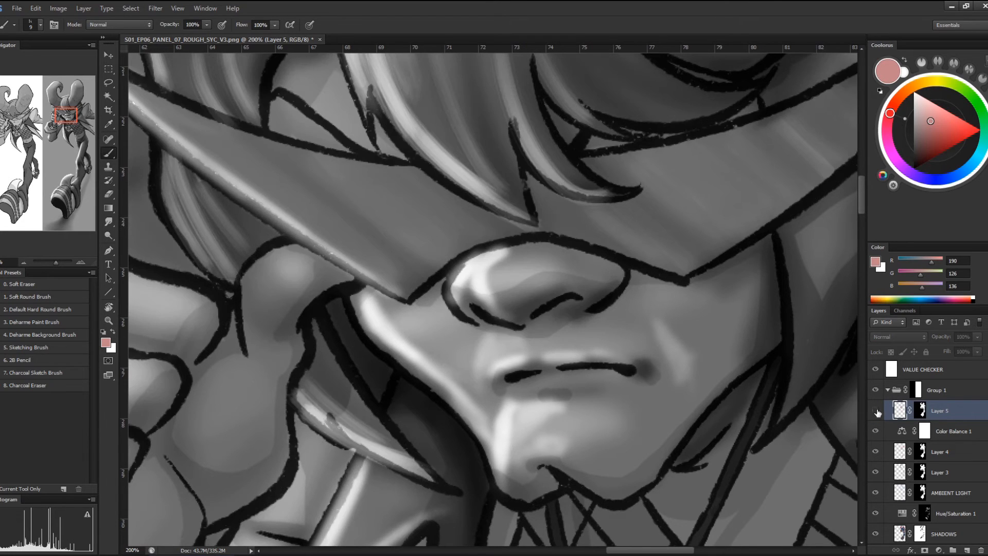
{"action": "left_click", "coordinate": [876, 411]}
{"action": "left_click", "coordinate": [876, 411]}
{"action": "left_click", "coordinate": [876, 411]}
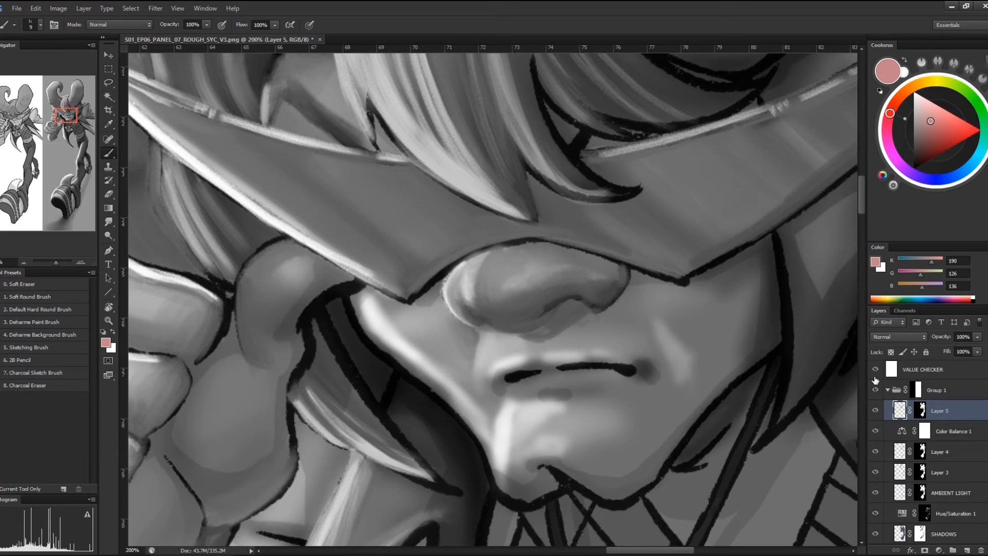
{"action": "left_click", "coordinate": [875, 411]}
{"action": "left_click", "coordinate": [875, 411]}
{"action": "left_click", "coordinate": [876, 370]}
Cover the dark blue mouth line with sampled dusty reds and blend its upper edge with light skin pink
{"action": "left_click", "coordinate": [508, 379], "text": "alt"}
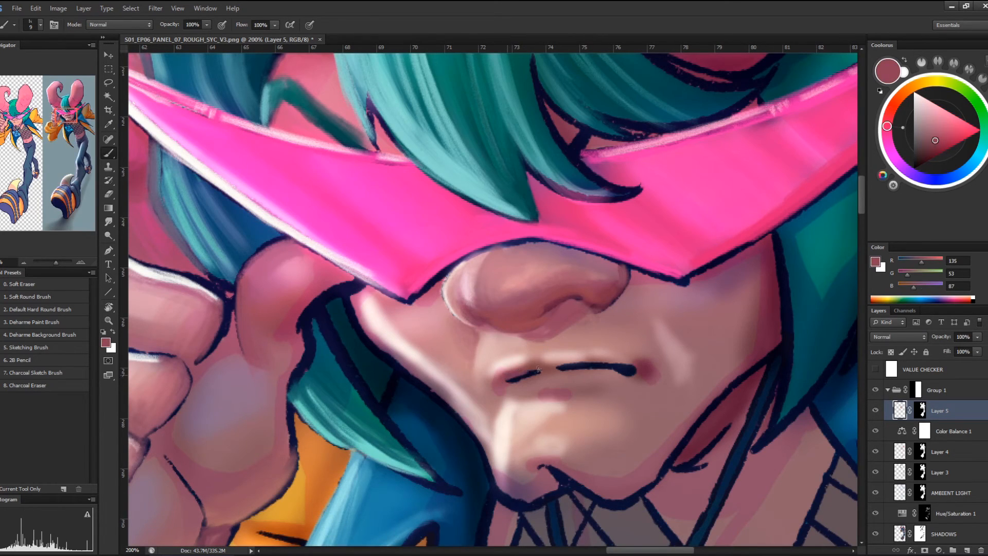
{"action": "mouse_move", "coordinate": [571, 363]}
{"action": "left_mouse_down"}
{"action": "mouse_move", "coordinate": [640, 372]}
{"action": "mouse_move", "coordinate": [632, 371]}
{"action": "left_mouse_up"}
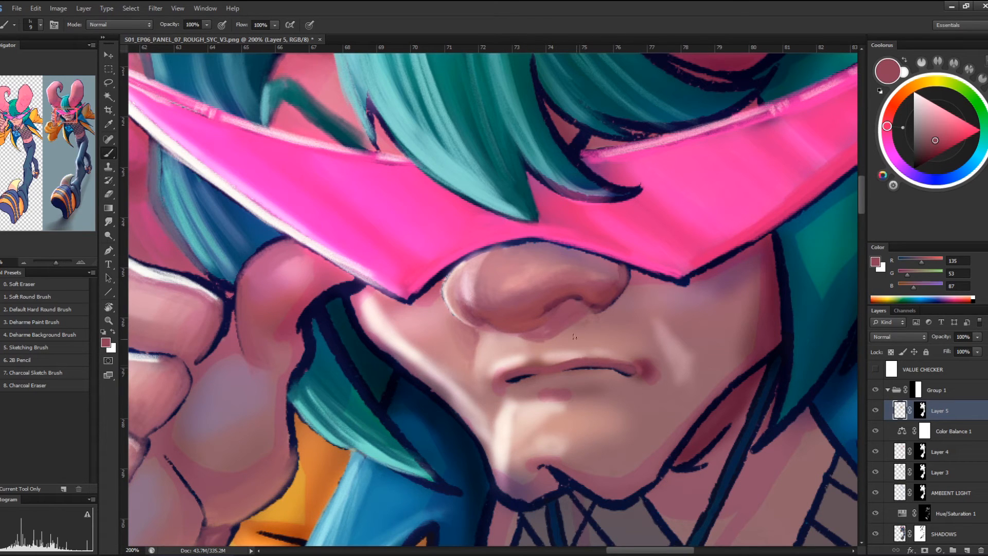
{"action": "left_click", "coordinate": [539, 361], "text": "alt"}
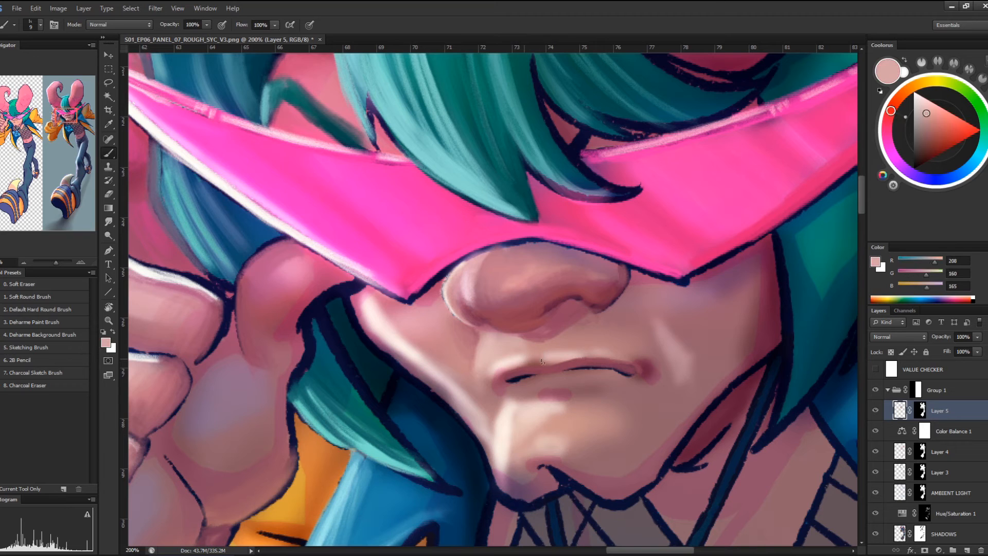
{"action": "left_click_drag", "start_coordinate": [530, 364], "coordinate": [594, 359]}
{"action": "left_click", "coordinate": [565, 365], "text": "alt"}
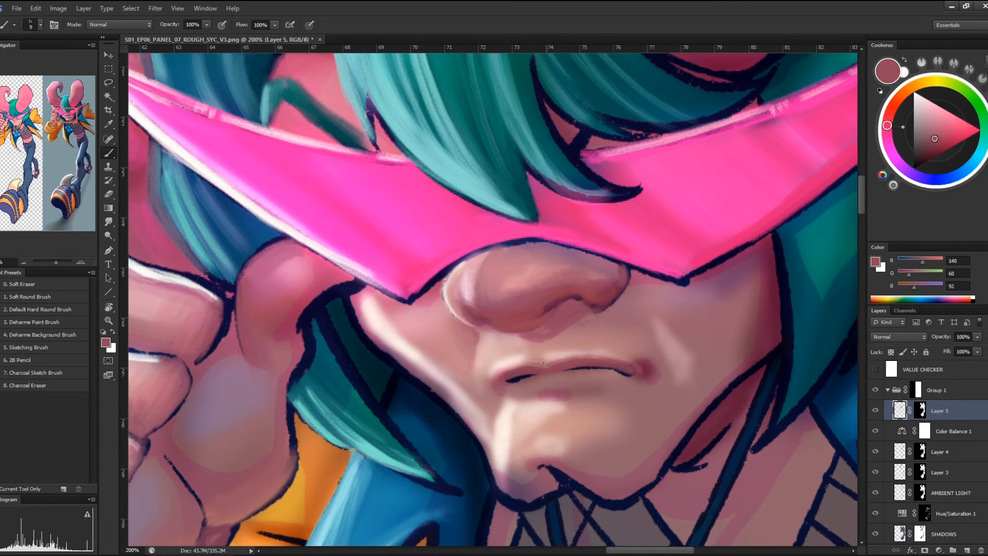
{"action": "left_click_drag", "start_coordinate": [629, 301], "coordinate": [656, 186]}
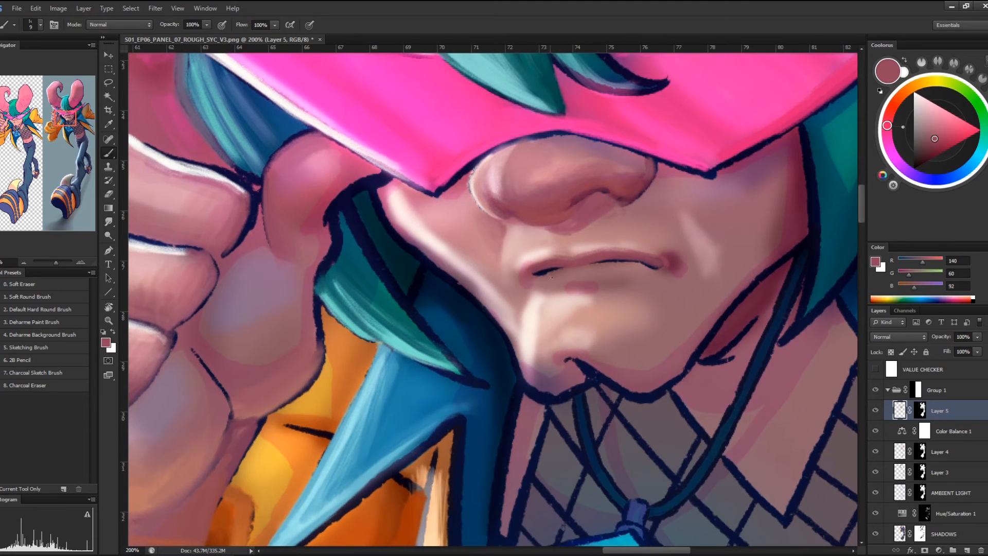
Repaint the parting line between the lips in a dark maroon, covering the remaining blue outline
{"action": "left_click", "coordinate": [540, 268], "text": "alt"}
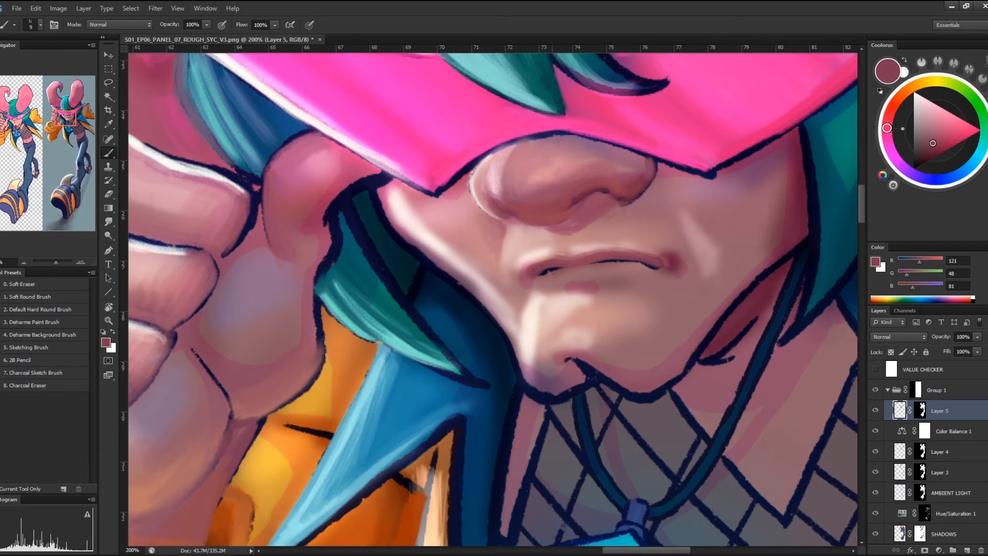
{"action": "left_click", "coordinate": [537, 267], "text": "alt"}
{"action": "left_click_drag", "start_coordinate": [928, 154], "coordinate": [932, 158]}
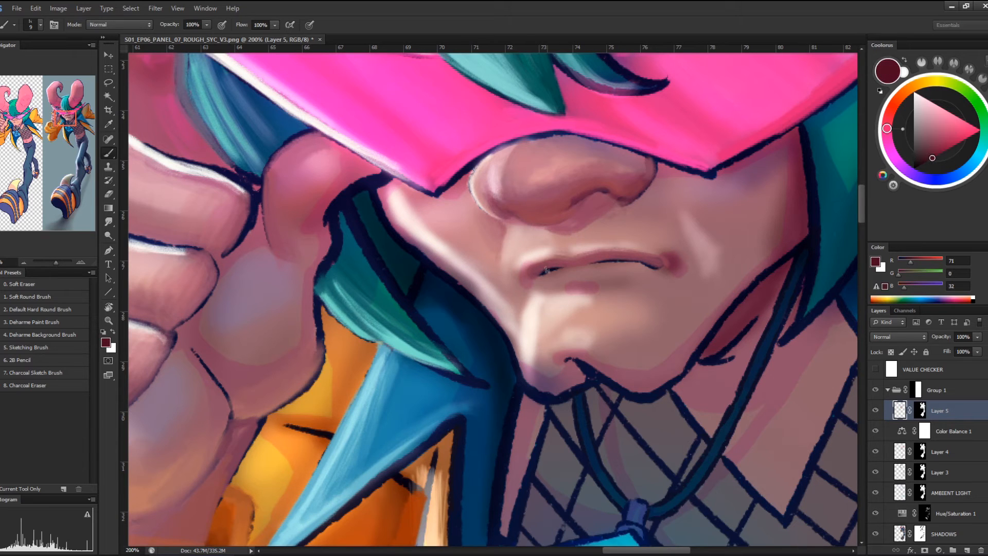
{"action": "mouse_move", "coordinate": [551, 268]}
{"action": "left_mouse_down"}
{"action": "mouse_move", "coordinate": [613, 255]}
{"action": "mouse_move", "coordinate": [606, 259]}
{"action": "mouse_move", "coordinate": [660, 266]}
{"action": "left_mouse_up"}
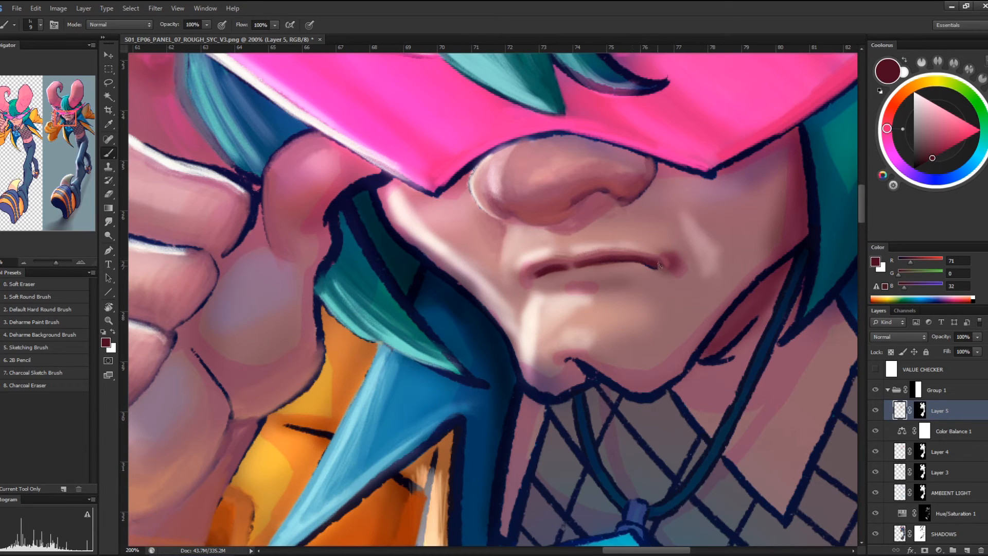
Soften the mouth line and its corners with sampled maroon and dusty red tones
{"action": "left_click", "coordinate": [627, 250], "text": "alt"}
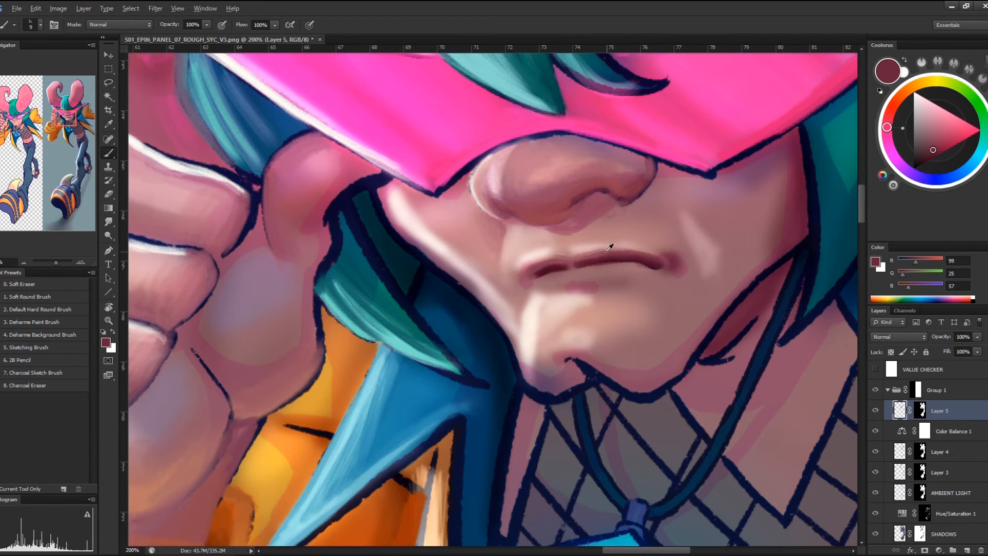
{"action": "left_click", "coordinate": [588, 256], "text": "alt"}
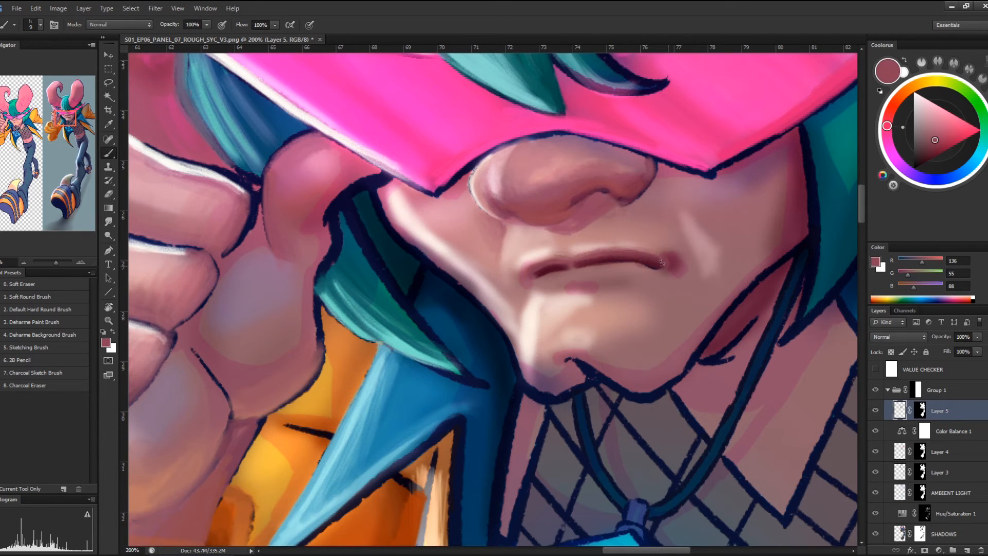
{"action": "left_click", "coordinate": [577, 264], "text": "alt"}
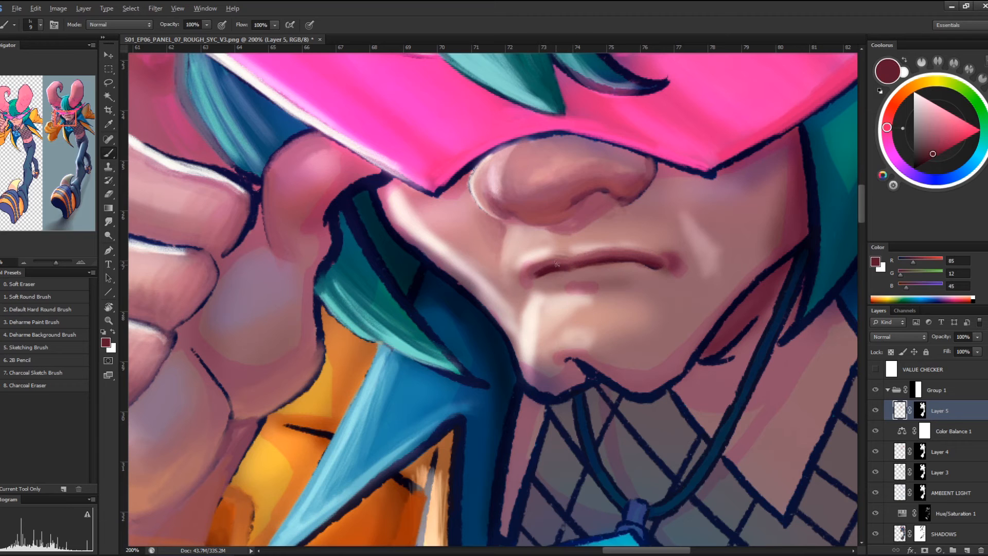
{"action": "left_click", "coordinate": [536, 267], "text": "alt"}
{"action": "left_click_drag", "start_coordinate": [528, 275], "coordinate": [609, 254]}
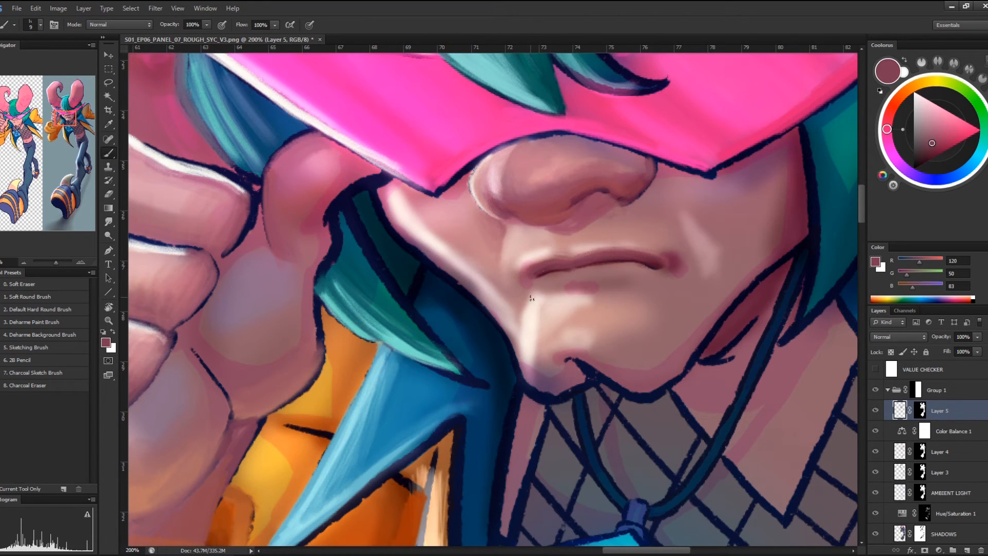
Paint the lower lip with a pale highlight and blend its underside using sampled dusty pinks
{"action": "left_click_drag", "start_coordinate": [601, 318], "coordinate": [568, 366]}
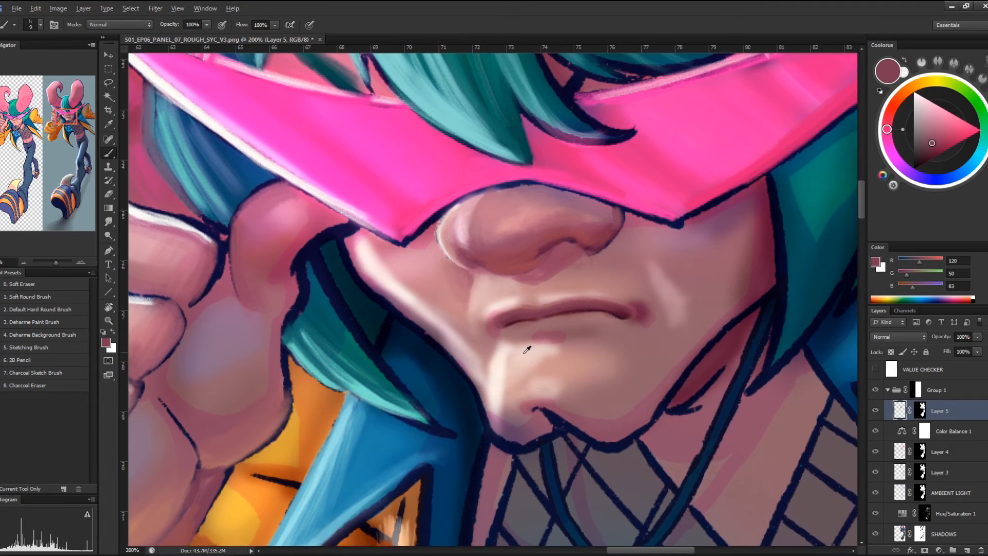
{"action": "left_click", "coordinate": [516, 332], "text": "alt"}
{"action": "mouse_move", "coordinate": [516, 332]}
{"action": "left_mouse_down"}
{"action": "mouse_move", "coordinate": [508, 338]}
{"action": "mouse_move", "coordinate": [544, 318]}
{"action": "mouse_move", "coordinate": [571, 322]}
{"action": "mouse_move", "coordinate": [548, 339]}
{"action": "left_mouse_up"}
{"action": "left_click_drag", "start_coordinate": [624, 346], "coordinate": [668, 334]}
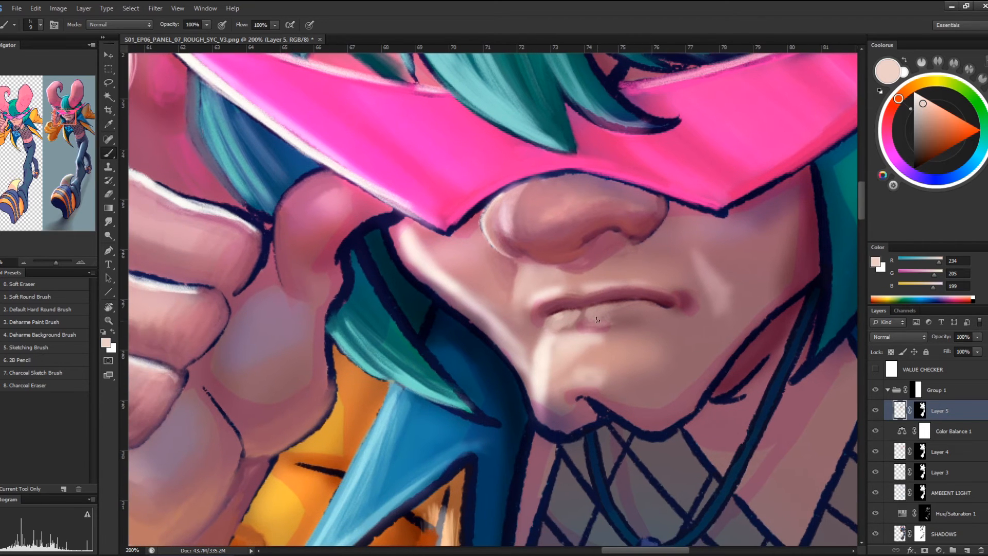
{"action": "left_click", "coordinate": [586, 310], "text": "alt"}
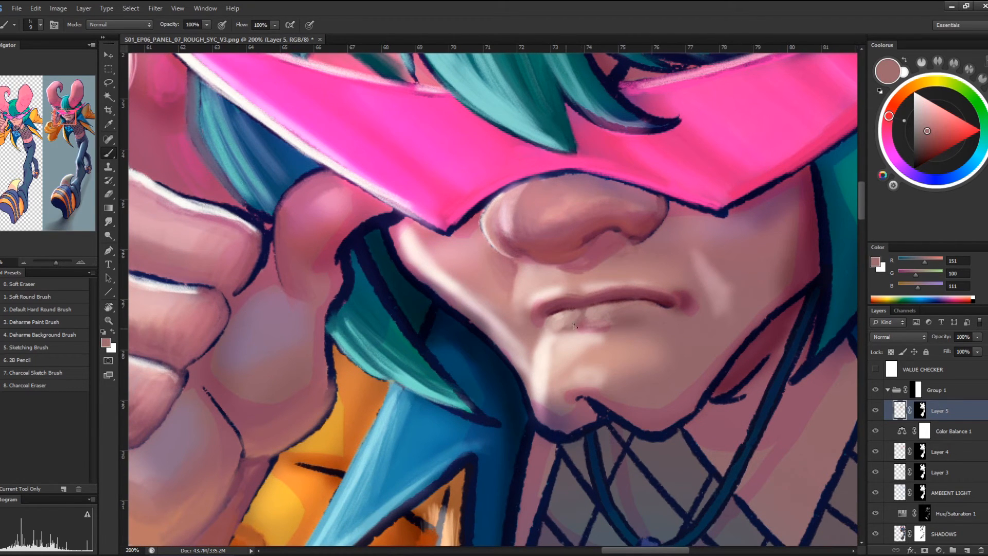
{"action": "left_click", "coordinate": [607, 306], "text": "alt"}
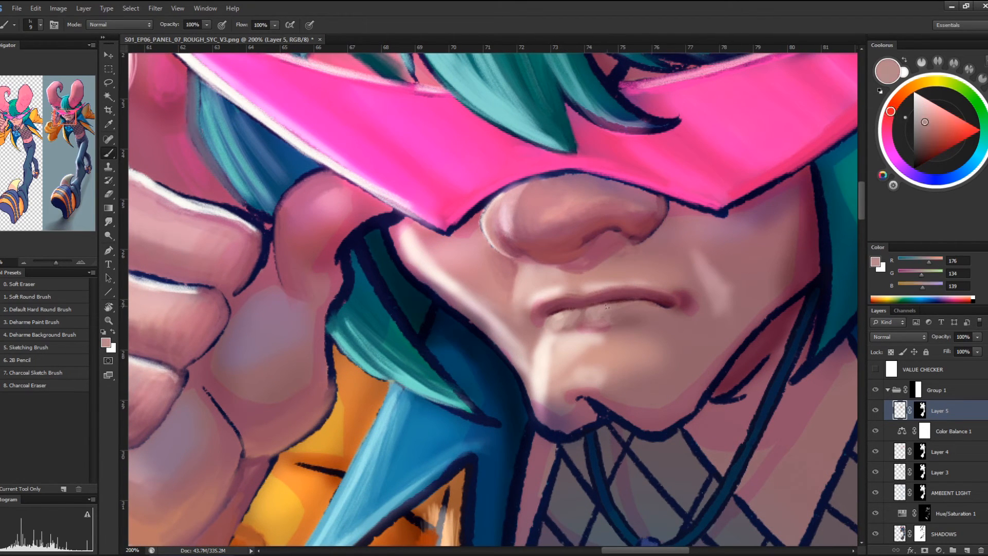
{"action": "left_click", "coordinate": [586, 330], "text": "alt"}
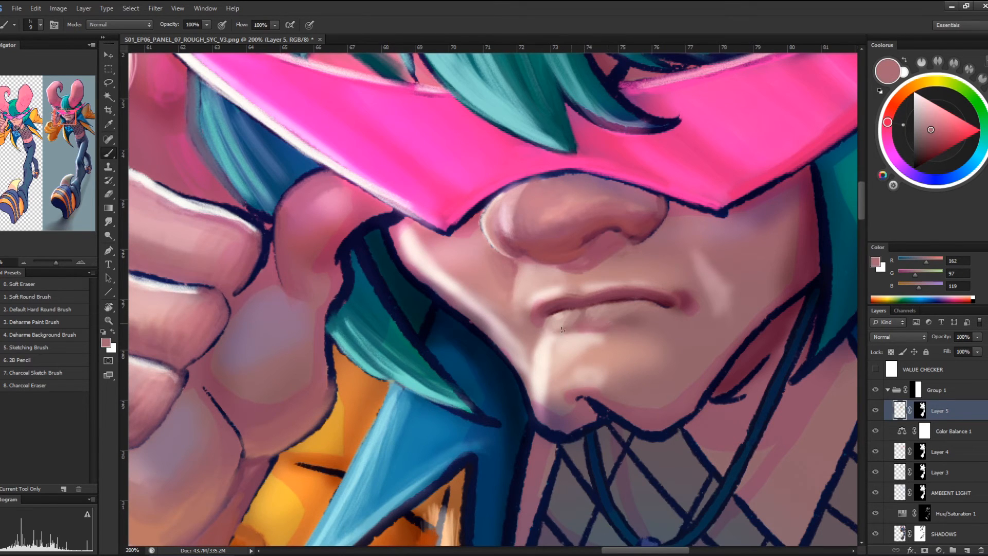
{"action": "mouse_move", "coordinate": [562, 329]}
{"action": "left_mouse_down"}
{"action": "mouse_move", "coordinate": [558, 340]}
{"action": "mouse_move", "coordinate": [571, 333]}
{"action": "mouse_move", "coordinate": [552, 339]}
{"action": "mouse_move", "coordinate": [550, 330]}
{"action": "mouse_move", "coordinate": [547, 343]}
{"action": "left_mouse_up"}
Warm the lip area with a more saturated red-pink, enlarging the brush to size 30
{"action": "left_click", "coordinate": [559, 292], "text": "alt"}
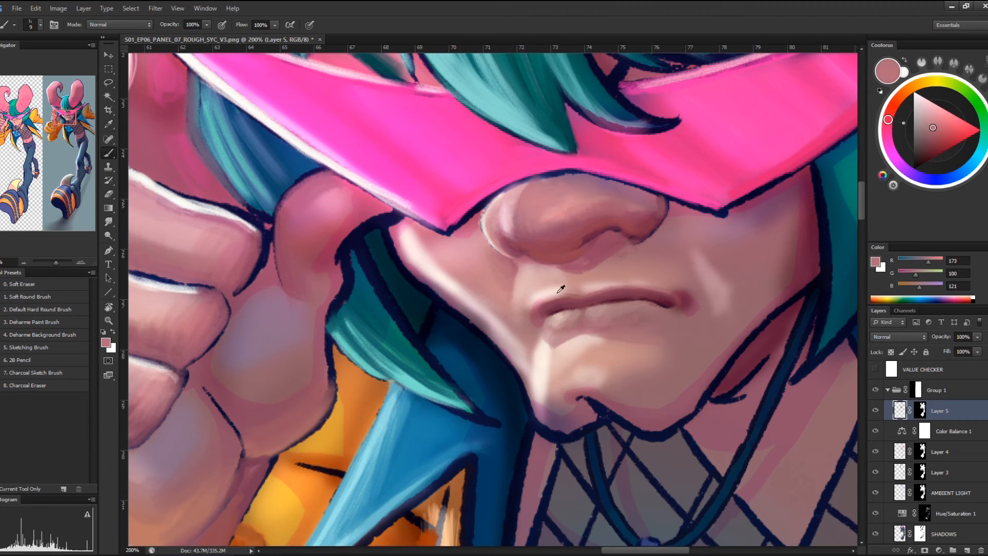
{"action": "left_click", "coordinate": [940, 132]}
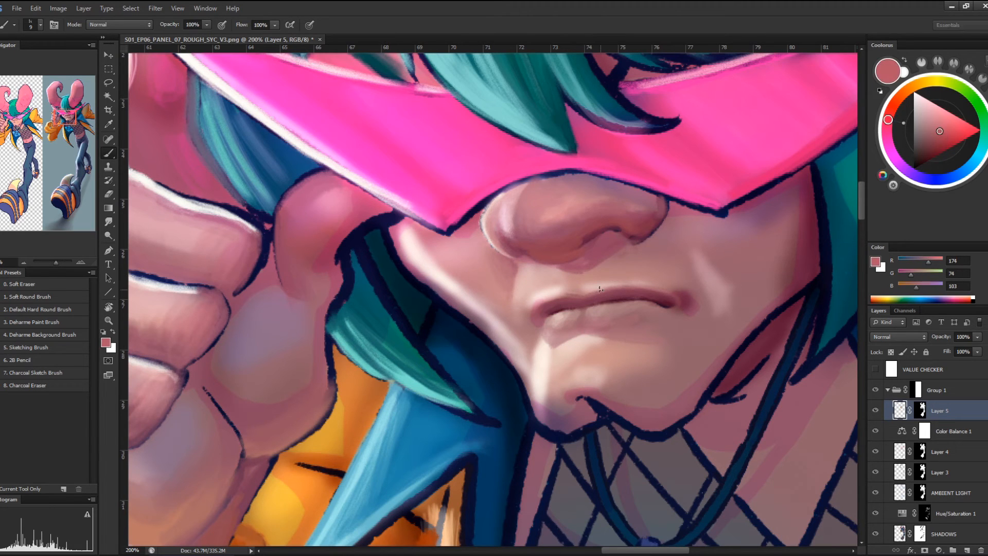
{"action": "key", "text": "bracketright"}
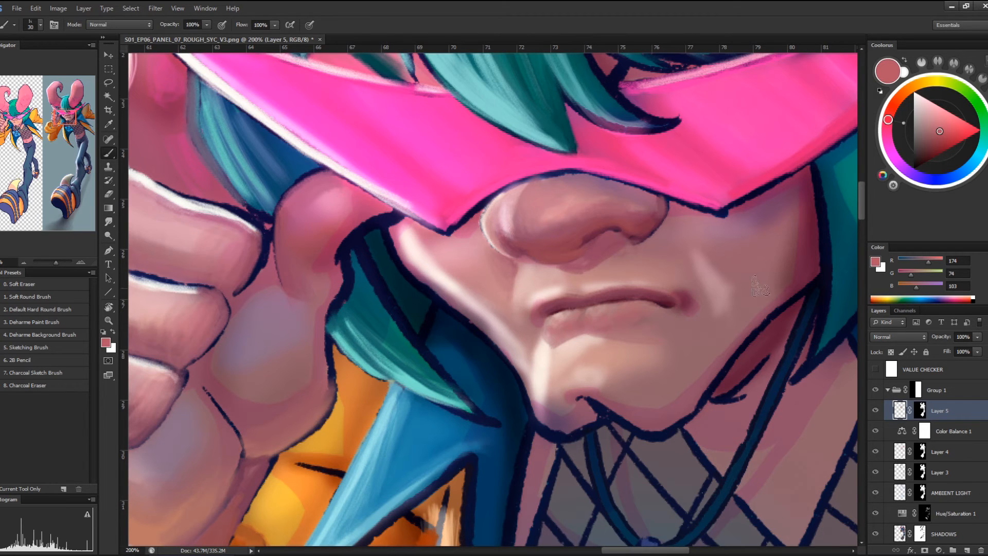
{"action": "left_click_drag", "start_coordinate": [814, 296], "coordinate": [813, 296]}
Paint over the dark chin outline on both sides of the cleft with sampled dusty pinks at brush size 10
{"action": "left_click", "coordinate": [553, 367], "text": "alt"}
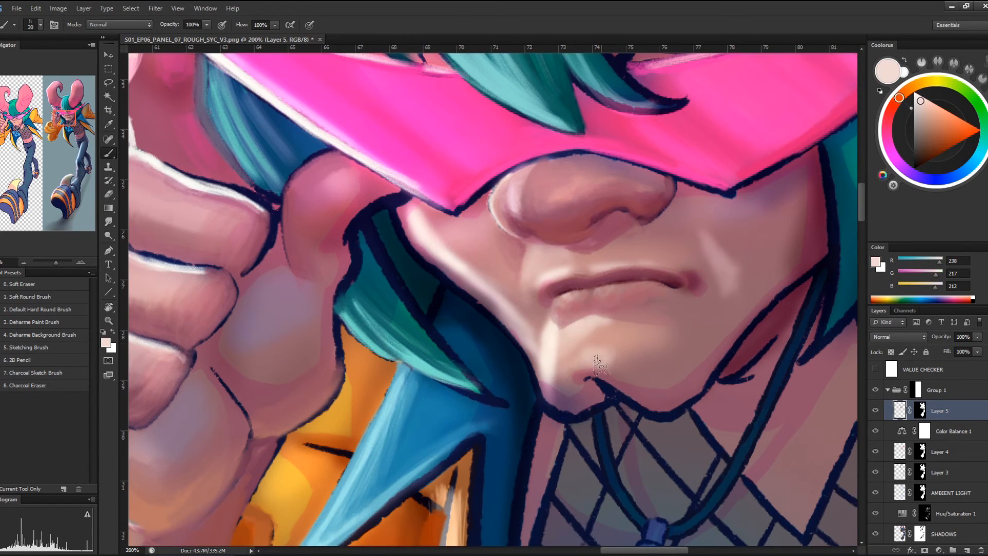
{"action": "left_click", "coordinate": [595, 361], "text": "alt"}
{"action": "key", "text": "bracketleft"}
{"action": "key", "text": "bracketleft"}
{"action": "mouse_move", "coordinate": [559, 395]}
{"action": "left_mouse_down"}
{"action": "mouse_move", "coordinate": [534, 365]}
{"action": "mouse_move", "coordinate": [553, 401]}
{"action": "mouse_move", "coordinate": [576, 409]}
{"action": "mouse_move", "coordinate": [579, 393]}
{"action": "mouse_move", "coordinate": [598, 405]}
{"action": "mouse_move", "coordinate": [569, 398]}
{"action": "mouse_move", "coordinate": [600, 400]}
{"action": "left_mouse_up"}
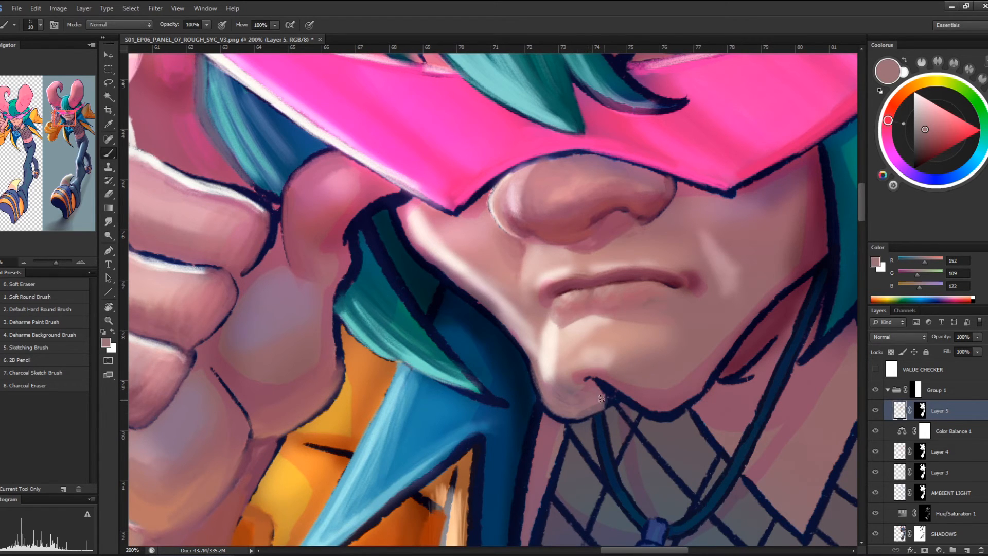
{"action": "left_click", "coordinate": [594, 378], "text": "alt"}
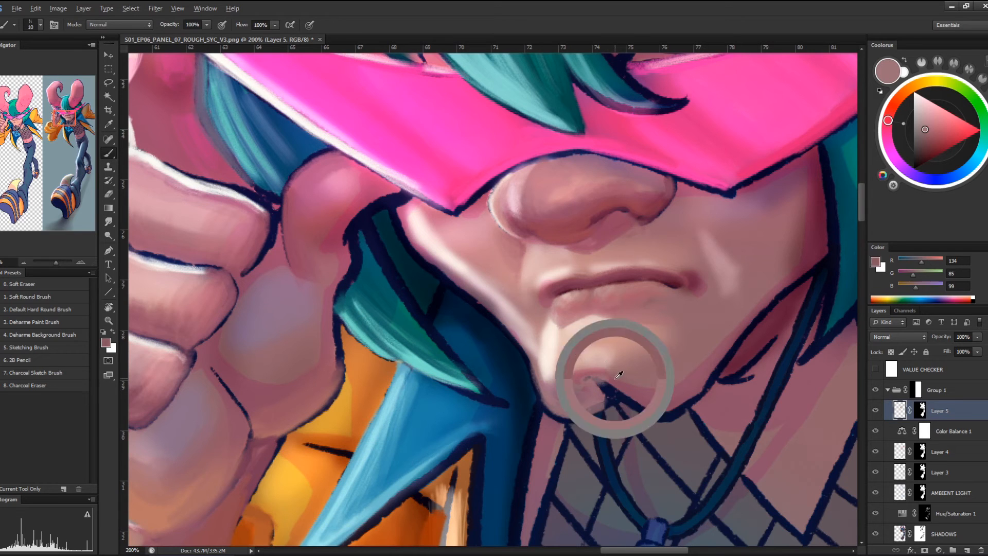
{"action": "left_click_drag", "start_coordinate": [596, 380], "coordinate": [666, 415]}
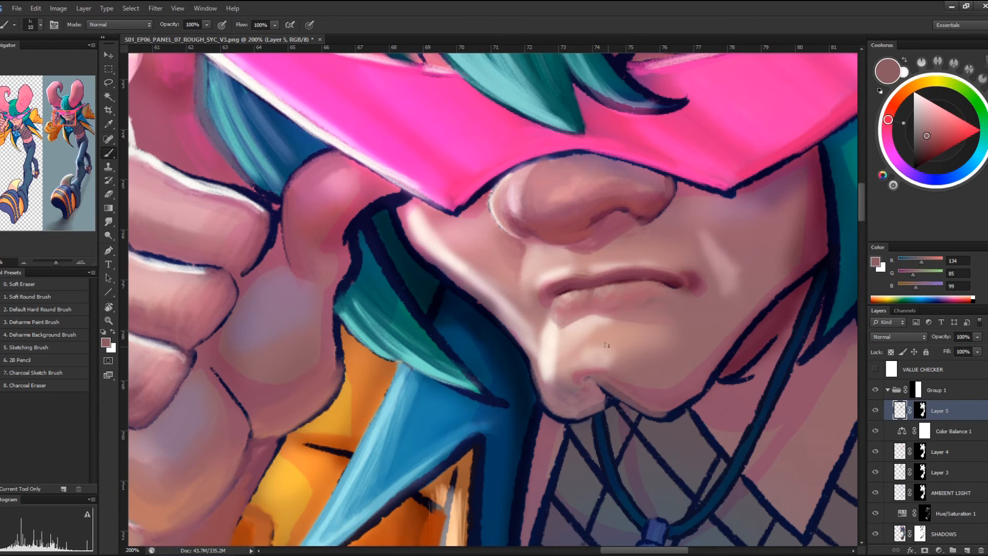
Rework the chin cleft, blending its shadow and highlight with sampled skin and dusty pink tones
{"action": "left_click", "coordinate": [592, 383], "text": "alt"}
{"action": "mouse_move", "coordinate": [597, 374]}
{"action": "left_mouse_down"}
{"action": "mouse_move", "coordinate": [618, 396]}
{"action": "mouse_move", "coordinate": [589, 365]}
{"action": "mouse_move", "coordinate": [590, 375]}
{"action": "mouse_move", "coordinate": [616, 375]}
{"action": "mouse_move", "coordinate": [605, 354]}
{"action": "mouse_move", "coordinate": [598, 376]}
{"action": "mouse_move", "coordinate": [616, 395]}
{"action": "mouse_move", "coordinate": [566, 378]}
{"action": "mouse_move", "coordinate": [569, 363]}
{"action": "mouse_move", "coordinate": [587, 391]}
{"action": "left_mouse_up"}
{"action": "left_click", "coordinate": [611, 360], "text": "alt"}
{"action": "left_click", "coordinate": [599, 357], "text": "alt"}
{"action": "left_click", "coordinate": [568, 373], "text": "alt"}
{"action": "left_click", "coordinate": [575, 363], "text": "alt"}
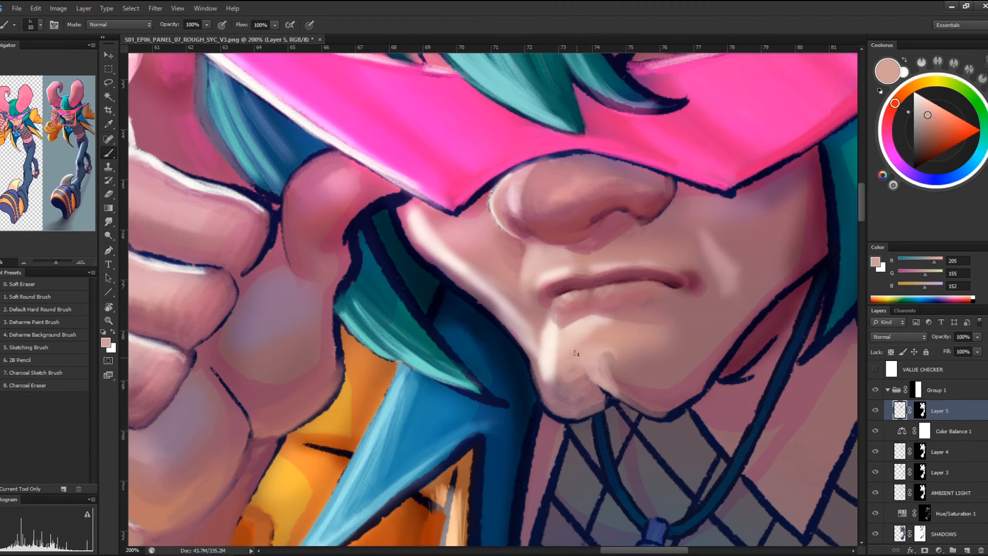
{"action": "left_click", "coordinate": [578, 399], "text": "alt"}
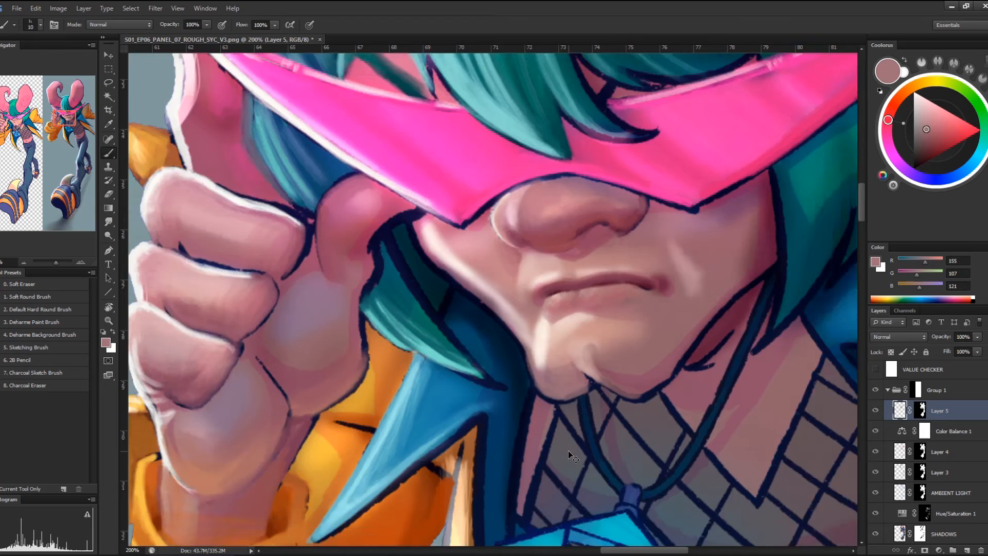
Cover the dark jaw outline on the hand side, from cheek to chin, with sampled collar blue at brush size 8
{"action": "key", "text": "ctrl+minus"}
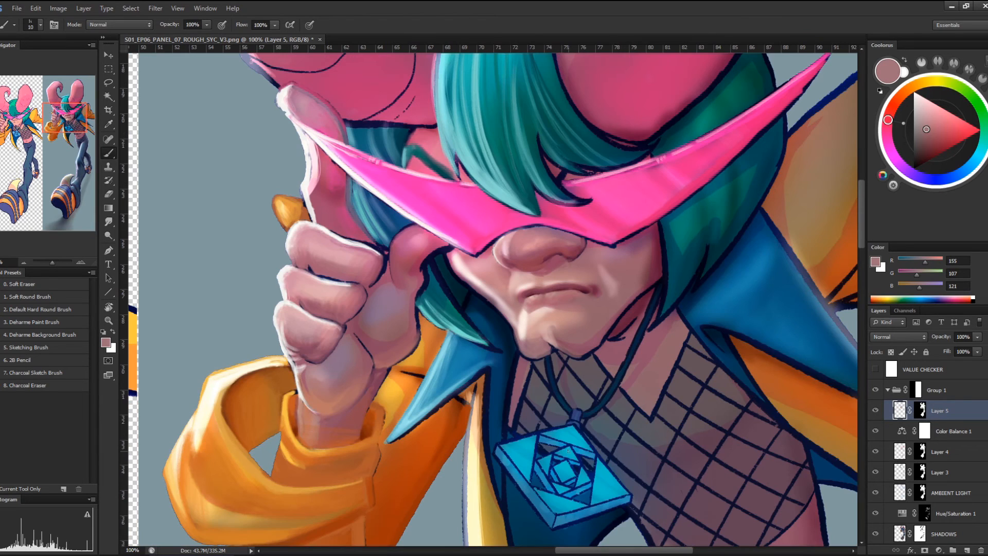
{"action": "left_click_drag", "start_coordinate": [622, 301], "coordinate": [582, 287]}
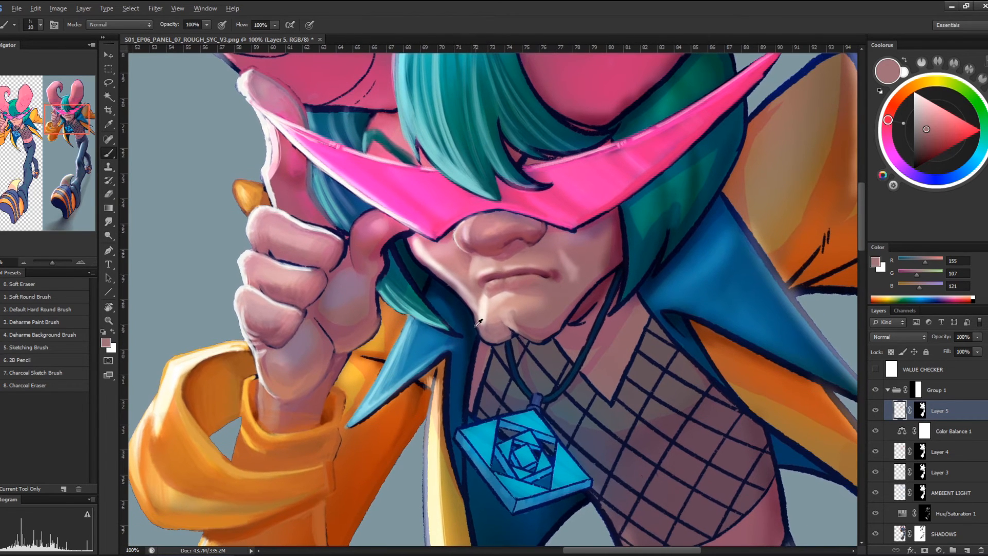
{"action": "left_click", "coordinate": [465, 340], "text": "alt"}
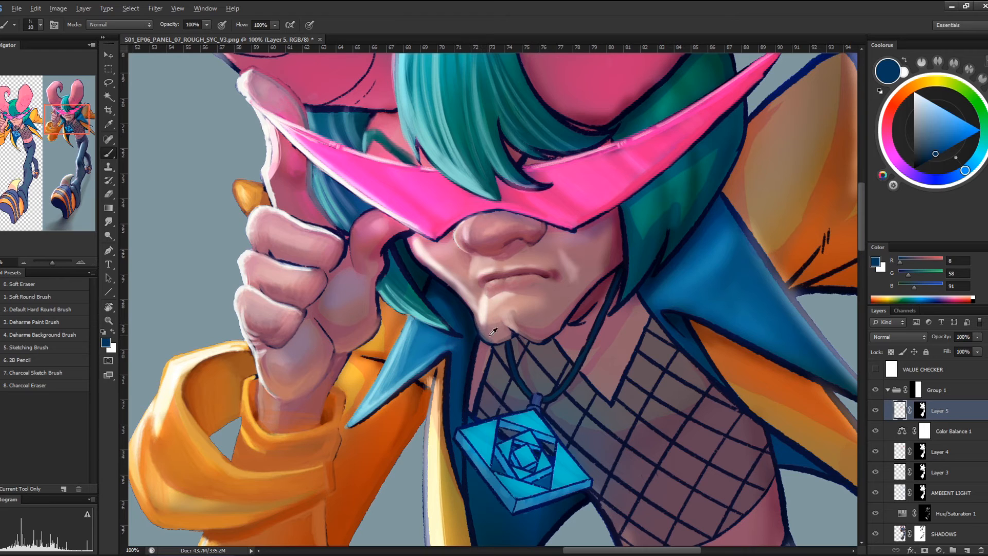
{"action": "left_click", "coordinate": [491, 335], "text": "alt"}
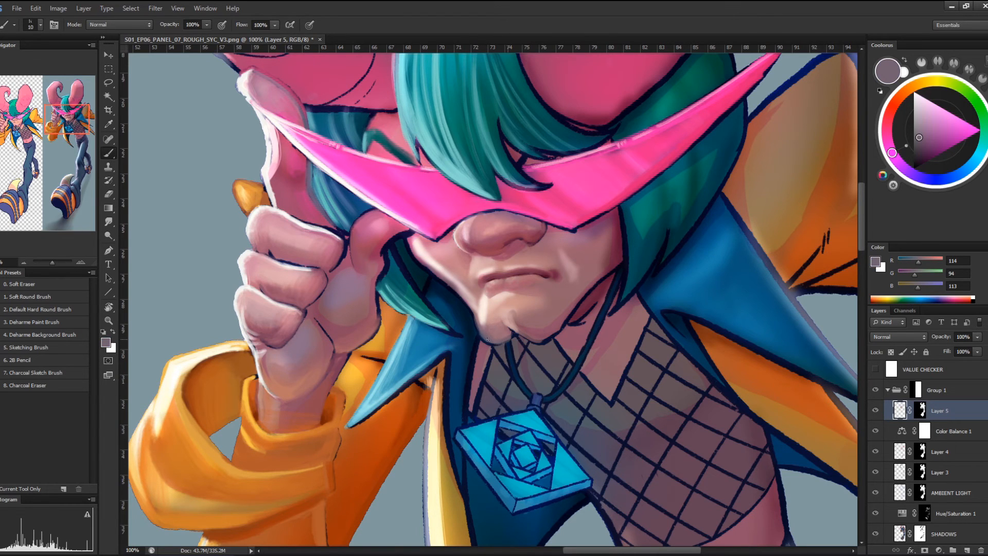
{"action": "left_click_drag", "start_coordinate": [475, 316], "coordinate": [468, 289]}
{"action": "scroll", "coordinate": [488, 284], "scroll_direction": "up", "scroll_amount": 1}
{"action": "left_click", "coordinate": [410, 335], "text": "alt"}
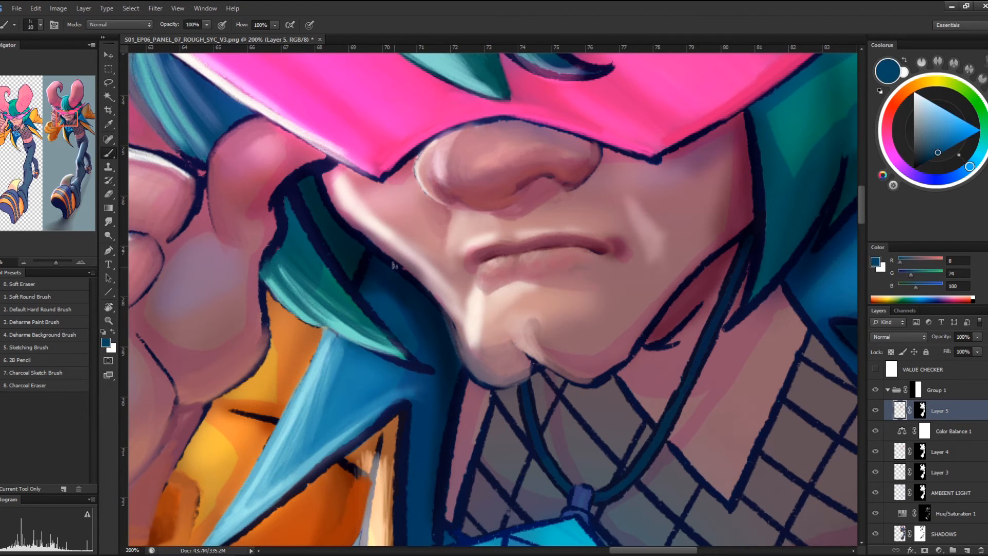
{"action": "key", "text": "bracketleft"}
{"action": "key", "text": "bracketleft"}
{"action": "mouse_move", "coordinate": [348, 225]}
{"action": "left_mouse_down"}
{"action": "mouse_move", "coordinate": [429, 295]}
{"action": "mouse_move", "coordinate": [397, 264]}
{"action": "mouse_move", "coordinate": [455, 325]}
{"action": "mouse_move", "coordinate": [444, 312]}
{"action": "mouse_move", "coordinate": [450, 334]}
{"action": "mouse_move", "coordinate": [441, 311]}
{"action": "mouse_move", "coordinate": [480, 381]}
{"action": "left_mouse_up"}
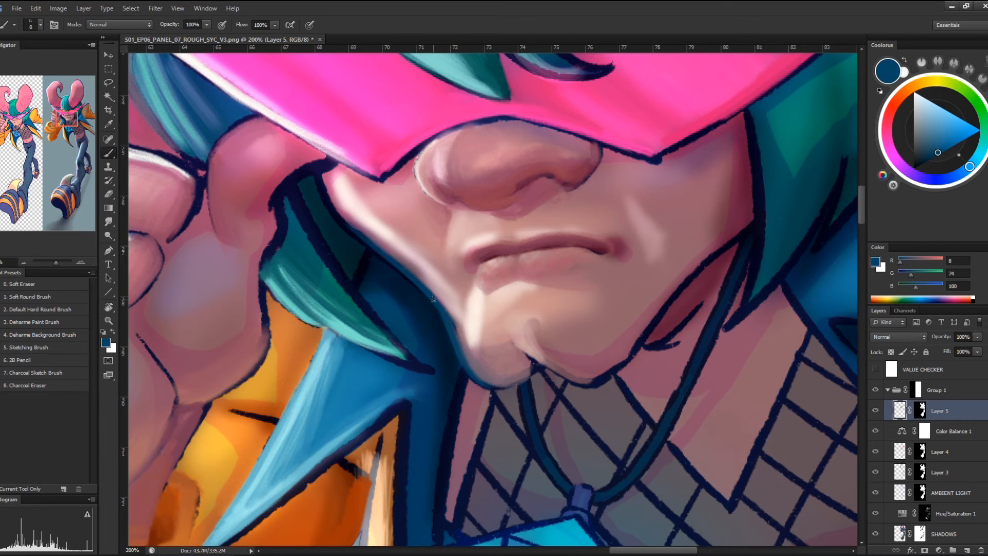
Soften the jaw edge on the hand side, from cheek to chin, with sampled mauves and dusty pinks at brush size 8
{"action": "left_click", "coordinate": [465, 340], "text": "alt"}
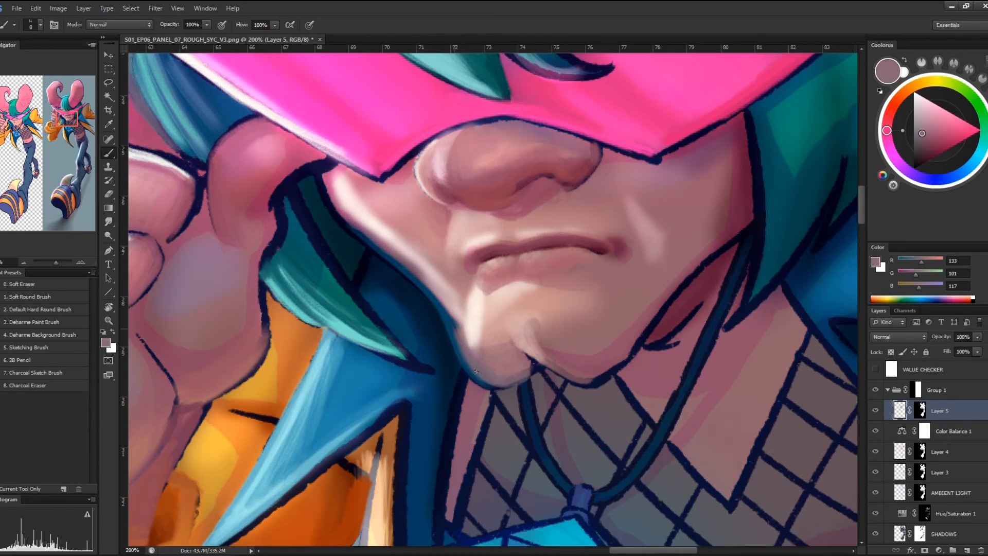
{"action": "left_click", "coordinate": [448, 301], "text": "alt"}
{"action": "left_click", "coordinate": [420, 270], "text": "alt"}
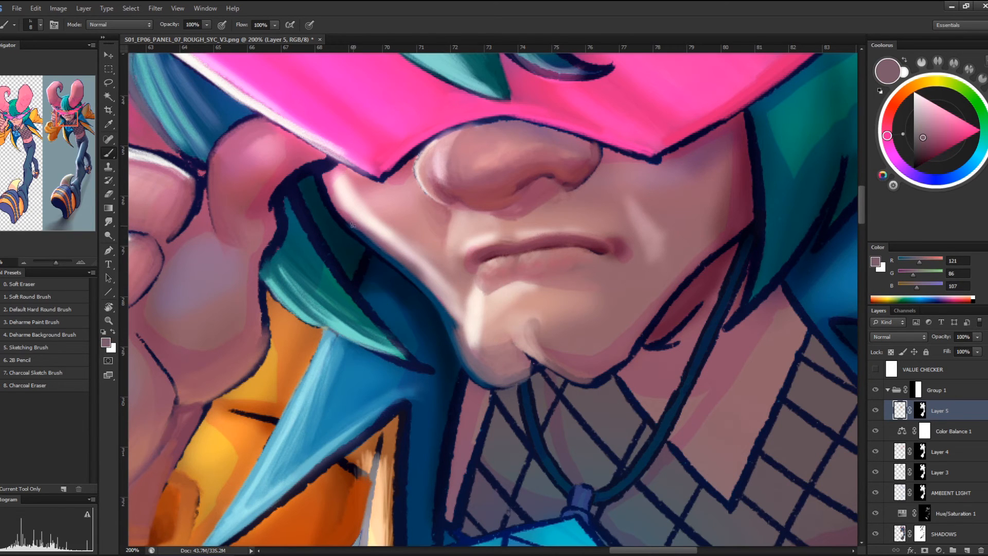
{"action": "left_click", "coordinate": [417, 266], "text": "alt"}
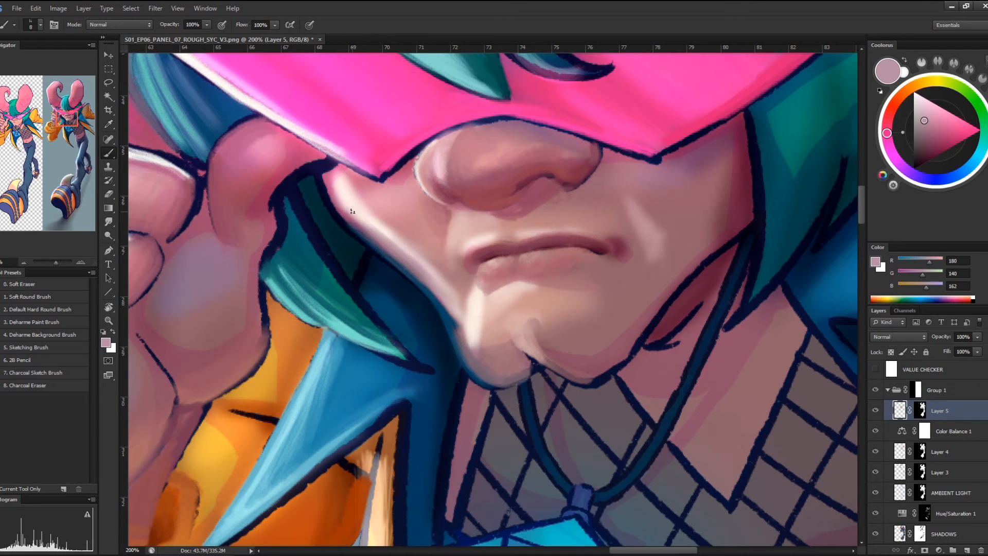
{"action": "mouse_move", "coordinate": [444, 301]}
{"action": "left_mouse_down"}
{"action": "mouse_move", "coordinate": [417, 276]}
{"action": "mouse_move", "coordinate": [478, 376]}
{"action": "left_mouse_up"}
{"action": "key", "text": "ctrl+minus"}
{"action": "key", "text": "ctrl+minus"}
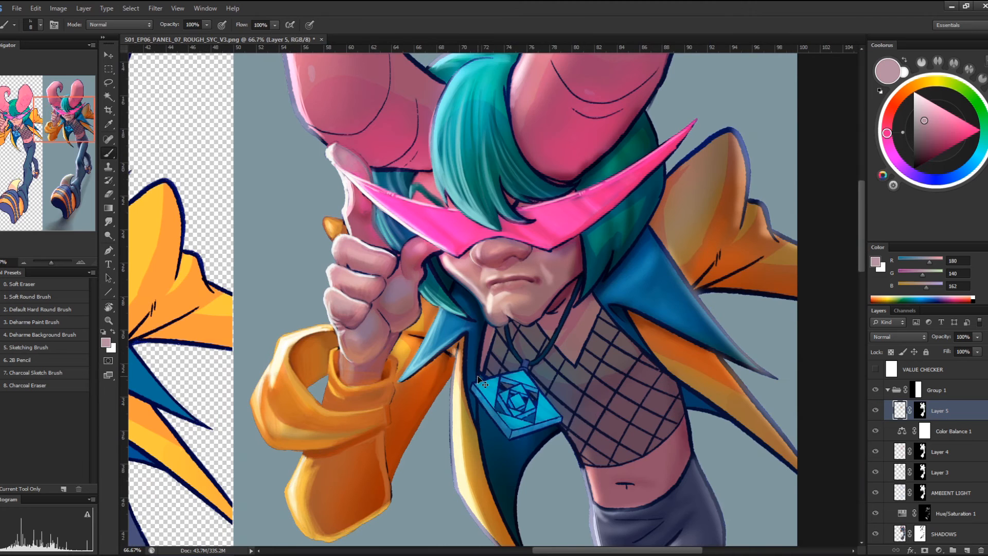
{"action": "key", "text": "ctrl+plus"}
{"action": "key", "text": "ctrl+plus"}
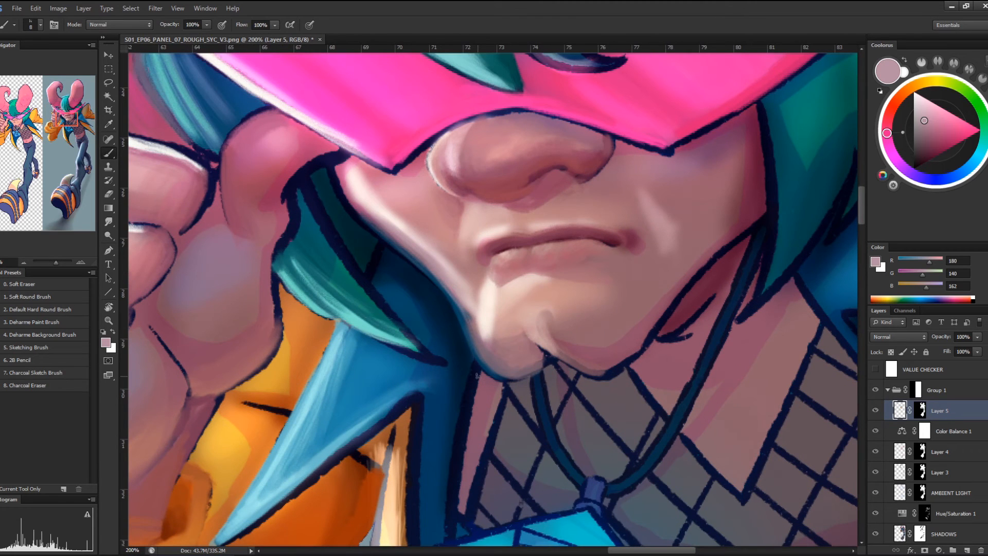
Paint over the dark inner outline of the teal hair lock beside the jaw with sampled navy and teal
{"action": "left_click", "coordinate": [358, 231], "text": "alt"}
{"action": "left_click", "coordinate": [361, 220], "text": "alt"}
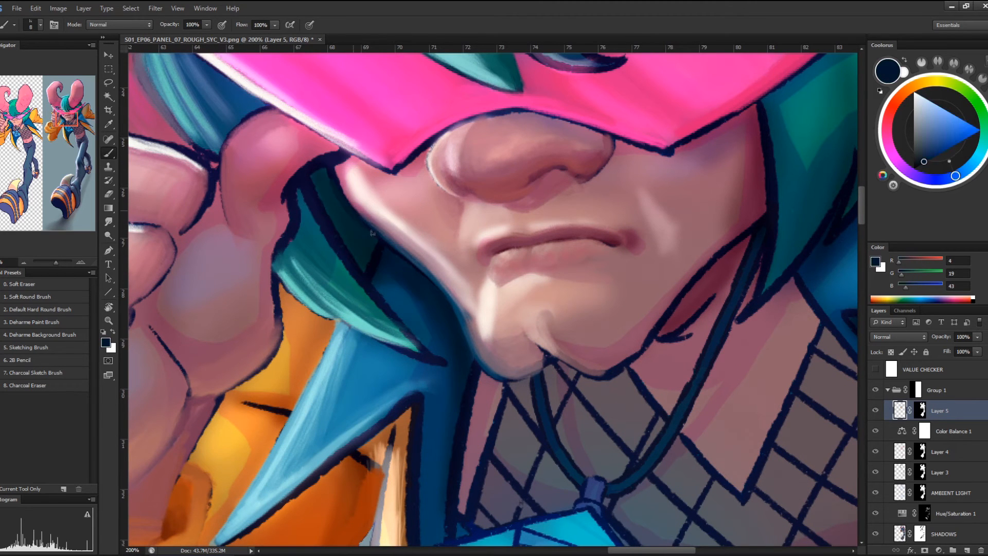
{"action": "left_click", "coordinate": [316, 217], "text": "alt"}
{"action": "left_click", "coordinate": [314, 206], "text": "alt"}
{"action": "mouse_move", "coordinate": [302, 185]}
{"action": "left_mouse_down"}
{"action": "mouse_move", "coordinate": [361, 283]}
{"action": "mouse_move", "coordinate": [407, 327]}
{"action": "left_mouse_up"}
{"action": "left_click_drag", "start_coordinate": [368, 293], "coordinate": [409, 336]}
{"action": "left_click_drag", "start_coordinate": [347, 264], "coordinate": [412, 343]}
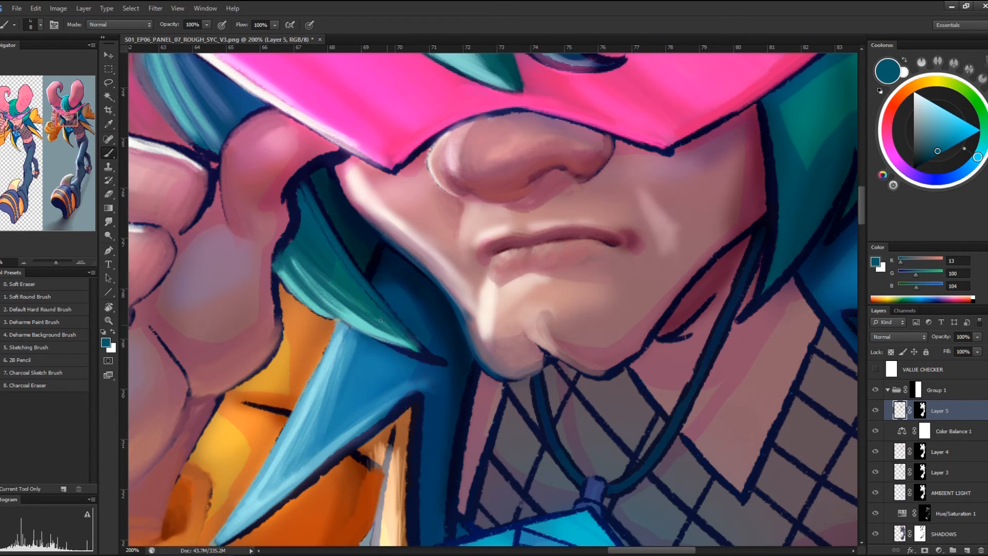
Carry sampled teal down the hair lock to its pointed tip, covering the remaining dark outline over the collar
{"action": "left_click", "coordinate": [354, 285], "text": "alt"}
{"action": "left_click_drag", "start_coordinate": [315, 211], "coordinate": [402, 329]}
{"action": "left_click_drag", "start_coordinate": [332, 247], "coordinate": [422, 352]}
{"action": "mouse_move", "coordinate": [382, 327]}
{"action": "left_mouse_down"}
{"action": "mouse_move", "coordinate": [429, 357]}
{"action": "mouse_move", "coordinate": [365, 327]}
{"action": "mouse_move", "coordinate": [411, 349]}
{"action": "mouse_move", "coordinate": [320, 289]}
{"action": "mouse_move", "coordinate": [446, 363]}
{"action": "left_mouse_up"}
Add thin light teal strand highlights along the hair lock and the shadowed hair behind it
{"action": "left_click", "coordinate": [350, 308], "text": "alt"}
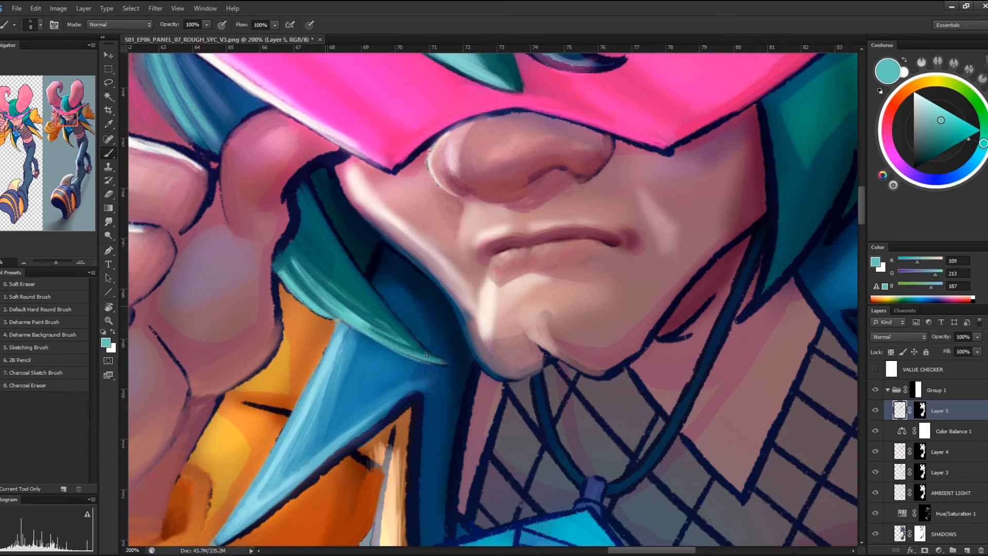
{"action": "left_click_drag", "start_coordinate": [291, 250], "coordinate": [406, 340]}
{"action": "mouse_move", "coordinate": [297, 209]}
{"action": "left_mouse_down"}
{"action": "mouse_move", "coordinate": [349, 281]}
{"action": "mouse_move", "coordinate": [394, 319]}
{"action": "left_mouse_up"}
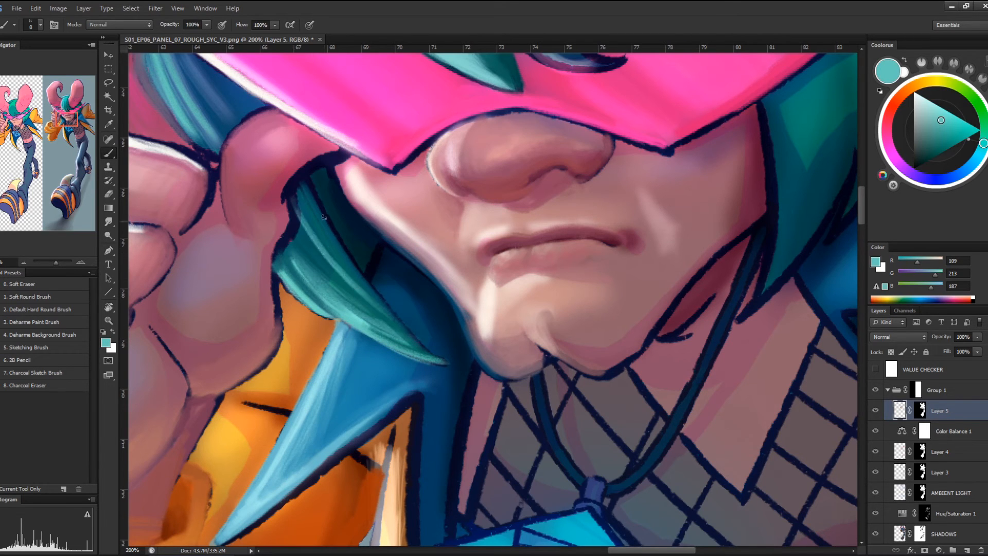
{"action": "mouse_move", "coordinate": [309, 175]}
{"action": "left_mouse_down"}
{"action": "mouse_move", "coordinate": [375, 288]}
{"action": "mouse_move", "coordinate": [360, 244]}
{"action": "left_mouse_up"}
{"action": "left_click_drag", "start_coordinate": [330, 190], "coordinate": [406, 278]}
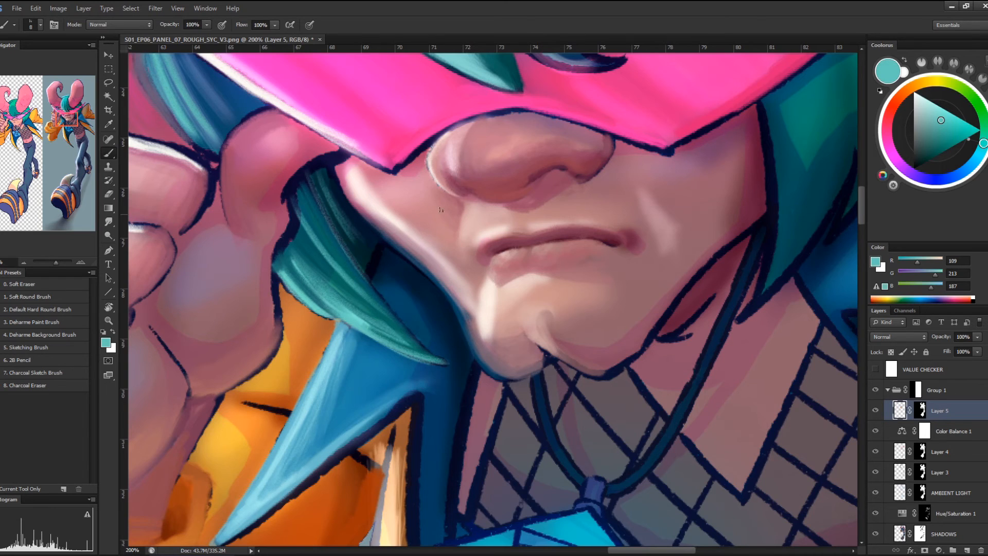
Replace the dark outline between the thumb and the hair with sampled skin tones and dark magenta
{"action": "left_click_drag", "start_coordinate": [471, 154], "coordinate": [699, 209]}
{"action": "key", "text": "ctrl+r"}
{"action": "left_click", "coordinate": [523, 229], "text": "alt"}
{"action": "mouse_move", "coordinate": [522, 229]}
{"action": "left_mouse_down"}
{"action": "mouse_move", "coordinate": [524, 252]}
{"action": "mouse_move", "coordinate": [578, 219]}
{"action": "mouse_move", "coordinate": [559, 228]}
{"action": "mouse_move", "coordinate": [549, 228]}
{"action": "mouse_move", "coordinate": [566, 217]}
{"action": "mouse_move", "coordinate": [549, 221]}
{"action": "mouse_move", "coordinate": [524, 250]}
{"action": "mouse_move", "coordinate": [568, 213]}
{"action": "left_mouse_up"}
{"action": "left_click", "coordinate": [548, 221], "text": "alt"}
{"action": "mouse_move", "coordinate": [520, 258]}
{"action": "left_mouse_down"}
{"action": "mouse_move", "coordinate": [508, 316]}
{"action": "mouse_move", "coordinate": [511, 371]}
{"action": "mouse_move", "coordinate": [514, 362]}
{"action": "mouse_move", "coordinate": [537, 362]}
{"action": "mouse_move", "coordinate": [517, 298]}
{"action": "mouse_move", "coordinate": [506, 304]}
{"action": "mouse_move", "coordinate": [519, 289]}
{"action": "mouse_move", "coordinate": [506, 319]}
{"action": "mouse_move", "coordinate": [513, 284]}
{"action": "left_mouse_up"}
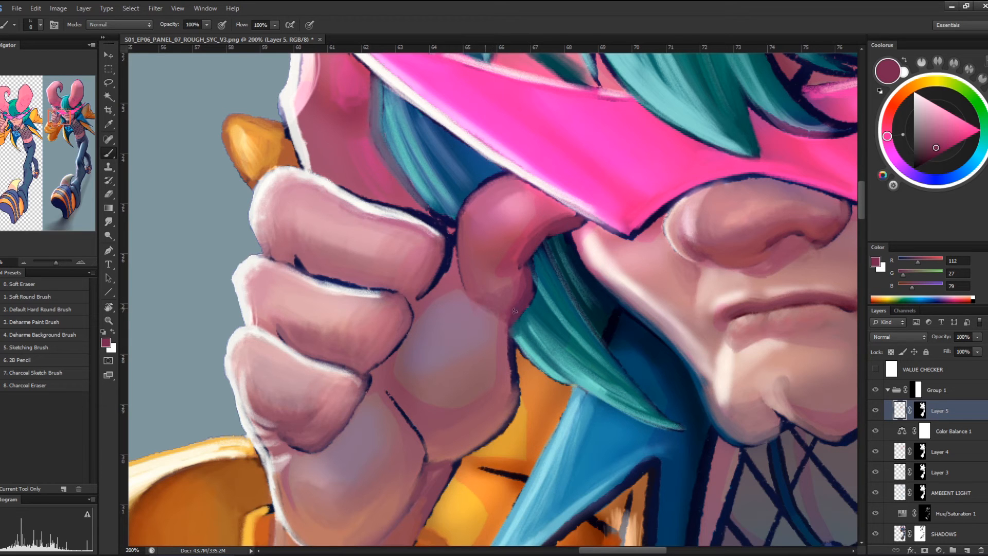
Refine the highlight and shadow on the hand side of the chin with sampled dusty and pale pinks
{"action": "key", "text": "ctrl+minus"}
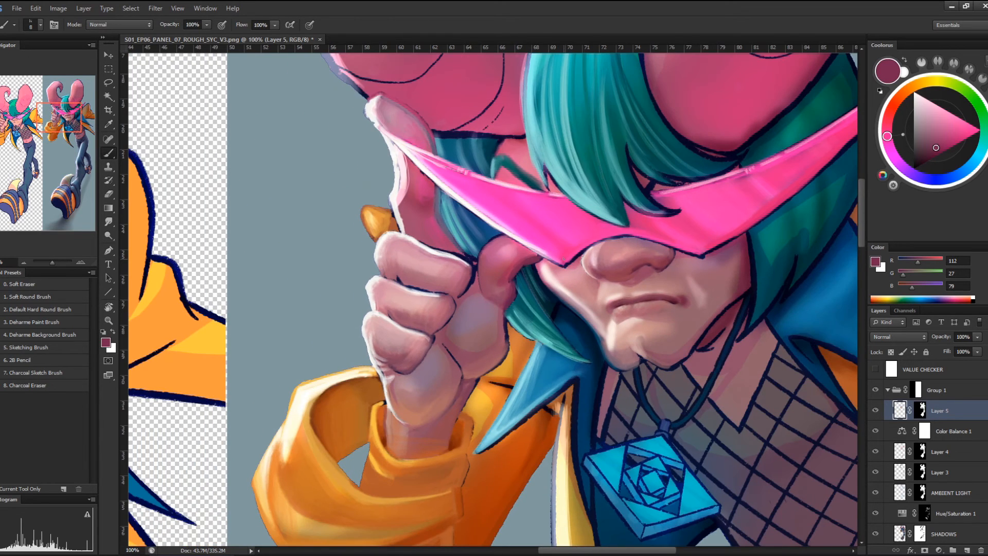
{"action": "left_click_drag", "start_coordinate": [772, 275], "coordinate": [592, 210]}
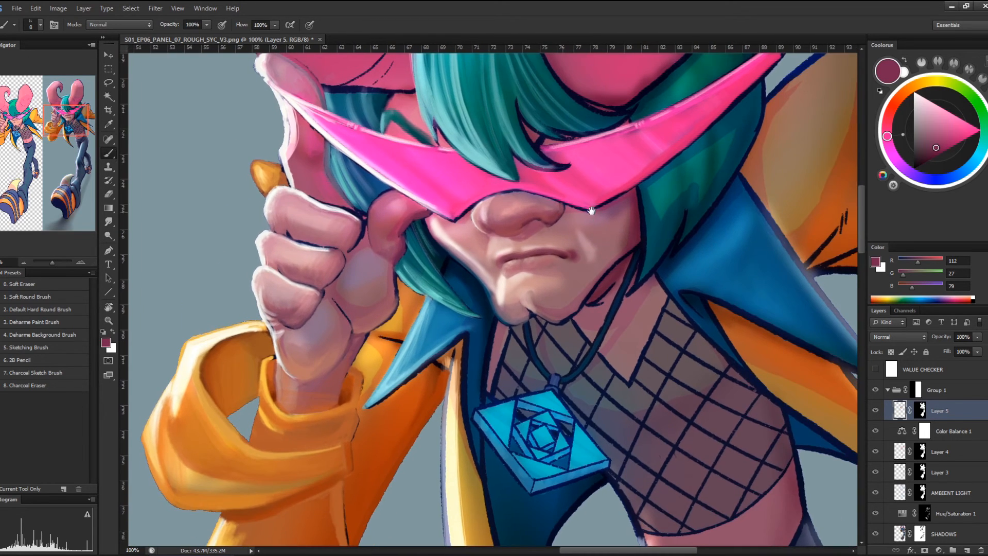
{"action": "left_click", "coordinate": [485, 250], "text": "alt"}
{"action": "left_click", "coordinate": [481, 246], "text": "alt"}
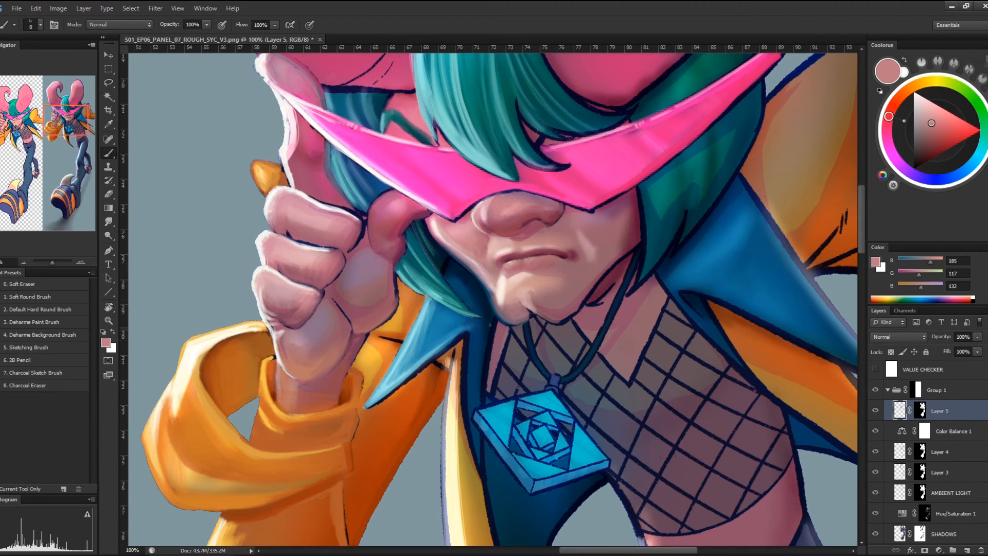
{"action": "left_click_drag", "start_coordinate": [502, 302], "coordinate": [507, 278]}
{"action": "left_click", "coordinate": [499, 304], "text": "alt"}
{"action": "left_click_drag", "start_coordinate": [498, 310], "coordinate": [509, 289]}
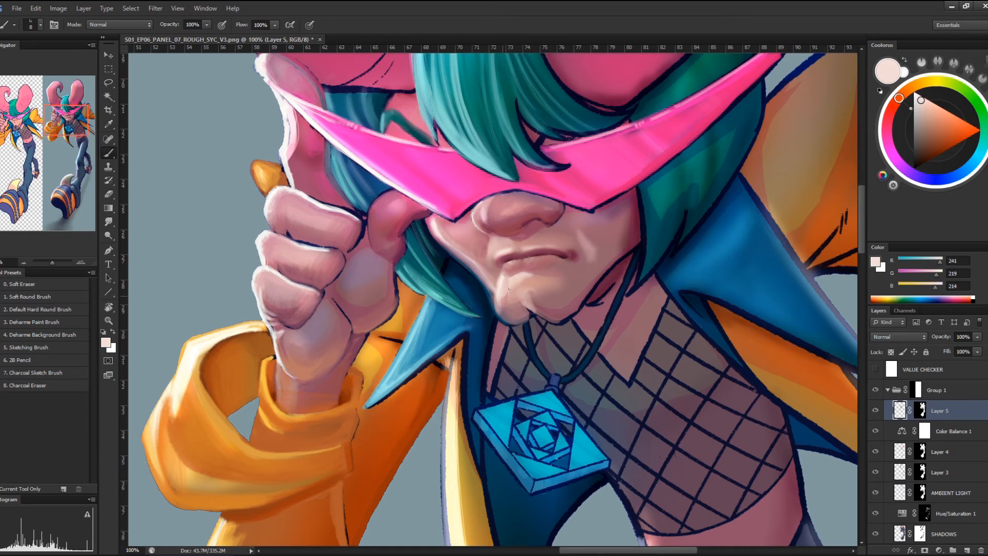
{"action": "left_click", "coordinate": [510, 270], "text": "alt"}
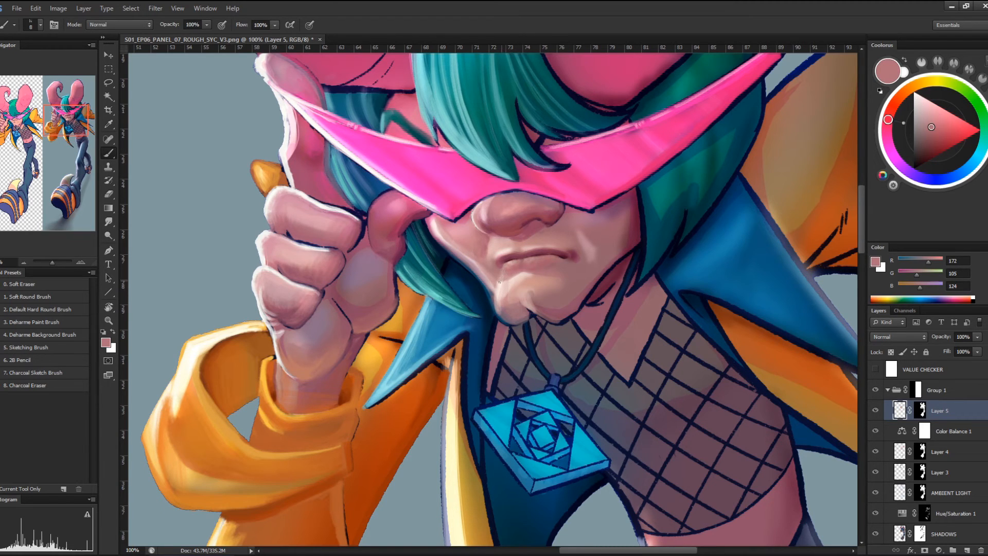
{"action": "left_click", "coordinate": [511, 278], "text": "alt"}
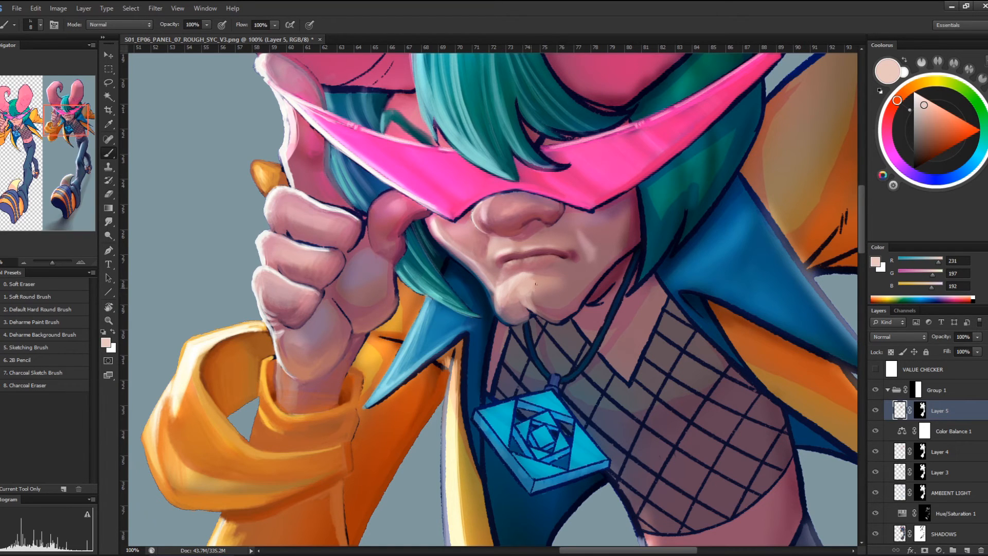
Add a pale pink highlight beside the chin cleft and blend the cleft with sampled dusty pinks
{"action": "left_click_drag", "start_coordinate": [538, 283], "coordinate": [544, 292]}
{"action": "left_click", "coordinate": [521, 301], "text": "alt"}
{"action": "left_click", "coordinate": [511, 293], "text": "alt"}
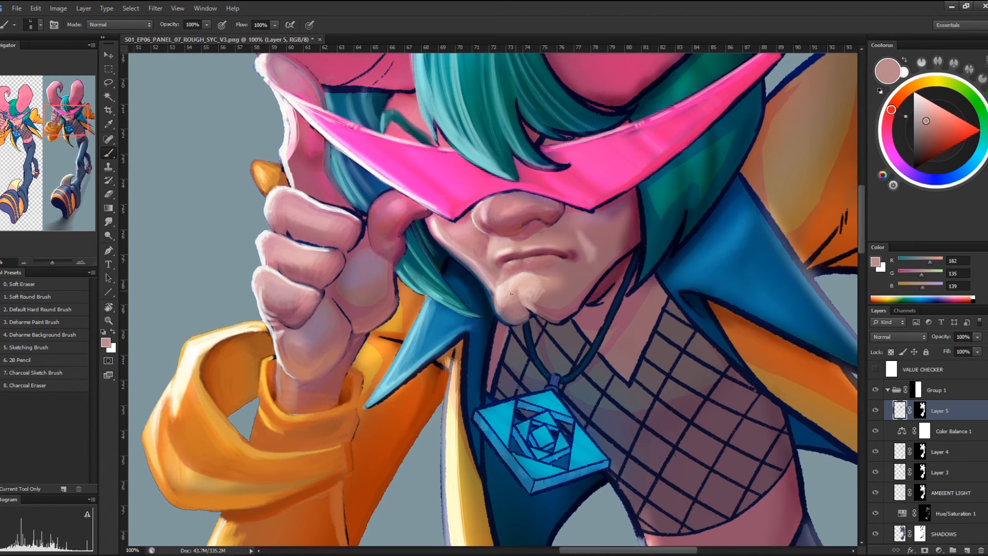
{"action": "left_click", "coordinate": [528, 301], "text": "alt"}
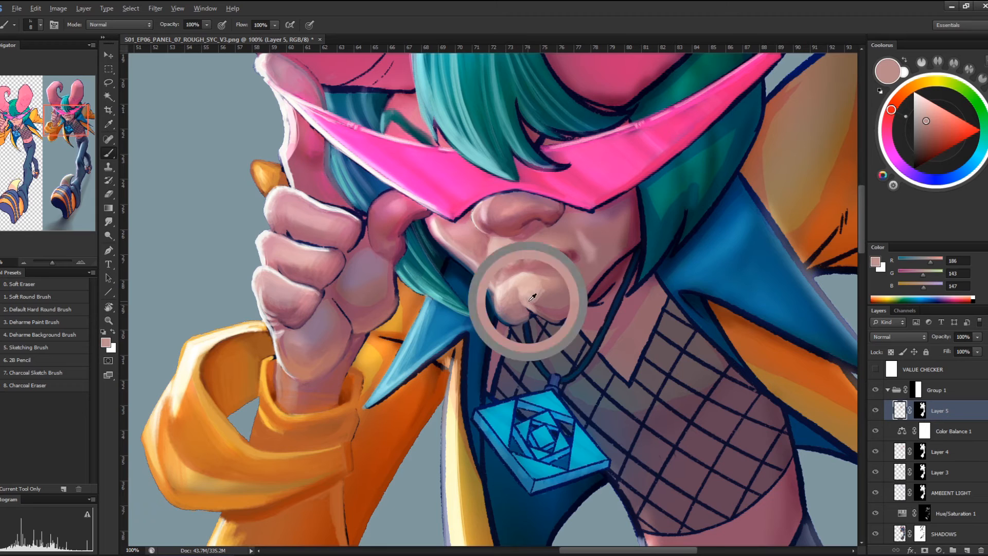
{"action": "left_click_drag", "start_coordinate": [546, 294], "coordinate": [533, 302]}
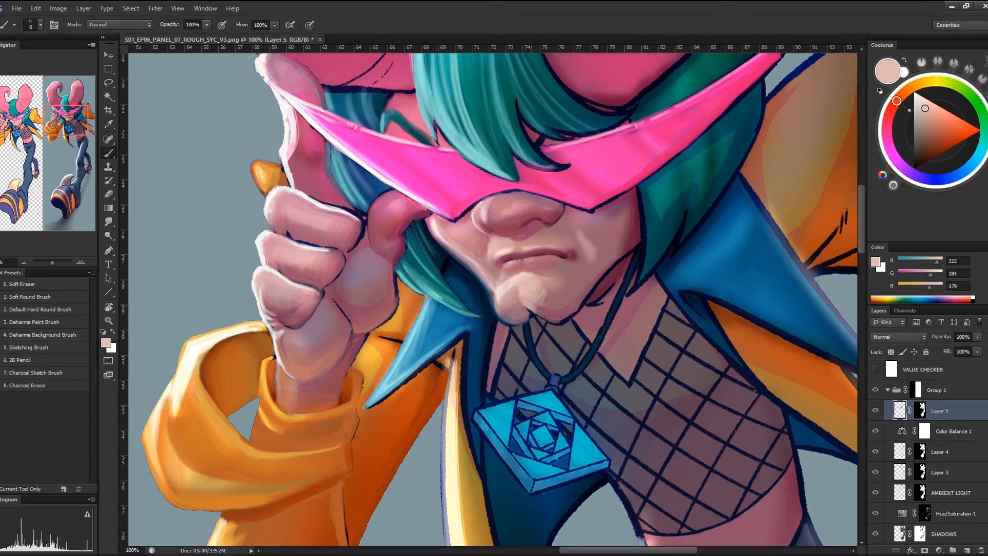
{"action": "left_click", "coordinate": [518, 301], "text": "alt"}
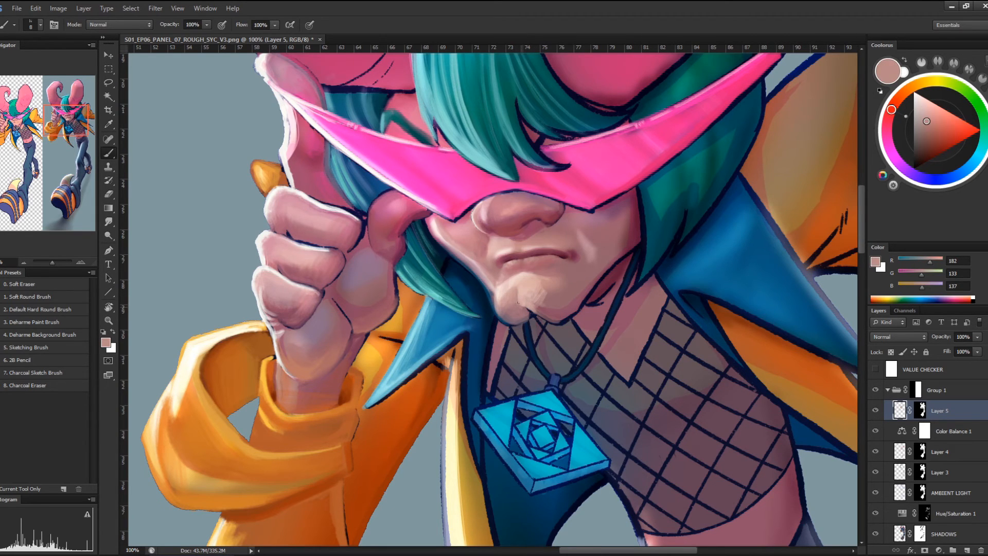
{"action": "left_click", "coordinate": [518, 297], "text": "alt"}
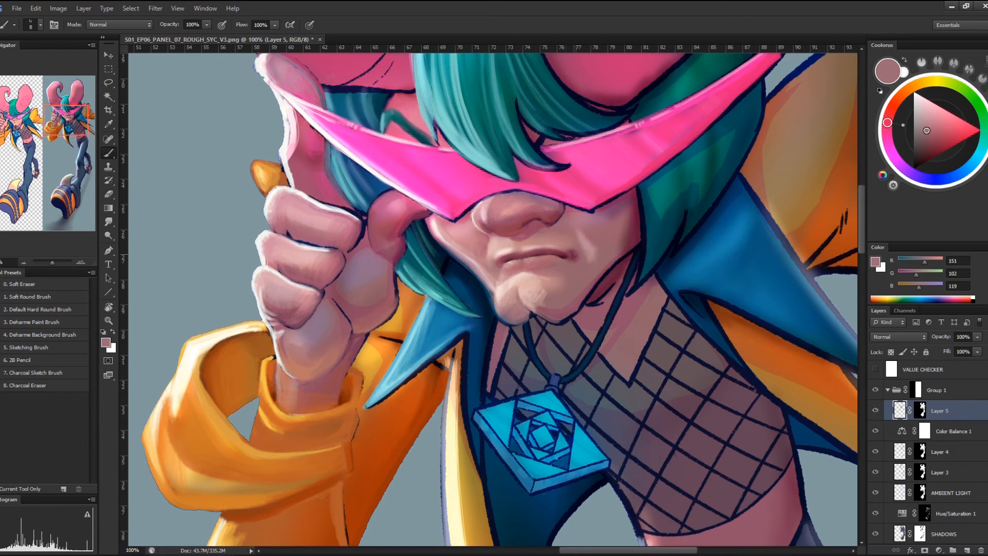
Smooth the chin lobe away from the hand with sampled skin and mauve tones, enlarging the brush to size 15
{"action": "left_click", "coordinate": [547, 286], "text": "alt"}
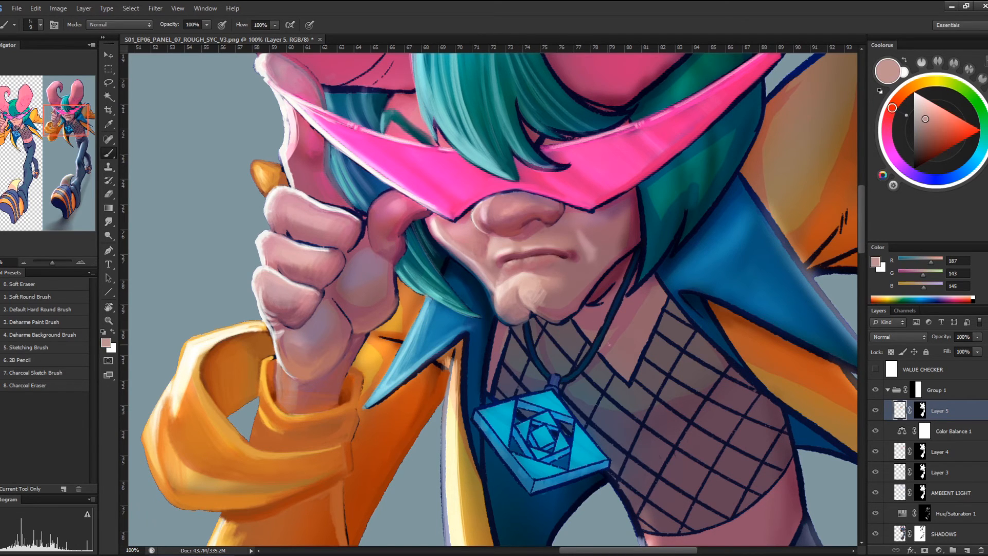
{"action": "left_click", "coordinate": [558, 304], "text": "alt"}
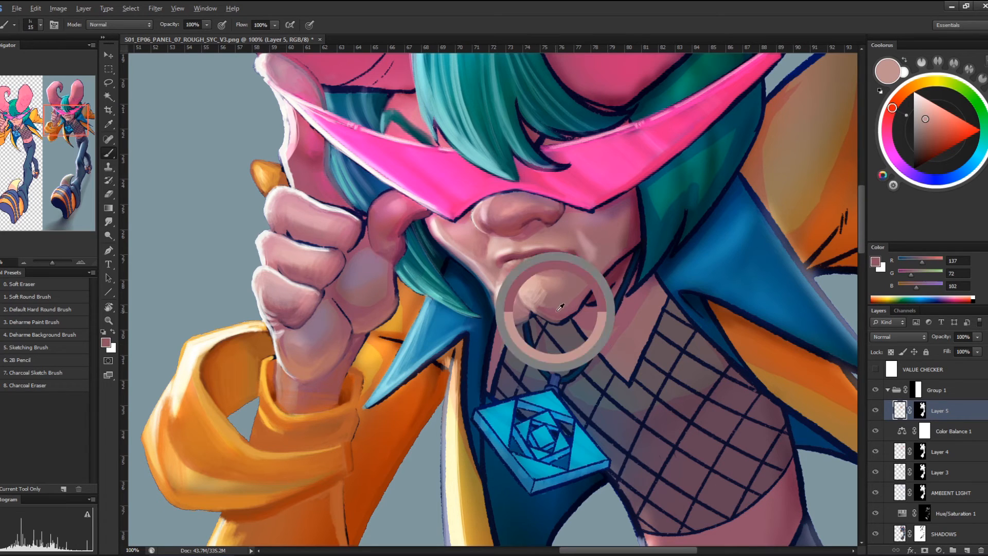
{"action": "left_click", "coordinate": [532, 300], "text": "alt"}
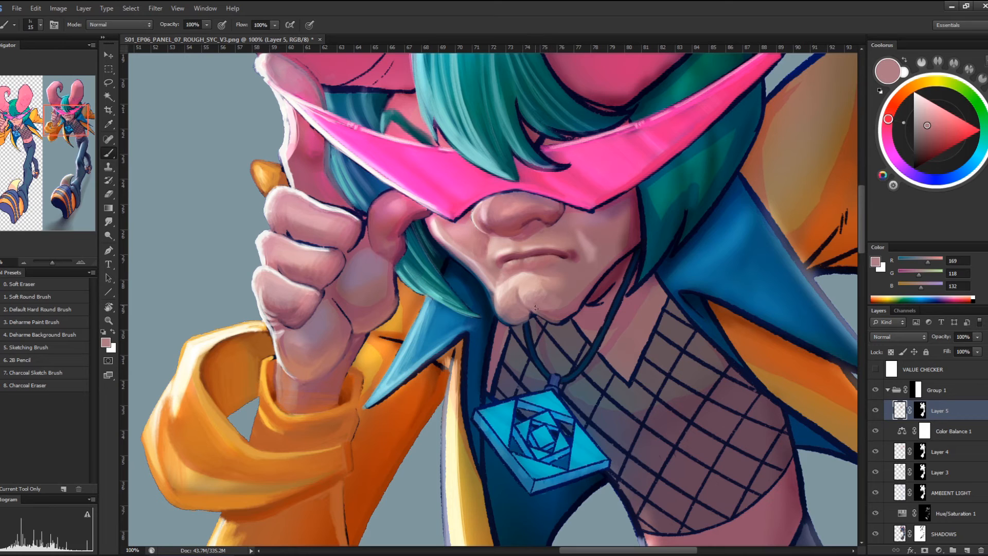
{"action": "left_click", "coordinate": [556, 302], "text": "alt"}
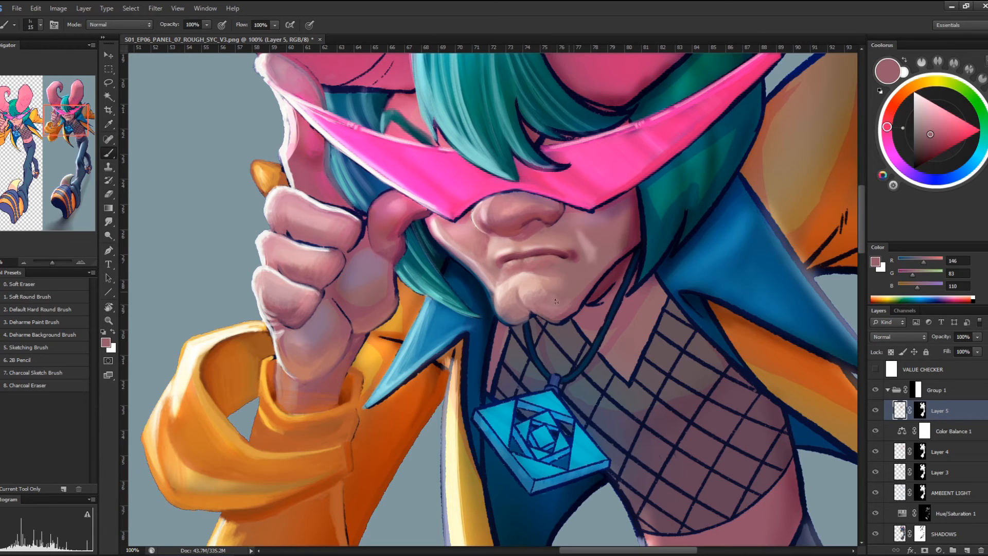
{"action": "left_click", "coordinate": [547, 289], "text": "alt"}
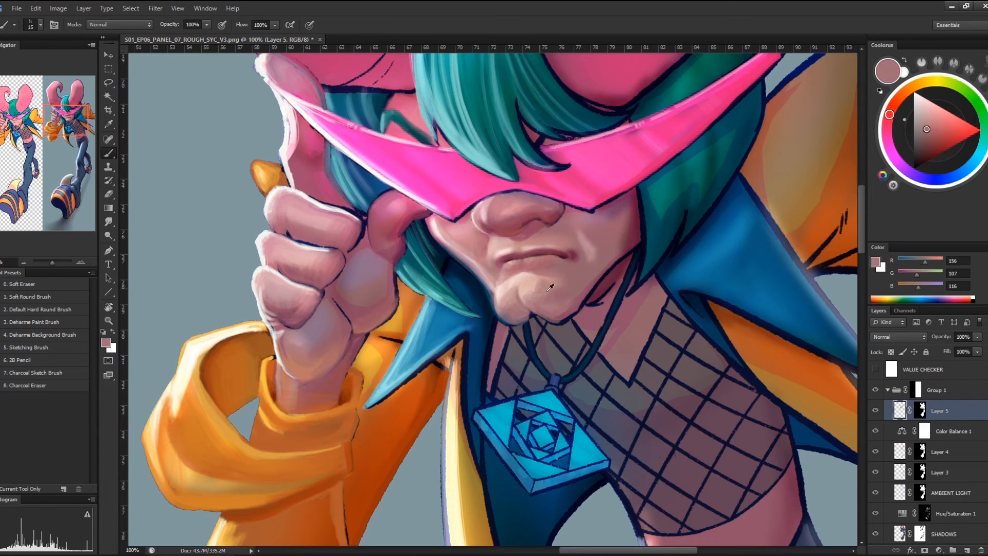
{"action": "left_click", "coordinate": [541, 283], "text": "alt"}
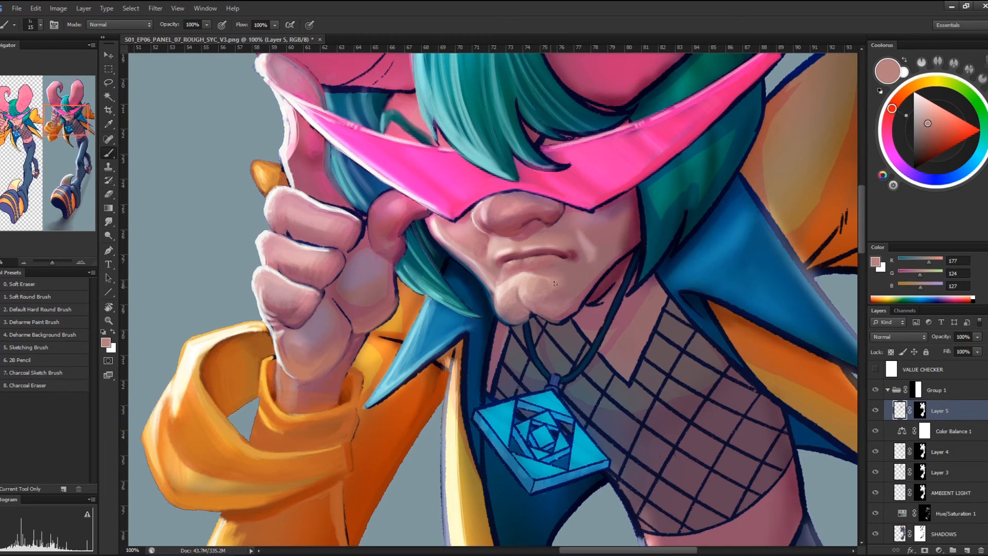
Deepen the chin cleft's shadow and soften its edges with sampled mauve and light dusty pink
{"action": "left_click", "coordinate": [547, 278], "text": "alt"}
{"action": "left_click", "coordinate": [521, 290], "text": "alt"}
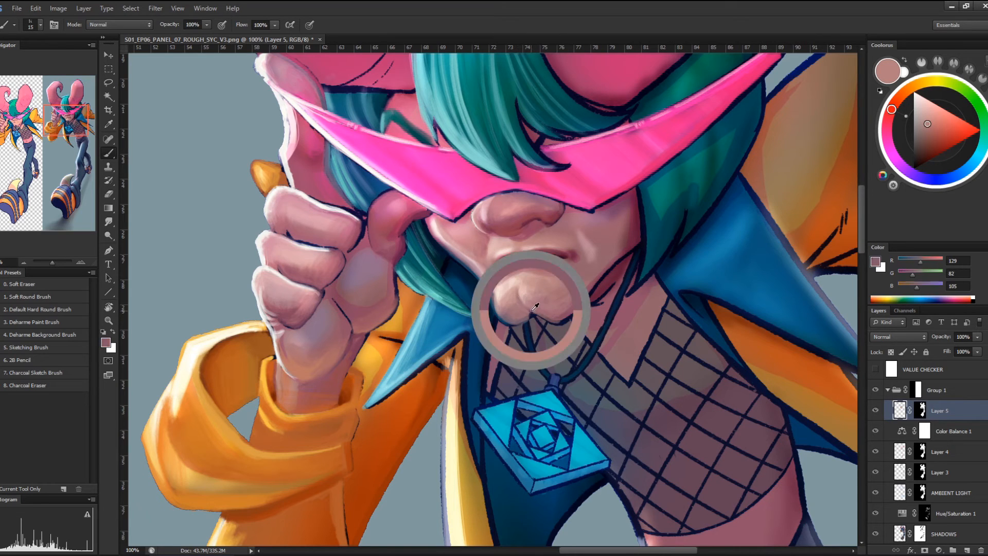
{"action": "left_click", "coordinate": [519, 291], "text": "alt"}
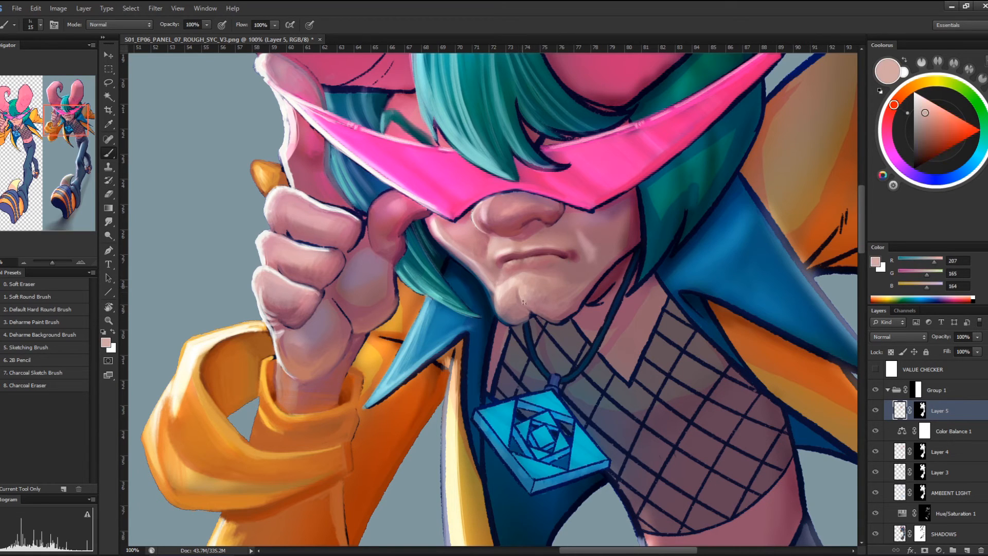
{"action": "left_click", "coordinate": [521, 305], "text": "alt"}
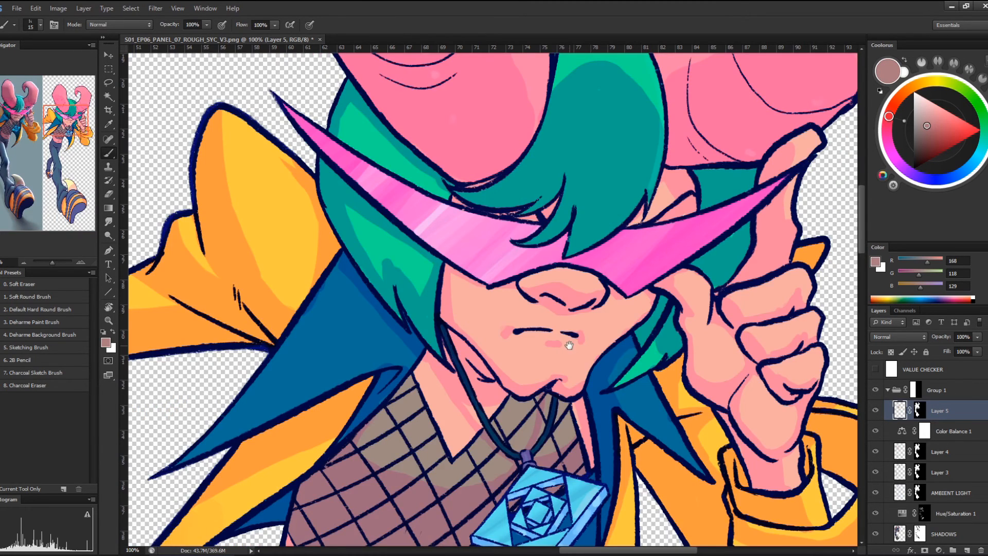
Flip the canvas horizontally and rework the chin highlights around the cleft with sampled pale and dusty pinks
{"action": "left_click_drag", "start_coordinate": [570, 346], "coordinate": [486, 295]}
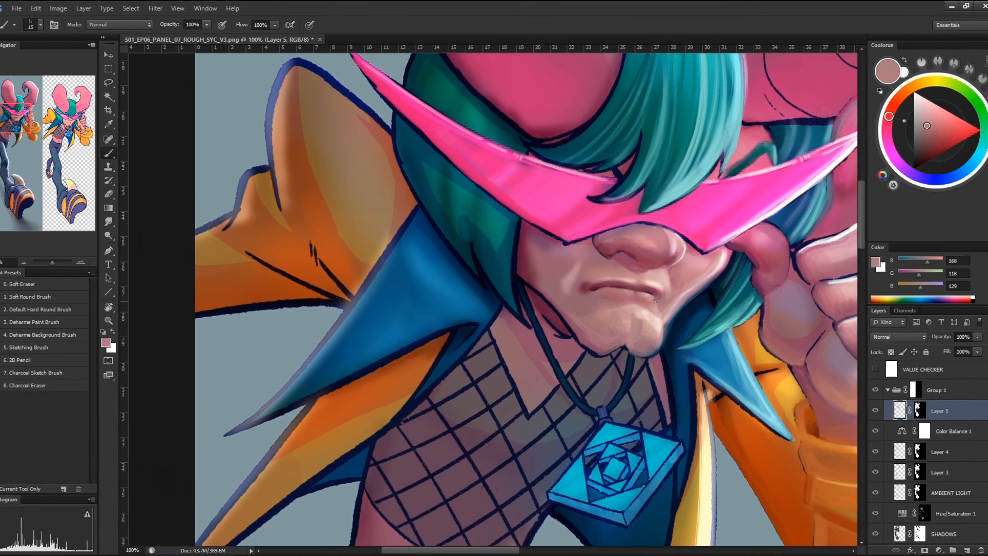
{"action": "left_click", "coordinate": [648, 314], "text": "alt"}
{"action": "left_click_drag", "start_coordinate": [626, 336], "coordinate": [617, 312]}
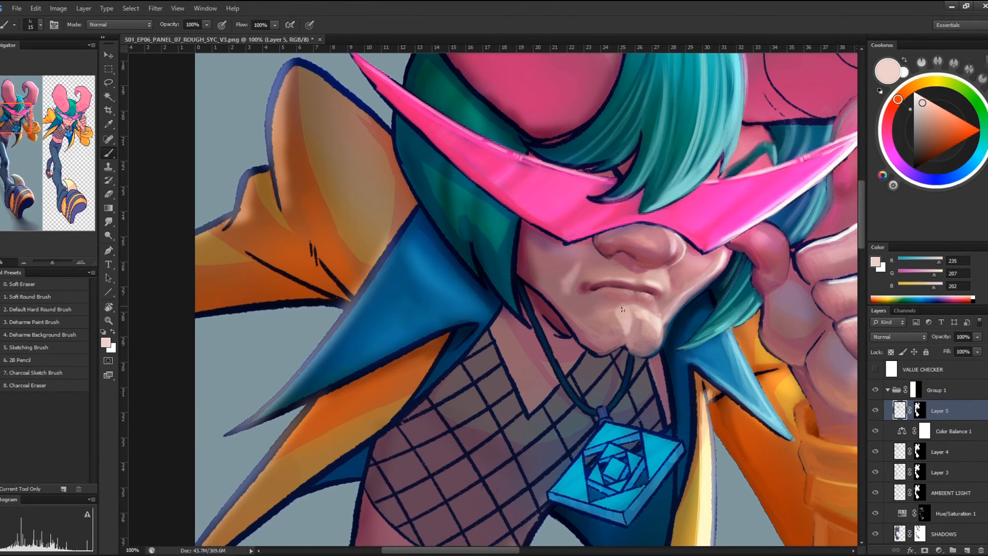
{"action": "left_click", "coordinate": [628, 335], "text": "alt"}
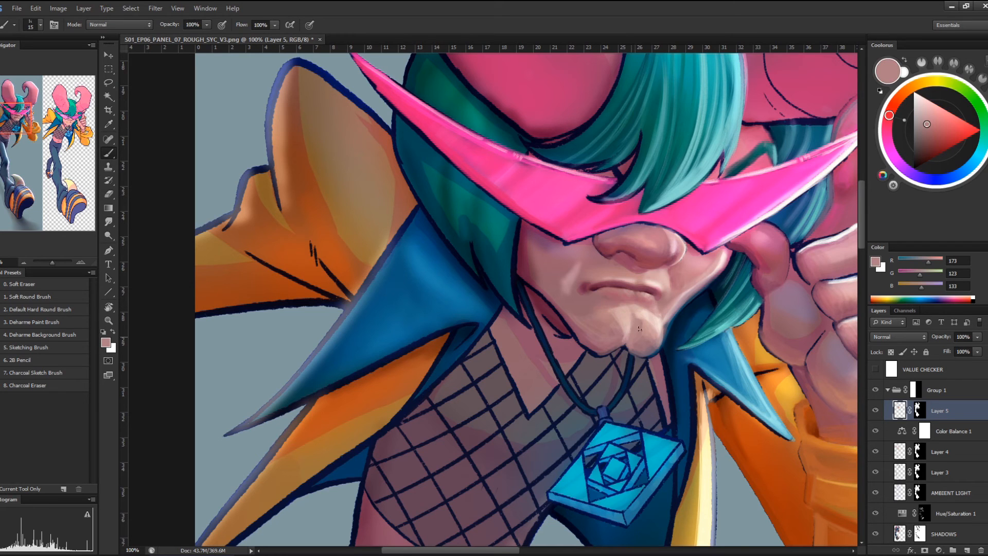
{"action": "mouse_move", "coordinate": [636, 315]}
{"action": "left_mouse_down"}
{"action": "mouse_move", "coordinate": [652, 325]}
{"action": "mouse_move", "coordinate": [655, 346]}
{"action": "left_mouse_up"}
{"action": "left_click", "coordinate": [597, 280], "text": "alt"}
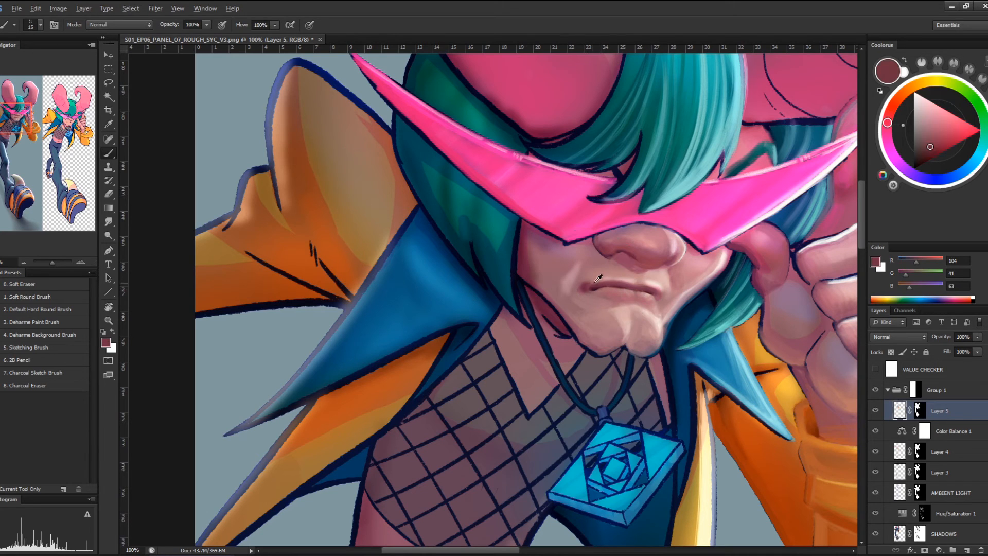
Soften the crease beside the mouth corner and blend the surrounding cheek with sampled dusty pinks
{"action": "left_click", "coordinate": [592, 280], "text": "alt"}
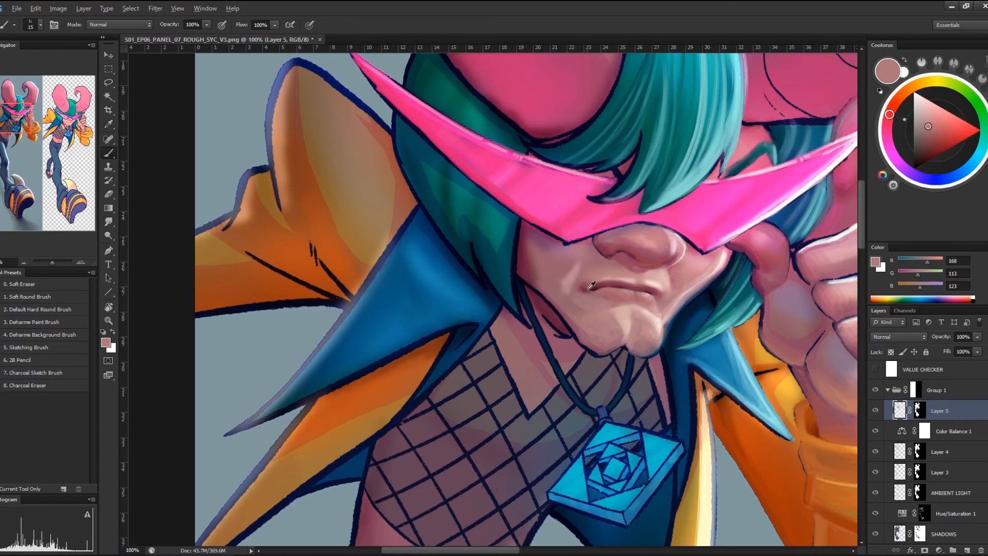
{"action": "left_click", "coordinate": [587, 290], "text": "alt"}
{"action": "left_click", "coordinate": [591, 276], "text": "alt"}
{"action": "left_click", "coordinate": [620, 277], "text": "alt"}
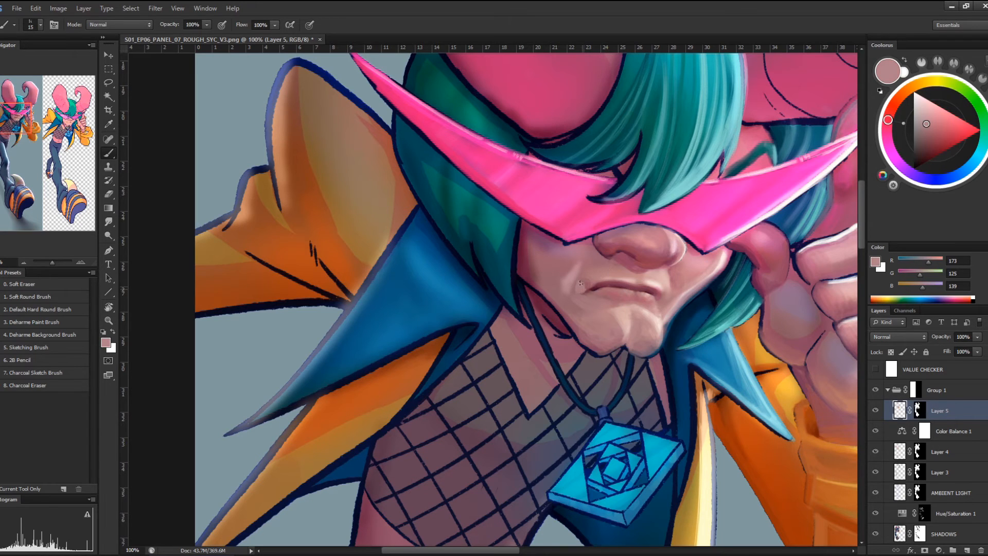
{"action": "left_click", "coordinate": [581, 266], "text": "alt"}
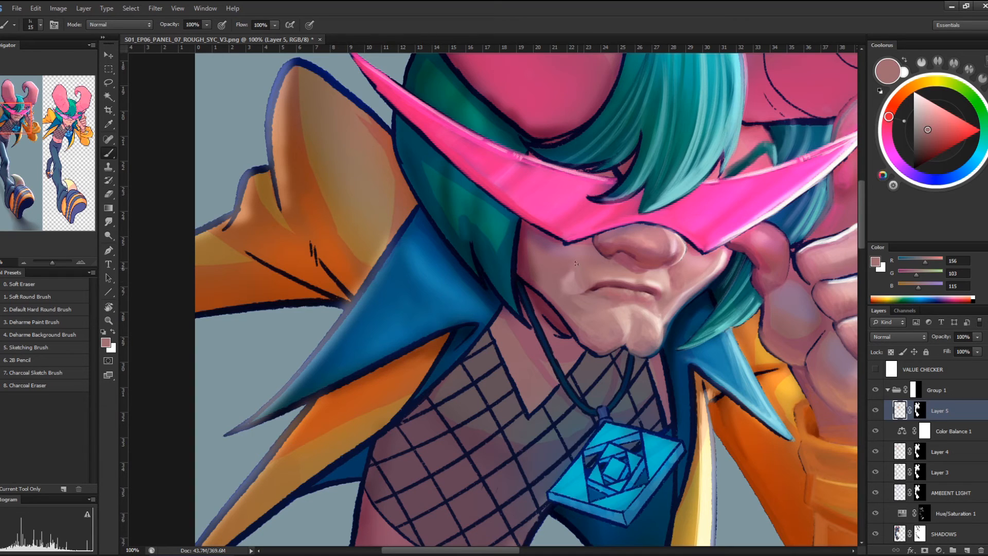
{"action": "left_click", "coordinate": [582, 276], "text": "alt"}
{"action": "left_click", "coordinate": [579, 287], "text": "alt"}
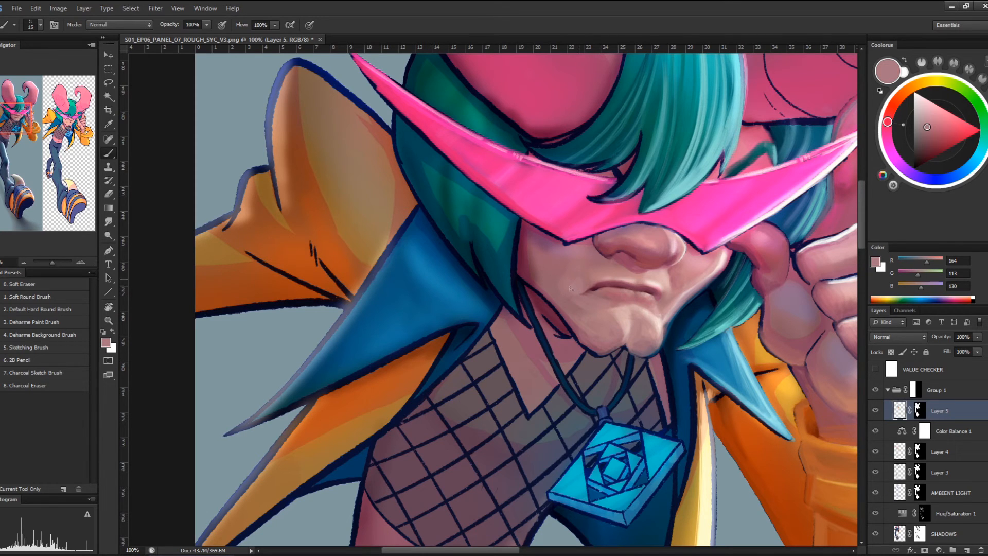
Shade the lower cheek and repaint the jawline's edge with sampled mauve and deep plum tones
{"action": "left_click", "coordinate": [590, 304], "text": "alt"}
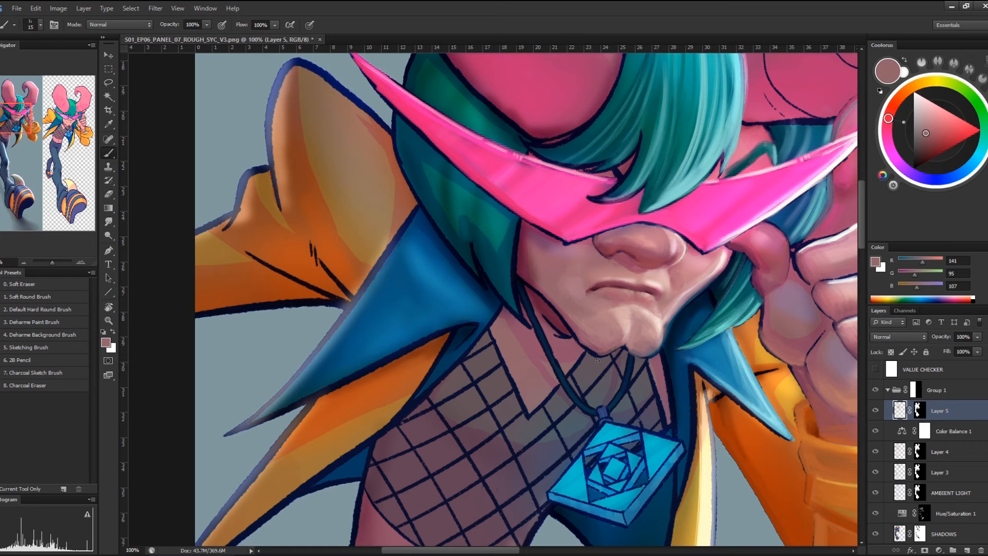
{"action": "left_click", "coordinate": [568, 320], "text": "alt"}
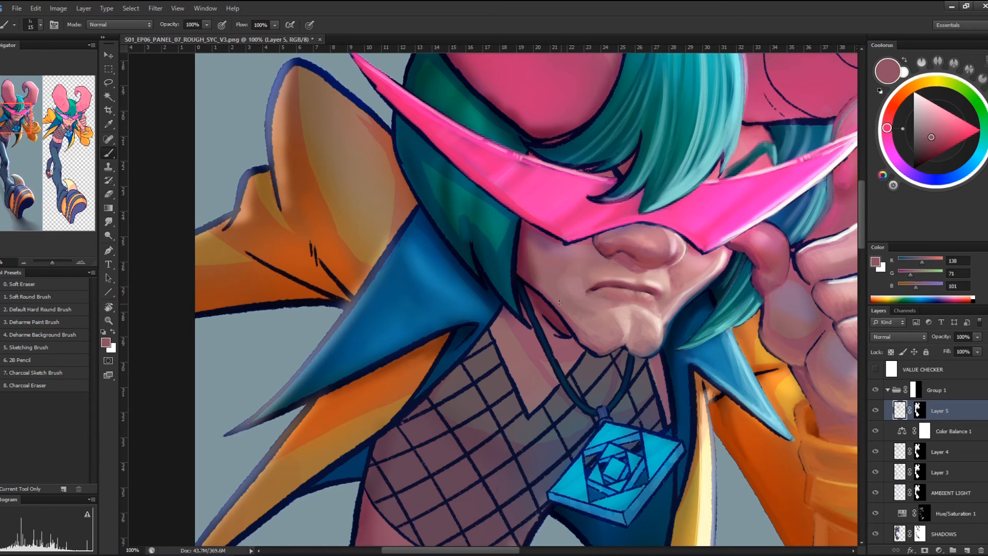
{"action": "left_click", "coordinate": [524, 278], "text": "alt"}
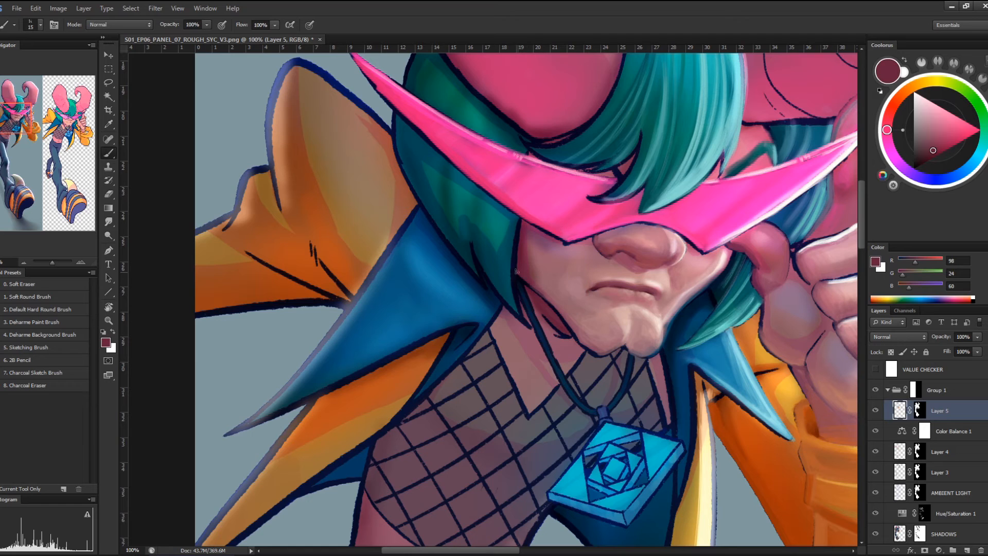
{"action": "mouse_move", "coordinate": [555, 309]}
{"action": "left_mouse_down"}
{"action": "mouse_move", "coordinate": [587, 346]}
{"action": "mouse_move", "coordinate": [592, 307]}
{"action": "mouse_move", "coordinate": [635, 318]}
{"action": "mouse_move", "coordinate": [597, 348]}
{"action": "mouse_move", "coordinate": [649, 341]}
{"action": "left_mouse_up"}
Define the underside of the chin cleft and blend the jaw's edge with sampled dusty pink and mauve
{"action": "left_click", "coordinate": [624, 335], "text": "alt"}
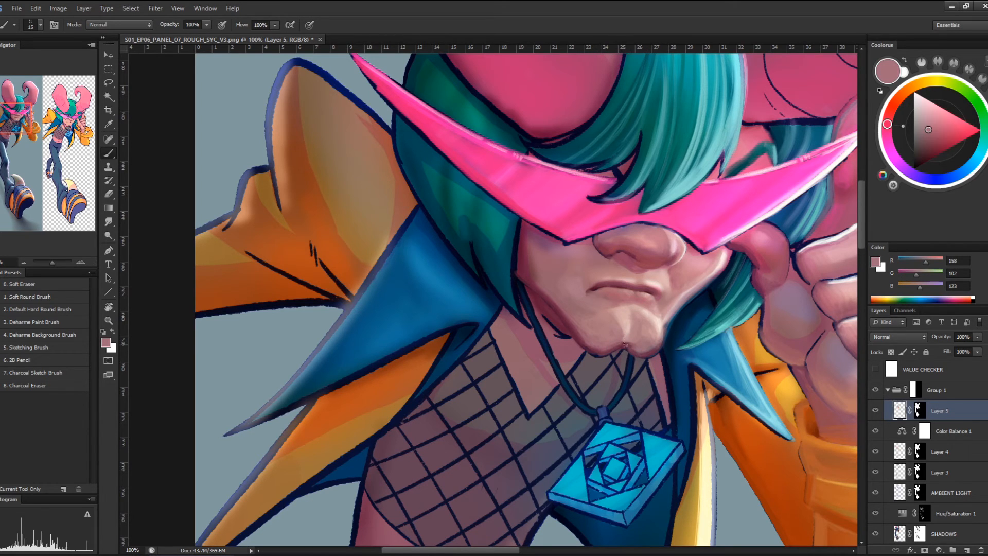
{"action": "mouse_move", "coordinate": [634, 342]}
{"action": "left_mouse_down"}
{"action": "mouse_move", "coordinate": [641, 351]}
{"action": "mouse_move", "coordinate": [649, 328]}
{"action": "left_mouse_up"}
{"action": "left_click", "coordinate": [621, 335], "text": "alt"}
{"action": "left_click", "coordinate": [580, 332], "text": "alt"}
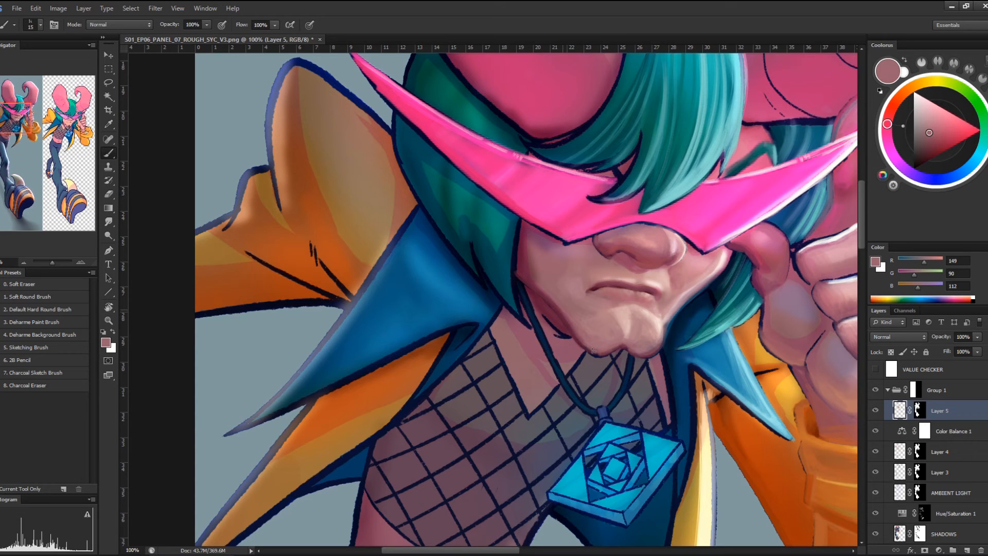
{"action": "left_click", "coordinate": [535, 284], "text": "alt"}
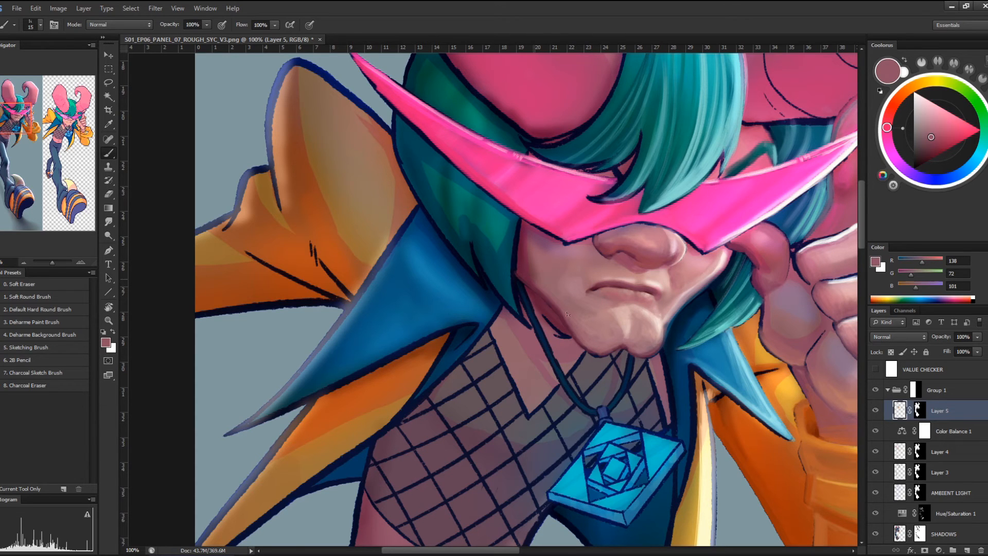
{"action": "left_click", "coordinate": [554, 289], "text": "alt"}
Clean up the border between the cheek and side hair lock with sampled teal, dark purple and mauve, reducing the brush to size 9
{"action": "left_click", "coordinate": [520, 234], "text": "alt"}
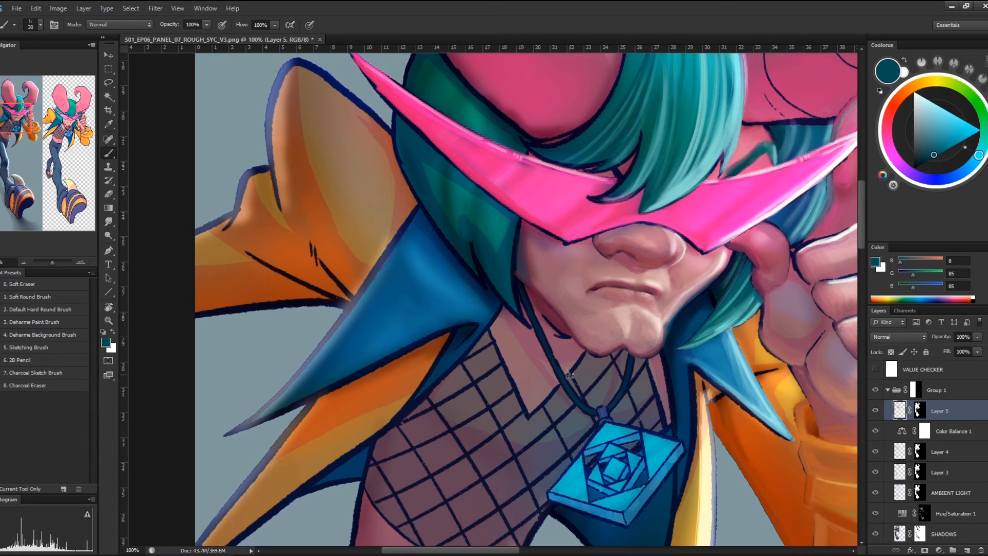
{"action": "left_click", "coordinate": [529, 253], "text": "alt"}
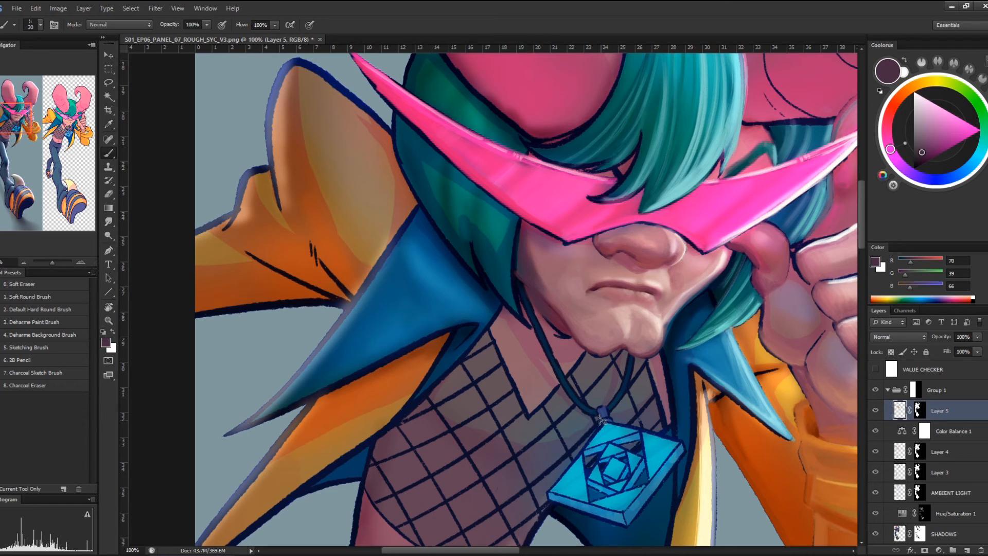
{"action": "left_click", "coordinate": [565, 297], "text": "alt"}
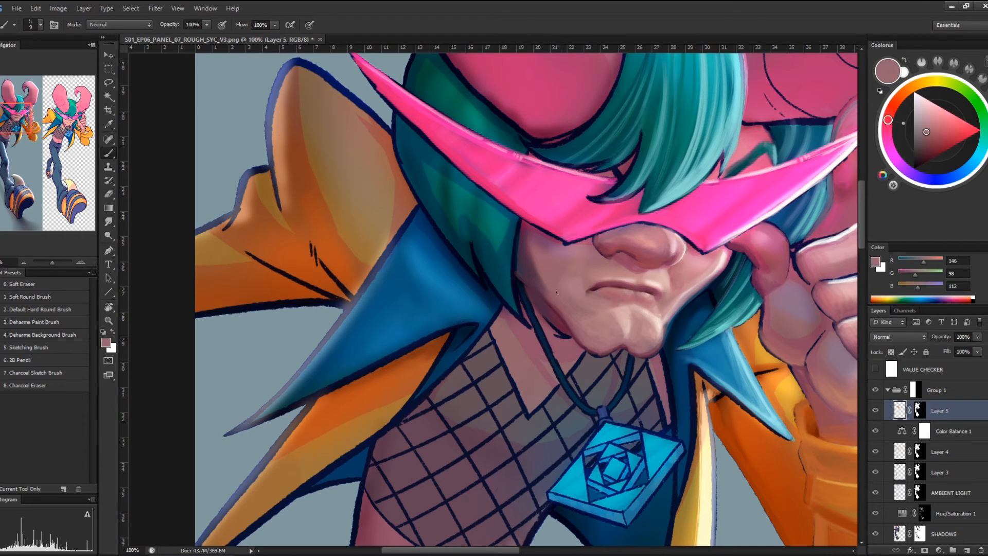
{"action": "left_click", "coordinate": [564, 309], "text": "alt"}
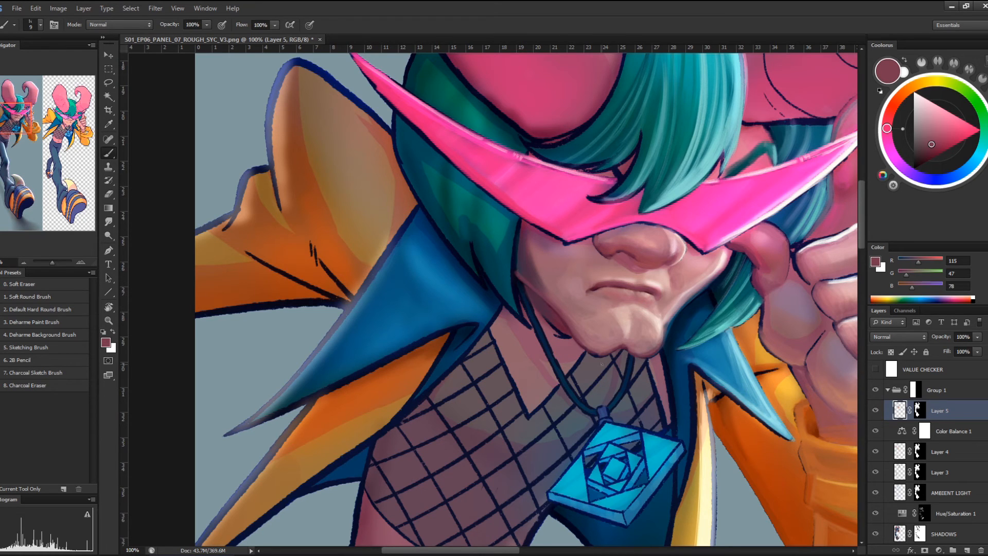
{"action": "left_click", "coordinate": [519, 253], "text": "alt"}
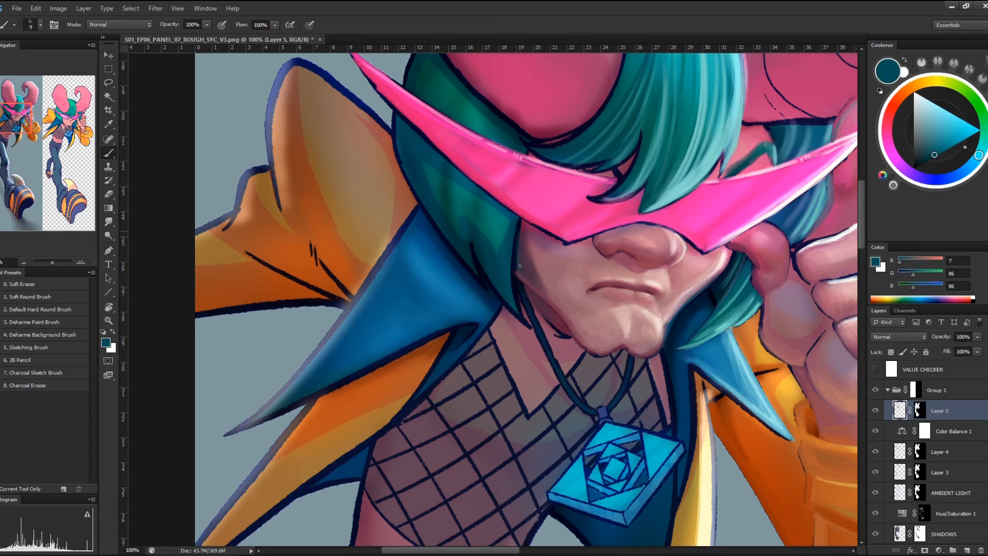
{"action": "left_click", "coordinate": [530, 258], "text": "alt"}
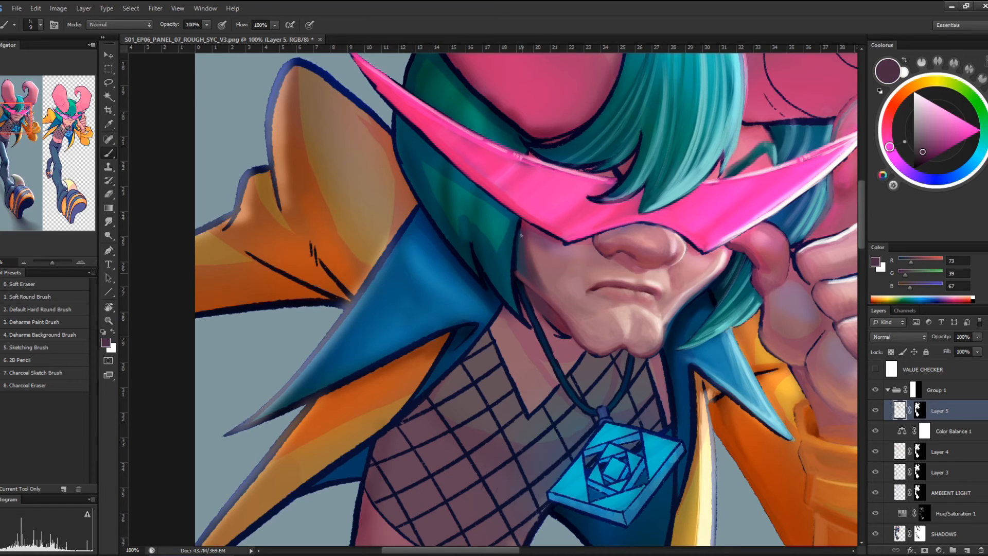
{"action": "left_click", "coordinate": [518, 267], "text": "alt"}
Paint lighter teal strands on the side hair lock beneath the visor, extending its pointed tip beside the cheek
{"action": "left_click", "coordinate": [510, 238], "text": "alt"}
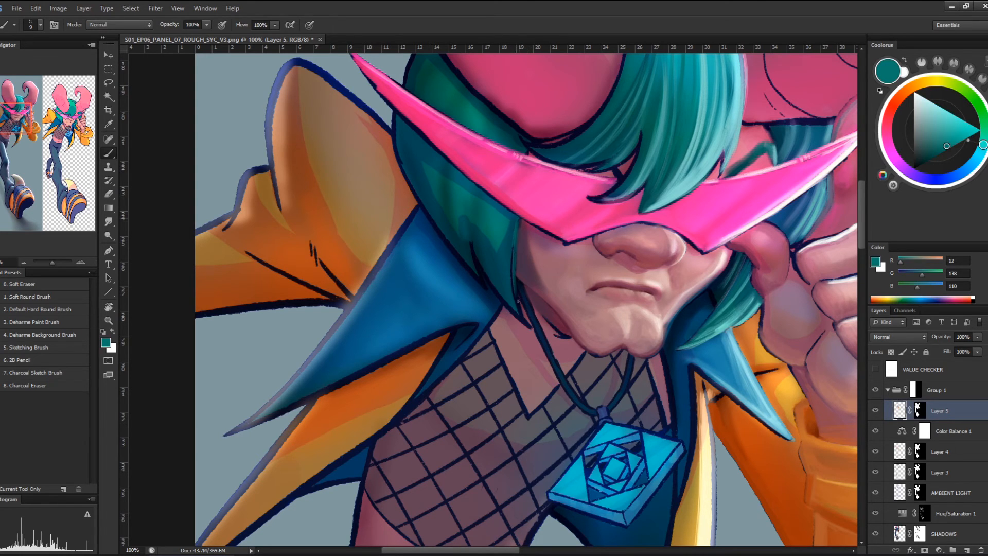
{"action": "mouse_move", "coordinate": [517, 302]}
{"action": "left_mouse_down"}
{"action": "mouse_move", "coordinate": [509, 234]}
{"action": "mouse_move", "coordinate": [521, 323]}
{"action": "left_mouse_up"}
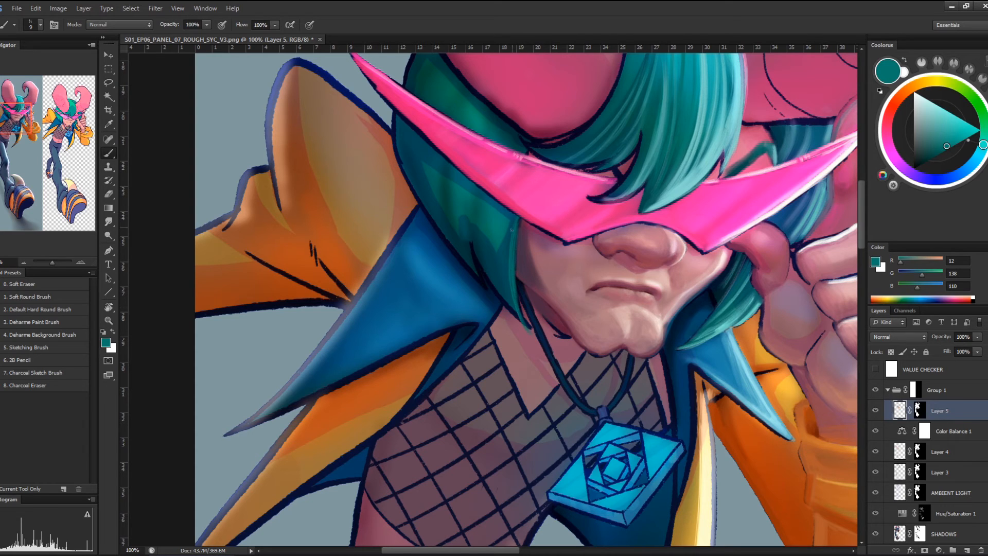
{"action": "mouse_move", "coordinate": [510, 239]}
{"action": "left_mouse_down"}
{"action": "mouse_move", "coordinate": [506, 295]}
{"action": "mouse_move", "coordinate": [493, 268]}
{"action": "left_mouse_up"}
{"action": "mouse_move", "coordinate": [469, 218]}
{"action": "left_mouse_down"}
{"action": "mouse_move", "coordinate": [466, 255]}
{"action": "mouse_move", "coordinate": [476, 269]}
{"action": "mouse_move", "coordinate": [464, 250]}
{"action": "left_mouse_up"}
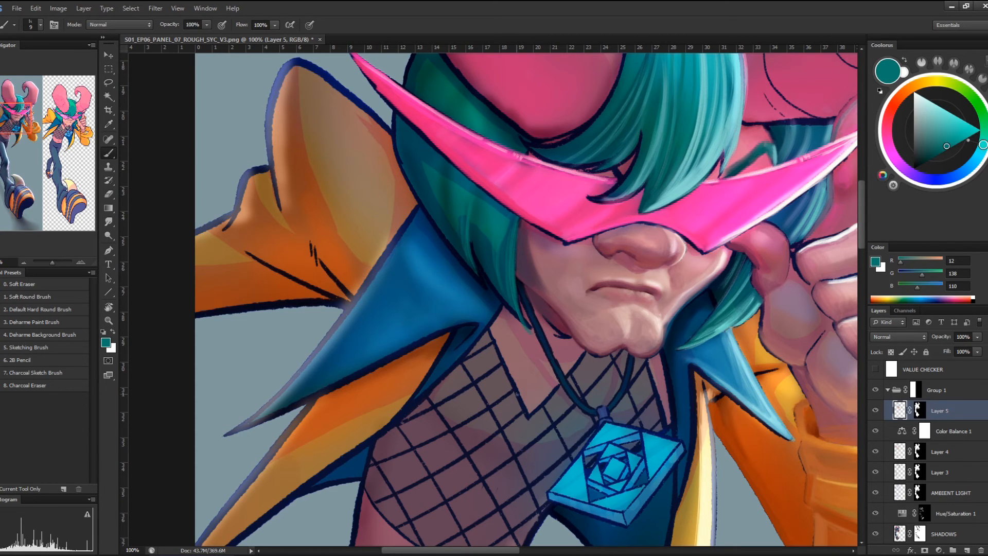
Paint dark teal strands into the fringe tips that hang over the visor, sampling shades from the hair
{"action": "left_click", "coordinate": [644, 144], "text": "alt"}
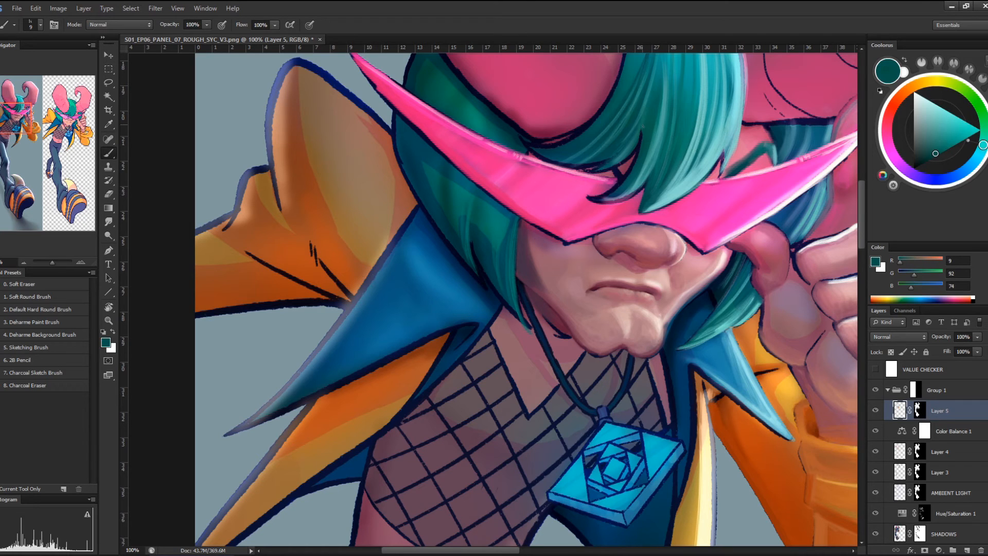
{"action": "mouse_move", "coordinate": [638, 148]}
{"action": "left_mouse_down"}
{"action": "mouse_move", "coordinate": [597, 198]}
{"action": "mouse_move", "coordinate": [637, 183]}
{"action": "left_mouse_up"}
{"action": "mouse_move", "coordinate": [608, 200]}
{"action": "left_mouse_down"}
{"action": "mouse_move", "coordinate": [644, 179]}
{"action": "mouse_move", "coordinate": [645, 165]}
{"action": "mouse_move", "coordinate": [589, 199]}
{"action": "left_mouse_up"}
{"action": "left_click", "coordinate": [646, 166], "text": "alt"}
{"action": "mouse_move", "coordinate": [654, 171]}
{"action": "left_mouse_down"}
{"action": "mouse_move", "coordinate": [618, 200]}
{"action": "mouse_move", "coordinate": [642, 173]}
{"action": "mouse_move", "coordinate": [600, 202]}
{"action": "mouse_move", "coordinate": [625, 192]}
{"action": "left_mouse_up"}
{"action": "left_click", "coordinate": [643, 173], "text": "alt"}
{"action": "mouse_move", "coordinate": [661, 143]}
{"action": "left_mouse_down"}
{"action": "mouse_move", "coordinate": [643, 176]}
{"action": "mouse_move", "coordinate": [670, 185]}
{"action": "mouse_move", "coordinate": [692, 164]}
{"action": "left_mouse_up"}
{"action": "left_click_drag", "start_coordinate": [646, 211], "coordinate": [708, 165]}
Add pale teal highlights to the fringe tips and darken the fringe's outer edge with sampled dark teal
{"action": "left_click", "coordinate": [703, 164], "text": "alt"}
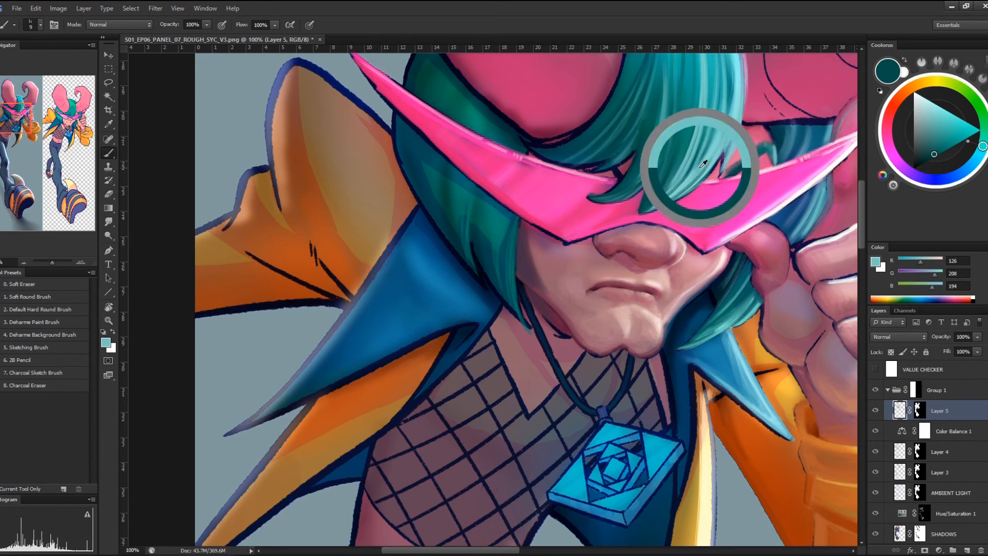
{"action": "mouse_move", "coordinate": [644, 209]}
{"action": "left_mouse_down"}
{"action": "mouse_move", "coordinate": [667, 197]}
{"action": "mouse_move", "coordinate": [679, 170]}
{"action": "mouse_move", "coordinate": [668, 194]}
{"action": "mouse_move", "coordinate": [689, 187]}
{"action": "left_mouse_up"}
{"action": "mouse_move", "coordinate": [706, 174]}
{"action": "left_mouse_down"}
{"action": "mouse_move", "coordinate": [726, 148]}
{"action": "mouse_move", "coordinate": [693, 189]}
{"action": "left_mouse_up"}
{"action": "left_click", "coordinate": [664, 173], "text": "alt"}
{"action": "mouse_move", "coordinate": [735, 103]}
{"action": "left_mouse_down"}
{"action": "mouse_move", "coordinate": [702, 190]}
{"action": "mouse_move", "coordinate": [728, 152]}
{"action": "mouse_move", "coordinate": [718, 184]}
{"action": "left_mouse_up"}
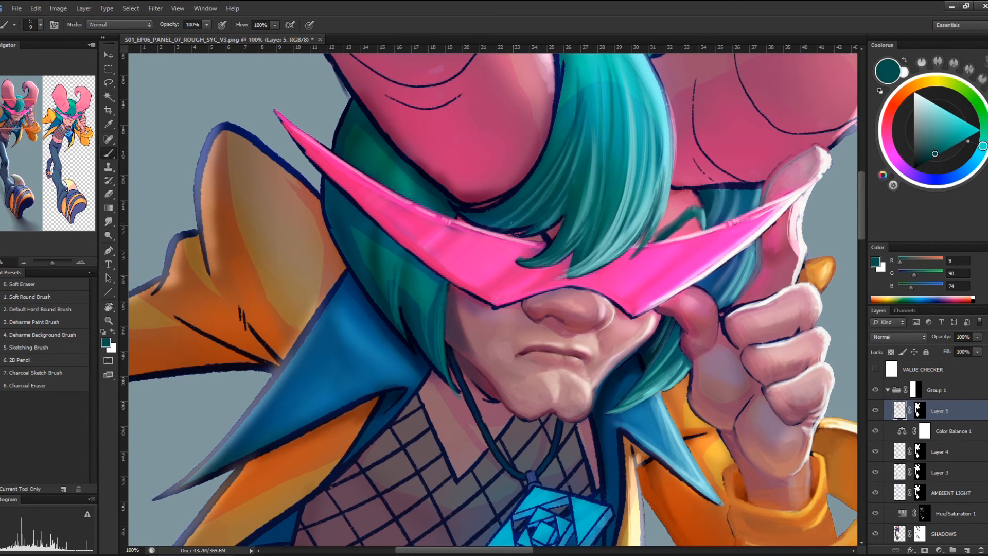
Paint fine light cyan strands through the part of the fringe sweeping beneath the front horn, using color sampled from the hair's rim
{"action": "left_click", "coordinate": [480, 211], "text": "alt"}
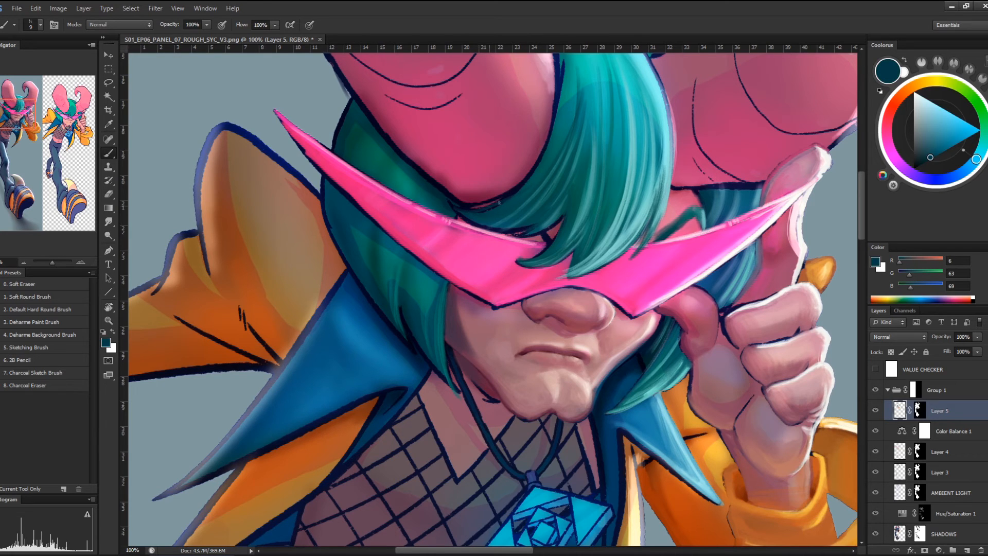
{"action": "left_click", "coordinate": [667, 146], "text": "alt"}
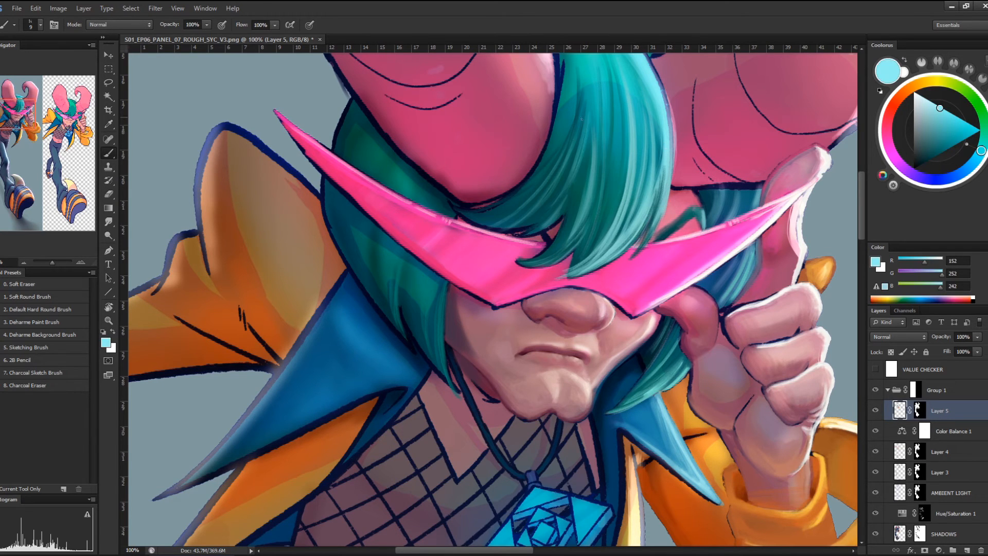
{"action": "left_click_drag", "start_coordinate": [585, 133], "coordinate": [541, 216]}
{"action": "mouse_move", "coordinate": [577, 154]}
{"action": "left_mouse_down"}
{"action": "mouse_move", "coordinate": [530, 224]}
{"action": "mouse_move", "coordinate": [555, 205]}
{"action": "mouse_move", "coordinate": [531, 229]}
{"action": "mouse_move", "coordinate": [552, 219]}
{"action": "left_mouse_up"}
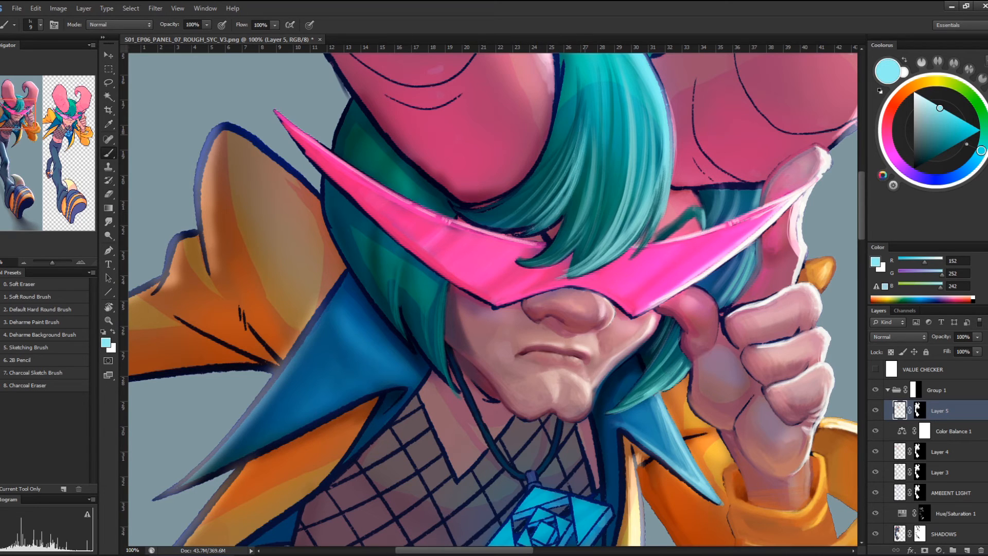
{"action": "left_click_drag", "start_coordinate": [577, 131], "coordinate": [527, 211]}
{"action": "mouse_move", "coordinate": [588, 100]}
{"action": "left_mouse_down"}
{"action": "mouse_move", "coordinate": [562, 173]}
{"action": "mouse_move", "coordinate": [578, 122]}
{"action": "mouse_move", "coordinate": [592, 200]}
{"action": "left_mouse_up"}
{"action": "left_click_drag", "start_coordinate": [607, 137], "coordinate": [562, 250]}
{"action": "left_click_drag", "start_coordinate": [590, 188], "coordinate": [542, 258]}
{"action": "left_click_drag", "start_coordinate": [609, 160], "coordinate": [565, 248]}
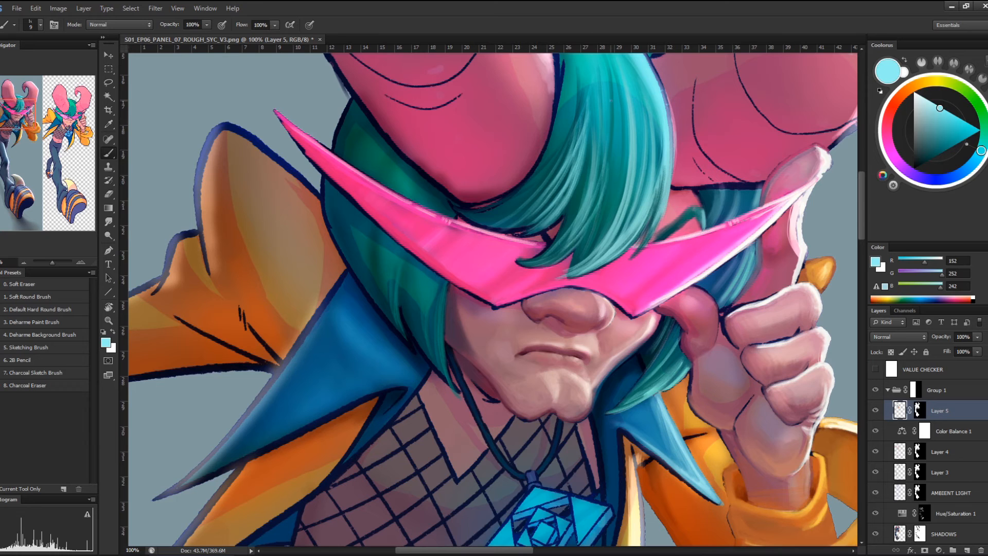
Continue the fine light cyan strands through the middle of the fringe toward its outer edge
{"action": "left_click_drag", "start_coordinate": [615, 108], "coordinate": [579, 242]}
{"action": "left_click_drag", "start_coordinate": [618, 139], "coordinate": [595, 237]}
{"action": "left_click_drag", "start_coordinate": [617, 164], "coordinate": [602, 232]}
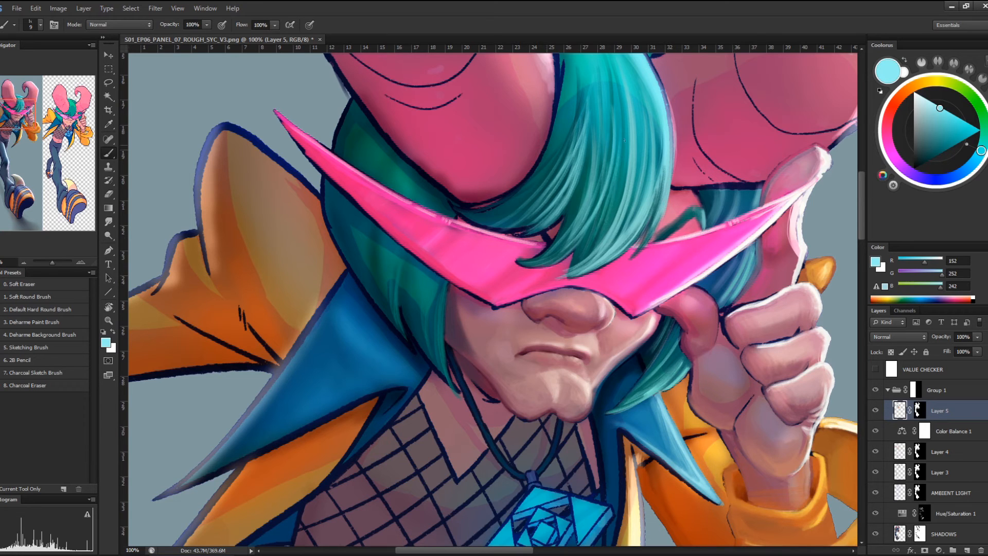
{"action": "left_click_drag", "start_coordinate": [628, 140], "coordinate": [592, 252]}
{"action": "left_click_drag", "start_coordinate": [644, 123], "coordinate": [629, 213]}
{"action": "left_click_drag", "start_coordinate": [652, 84], "coordinate": [636, 170]}
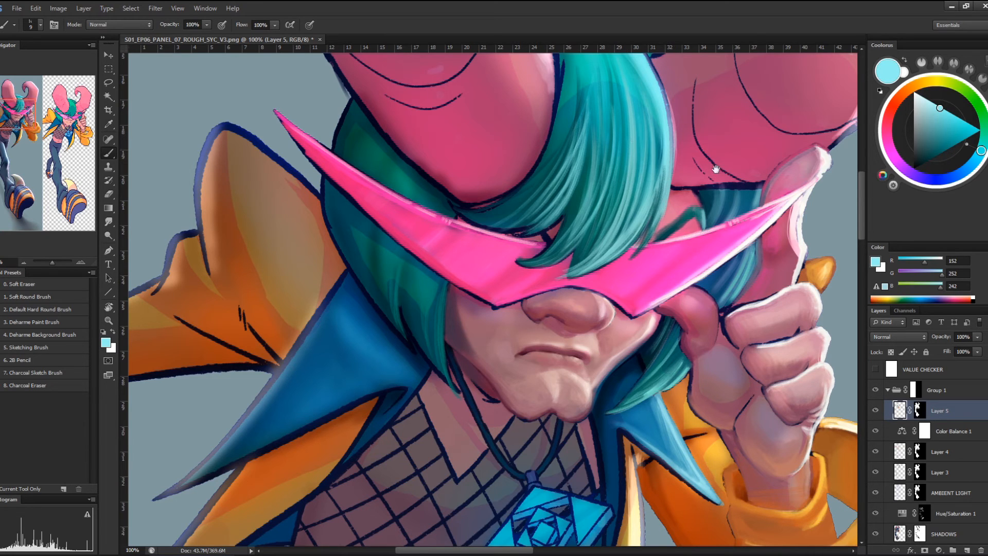
Build up long light cyan strands along the fringe's outer side, running from the crown down to the visor
{"action": "left_click_drag", "start_coordinate": [720, 198], "coordinate": [681, 249]}
{"action": "mouse_move", "coordinate": [618, 127]}
{"action": "left_mouse_down"}
{"action": "mouse_move", "coordinate": [596, 210]}
{"action": "mouse_move", "coordinate": [589, 204]}
{"action": "left_mouse_up"}
{"action": "left_click_drag", "start_coordinate": [622, 201], "coordinate": [606, 288]}
{"action": "left_click_drag", "start_coordinate": [633, 131], "coordinate": [601, 298]}
{"action": "left_click_drag", "start_coordinate": [633, 167], "coordinate": [606, 292]}
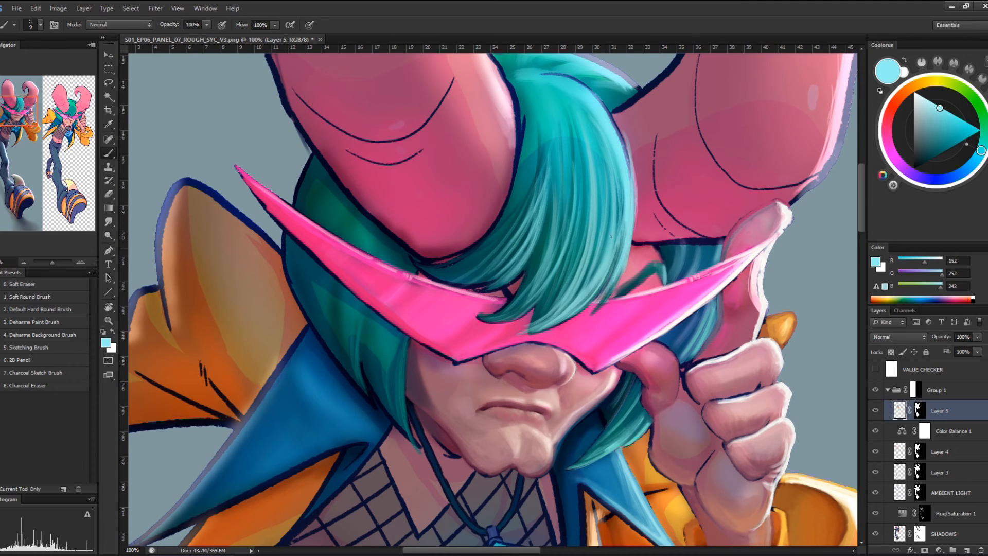
{"action": "mouse_move", "coordinate": [636, 107]}
{"action": "left_mouse_down"}
{"action": "mouse_move", "coordinate": [607, 209]}
{"action": "mouse_move", "coordinate": [632, 236]}
{"action": "mouse_move", "coordinate": [608, 255]}
{"action": "left_mouse_up"}
{"action": "mouse_move", "coordinate": [638, 211]}
{"action": "left_mouse_down"}
{"action": "mouse_move", "coordinate": [602, 292]}
{"action": "mouse_move", "coordinate": [629, 264]}
{"action": "mouse_move", "coordinate": [599, 309]}
{"action": "left_mouse_up"}
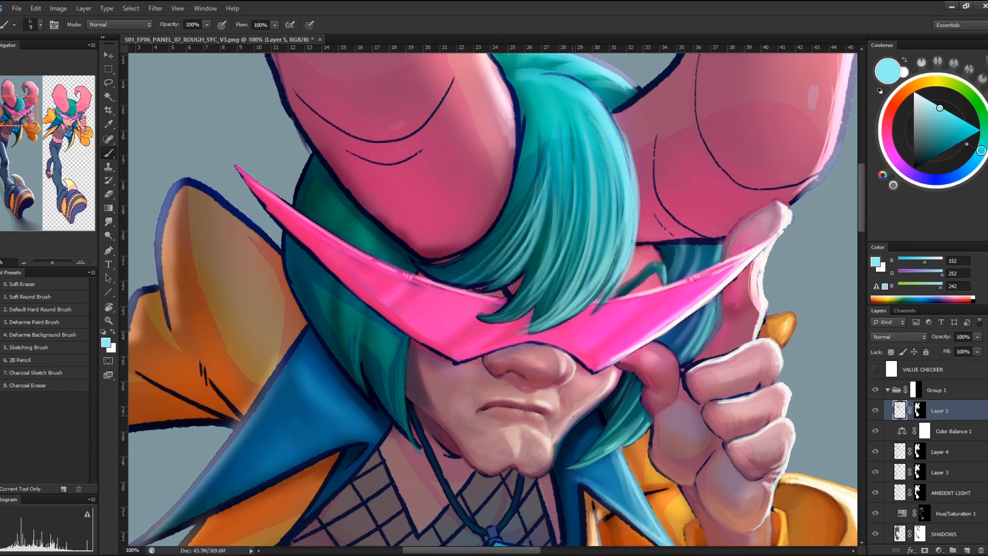
Paint a bright turquoise highlight along the front edge of the pendant's top face with a small brush
{"action": "key", "text": "ctrl+minus"}
{"action": "key", "text": "ctrl+minus"}
{"action": "key", "text": "ctrl+minus"}
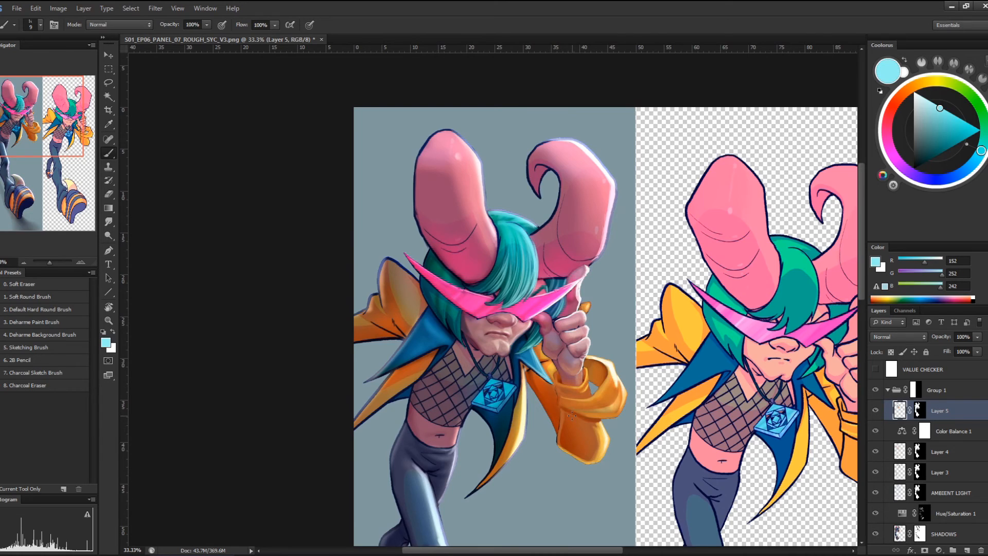
{"action": "key", "text": "ctrl+plus"}
{"action": "key", "text": "ctrl+plus"}
{"action": "left_click", "coordinate": [579, 464], "text": "alt"}
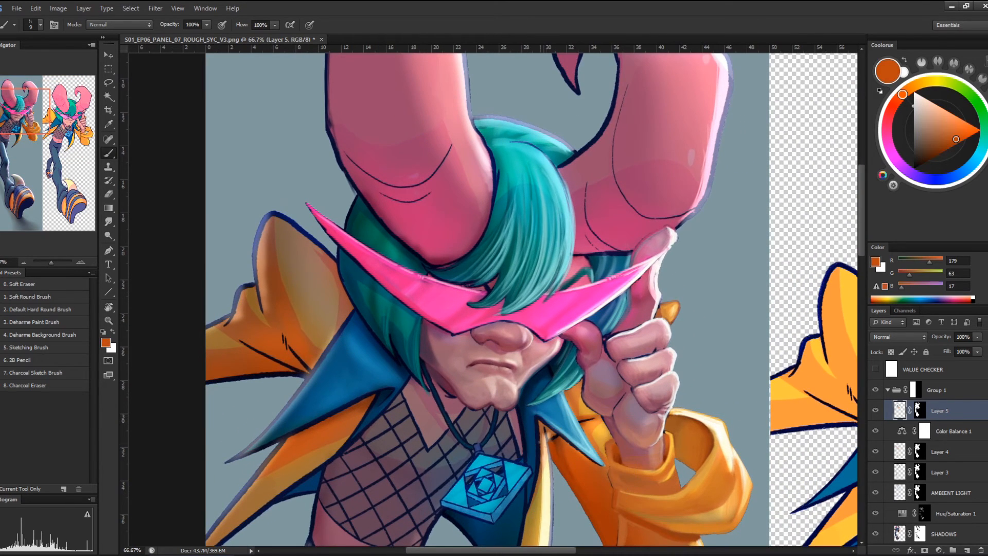
{"action": "left_click_drag", "start_coordinate": [542, 442], "coordinate": [565, 197]}
{"action": "left_click", "coordinate": [541, 223], "text": "alt"}
{"action": "key", "text": "ctrl+plus"}
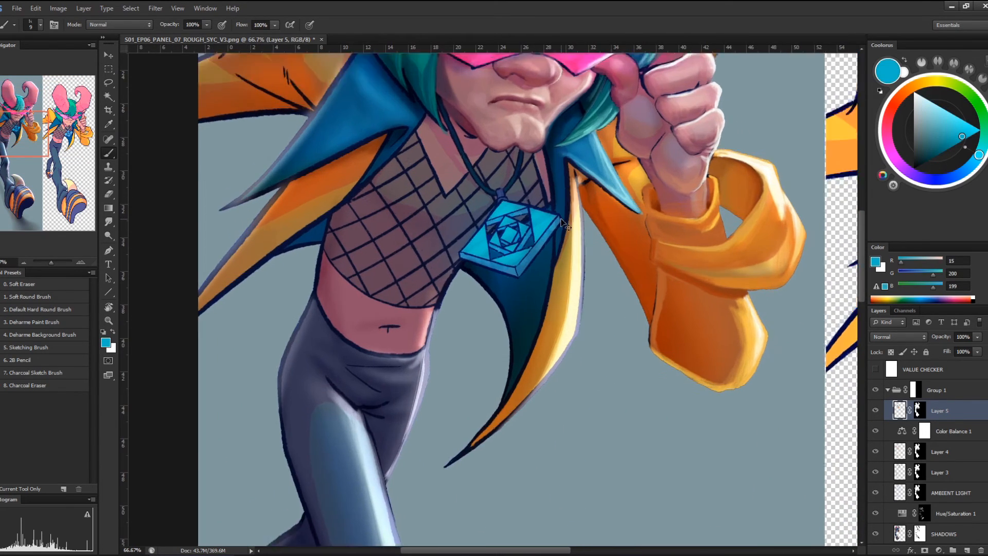
{"action": "key", "text": "ctrl+plus"}
{"action": "left_click_drag", "start_coordinate": [641, 122], "coordinate": [539, 271]}
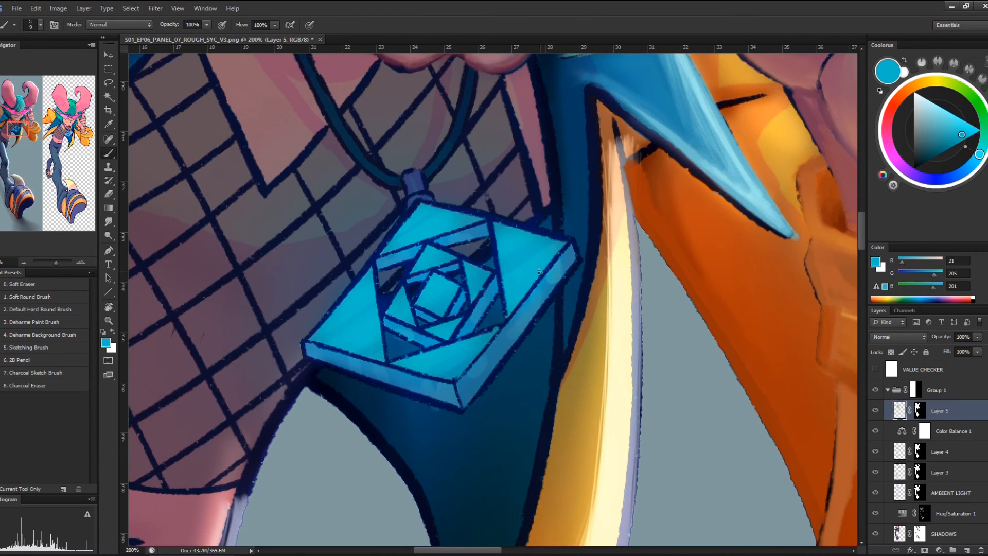
{"action": "mouse_move", "coordinate": [970, 127]}
{"action": "left_mouse_down"}
{"action": "mouse_move", "coordinate": [964, 121]}
{"action": "mouse_move", "coordinate": [984, 140]}
{"action": "left_mouse_up"}
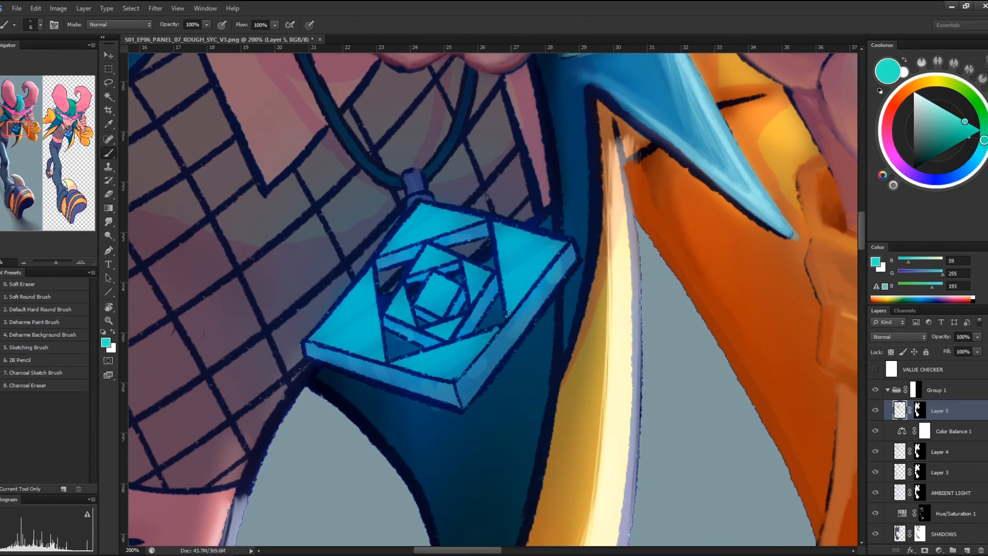
{"action": "mouse_move", "coordinate": [509, 311]}
{"action": "left_mouse_down"}
{"action": "mouse_move", "coordinate": [564, 242]}
{"action": "mouse_move", "coordinate": [460, 376]}
{"action": "left_mouse_up"}
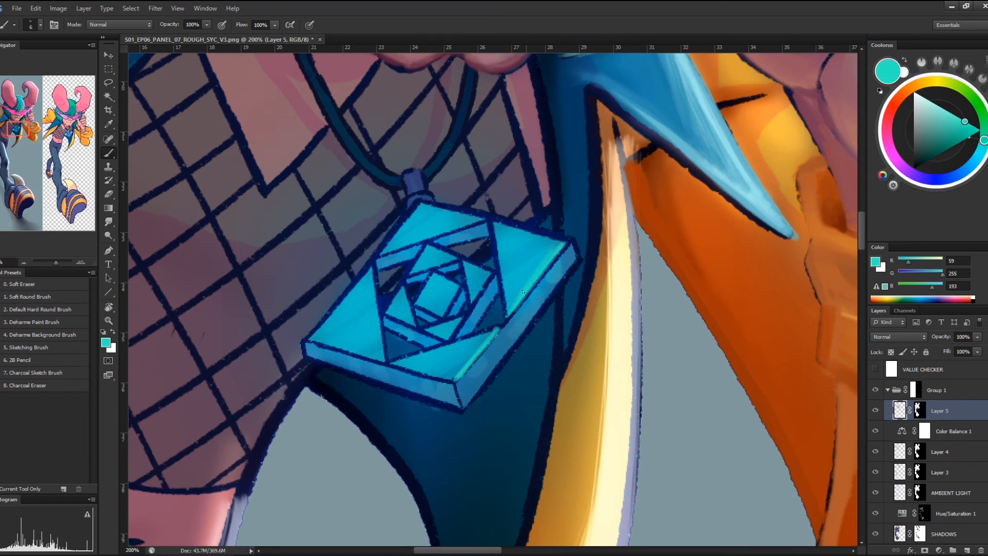
{"action": "mouse_move", "coordinate": [523, 292]}
{"action": "left_mouse_down"}
{"action": "mouse_move", "coordinate": [571, 245]}
{"action": "mouse_move", "coordinate": [515, 311]}
{"action": "left_mouse_up"}
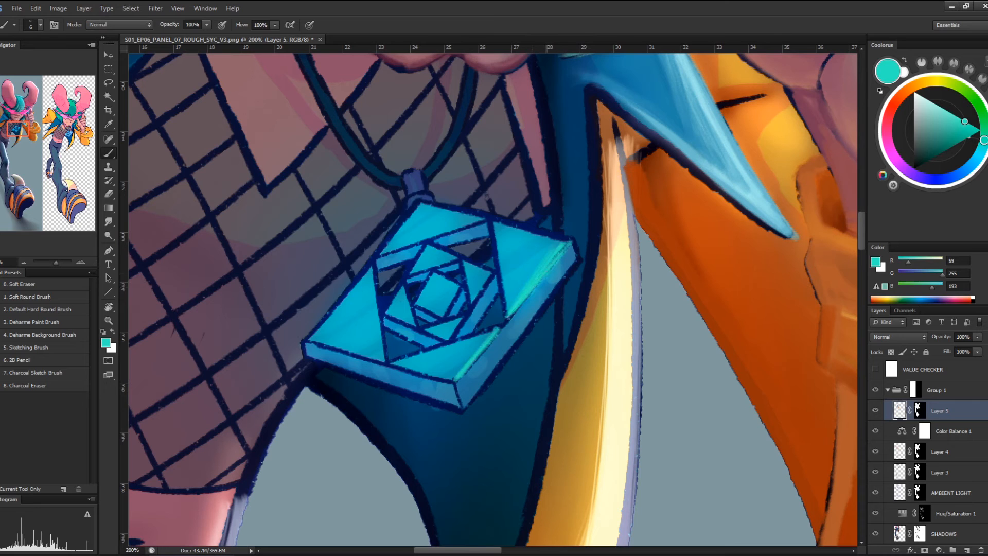
Blend the highlight along the pendant's front edge using blues and teals sampled from the pendant
{"action": "left_click", "coordinate": [534, 266], "text": "alt"}
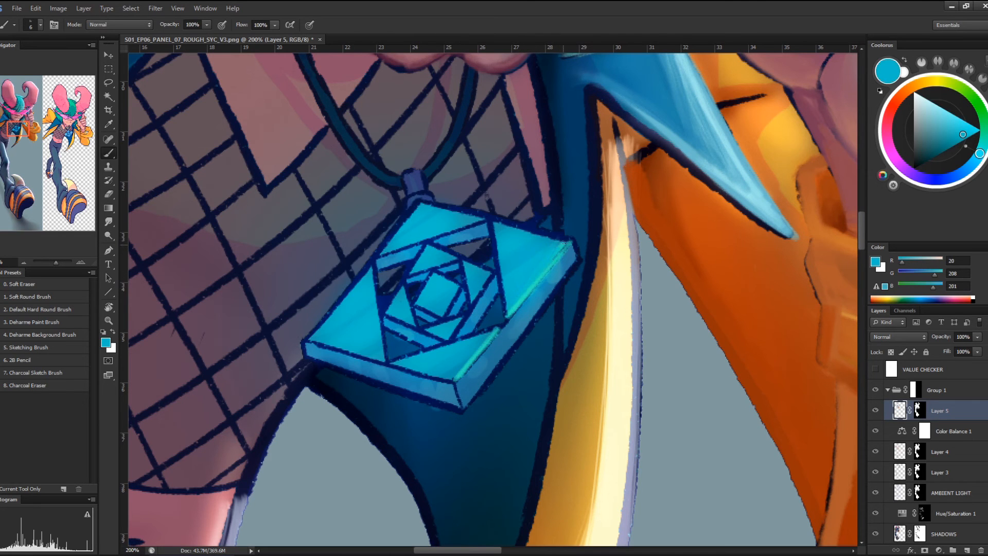
{"action": "left_click", "coordinate": [497, 325], "text": "alt"}
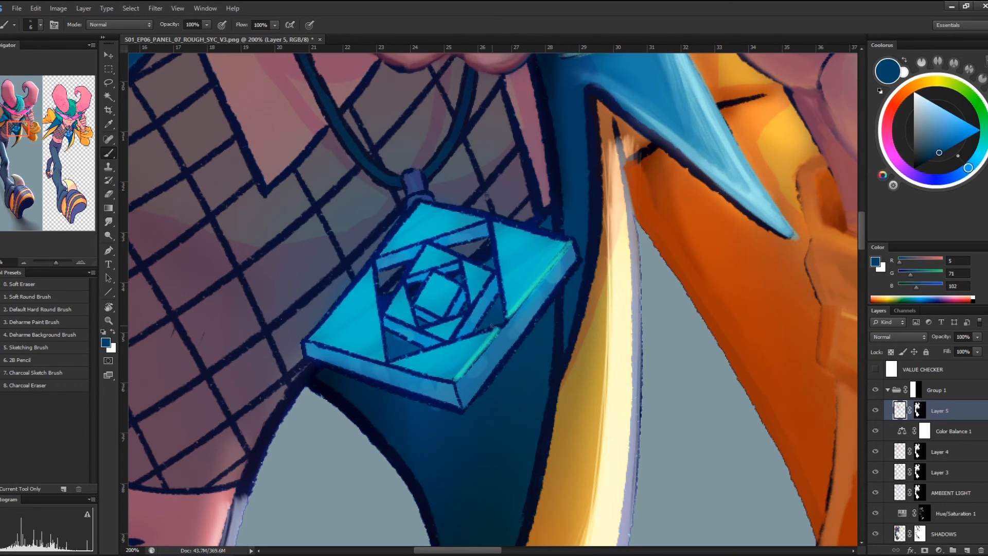
{"action": "left_click", "coordinate": [490, 333], "text": "alt"}
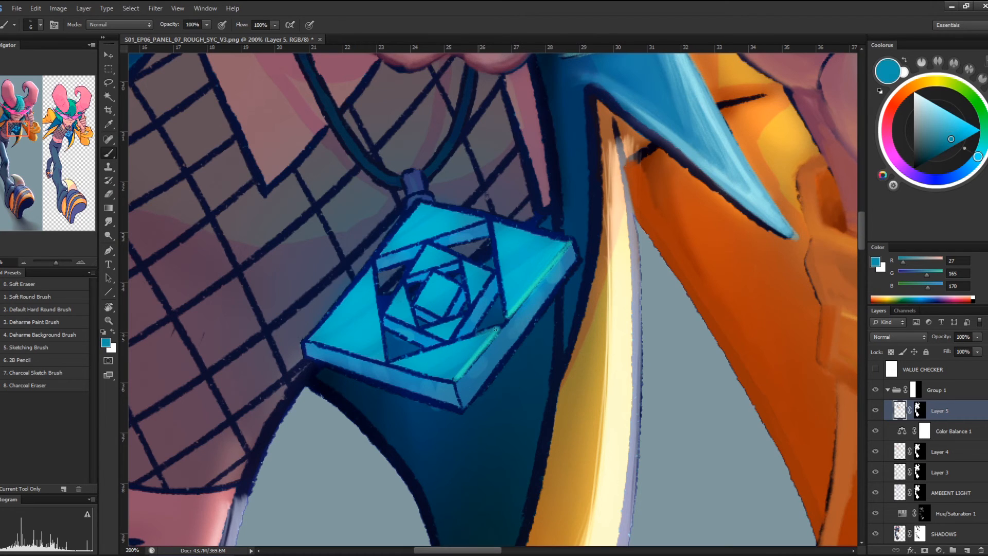
{"action": "left_click_drag", "start_coordinate": [513, 302], "coordinate": [556, 250]}
{"action": "left_click", "coordinate": [539, 278], "text": "alt"}
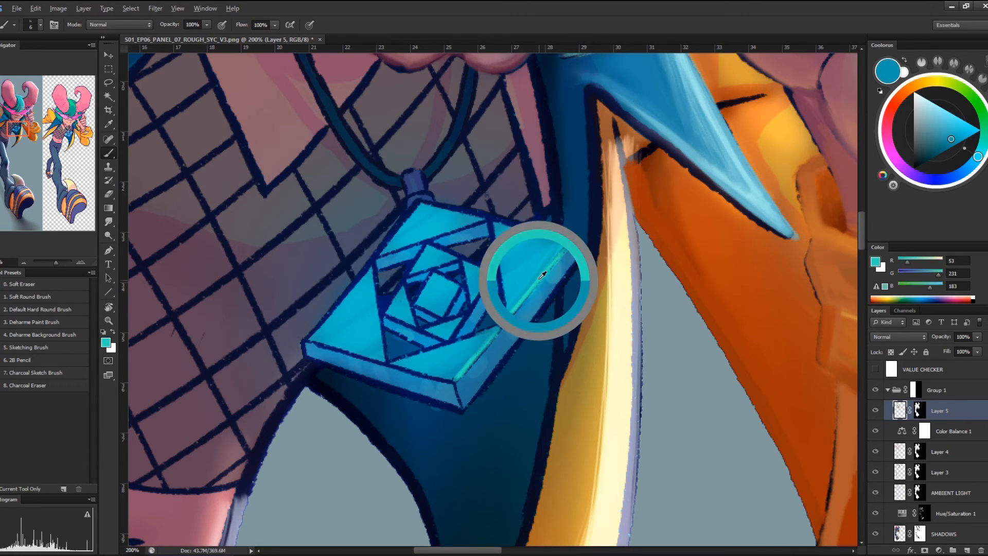
{"action": "mouse_move", "coordinate": [490, 338]}
{"action": "left_mouse_down"}
{"action": "mouse_move", "coordinate": [466, 370]}
{"action": "mouse_move", "coordinate": [483, 350]}
{"action": "left_mouse_up"}
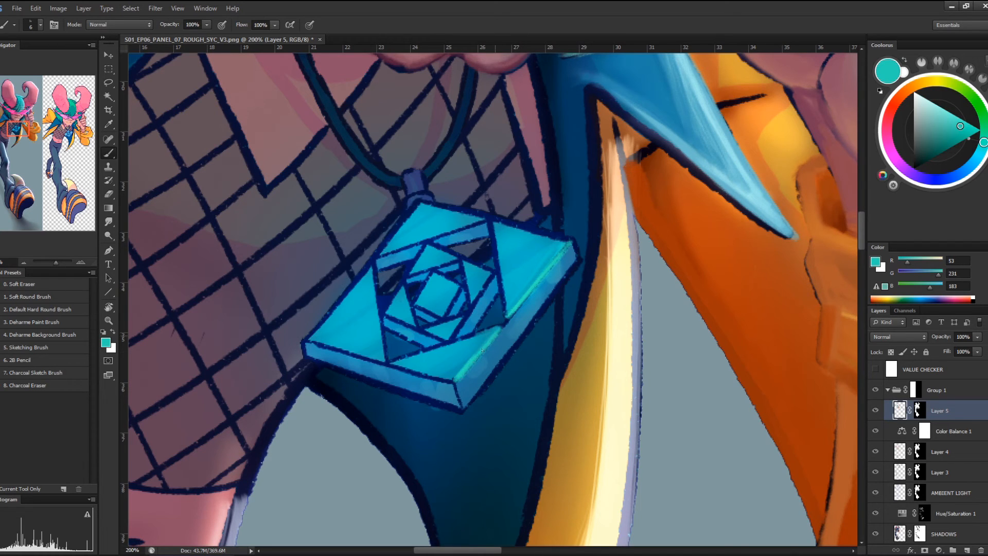
{"action": "mouse_move", "coordinate": [520, 307]}
{"action": "left_mouse_down"}
{"action": "mouse_move", "coordinate": [570, 243]}
{"action": "mouse_move", "coordinate": [532, 292]}
{"action": "left_mouse_up"}
Brighten the pendant's edge highlight near its lowest corner with a light green
{"action": "left_click", "coordinate": [564, 256], "text": "alt"}
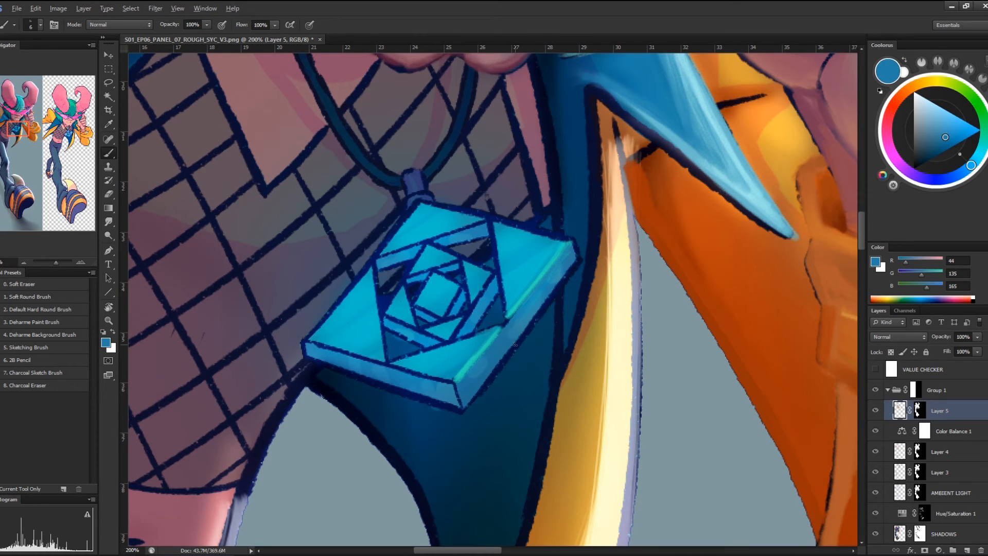
{"action": "left_click", "coordinate": [462, 360], "text": "alt"}
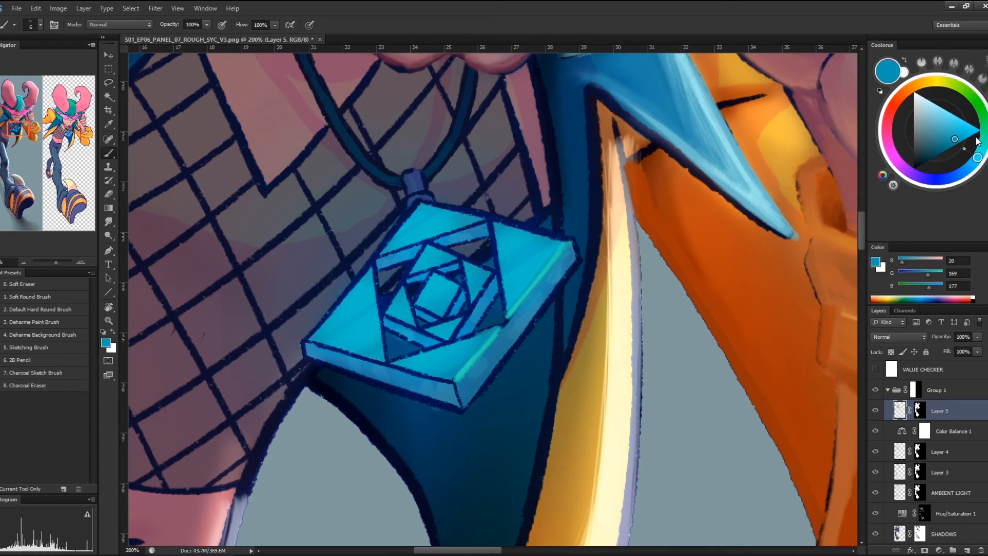
{"action": "left_click", "coordinate": [463, 355], "text": "alt"}
{"action": "left_click", "coordinate": [458, 376], "text": "alt"}
{"action": "left_click", "coordinate": [465, 369], "text": "alt"}
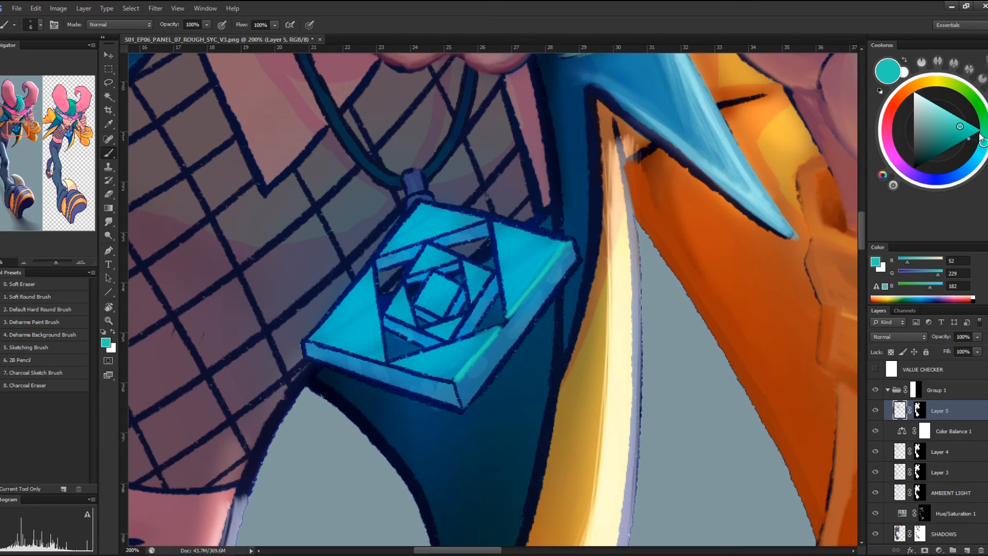
{"action": "mouse_move", "coordinate": [984, 130]}
{"action": "left_mouse_down"}
{"action": "mouse_move", "coordinate": [983, 116]}
{"action": "mouse_move", "coordinate": [951, 113]}
{"action": "left_mouse_up"}
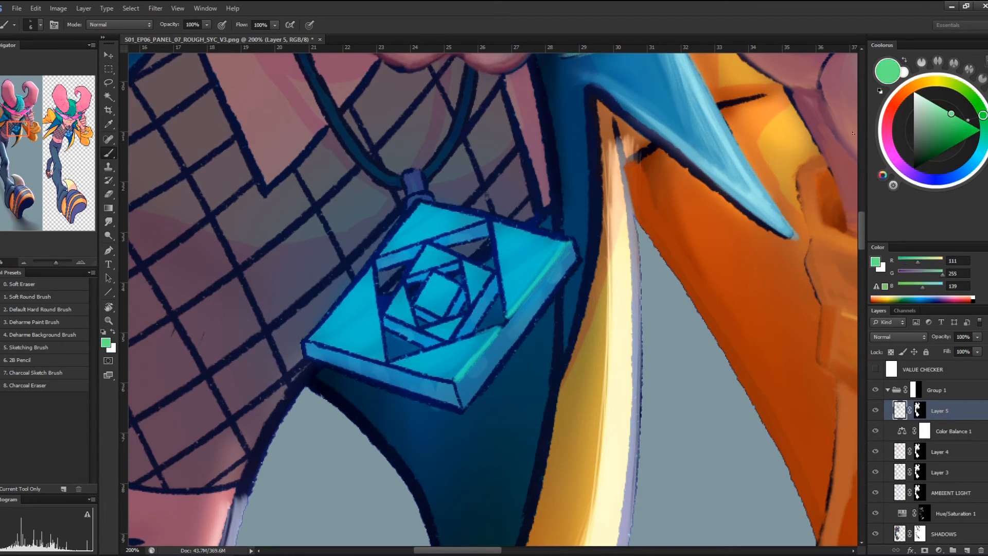
{"action": "left_click_drag", "start_coordinate": [461, 374], "coordinate": [481, 355]}
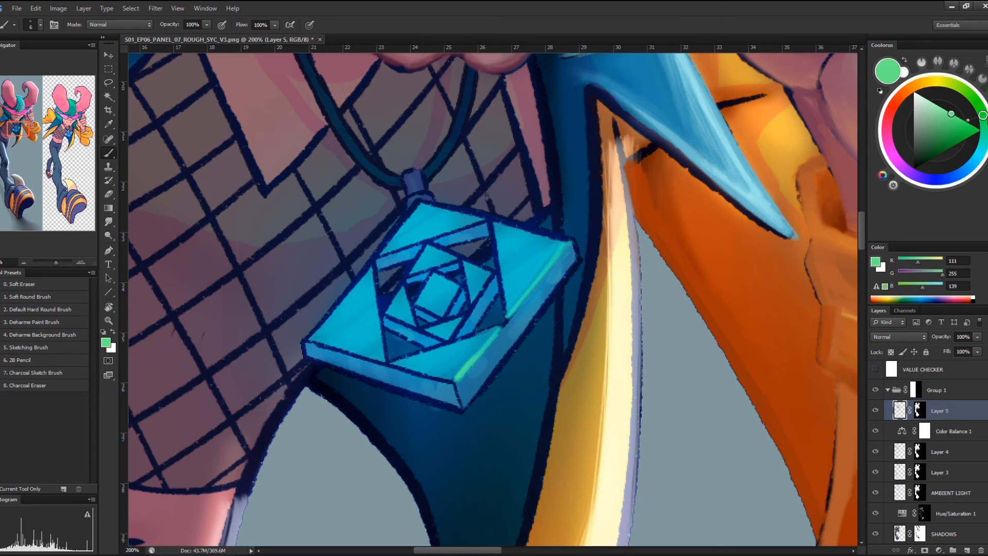
Add pale yellow-green and cream glints to the pendant's front edge, brightest at the lowest corner
{"action": "mouse_move", "coordinate": [983, 115]}
{"action": "left_mouse_down"}
{"action": "mouse_move", "coordinate": [958, 78]}
{"action": "mouse_move", "coordinate": [925, 98]}
{"action": "left_mouse_up"}
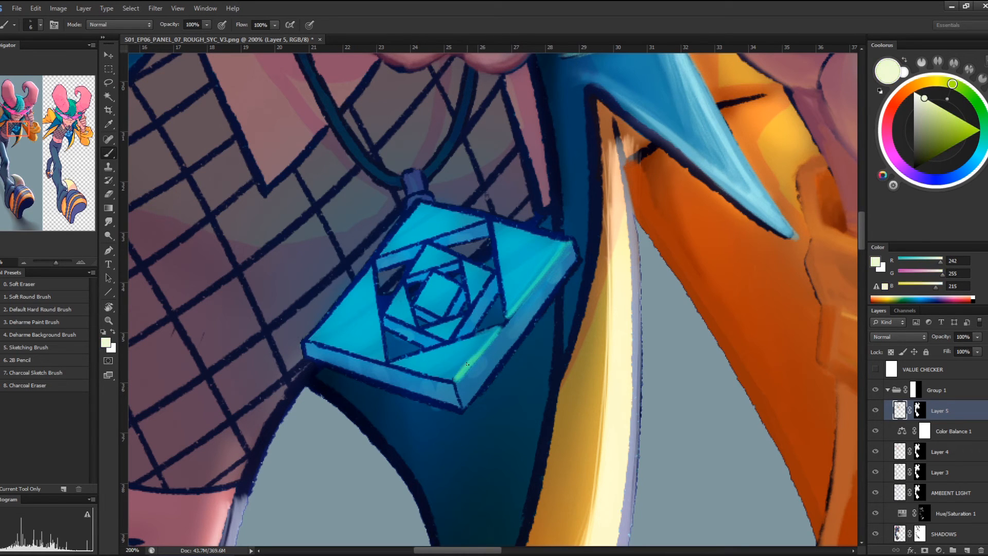
{"action": "left_click_drag", "start_coordinate": [464, 369], "coordinate": [471, 364]}
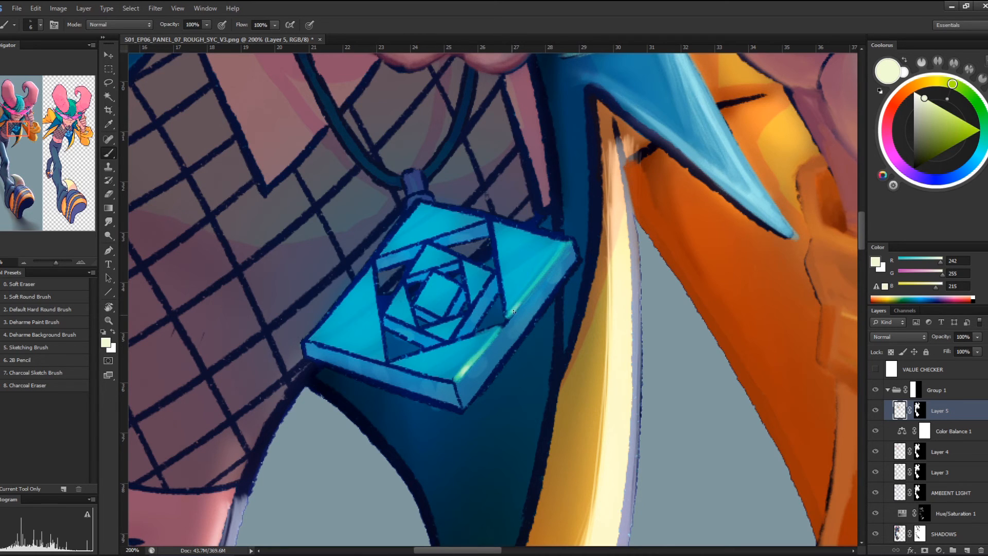
{"action": "left_click_drag", "start_coordinate": [943, 87], "coordinate": [937, 78]}
{"action": "left_click", "coordinate": [919, 95]}
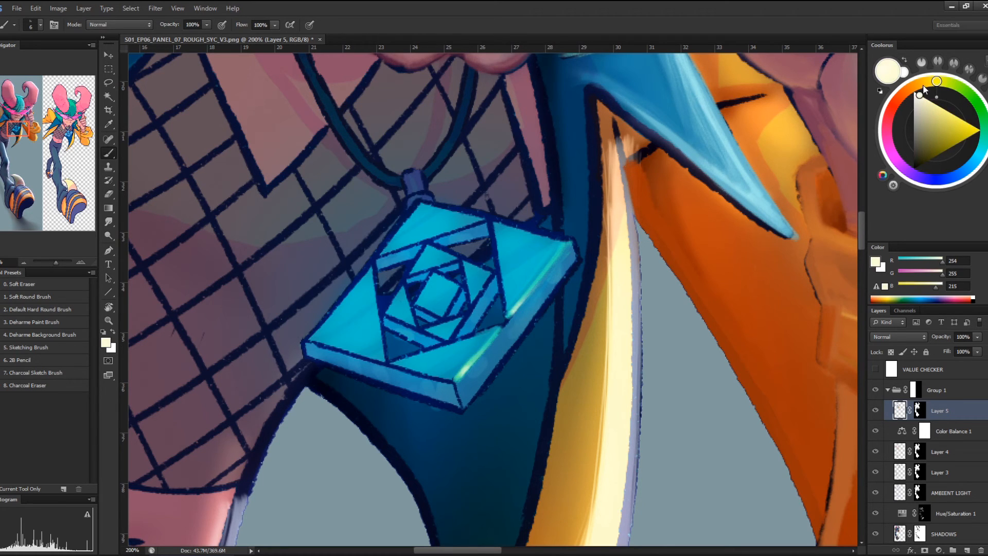
{"action": "left_click_drag", "start_coordinate": [461, 375], "coordinate": [456, 380]}
Extend the highlight down the pendant's corner and bridge the gap in its front edge with sampled teal tones
{"action": "left_click", "coordinate": [463, 381], "text": "alt"}
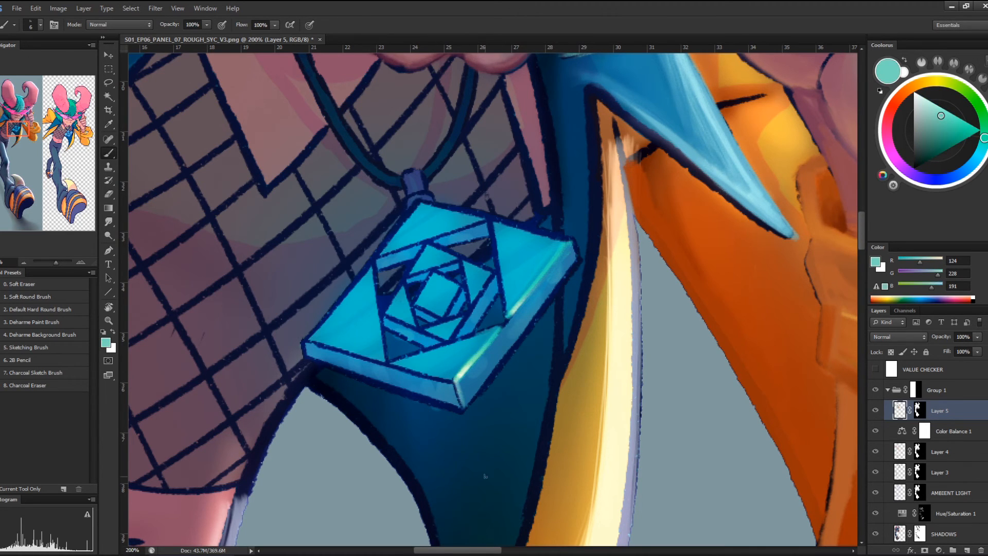
{"action": "left_click", "coordinate": [508, 321], "text": "alt"}
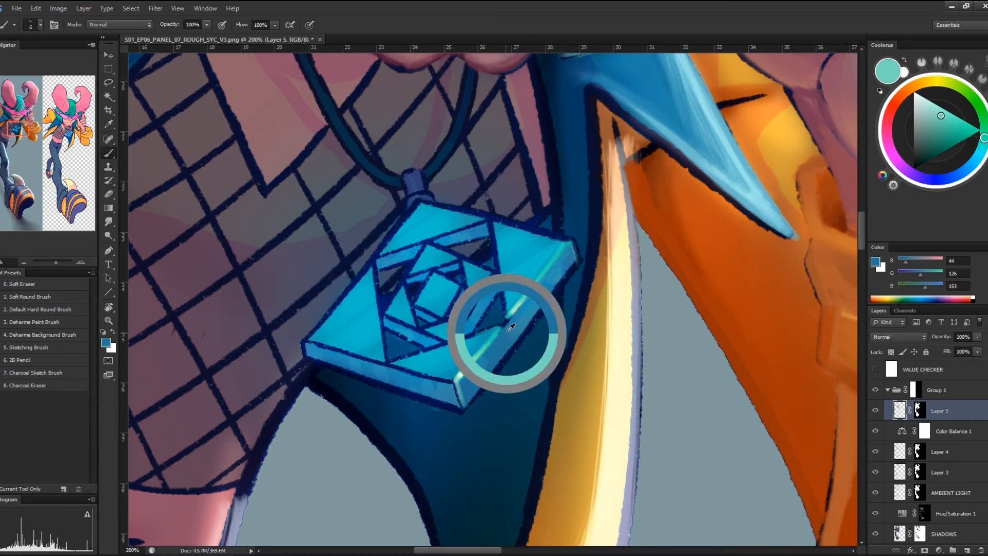
{"action": "left_click", "coordinate": [499, 324], "text": "alt"}
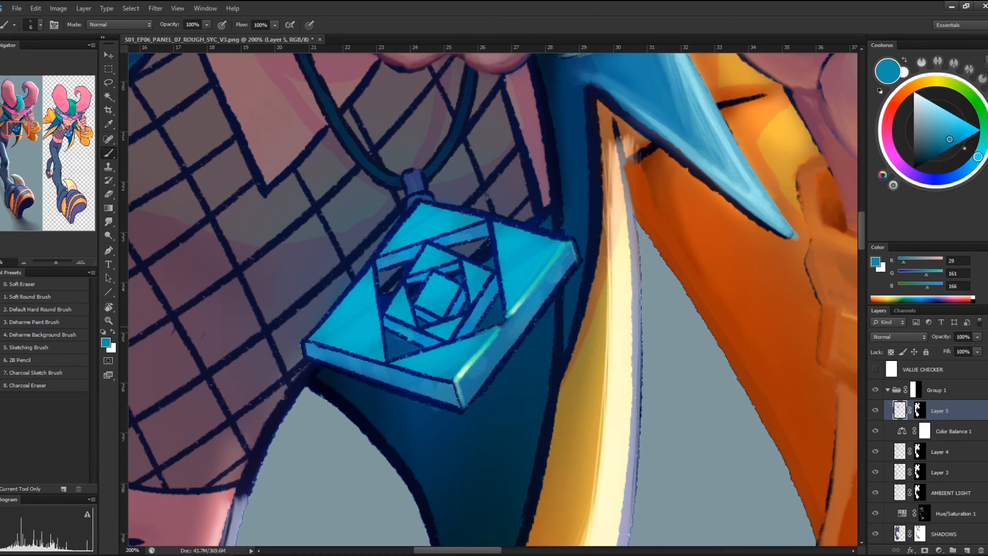
{"action": "left_click", "coordinate": [502, 328], "text": "alt"}
{"action": "left_click_drag", "start_coordinate": [502, 328], "coordinate": [513, 337]}
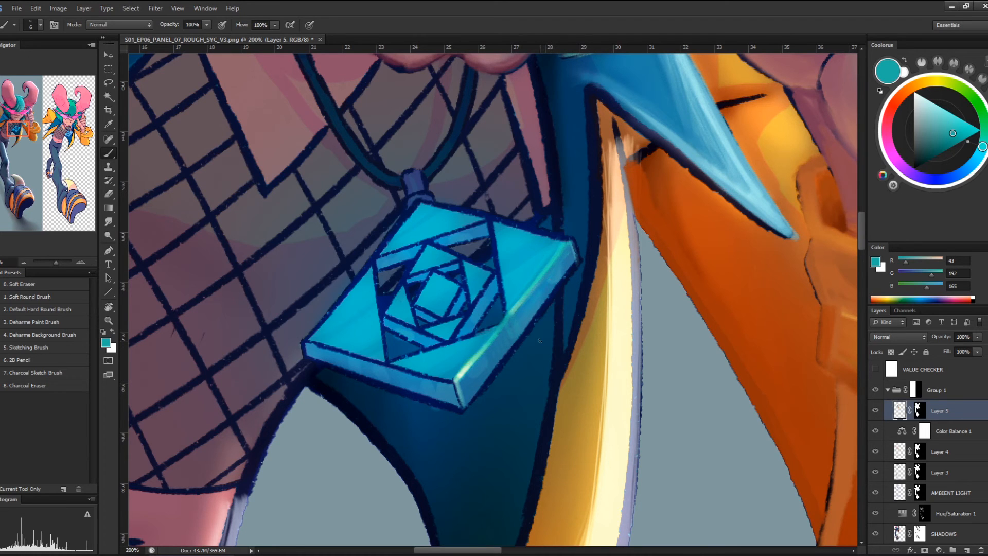
Try cyan, pale cyan and darker tones on the flat top face of the pendant, undoing each attempt
{"action": "left_click_drag", "start_coordinate": [941, 126], "coordinate": [981, 130]}
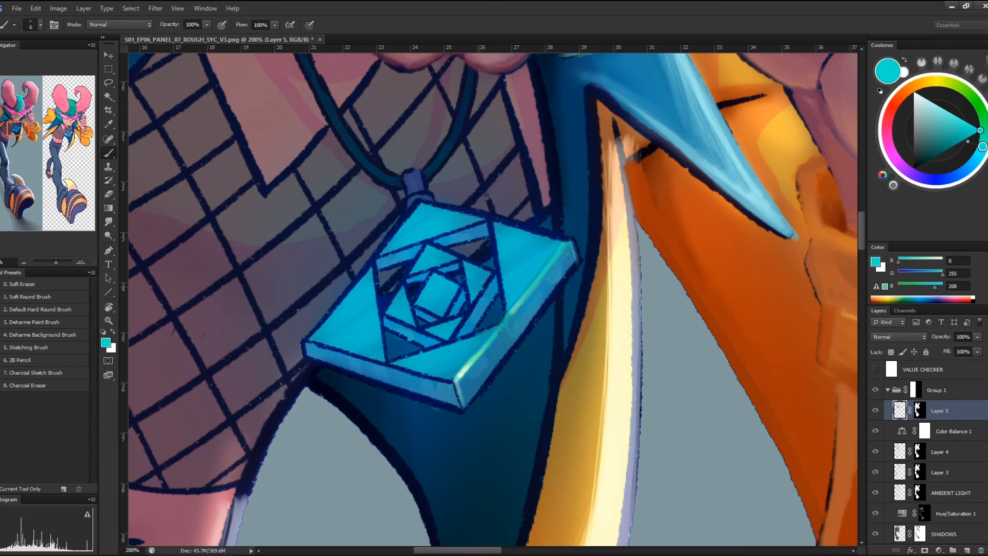
{"action": "mouse_move", "coordinate": [524, 241]}
{"action": "left_mouse_down"}
{"action": "mouse_move", "coordinate": [516, 255]}
{"action": "mouse_move", "coordinate": [547, 268]}
{"action": "left_mouse_up"}
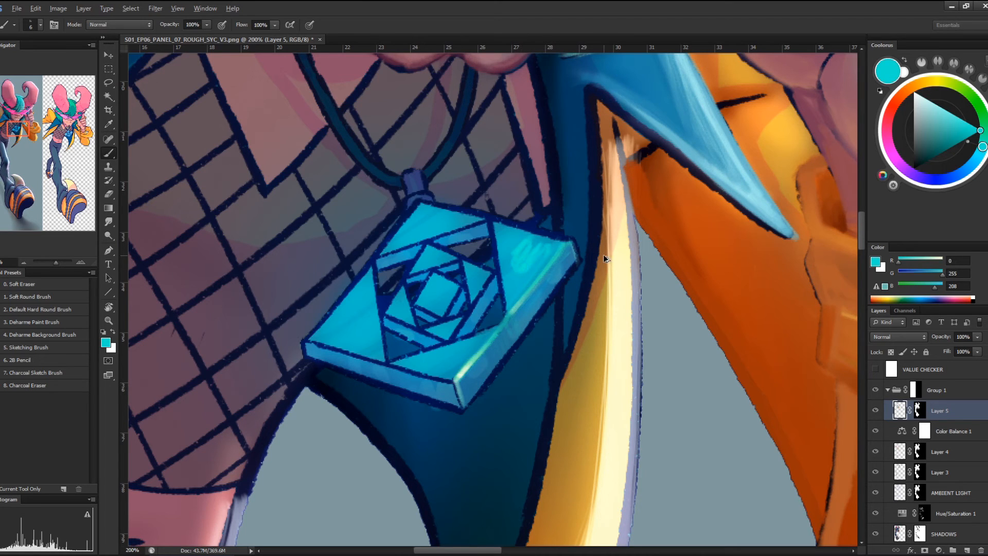
{"action": "key", "text": "ctrl+z"}
{"action": "mouse_move", "coordinate": [956, 120]}
{"action": "left_mouse_down"}
{"action": "mouse_move", "coordinate": [950, 96]}
{"action": "mouse_move", "coordinate": [934, 104]}
{"action": "left_mouse_up"}
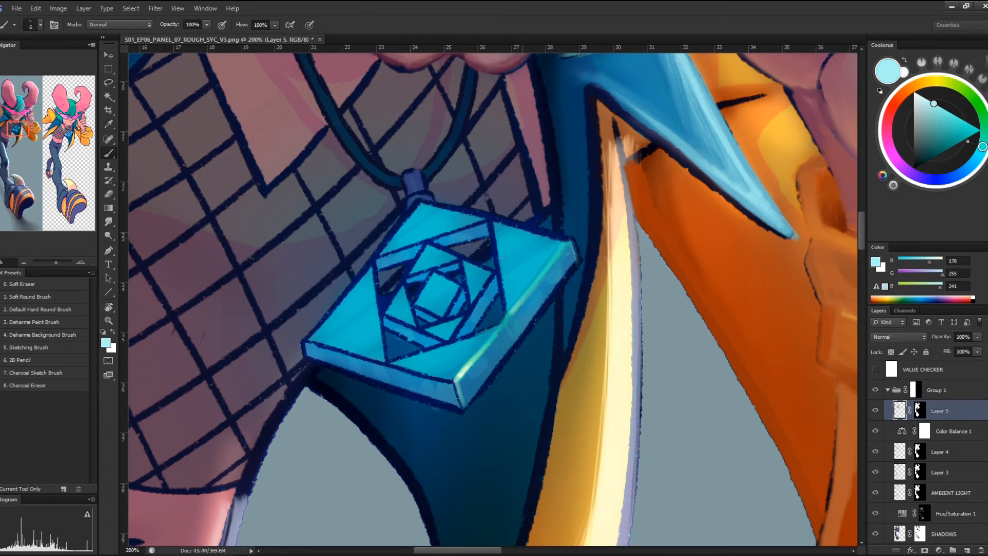
{"action": "left_click_drag", "start_coordinate": [504, 258], "coordinate": [545, 249]}
{"action": "key", "text": "ctrl+z"}
{"action": "left_click_drag", "start_coordinate": [970, 133], "coordinate": [950, 165]}
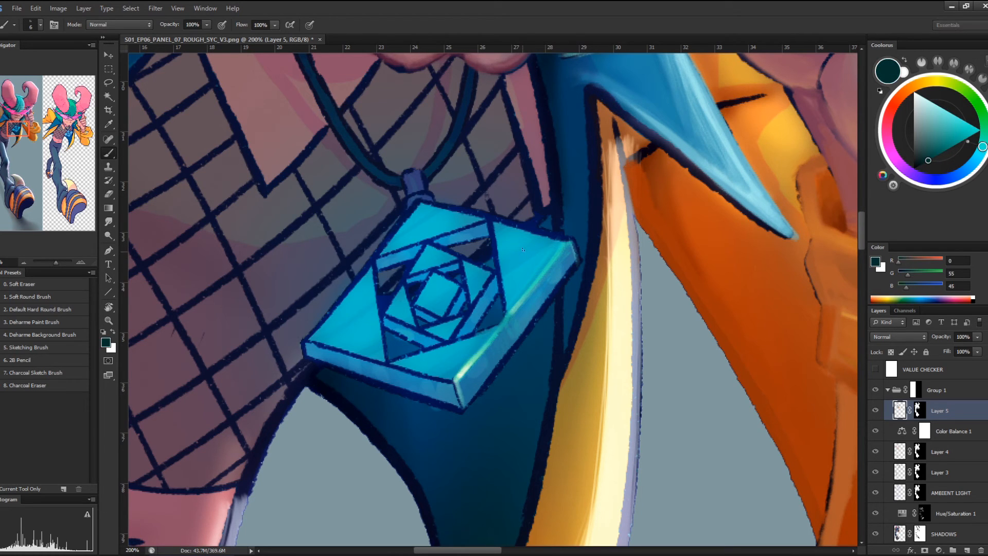
{"action": "left_click_drag", "start_coordinate": [960, 132], "coordinate": [921, 129]}
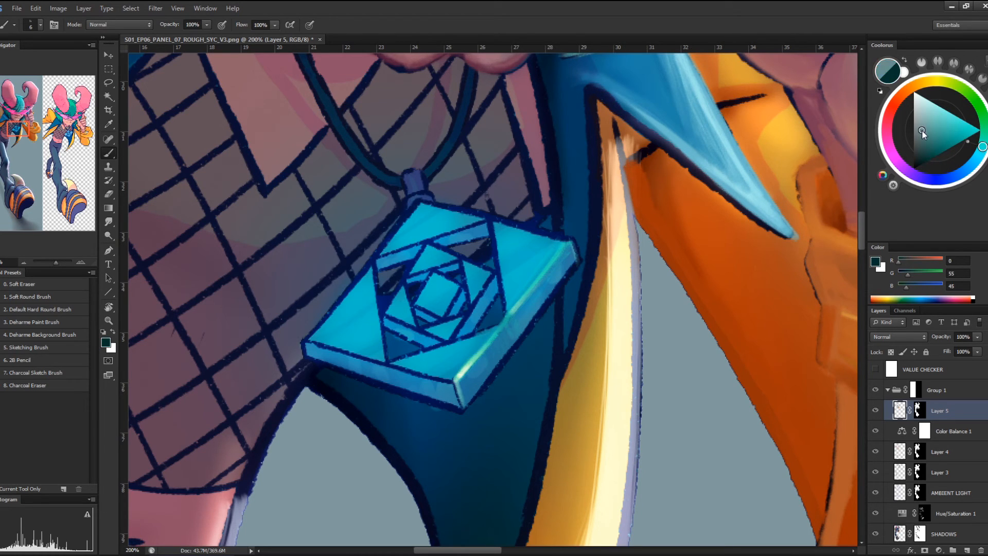
{"action": "key", "text": "ctrl+z"}
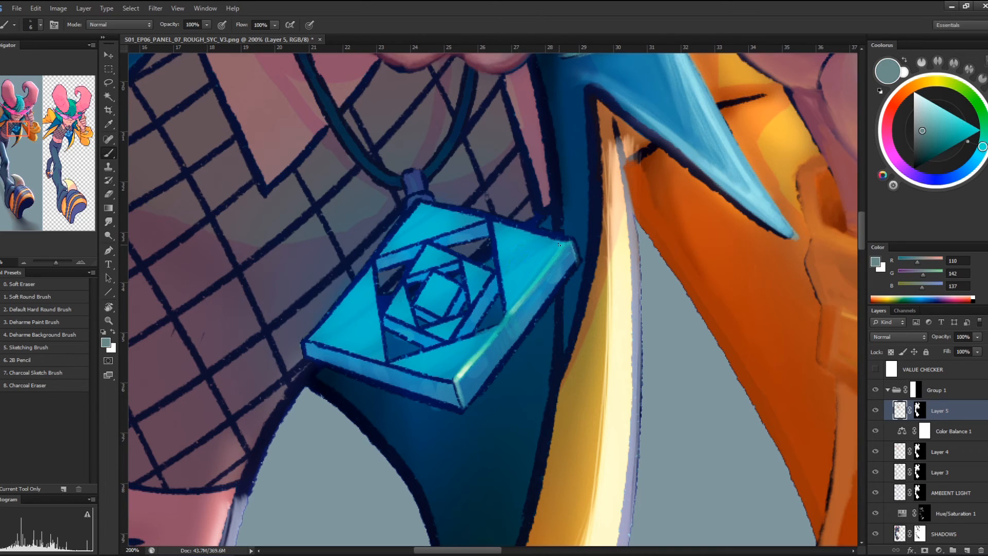
Paint light green highlights along the edges of the pendant's inner square and soften them with sampled blue
{"action": "left_click", "coordinate": [484, 330], "text": "alt"}
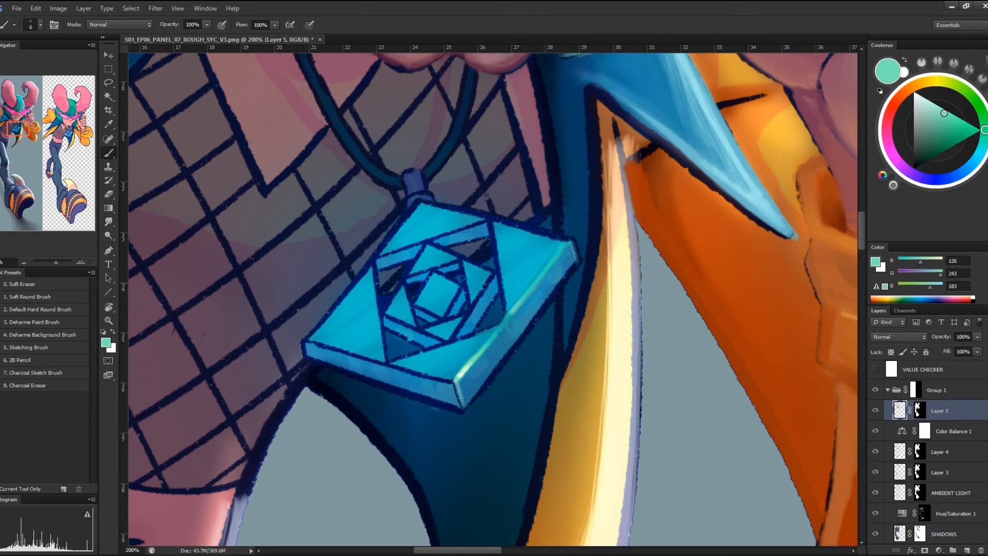
{"action": "mouse_move", "coordinate": [480, 290]}
{"action": "left_mouse_down"}
{"action": "mouse_move", "coordinate": [493, 273]}
{"action": "mouse_move", "coordinate": [469, 303]}
{"action": "left_mouse_up"}
{"action": "left_click_drag", "start_coordinate": [462, 257], "coordinate": [493, 273]}
{"action": "mouse_move", "coordinate": [461, 316]}
{"action": "left_mouse_down"}
{"action": "mouse_move", "coordinate": [451, 338]}
{"action": "mouse_move", "coordinate": [467, 310]}
{"action": "left_mouse_up"}
{"action": "left_click", "coordinate": [470, 263], "text": "alt"}
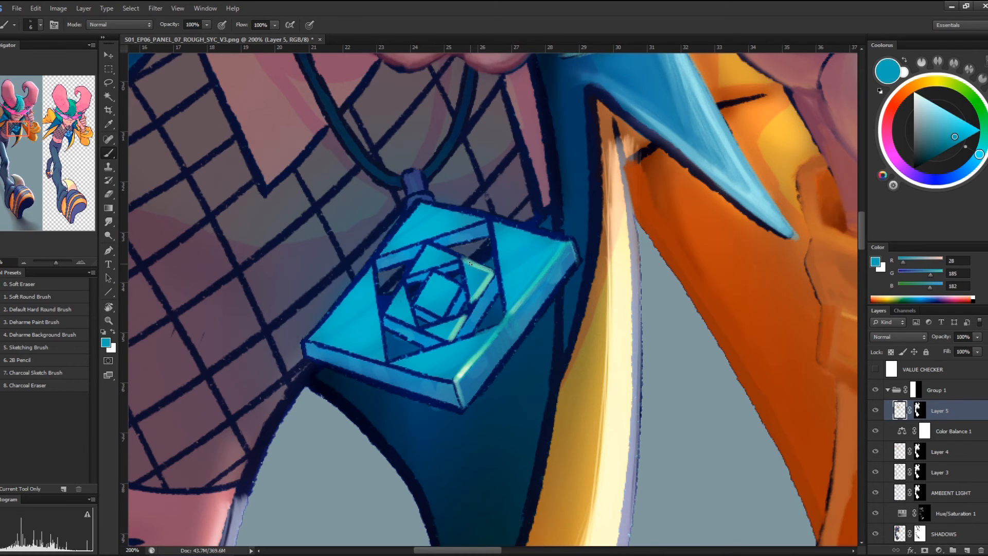
{"action": "mouse_move", "coordinate": [470, 263]}
{"action": "left_mouse_down"}
{"action": "mouse_move", "coordinate": [485, 272]}
{"action": "mouse_move", "coordinate": [476, 266]}
{"action": "left_mouse_up"}
Try a sampled pale green highlight on the pendant's innermost square and undo it
{"action": "left_click", "coordinate": [463, 372], "text": "alt"}
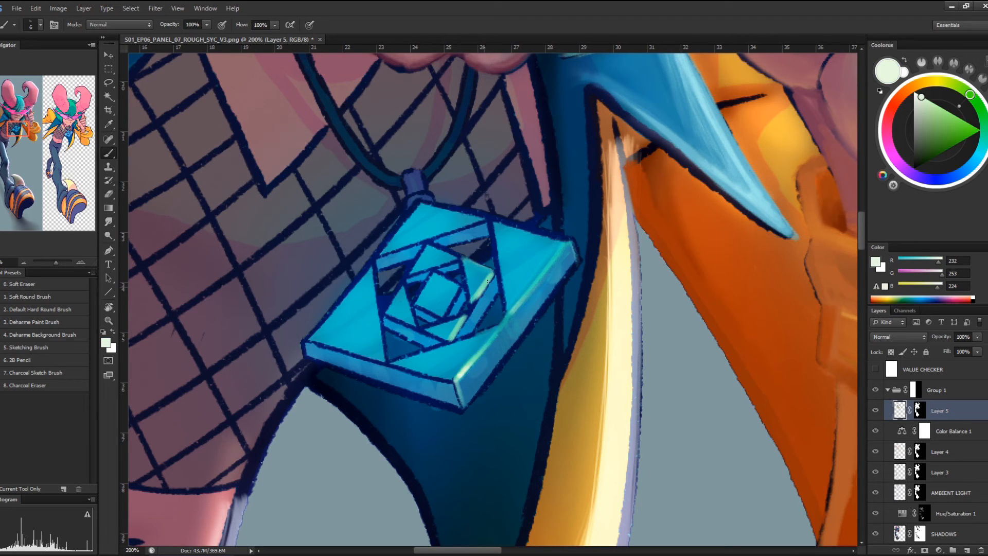
{"action": "left_click_drag", "start_coordinate": [460, 289], "coordinate": [447, 312]}
{"action": "left_click", "coordinate": [493, 272], "text": "alt"}
{"action": "key", "text": "ctrl+alt+z"}
{"action": "key", "text": "ctrl+alt+z"}
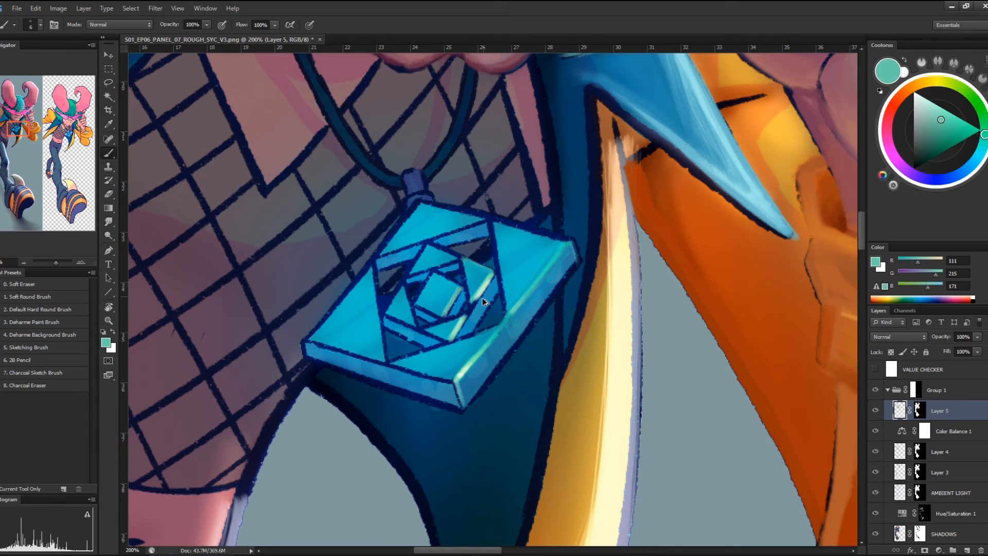
Paint a light green highlight along the edge of the pendant's innermost square with sampled colors
{"action": "left_click", "coordinate": [471, 285], "text": "alt"}
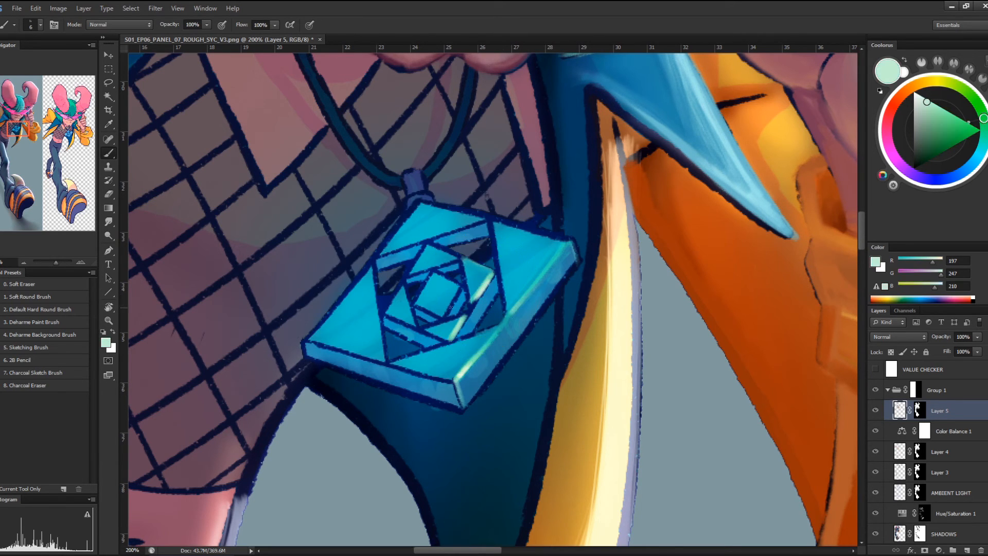
{"action": "left_click_drag", "start_coordinate": [460, 287], "coordinate": [444, 312]}
{"action": "left_click", "coordinate": [491, 273], "text": "alt"}
{"action": "mouse_move", "coordinate": [446, 311]}
{"action": "left_mouse_down"}
{"action": "mouse_move", "coordinate": [461, 288]}
{"action": "mouse_move", "coordinate": [446, 315]}
{"action": "left_mouse_up"}
Add light green highlight lines along the remaining inner and outer edges of the pendant's spiral square pattern
{"action": "left_click_drag", "start_coordinate": [410, 277], "coordinate": [456, 257]}
{"action": "left_click_drag", "start_coordinate": [404, 286], "coordinate": [417, 326]}
{"action": "left_click_drag", "start_coordinate": [371, 272], "coordinate": [384, 355]}
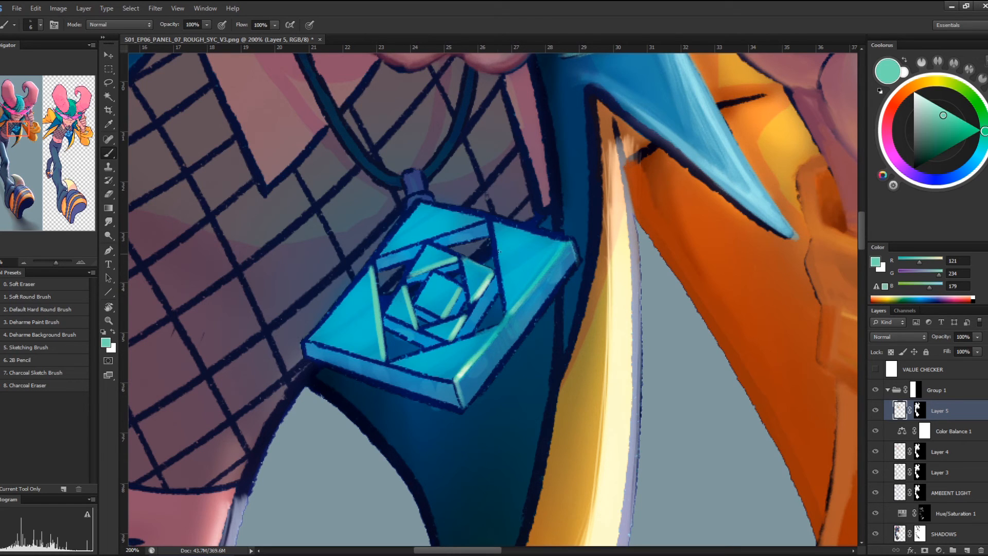
{"action": "left_click_drag", "start_coordinate": [375, 257], "coordinate": [484, 219]}
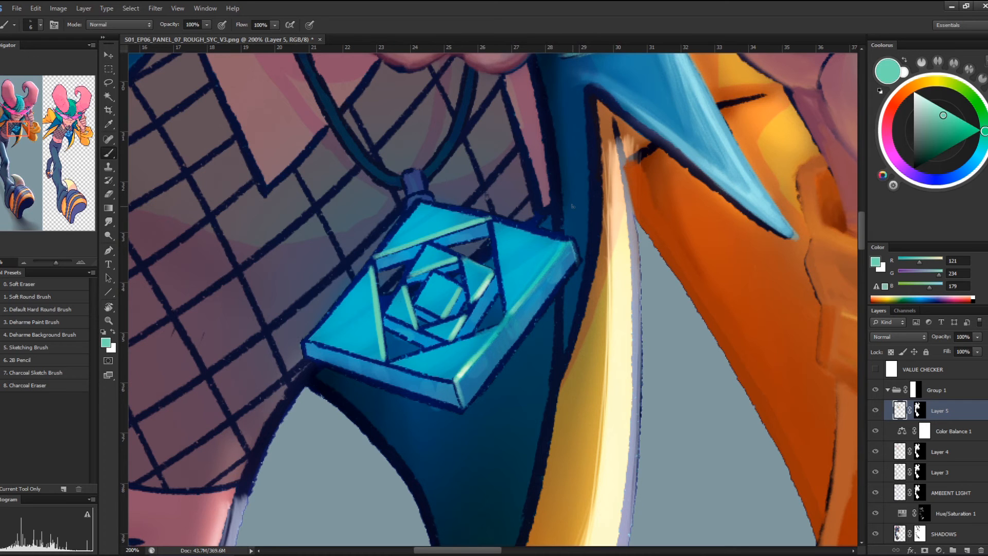
Paint a light green highlight along the front lower edge of the pendant's top face on Layer 5
{"action": "left_click_drag", "start_coordinate": [325, 346], "coordinate": [454, 383]}
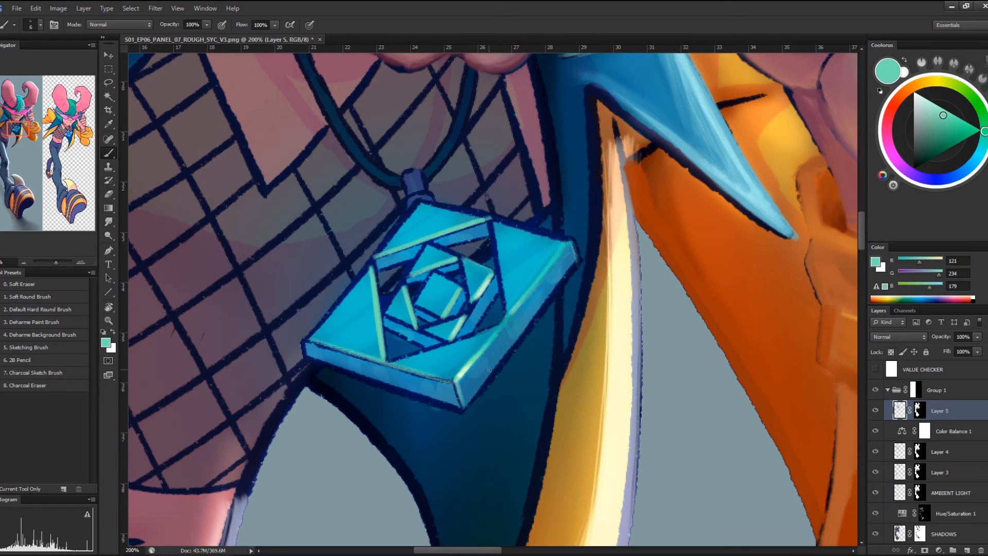
{"action": "key", "text": "ctrl+minus"}
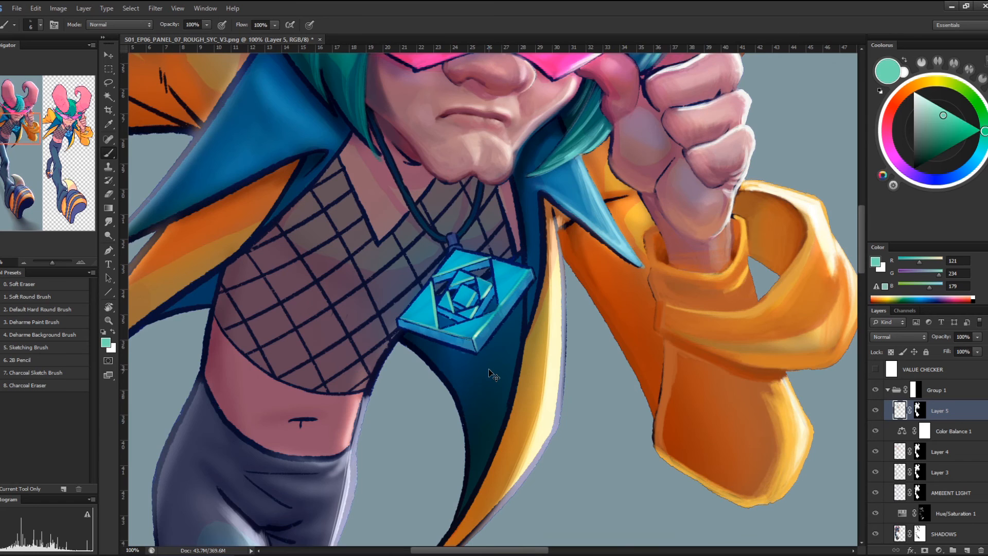
{"action": "key", "text": "ctrl+plus"}
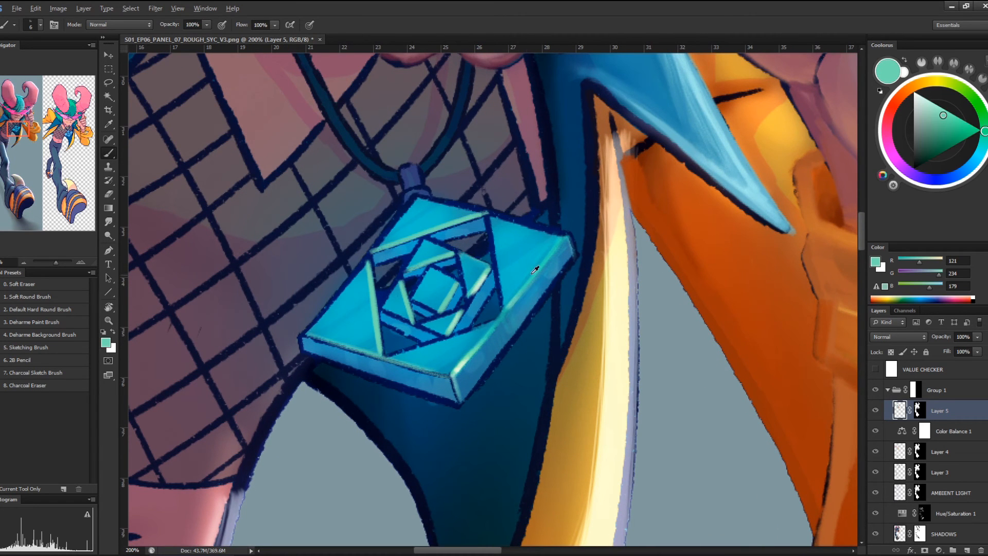
Shade the pendant's upper-right facet with sampled teal and a darker blue (RGB 0, 82, 139)
{"action": "left_click", "coordinate": [533, 272], "text": "alt"}
{"action": "left_click", "coordinate": [509, 271], "text": "alt"}
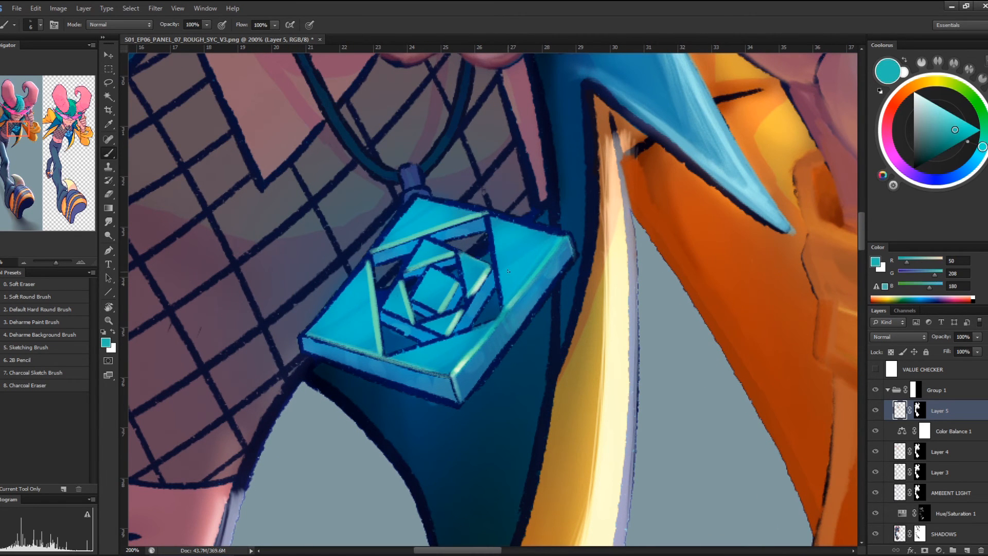
{"action": "left_click", "coordinate": [530, 239], "text": "alt"}
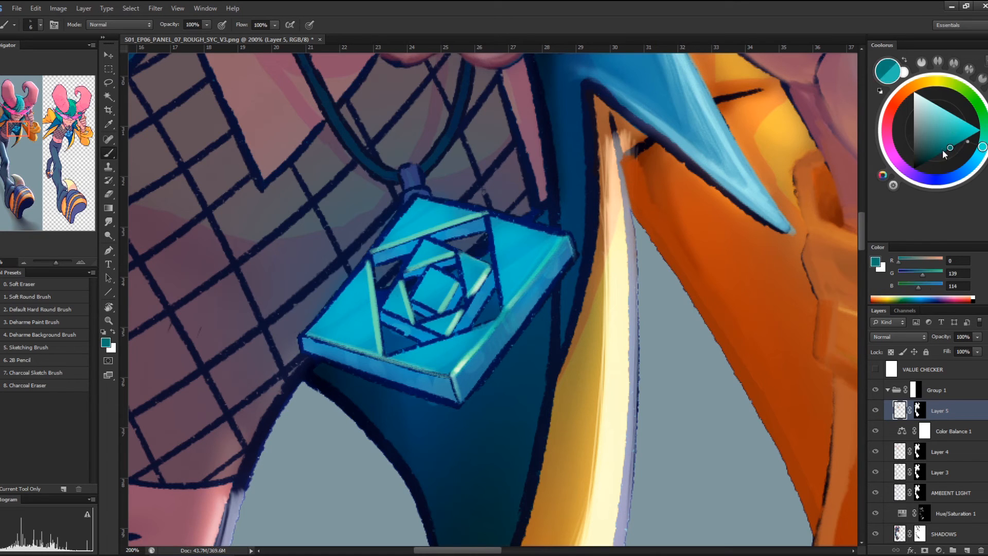
{"action": "left_click", "coordinate": [565, 229], "text": "alt"}
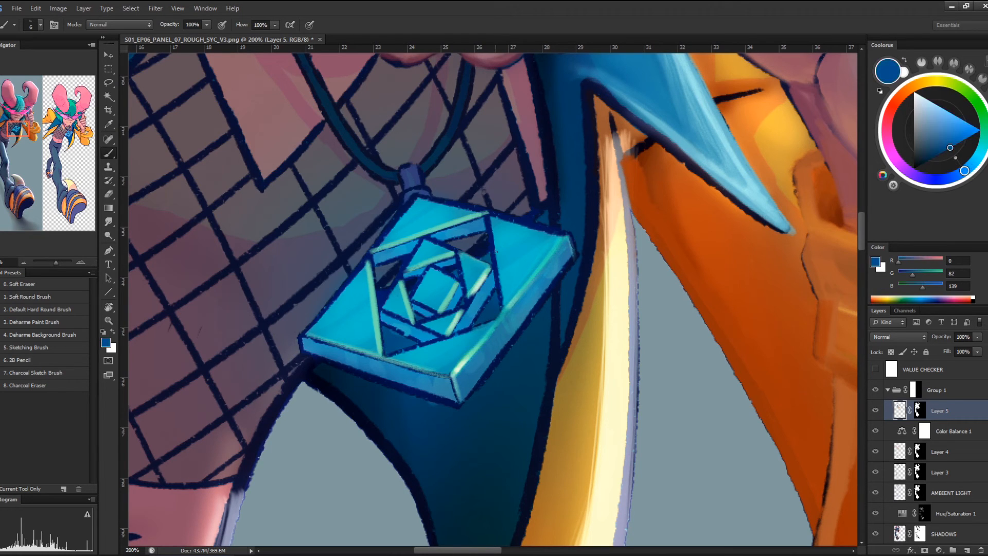
{"action": "mouse_move", "coordinate": [499, 274]}
{"action": "left_mouse_down"}
{"action": "mouse_move", "coordinate": [496, 235]}
{"action": "mouse_move", "coordinate": [513, 230]}
{"action": "left_mouse_up"}
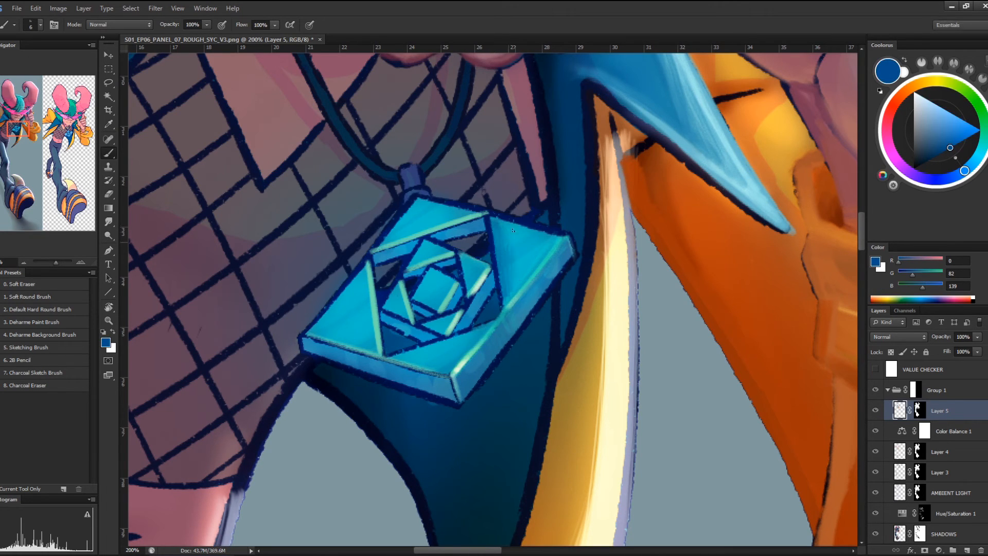
Brush brighter blue (RGB 0, 115, 195) strokes over the pendant's left facets and its inner nested squares
{"action": "left_click", "coordinate": [964, 139]}
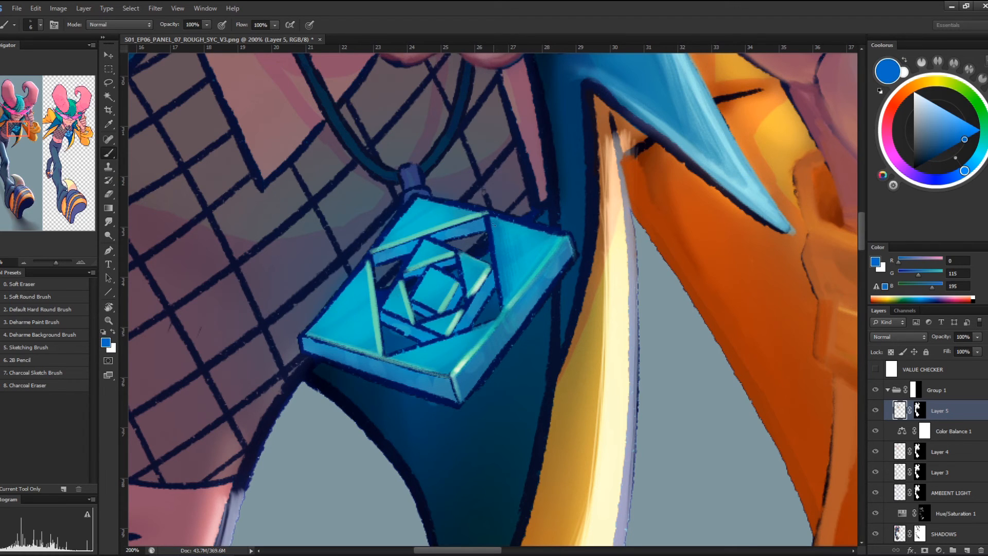
{"action": "mouse_move", "coordinate": [405, 221]}
{"action": "left_mouse_down"}
{"action": "mouse_move", "coordinate": [392, 237]}
{"action": "mouse_move", "coordinate": [410, 210]}
{"action": "mouse_move", "coordinate": [407, 229]}
{"action": "left_mouse_up"}
{"action": "mouse_move", "coordinate": [352, 285]}
{"action": "left_mouse_down"}
{"action": "mouse_move", "coordinate": [327, 330]}
{"action": "mouse_move", "coordinate": [330, 337]}
{"action": "mouse_move", "coordinate": [364, 308]}
{"action": "mouse_move", "coordinate": [355, 335]}
{"action": "left_mouse_up"}
{"action": "mouse_move", "coordinate": [391, 305]}
{"action": "left_mouse_down"}
{"action": "mouse_move", "coordinate": [428, 250]}
{"action": "mouse_move", "coordinate": [413, 268]}
{"action": "mouse_move", "coordinate": [427, 251]}
{"action": "mouse_move", "coordinate": [444, 276]}
{"action": "left_mouse_up"}
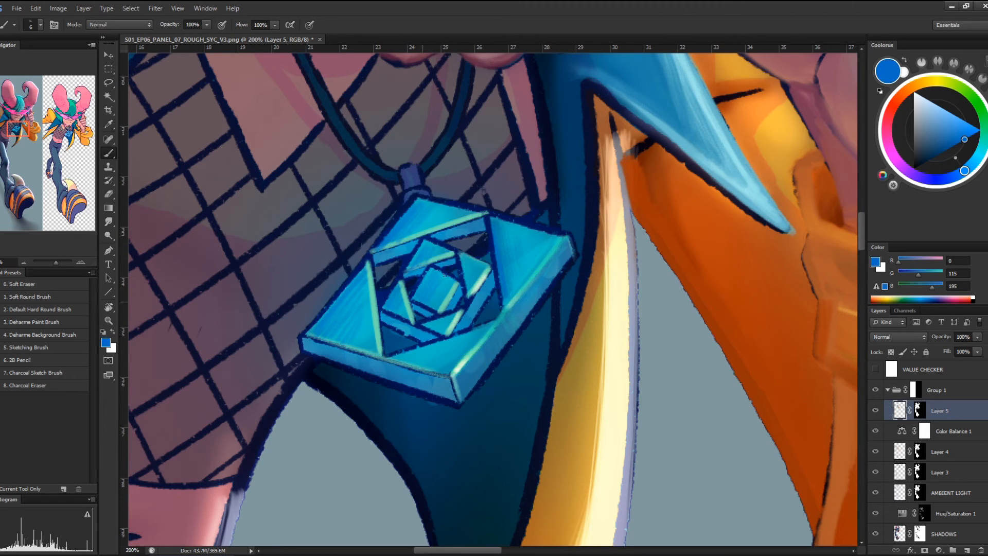
{"action": "left_click", "coordinate": [463, 267]}
{"action": "left_click_drag", "start_coordinate": [389, 323], "coordinate": [434, 336]}
Darken the recesses around the pendant's inner squares with dark green (RGB 0, 99, 61) strokes
{"action": "left_click", "coordinate": [402, 301], "text": "alt"}
{"action": "left_click", "coordinate": [962, 142]}
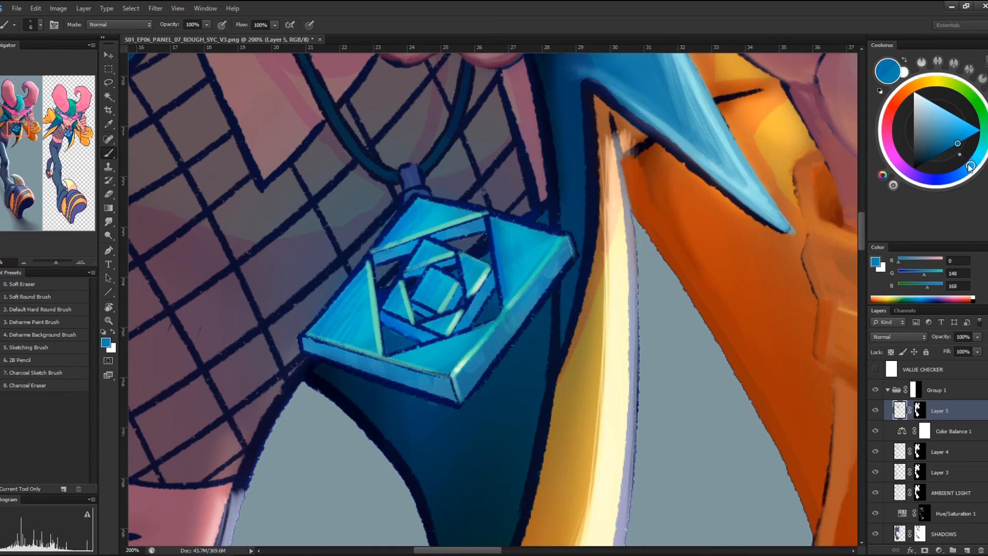
{"action": "left_click_drag", "start_coordinate": [974, 161], "coordinate": [985, 136]}
{"action": "left_click", "coordinate": [939, 153]}
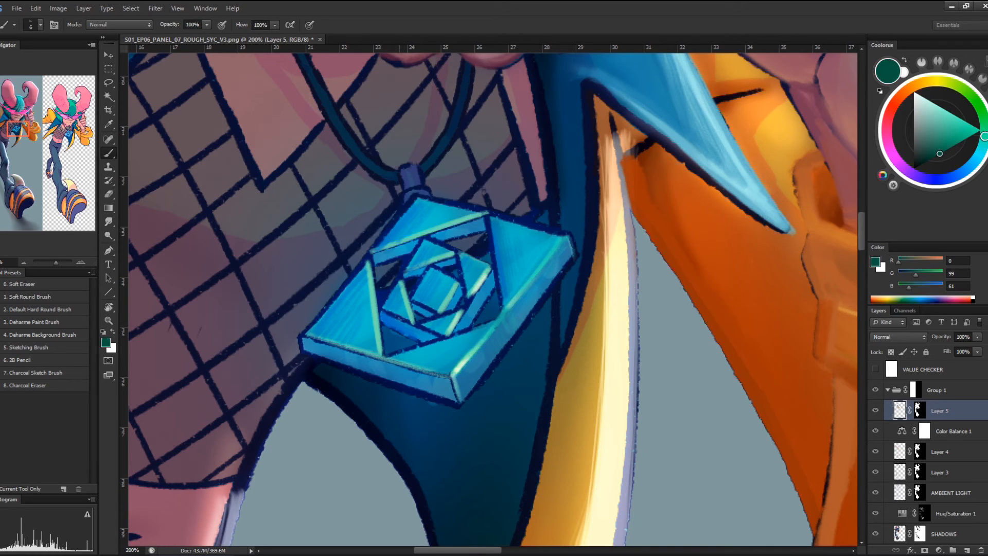
{"action": "left_click_drag", "start_coordinate": [382, 315], "coordinate": [406, 333]}
{"action": "left_click_drag", "start_coordinate": [405, 276], "coordinate": [423, 270]}
{"action": "mouse_move", "coordinate": [414, 307]}
{"action": "left_mouse_down"}
{"action": "mouse_move", "coordinate": [456, 290]}
{"action": "mouse_move", "coordinate": [476, 302]}
{"action": "left_mouse_up"}
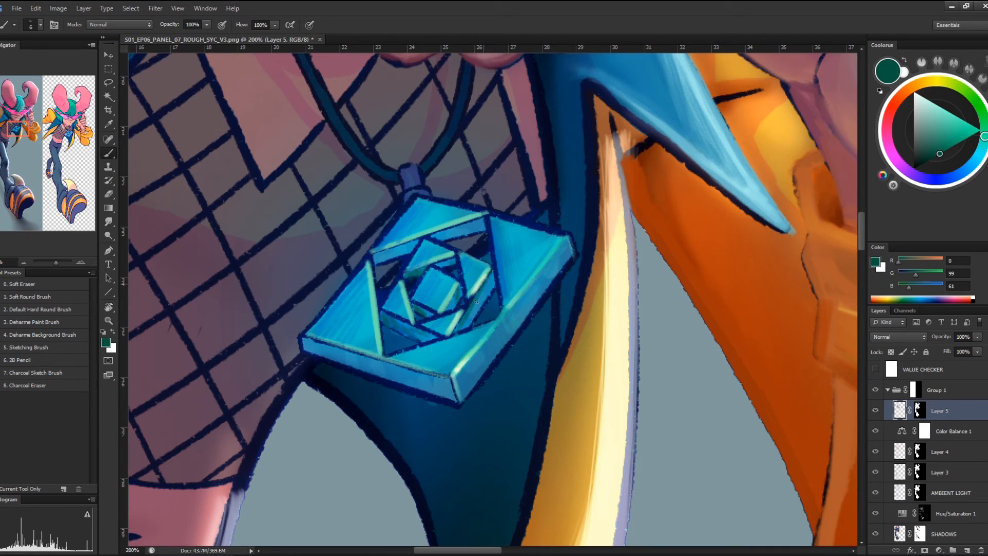
Shade the pendant's front side face with dark green, and add bright blue (RGB 14, 126, 227) along its lower edge
{"action": "mouse_move", "coordinate": [301, 347]}
{"action": "left_mouse_down"}
{"action": "mouse_move", "coordinate": [369, 370]}
{"action": "mouse_move", "coordinate": [412, 365]}
{"action": "mouse_move", "coordinate": [457, 400]}
{"action": "left_mouse_up"}
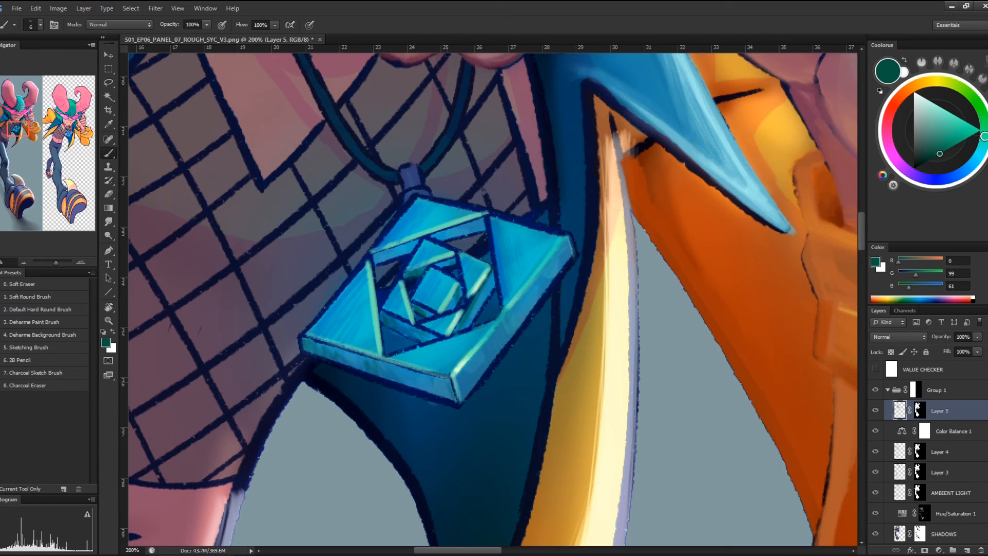
{"action": "left_click", "coordinate": [962, 172]}
{"action": "left_click", "coordinate": [969, 132]}
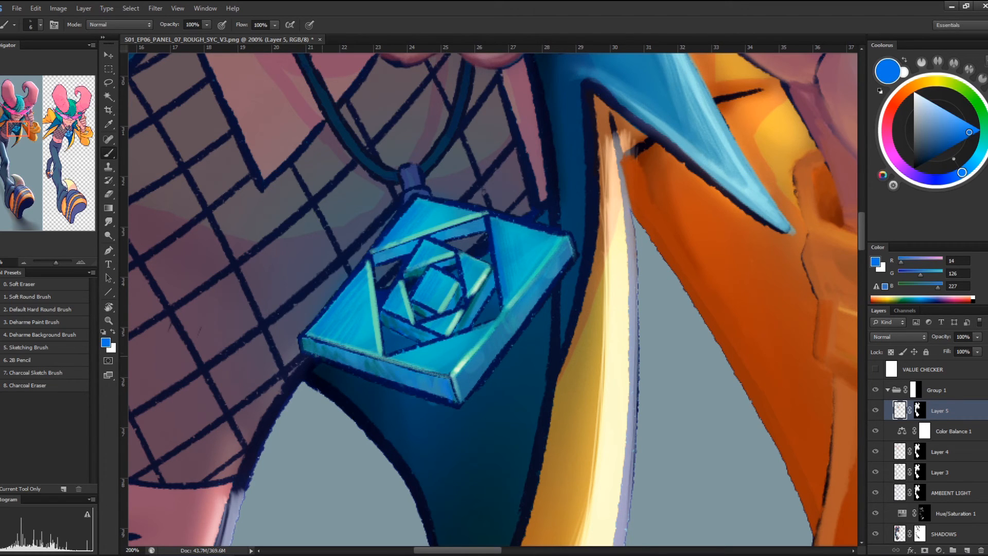
{"action": "left_click_drag", "start_coordinate": [316, 354], "coordinate": [450, 403]}
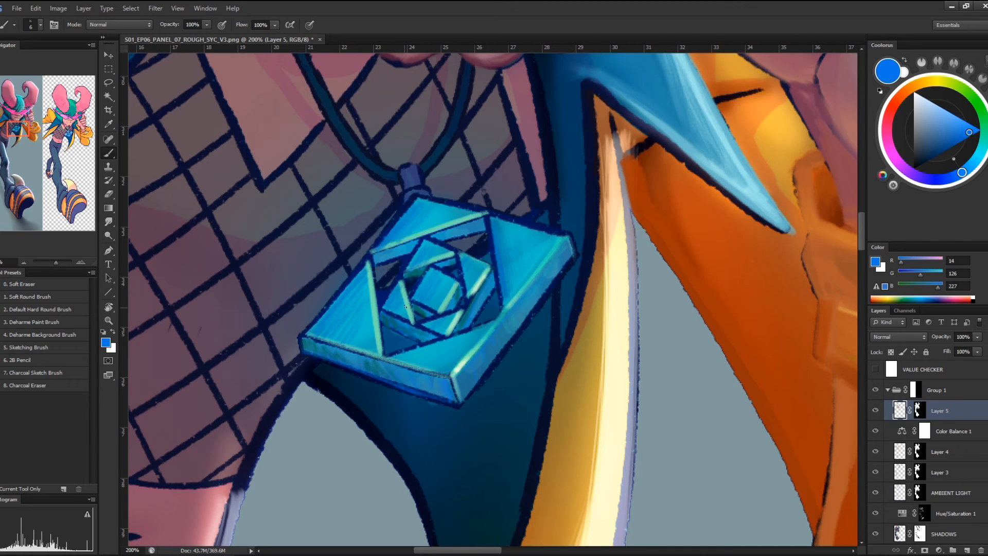
Compare the whole character with Layer 5 hidden and shown
{"action": "scroll", "coordinate": [406, 307], "scroll_direction": "down", "scroll_amount": 4}
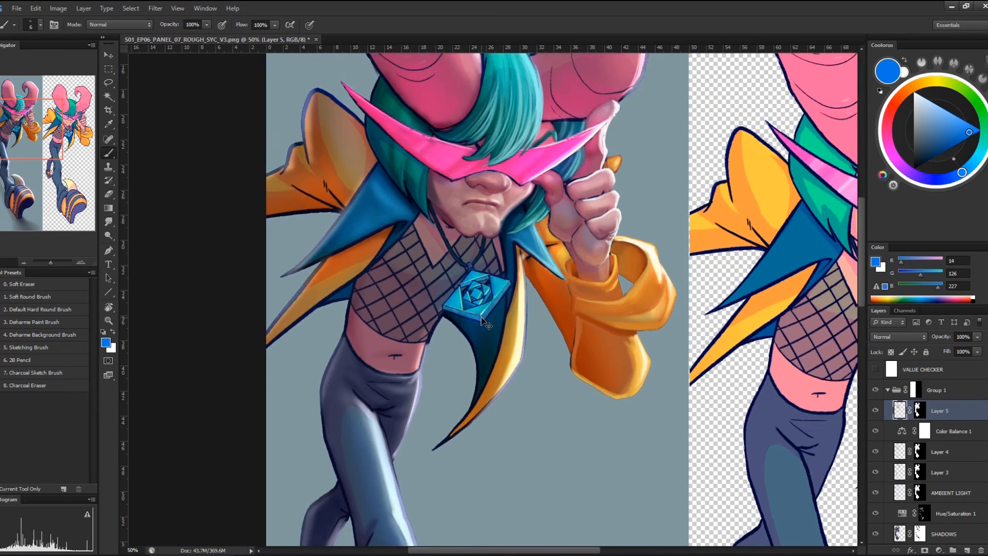
{"action": "scroll", "coordinate": [483, 321], "scroll_direction": "down", "scroll_amount": 1}
{"action": "left_click", "coordinate": [876, 411]}
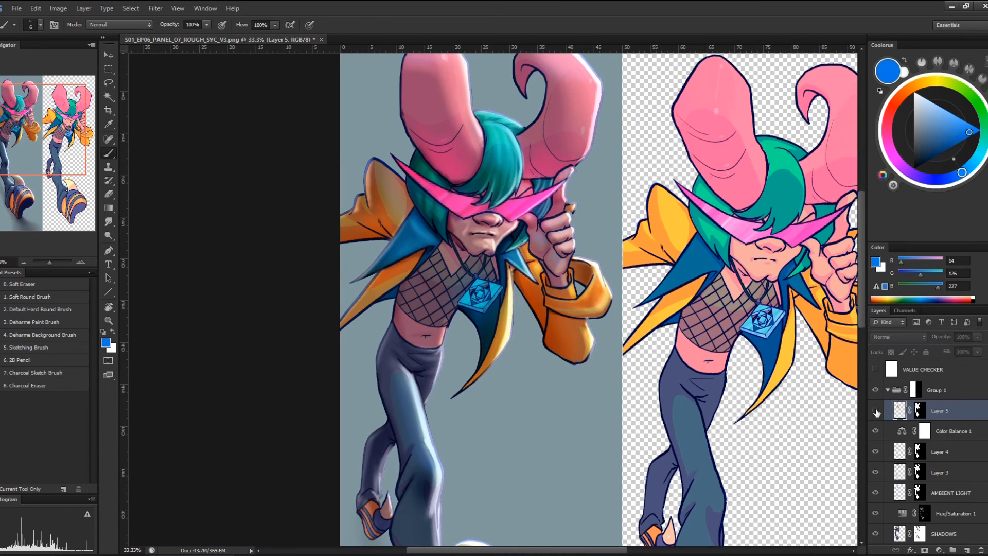
{"action": "left_click", "coordinate": [876, 410]}
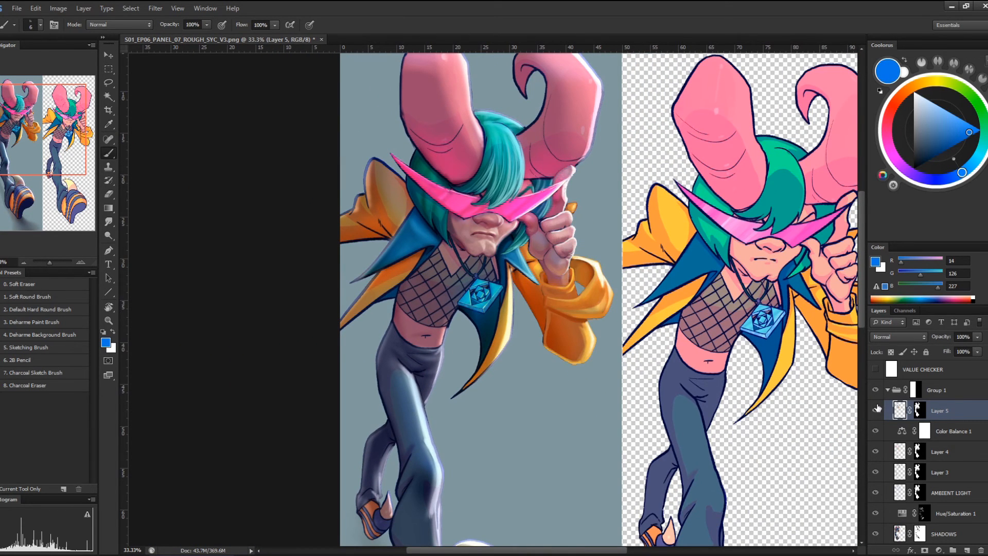
Deepen the pendant's front side face near the bottom corner with blues sampled from the painting
{"action": "key", "text": "ctrl+plus"}
{"action": "key", "text": "ctrl+plus"}
{"action": "key", "text": "ctrl+plus"}
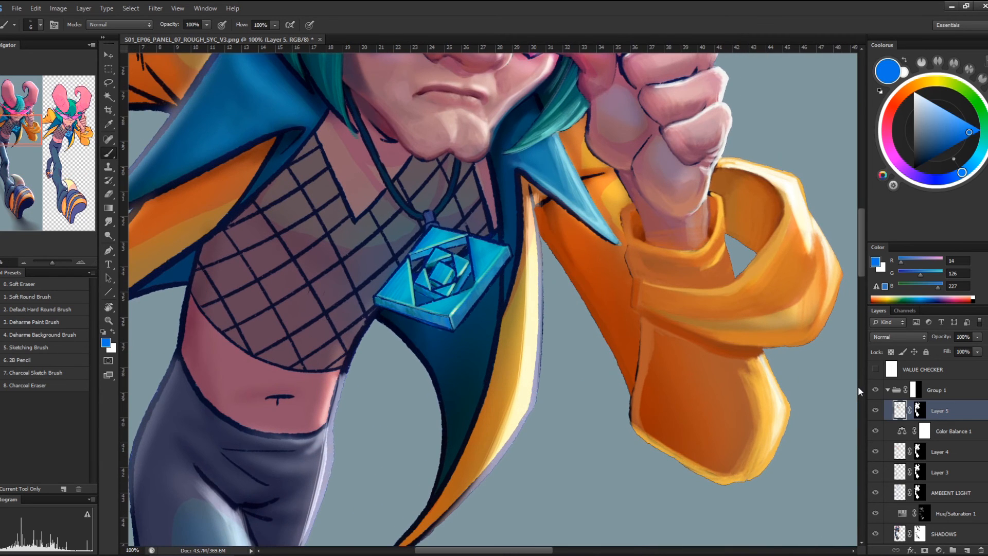
{"action": "left_click", "coordinate": [463, 286], "text": "alt"}
{"action": "left_click", "coordinate": [447, 324], "text": "alt"}
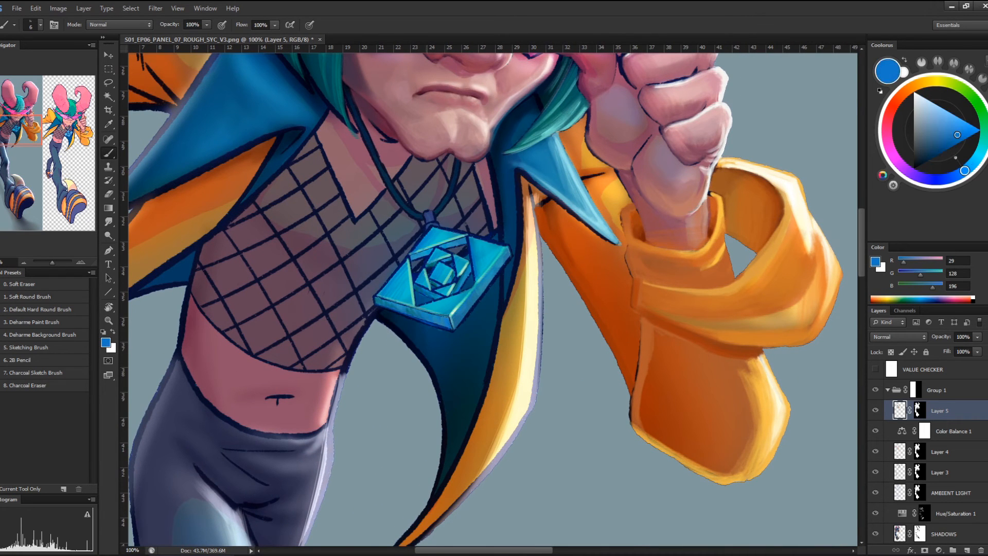
{"action": "left_click_drag", "start_coordinate": [434, 324], "coordinate": [447, 327]}
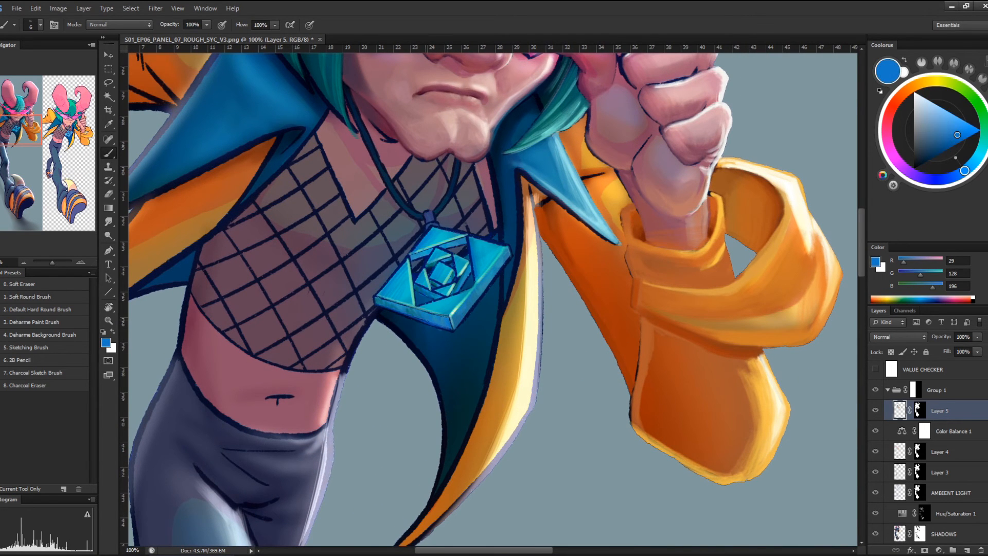
{"action": "left_click", "coordinate": [423, 321], "text": "alt"}
{"action": "left_click_drag", "start_coordinate": [425, 323], "coordinate": [446, 315]}
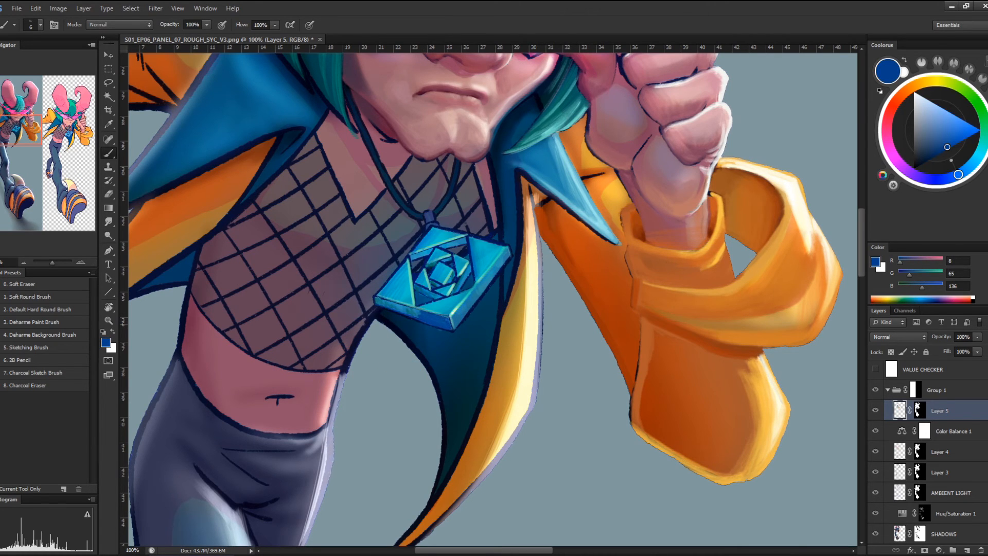
Blend the pendant's bottom corner and its adjoining edges using cyan, teal and pale mint tones sampled from the pendant
{"action": "left_click", "coordinate": [437, 309], "text": "alt"}
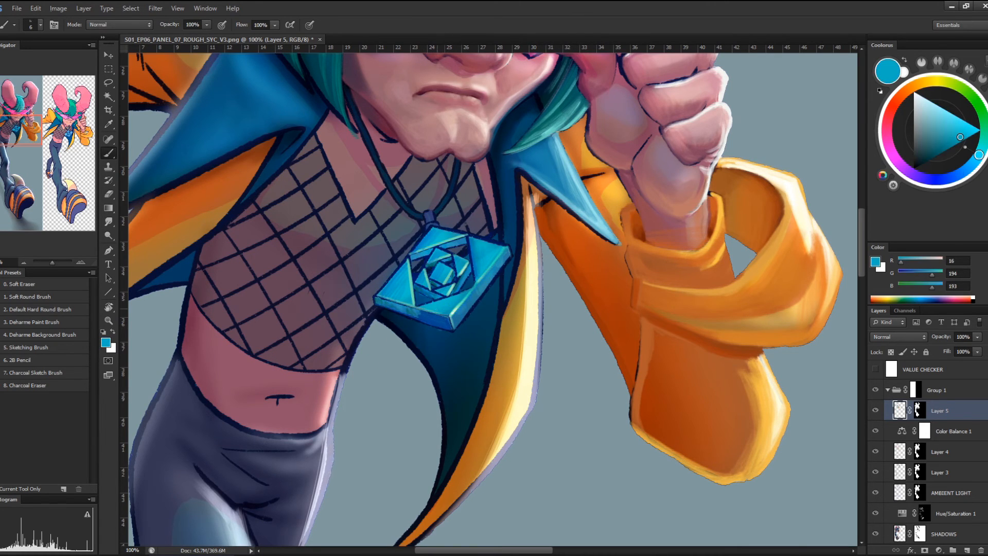
{"action": "left_click", "coordinate": [435, 314], "text": "alt"}
{"action": "left_click", "coordinate": [444, 309], "text": "alt"}
{"action": "left_click", "coordinate": [447, 319], "text": "alt"}
{"action": "left_click", "coordinate": [456, 308], "text": "alt"}
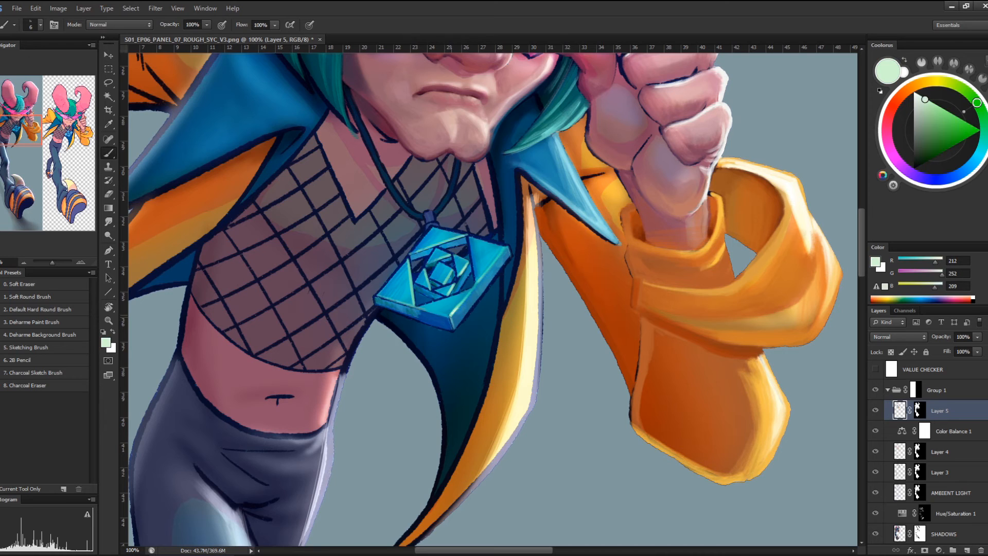
{"action": "left_click", "coordinate": [450, 315], "text": "alt"}
{"action": "left_click", "coordinate": [456, 309], "text": "alt"}
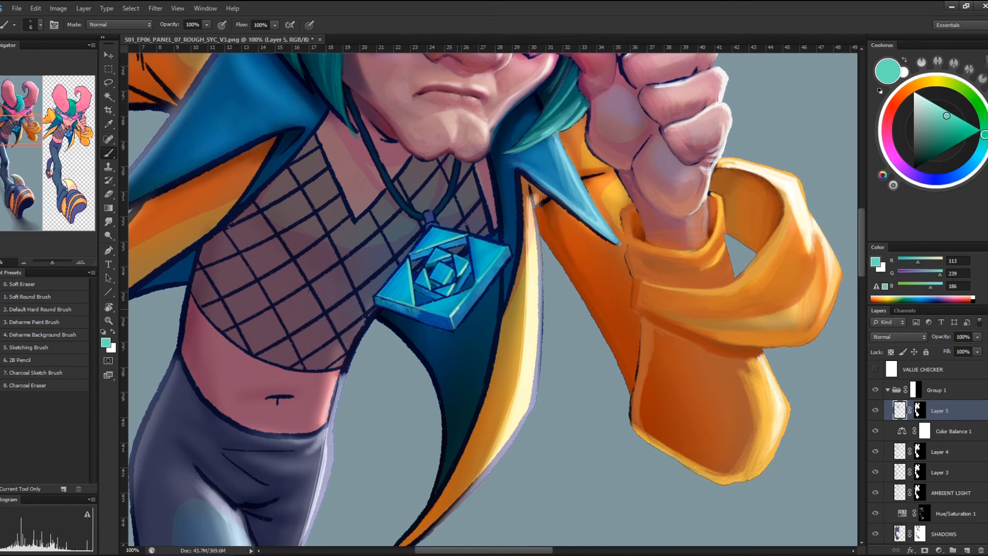
{"action": "left_click_drag", "start_coordinate": [466, 298], "coordinate": [457, 325]}
{"action": "left_click", "coordinate": [456, 308], "text": "alt"}
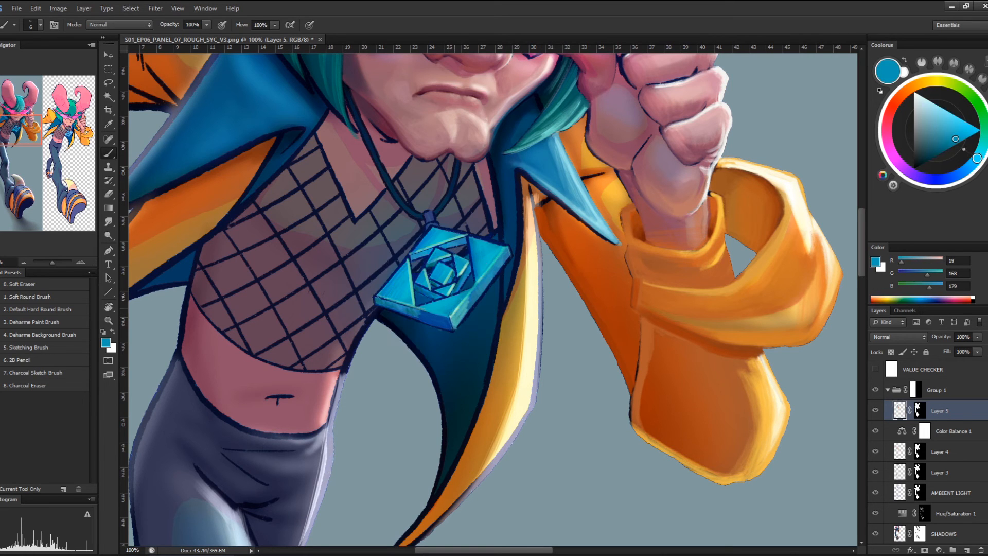
{"action": "left_click", "coordinate": [458, 307], "text": "alt"}
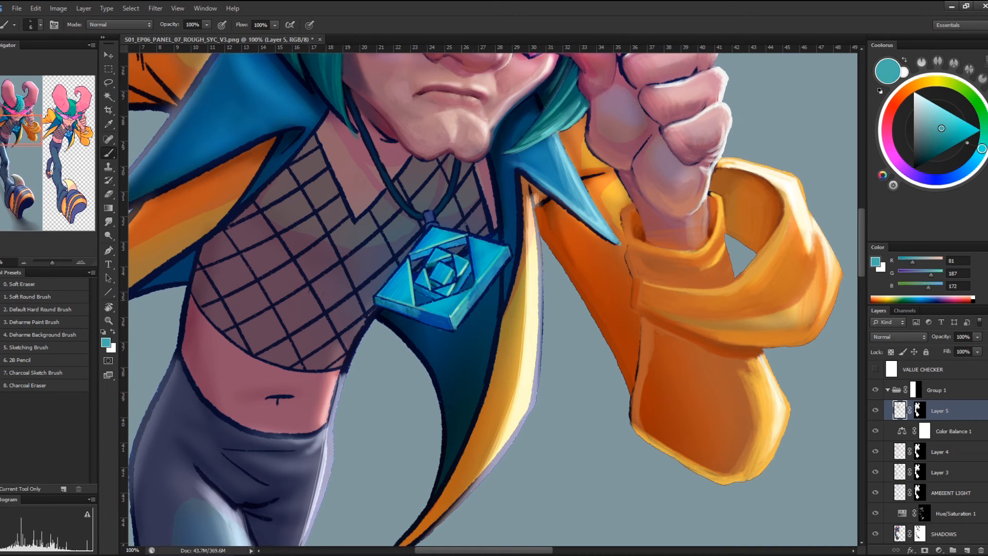
Repaint the left end of the pendant's front side face with sampled dark blue and muted teal
{"action": "left_click", "coordinate": [437, 322], "text": "alt"}
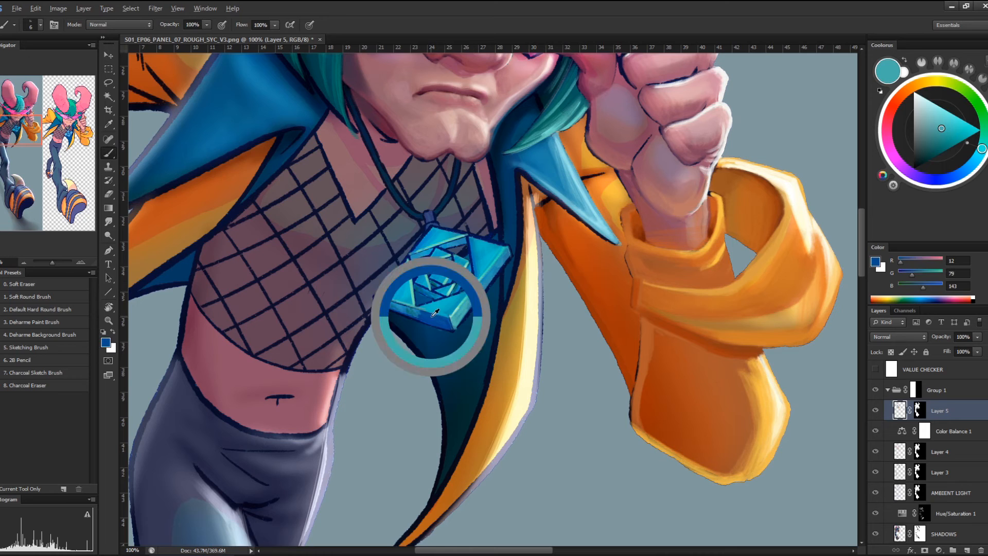
{"action": "left_click_drag", "start_coordinate": [393, 304], "coordinate": [416, 311]}
{"action": "left_click", "coordinate": [380, 299], "text": "alt"}
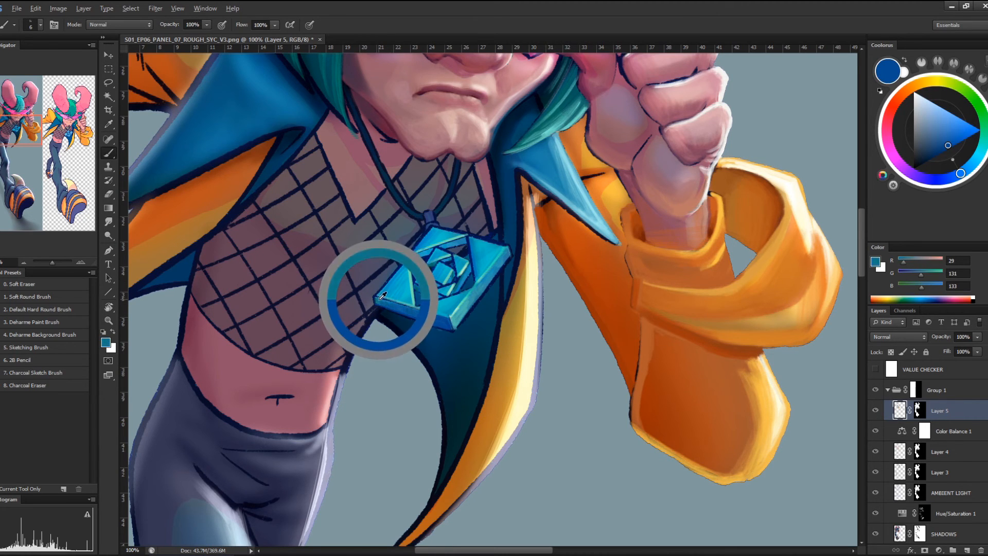
{"action": "left_click_drag", "start_coordinate": [377, 307], "coordinate": [406, 314]}
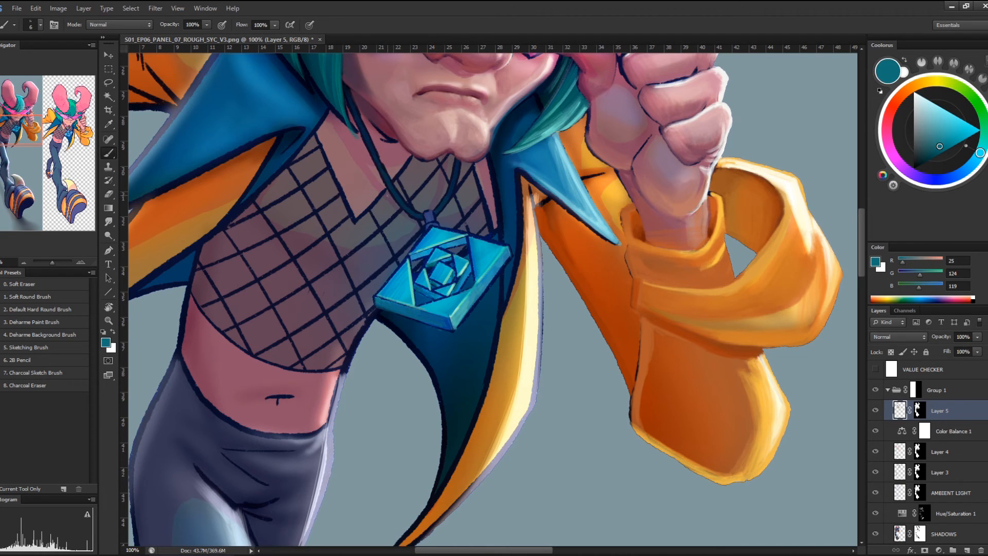
Sample a dark blue from the pendant's side and paint shadows between its inner squares and upper frame
{"action": "left_click", "coordinate": [447, 321], "text": "alt"}
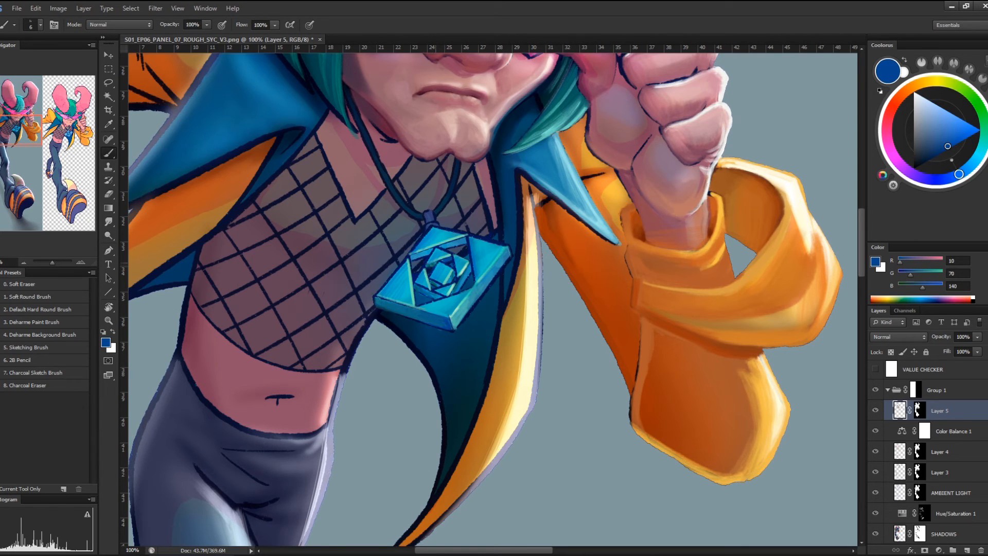
{"action": "left_click_drag", "start_coordinate": [448, 272], "coordinate": [454, 284]}
{"action": "left_click_drag", "start_coordinate": [464, 240], "coordinate": [421, 257]}
Add mint green (RGB 126, 255, 171) highlights along the edges of the pendant's inner squares and its right outer edge
{"action": "left_click", "coordinate": [985, 122]}
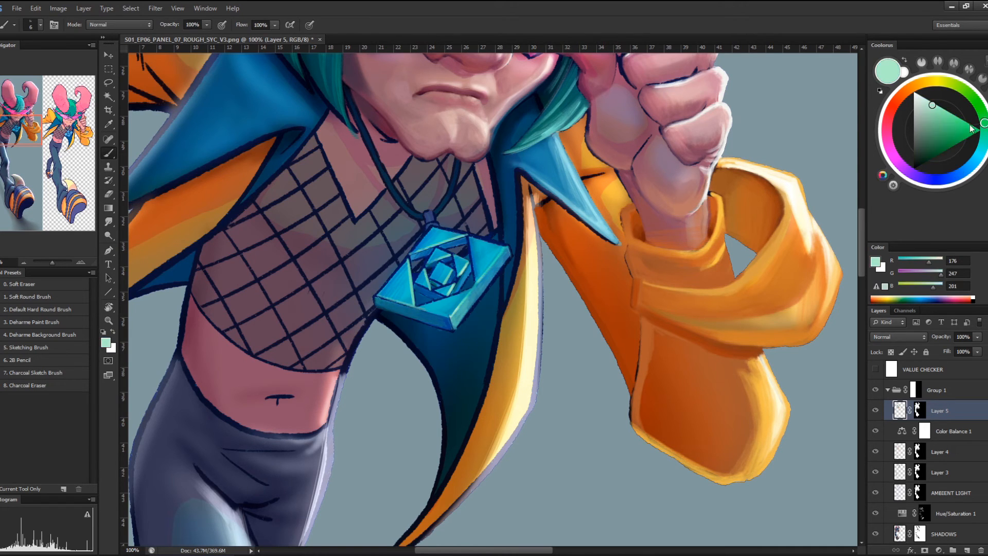
{"action": "left_click", "coordinate": [947, 111]}
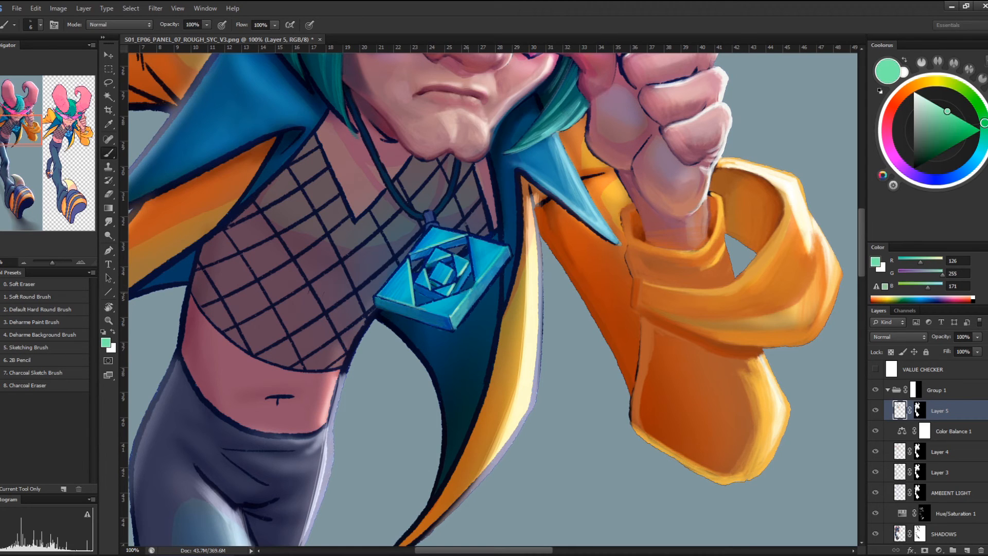
{"action": "mouse_move", "coordinate": [469, 290]}
{"action": "left_mouse_down"}
{"action": "mouse_move", "coordinate": [461, 291]}
{"action": "mouse_move", "coordinate": [475, 286]}
{"action": "left_mouse_up"}
{"action": "left_click_drag", "start_coordinate": [455, 257], "coordinate": [459, 279]}
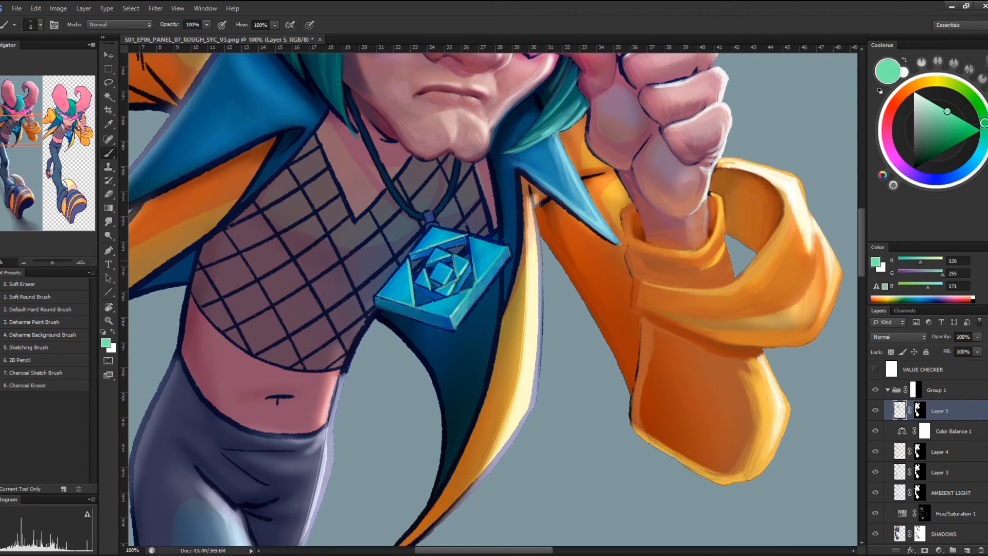
{"action": "left_click_drag", "start_coordinate": [436, 253], "coordinate": [453, 248]}
{"action": "left_click_drag", "start_coordinate": [471, 287], "coordinate": [508, 249]}
{"action": "scroll", "coordinate": [389, 208], "scroll_direction": "up", "scroll_amount": 5}
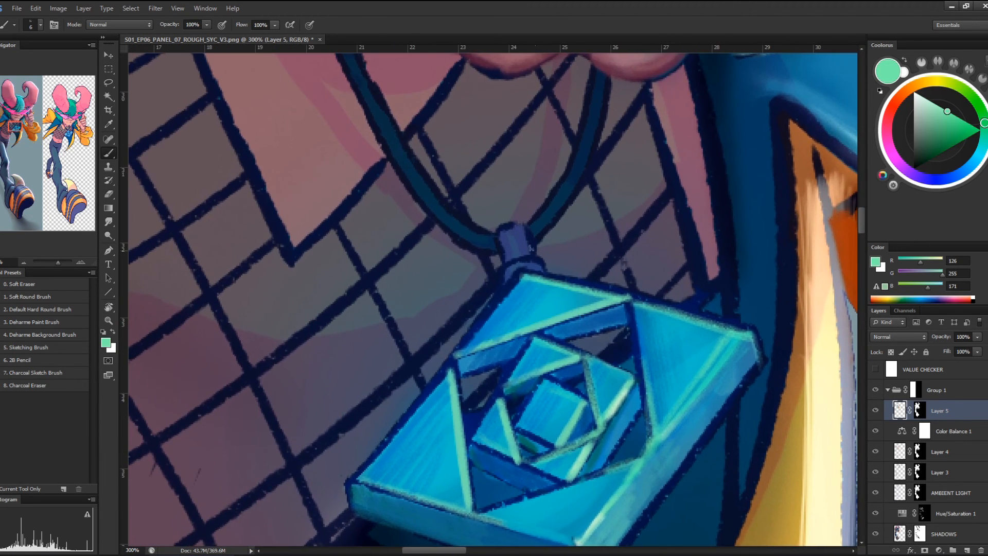
Paint pale lavender (RGB 171, 175, 205) highlights on the purple loop connecting the pendant to its cord
{"action": "left_click", "coordinate": [530, 248], "text": "alt"}
{"action": "mouse_move", "coordinate": [931, 135]}
{"action": "left_mouse_down"}
{"action": "mouse_move", "coordinate": [921, 112]}
{"action": "mouse_move", "coordinate": [910, 116]}
{"action": "left_mouse_up"}
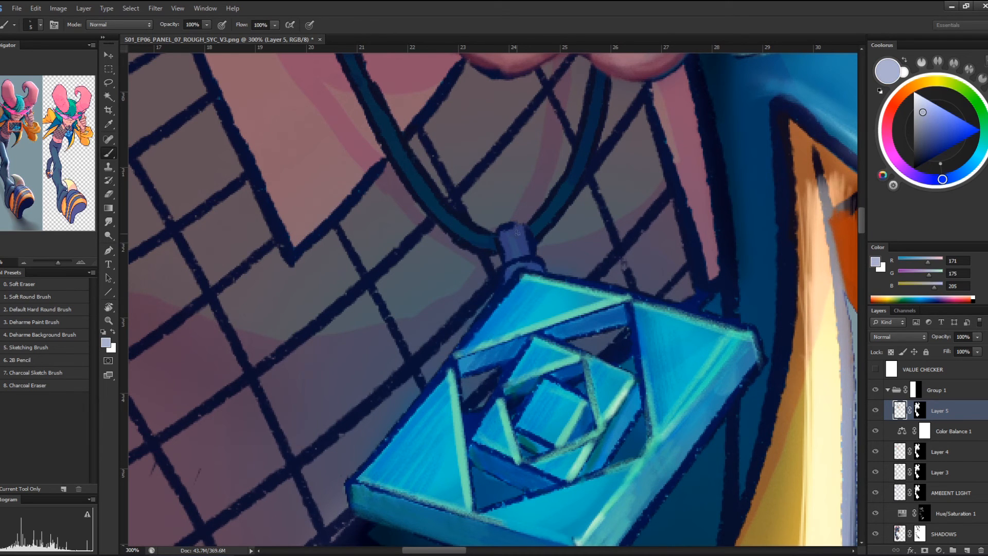
{"action": "left_click_drag", "start_coordinate": [517, 233], "coordinate": [516, 232]}
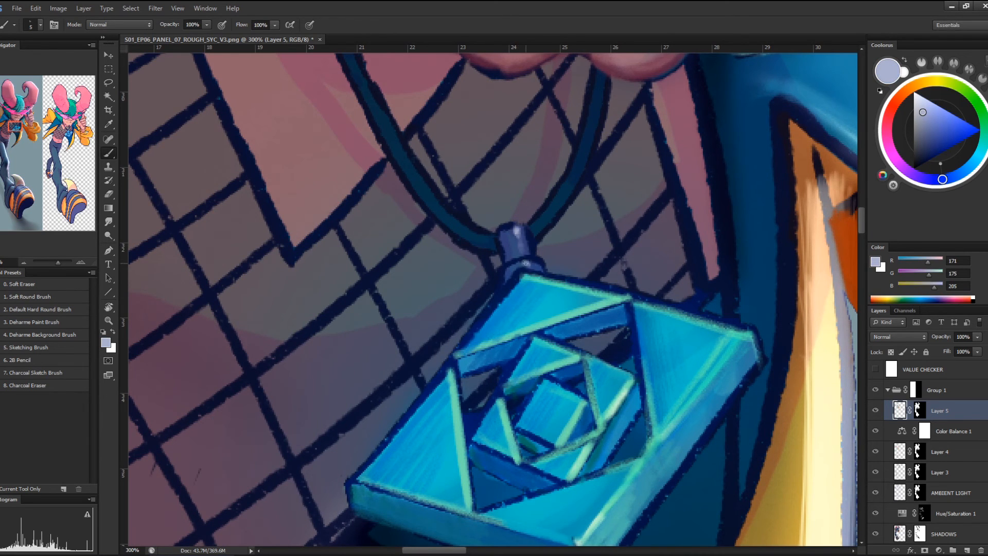
Paint over the dark outline on the inner curve of the large shoe's horn with sampled grey-green tones
{"action": "key", "text": "ctrl+minus"}
{"action": "key", "text": "ctrl+minus"}
{"action": "key", "text": "ctrl+minus"}
{"action": "key", "text": "ctrl+minus"}
{"action": "key", "text": "ctrl+minus"}
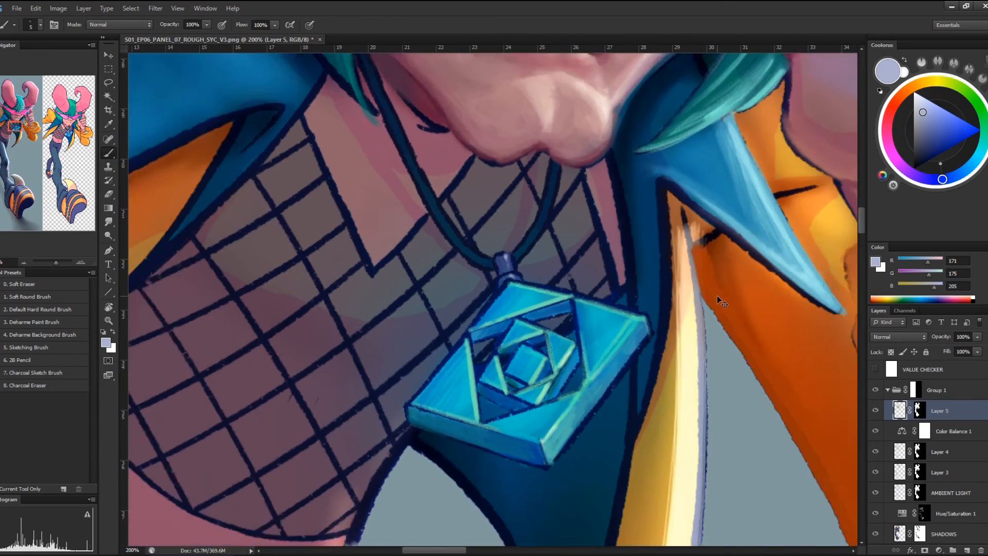
{"action": "scroll", "coordinate": [717, 296], "scroll_direction": "down", "scroll_amount": 10}
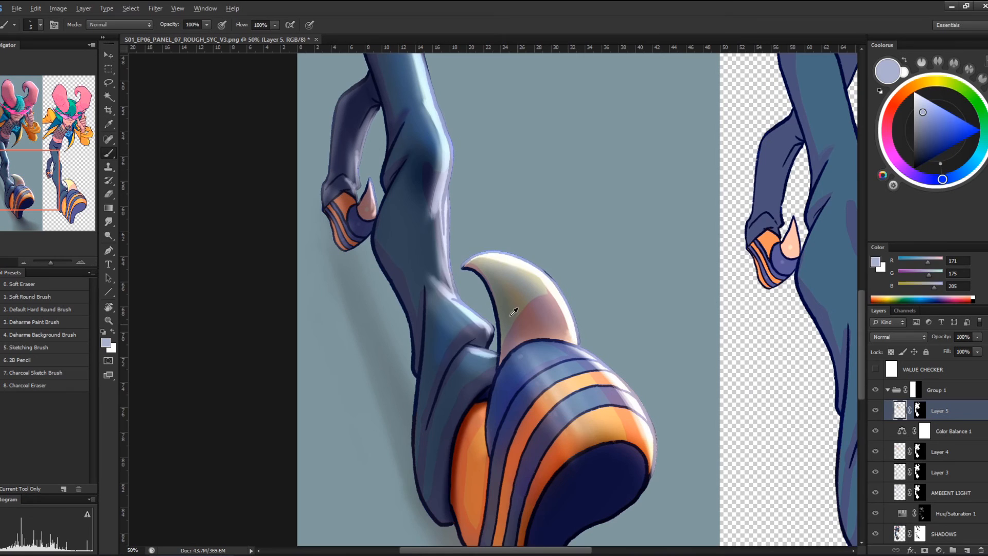
{"action": "left_click", "coordinate": [514, 312], "text": "alt"}
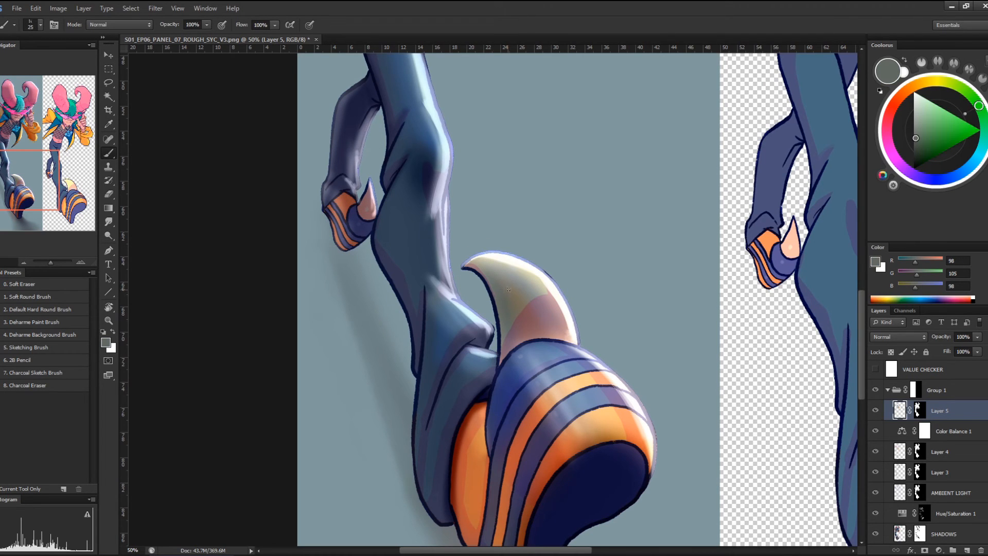
{"action": "left_click", "coordinate": [478, 291], "text": "alt"}
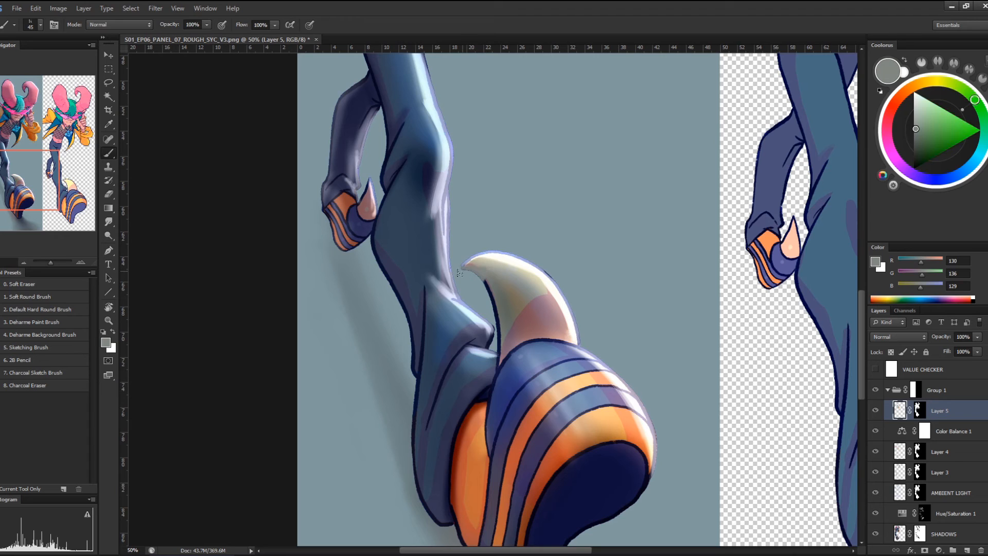
{"action": "mouse_move", "coordinate": [484, 281]}
{"action": "left_mouse_down"}
{"action": "mouse_move", "coordinate": [500, 363]}
{"action": "mouse_move", "coordinate": [504, 315]}
{"action": "mouse_move", "coordinate": [481, 275]}
{"action": "left_mouse_up"}
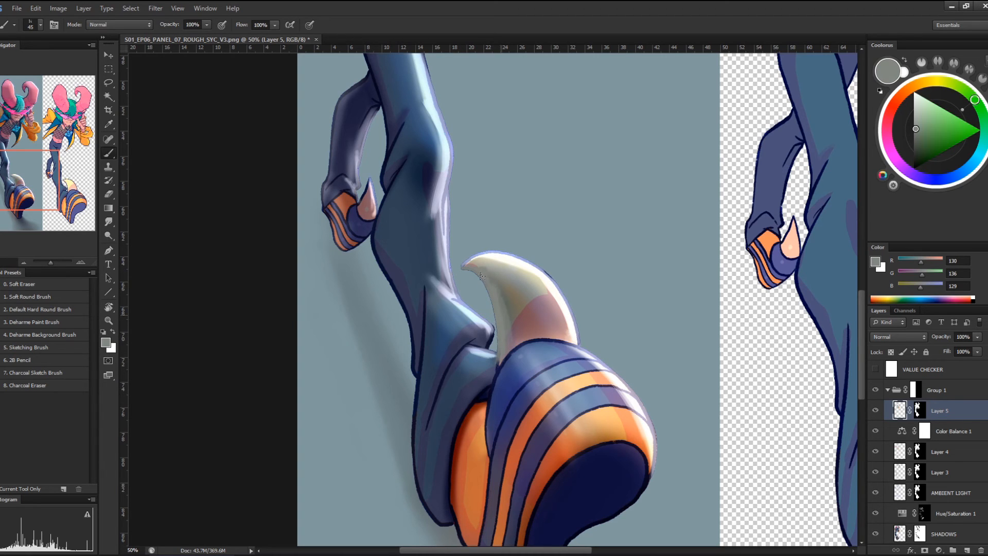
{"action": "mouse_move", "coordinate": [505, 328]}
{"action": "left_mouse_down"}
{"action": "mouse_move", "coordinate": [518, 344]}
{"action": "mouse_move", "coordinate": [487, 287]}
{"action": "left_mouse_up"}
Blend the hard-edged pink shadow on the horn into its cream area using sampled mauve, tan and grey tones
{"action": "left_click", "coordinate": [522, 325], "text": "alt"}
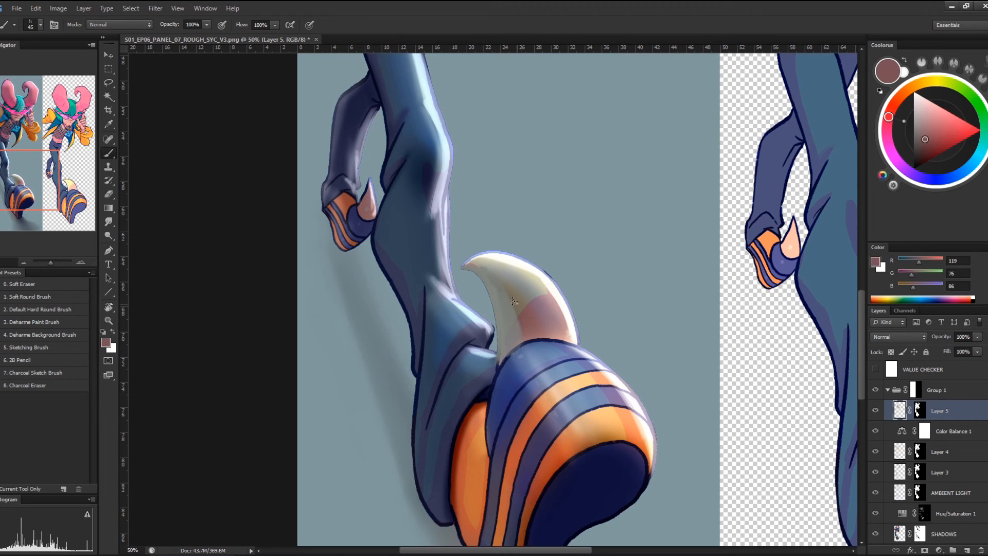
{"action": "left_click", "coordinate": [525, 315], "text": "alt"}
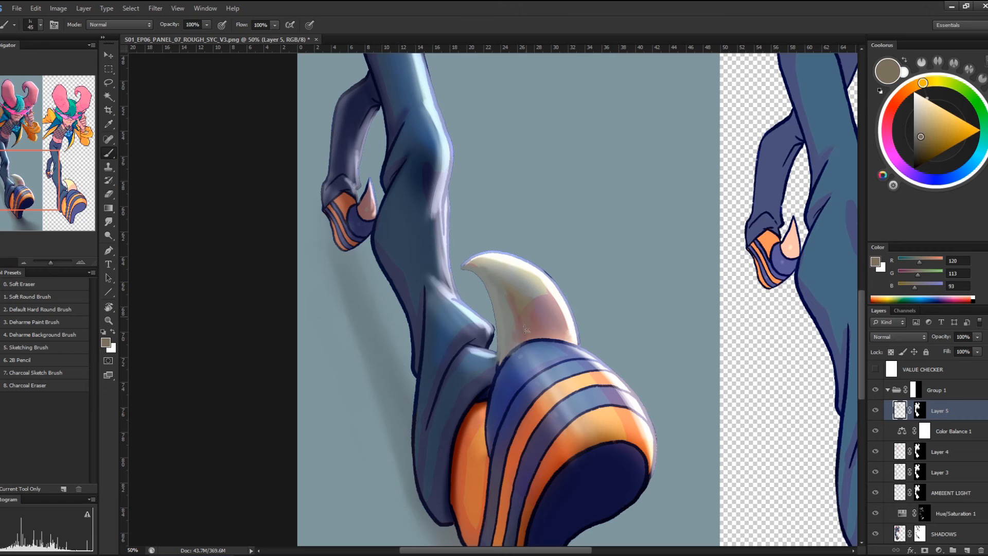
{"action": "mouse_move", "coordinate": [525, 328]}
{"action": "left_mouse_down"}
{"action": "mouse_move", "coordinate": [540, 295]}
{"action": "mouse_move", "coordinate": [533, 308]}
{"action": "left_mouse_up"}
{"action": "left_click", "coordinate": [530, 313], "text": "alt"}
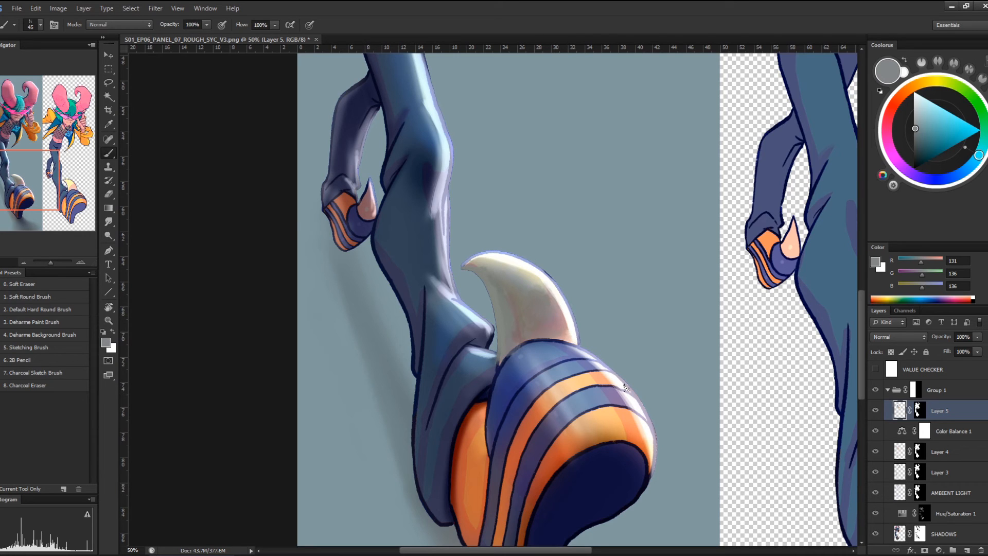
{"action": "left_click", "coordinate": [518, 323], "text": "alt"}
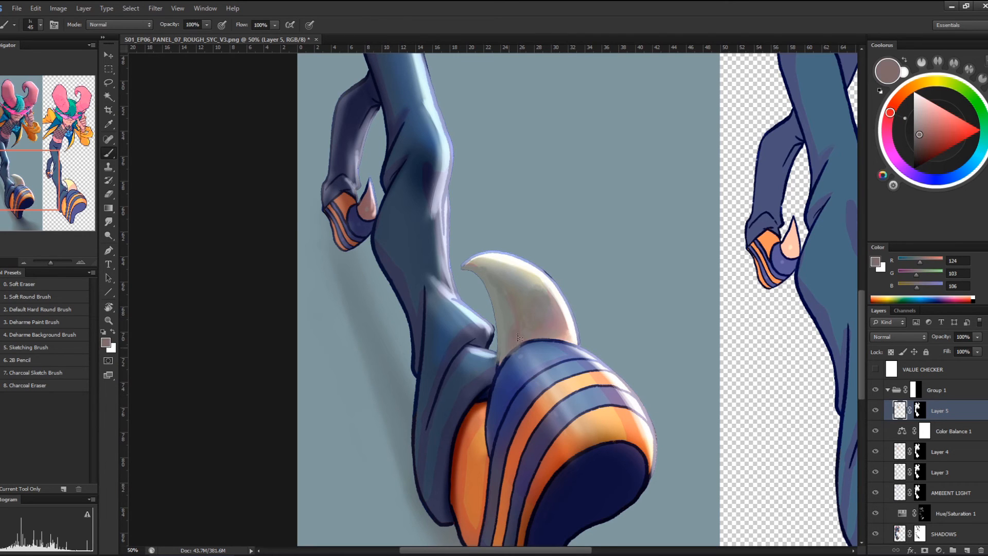
Paint a pale rim light down the horn's inner edge with light tones sampled from the horn
{"action": "left_click", "coordinate": [508, 284], "text": "alt"}
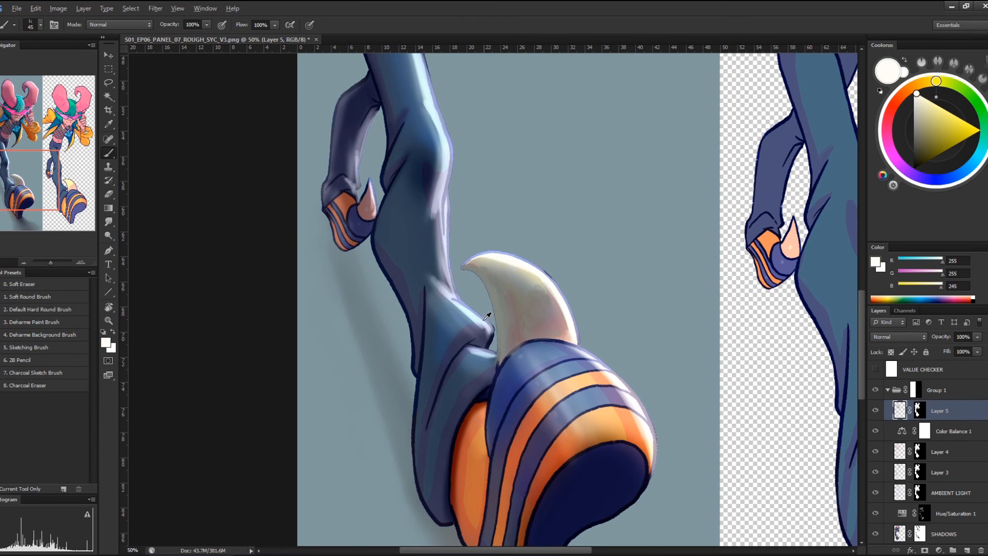
{"action": "left_click", "coordinate": [481, 289], "text": "alt"}
{"action": "left_click_drag", "start_coordinate": [491, 293], "coordinate": [498, 360]}
{"action": "left_click", "coordinate": [496, 309], "text": "alt"}
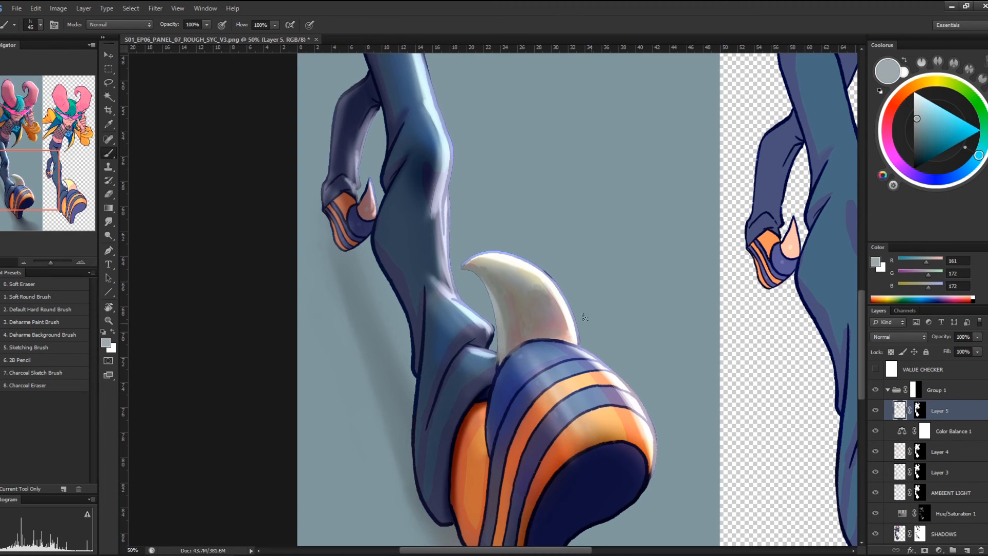
Shade the lower part of the horn above the shoe with muted reddish brown and mauve (RGB 106, 89, 106)
{"action": "left_click", "coordinate": [514, 316], "text": "alt"}
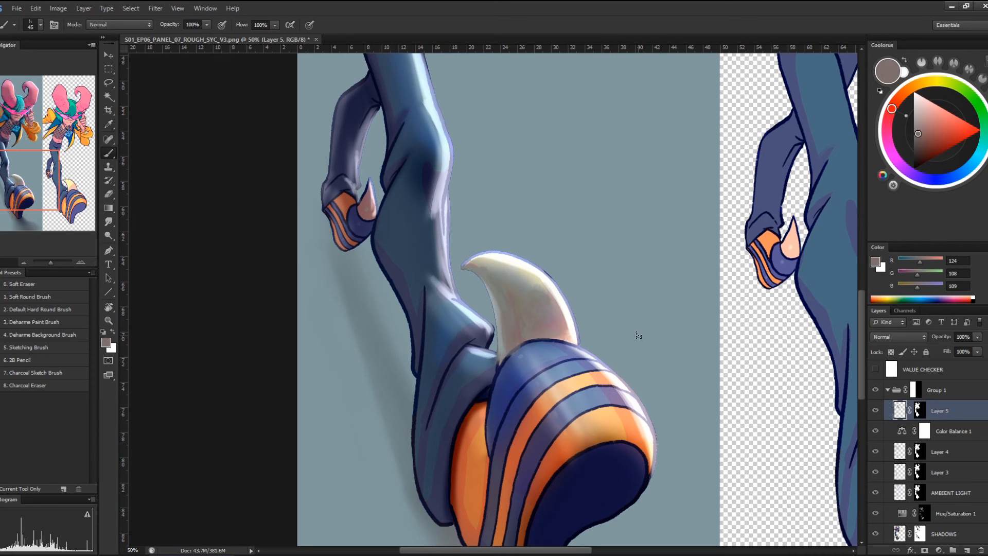
{"action": "key", "text": "ctrl+plus"}
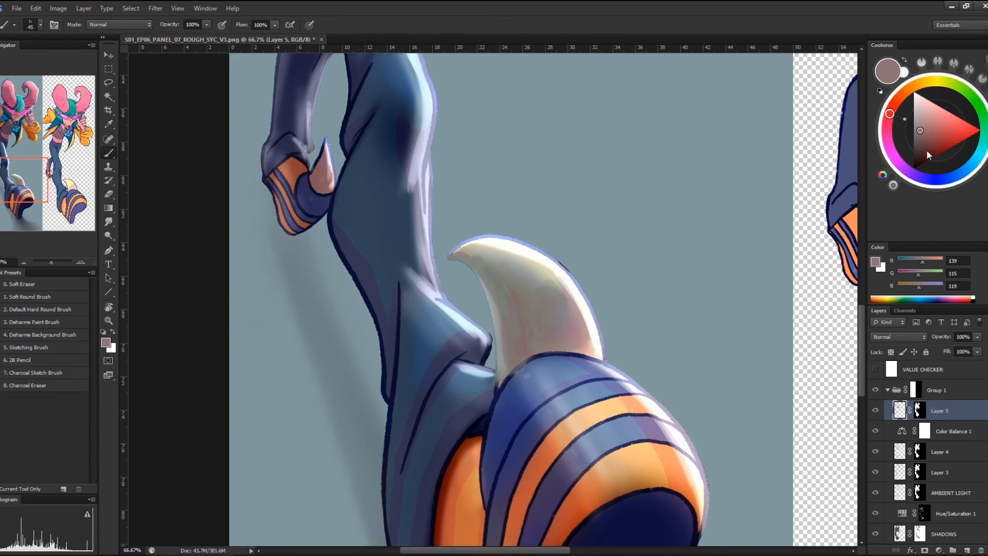
{"action": "left_click", "coordinate": [919, 137]}
{"action": "left_click", "coordinate": [922, 140]}
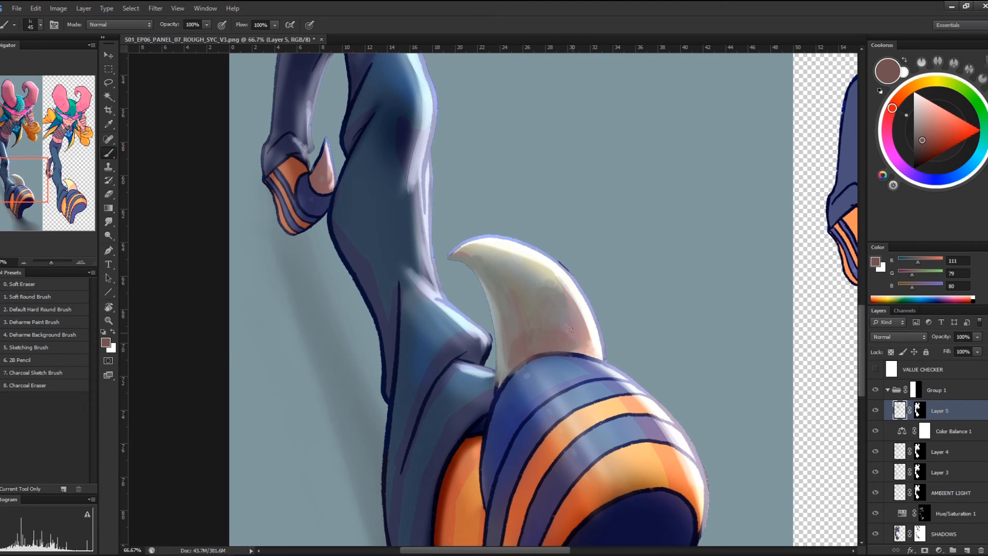
{"action": "left_click", "coordinate": [525, 329], "text": "alt"}
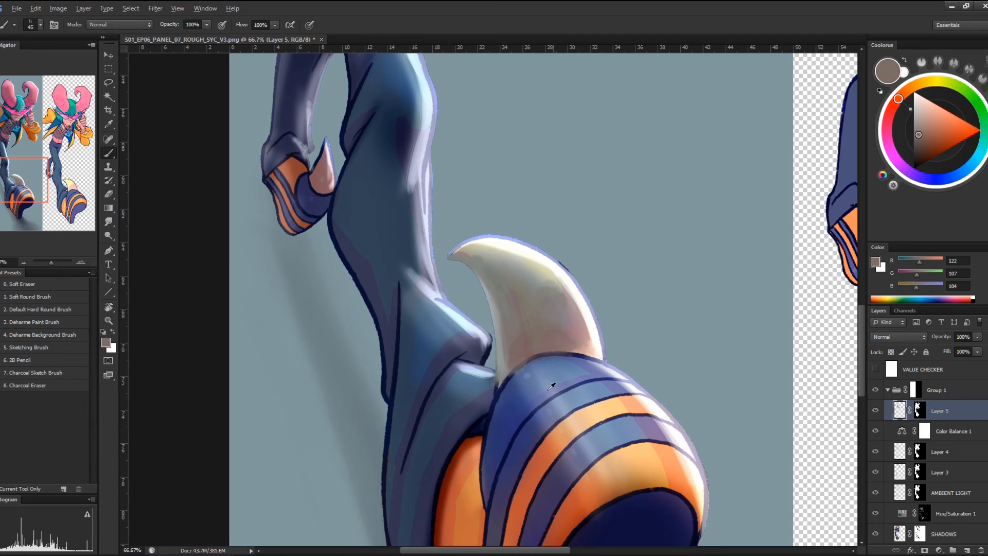
{"action": "left_click", "coordinate": [513, 404], "text": "alt"}
{"action": "left_click", "coordinate": [533, 351], "text": "alt"}
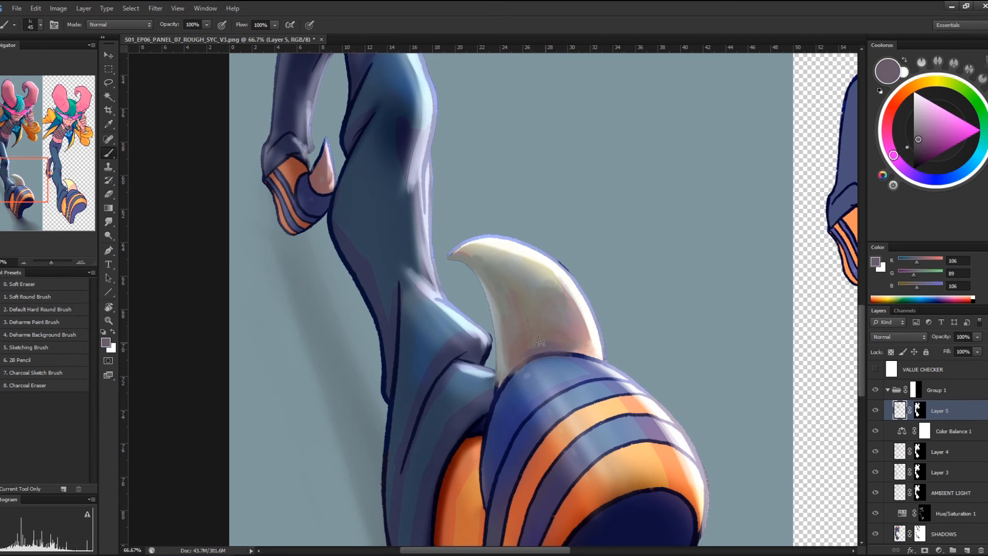
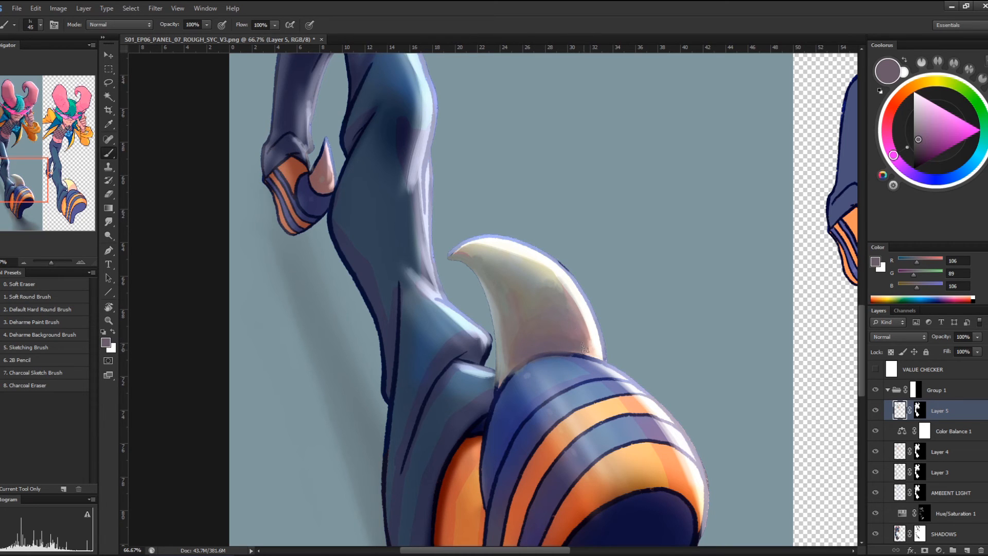
Paint dark blue (RGB 50, 81, 128) over the shoe's upper blue area and the blue stripe between the orange bands
{"action": "left_click", "coordinate": [553, 364], "text": "alt"}
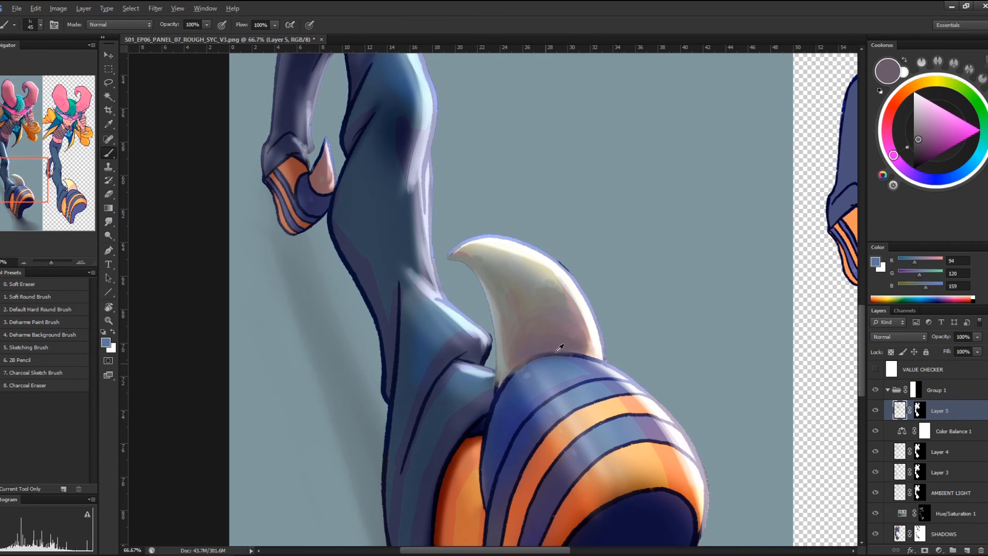
{"action": "left_click", "coordinate": [932, 139]}
{"action": "key", "text": "ctrl+plus"}
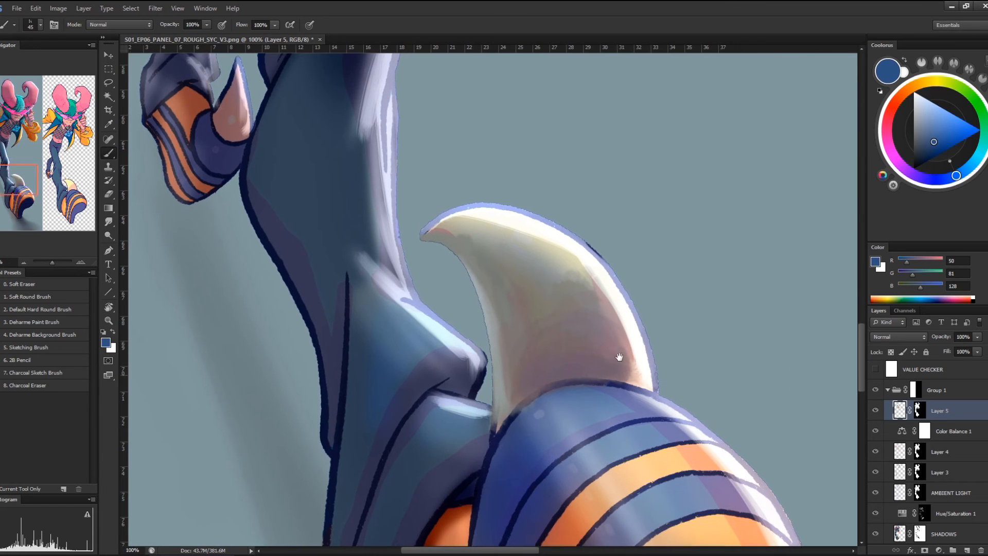
{"action": "scroll", "coordinate": [566, 204], "scroll_direction": "down", "scroll_amount": 5}
{"action": "key", "text": "bracketleft"}
{"action": "mouse_move", "coordinate": [485, 204]}
{"action": "left_mouse_down"}
{"action": "mouse_move", "coordinate": [462, 196]}
{"action": "mouse_move", "coordinate": [560, 201]}
{"action": "mouse_move", "coordinate": [530, 197]}
{"action": "mouse_move", "coordinate": [586, 215]}
{"action": "mouse_move", "coordinate": [506, 192]}
{"action": "mouse_move", "coordinate": [541, 204]}
{"action": "mouse_move", "coordinate": [528, 205]}
{"action": "mouse_move", "coordinate": [540, 212]}
{"action": "mouse_move", "coordinate": [476, 198]}
{"action": "mouse_move", "coordinate": [530, 225]}
{"action": "mouse_move", "coordinate": [559, 216]}
{"action": "mouse_move", "coordinate": [600, 248]}
{"action": "mouse_move", "coordinate": [565, 233]}
{"action": "mouse_move", "coordinate": [578, 246]}
{"action": "mouse_move", "coordinate": [540, 238]}
{"action": "mouse_move", "coordinate": [556, 254]}
{"action": "mouse_move", "coordinate": [516, 244]}
{"action": "mouse_move", "coordinate": [537, 259]}
{"action": "mouse_move", "coordinate": [527, 259]}
{"action": "mouse_move", "coordinate": [559, 267]}
{"action": "left_mouse_up"}
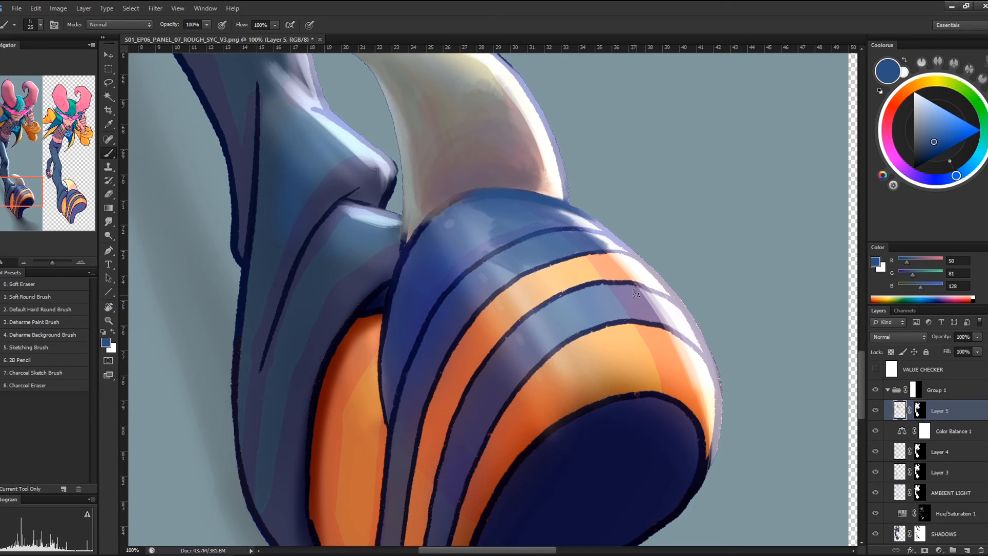
{"action": "mouse_move", "coordinate": [651, 296]}
{"action": "left_mouse_down"}
{"action": "mouse_move", "coordinate": [623, 290]}
{"action": "mouse_move", "coordinate": [635, 316]}
{"action": "mouse_move", "coordinate": [599, 284]}
{"action": "mouse_move", "coordinate": [607, 318]}
{"action": "mouse_move", "coordinate": [565, 290]}
{"action": "mouse_move", "coordinate": [572, 314]}
{"action": "mouse_move", "coordinate": [547, 324]}
{"action": "left_mouse_up"}
Paint a near-white (RGB 242, 242, 250) rim highlight along the shoe's outer edge with a smaller brush
{"action": "left_click", "coordinate": [580, 214], "text": "alt"}
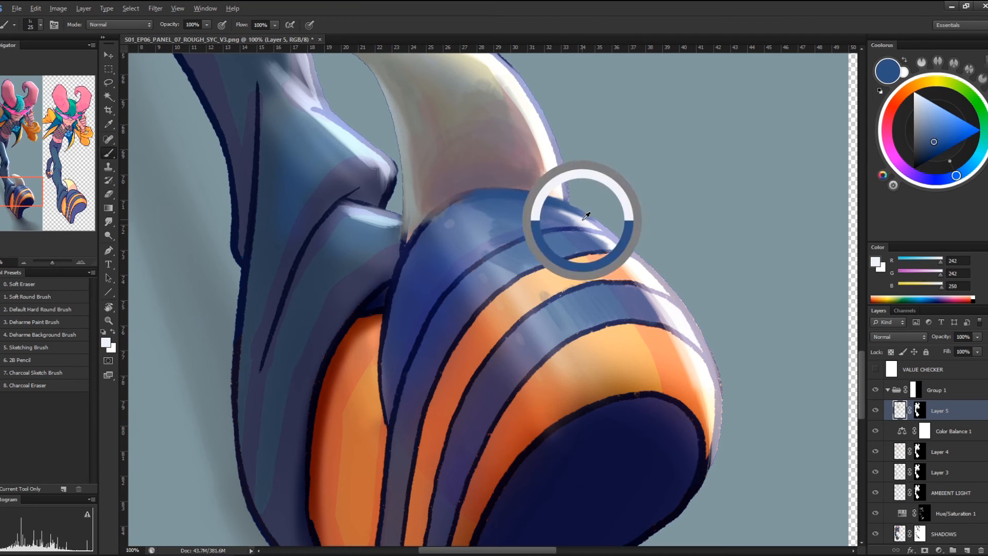
{"action": "key", "text": "bracketleft"}
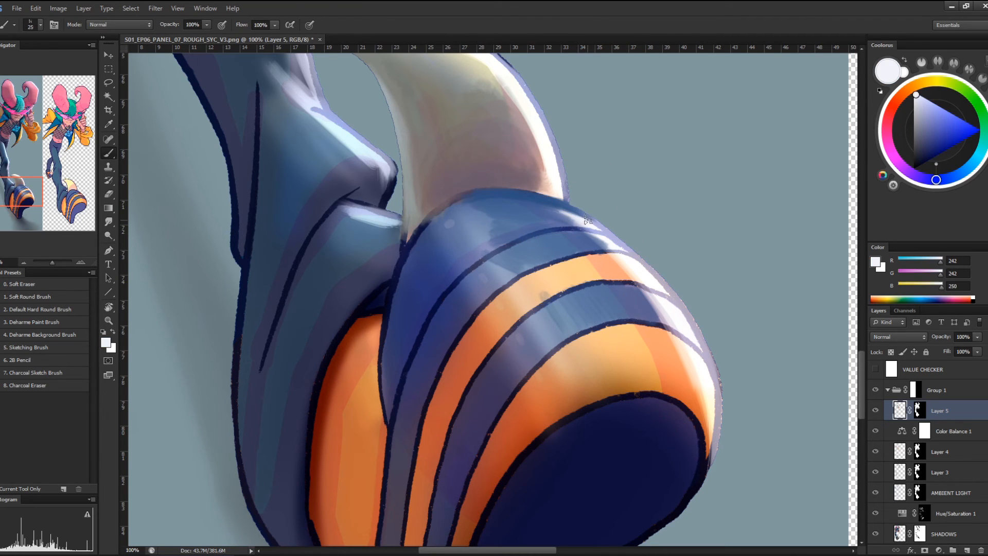
{"action": "mouse_move", "coordinate": [565, 210]}
{"action": "left_mouse_down"}
{"action": "mouse_move", "coordinate": [605, 229]}
{"action": "mouse_move", "coordinate": [536, 201]}
{"action": "mouse_move", "coordinate": [603, 228]}
{"action": "mouse_move", "coordinate": [582, 213]}
{"action": "mouse_move", "coordinate": [558, 204]}
{"action": "mouse_move", "coordinate": [643, 256]}
{"action": "mouse_move", "coordinate": [629, 249]}
{"action": "mouse_move", "coordinate": [713, 359]}
{"action": "left_mouse_up"}
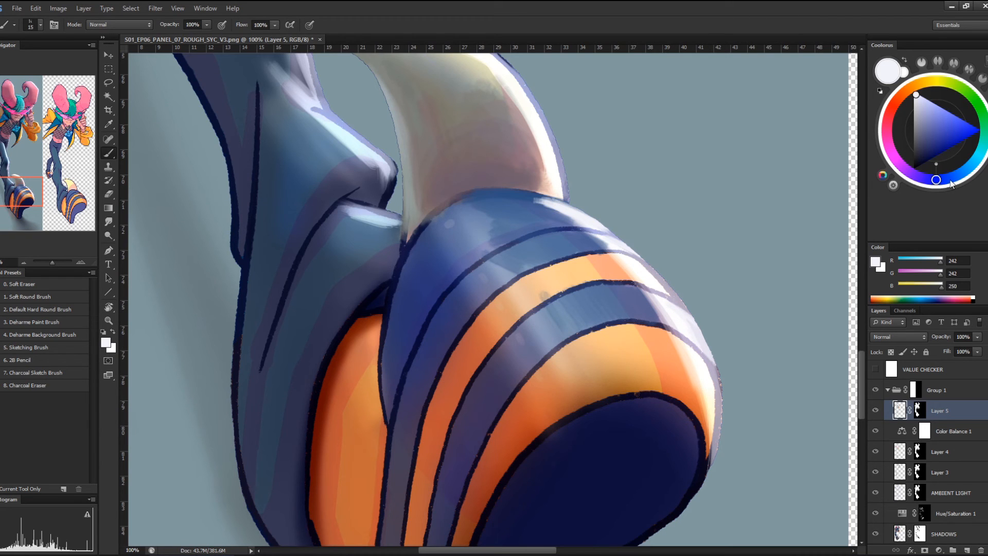
Tint the outer end of the shoe's blue stripe with light blue (RGB 161, 192, 255)
{"action": "left_click", "coordinate": [951, 183]}
{"action": "left_click", "coordinate": [938, 106]}
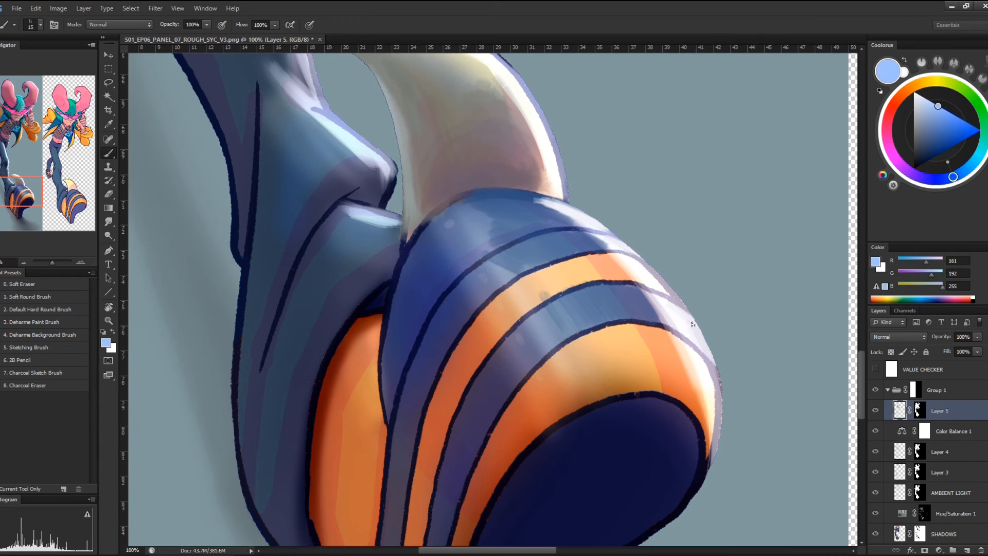
{"action": "mouse_move", "coordinate": [693, 324]}
{"action": "left_mouse_down"}
{"action": "mouse_move", "coordinate": [701, 339]}
{"action": "mouse_move", "coordinate": [682, 310]}
{"action": "mouse_move", "coordinate": [712, 358]}
{"action": "mouse_move", "coordinate": [677, 312]}
{"action": "left_mouse_up"}
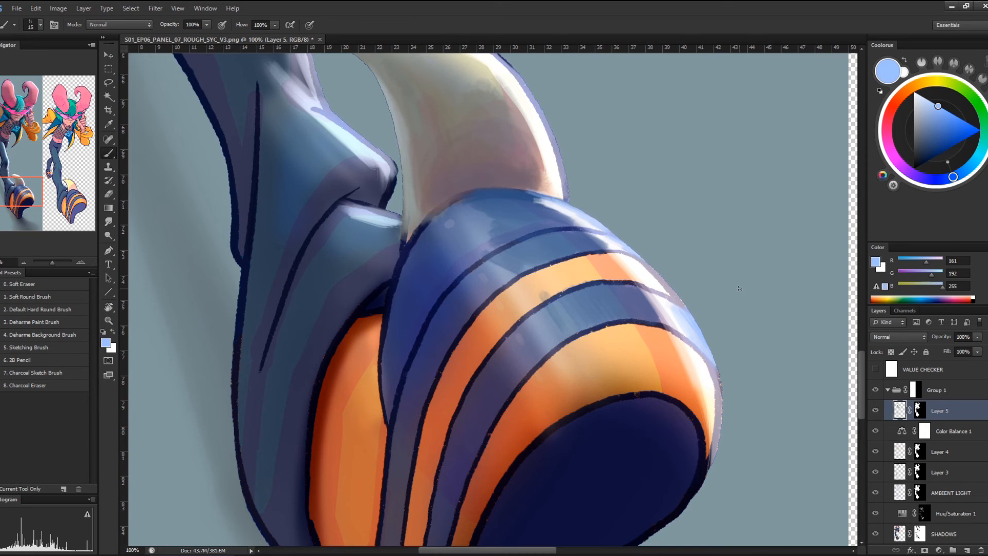
Colour the outer ends of the shoe's orange stripes with sampled orange and golden yellow (RGB 255, 195, 82)
{"action": "left_click", "coordinate": [628, 269], "text": "alt"}
{"action": "left_click_drag", "start_coordinate": [648, 268], "coordinate": [644, 265]}
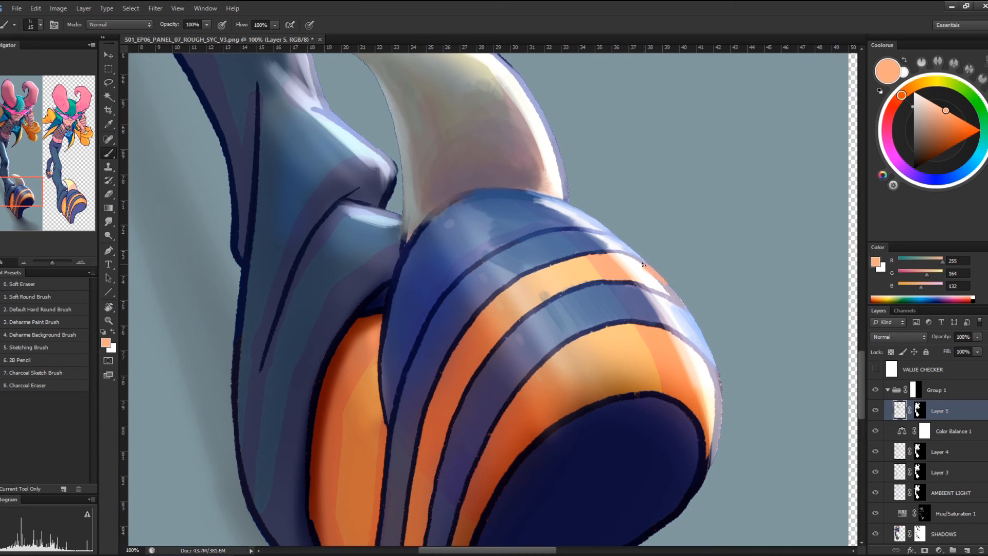
{"action": "left_click_drag", "start_coordinate": [916, 98], "coordinate": [936, 91]}
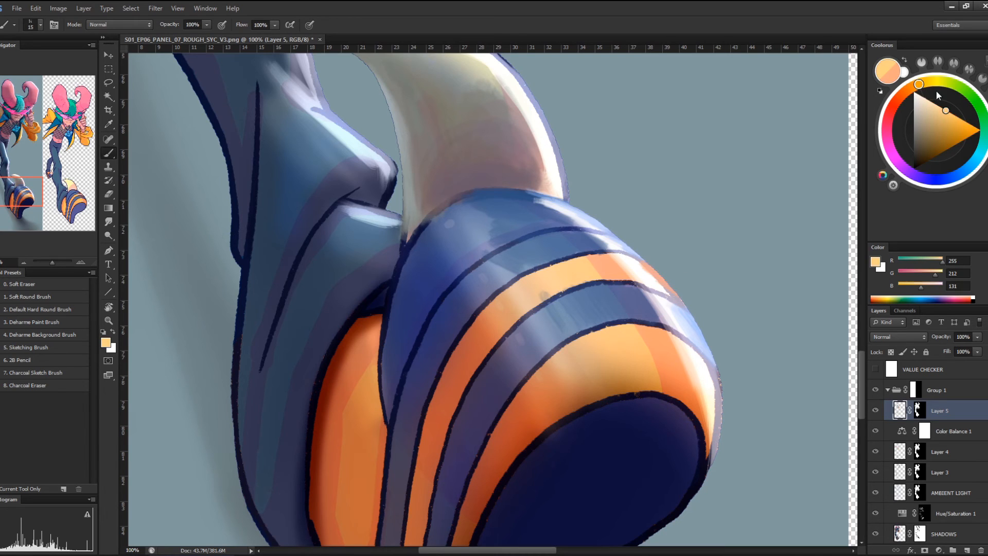
{"action": "left_click", "coordinate": [959, 117]}
{"action": "mouse_move", "coordinate": [682, 298]}
{"action": "left_mouse_down"}
{"action": "mouse_move", "coordinate": [635, 261]}
{"action": "mouse_move", "coordinate": [686, 308]}
{"action": "left_mouse_up"}
{"action": "mouse_move", "coordinate": [698, 357]}
{"action": "left_mouse_down"}
{"action": "mouse_move", "coordinate": [721, 417]}
{"action": "mouse_move", "coordinate": [718, 429]}
{"action": "mouse_move", "coordinate": [711, 418]}
{"action": "mouse_move", "coordinate": [713, 459]}
{"action": "left_mouse_up"}
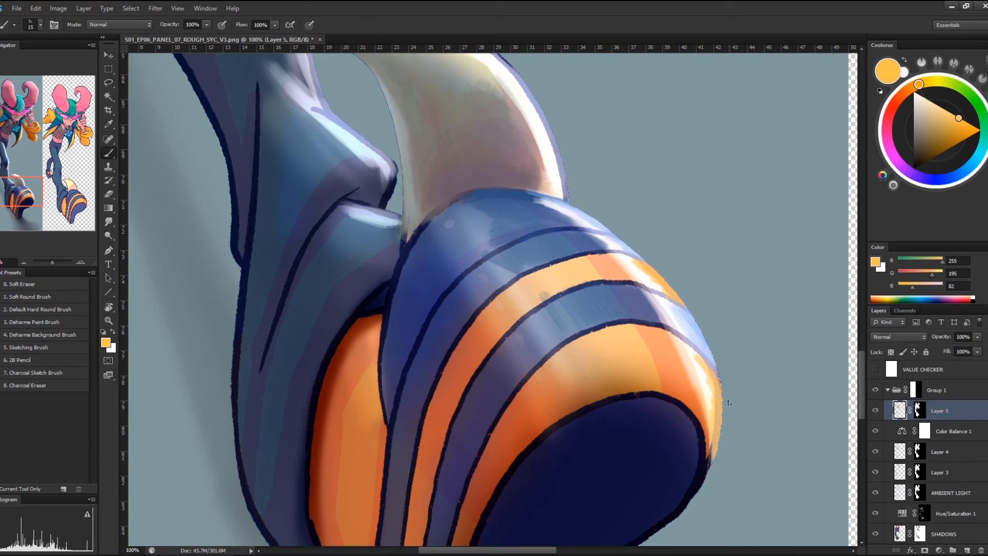
Paint sampled off-white and white highlights on the outer ends of the shoe's orange stripes
{"action": "left_click", "coordinate": [704, 371], "text": "alt"}
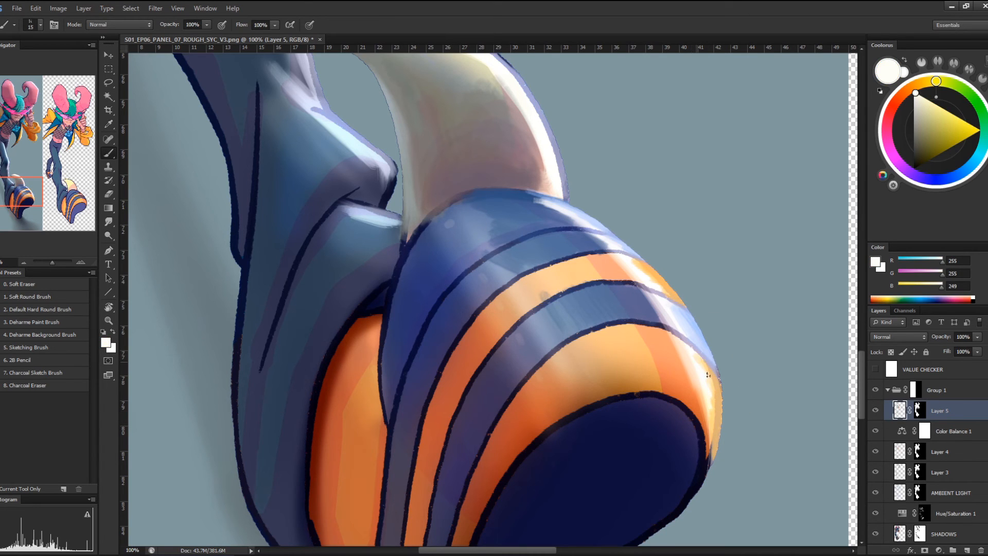
{"action": "left_click_drag", "start_coordinate": [713, 381], "coordinate": [715, 451]}
{"action": "left_click", "coordinate": [648, 282], "text": "alt"}
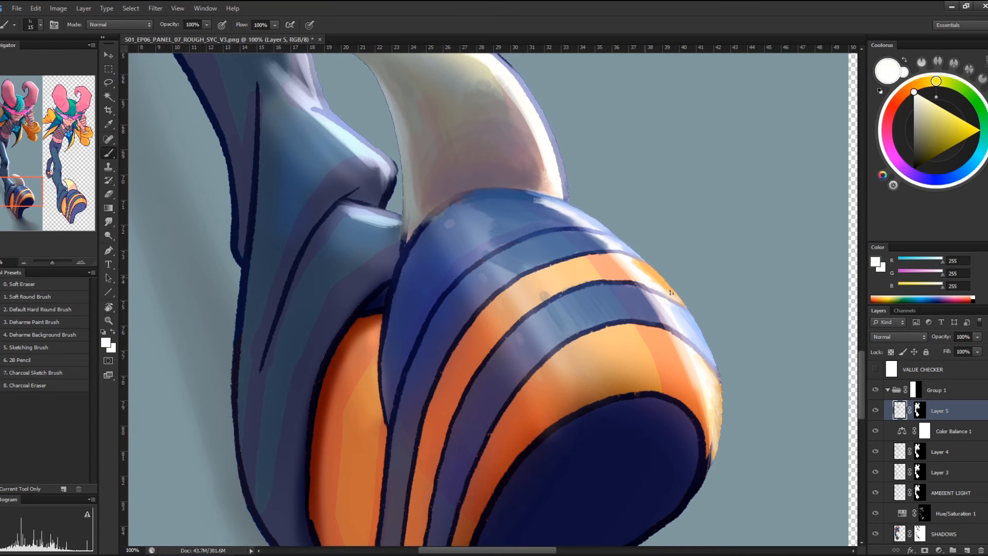
{"action": "left_click_drag", "start_coordinate": [637, 265], "coordinate": [648, 267]}
Flip the canvas horizontally to check the painted leg and shoe
{"action": "key", "text": "ctrl+minus"}
{"action": "key", "text": "ctrl+minus"}
{"action": "key", "text": "ctrl+minus"}
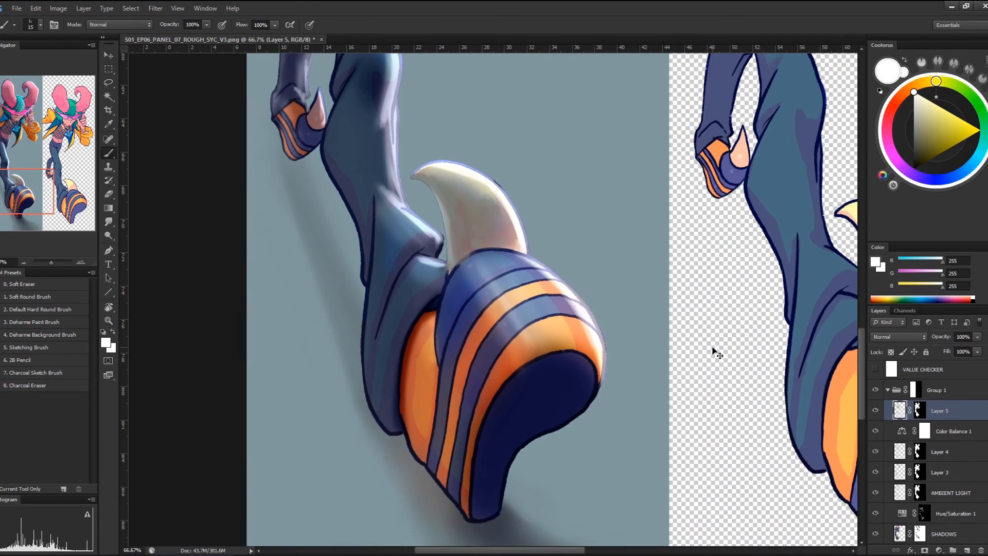
{"action": "key", "text": "h"}
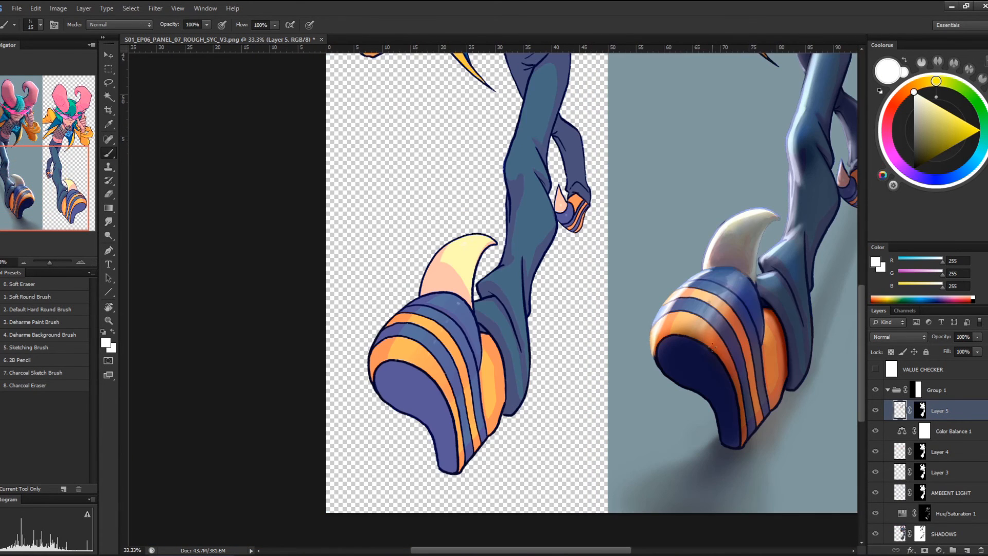
{"action": "left_click_drag", "start_coordinate": [796, 260], "coordinate": [578, 308]}
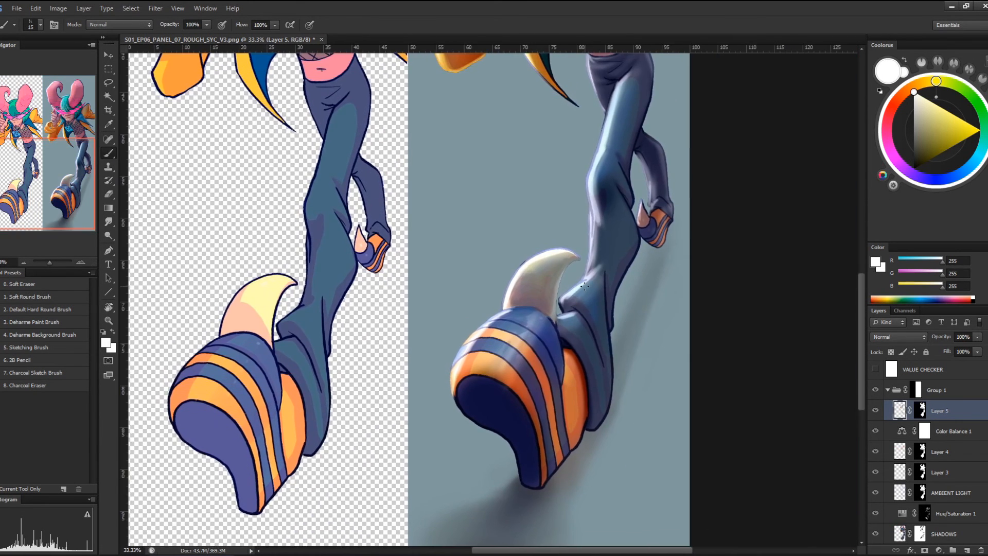
Blend the upper edge of the trouser fold above the shoe with sampled grey-violet (RGB 96, 95, 125) and steel blue (RGB 101, 131, 158)
{"action": "key", "text": "ctrl+plus"}
{"action": "key", "text": "ctrl+plus"}
{"action": "left_click_drag", "start_coordinate": [693, 284], "coordinate": [556, 297]}
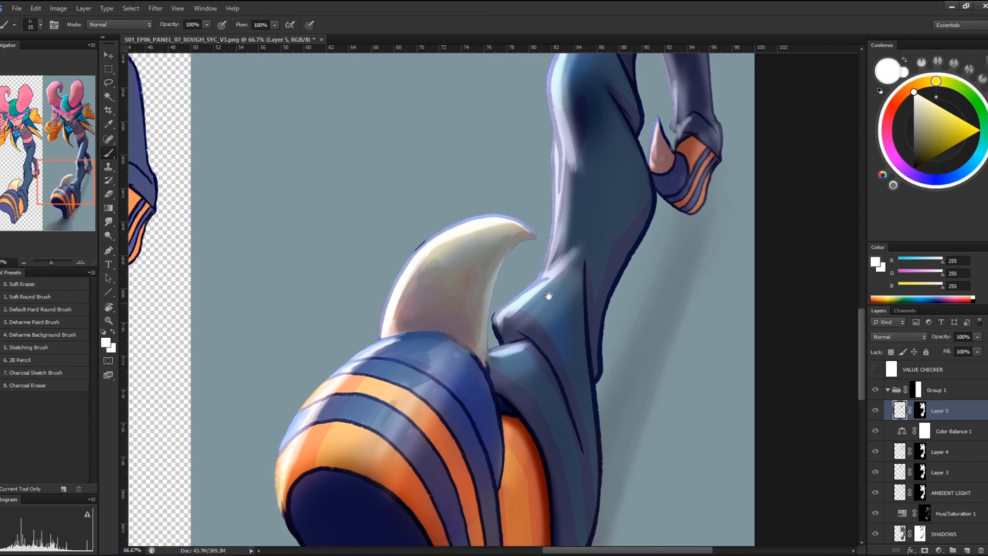
{"action": "left_click", "coordinate": [530, 313], "text": "alt"}
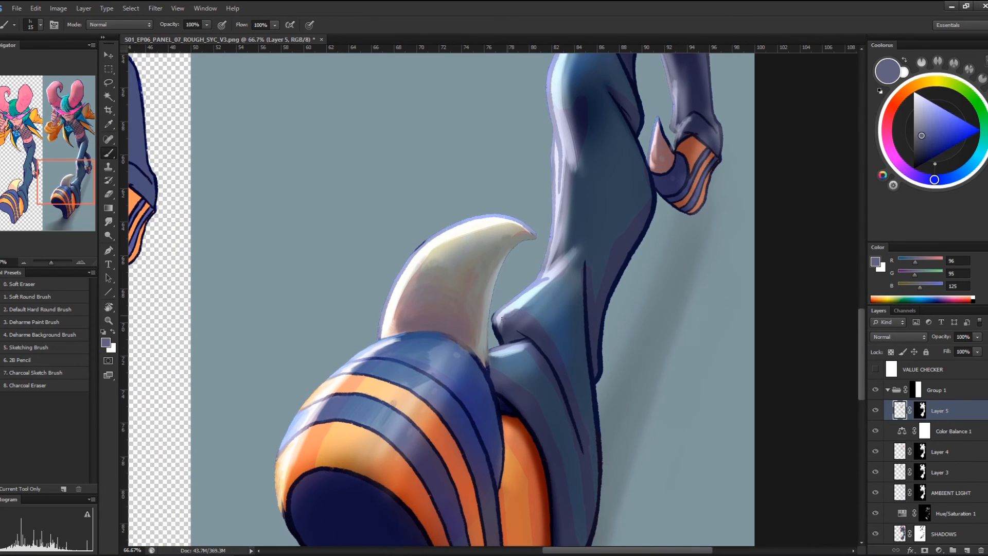
{"action": "mouse_move", "coordinate": [502, 319]}
{"action": "left_mouse_down"}
{"action": "mouse_move", "coordinate": [549, 282]}
{"action": "mouse_move", "coordinate": [523, 307]}
{"action": "left_mouse_up"}
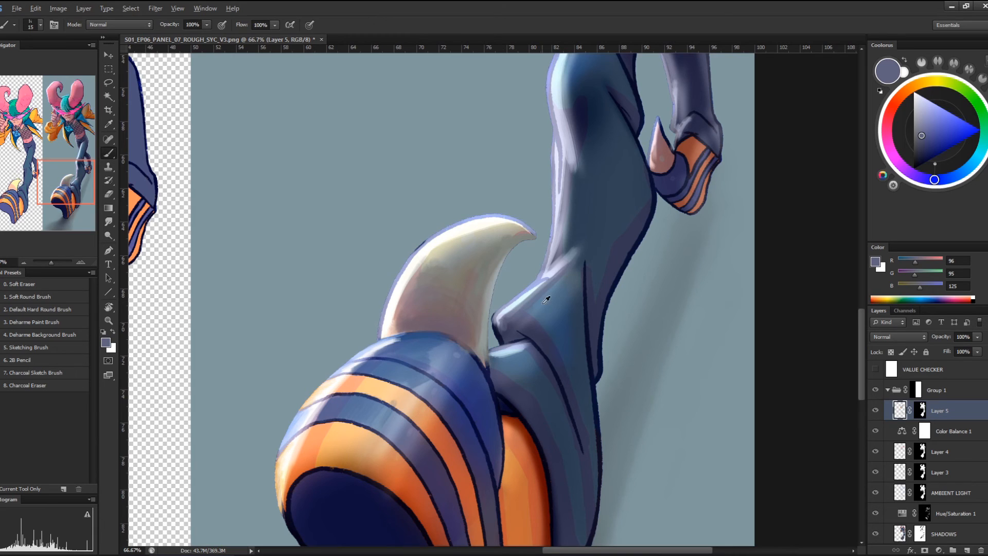
{"action": "left_click", "coordinate": [546, 301], "text": "alt"}
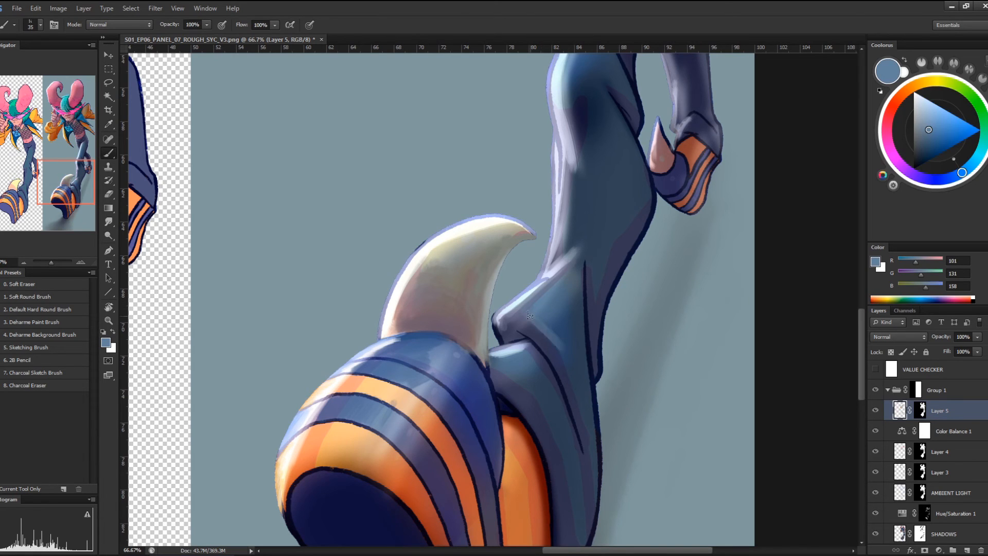
Shade the underside of the trouser fold and soften its crease lines with sampled dark blue-violet (RGB 54, 53, 83)
{"action": "left_click", "coordinate": [537, 337], "text": "alt"}
{"action": "left_click_drag", "start_coordinate": [524, 319], "coordinate": [559, 349]}
{"action": "left_click_drag", "start_coordinate": [570, 407], "coordinate": [576, 434]}
{"action": "left_click_drag", "start_coordinate": [528, 337], "coordinate": [544, 353]}
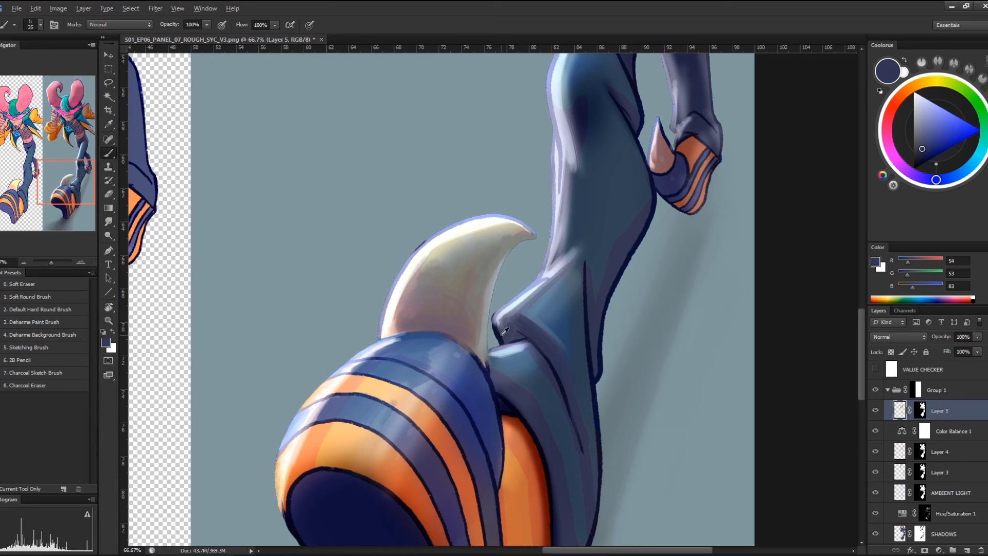
Deepen the crease beneath the trouser fold using a size 20 brush and sampled dark navy (RGB 8, 11, 44)
{"action": "left_click", "coordinate": [499, 332], "text": "alt"}
{"action": "left_click", "coordinate": [499, 336], "text": "alt"}
{"action": "left_click_drag", "start_coordinate": [188, 336], "coordinate": [486, 320]}
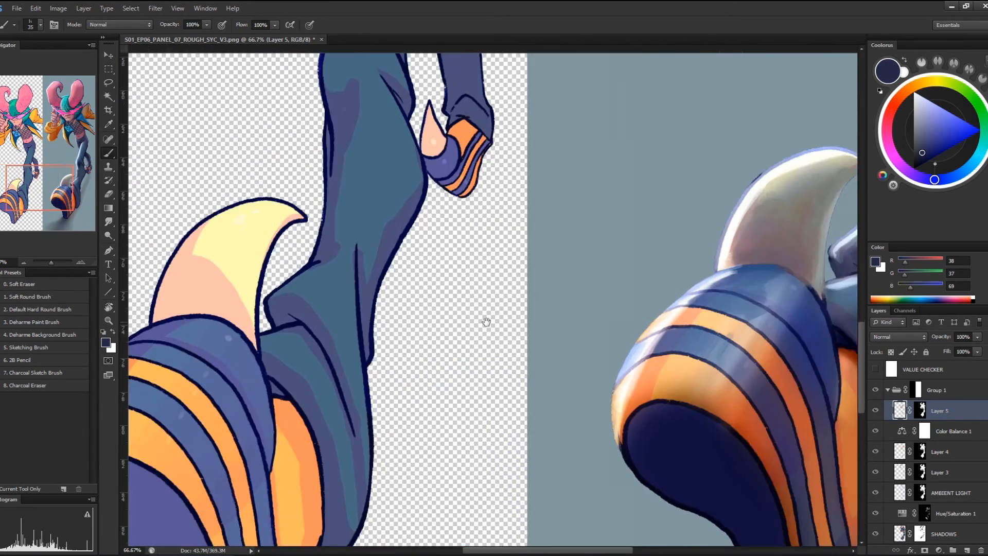
{"action": "left_click", "coordinate": [455, 311], "text": "alt"}
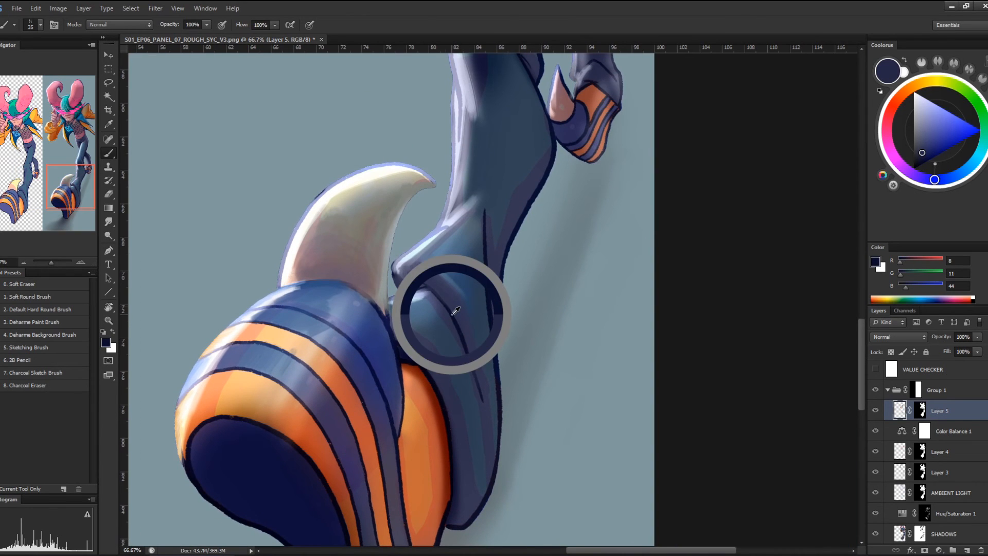
{"action": "key", "text": "bracketleft"}
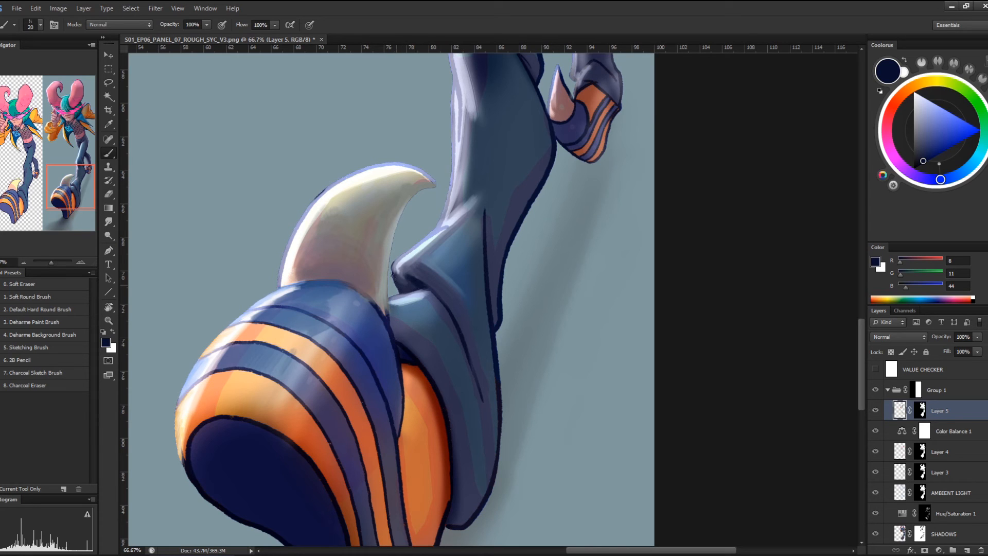
{"action": "left_click_drag", "start_coordinate": [407, 273], "coordinate": [428, 283]}
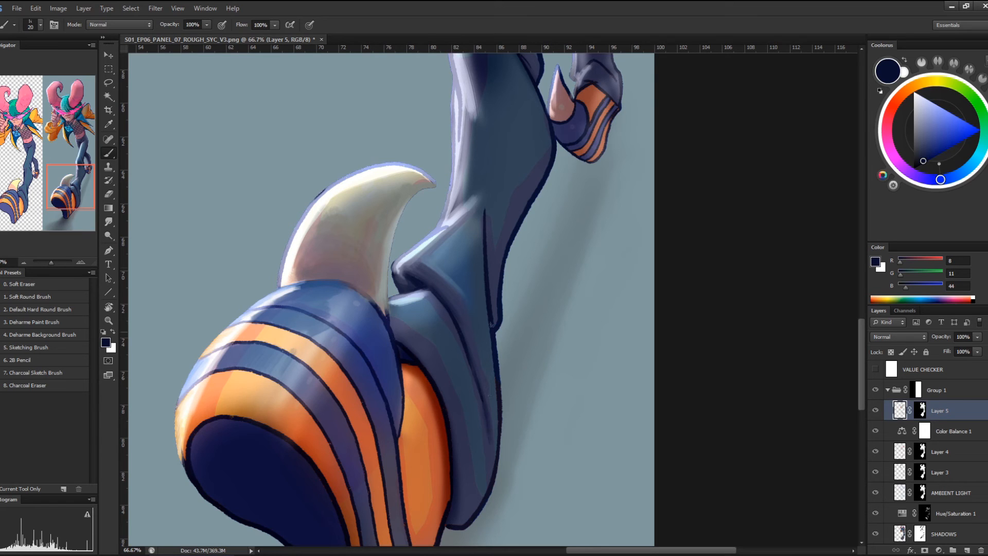
Paint over the long vertical crease and outer outline of the lower trouser leg with sampled dark violet-blue (RGB 51, 50, 80)
{"action": "left_click", "coordinate": [483, 254], "text": "alt"}
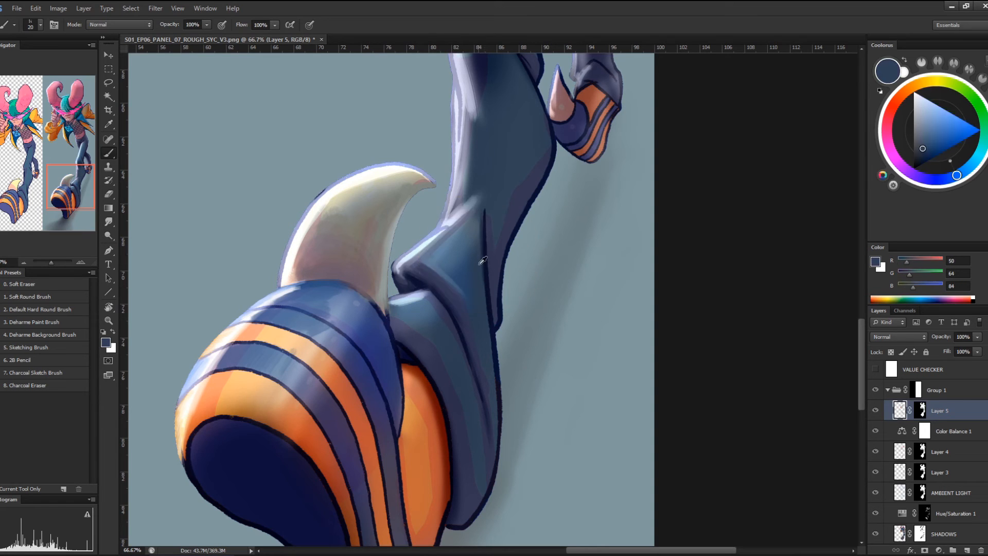
{"action": "left_click", "coordinate": [498, 284], "text": "alt"}
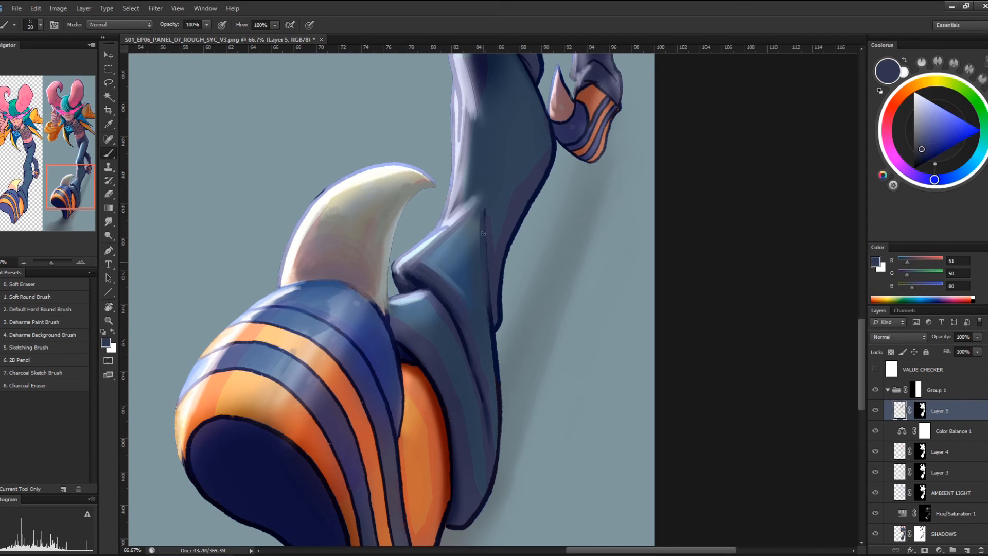
{"action": "left_click_drag", "start_coordinate": [483, 211], "coordinate": [489, 309]}
{"action": "mouse_move", "coordinate": [474, 252]}
{"action": "left_mouse_down"}
{"action": "mouse_move", "coordinate": [471, 221]}
{"action": "mouse_move", "coordinate": [465, 229]}
{"action": "left_mouse_up"}
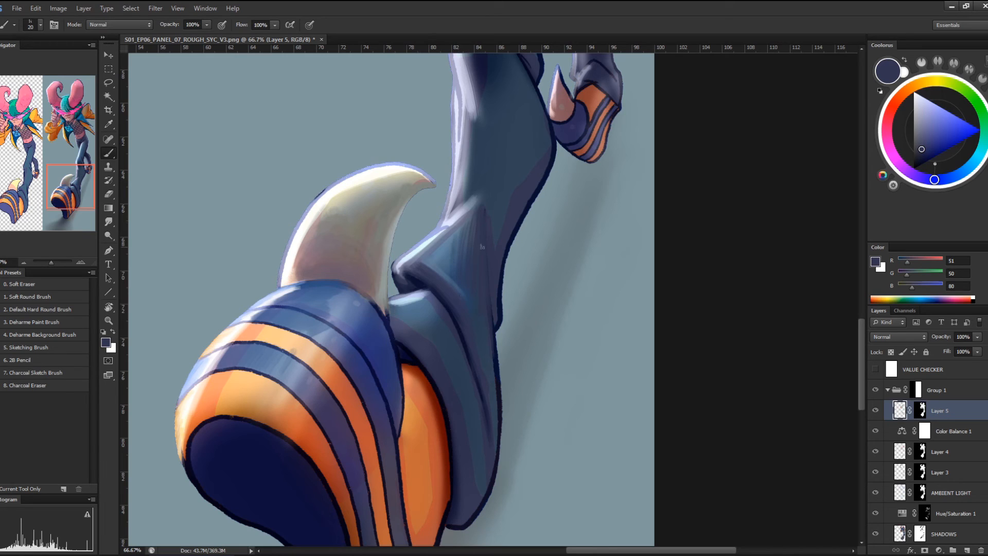
{"action": "left_click_drag", "start_coordinate": [492, 313], "coordinate": [498, 427]}
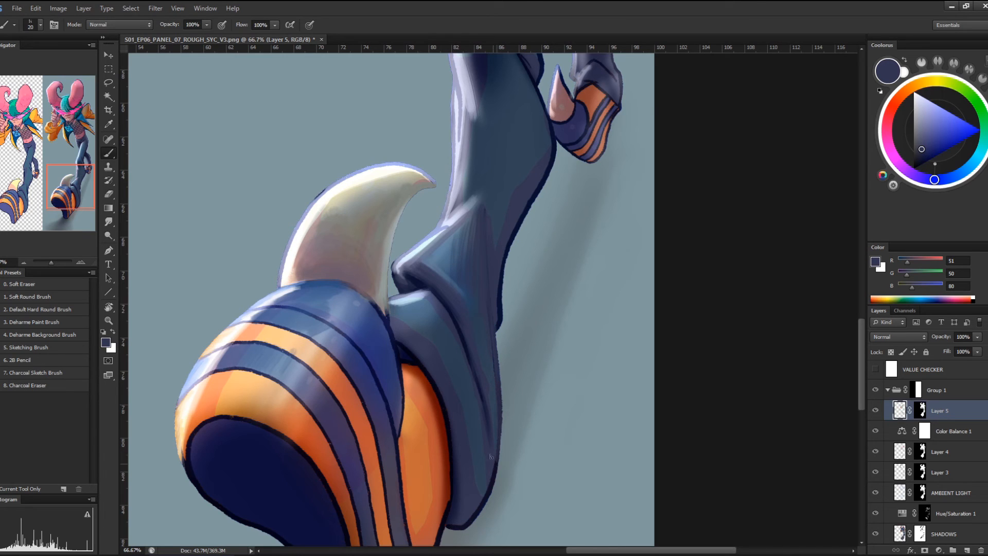
{"action": "left_click_drag", "start_coordinate": [481, 483], "coordinate": [477, 512]}
Replace the dark outline at the lower ends of the shoe's orange areas with dark red (RGB 105, 16, 11)
{"action": "mouse_move", "coordinate": [493, 465]}
{"action": "left_mouse_down"}
{"action": "mouse_move", "coordinate": [464, 526]}
{"action": "mouse_move", "coordinate": [521, 288]}
{"action": "left_mouse_up"}
{"action": "mouse_move", "coordinate": [493, 329]}
{"action": "left_mouse_down"}
{"action": "mouse_move", "coordinate": [508, 276]}
{"action": "mouse_move", "coordinate": [495, 328]}
{"action": "left_mouse_up"}
{"action": "left_click_drag", "start_coordinate": [468, 363], "coordinate": [466, 359]}
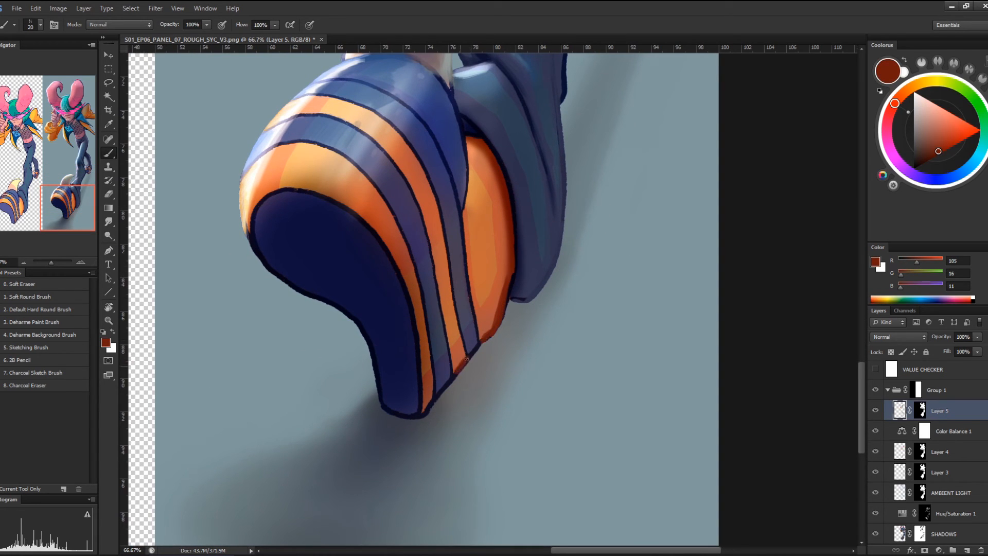
{"action": "left_click_drag", "start_coordinate": [437, 398], "coordinate": [430, 406]}
Paint over the outline at the blue stripes' lower ends with sampled grey-blue (RGB 130, 155, 159) and dark violet-blue (RGB 51, 47, 87)
{"action": "left_click", "coordinate": [547, 367], "text": "alt"}
{"action": "left_click", "coordinate": [559, 362], "text": "alt"}
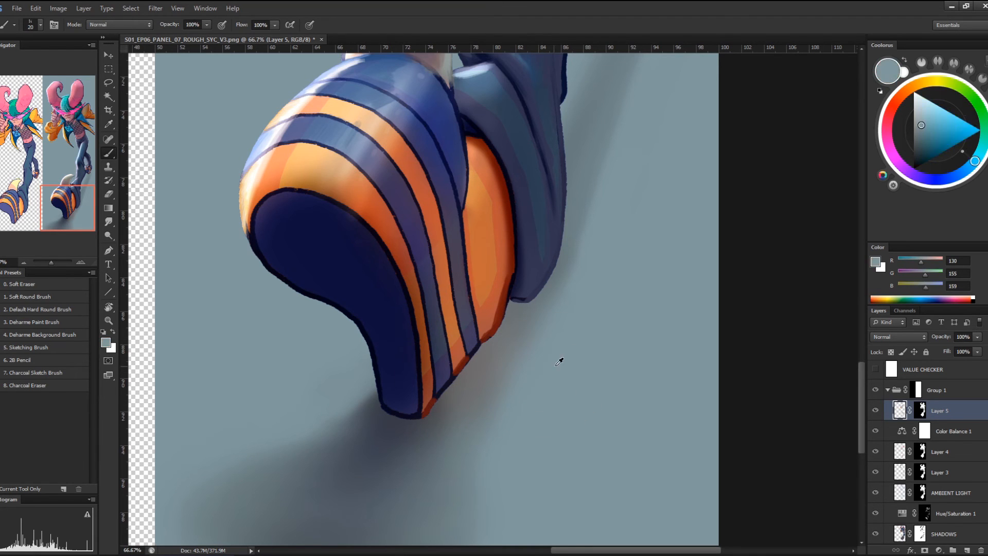
{"action": "left_click_drag", "start_coordinate": [421, 405], "coordinate": [450, 380]}
{"action": "left_click_drag", "start_coordinate": [480, 346], "coordinate": [470, 356]}
{"action": "left_click", "coordinate": [452, 381], "text": "alt"}
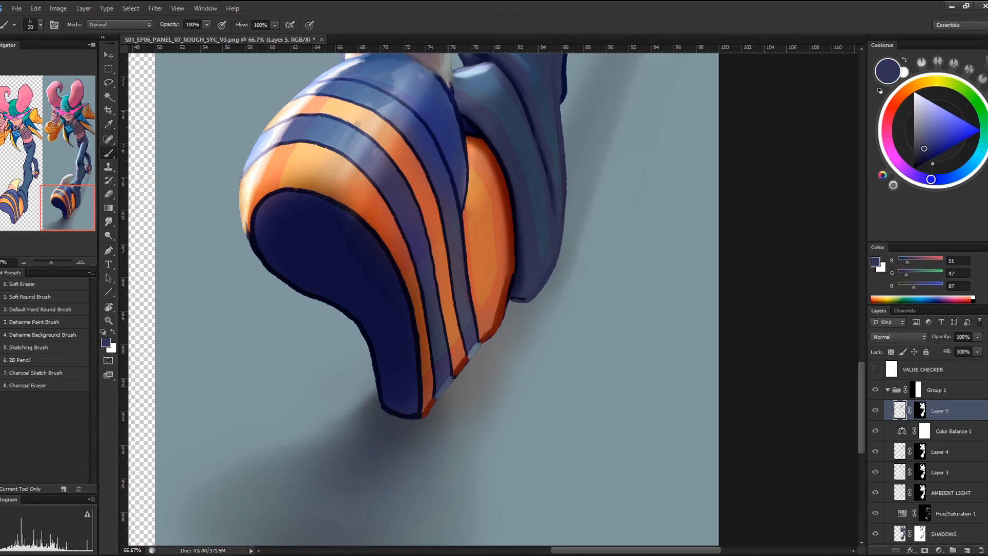
{"action": "left_click_drag", "start_coordinate": [472, 351], "coordinate": [477, 347]}
Lighten the lower ends of the orange stripes and the heel's bottom edge with sampled rust orange (RGB 165, 78, 62)
{"action": "left_click", "coordinate": [465, 355], "text": "alt"}
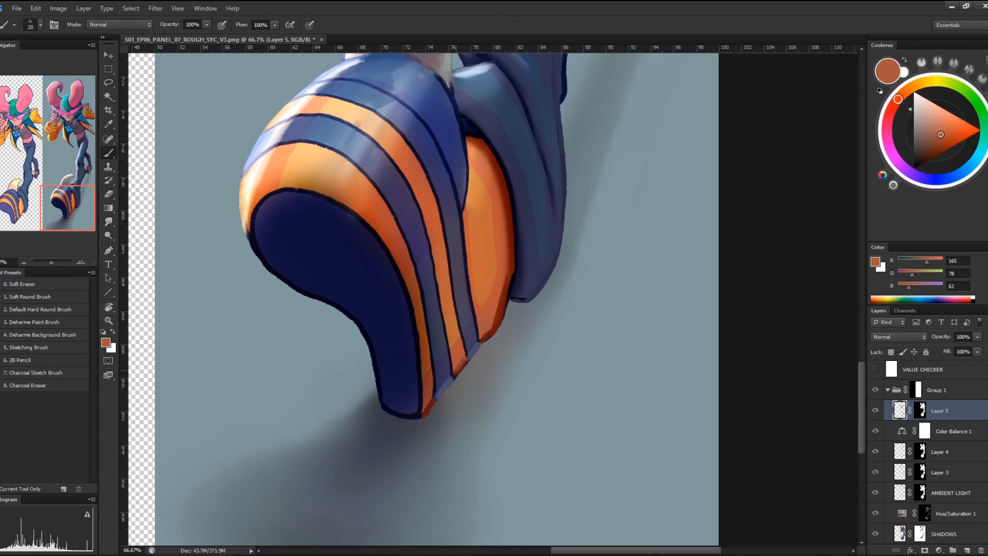
{"action": "left_click", "coordinate": [429, 404]}
{"action": "left_click_drag", "start_coordinate": [494, 327], "coordinate": [488, 337]}
{"action": "left_click_drag", "start_coordinate": [501, 298], "coordinate": [490, 333]}
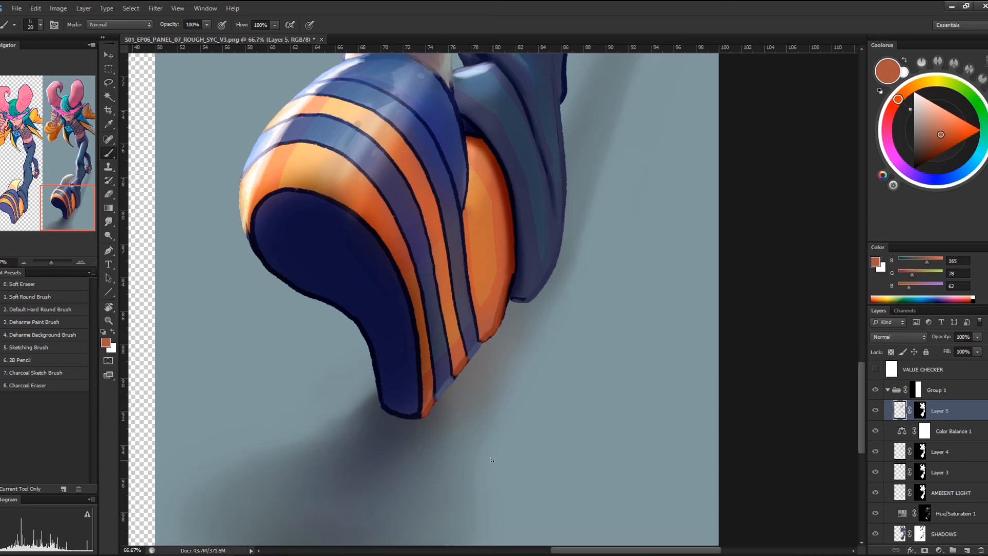
Cover the outline at the sole's narrow tip with sampled dark purple (RGB 31, 20, 45) and sample blue-violet (RGB 36, 29, 75) for the sole
{"action": "scroll", "coordinate": [490, 315], "scroll_direction": "up", "scroll_amount": 3}
{"action": "scroll", "coordinate": [540, 341], "scroll_direction": "left", "scroll_amount": 4}
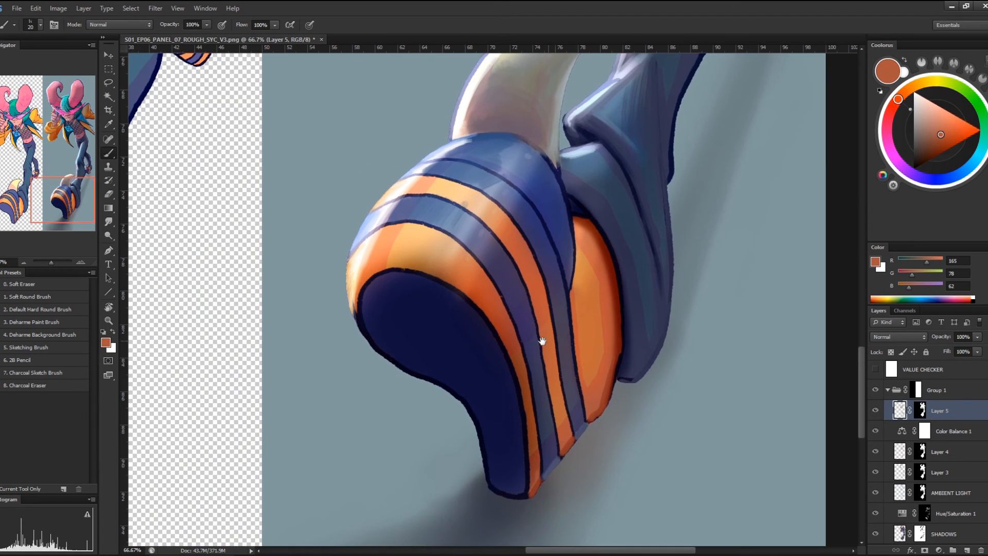
{"action": "left_click", "coordinate": [506, 485], "text": "alt"}
{"action": "left_click", "coordinate": [490, 486], "text": "alt"}
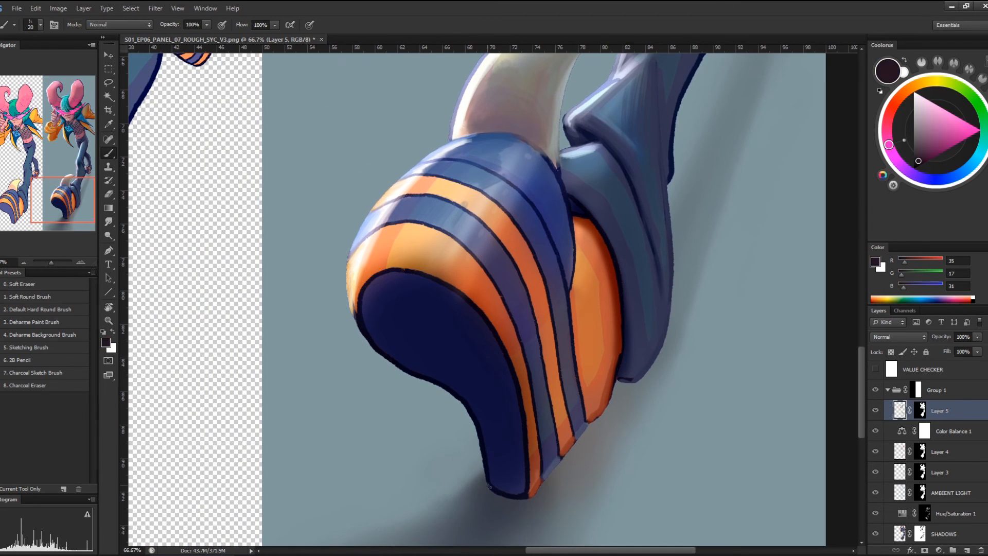
{"action": "left_click", "coordinate": [499, 477], "text": "alt"}
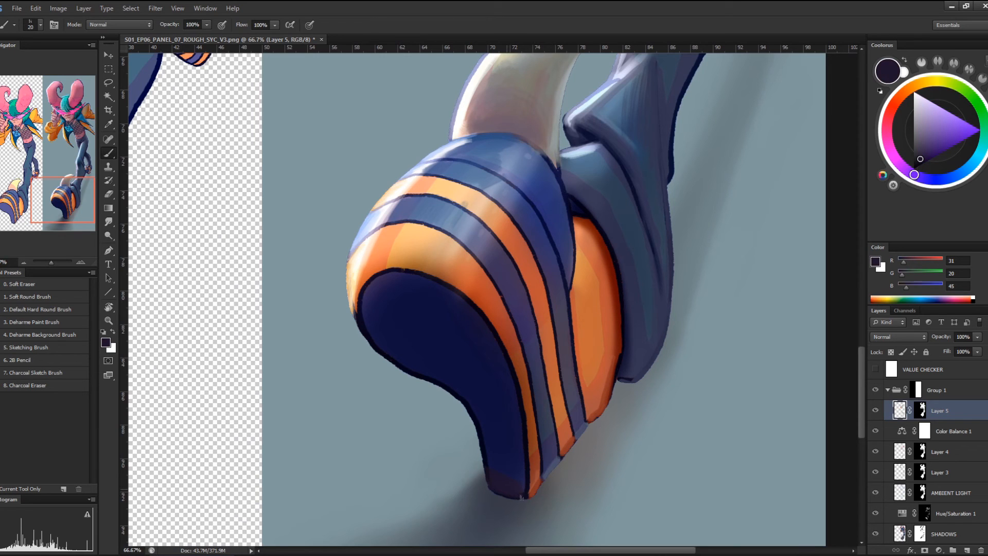
{"action": "left_click", "coordinate": [371, 296], "text": "alt"}
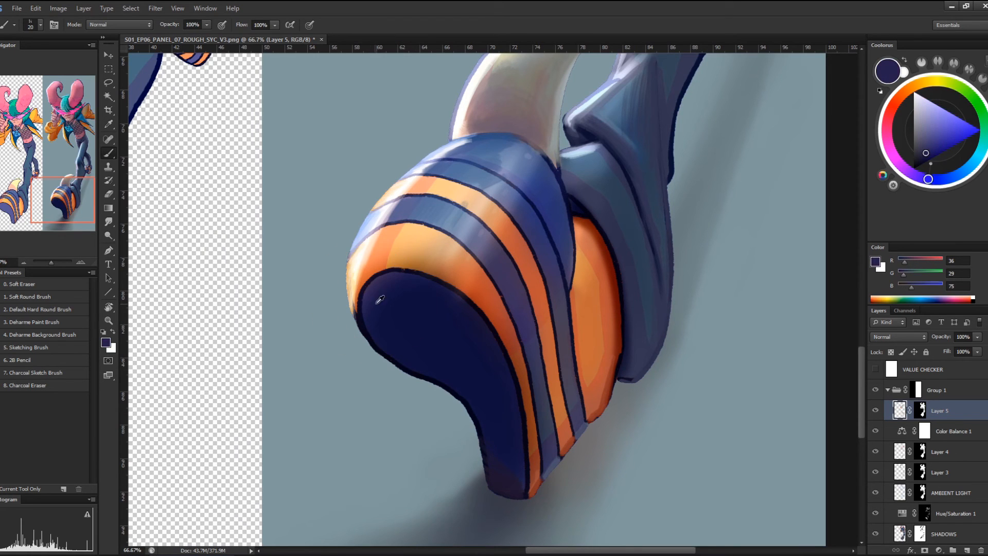
Paint over the outline around the sole's rim with sampled orange (RGB 201, 106, 66) and deep rust (RGB 163, 49, 28)
{"action": "left_click", "coordinate": [366, 294], "text": "alt"}
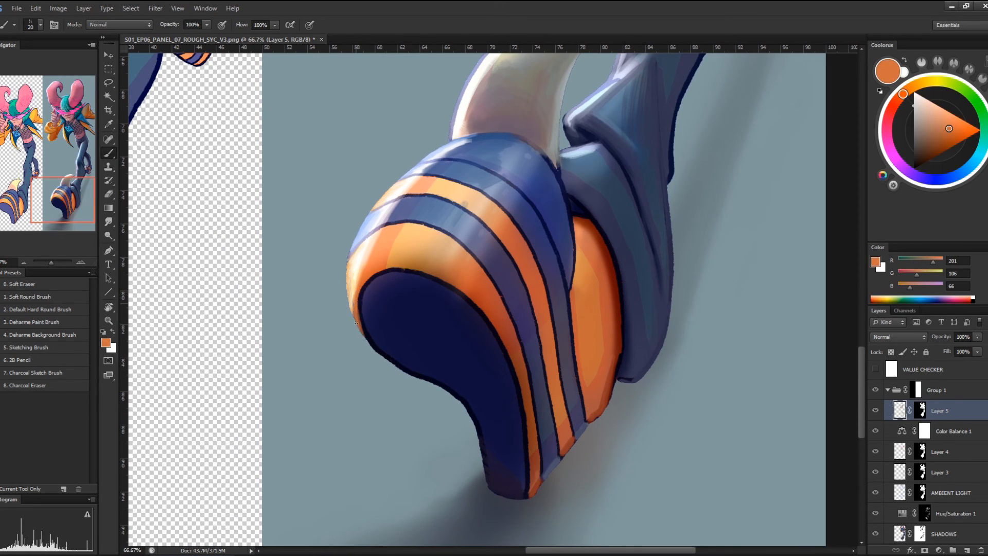
{"action": "left_click", "coordinate": [390, 260], "text": "alt"}
{"action": "left_click", "coordinate": [471, 307], "text": "alt"}
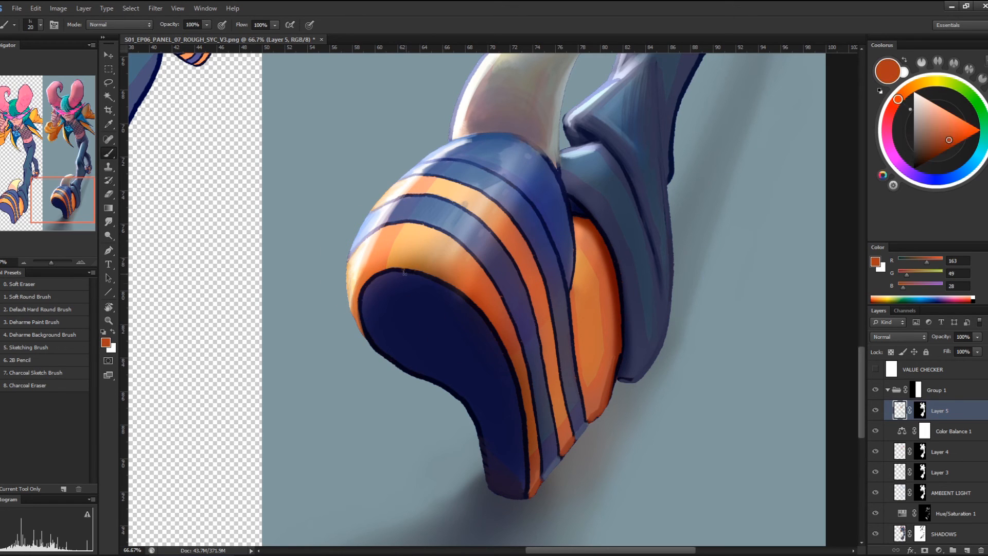
{"action": "mouse_move", "coordinate": [419, 272]}
{"action": "left_mouse_down"}
{"action": "mouse_move", "coordinate": [345, 289]}
{"action": "mouse_move", "coordinate": [392, 275]}
{"action": "mouse_move", "coordinate": [374, 271]}
{"action": "left_mouse_up"}
{"action": "mouse_move", "coordinate": [373, 273]}
{"action": "left_mouse_down"}
{"action": "mouse_move", "coordinate": [359, 308]}
{"action": "mouse_move", "coordinate": [359, 286]}
{"action": "mouse_move", "coordinate": [364, 337]}
{"action": "left_mouse_up"}
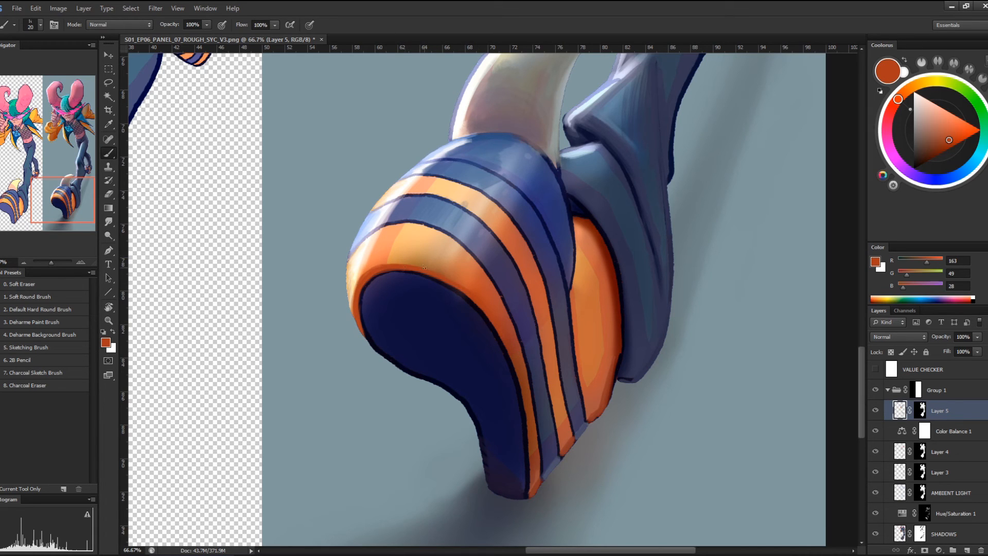
{"action": "left_click_drag", "start_coordinate": [387, 263], "coordinate": [412, 264]}
{"action": "left_click_drag", "start_coordinate": [520, 384], "coordinate": [529, 493]}
Refine the orange rim around the sole with sampled cream (RGB 255, 239, 190), rust (RGB 168, 53, 30) and light orange (RGB 231, 167, 101)
{"action": "key", "text": "ctrl+minus"}
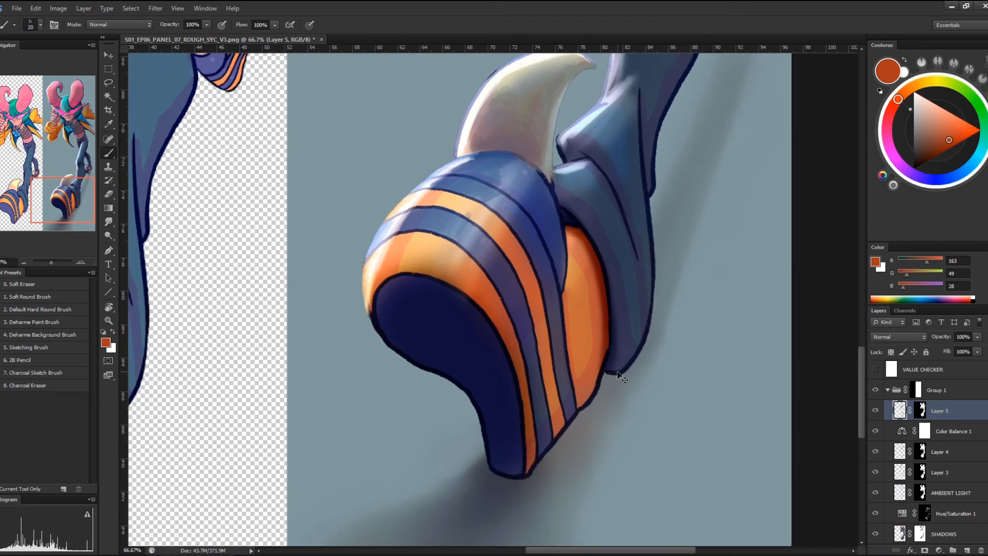
{"action": "key", "text": "ctrl+plus"}
{"action": "key", "text": "ctrl+plus"}
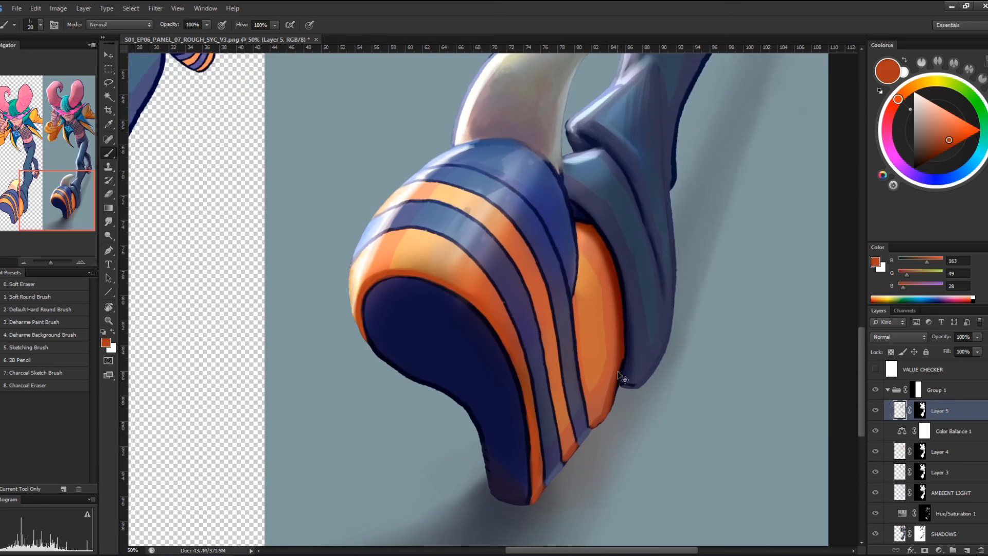
{"action": "left_click_drag", "start_coordinate": [321, 276], "coordinate": [588, 237]}
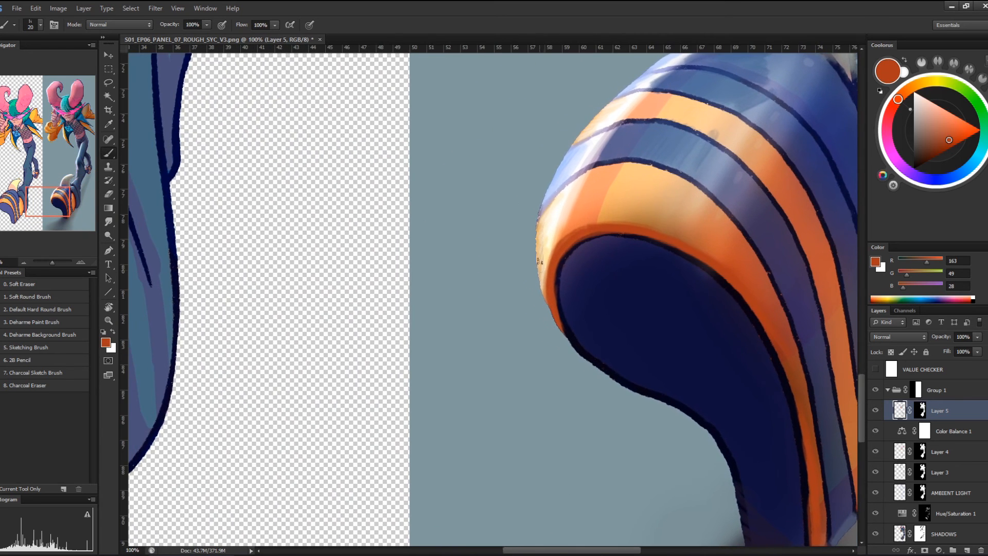
{"action": "left_click", "coordinate": [549, 248], "text": "alt"}
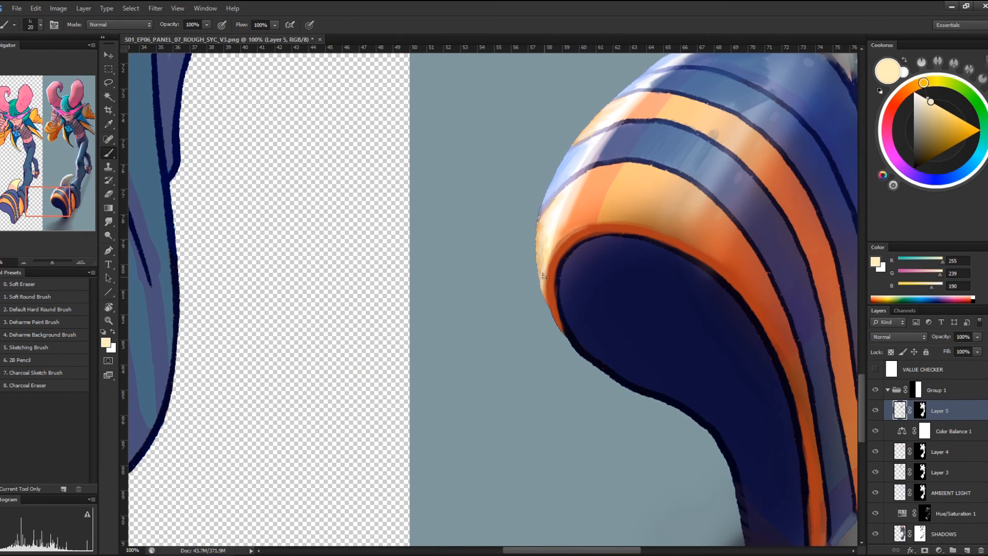
{"action": "left_click", "coordinate": [564, 243], "text": "alt"}
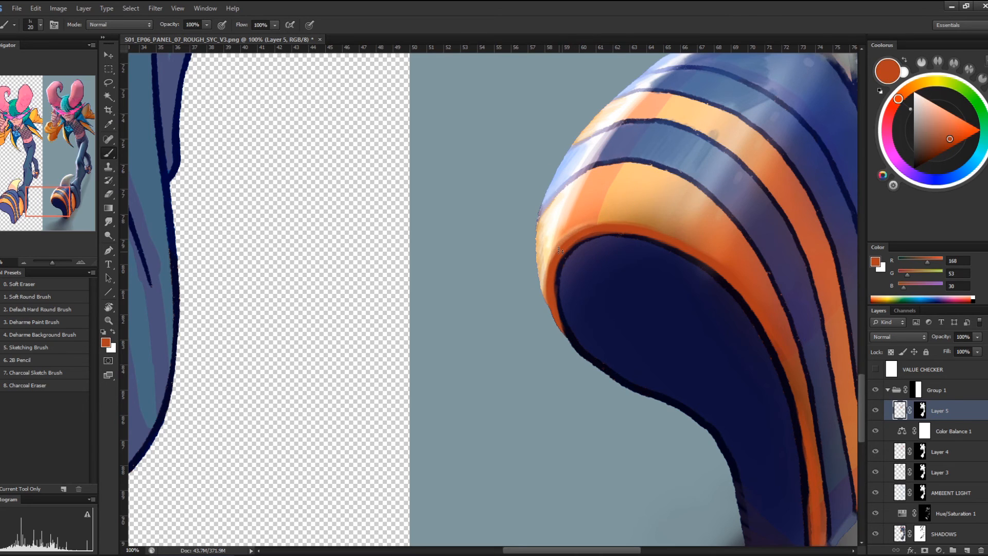
{"action": "left_click", "coordinate": [617, 203], "text": "alt"}
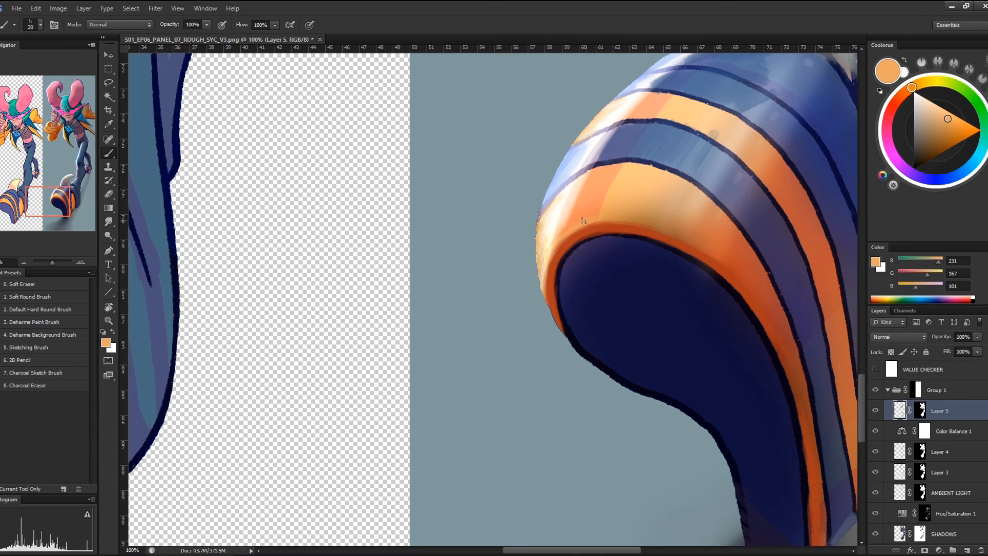
{"action": "mouse_move", "coordinate": [556, 240]}
{"action": "left_mouse_down"}
{"action": "mouse_move", "coordinate": [546, 260]}
{"action": "mouse_move", "coordinate": [553, 236]}
{"action": "mouse_move", "coordinate": [652, 225]}
{"action": "mouse_move", "coordinate": [687, 244]}
{"action": "left_mouse_up"}
Paint the junction between the shoe, claw and trouser cuff with sampled near-black (RGB 4, 1, 22), slate (RGB 55, 55, 86) and grey-brown (RGB 123, 107, 108)
{"action": "left_click_drag", "start_coordinate": [748, 267], "coordinate": [534, 386]}
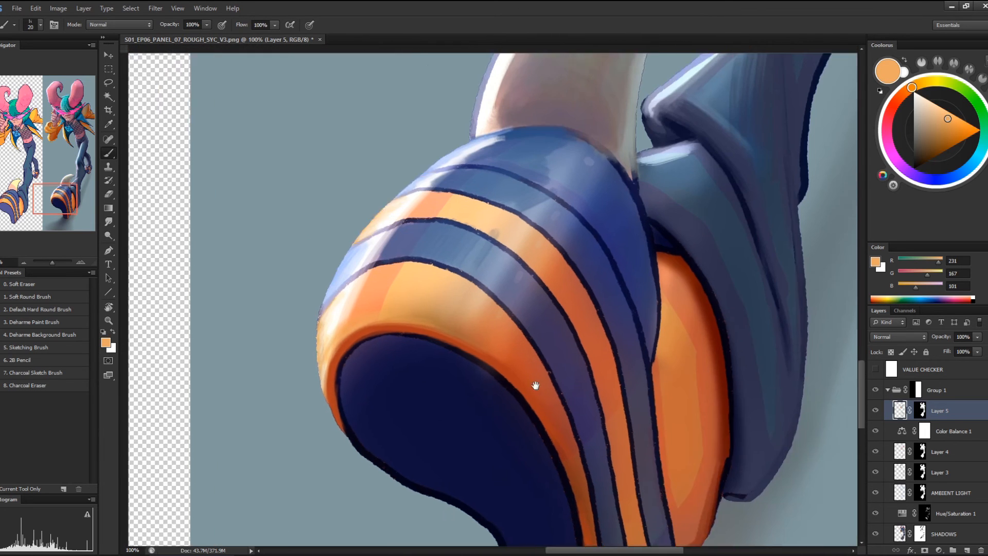
{"action": "mouse_move", "coordinate": [749, 303]}
{"action": "left_mouse_down"}
{"action": "mouse_move", "coordinate": [585, 357]}
{"action": "mouse_move", "coordinate": [628, 330]}
{"action": "mouse_move", "coordinate": [658, 283]}
{"action": "left_mouse_up"}
{"action": "key", "text": "ctrl+minus"}
{"action": "key", "text": "ctrl+minus"}
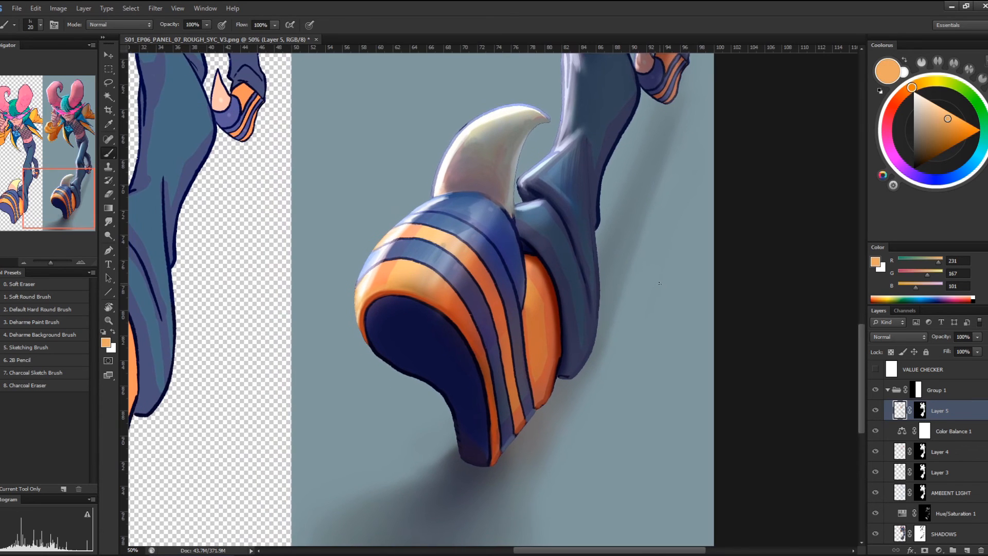
{"action": "key", "text": "ctrl+plus"}
{"action": "left_click", "coordinate": [538, 225], "text": "alt"}
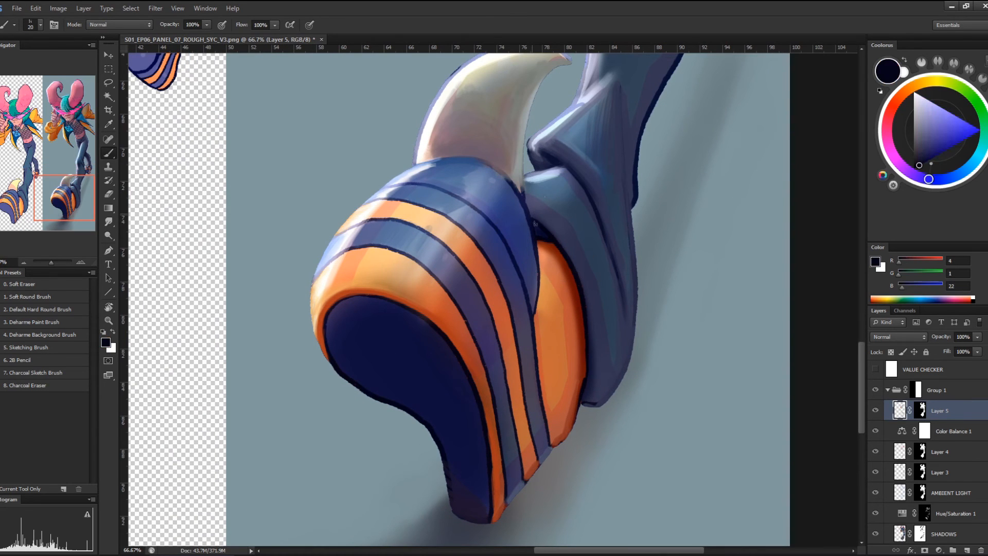
{"action": "left_click", "coordinate": [544, 224], "text": "alt"}
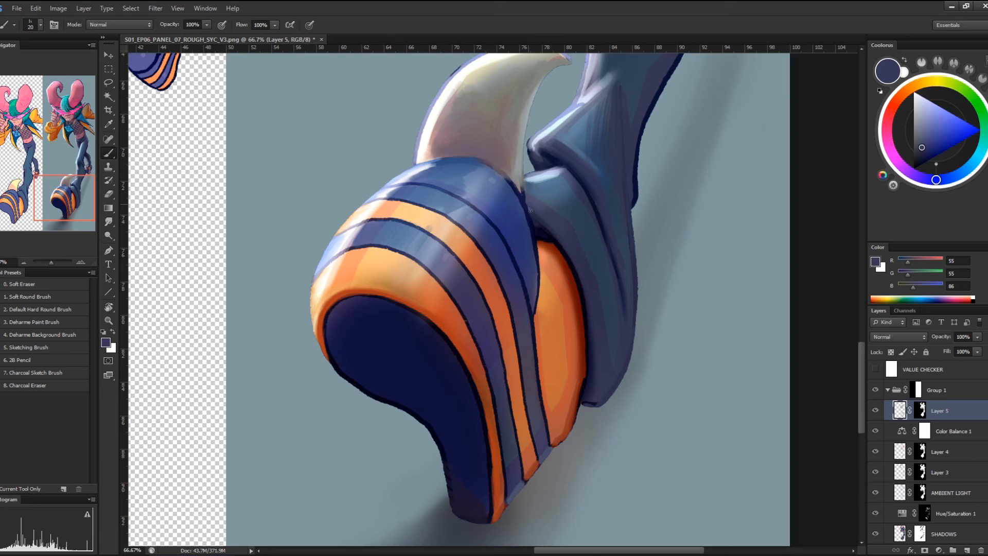
{"action": "left_click", "coordinate": [521, 181], "text": "alt"}
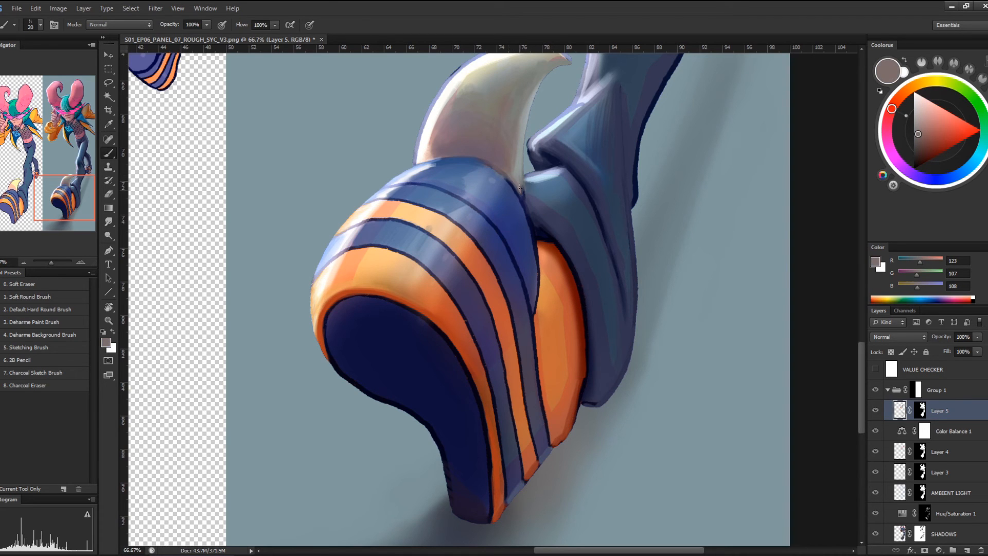
Paint over the dark line between the shoe's upper blue bands with sampled blue (RGB 53, 64, 118)
{"action": "left_click", "coordinate": [516, 192], "text": "alt"}
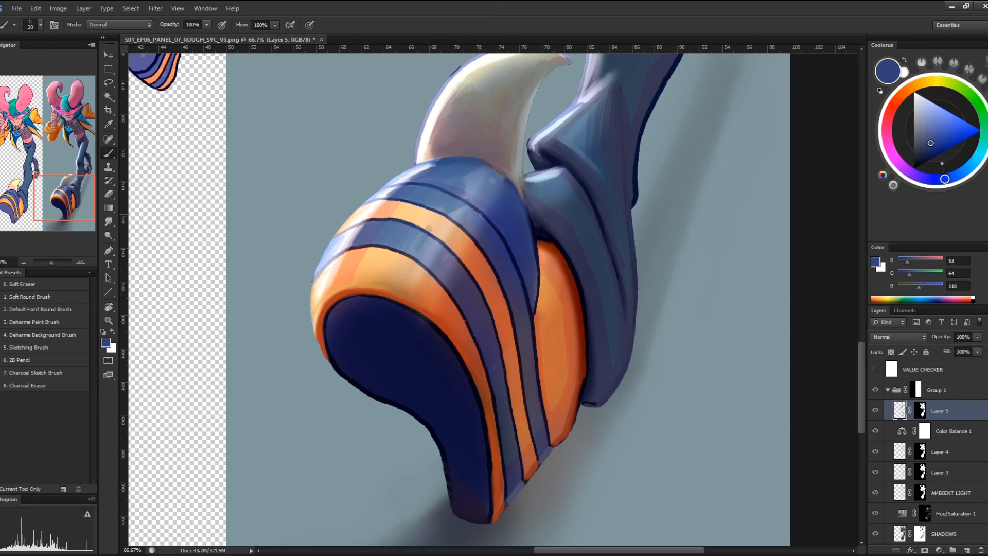
{"action": "mouse_move", "coordinate": [478, 215]}
{"action": "left_mouse_down"}
{"action": "mouse_move", "coordinate": [509, 253]}
{"action": "mouse_move", "coordinate": [525, 317]}
{"action": "left_mouse_up"}
{"action": "mouse_move", "coordinate": [462, 202]}
{"action": "left_mouse_down"}
{"action": "mouse_move", "coordinate": [440, 192]}
{"action": "mouse_move", "coordinate": [469, 208]}
{"action": "left_mouse_up"}
Paint over the line art along the shoe's lower blue stripe using sampled stripe colours, including muted purple (RGB 62, 50, 87)
{"action": "left_click", "coordinate": [427, 238], "text": "alt"}
{"action": "mouse_move", "coordinate": [426, 237]}
{"action": "left_mouse_down"}
{"action": "mouse_move", "coordinate": [482, 316]}
{"action": "mouse_move", "coordinate": [453, 262]}
{"action": "mouse_move", "coordinate": [477, 293]}
{"action": "mouse_move", "coordinate": [434, 245]}
{"action": "mouse_move", "coordinate": [482, 322]}
{"action": "mouse_move", "coordinate": [439, 255]}
{"action": "mouse_move", "coordinate": [459, 279]}
{"action": "mouse_move", "coordinate": [442, 252]}
{"action": "left_mouse_up"}
{"action": "left_click", "coordinate": [467, 297], "text": "alt"}
{"action": "left_click", "coordinate": [463, 281], "text": "alt"}
{"action": "left_click", "coordinate": [463, 284], "text": "alt"}
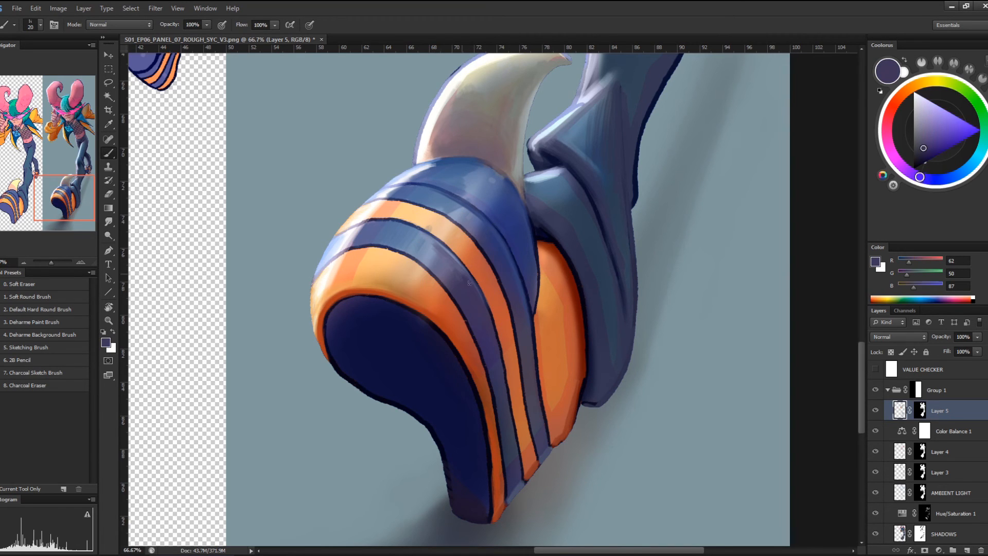
Refine the lower blue stripe's edges with sampled pale blue (RGB 142, 153, 182), grey-violet (RGB 110, 107, 143), dark violet (RGB 63, 51, 90) and rust (RGB 177, 66, 47)
{"action": "left_click", "coordinate": [436, 249], "text": "alt"}
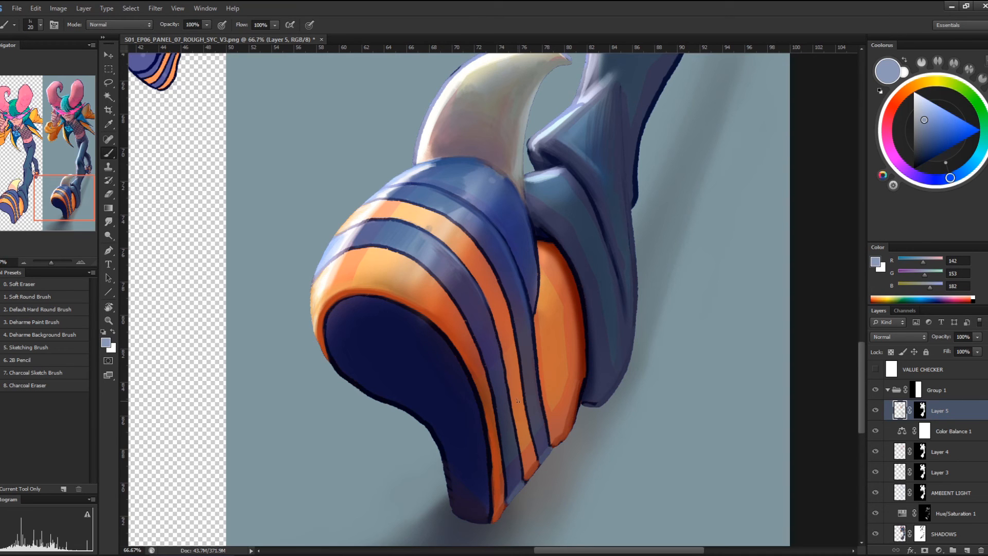
{"action": "left_click", "coordinate": [436, 250], "text": "alt"}
{"action": "left_click", "coordinate": [453, 265], "text": "alt"}
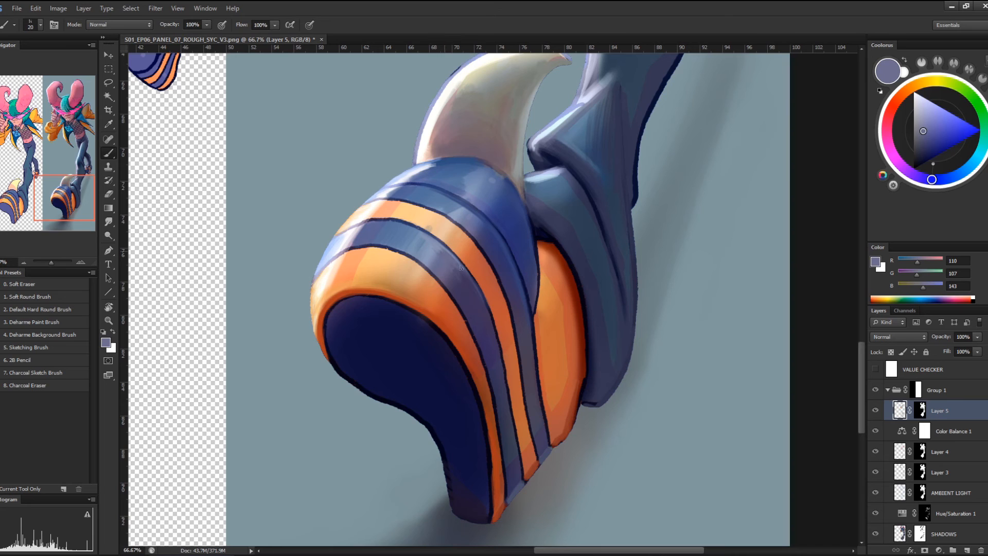
{"action": "left_click", "coordinate": [464, 282], "text": "alt"}
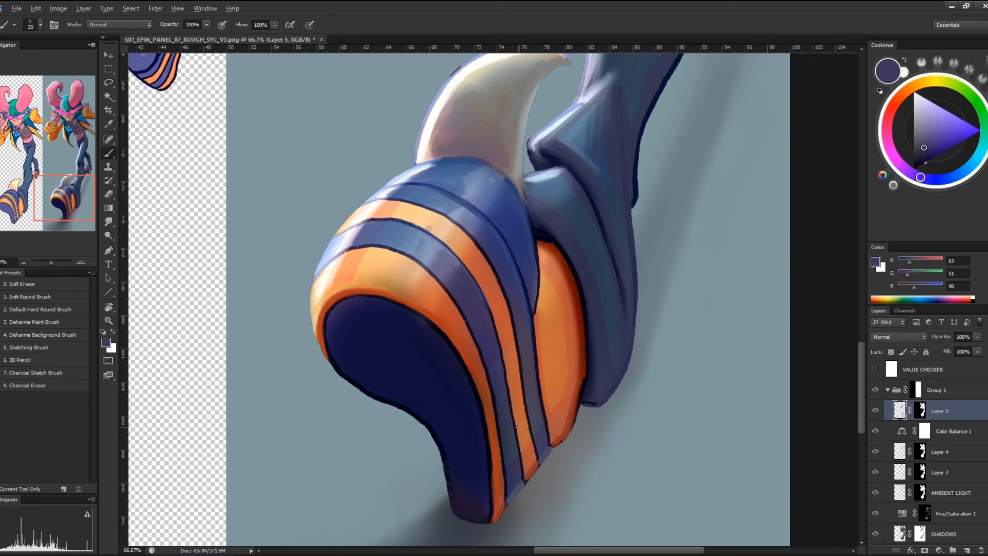
{"action": "left_click", "coordinate": [450, 318], "text": "alt"}
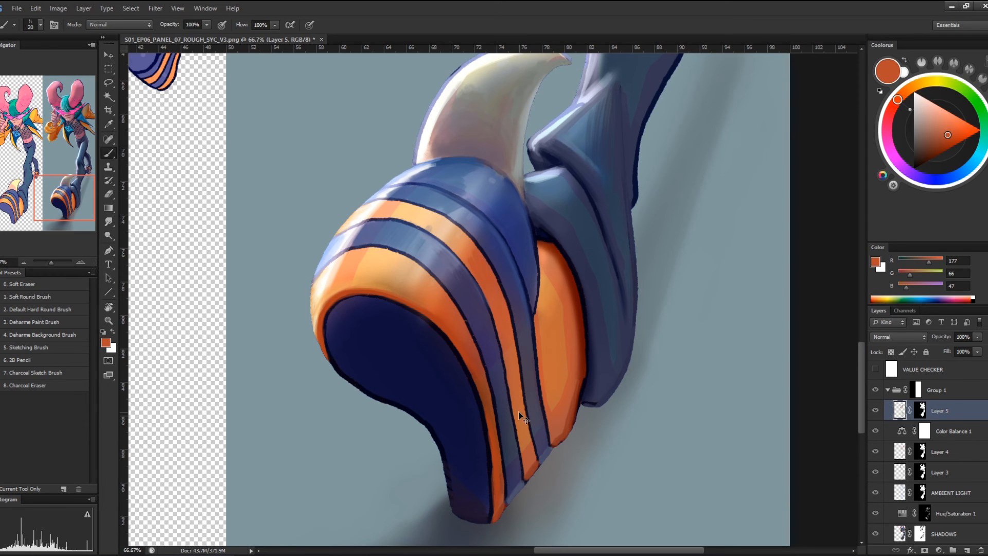
Shade the trouser cuff beside the shoe with sampled slate blues (RGB 57, 75, 95 and 60, 78, 108) and dark violet (RGB 53, 52, 82)
{"action": "key", "text": "ctrl+minus"}
{"action": "key", "text": "ctrl+minus"}
{"action": "left_click", "coordinate": [516, 267], "text": "alt"}
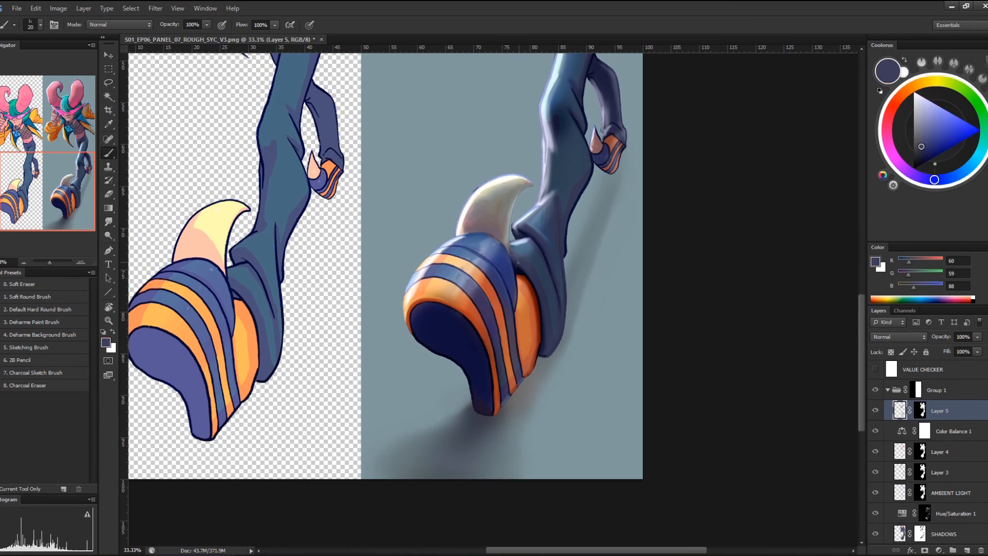
{"action": "left_click", "coordinate": [519, 261], "text": "alt"}
{"action": "left_click", "coordinate": [513, 251], "text": "alt"}
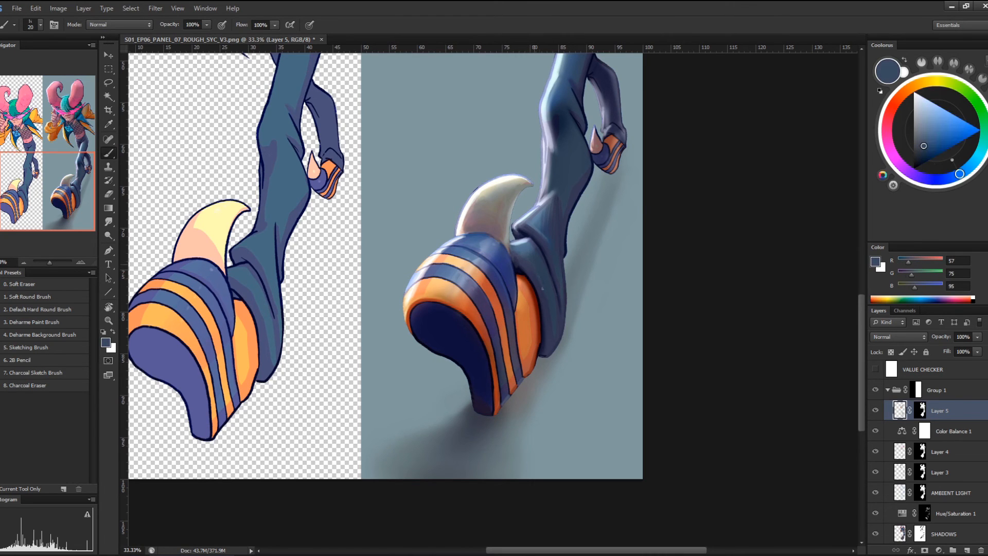
{"action": "left_click", "coordinate": [552, 334], "text": "alt"}
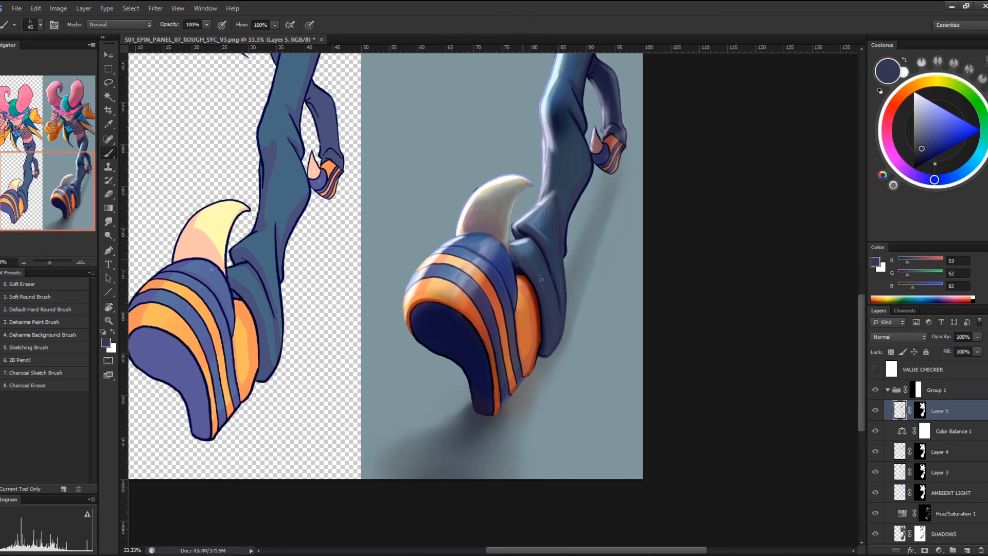
{"action": "left_click", "coordinate": [536, 222], "text": "alt"}
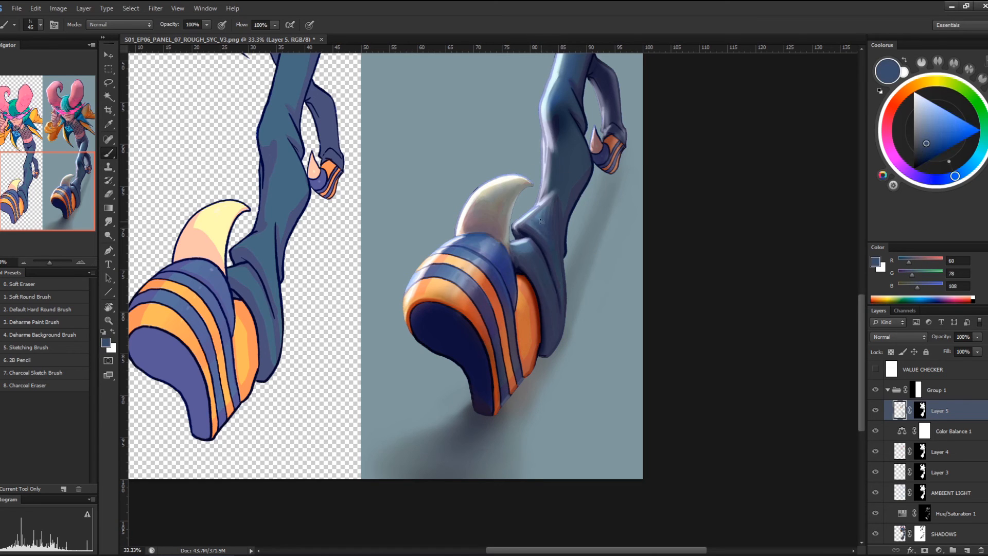
Paint light blue highlights (RGB 100, 131, 157) on the cuff fold and along the front edge of the trouser leg
{"action": "left_click", "coordinate": [541, 210], "text": "alt"}
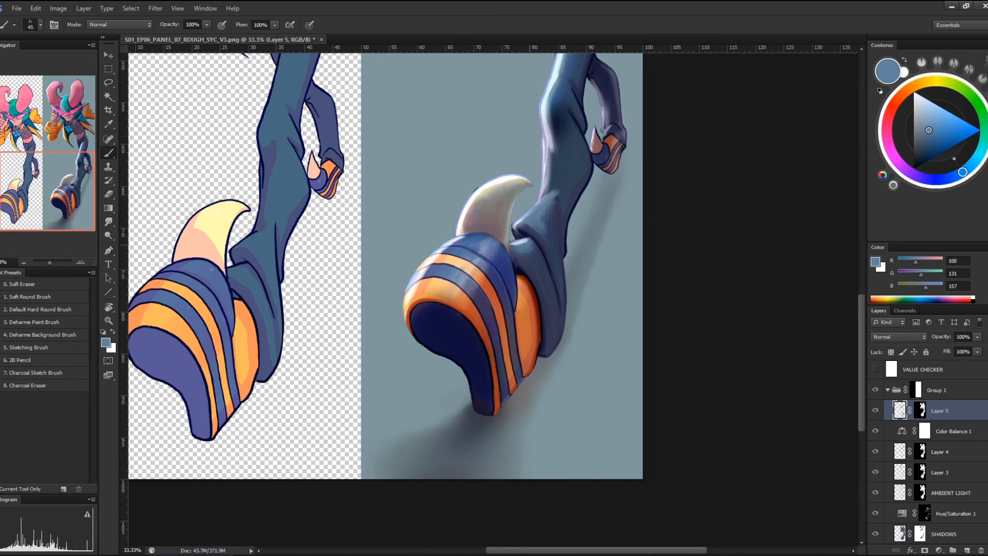
{"action": "left_click_drag", "start_coordinate": [529, 241], "coordinate": [532, 245]}
{"action": "mouse_move", "coordinate": [544, 143]}
{"action": "left_mouse_down"}
{"action": "mouse_move", "coordinate": [539, 196]}
{"action": "mouse_move", "coordinate": [542, 152]}
{"action": "mouse_move", "coordinate": [547, 166]}
{"action": "mouse_move", "coordinate": [552, 155]}
{"action": "mouse_move", "coordinate": [550, 189]}
{"action": "left_mouse_up"}
{"action": "left_click_drag", "start_coordinate": [546, 113], "coordinate": [550, 147]}
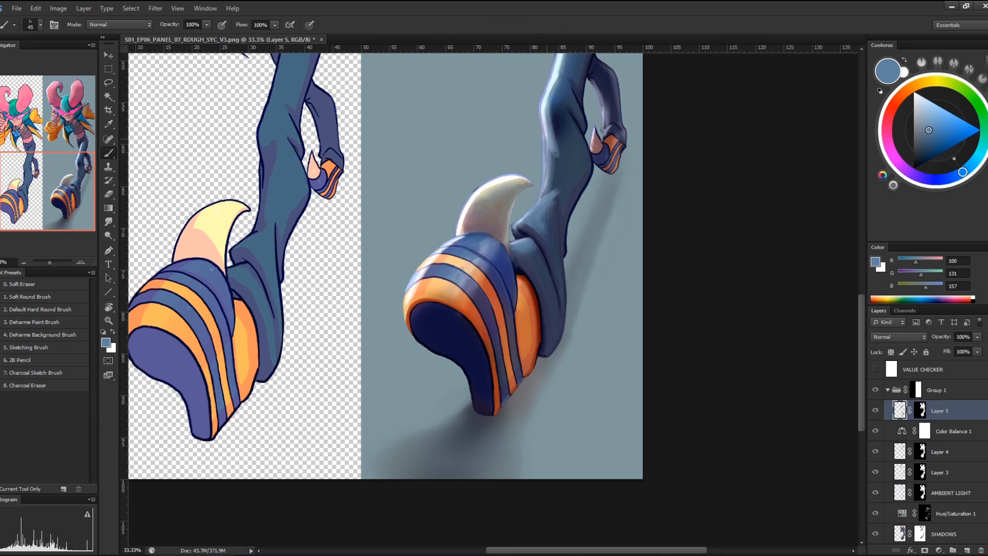
{"action": "left_click_drag", "start_coordinate": [597, 212], "coordinate": [564, 356]}
{"action": "mouse_move", "coordinate": [523, 250]}
{"action": "left_mouse_down"}
{"action": "mouse_move", "coordinate": [516, 220]}
{"action": "mouse_move", "coordinate": [537, 178]}
{"action": "mouse_move", "coordinate": [532, 159]}
{"action": "mouse_move", "coordinate": [515, 232]}
{"action": "left_mouse_up"}
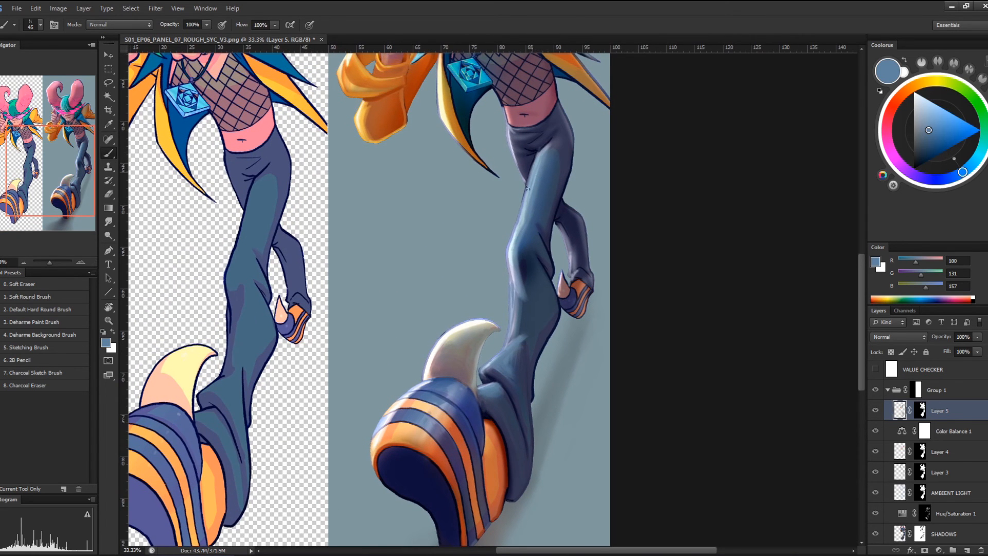
{"action": "left_click_drag", "start_coordinate": [528, 188], "coordinate": [512, 266]}
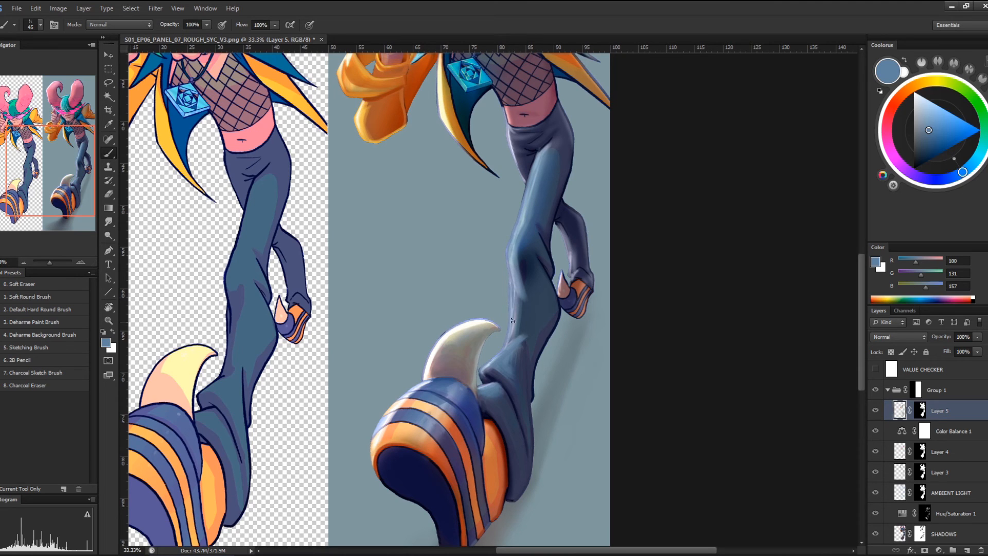
Soften the front trouser leg's knee and thigh shading with sampled slate violet (RGB 65, 64, 93) and light blue (RGB 105, 135, 159)
{"action": "left_click", "coordinate": [521, 270], "text": "alt"}
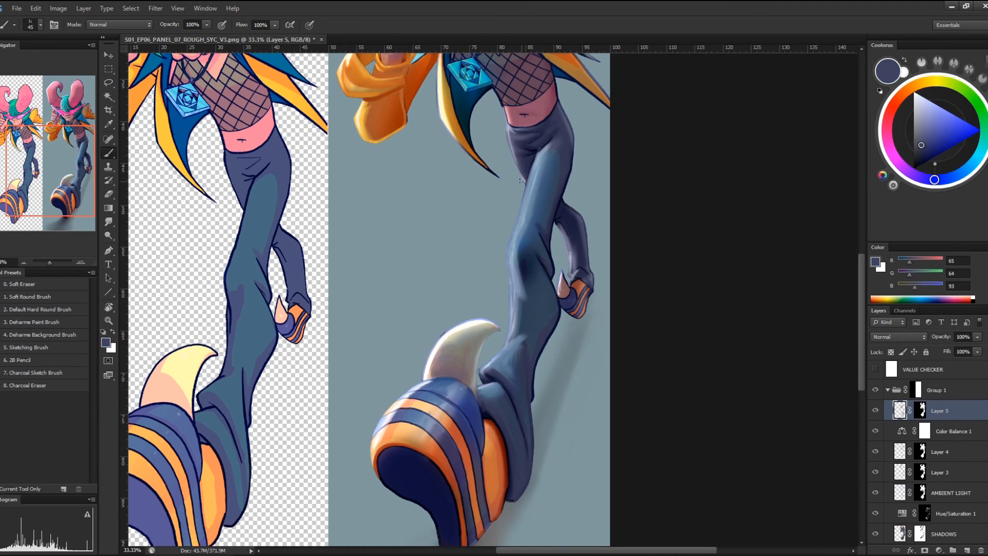
{"action": "left_click", "coordinate": [543, 172], "text": "alt"}
{"action": "left_click", "coordinate": [526, 154], "text": "alt"}
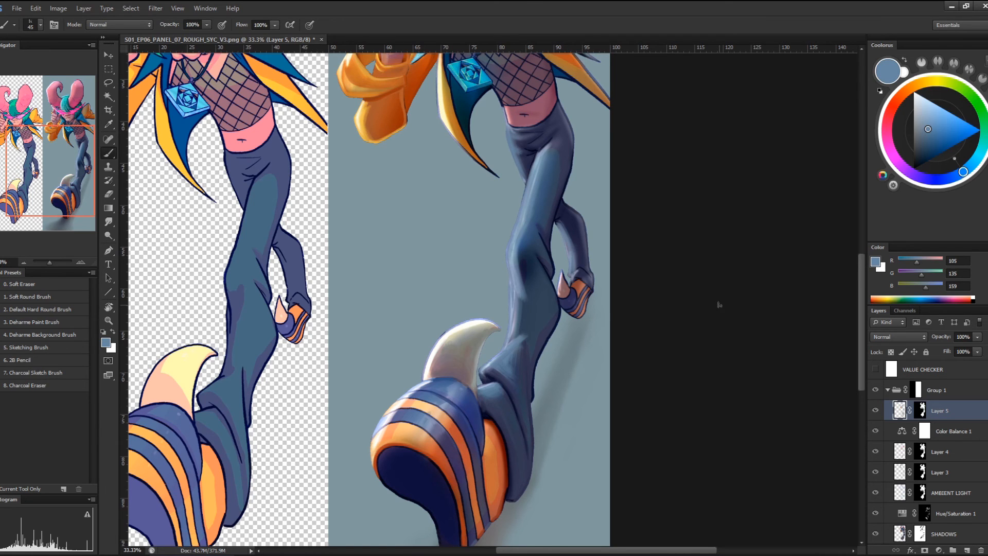
Refine the cuff folds and the leg's rear edge with sampled light blue (RGB 117, 148, 171), slate (RGB 57, 57, 88) and navy (RGB 16, 18, 50)
{"action": "left_click", "coordinate": [494, 383], "text": "alt"}
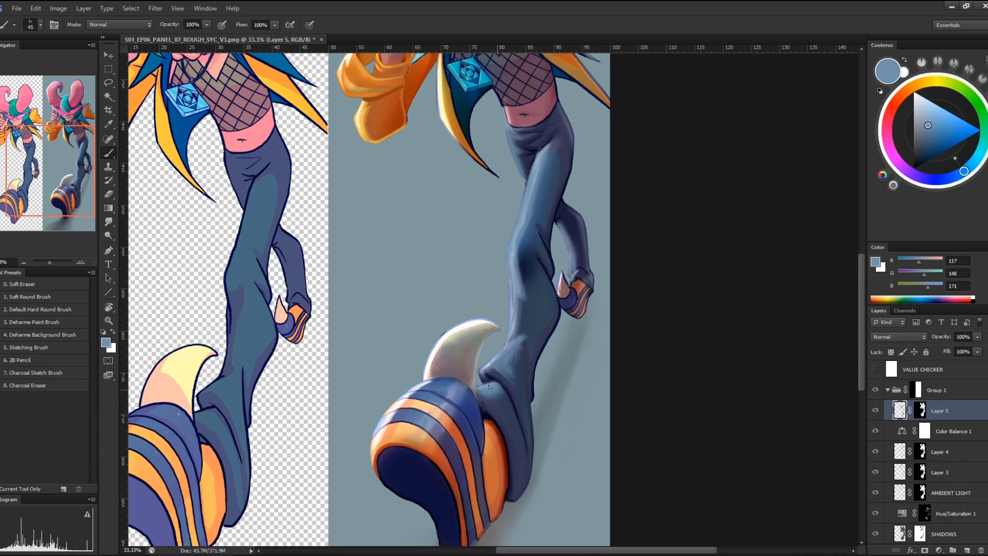
{"action": "left_click", "coordinate": [488, 380], "text": "alt"}
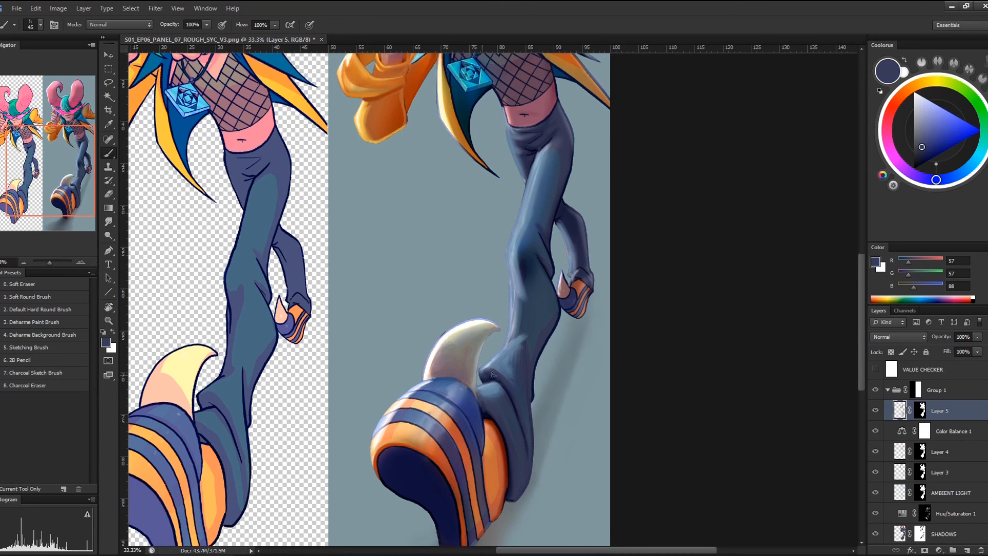
{"action": "left_click", "coordinate": [491, 377], "text": "alt"}
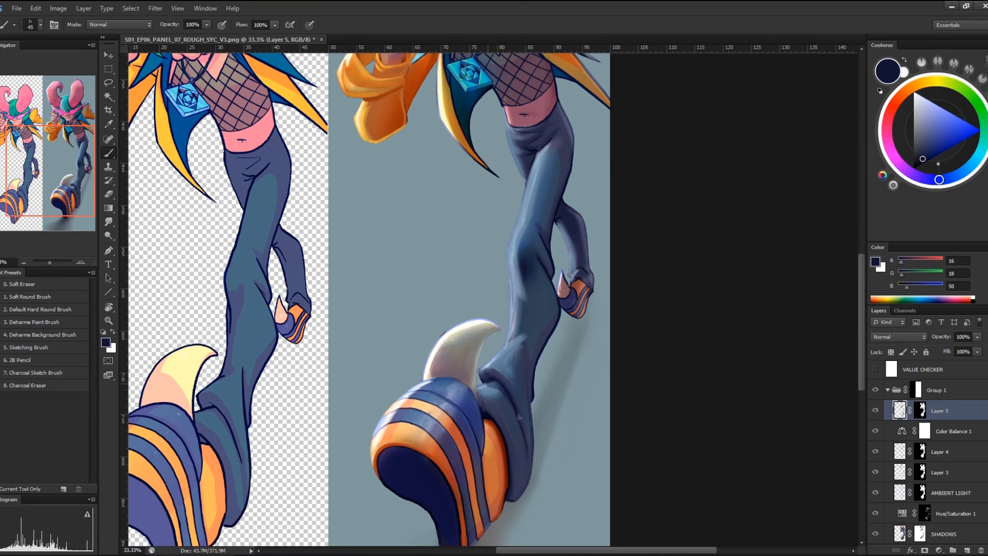
{"action": "mouse_move", "coordinate": [528, 420]}
{"action": "left_mouse_down"}
{"action": "mouse_move", "coordinate": [525, 335]}
{"action": "mouse_move", "coordinate": [533, 353]}
{"action": "mouse_move", "coordinate": [538, 303]}
{"action": "left_mouse_up"}
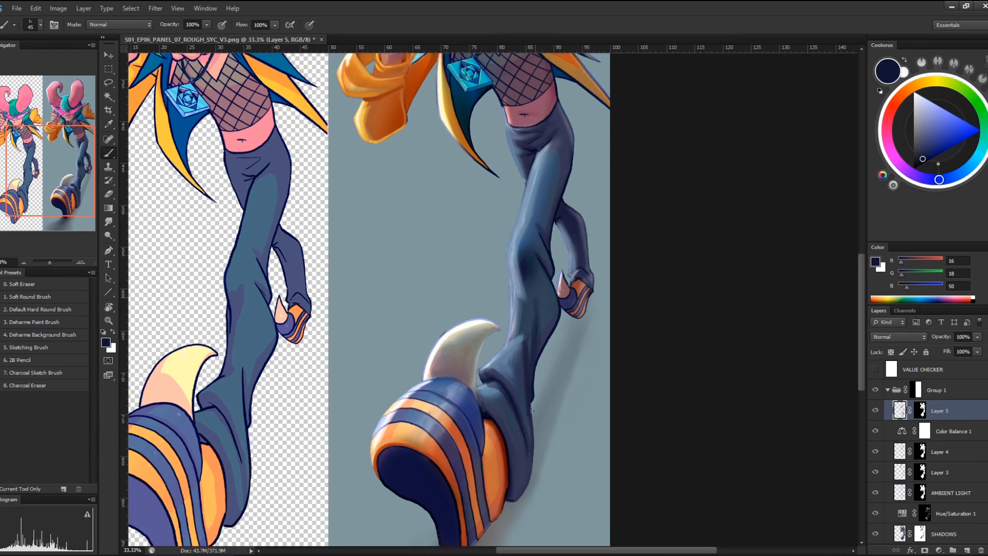
Paint folds on the lower trouser leg below the knee with sampled navy (RGB 30, 31, 62 and 20, 19, 52) and slate blue (RGB 52, 66, 85)
{"action": "left_click", "coordinate": [538, 309], "text": "alt"}
{"action": "left_click", "coordinate": [540, 332], "text": "alt"}
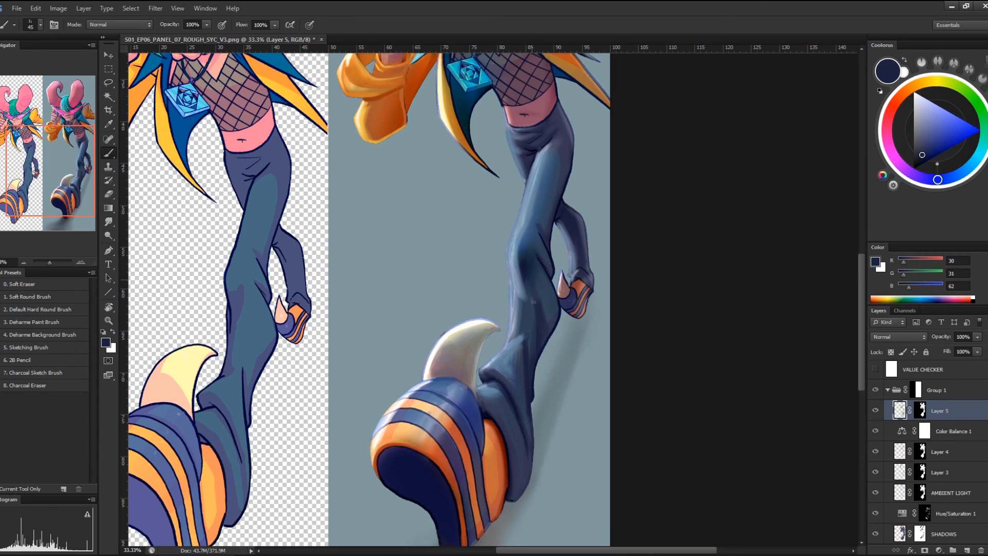
{"action": "left_click", "coordinate": [533, 295], "text": "alt"}
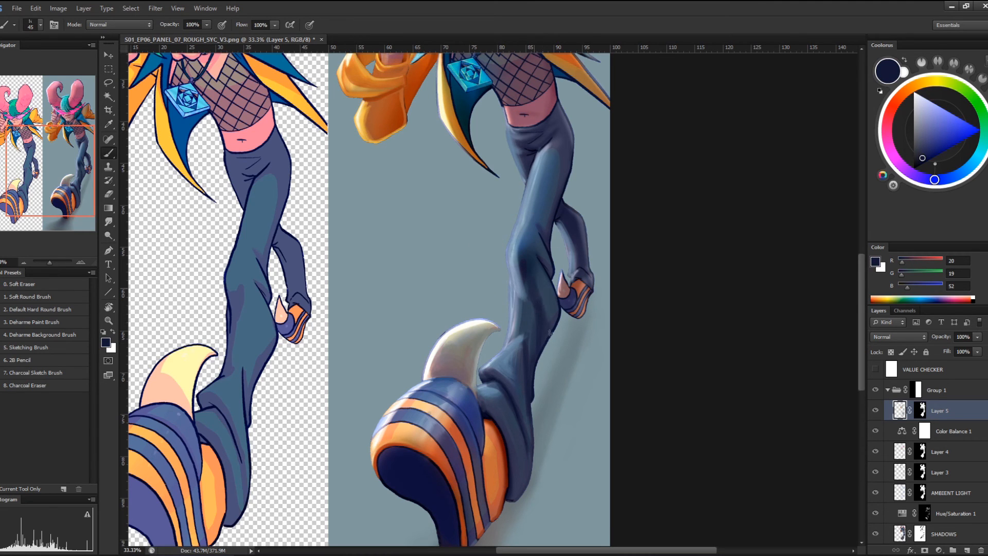
{"action": "left_click", "coordinate": [545, 283], "text": "alt"}
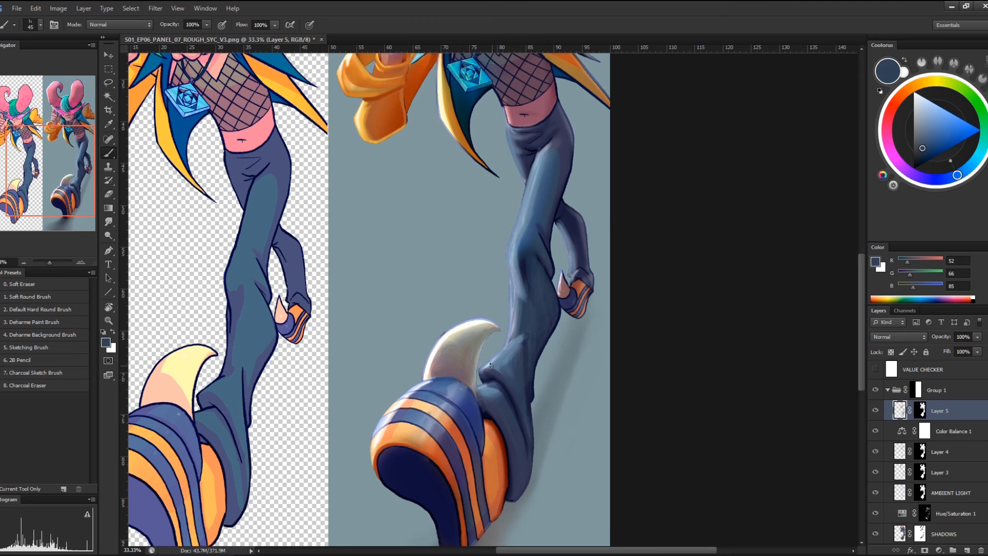
Deepen the flared cuff's folds and hem with sampled blues (RGB 101, 125, 151 and 73, 92, 118), dark indigo (RGB 38, 39, 71) and near-black (RGB 12, 10, 31)
{"action": "left_click", "coordinate": [493, 368], "text": "alt"}
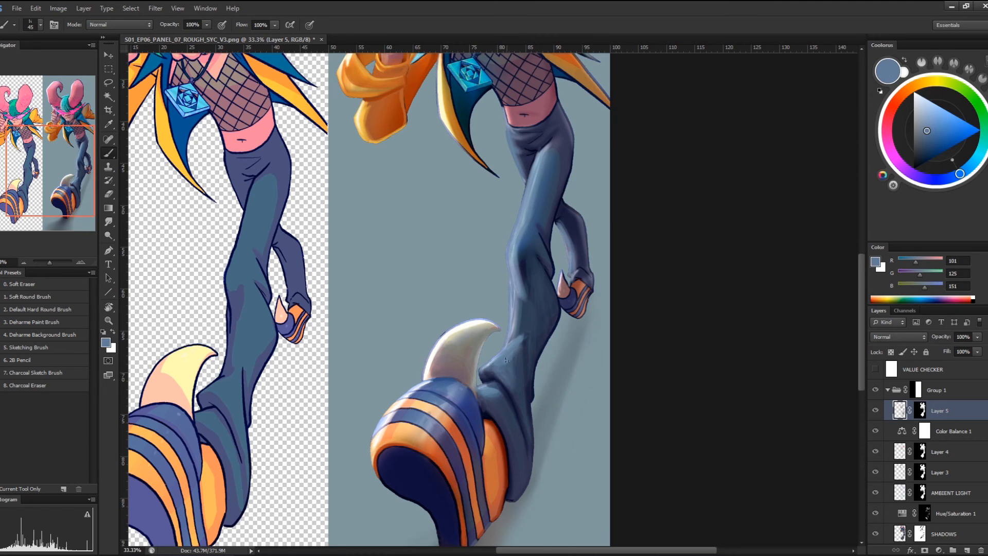
{"action": "left_click", "coordinate": [495, 371], "text": "alt"}
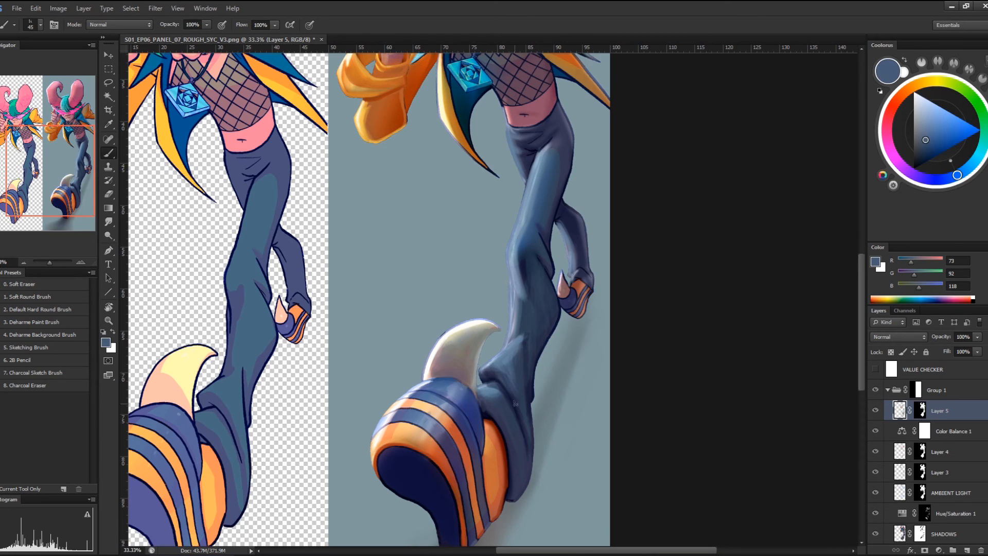
{"action": "left_click", "coordinate": [502, 380], "text": "alt"}
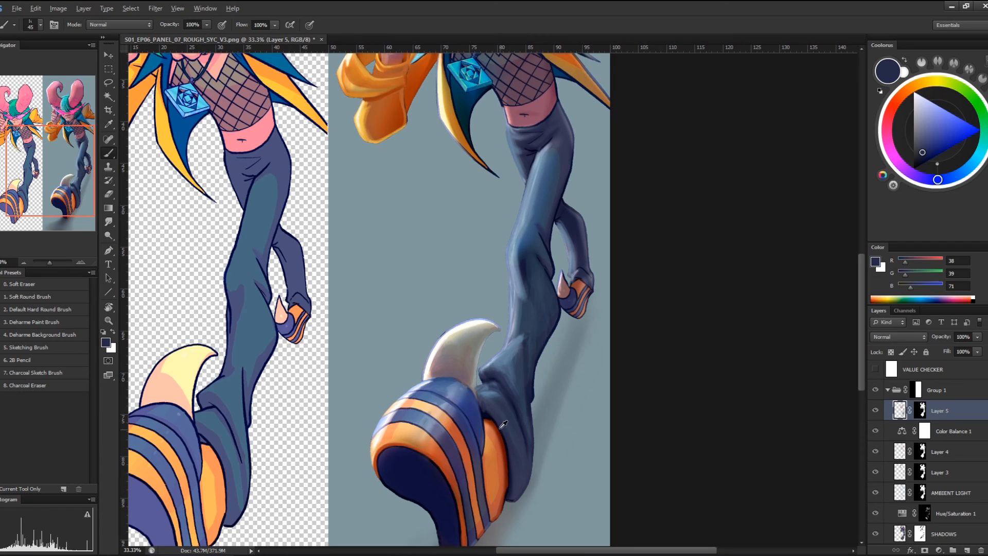
{"action": "left_click", "coordinate": [491, 410], "text": "alt"}
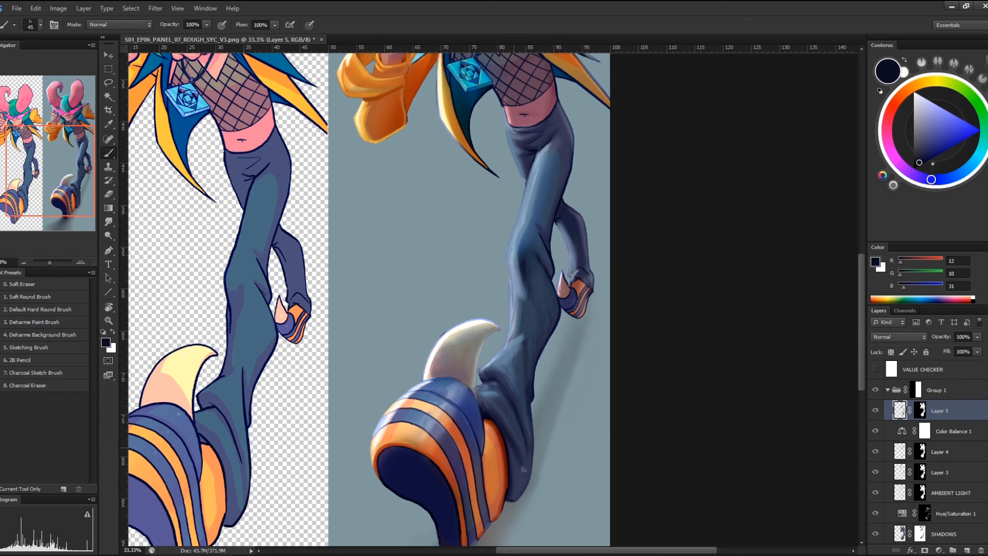
{"action": "mouse_move", "coordinate": [514, 498]}
{"action": "left_mouse_down"}
{"action": "mouse_move", "coordinate": [513, 454]}
{"action": "mouse_move", "coordinate": [511, 497]}
{"action": "mouse_move", "coordinate": [530, 471]}
{"action": "left_mouse_up"}
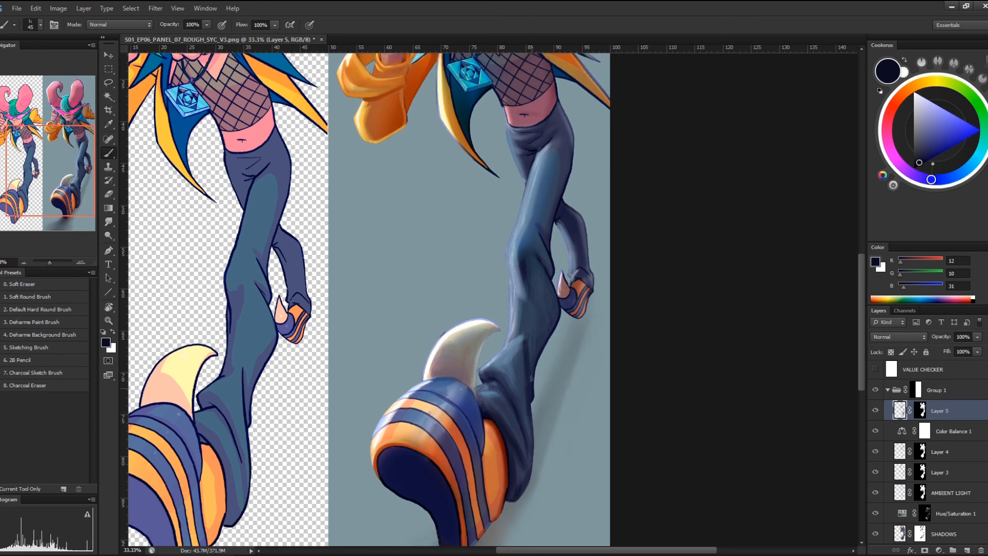
Paint over the belly's front line art beside the waistband with sampled grey-blue (RGB 128, 136, 162), pinks (234, 176, 190 and 224, 166, 182) and rose (141, 73, 104)
{"action": "scroll", "coordinate": [586, 395], "scroll_direction": "up", "scroll_amount": 5}
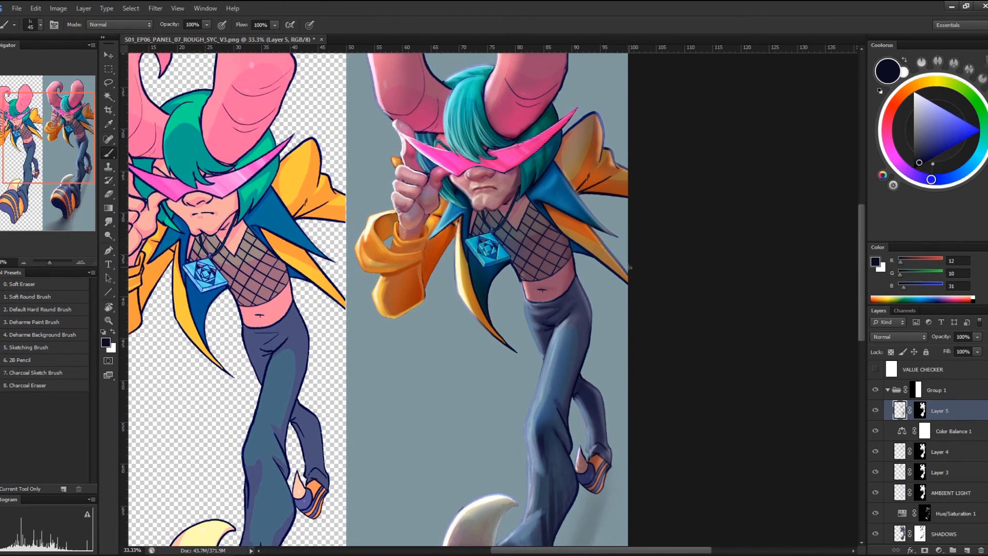
{"action": "key", "text": "ctrl+plus"}
{"action": "key", "text": "ctrl+plus"}
{"action": "left_click", "coordinate": [568, 301], "text": "alt"}
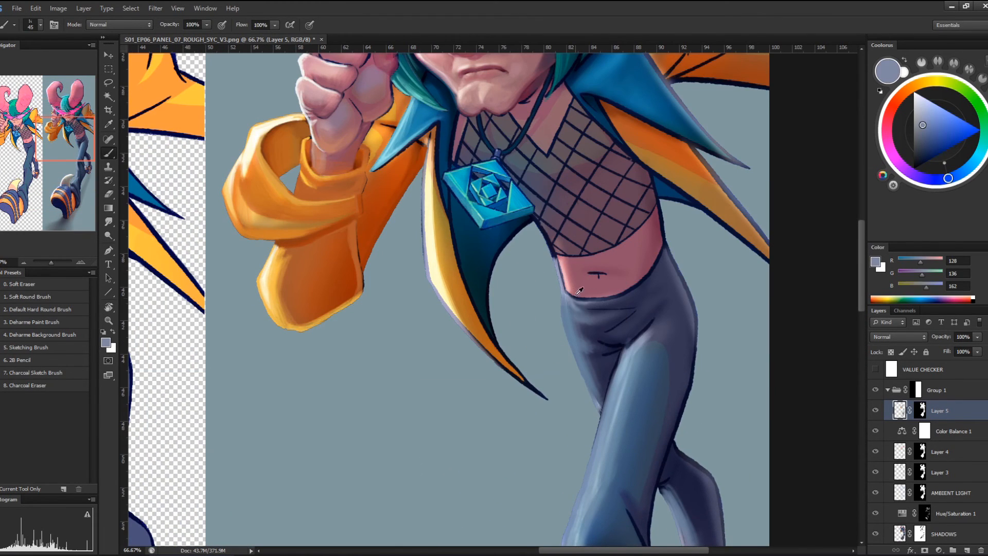
{"action": "left_click", "coordinate": [564, 274], "text": "alt"}
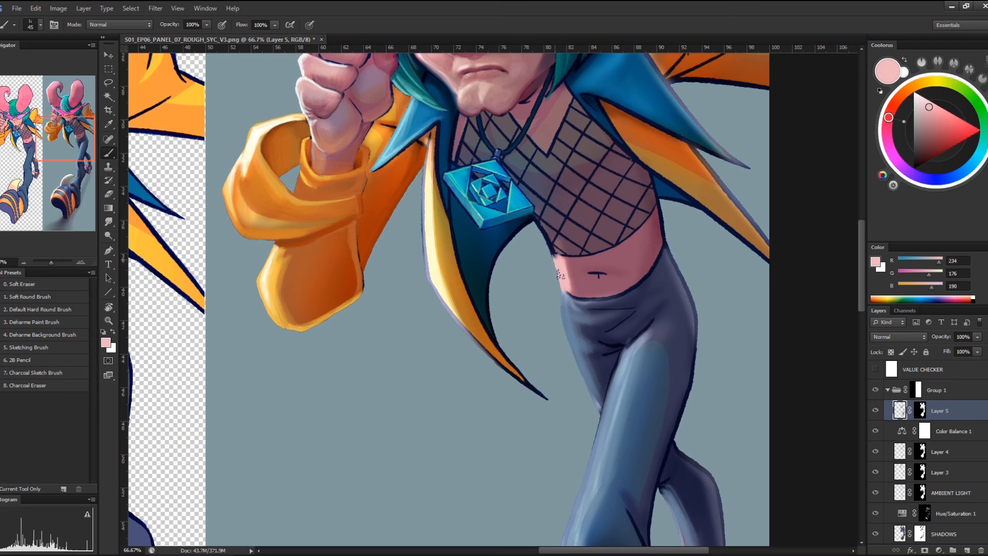
{"action": "left_click", "coordinate": [559, 255], "text": "alt"}
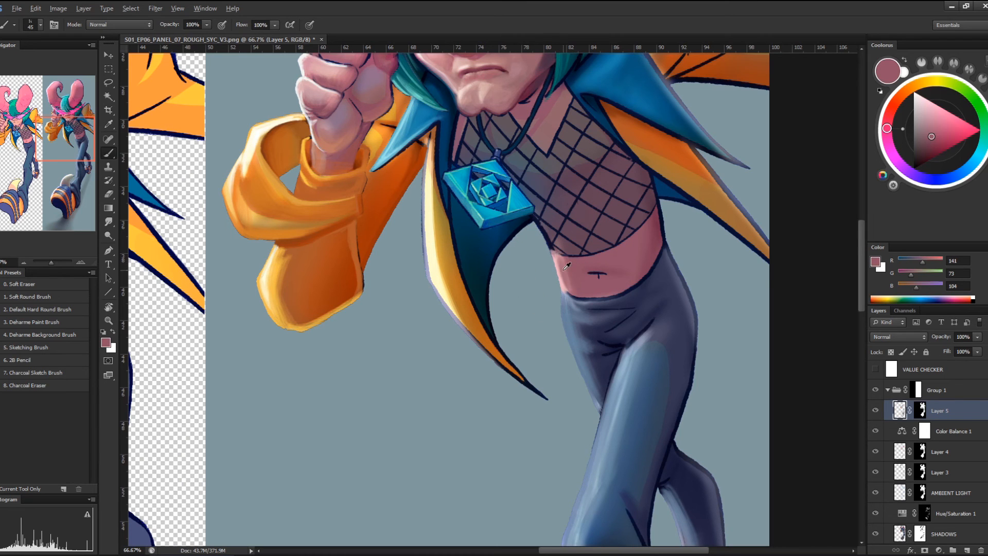
{"action": "left_click", "coordinate": [561, 260], "text": "alt"}
{"action": "left_click", "coordinate": [563, 267], "text": "alt"}
{"action": "left_click_drag", "start_coordinate": [564, 262], "coordinate": [571, 285]}
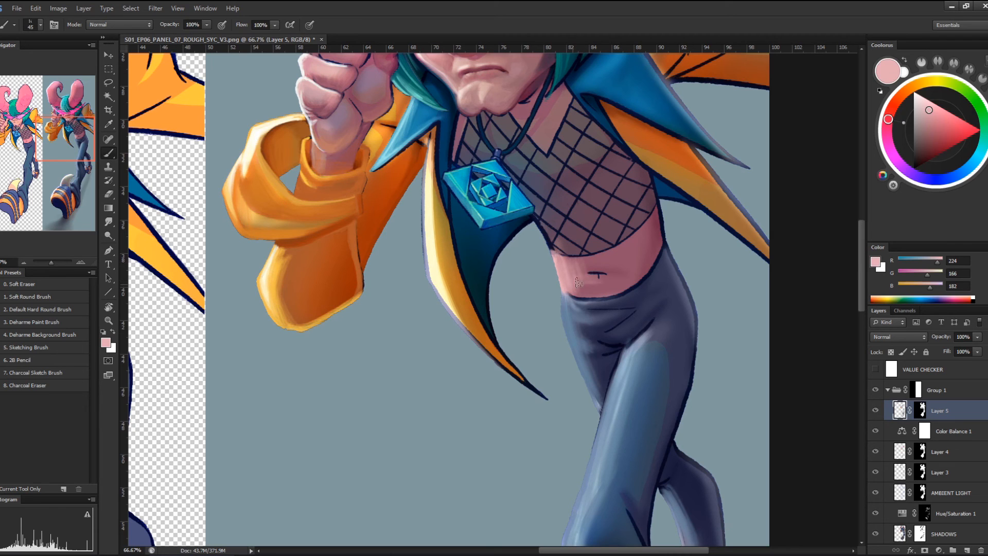
Paint out the navel's line art with sampled rose tones (RGB 154, 89, 118; 135, 67, 99; 116, 46, 80 and 165, 101, 127)
{"action": "left_click", "coordinate": [604, 281], "text": "alt"}
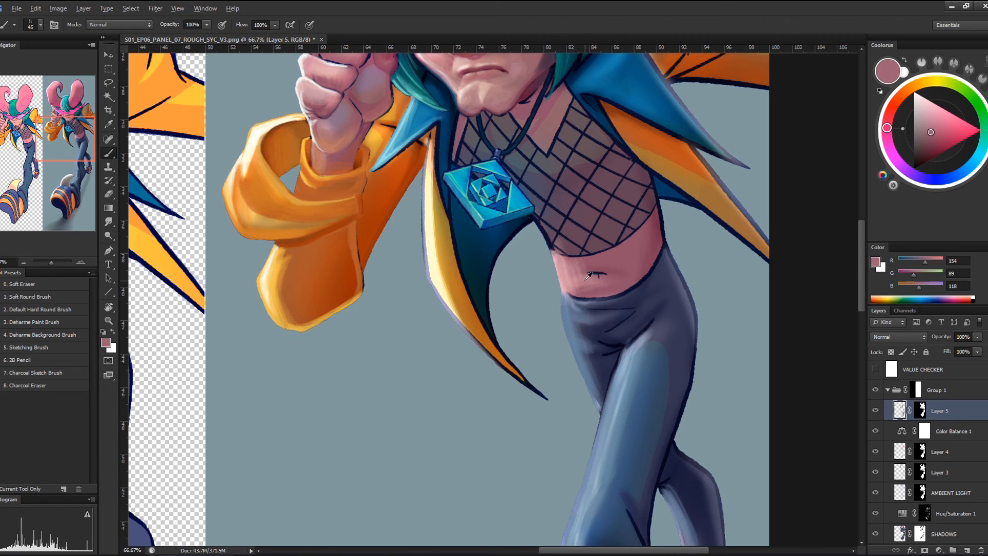
{"action": "left_click", "coordinate": [599, 278], "text": "alt"}
{"action": "left_click", "coordinate": [618, 281], "text": "alt"}
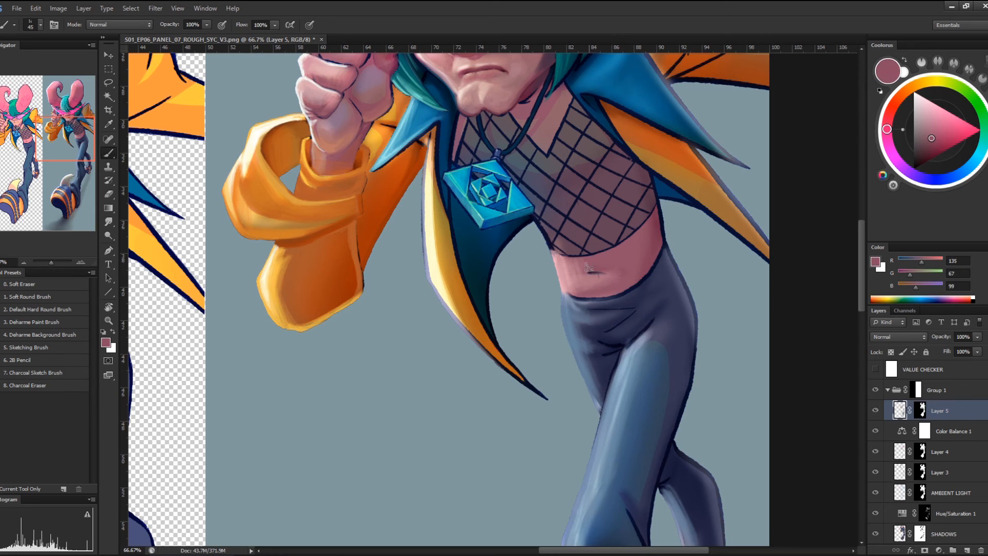
{"action": "left_click", "coordinate": [657, 236], "text": "alt"}
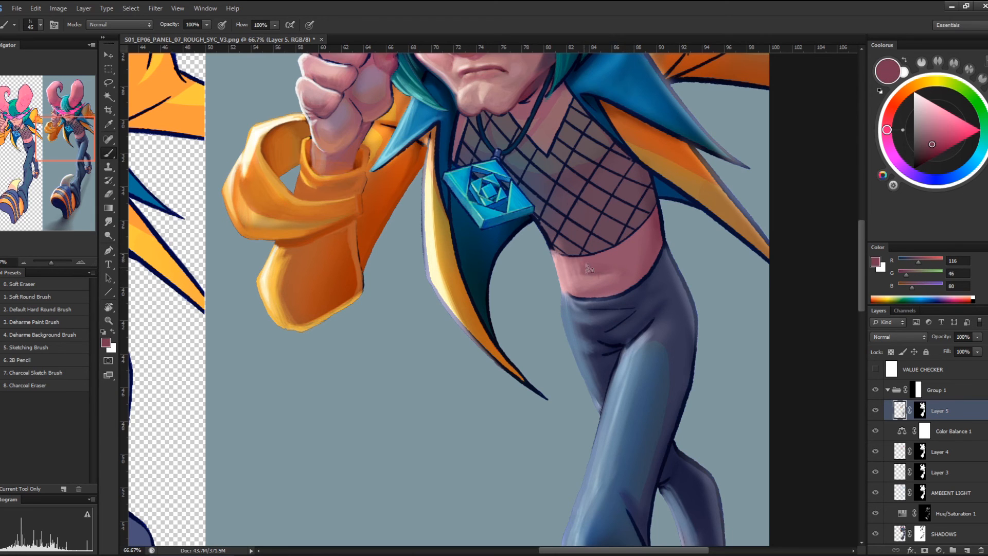
{"action": "left_click", "coordinate": [587, 280], "text": "alt"}
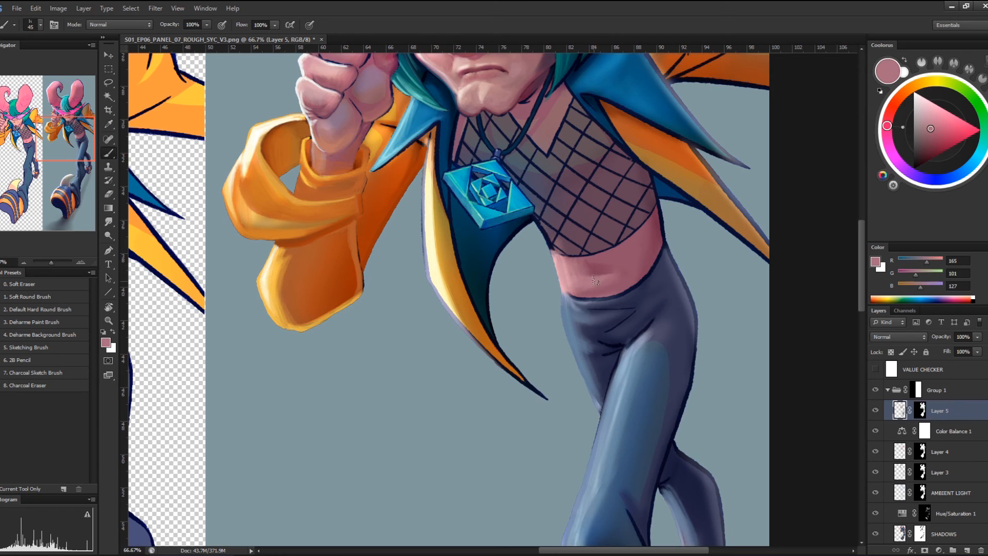
Model soft navel and belly shading with sampled dark rose (RGB 139, 73, 104; 130, 63, 94; 145, 82, 110) and dusty pink (170, 107, 132; 172, 109, 133)
{"action": "left_click", "coordinate": [596, 268], "text": "alt"}
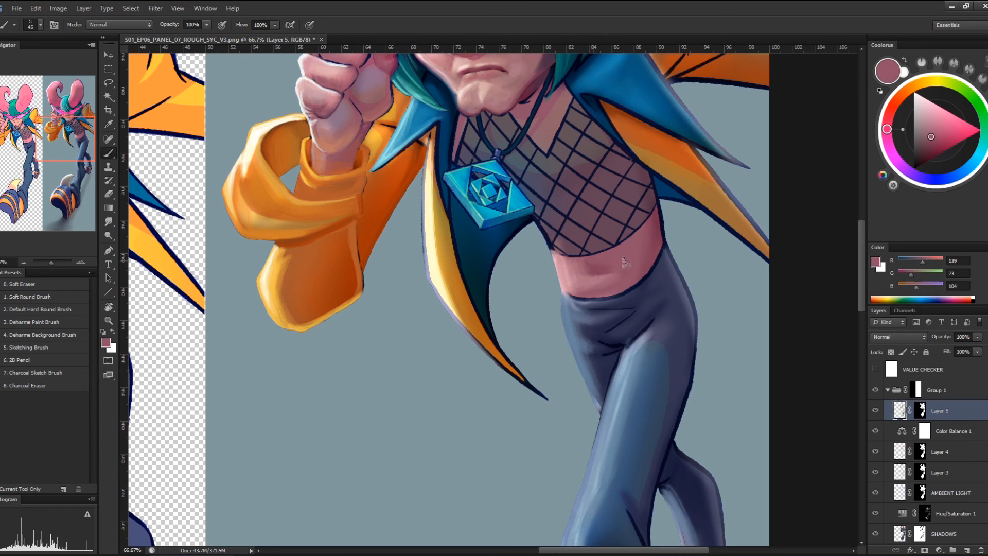
{"action": "left_click", "coordinate": [580, 264], "text": "alt"}
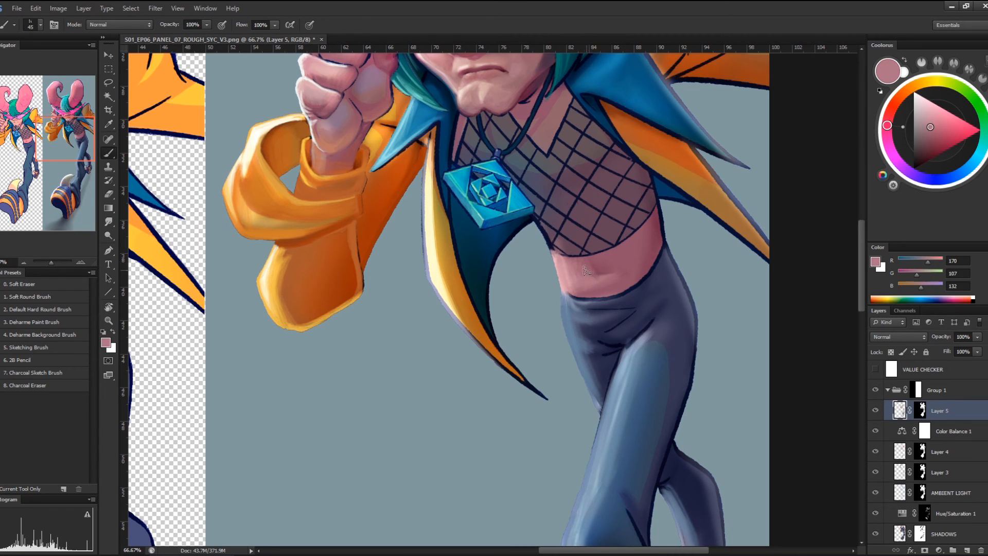
{"action": "left_click", "coordinate": [601, 266], "text": "alt"}
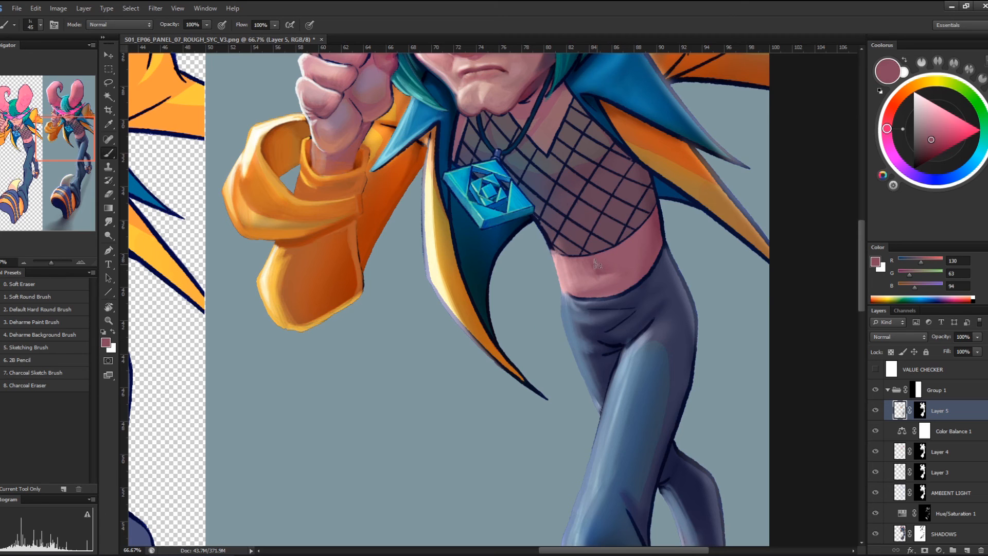
{"action": "left_click", "coordinate": [585, 278], "text": "alt"}
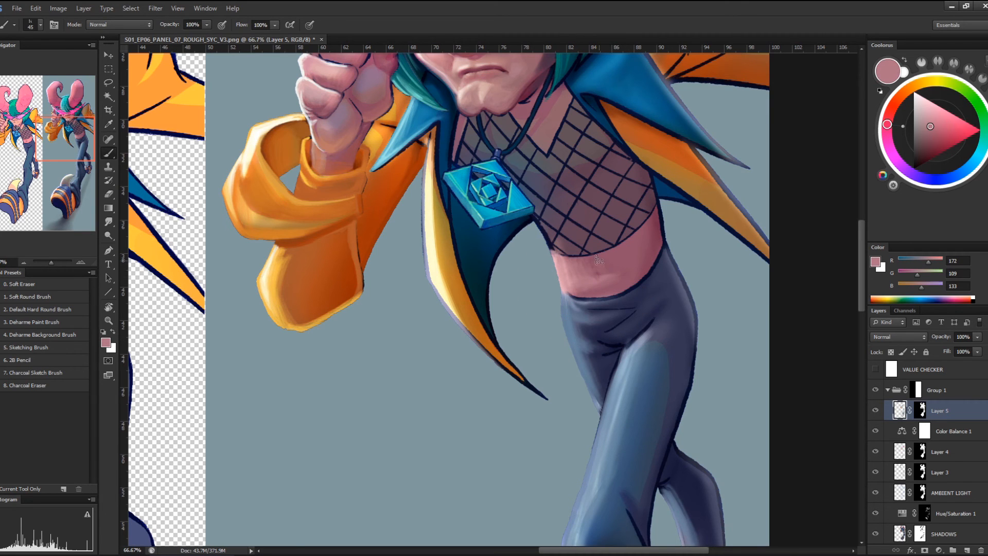
{"action": "left_click", "coordinate": [601, 270], "text": "alt"}
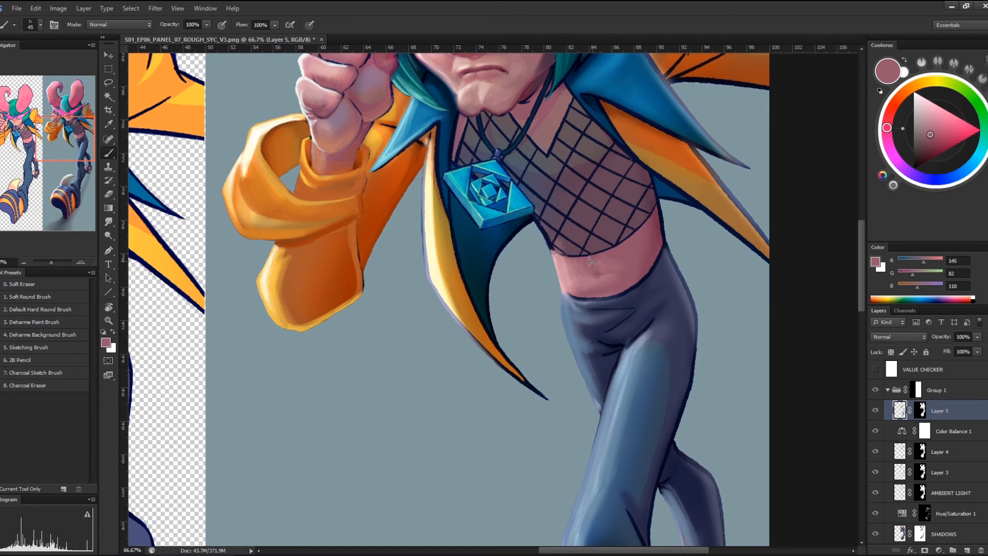
Cover the dark outline on the front jacket tail's pointed tip with sampled orange (RGB 177, 94, 27)
{"action": "left_click_drag", "start_coordinate": [683, 229], "coordinate": [703, 328]}
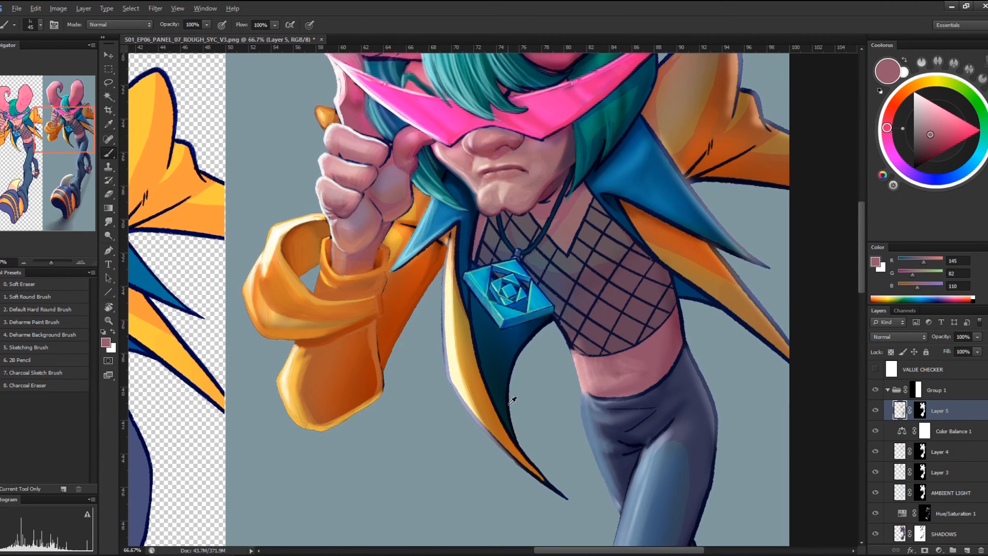
{"action": "left_click", "coordinate": [515, 444], "text": "alt"}
{"action": "mouse_move", "coordinate": [487, 424]}
{"action": "left_mouse_down"}
{"action": "mouse_move", "coordinate": [558, 501]}
{"action": "mouse_move", "coordinate": [515, 463]}
{"action": "mouse_move", "coordinate": [581, 510]}
{"action": "left_mouse_up"}
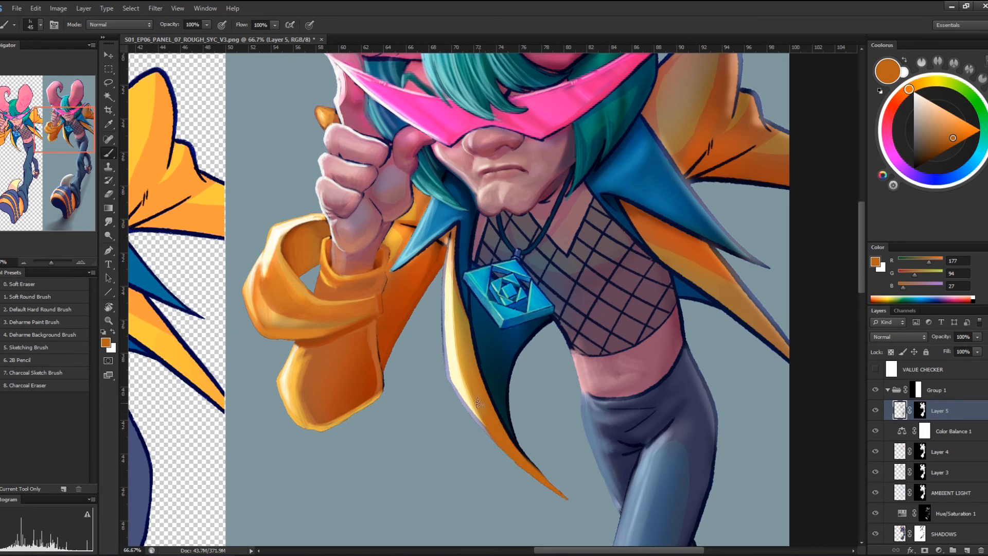
{"action": "left_click_drag", "start_coordinate": [506, 432], "coordinate": [540, 473]}
{"action": "left_click_drag", "start_coordinate": [456, 393], "coordinate": [482, 427]}
Paint the front jacket tail's outer edge with sampled golden yellow (RGB 227, 193, 112) and cream highlights (RGB 255, 255, 209)
{"action": "left_click", "coordinate": [468, 400], "text": "alt"}
{"action": "left_click_drag", "start_coordinate": [447, 368], "coordinate": [512, 465]}
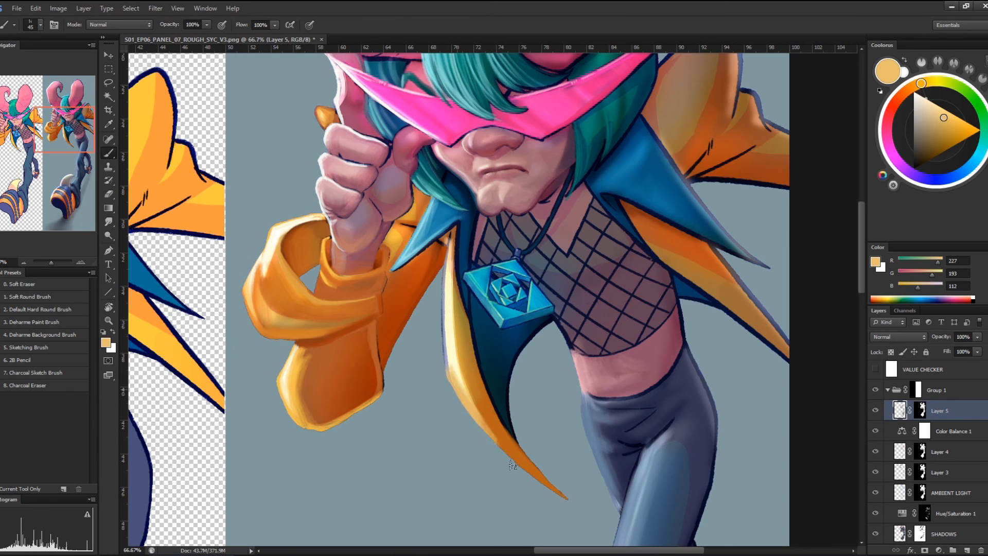
{"action": "left_click_drag", "start_coordinate": [471, 408], "coordinate": [520, 467]}
{"action": "left_click", "coordinate": [453, 362], "text": "alt"}
{"action": "left_click_drag", "start_coordinate": [451, 363], "coordinate": [467, 403]}
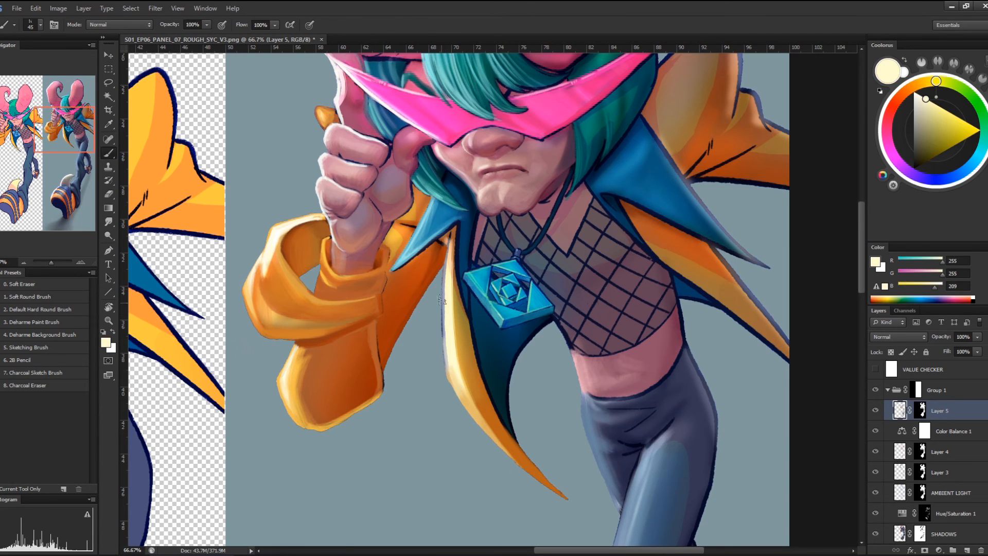
{"action": "left_click_drag", "start_coordinate": [441, 300], "coordinate": [457, 392]}
{"action": "left_click_drag", "start_coordinate": [440, 277], "coordinate": [451, 384]}
Refine the jacket tail's upper outer edge by alternating sampled yellow (RGB 226, 190, 110 and 228, 197, 118) with cream (RGB 255, 255, 209)
{"action": "left_click", "coordinate": [441, 291], "text": "alt"}
{"action": "left_click_drag", "start_coordinate": [442, 306], "coordinate": [454, 387]}
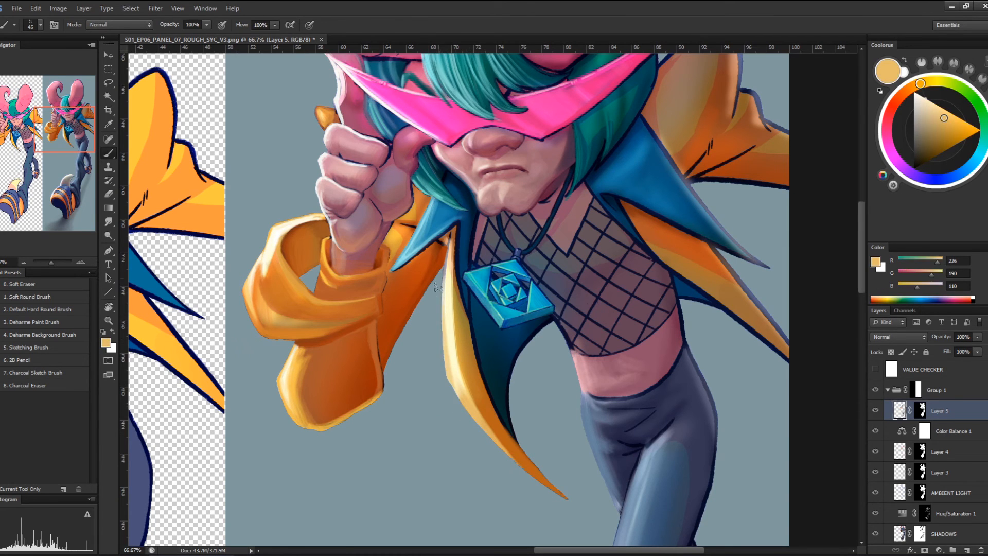
{"action": "left_click_drag", "start_coordinate": [441, 280], "coordinate": [454, 382]}
{"action": "left_click", "coordinate": [445, 281], "text": "alt"}
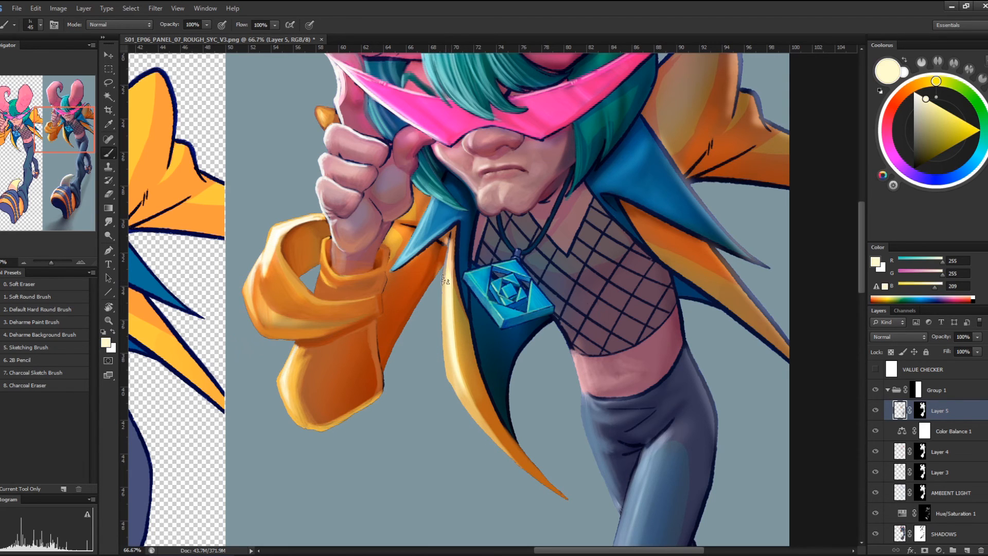
{"action": "left_click_drag", "start_coordinate": [441, 281], "coordinate": [464, 393]}
{"action": "left_click_drag", "start_coordinate": [442, 337], "coordinate": [471, 409]}
{"action": "left_click", "coordinate": [479, 402], "text": "alt"}
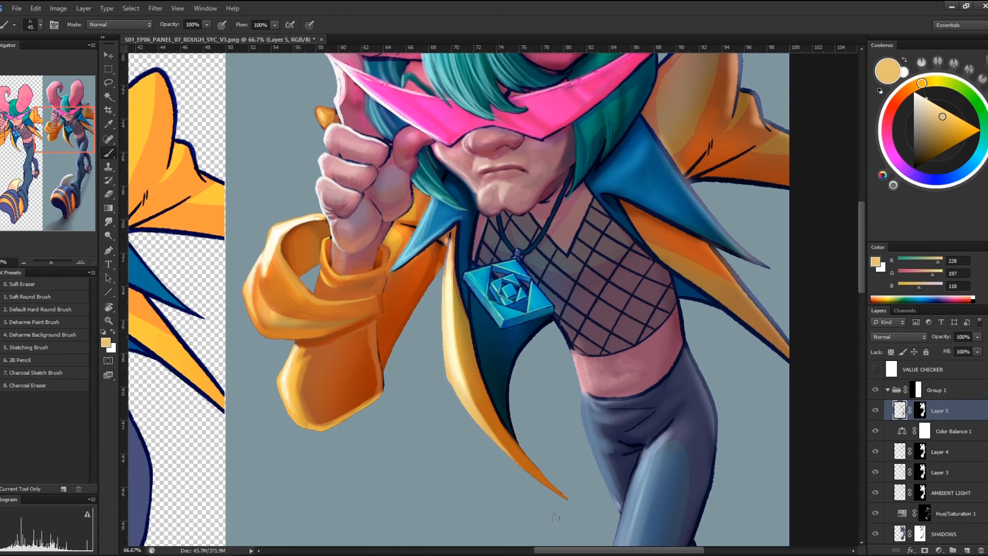
Clean up the jacket tail's blue lining with sampled orange (RGB 175, 94, 27), dark teal (6, 42, 50) and deep blue (6, 62, 94), reducing the brush to 25
{"action": "key", "text": "ctrl+minus"}
{"action": "key", "text": "ctrl+minus"}
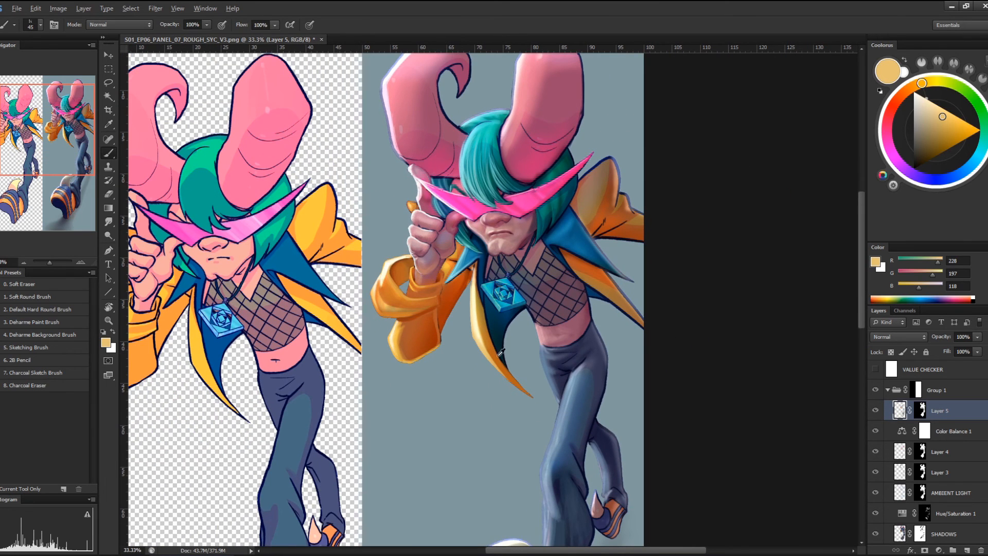
{"action": "left_click", "coordinate": [502, 352], "text": "alt"}
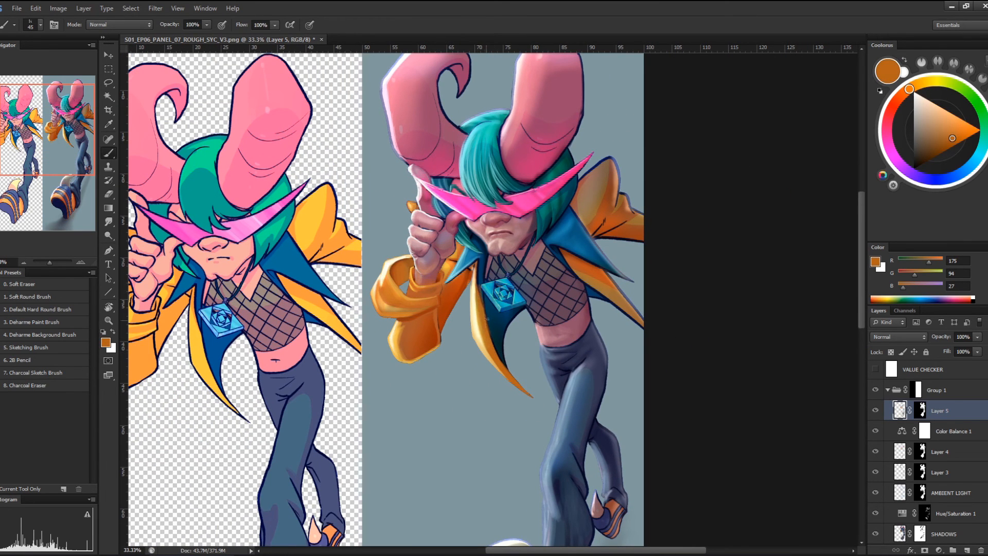
{"action": "left_click", "coordinate": [502, 325], "text": "alt"}
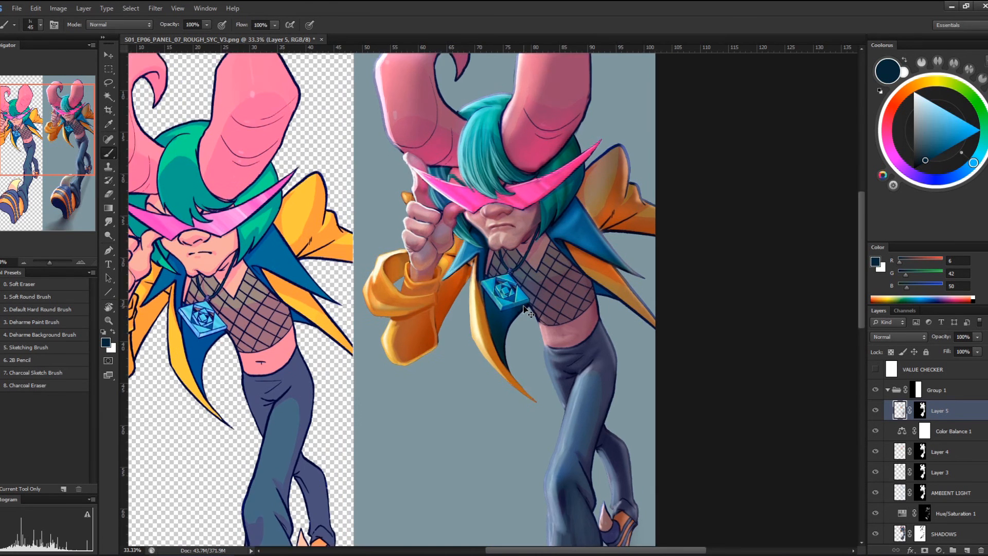
{"action": "key", "text": "ctrl+plus"}
{"action": "key", "text": "bracketleft"}
{"action": "key", "text": "bracketleft"}
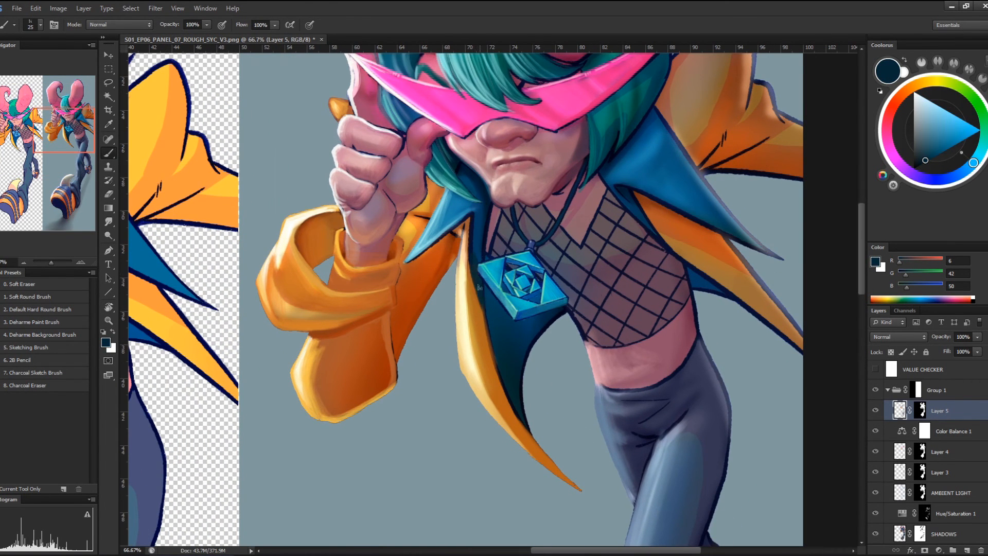
{"action": "left_click", "coordinate": [541, 319], "text": "alt"}
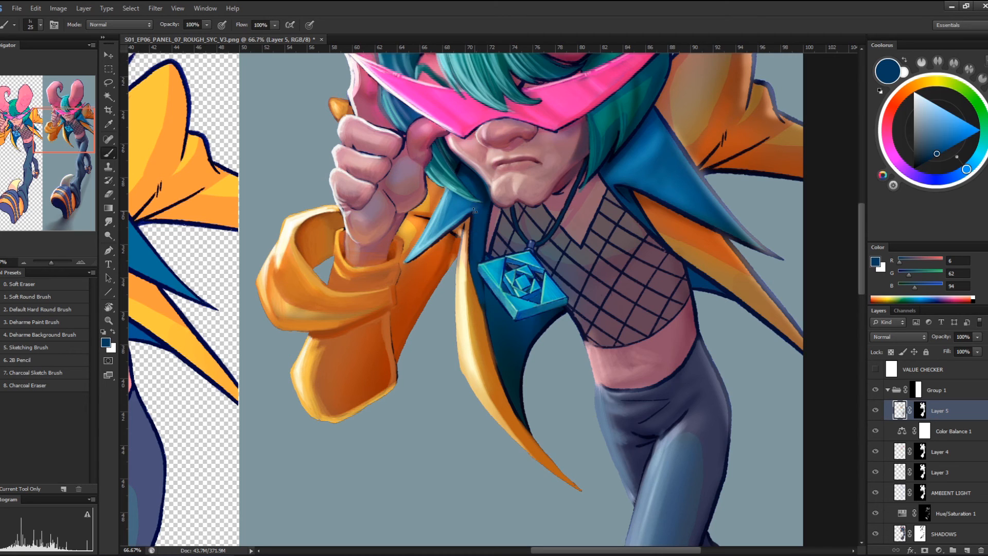
Render the small collar point beneath the chin with sampled blues (RGB 37, 112, 146; 28, 127, 161; 8, 63, 97), pale cyan (148, 225, 226) and navy (2, 26, 45)
{"action": "left_click", "coordinate": [472, 212], "text": "alt"}
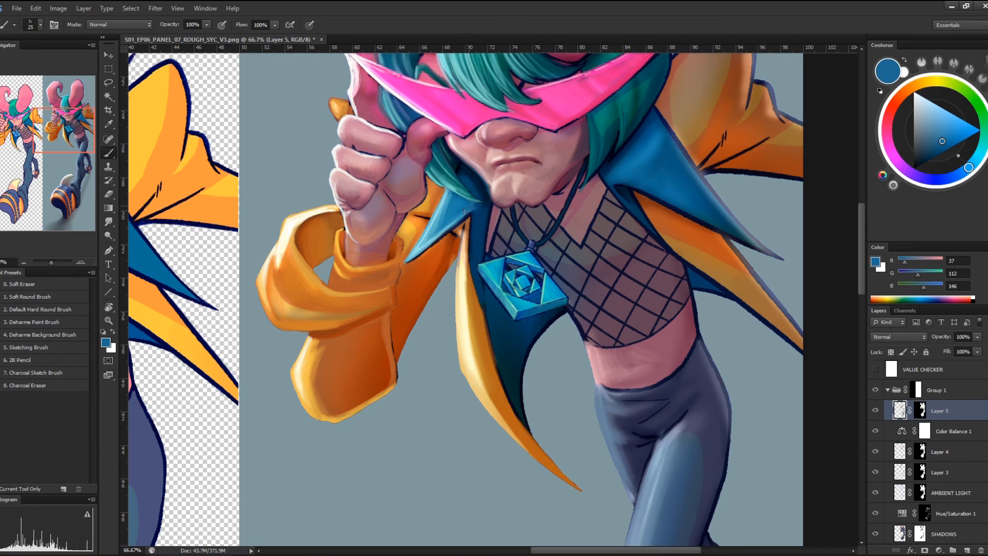
{"action": "left_click", "coordinate": [443, 205], "text": "alt"}
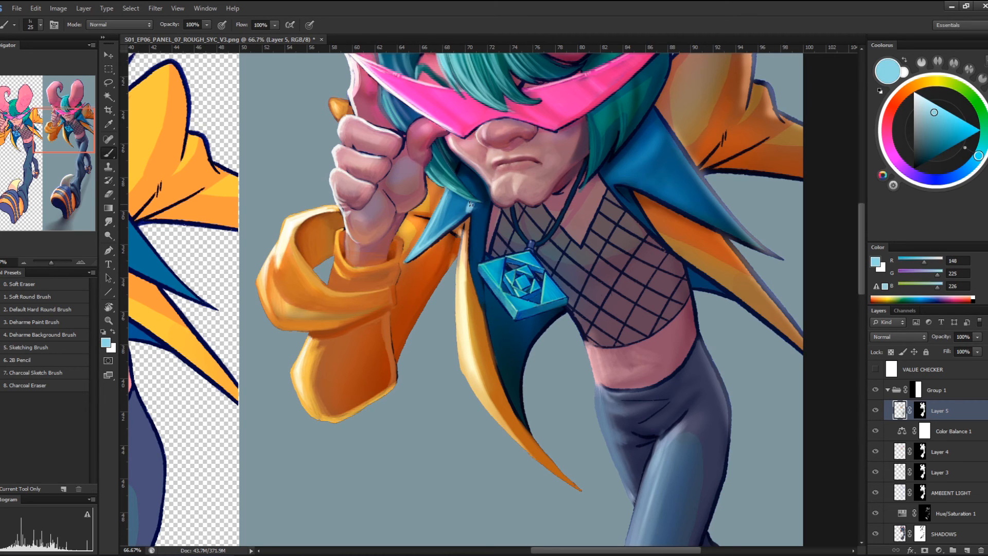
{"action": "left_click", "coordinate": [453, 219], "text": "alt"}
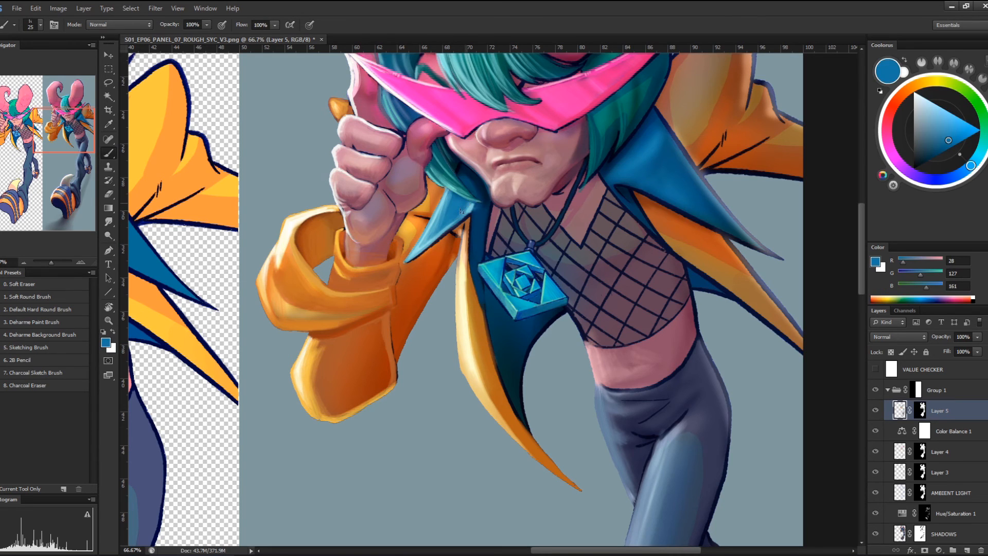
{"action": "left_click", "coordinate": [477, 211], "text": "alt"}
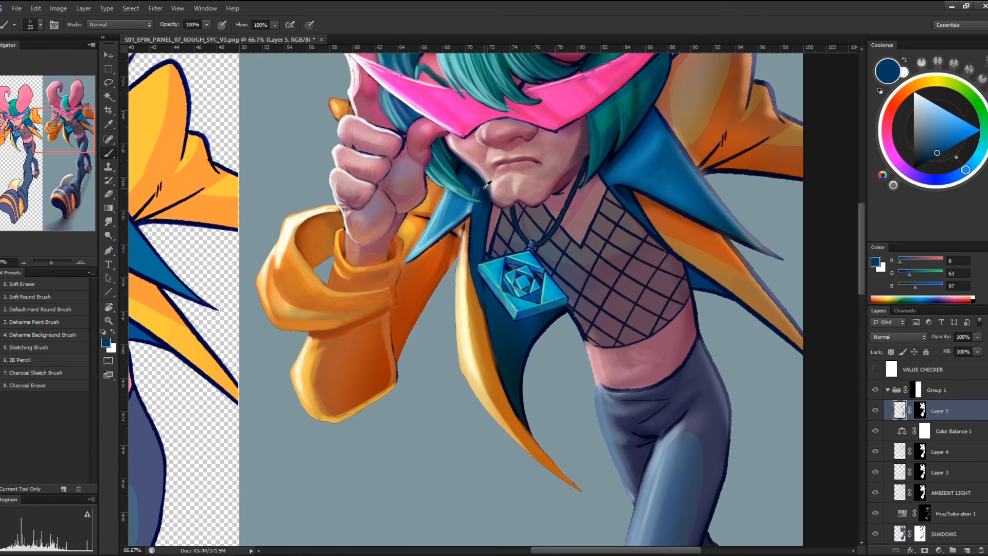
{"action": "left_click", "coordinate": [487, 191], "text": "alt"}
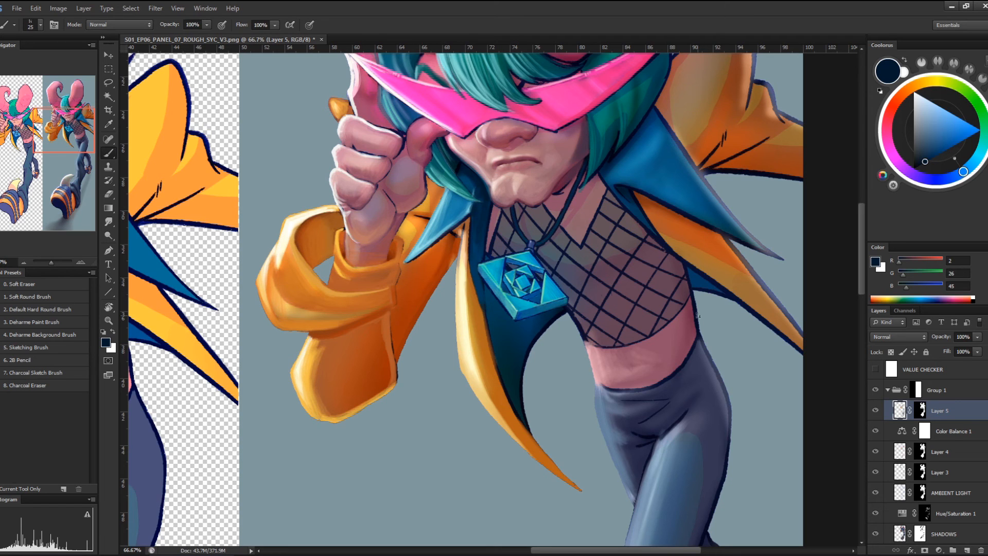
Paint fine highlights along the blue collar's edges and points with a size 10 brush in sampled light blue (RGB 85, 152, 172)
{"action": "left_click", "coordinate": [469, 214], "text": "alt"}
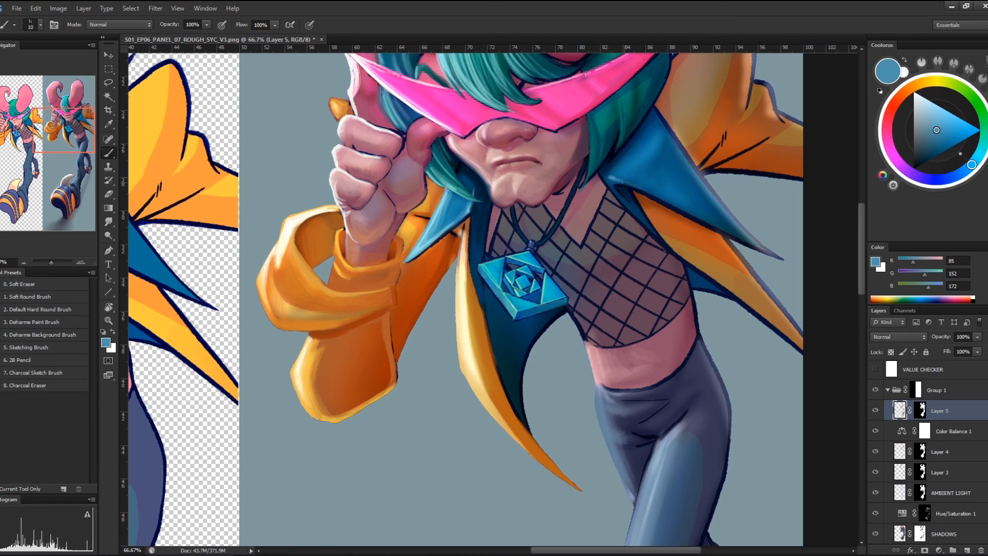
{"action": "mouse_move", "coordinate": [628, 183]}
{"action": "left_mouse_down"}
{"action": "mouse_move", "coordinate": [723, 226]}
{"action": "mouse_move", "coordinate": [678, 214]}
{"action": "mouse_move", "coordinate": [606, 260]}
{"action": "left_mouse_up"}
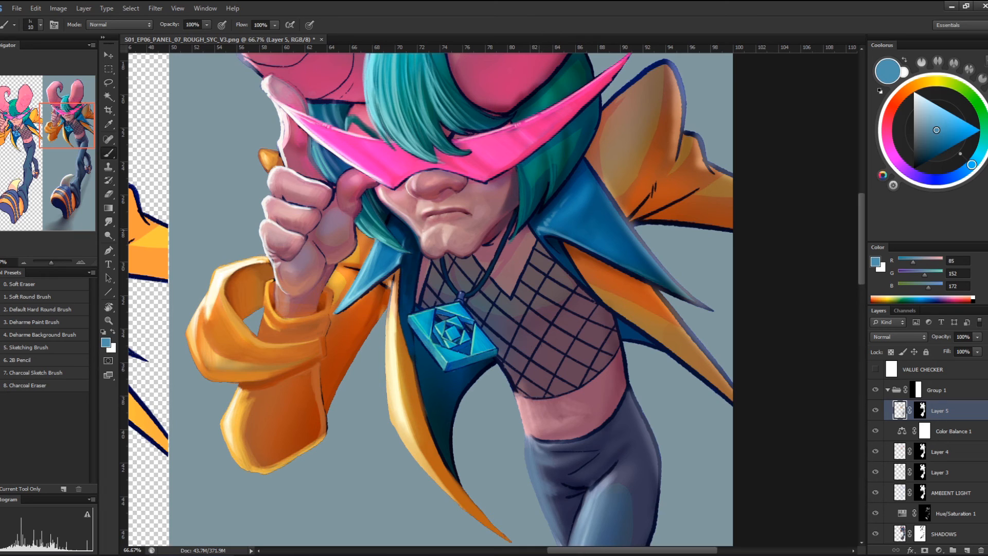
{"action": "mouse_move", "coordinate": [559, 257]}
{"action": "left_mouse_down"}
{"action": "mouse_move", "coordinate": [538, 234]}
{"action": "mouse_move", "coordinate": [580, 283]}
{"action": "left_mouse_up"}
{"action": "left_click_drag", "start_coordinate": [364, 289], "coordinate": [342, 307]}
{"action": "left_click_drag", "start_coordinate": [402, 291], "coordinate": [403, 311]}
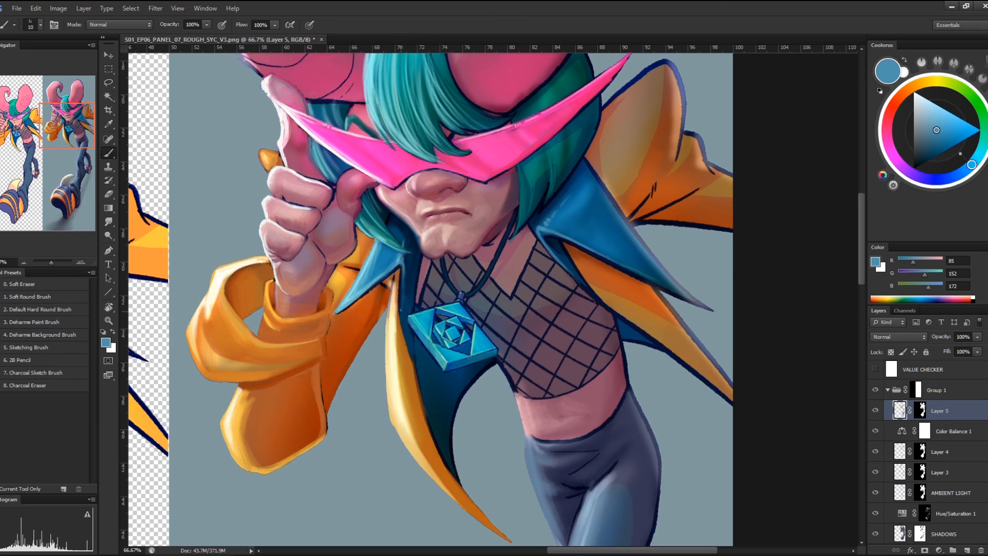
Deepen the blue jacket lining beside the pendant with sampled dark teal (RGB 7, 55, 70) and navy (8, 15, 52; 7, 24, 59)
{"action": "left_click", "coordinate": [415, 356], "text": "alt"}
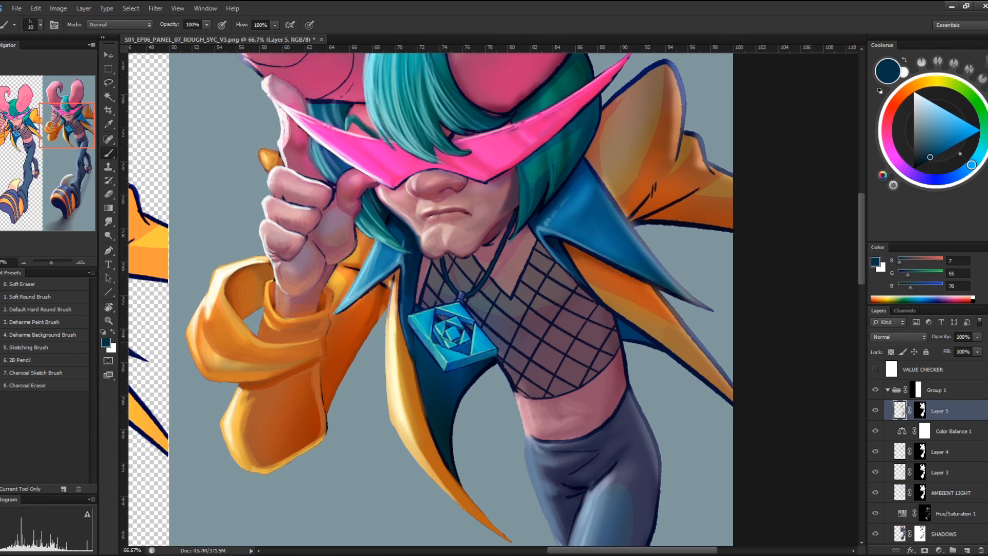
{"action": "left_click", "coordinate": [438, 318], "text": "alt"}
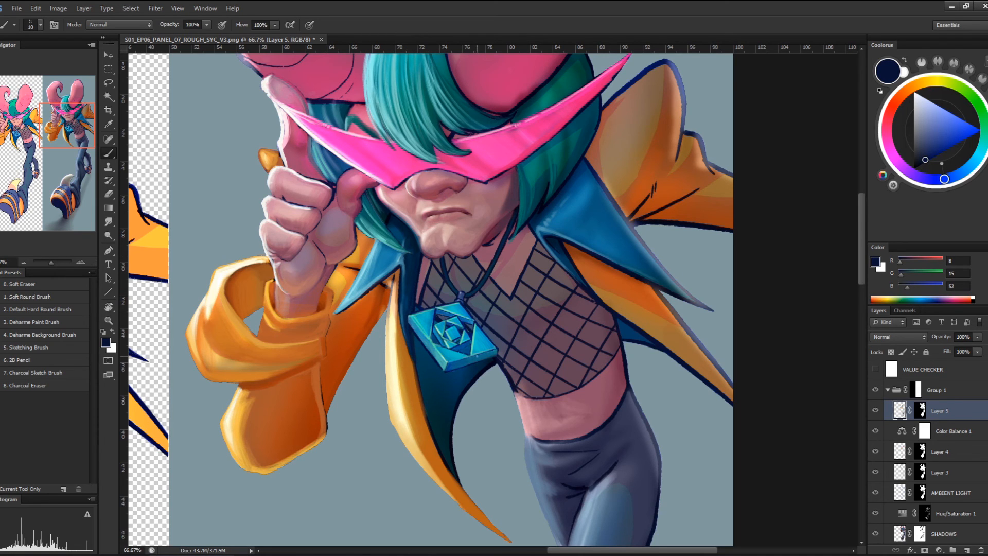
{"action": "left_click", "coordinate": [424, 267], "text": "alt"}
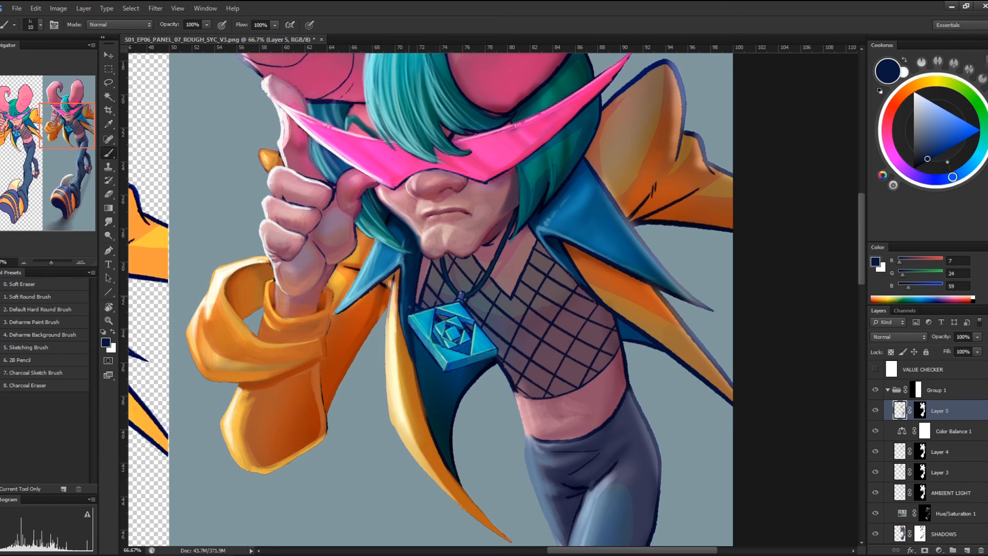
Shade the neck and chest skin beside the necklace cord with sampled maroon (RGB 84, 32, 64; 82, 34, 65; 92, 29, 64) and dusty pink (150, 91, 112)
{"action": "left_click", "coordinate": [502, 221], "text": "alt"}
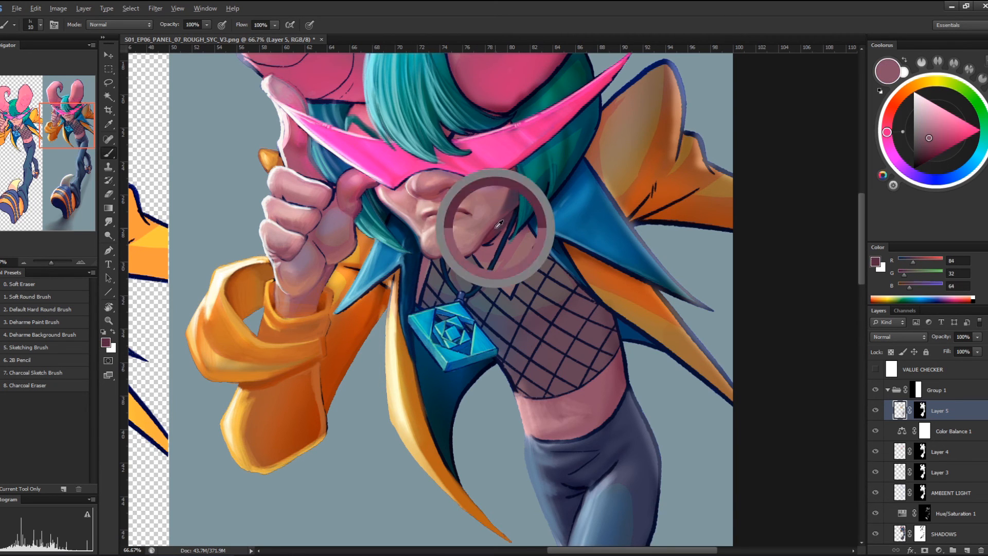
{"action": "left_click_drag", "start_coordinate": [422, 257], "coordinate": [420, 284]}
{"action": "left_click_drag", "start_coordinate": [427, 255], "coordinate": [416, 302]}
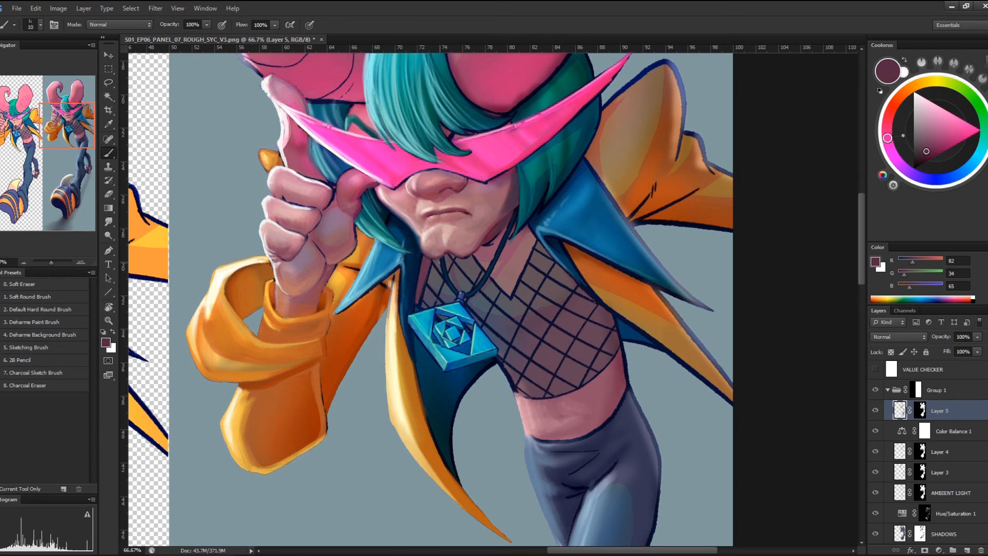
{"action": "left_click_drag", "start_coordinate": [483, 245], "coordinate": [488, 265]}
{"action": "left_click", "coordinate": [487, 224], "text": "alt"}
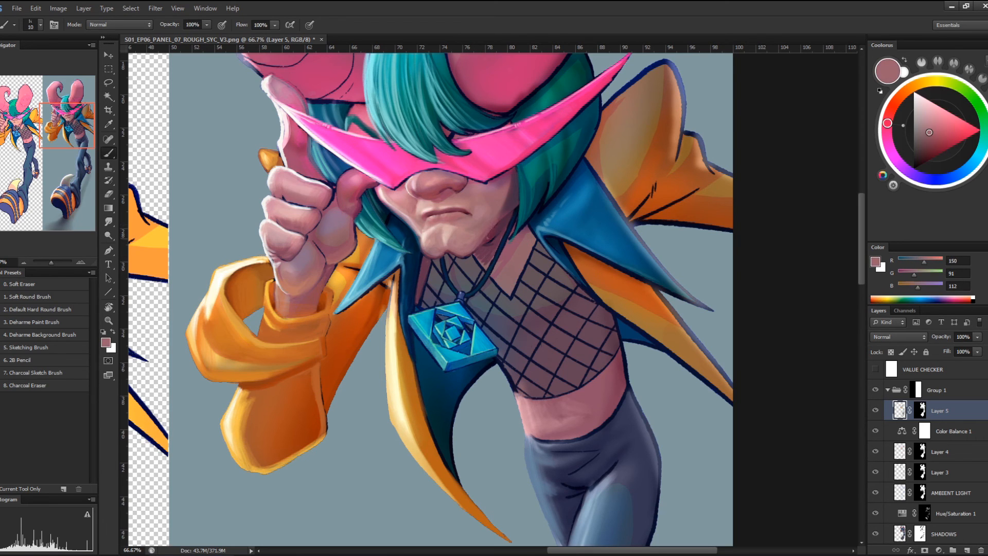
{"action": "left_click", "coordinate": [489, 233], "text": "alt"}
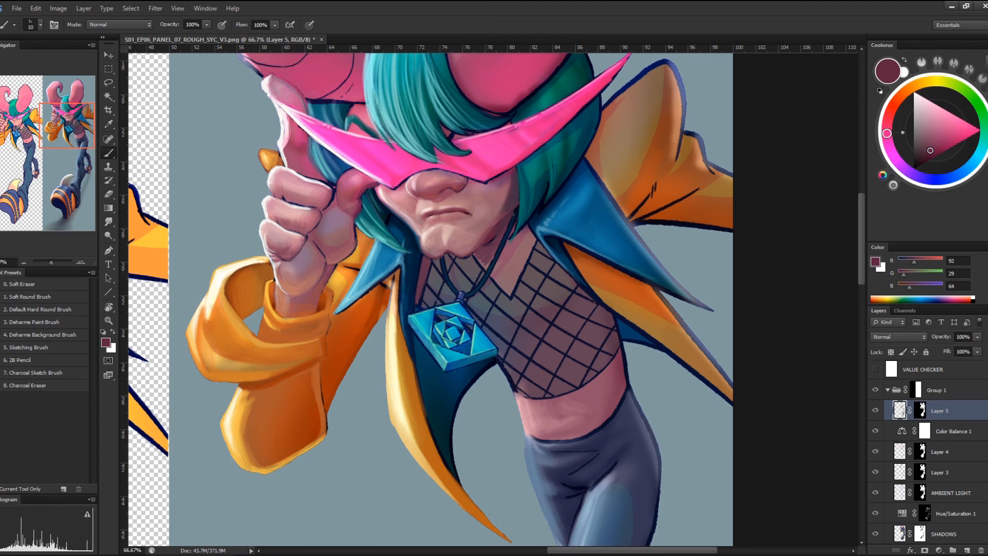
Shade the cheek beside the hair with sampled plum (RGB 72, 42, 69) and sample dusty pink (153, 95, 117) from the chin at brush size 40
{"action": "scroll", "coordinate": [566, 326], "scroll_direction": "up", "scroll_amount": 1}
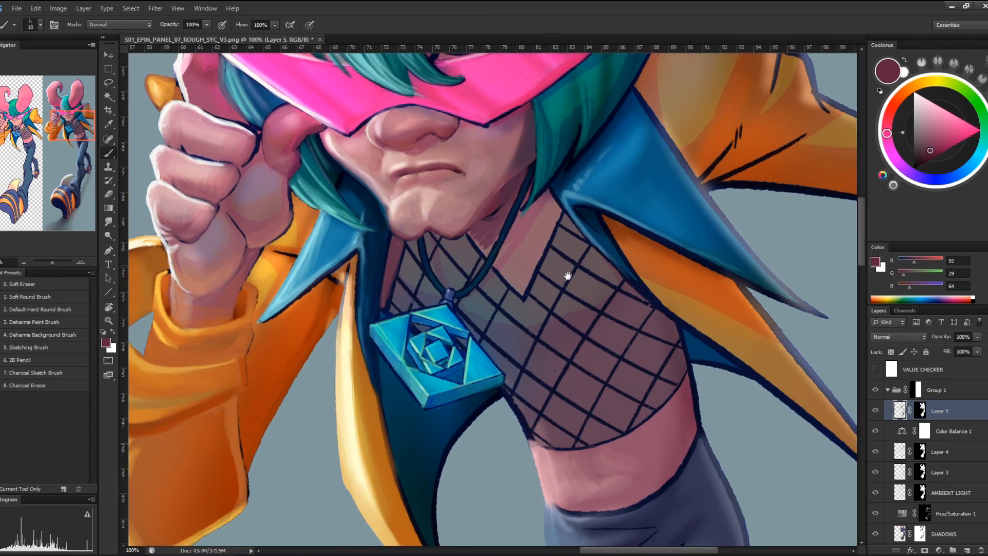
{"action": "scroll", "coordinate": [570, 276], "scroll_direction": "up", "scroll_amount": 1}
{"action": "left_click", "coordinate": [646, 301], "text": "alt"}
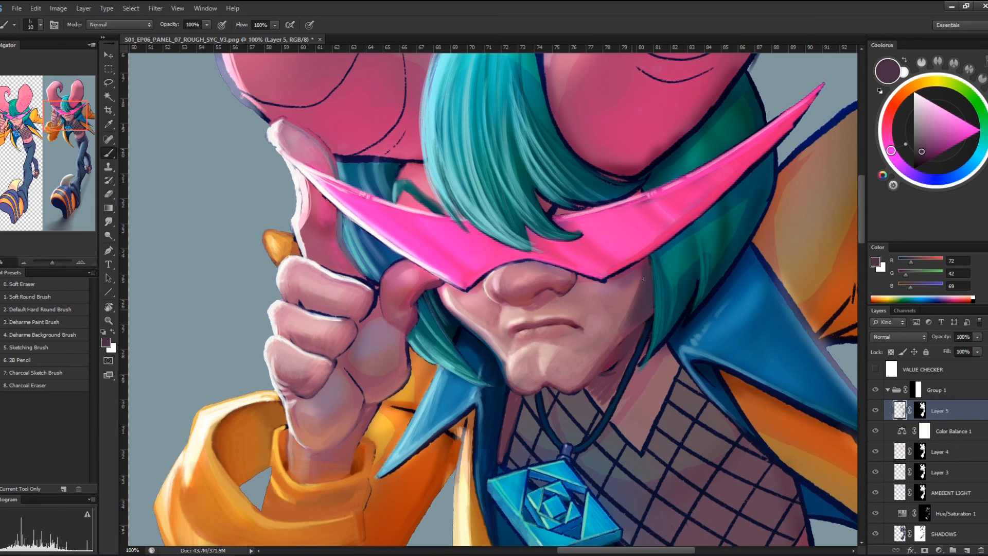
{"action": "left_click_drag", "start_coordinate": [636, 289], "coordinate": [625, 310]}
{"action": "left_click", "coordinate": [574, 386], "text": "alt"}
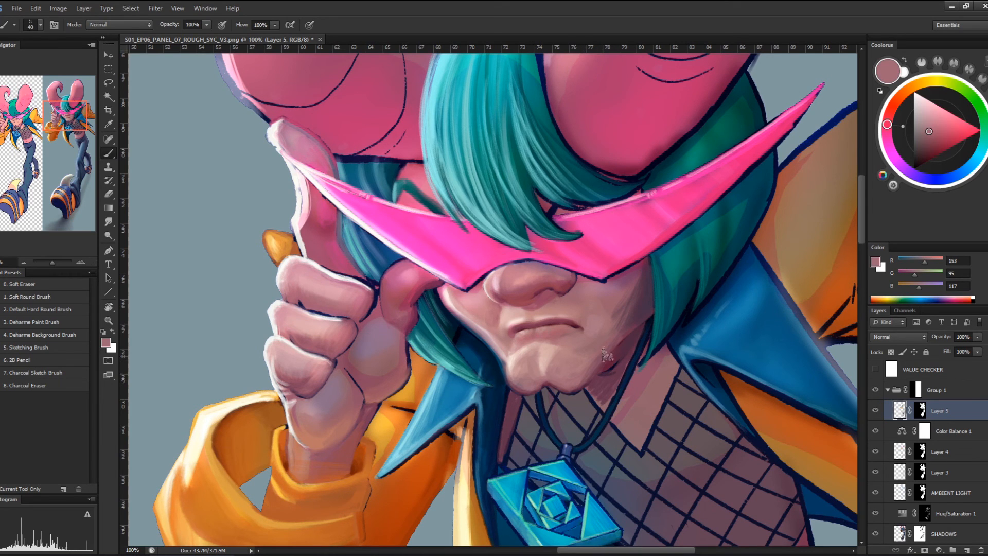
Blend the neck shadow with sampled plum (RGB 95, 43, 74) and clean up the jawline with dusty pink (156, 99, 120), reducing the brush to 25
{"action": "left_click", "coordinate": [625, 348], "text": "alt"}
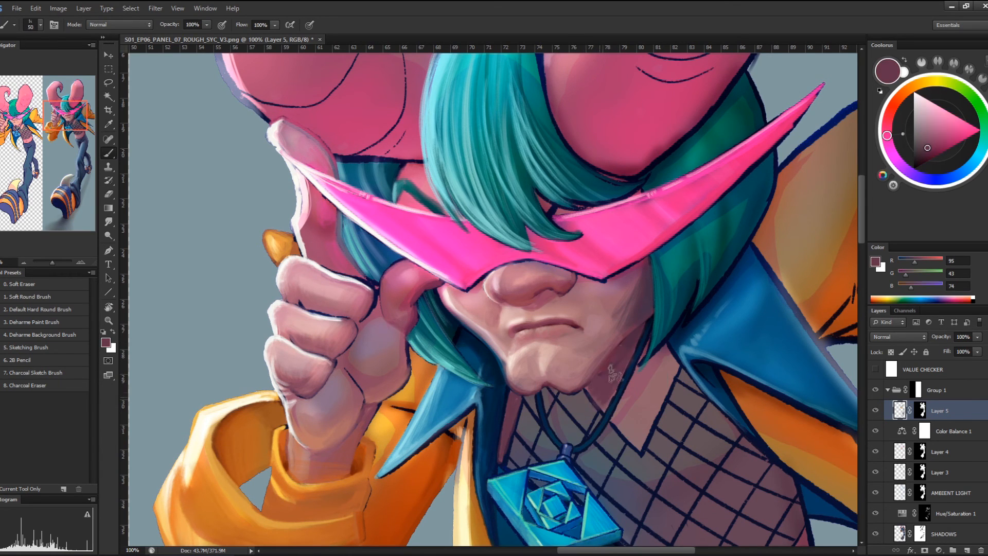
{"action": "mouse_move", "coordinate": [661, 358]}
{"action": "left_mouse_down"}
{"action": "mouse_move", "coordinate": [648, 377]}
{"action": "mouse_move", "coordinate": [664, 391]}
{"action": "mouse_move", "coordinate": [656, 383]}
{"action": "left_mouse_up"}
{"action": "mouse_move", "coordinate": [621, 418]}
{"action": "left_mouse_down"}
{"action": "mouse_move", "coordinate": [653, 410]}
{"action": "mouse_move", "coordinate": [630, 425]}
{"action": "mouse_move", "coordinate": [643, 417]}
{"action": "mouse_move", "coordinate": [600, 397]}
{"action": "left_mouse_up"}
{"action": "key", "text": "bracketleft"}
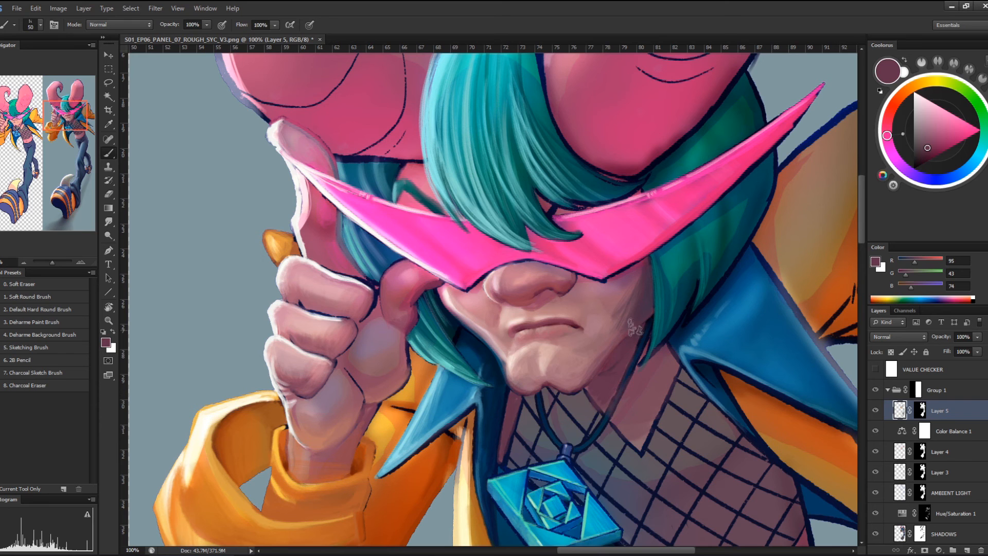
{"action": "left_click", "coordinate": [594, 367], "text": "alt"}
{"action": "key", "text": "bracketleft"}
{"action": "key", "text": "bracketleft"}
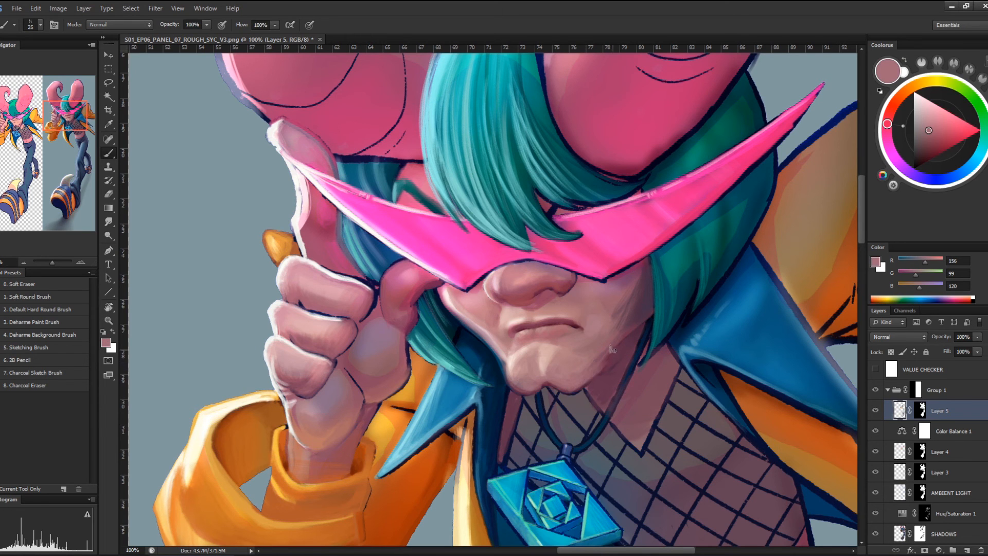
Paint over the outline of the puffed sleeve behind the hair with sampled brown (RGB 146, 112, 70) and muted orange (195, 131, 102)
{"action": "key", "text": "ctrl+minus"}
{"action": "key", "text": "ctrl+minus"}
{"action": "key", "text": "ctrl+minus"}
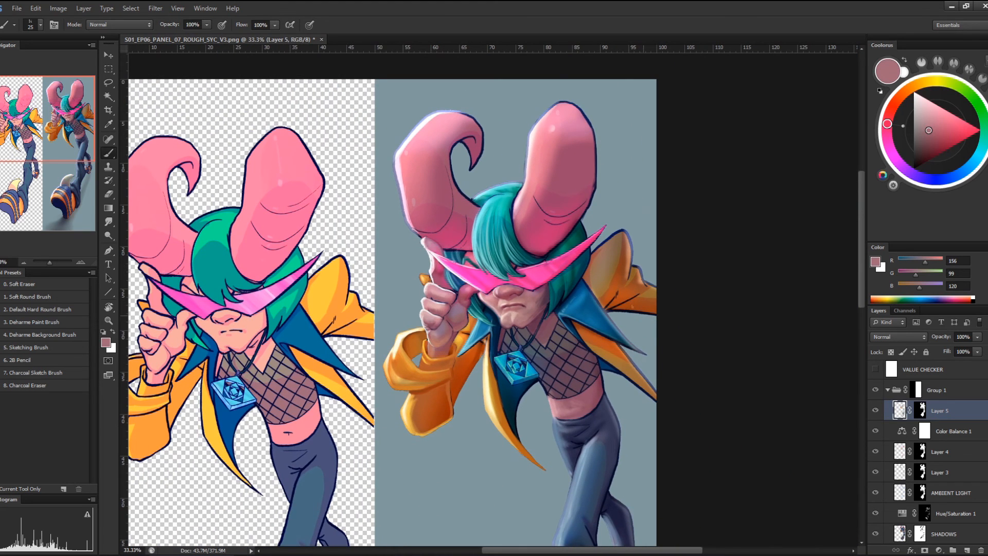
{"action": "left_click", "coordinate": [546, 329], "text": "alt"}
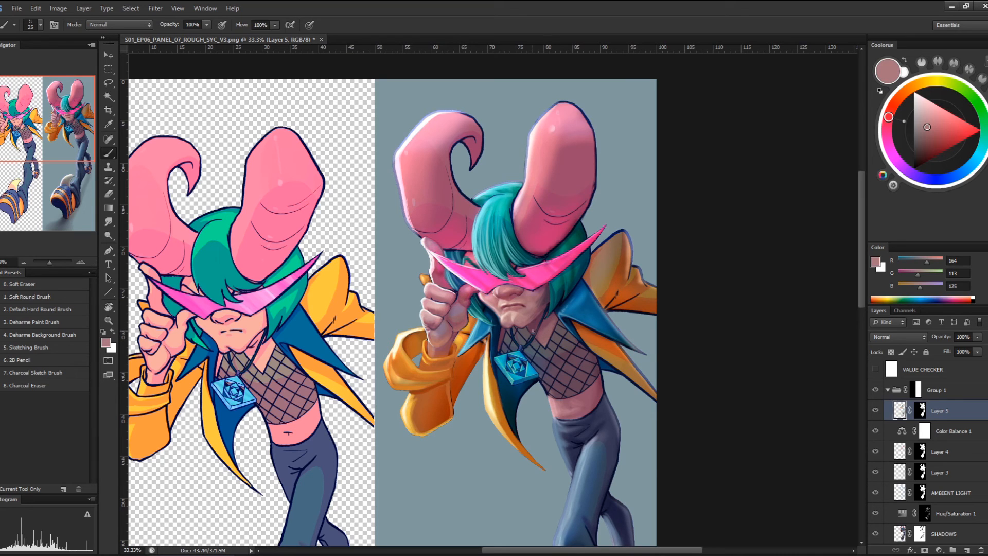
{"action": "left_click", "coordinate": [610, 271], "text": "alt"}
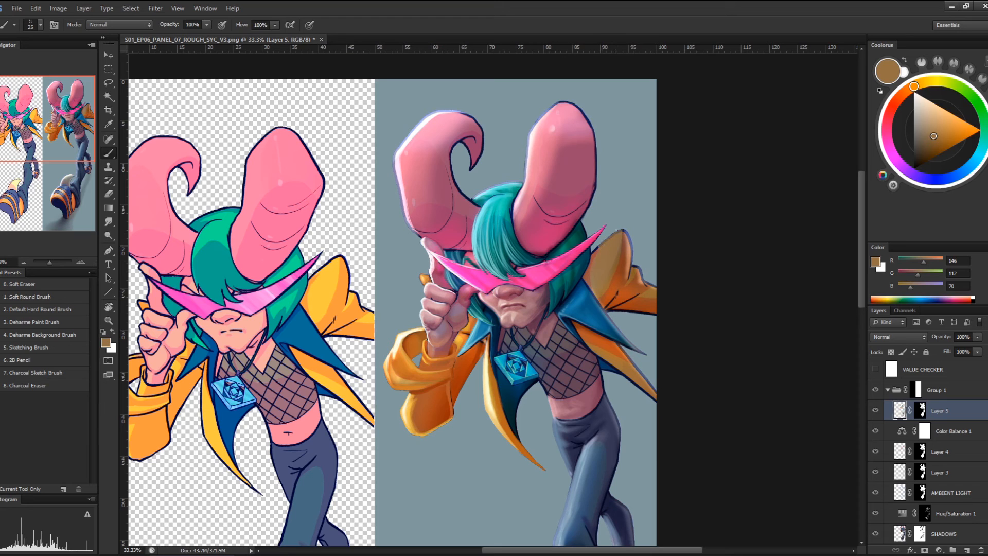
{"action": "left_click", "coordinate": [617, 247], "text": "alt"}
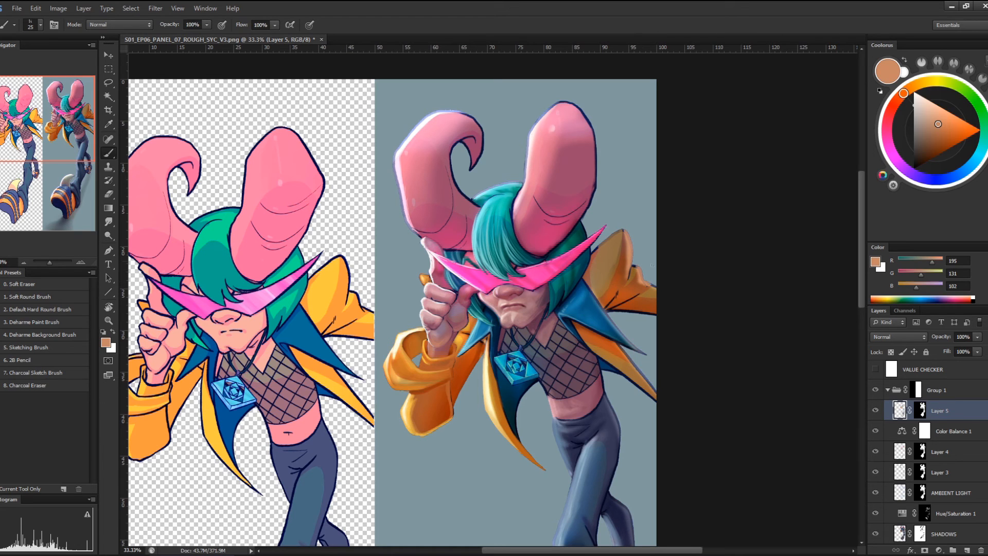
Render the puffed sleeve's upper folds with sampled browns (RGB 132, 93, 41; 154, 72, 37; 149, 77, 38) and golden yellow (240, 189, 65)
{"action": "left_click", "coordinate": [636, 273], "text": "alt"}
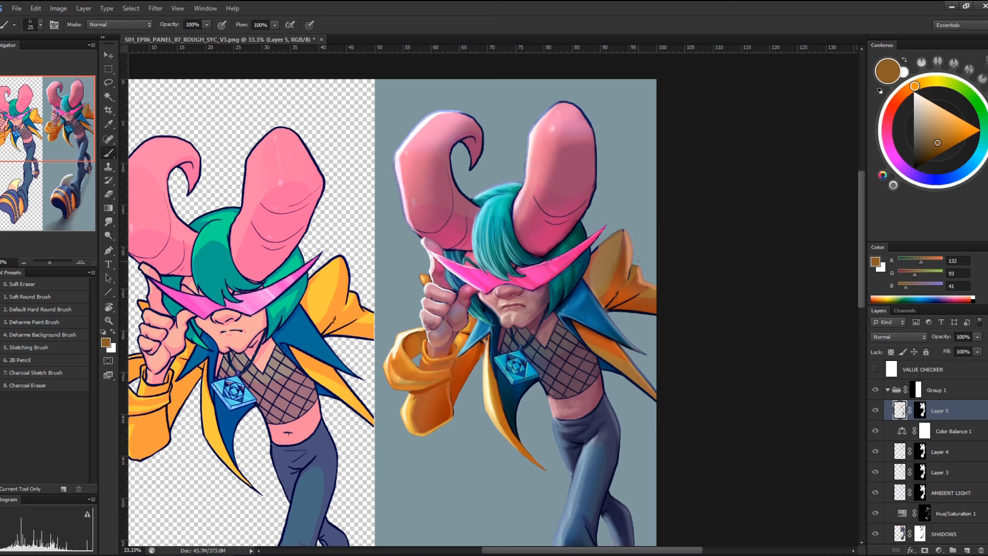
{"action": "left_click", "coordinate": [636, 285], "text": "alt"}
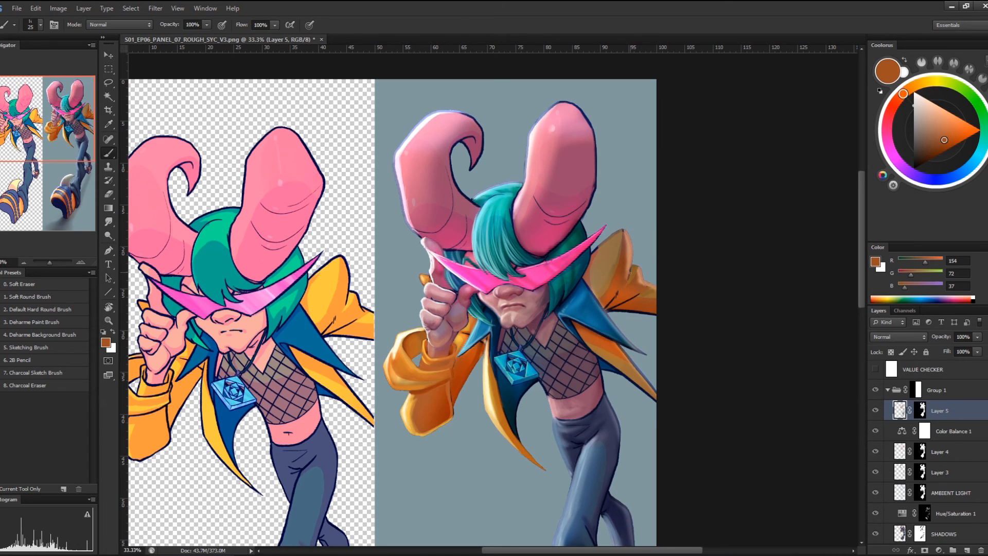
{"action": "left_click_drag", "start_coordinate": [629, 275], "coordinate": [631, 246]}
{"action": "left_click", "coordinate": [632, 274], "text": "alt"}
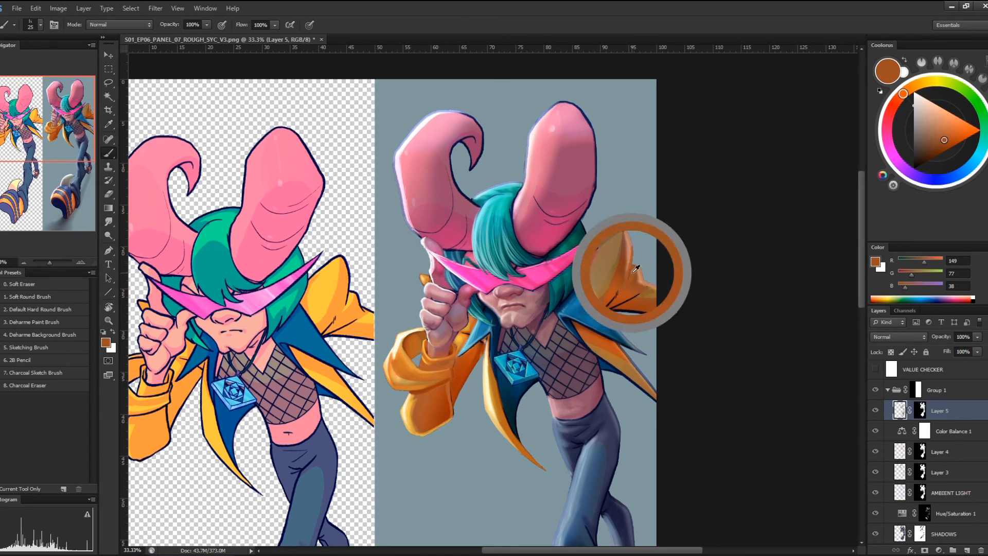
{"action": "left_click", "coordinate": [464, 335], "text": "alt"}
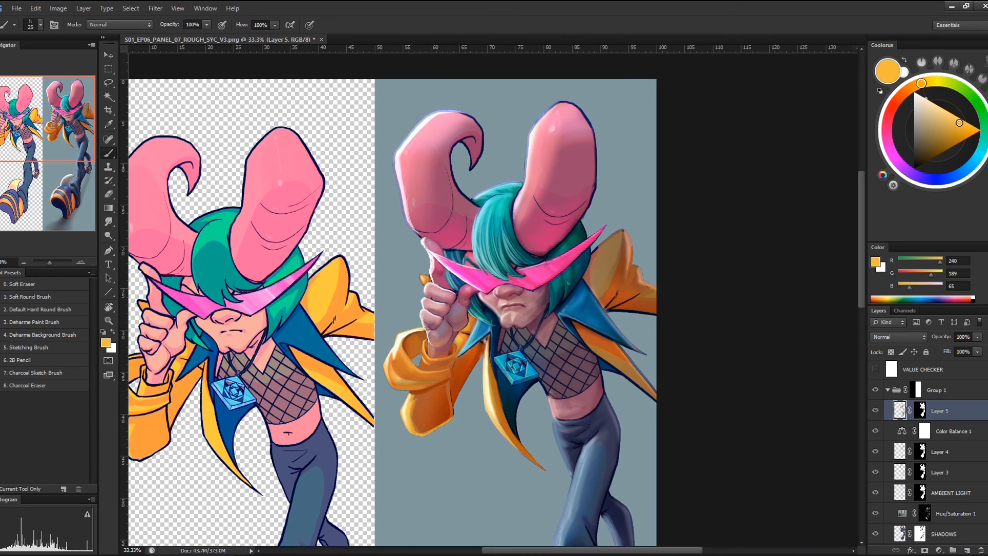
{"action": "left_click_drag", "start_coordinate": [614, 245], "coordinate": [613, 274]}
{"action": "left_click_drag", "start_coordinate": [620, 252], "coordinate": [619, 235]}
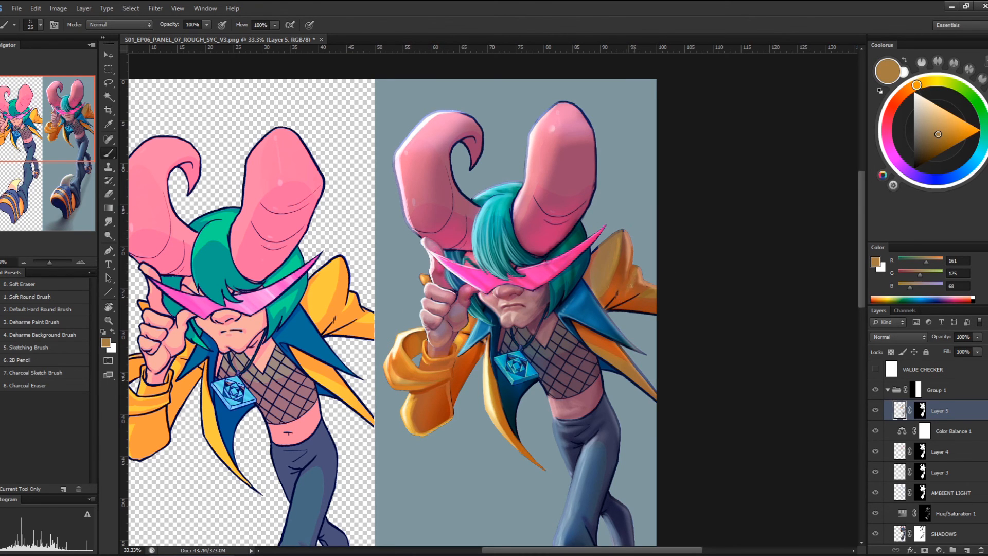
Paint over the puffed sleeve's lower outline and creases with burnt oranges (RGB 152, 63, 28; 174, 72, 29; 155, 58, 20) and dark brown (69, 18, 0)
{"action": "left_click", "coordinate": [633, 301], "text": "alt"}
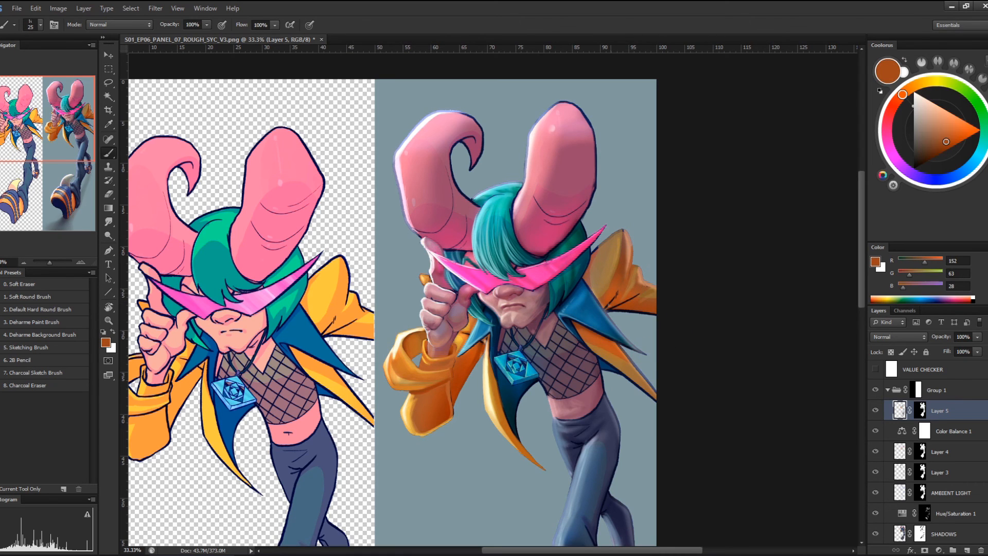
{"action": "left_click", "coordinate": [624, 297], "text": "alt"}
{"action": "mouse_move", "coordinate": [638, 295]}
{"action": "left_mouse_down"}
{"action": "mouse_move", "coordinate": [615, 305]}
{"action": "mouse_move", "coordinate": [665, 314]}
{"action": "left_mouse_up"}
{"action": "left_click", "coordinate": [484, 350], "text": "alt"}
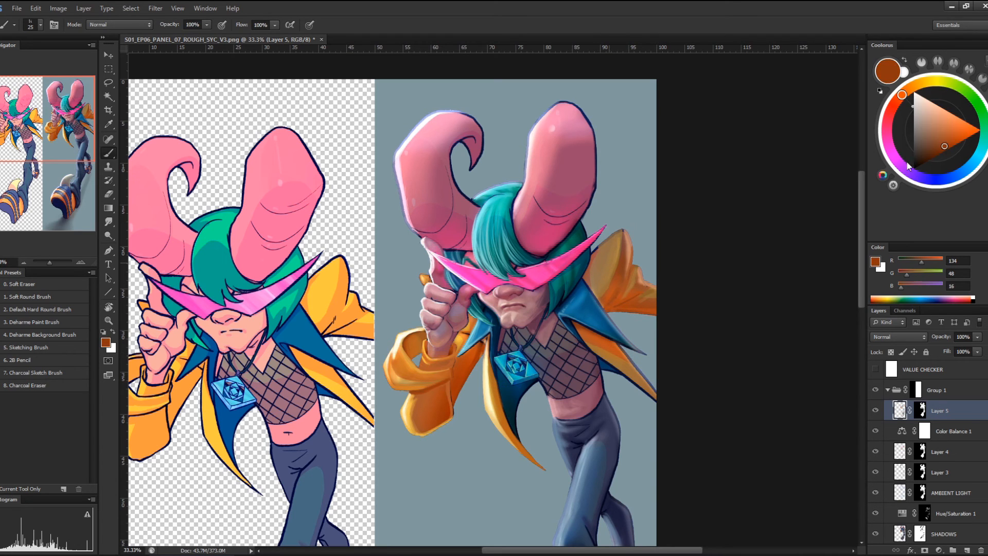
{"action": "left_click_drag", "start_coordinate": [941, 161], "coordinate": [932, 158]}
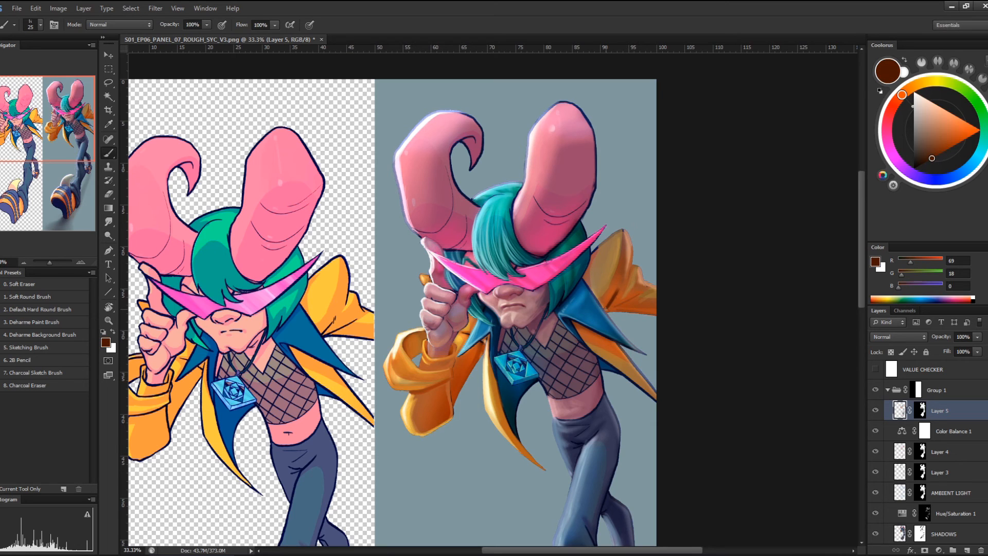
{"action": "left_click", "coordinate": [609, 298], "text": "alt"}
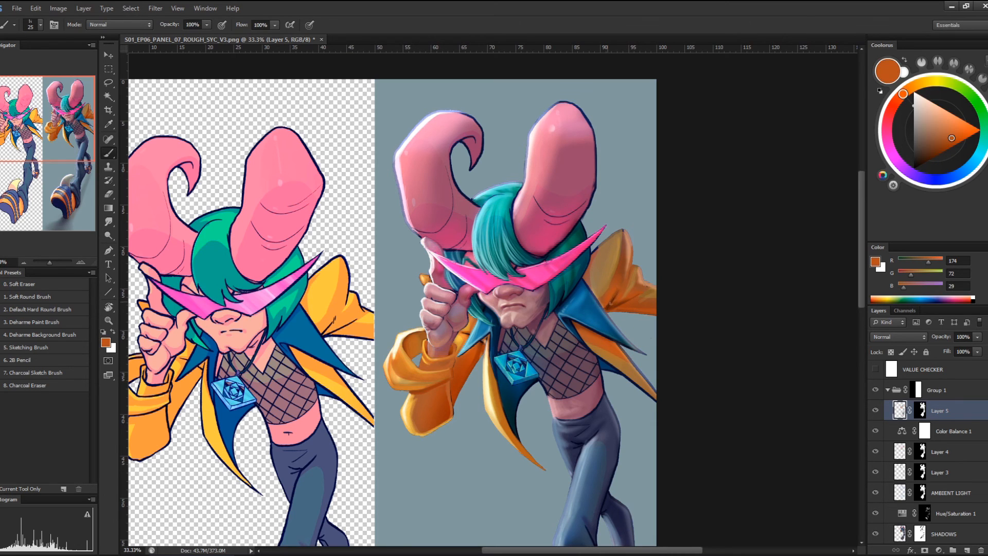
{"action": "left_click", "coordinate": [623, 300], "text": "alt"}
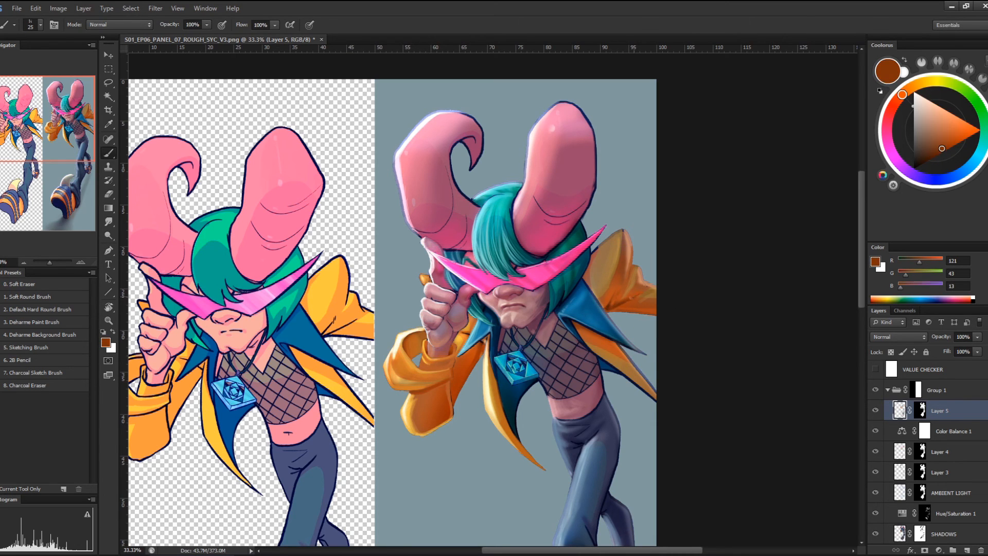
{"action": "left_click", "coordinate": [625, 304], "text": "alt"}
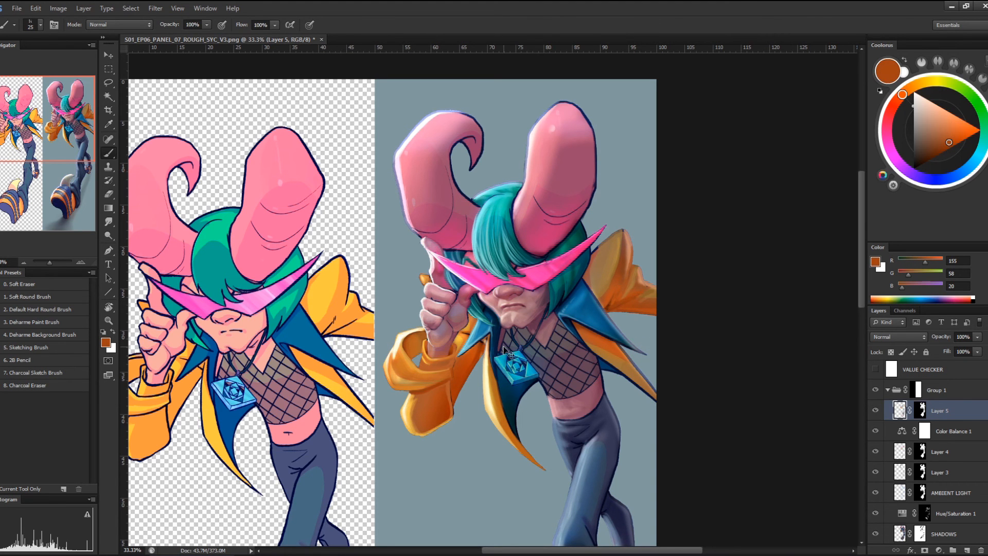
Paint the jacket shadow beneath the small collar point in deep red-brown (RGB 93, 13, 0) and cover the nearby fold line with orange (235, 140, 57)
{"action": "scroll", "coordinate": [505, 346], "scroll_direction": "up", "scroll_amount": 5}
{"action": "left_click", "coordinate": [473, 411], "text": "alt"}
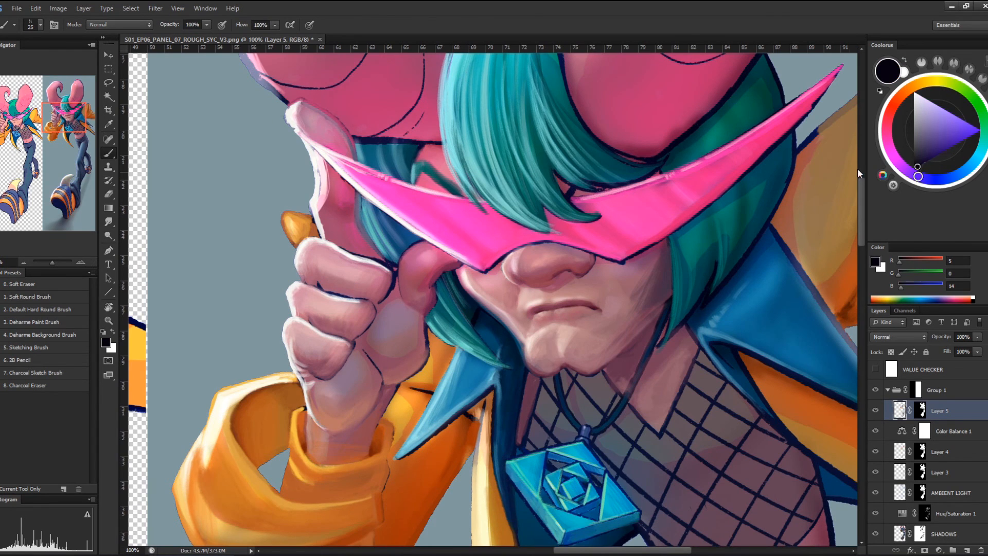
{"action": "left_click_drag", "start_coordinate": [890, 126], "coordinate": [897, 101]}
{"action": "left_click_drag", "start_coordinate": [919, 145], "coordinate": [939, 154]}
{"action": "left_click_drag", "start_coordinate": [895, 122], "coordinate": [897, 99]}
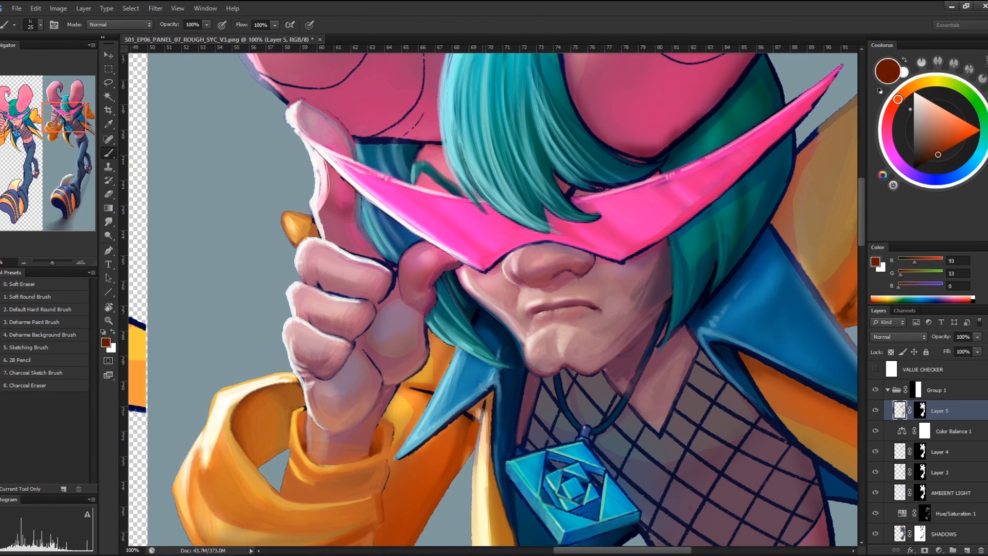
{"action": "left_click", "coordinate": [474, 419]}
{"action": "mouse_move", "coordinate": [477, 419]}
{"action": "left_mouse_down"}
{"action": "mouse_move", "coordinate": [459, 471]}
{"action": "mouse_move", "coordinate": [484, 404]}
{"action": "mouse_move", "coordinate": [470, 453]}
{"action": "left_mouse_up"}
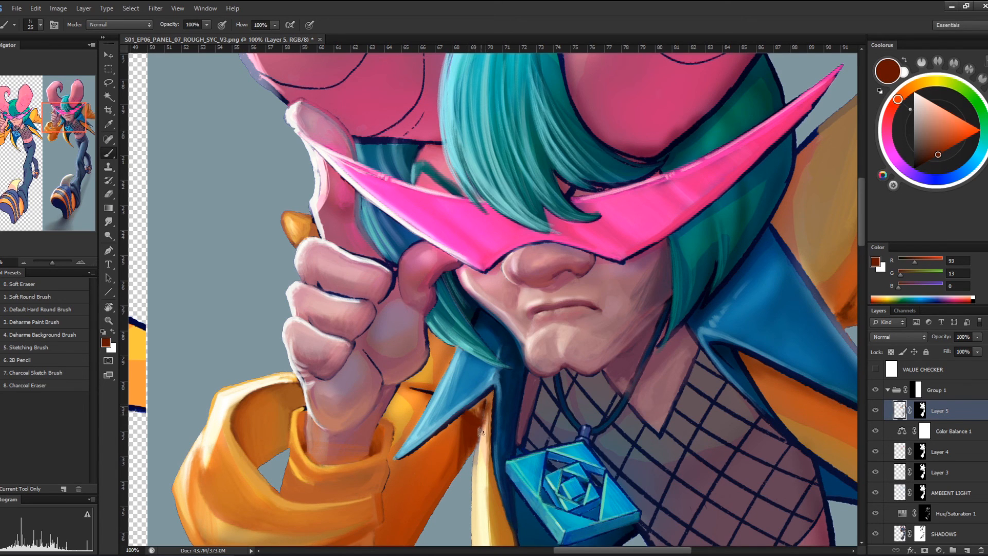
{"action": "left_click", "coordinate": [430, 395], "text": "alt"}
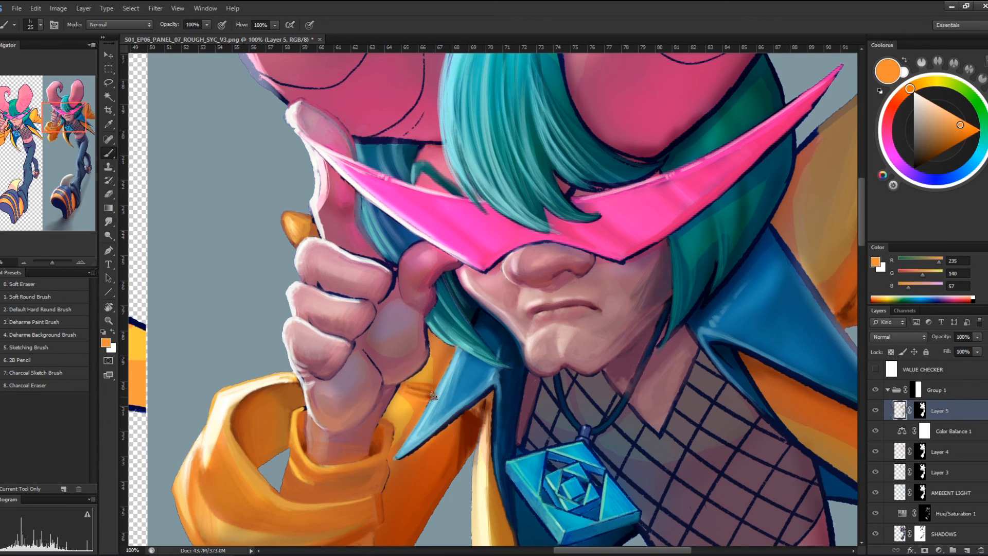
Repaint the small collar point's edge with blue (RGB 82, 173, 189) and the adjacent jacket fold with oranges (170, 73, 26; 195, 121, 42; 206, 121, 45)
{"action": "left_click", "coordinate": [427, 390], "text": "alt"}
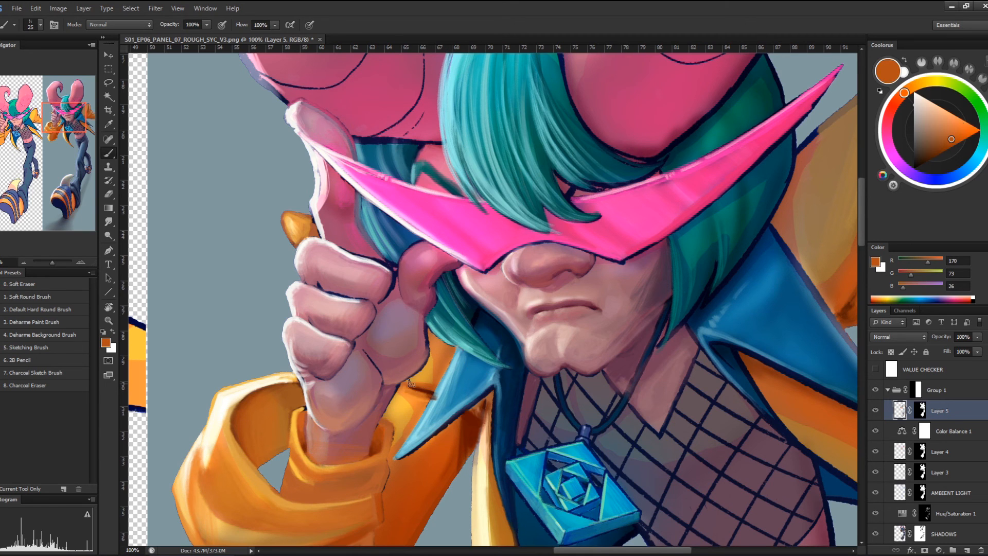
{"action": "left_click", "coordinate": [419, 384], "text": "alt"}
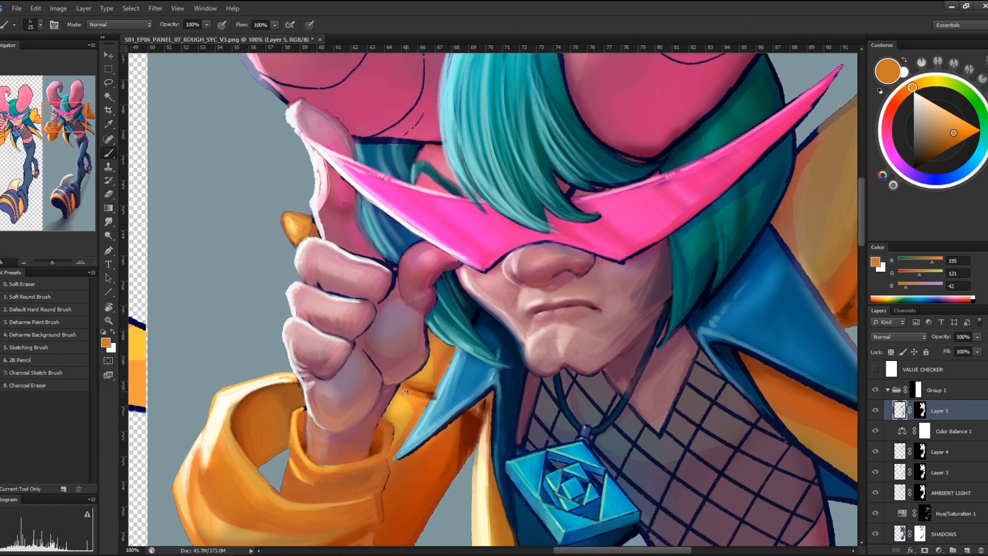
{"action": "left_click", "coordinate": [442, 391], "text": "alt"}
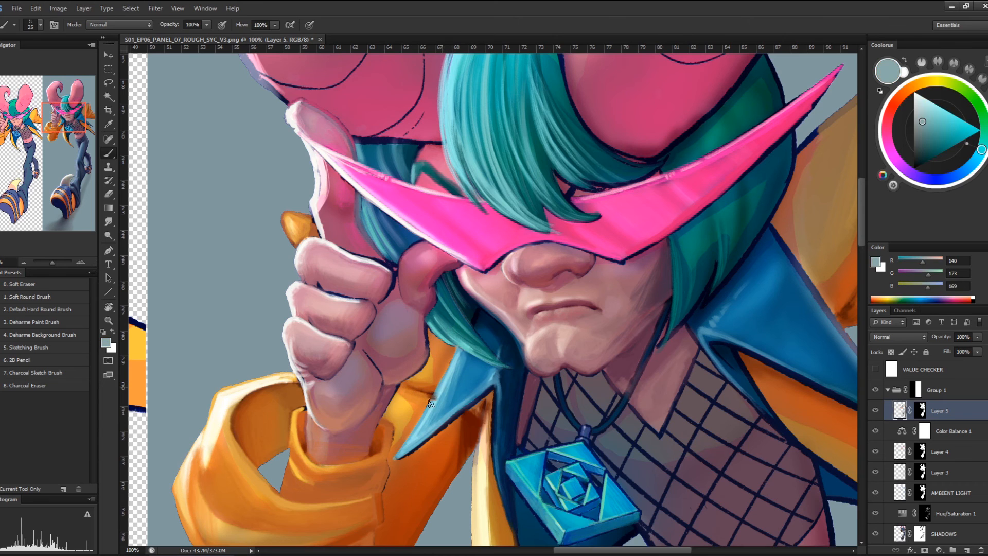
{"action": "left_click", "coordinate": [456, 360], "text": "alt"}
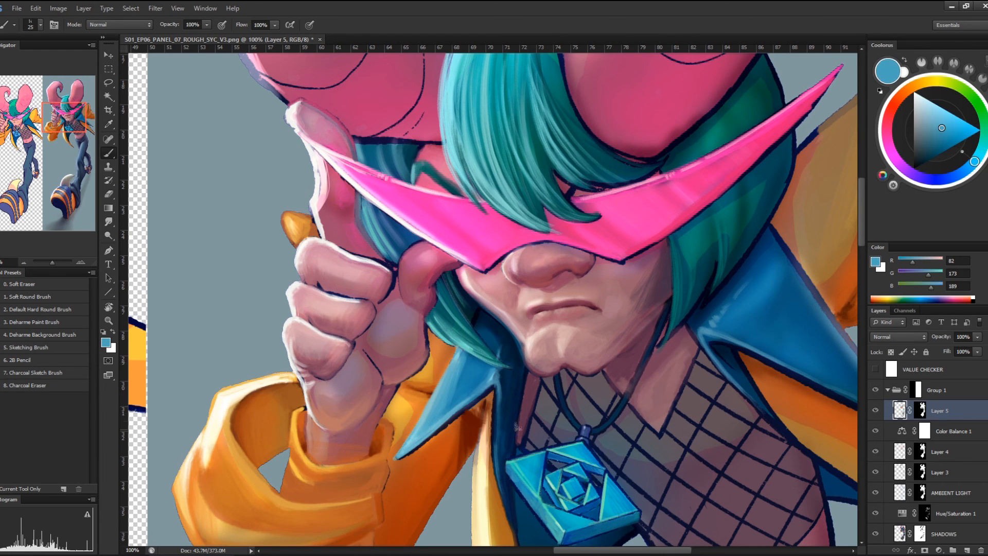
{"action": "left_click", "coordinate": [431, 385], "text": "alt"}
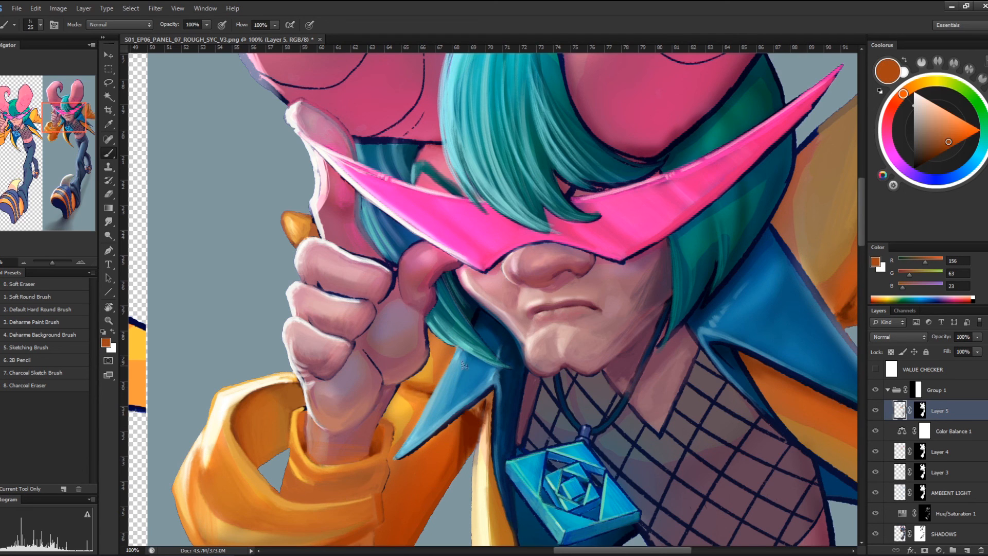
{"action": "left_click", "coordinate": [439, 374], "text": "alt"}
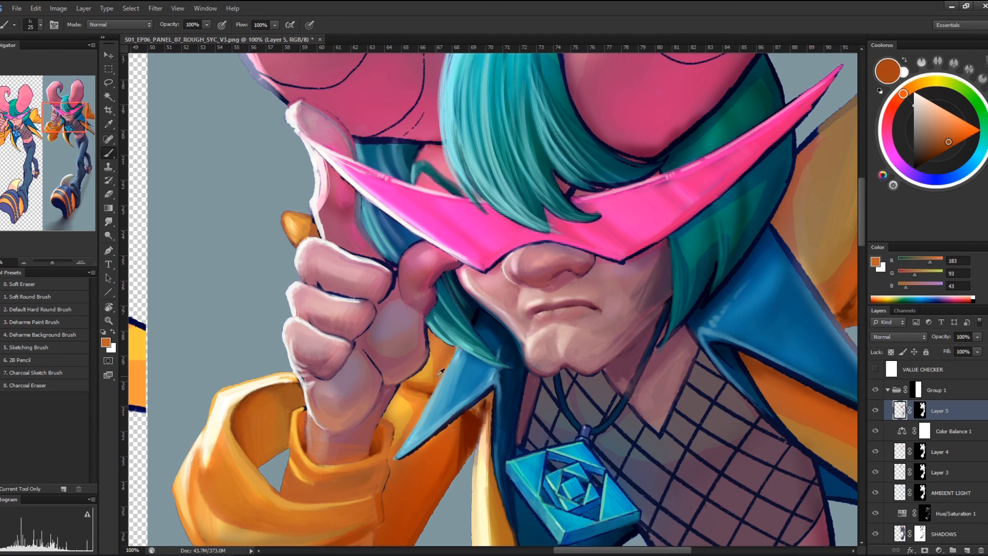
{"action": "left_click", "coordinate": [425, 414], "text": "alt"}
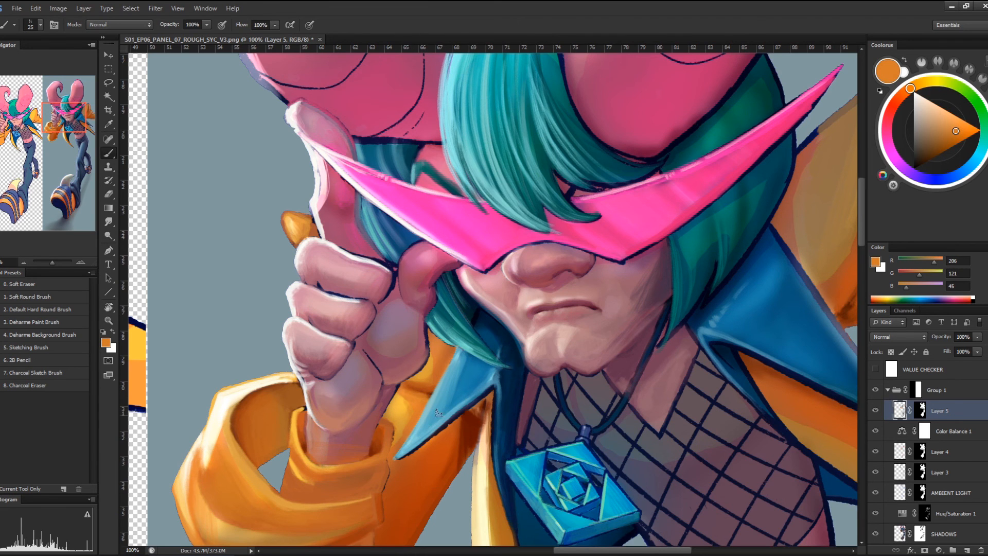
Paint over the raised hand's line art with sampled mauve (RGB 138, 107, 135), magenta pink (177, 42, 123) and soft pink (206, 158, 169)
{"action": "mouse_move", "coordinate": [407, 422]}
{"action": "left_mouse_down"}
{"action": "mouse_move", "coordinate": [638, 268]}
{"action": "mouse_move", "coordinate": [642, 232]}
{"action": "left_mouse_up"}
{"action": "left_click", "coordinate": [589, 167], "text": "alt"}
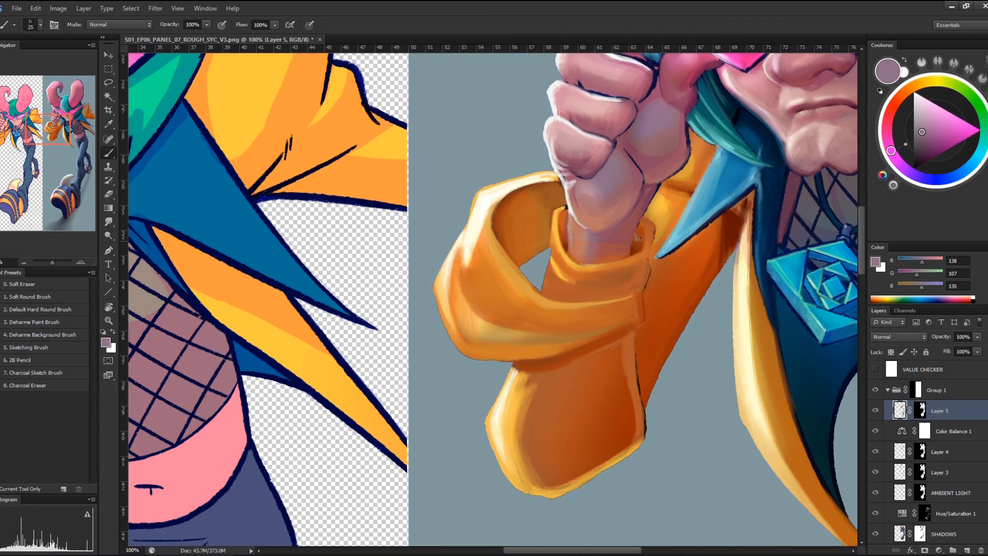
{"action": "left_click_drag", "start_coordinate": [638, 238], "coordinate": [546, 431]}
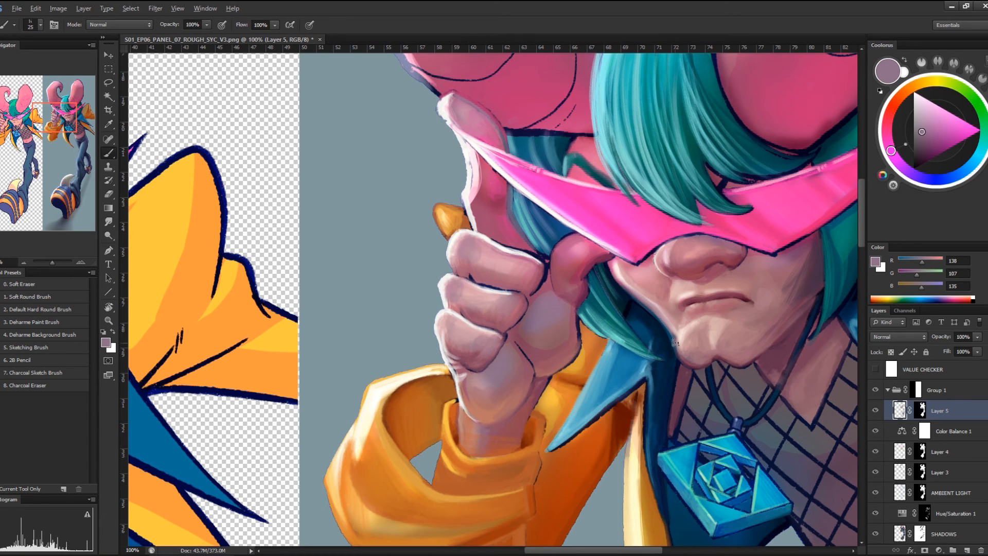
{"action": "left_click", "coordinate": [502, 219], "text": "alt"}
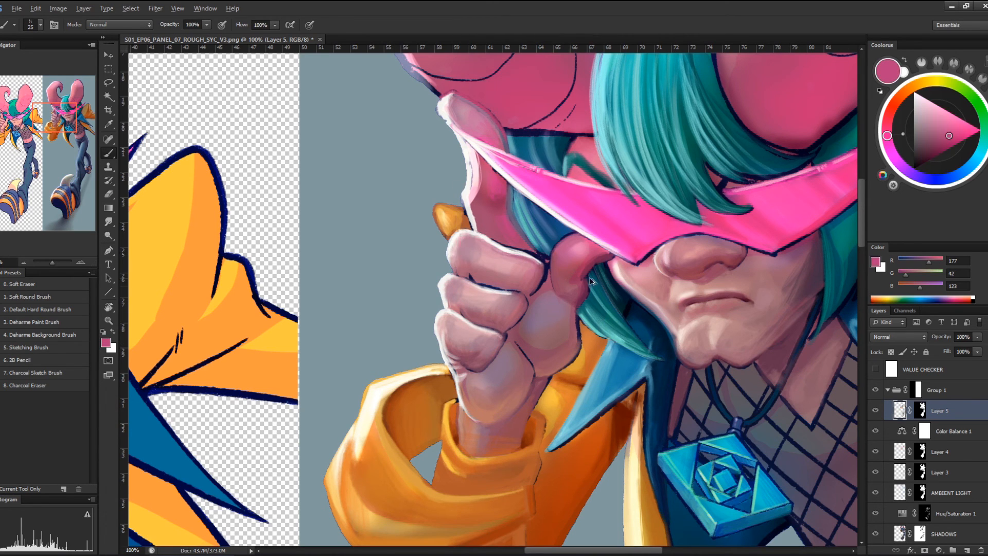
{"action": "left_click", "coordinate": [470, 279], "text": "alt"}
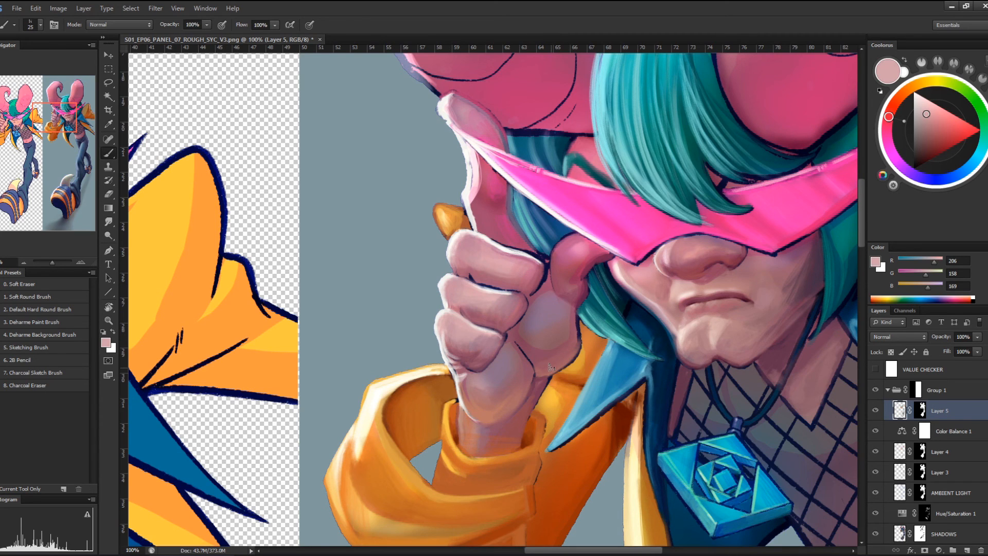
Highlight the raised index finger's outer edge with pale pink (RGB 255, 223, 236) and shade the curled fingers with plum (135, 68, 99; 100, 39, 67)
{"action": "left_click", "coordinate": [474, 175], "text": "alt"}
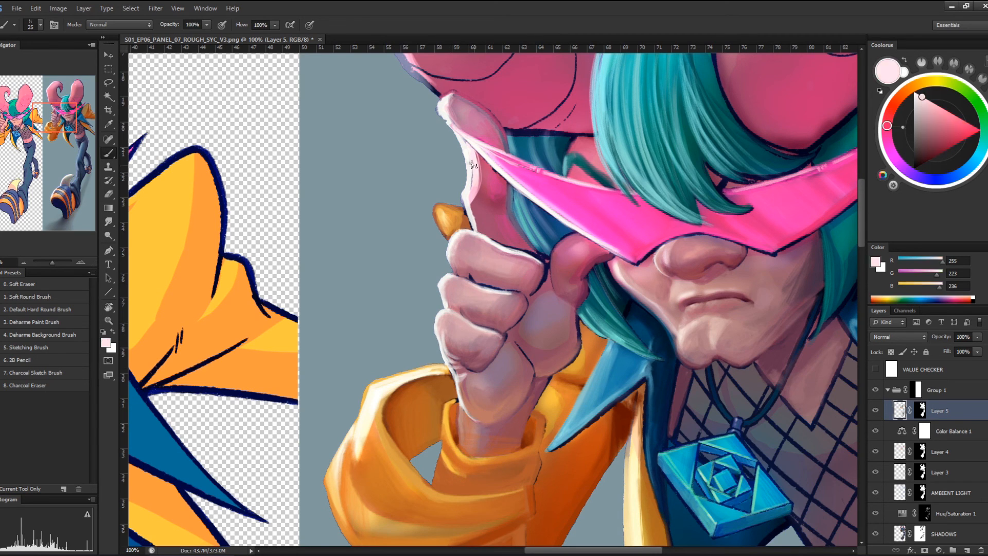
{"action": "left_click_drag", "start_coordinate": [485, 208], "coordinate": [523, 332]}
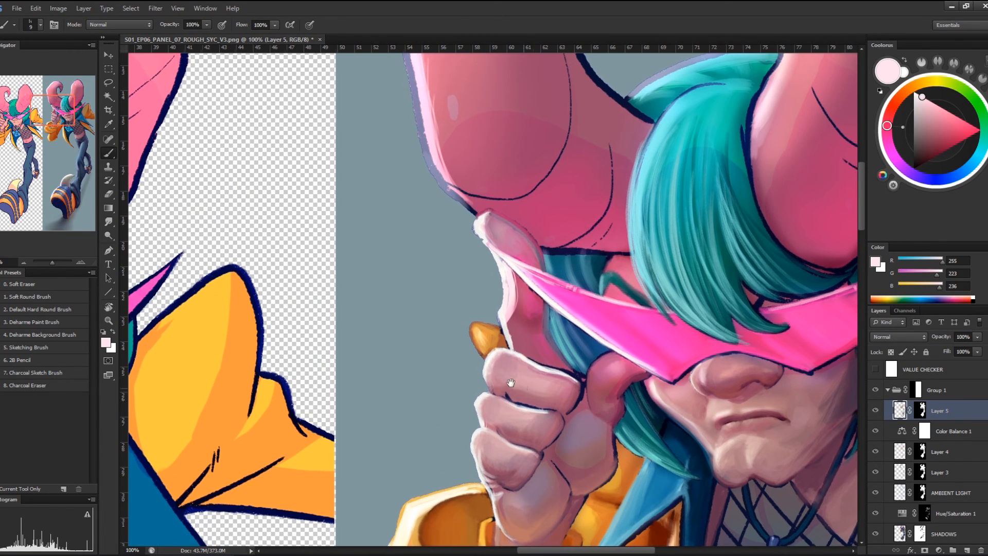
{"action": "left_click_drag", "start_coordinate": [639, 378], "coordinate": [530, 299]}
{"action": "left_click", "coordinate": [532, 298], "text": "alt"}
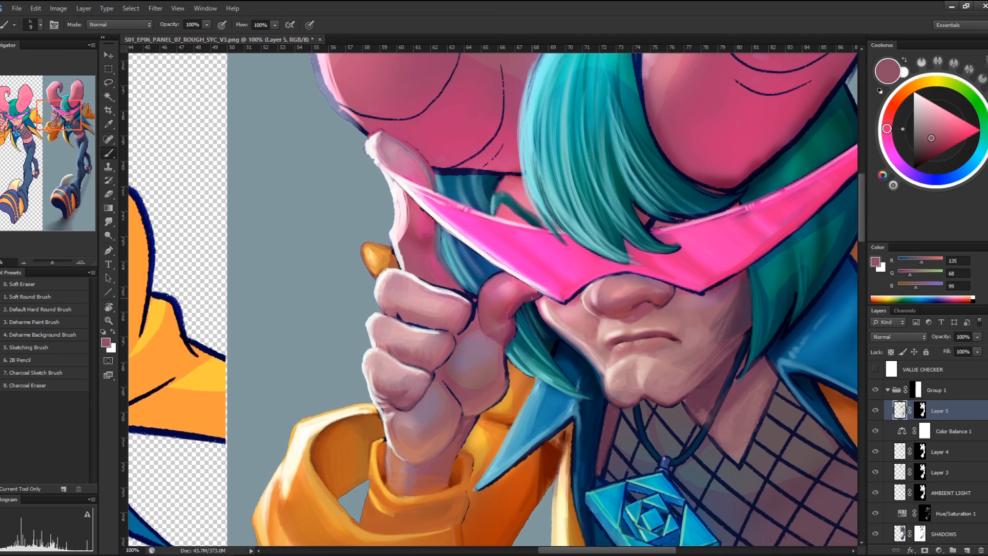
{"action": "left_click", "coordinate": [930, 147]}
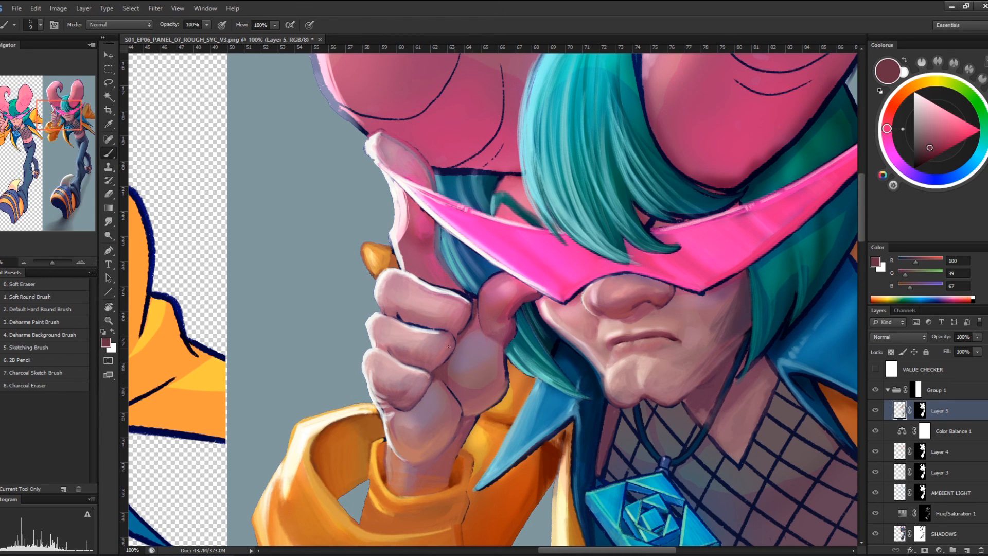
Try a teal accent (RGB 57, 146, 121) on the heel of the hand beneath the lowest curled finger
{"action": "left_click", "coordinate": [982, 140]}
{"action": "left_click", "coordinate": [937, 138]}
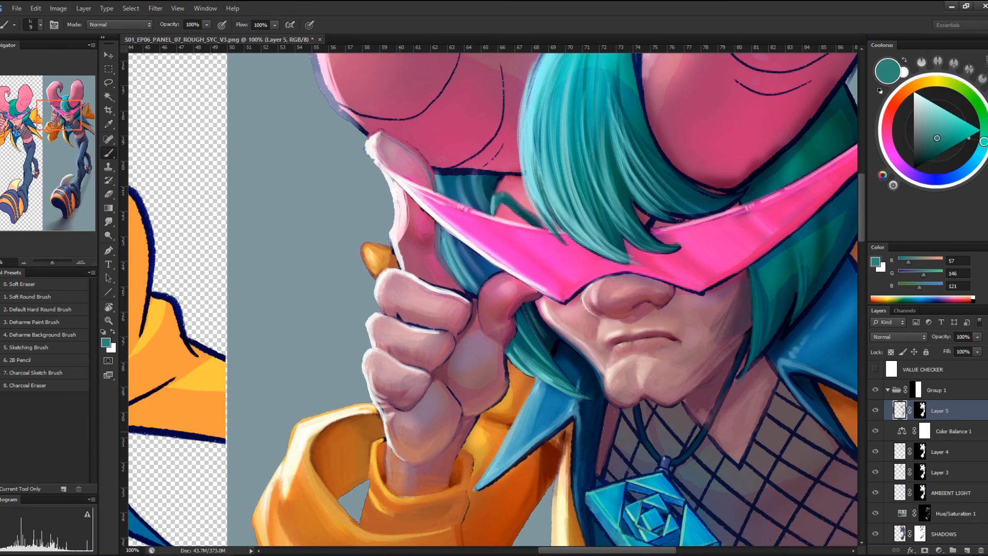
{"action": "left_click_drag", "start_coordinate": [406, 421], "coordinate": [422, 419]}
{"action": "left_click_drag", "start_coordinate": [532, 330], "coordinate": [606, 205]}
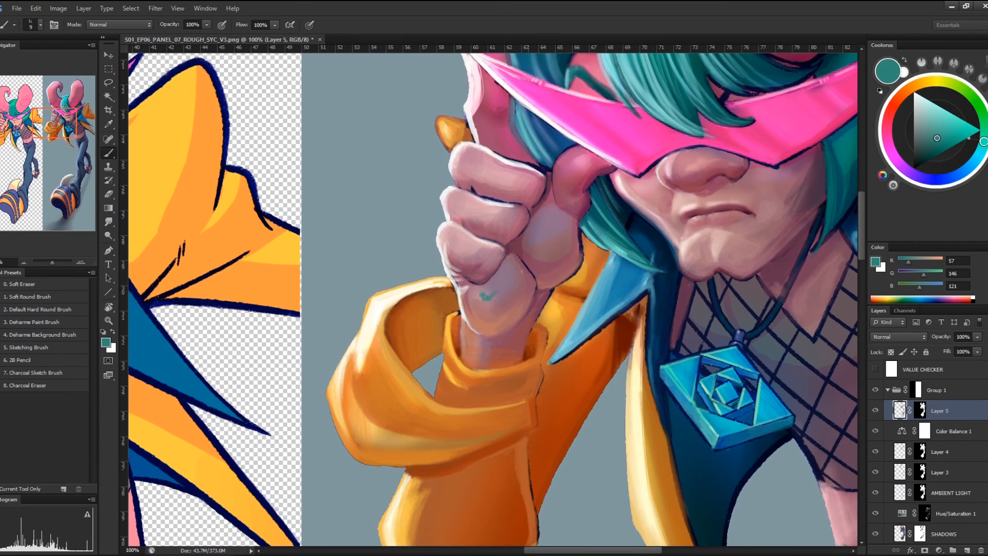
Blend the heel of the hand beneath the lowest finger with sampled mauves (RGB 172, 131, 148; 138, 107, 136; 159, 133, 145)
{"action": "left_click", "coordinate": [481, 288], "text": "alt"}
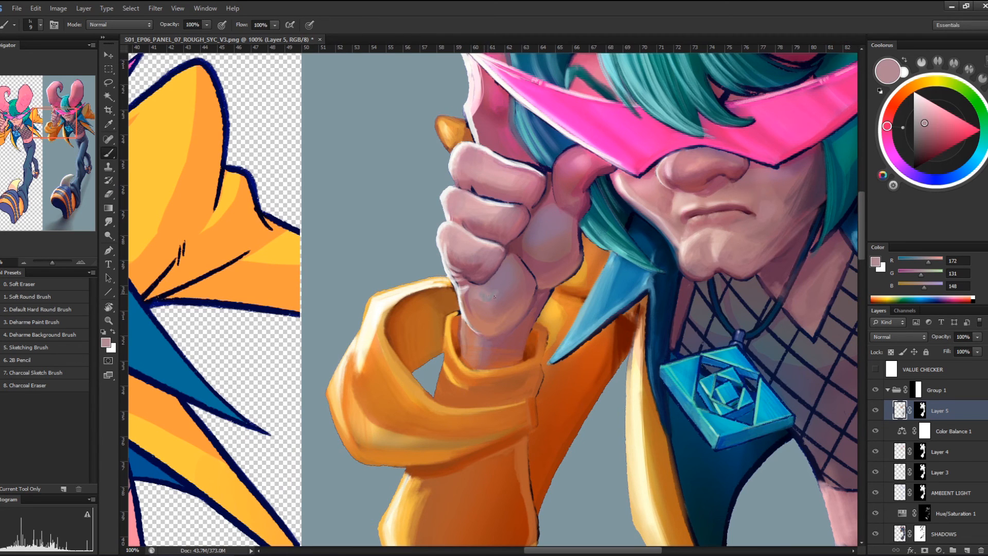
{"action": "left_click", "coordinate": [493, 286], "text": "alt"}
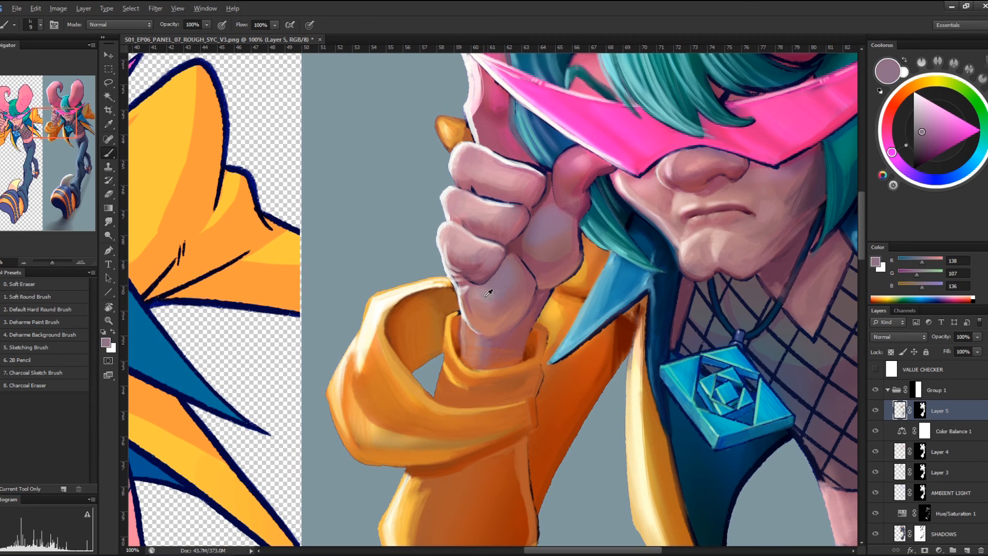
{"action": "left_click", "coordinate": [491, 293], "text": "alt"}
{"action": "left_click", "coordinate": [518, 297], "text": "alt"}
{"action": "left_click_drag", "start_coordinate": [548, 252], "coordinate": [563, 244]}
{"action": "key", "text": "ctrl+z"}
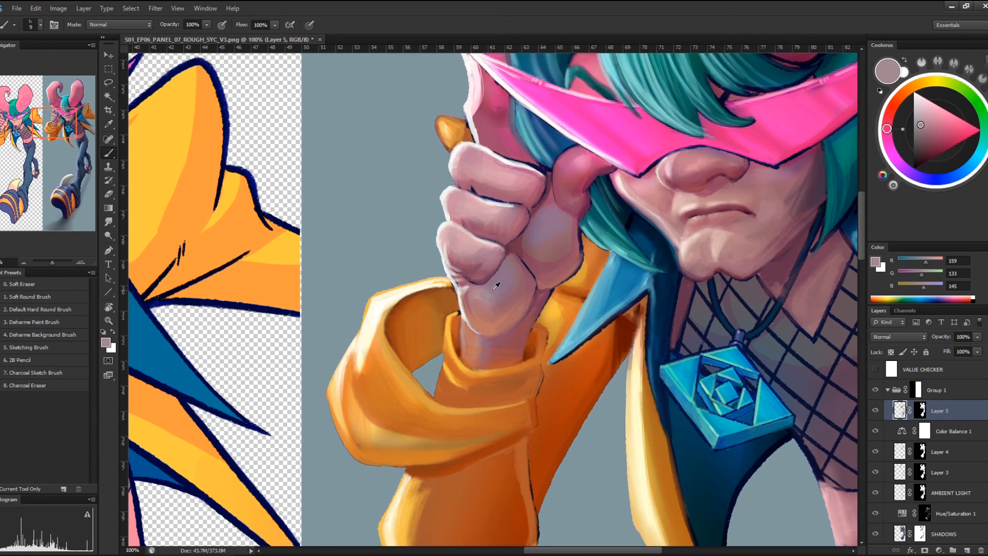
Soften the shading across the heel of the hand with sampled dusty pinks (RGB 139, 94, 112; 158, 110, 122)
{"action": "left_click", "coordinate": [490, 294], "text": "alt"}
{"action": "left_click", "coordinate": [476, 292], "text": "alt"}
{"action": "left_click", "coordinate": [494, 286], "text": "alt"}
{"action": "left_click", "coordinate": [511, 293], "text": "alt"}
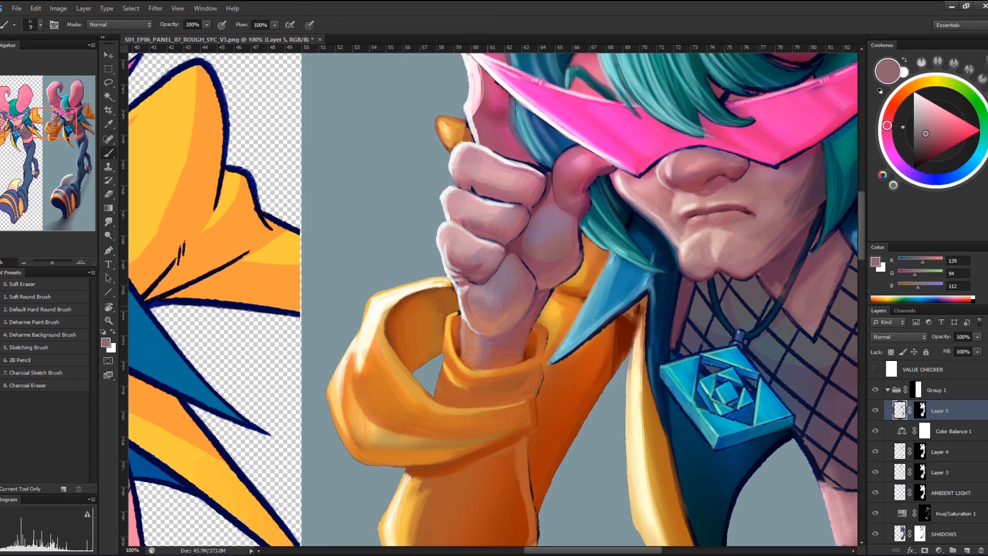
{"action": "left_click", "coordinate": [468, 303], "text": "alt"}
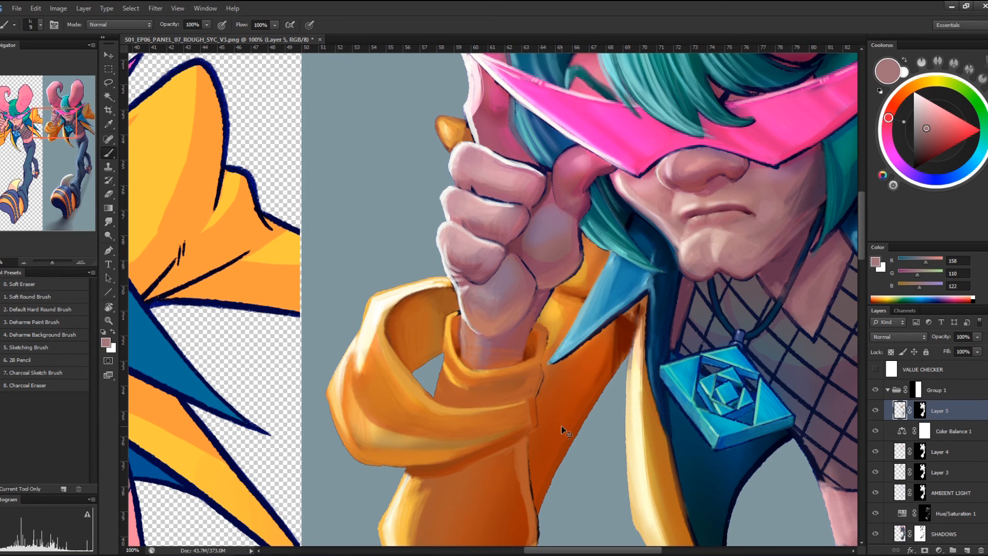
Refine the hand's shading between the wrist and lowest finger with sampled rose and plum tones (RGB 150, 100, 119; 149, 79, 110; 115, 57, 89)
{"action": "scroll", "coordinate": [562, 426], "scroll_direction": "up", "scroll_amount": 1}
{"action": "left_click", "coordinate": [451, 300], "text": "alt"}
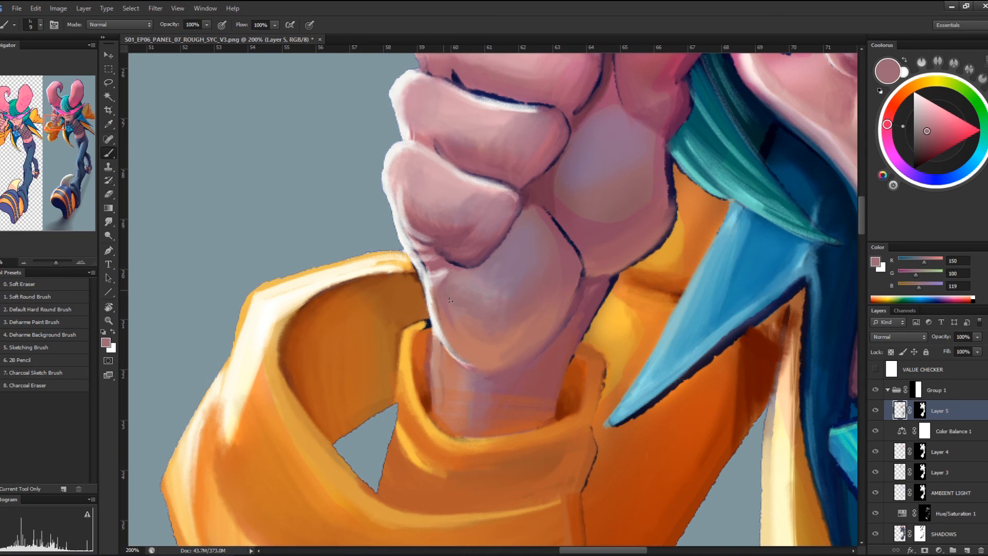
{"action": "left_click", "coordinate": [445, 297], "text": "alt"}
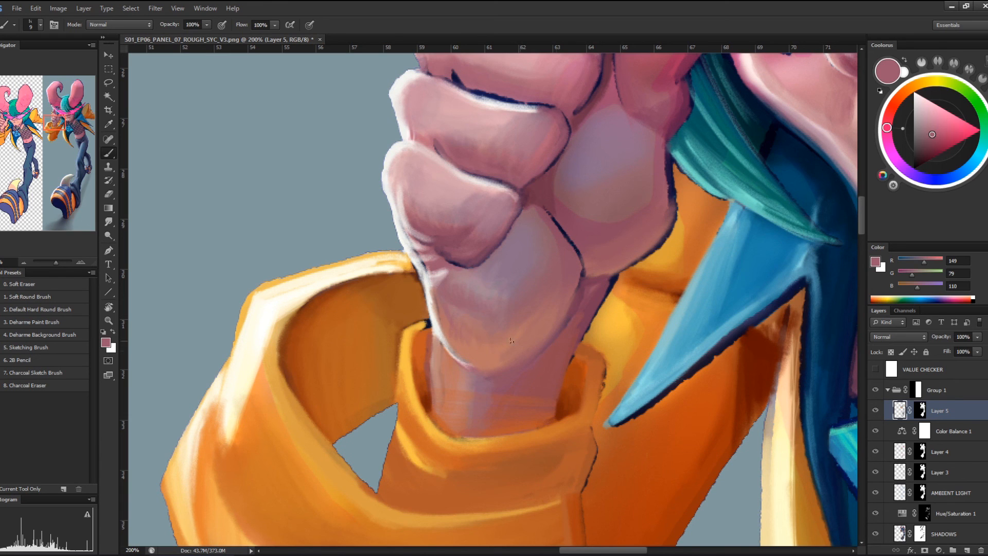
{"action": "left_click", "coordinate": [483, 262], "text": "alt"}
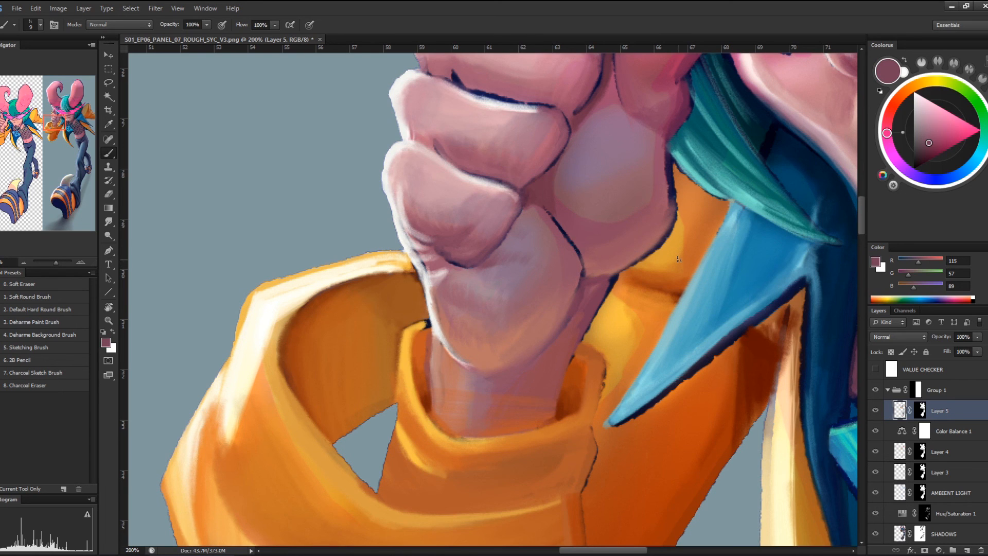
Paint skin creases at the outer base of the lowest finger with sampled rose (RGB 163, 96, 122) and dark plum (117, 58, 89)
{"action": "left_click", "coordinate": [419, 249], "text": "alt"}
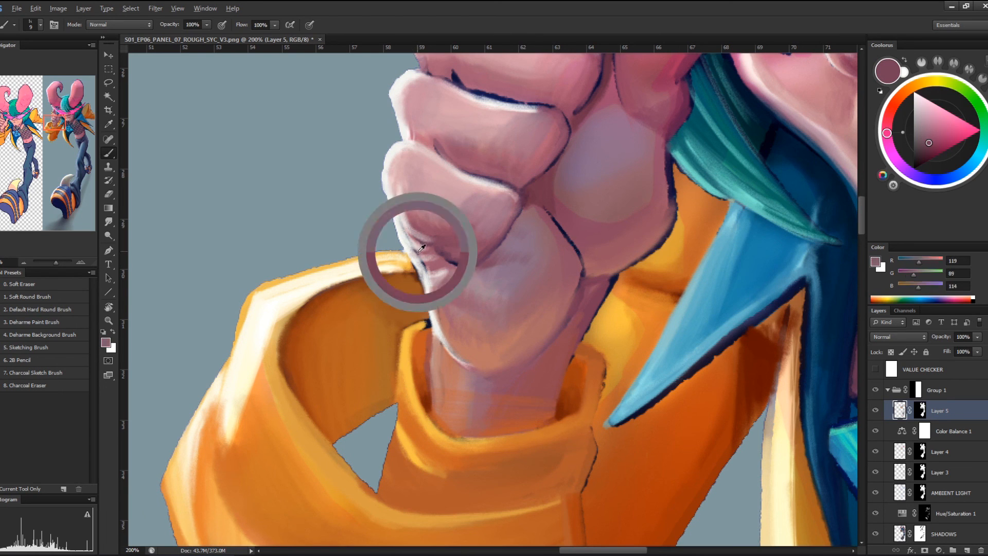
{"action": "left_click", "coordinate": [418, 251], "text": "alt"}
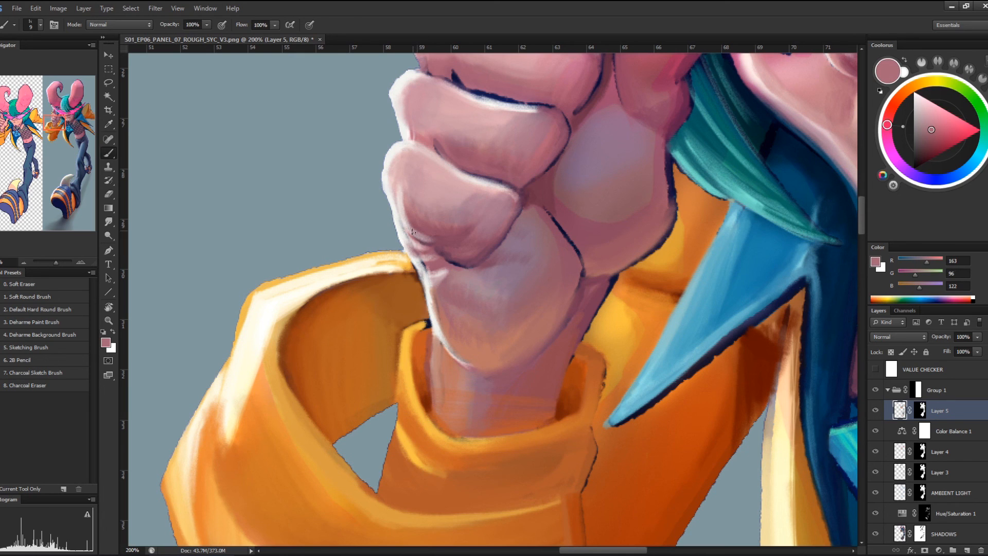
{"action": "left_click_drag", "start_coordinate": [431, 267], "coordinate": [431, 270]}
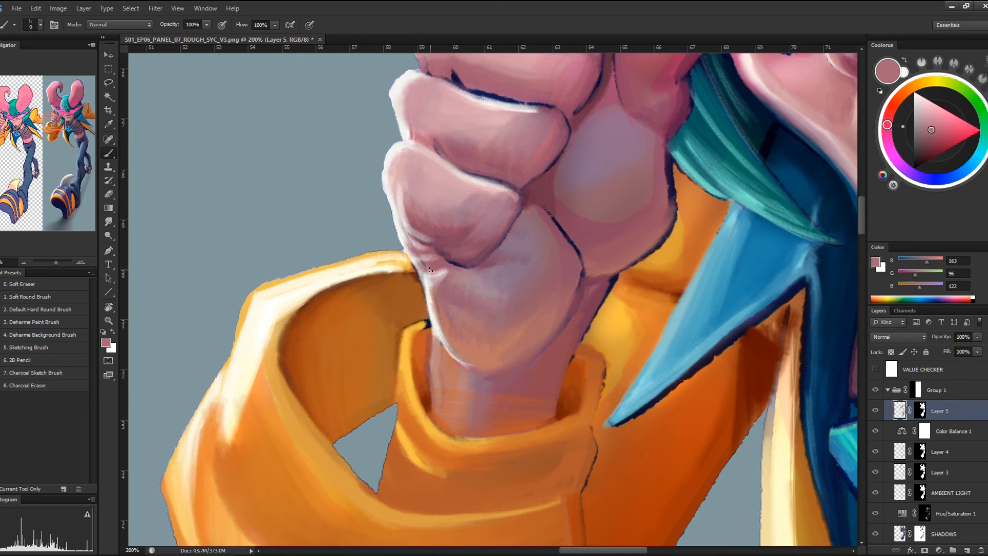
{"action": "left_click", "coordinate": [427, 235], "text": "alt"}
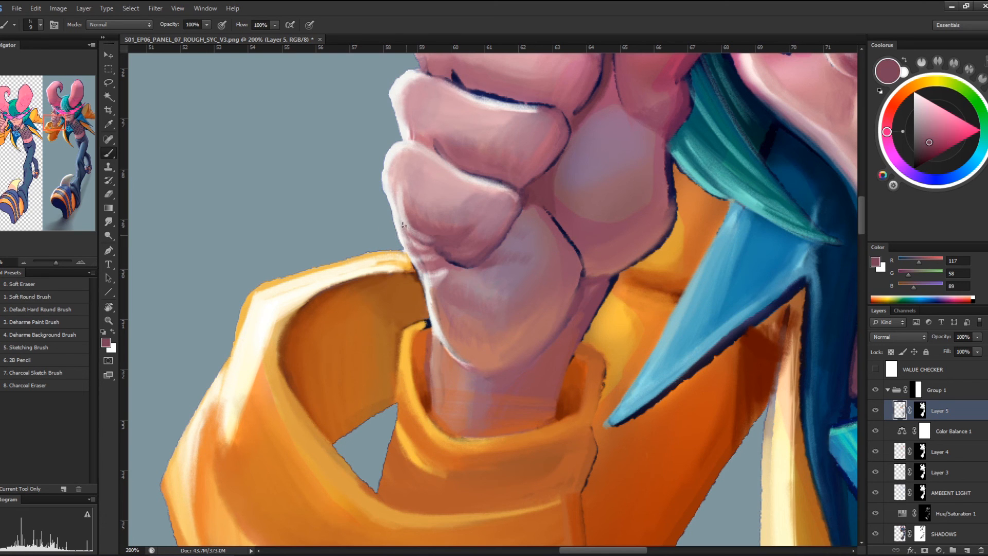
{"action": "mouse_move", "coordinate": [404, 225]}
{"action": "left_mouse_down"}
{"action": "mouse_move", "coordinate": [414, 239]}
{"action": "mouse_move", "coordinate": [418, 231]}
{"action": "left_mouse_up"}
Paint over the dark outline along the middle curled finger's upper edge, blending its end with sampled mauve pink (RGB 155, 96, 127)
{"action": "scroll", "coordinate": [590, 247], "scroll_direction": "up", "scroll_amount": 4}
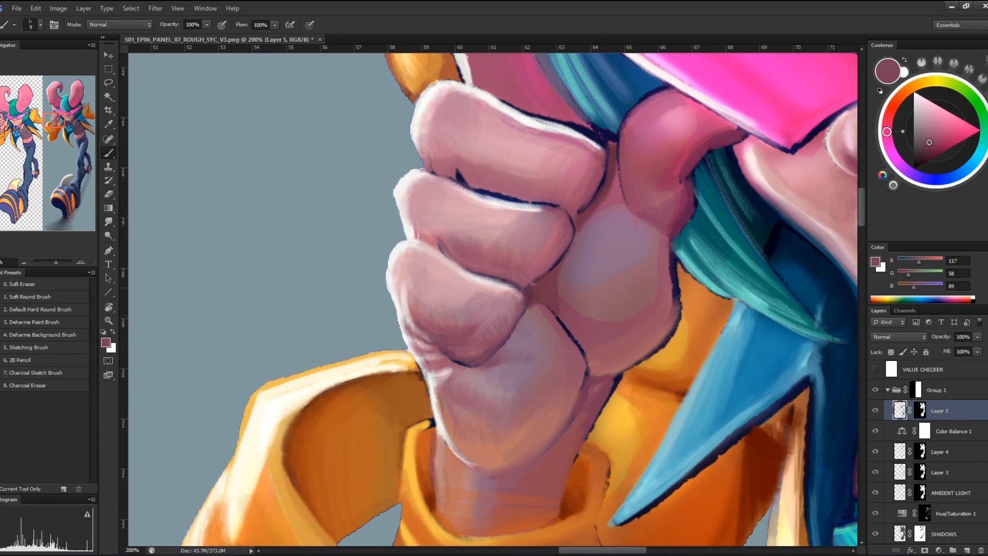
{"action": "scroll", "coordinate": [617, 319], "scroll_direction": "up", "scroll_amount": 2}
{"action": "scroll", "coordinate": [618, 319], "scroll_direction": "right", "scroll_amount": 1}
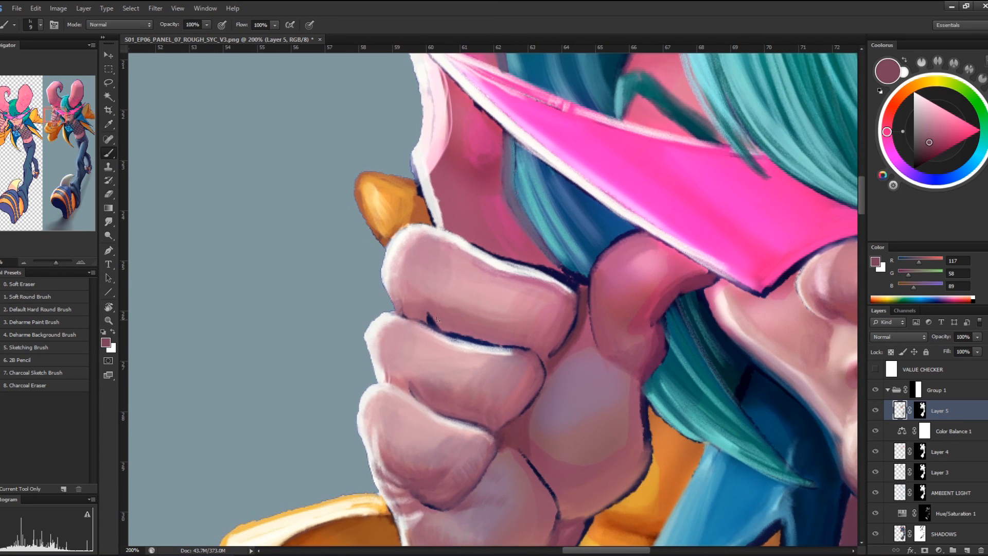
{"action": "left_click", "coordinate": [481, 348], "text": "alt"}
{"action": "mouse_move", "coordinate": [481, 349]}
{"action": "left_mouse_down"}
{"action": "mouse_move", "coordinate": [532, 360]}
{"action": "mouse_move", "coordinate": [523, 353]}
{"action": "left_mouse_up"}
{"action": "left_click", "coordinate": [520, 352], "text": "alt"}
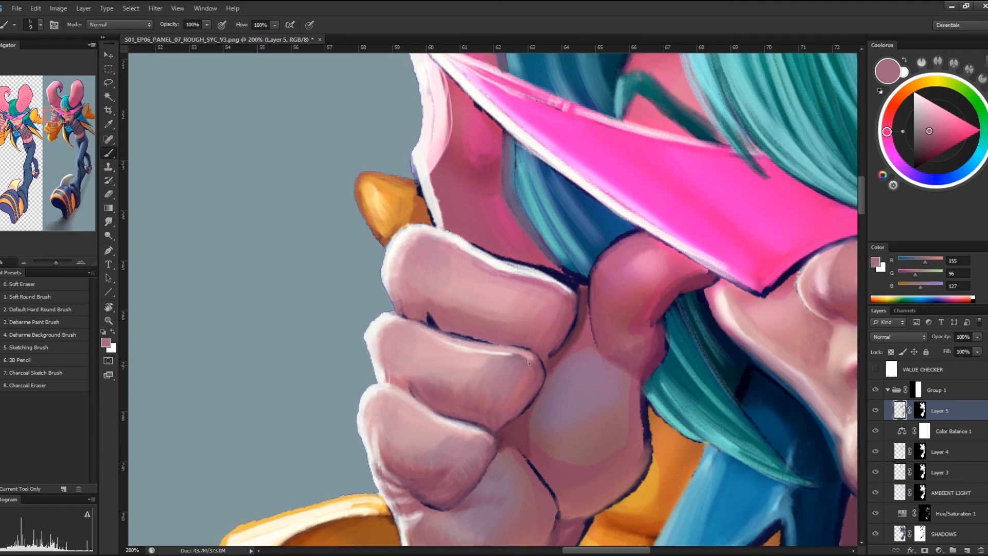
Cover the remaining line between the upper two curled fingers with deep rose (RGB 125, 43, 78) and blend with sampled pinks (158, 84, 115; 141, 70, 100)
{"action": "left_click", "coordinate": [429, 315], "text": "alt"}
{"action": "left_click", "coordinate": [935, 143]}
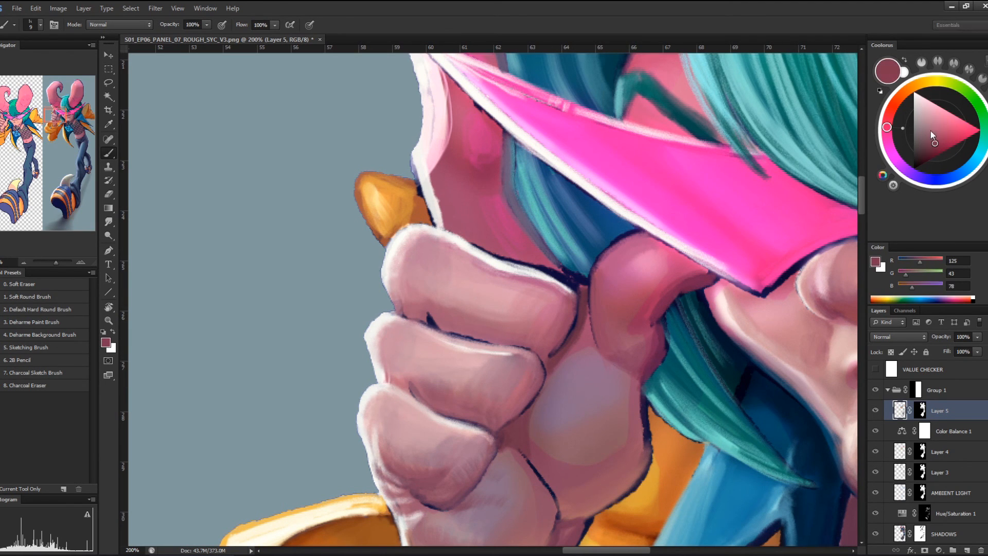
{"action": "left_click", "coordinate": [888, 117]}
{"action": "mouse_move", "coordinate": [422, 312]}
{"action": "left_mouse_down"}
{"action": "mouse_move", "coordinate": [443, 328]}
{"action": "mouse_move", "coordinate": [403, 312]}
{"action": "mouse_move", "coordinate": [524, 346]}
{"action": "left_mouse_up"}
{"action": "left_click", "coordinate": [439, 310], "text": "alt"}
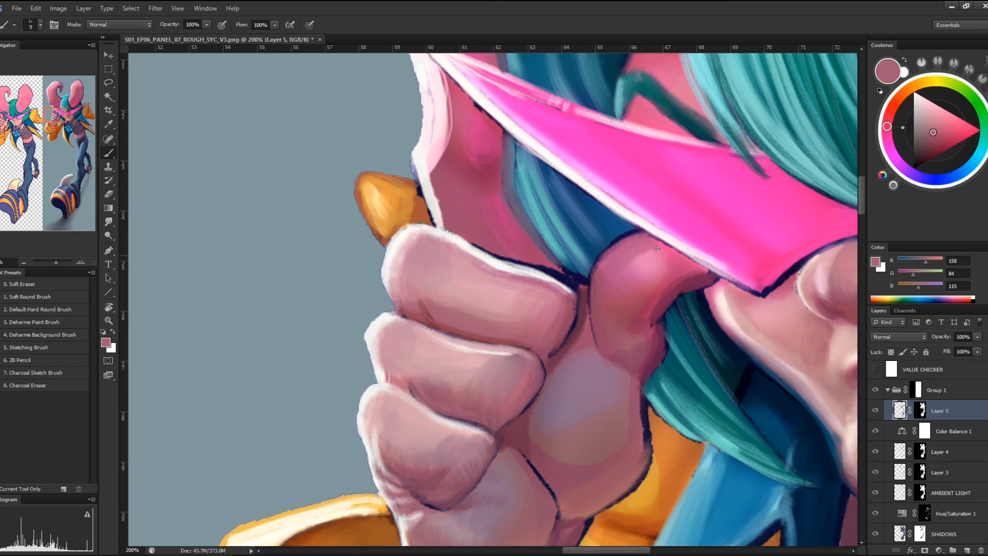
{"action": "left_click", "coordinate": [469, 406], "text": "alt"}
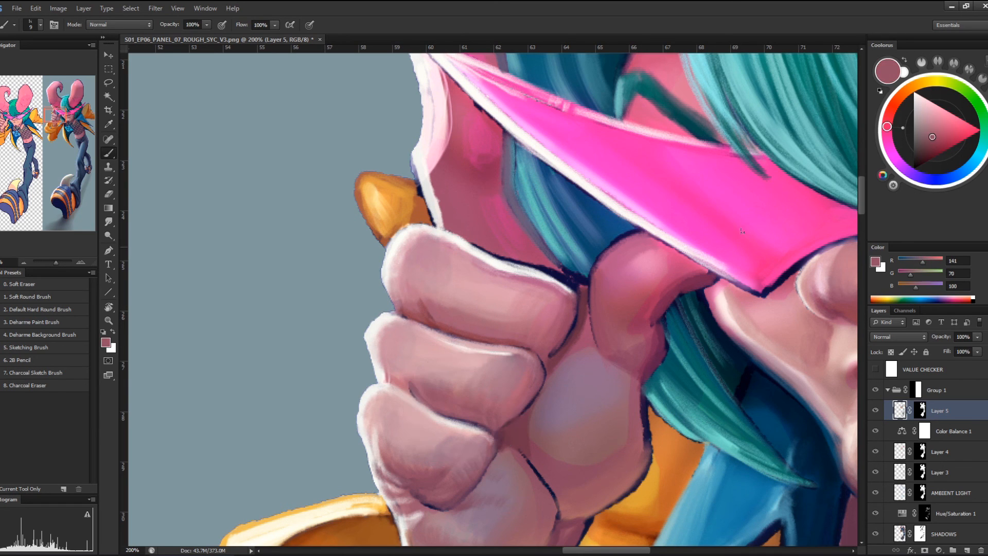
Shade the middle curled finger's underside with crimson (RGB 147, 35, 82) and pink (197, 147, 162), and sample cream (252, 229, 162) from the orange tip
{"action": "left_click", "coordinate": [943, 141]}
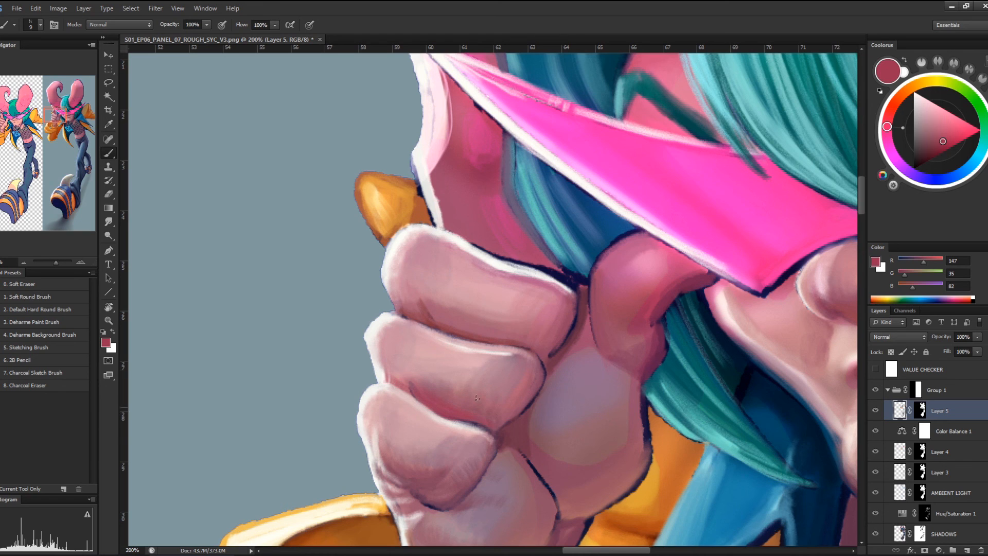
{"action": "left_click", "coordinate": [419, 367], "text": "alt"}
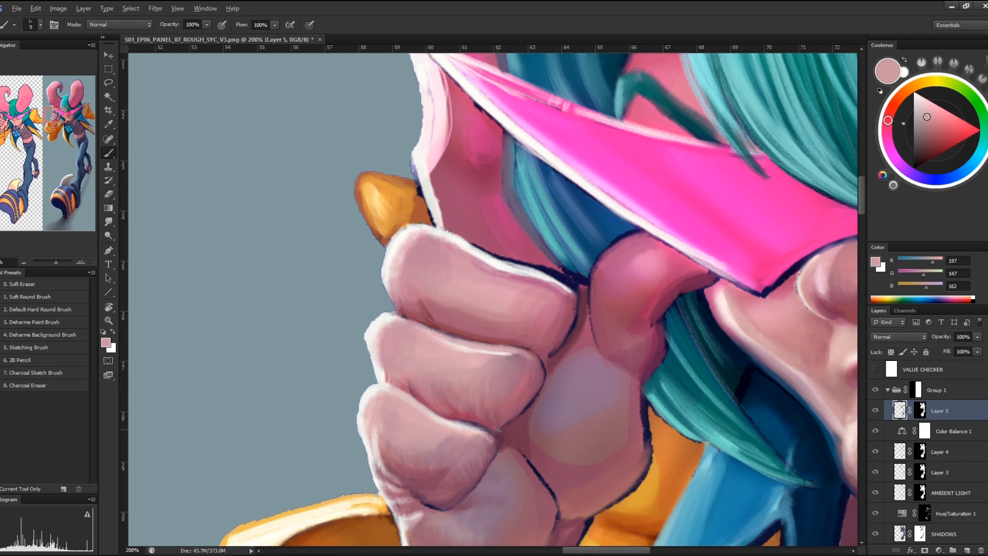
{"action": "left_click", "coordinate": [381, 185], "text": "alt"}
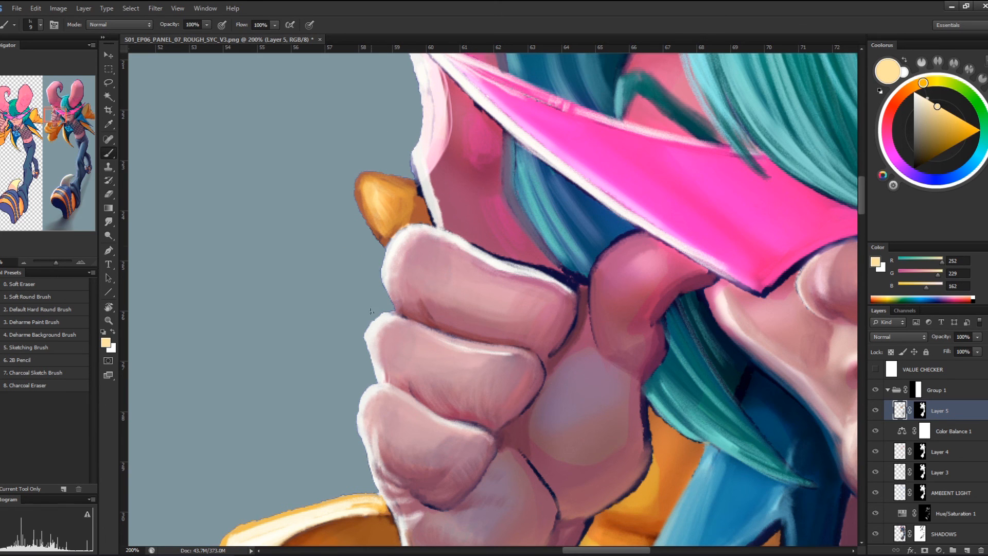
Paint a warm white rim light (RGB 255, 251, 247) along the raised index finger's outer edge and fingertip, and check it on the whole figure
{"action": "scroll", "coordinate": [654, 287], "scroll_direction": "up", "scroll_amount": 5}
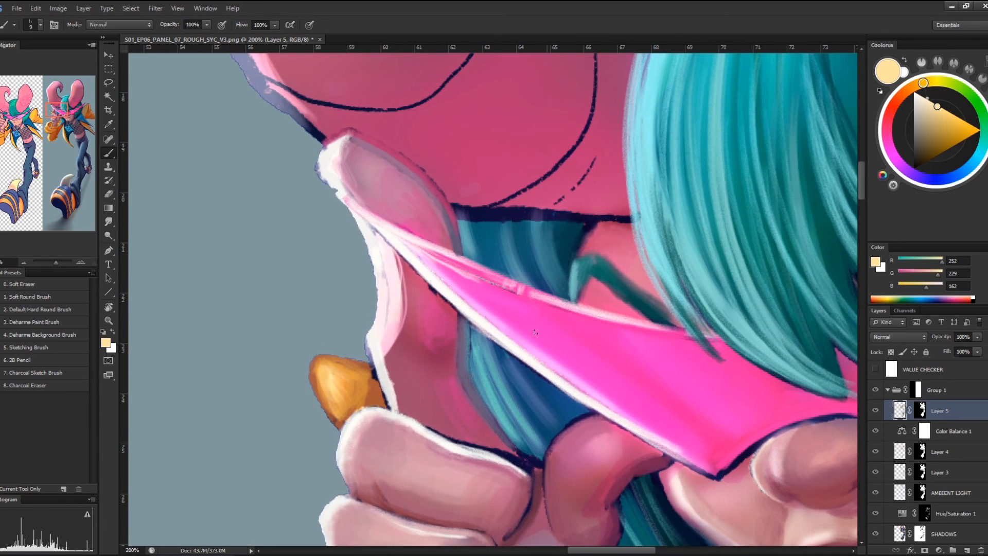
{"action": "left_click", "coordinate": [377, 235], "text": "alt"}
{"action": "left_click_drag", "start_coordinate": [374, 229], "coordinate": [388, 292]}
{"action": "mouse_move", "coordinate": [322, 160]}
{"action": "left_mouse_down"}
{"action": "mouse_move", "coordinate": [321, 180]}
{"action": "mouse_move", "coordinate": [322, 153]}
{"action": "left_mouse_up"}
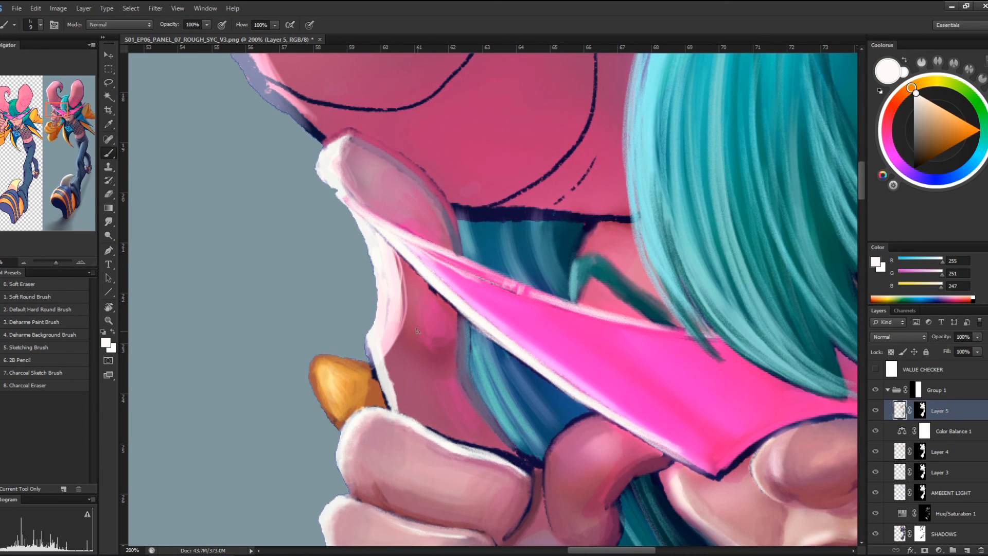
{"action": "key", "text": "ctrl+minus"}
{"action": "key", "text": "ctrl+minus"}
{"action": "key", "text": "ctrl+minus"}
{"action": "key", "text": "ctrl+minus"}
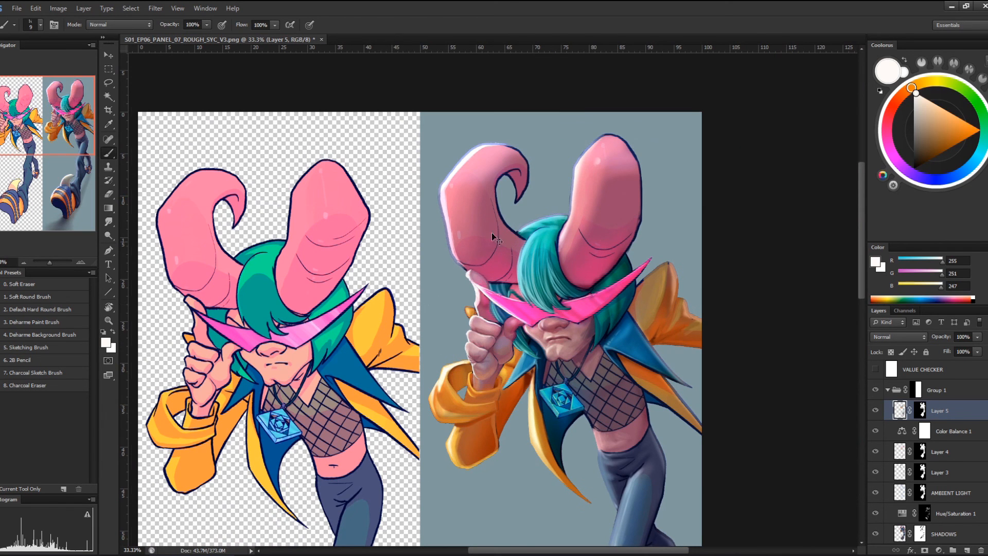
Create a new layer and place it above Group 1, outside the group's mask
{"action": "key", "text": "ctrl+plus"}
{"action": "key", "text": "ctrl+plus"}
{"action": "key", "text": "ctrl+plus"}
{"action": "key", "text": "ctrl+plus"}
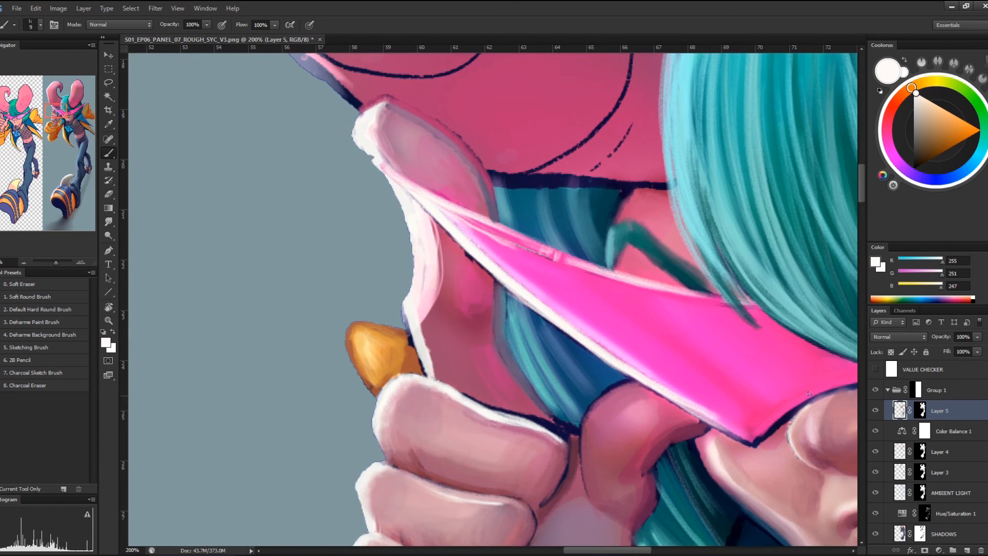
{"action": "left_click", "coordinate": [916, 390]}
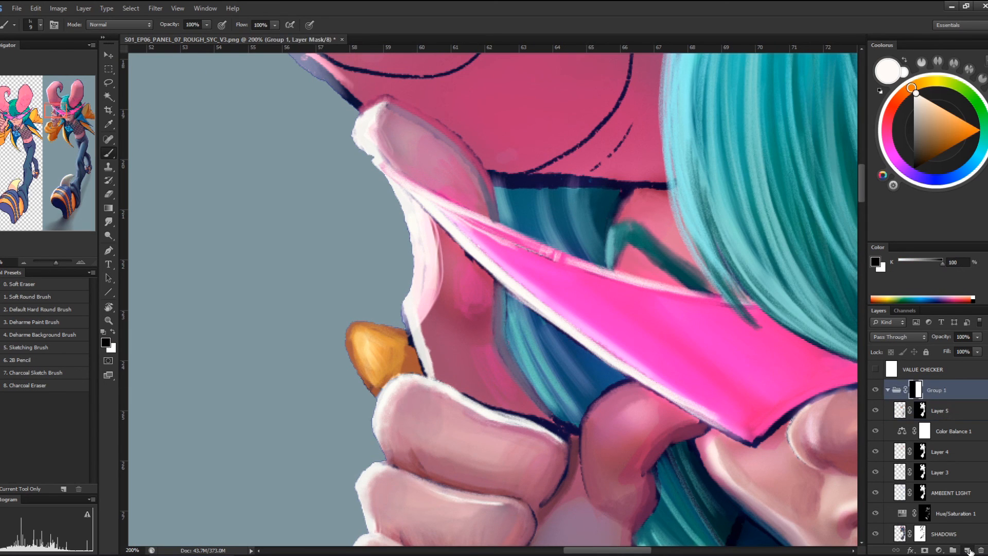
{"action": "left_click", "coordinate": [968, 550]}
{"action": "left_click_drag", "start_coordinate": [937, 407], "coordinate": [958, 380]}
Clean up the raised index finger's outer contour on Layer 6 with sampled off-white (RGB 244, 244, 240) and light pink (251, 185, 218)
{"action": "left_click", "coordinate": [368, 154], "text": "alt"}
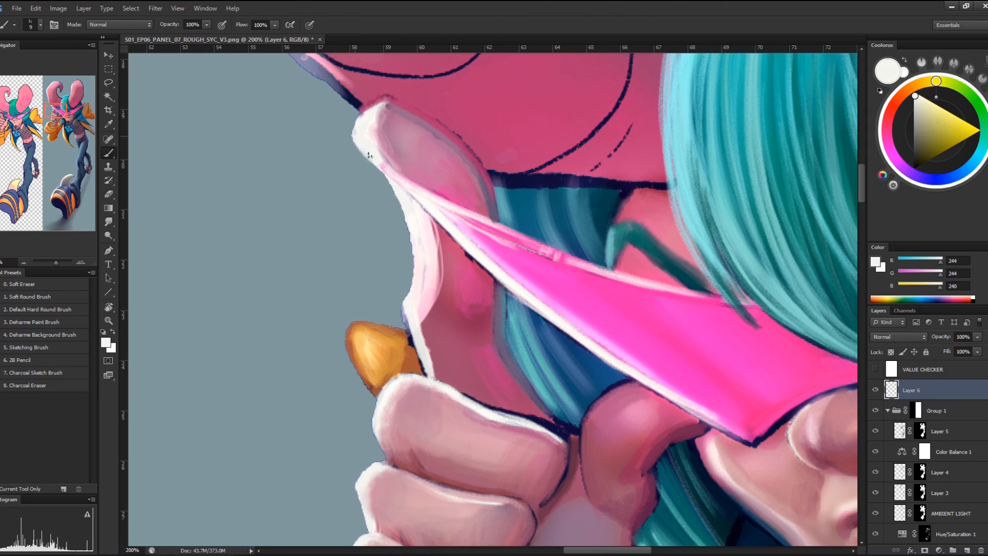
{"action": "mouse_move", "coordinate": [378, 168]}
{"action": "left_mouse_down"}
{"action": "mouse_move", "coordinate": [403, 198]}
{"action": "mouse_move", "coordinate": [416, 280]}
{"action": "left_mouse_up"}
{"action": "mouse_move", "coordinate": [404, 207]}
{"action": "left_mouse_down"}
{"action": "mouse_move", "coordinate": [404, 302]}
{"action": "mouse_move", "coordinate": [421, 369]}
{"action": "left_mouse_up"}
{"action": "left_click", "coordinate": [421, 303], "text": "alt"}
{"action": "mouse_move", "coordinate": [420, 305]}
{"action": "left_mouse_down"}
{"action": "mouse_move", "coordinate": [437, 378]}
{"action": "mouse_move", "coordinate": [423, 326]}
{"action": "mouse_move", "coordinate": [433, 282]}
{"action": "mouse_move", "coordinate": [432, 344]}
{"action": "left_mouse_up"}
{"action": "scroll", "coordinate": [460, 396], "scroll_direction": "down", "scroll_amount": 5}
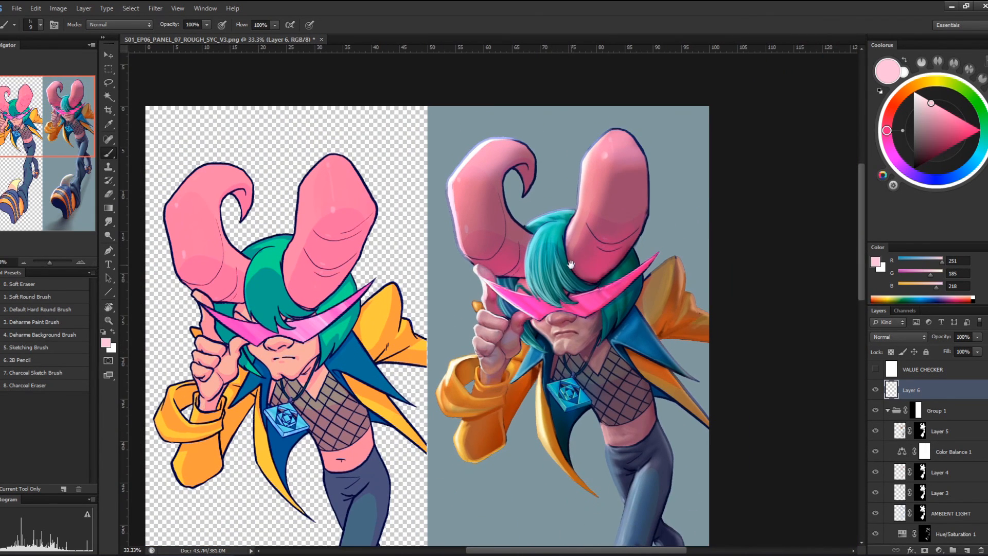
Return to Layer 5 and cover the curled horn tip's dark outline with sampled rose (RGB 150, 64, 108), using an 80-pixel brush
{"action": "left_click_drag", "start_coordinate": [563, 256], "coordinate": [550, 305]}
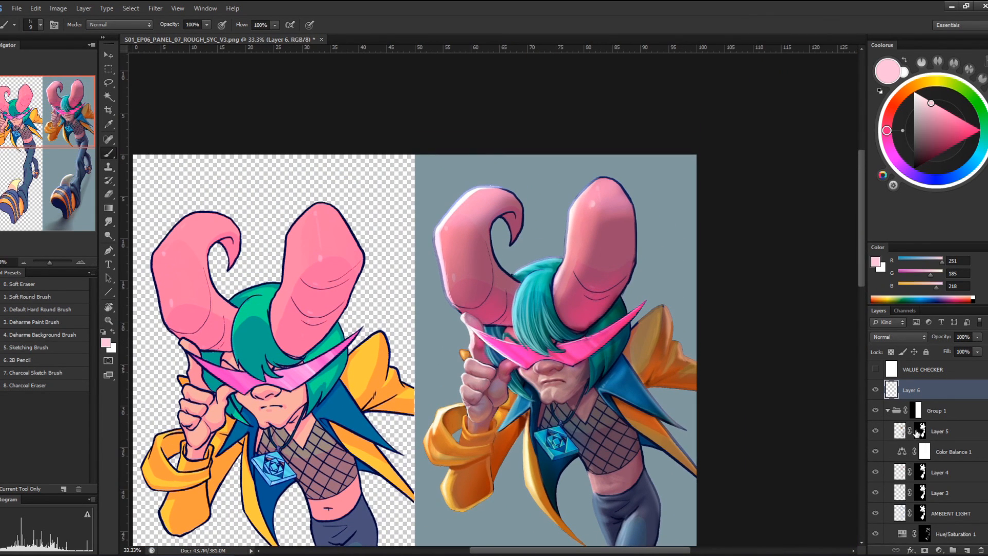
{"action": "left_click", "coordinate": [900, 432]}
{"action": "left_click", "coordinate": [483, 243], "text": "alt"}
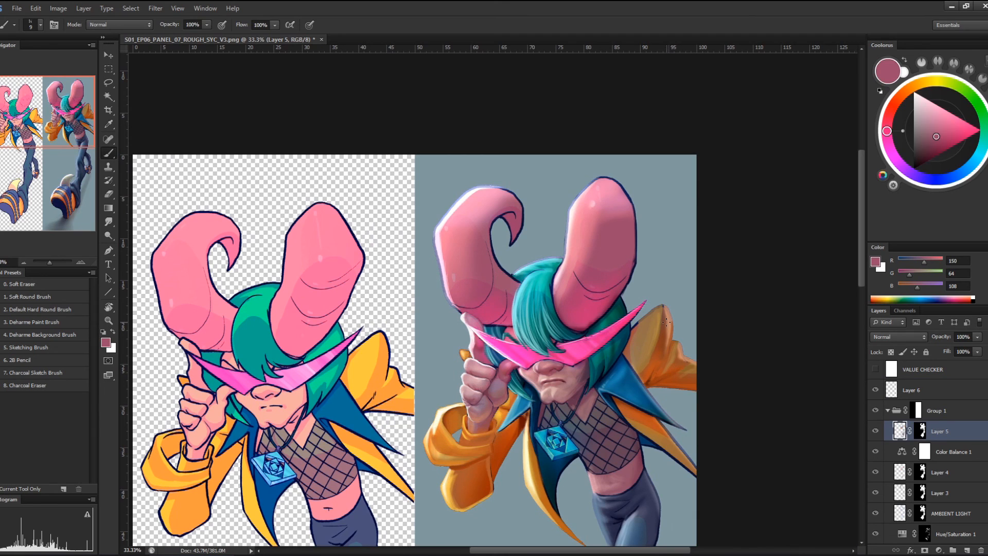
{"action": "key", "text": "bracketright"}
{"action": "key", "text": "bracketright"}
{"action": "key", "text": "bracketright"}
{"action": "key", "text": "bracketright"}
{"action": "key", "text": "bracketright"}
{"action": "key", "text": "bracketright"}
{"action": "mouse_move", "coordinate": [493, 230]}
{"action": "left_mouse_down"}
{"action": "mouse_move", "coordinate": [515, 214]}
{"action": "mouse_move", "coordinate": [516, 228]}
{"action": "mouse_move", "coordinate": [517, 195]}
{"action": "mouse_move", "coordinate": [476, 181]}
{"action": "mouse_move", "coordinate": [527, 208]}
{"action": "mouse_move", "coordinate": [523, 221]}
{"action": "mouse_move", "coordinate": [476, 191]}
{"action": "mouse_move", "coordinate": [520, 220]}
{"action": "left_mouse_up"}
{"action": "left_click", "coordinate": [525, 222], "text": "alt"}
{"action": "left_click", "coordinate": [509, 215], "text": "alt"}
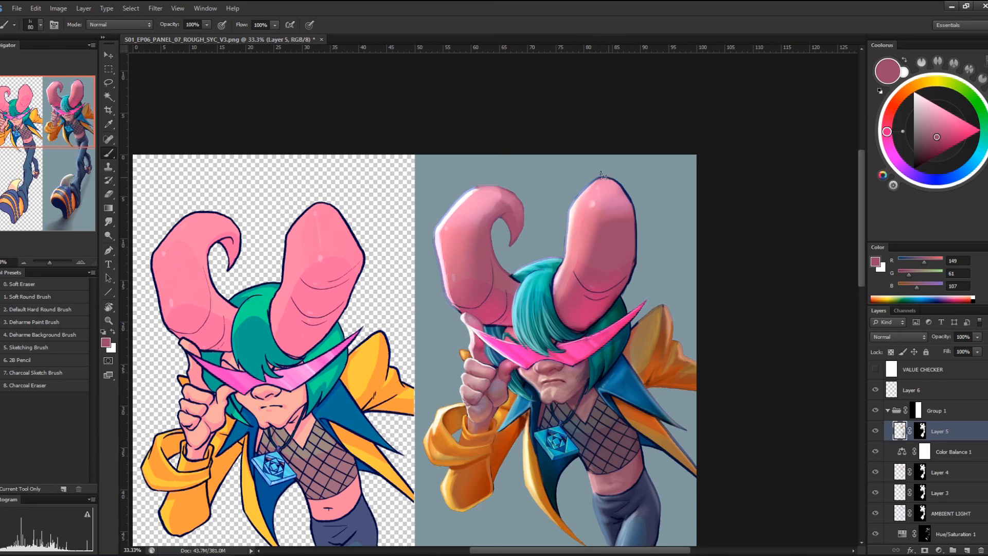
Paint over the straight horn's dark outline along its tip and outer side with sampled rose (RGB 149, 61, 107), and sample pink (222, 120, 171)
{"action": "left_click_drag", "start_coordinate": [601, 174], "coordinate": [589, 183]}
{"action": "left_click", "coordinate": [633, 210], "text": "alt"}
{"action": "mouse_move", "coordinate": [633, 210]}
{"action": "left_mouse_down"}
{"action": "mouse_move", "coordinate": [628, 282]}
{"action": "mouse_move", "coordinate": [612, 304]}
{"action": "left_mouse_up"}
{"action": "mouse_move", "coordinate": [604, 186]}
{"action": "left_mouse_down"}
{"action": "mouse_move", "coordinate": [587, 181]}
{"action": "mouse_move", "coordinate": [611, 194]}
{"action": "left_mouse_up"}
{"action": "left_click", "coordinate": [614, 191], "text": "alt"}
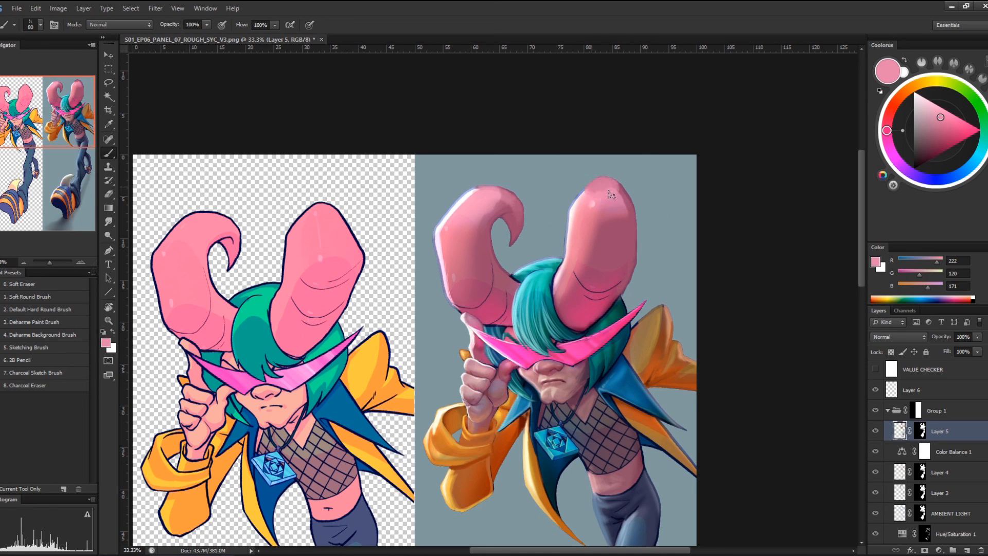
Blend the straight horn's highlight into its shadow side with sampled rose tones (RGB 149, 63, 106; 171, 81, 127; 147, 59, 104)
{"action": "left_click", "coordinate": [579, 198], "text": "alt"}
{"action": "left_click", "coordinate": [625, 222], "text": "alt"}
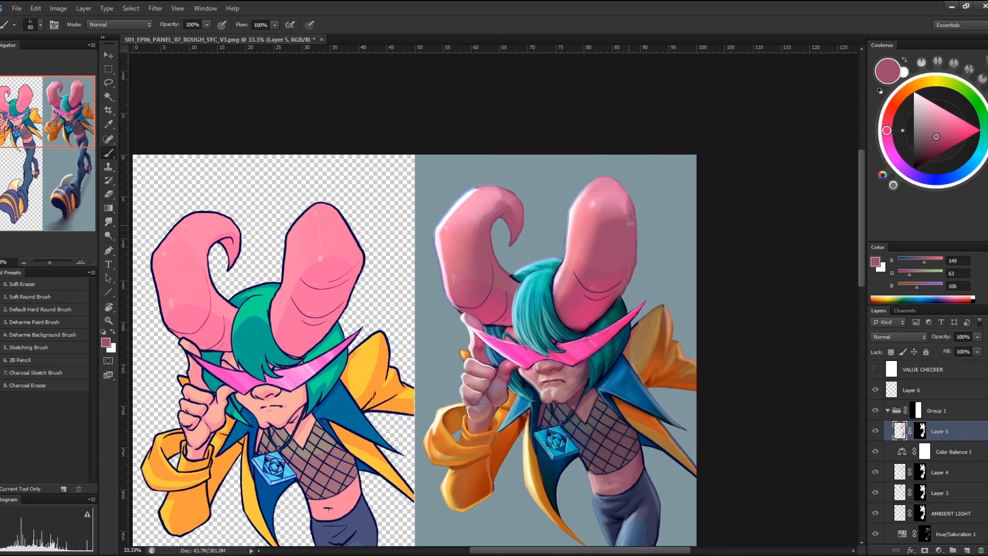
{"action": "left_click", "coordinate": [626, 208], "text": "alt"}
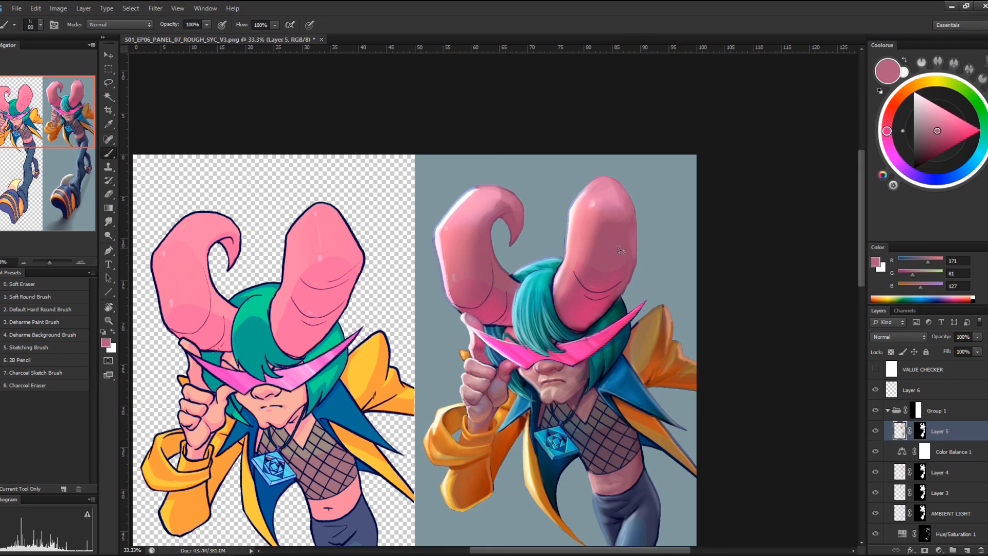
{"action": "left_click", "coordinate": [628, 271], "text": "alt"}
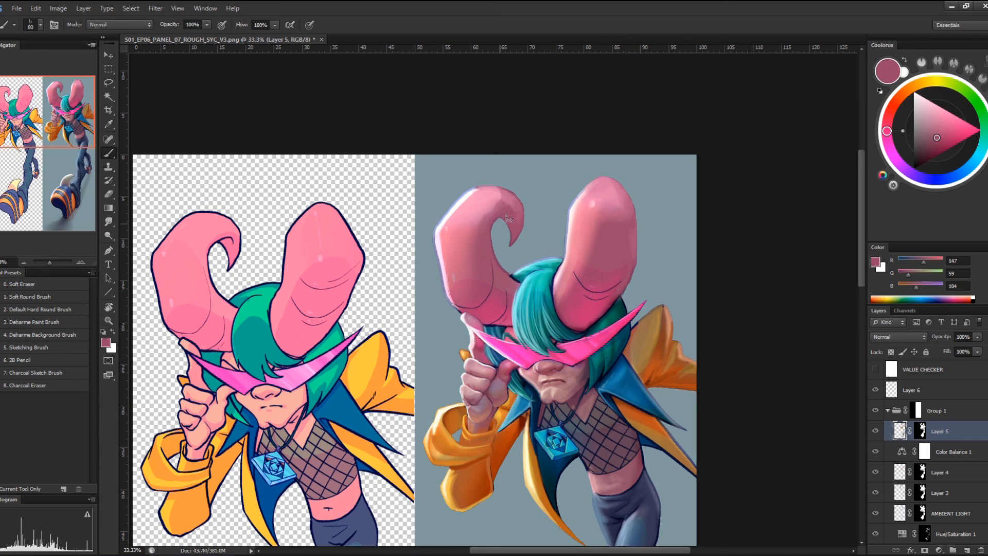
Darken the curled horn's inner curve with deep plum (RGB 112, 34, 74), and blend toward its base with rose (165, 76, 121) and magenta (178, 35, 112)
{"action": "left_click", "coordinate": [934, 146]}
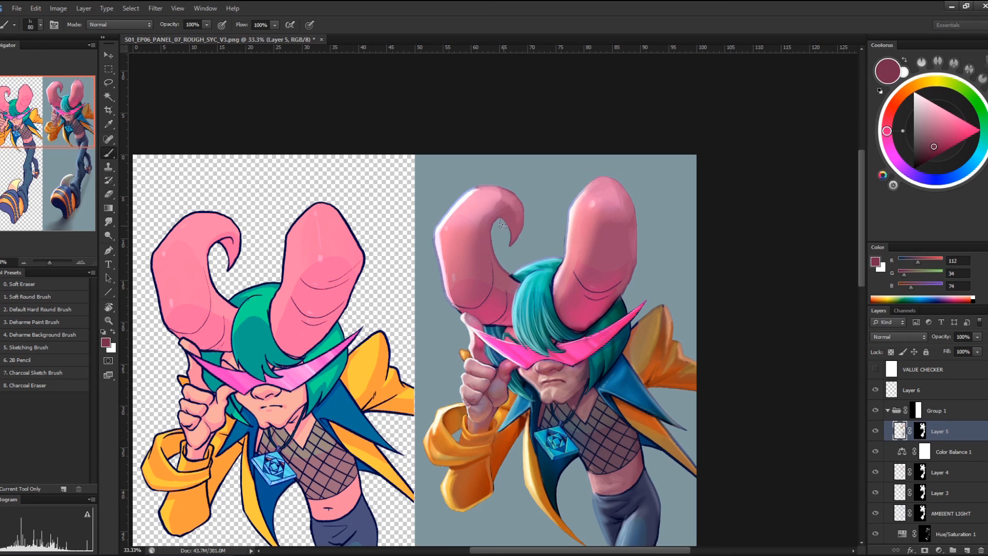
{"action": "left_click_drag", "start_coordinate": [513, 218], "coordinate": [509, 234]}
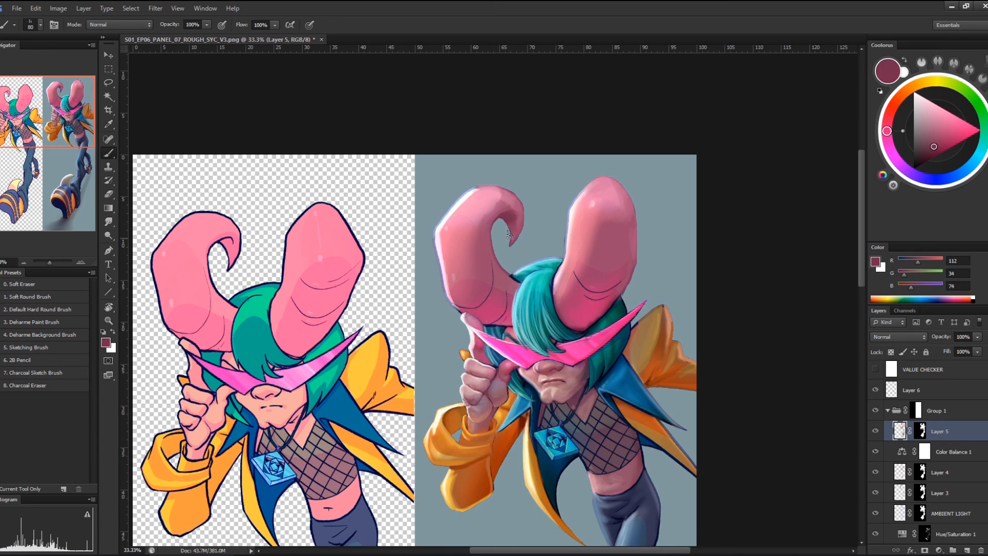
{"action": "left_click", "coordinate": [518, 207], "text": "alt"}
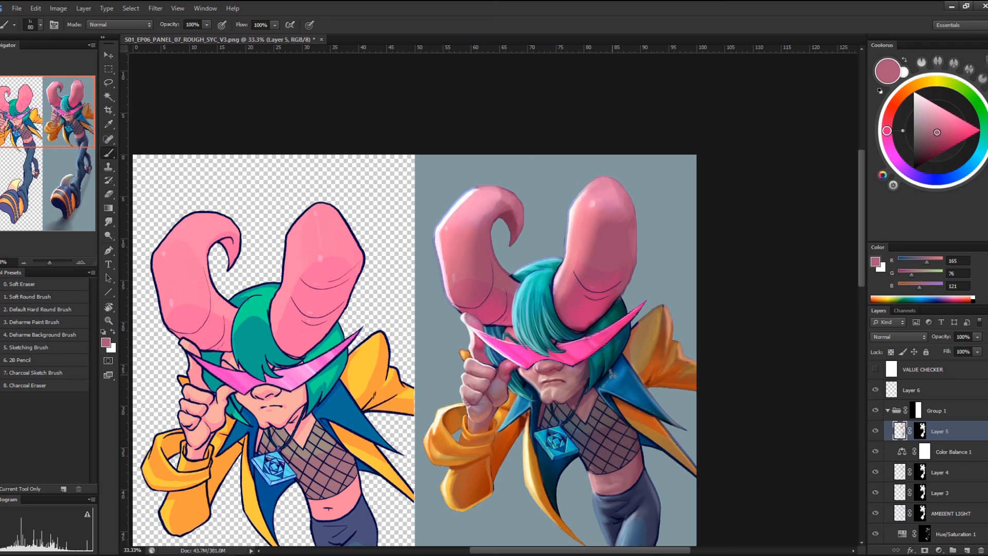
{"action": "left_click", "coordinate": [505, 271], "text": "alt"}
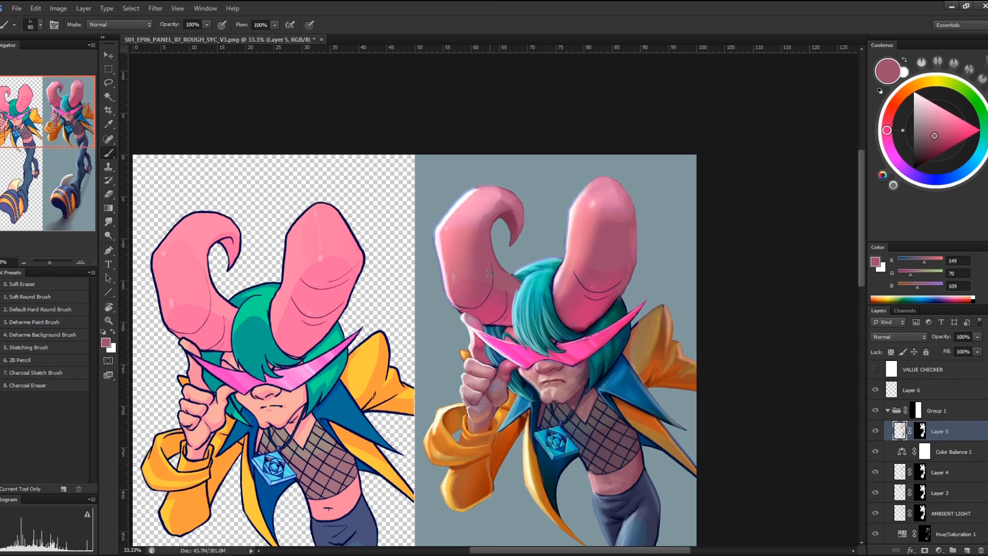
{"action": "left_click", "coordinate": [488, 308], "text": "alt"}
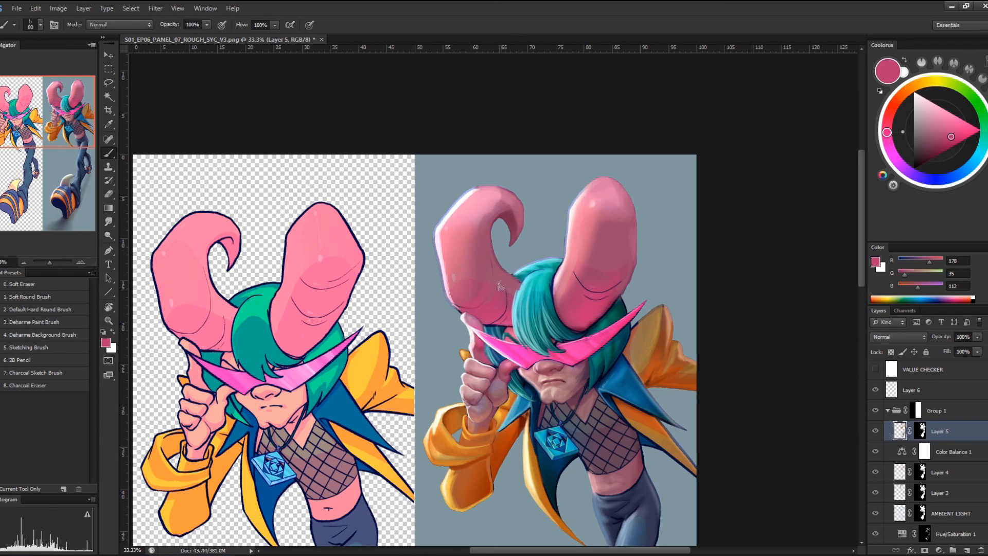
Paint cool light reflected from the hair onto the curled horn's base with teal (RGB 75, 217, 190), blended with grey-violet (127, 115, 134) and rose (148, 62, 106)
{"action": "left_click", "coordinate": [522, 296], "text": "alt"}
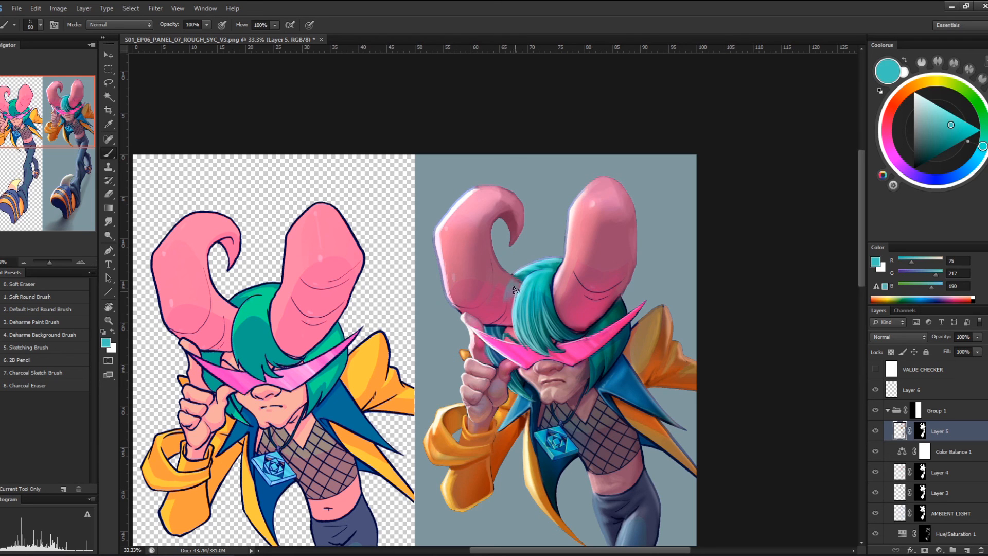
{"action": "left_click", "coordinate": [508, 283], "text": "alt"}
{"action": "left_click", "coordinate": [499, 292], "text": "alt"}
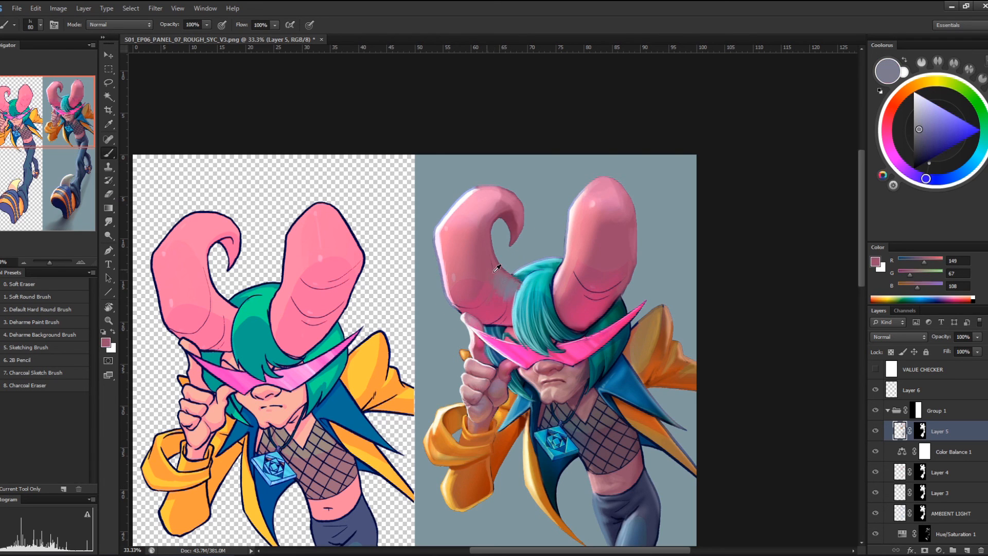
{"action": "left_click", "coordinate": [501, 283], "text": "alt"}
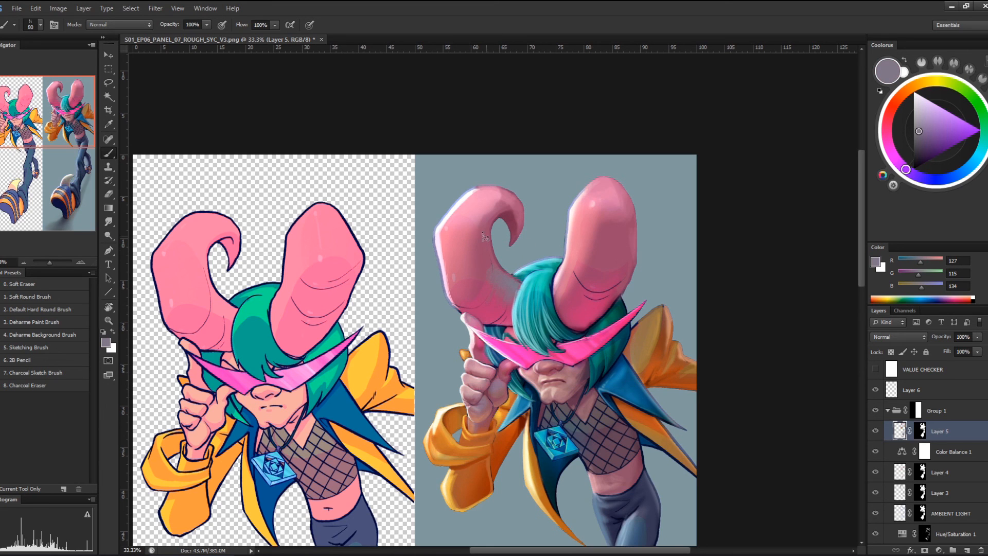
{"action": "left_click", "coordinate": [498, 266], "text": "alt"}
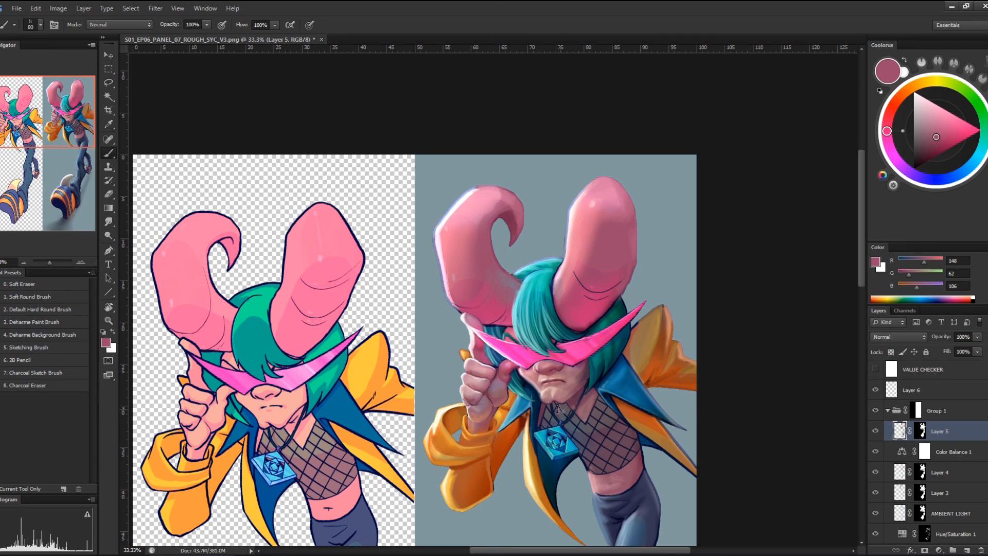
{"action": "left_click", "coordinate": [516, 278], "text": "alt"}
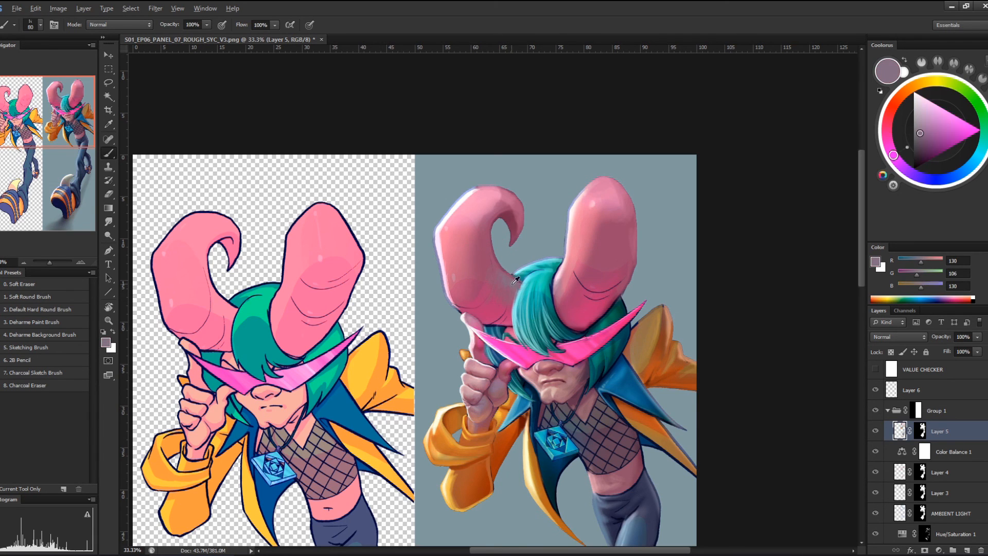
Try comparison swatches of sampled teal (RGB 41, 225, 183) and grey-violet (129, 112, 132) on the jacket's shoulder, and undo them
{"action": "left_click", "coordinate": [535, 279], "text": "alt"}
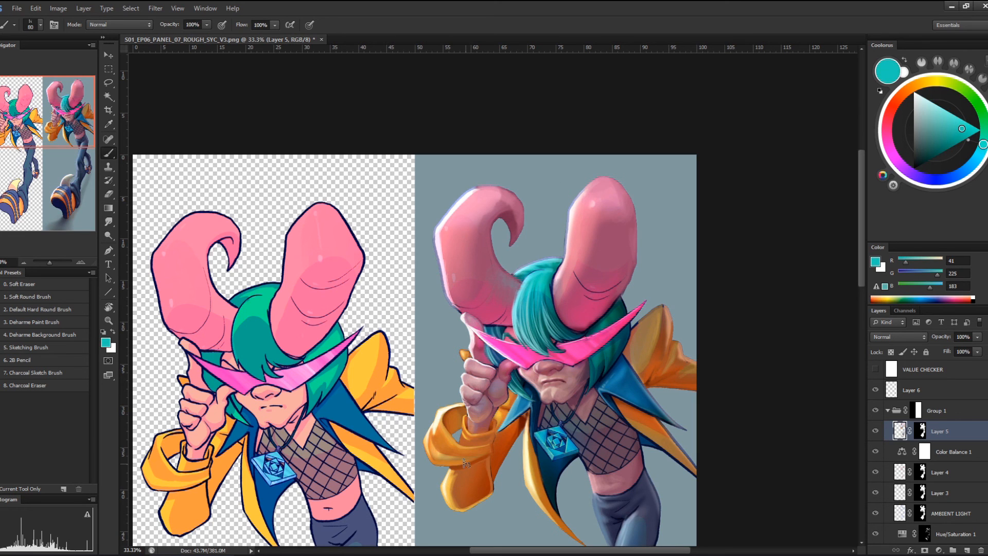
{"action": "left_click_drag", "start_coordinate": [678, 409], "coordinate": [626, 265]}
{"action": "mouse_move", "coordinate": [575, 216]}
{"action": "left_mouse_down"}
{"action": "mouse_move", "coordinate": [574, 229]}
{"action": "mouse_move", "coordinate": [582, 216]}
{"action": "left_mouse_up"}
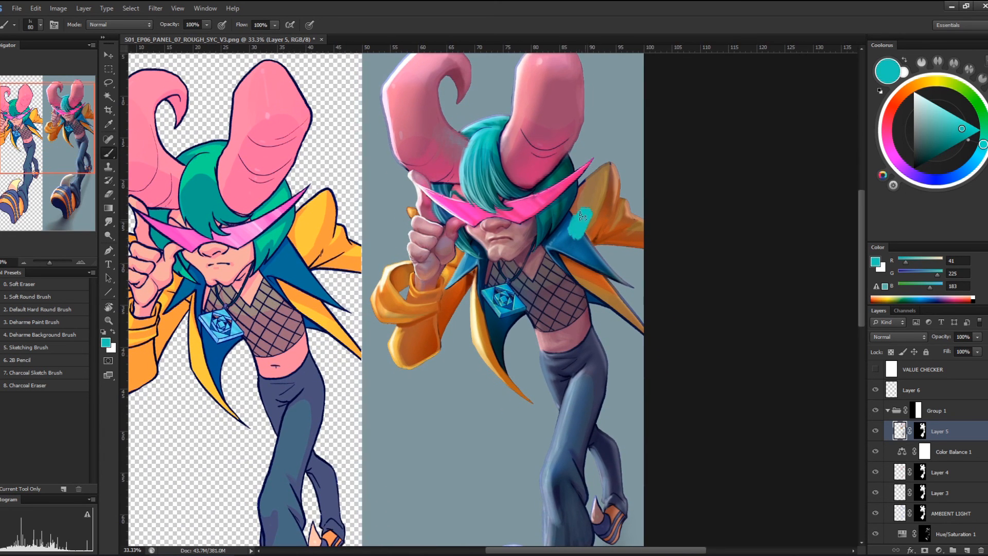
{"action": "left_click", "coordinate": [460, 139], "text": "alt"}
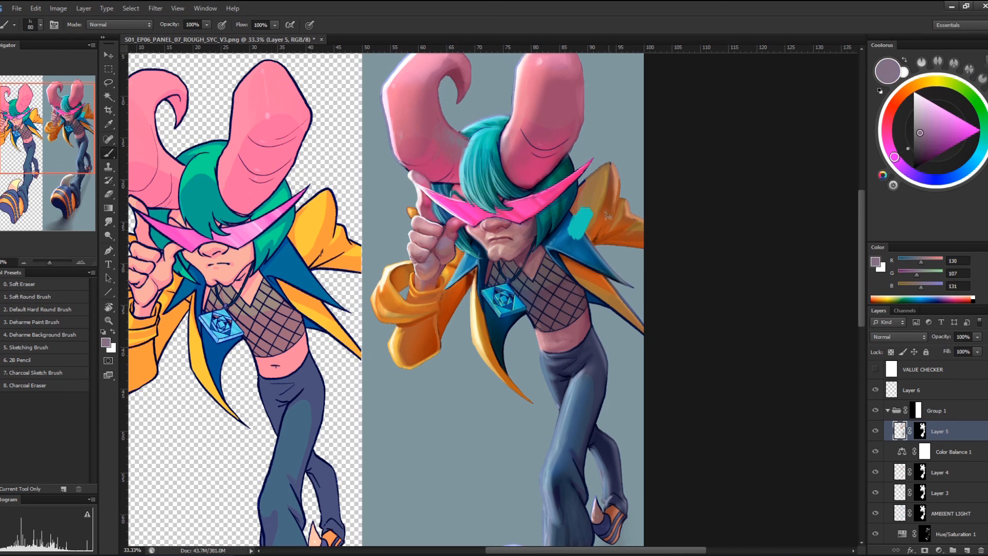
{"action": "left_click", "coordinate": [461, 140], "text": "alt"}
{"action": "left_click_drag", "start_coordinate": [583, 197], "coordinate": [588, 210]}
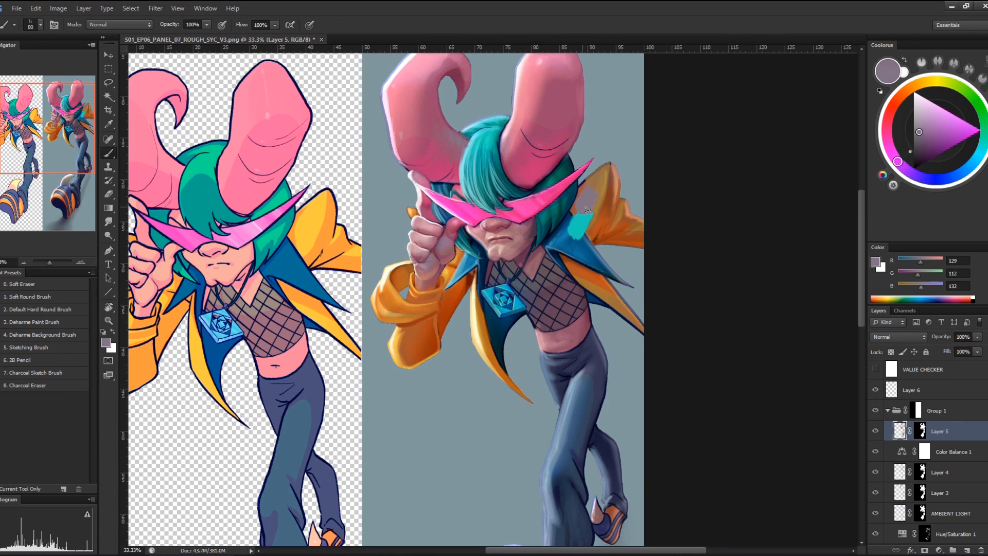
{"action": "key", "text": "ctrl+alt+z"}
{"action": "key", "text": "ctrl+alt+z"}
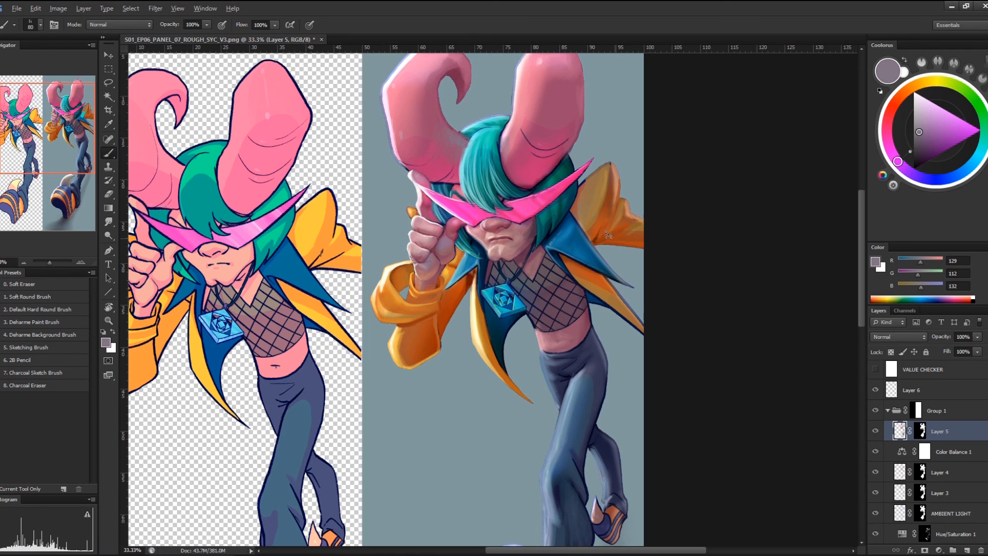
Blend the curled horn's base beside the hair with sampled mauve (RGB 132, 103, 128; 134, 98, 125) and magenta (176, 37, 112), softening its crease lines
{"action": "mouse_move", "coordinate": [468, 198]}
{"action": "left_mouse_down"}
{"action": "mouse_move", "coordinate": [473, 242]}
{"action": "mouse_move", "coordinate": [453, 255]}
{"action": "left_mouse_up"}
{"action": "left_click", "coordinate": [460, 219], "text": "alt"}
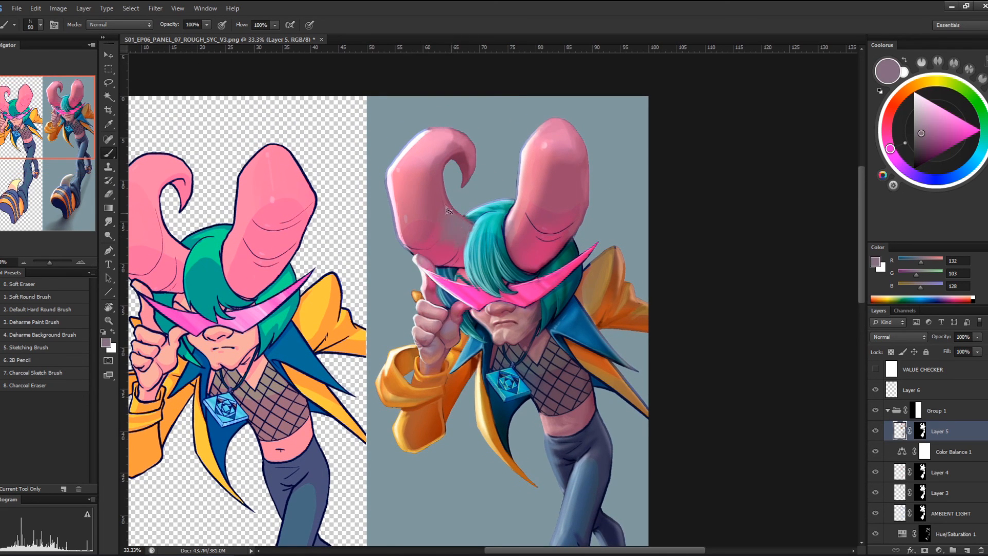
{"action": "left_click", "coordinate": [437, 245], "text": "alt"}
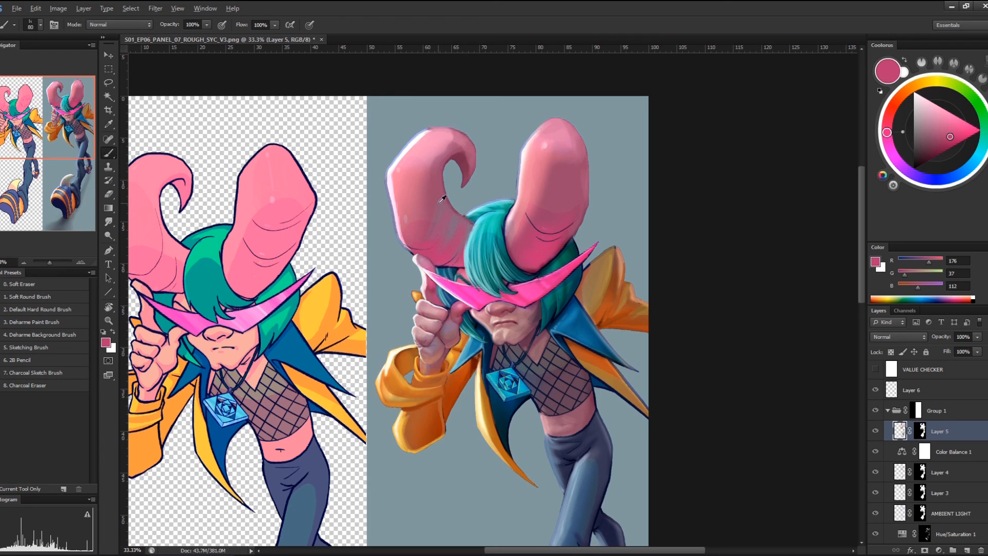
{"action": "left_click", "coordinate": [438, 223], "text": "alt"}
{"action": "left_click", "coordinate": [452, 229], "text": "alt"}
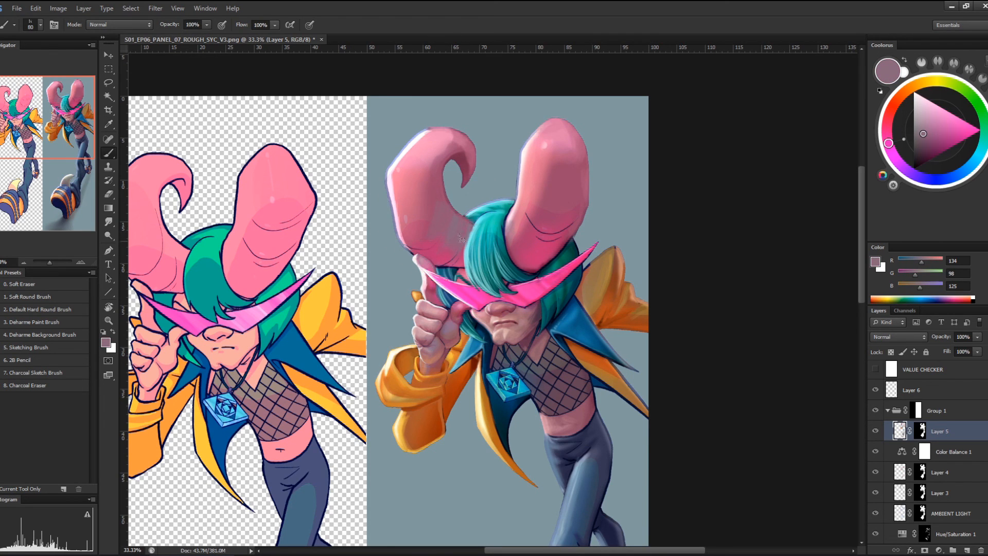
Paint over the hair's crown between the horns with sampled dark teal (RGB 7, 132, 115), softening the light strands
{"action": "left_click", "coordinate": [440, 256], "text": "alt"}
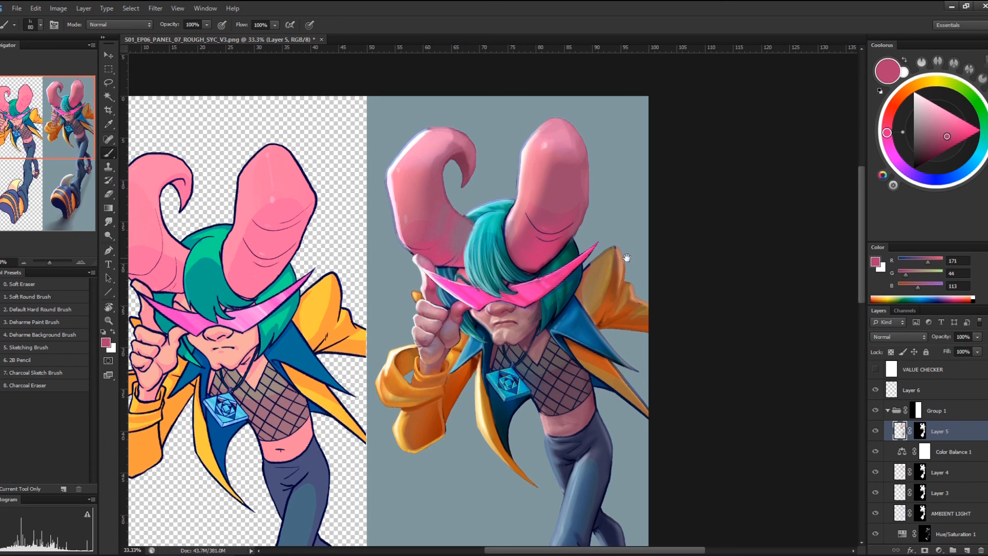
{"action": "left_click_drag", "start_coordinate": [624, 258], "coordinate": [643, 338]}
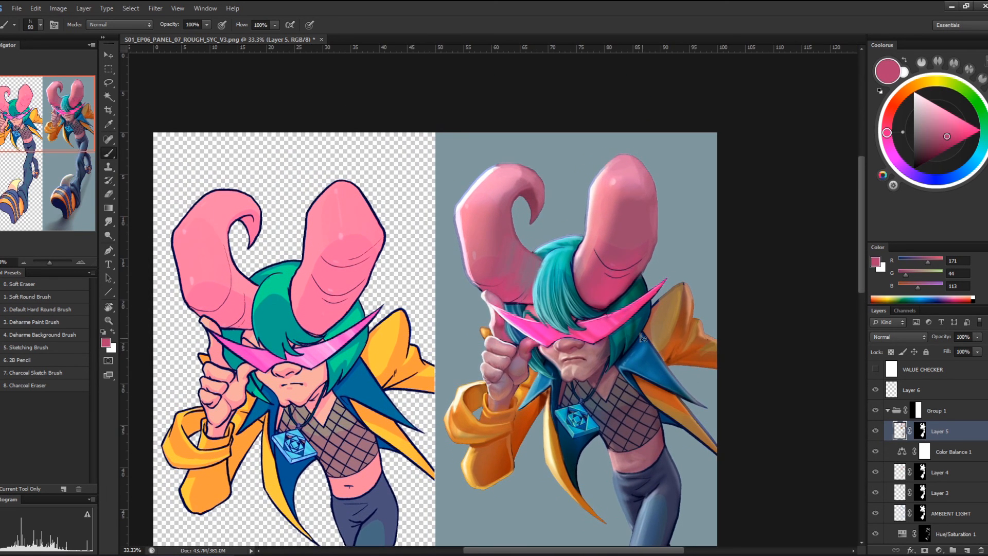
{"action": "left_click", "coordinate": [537, 298], "text": "alt"}
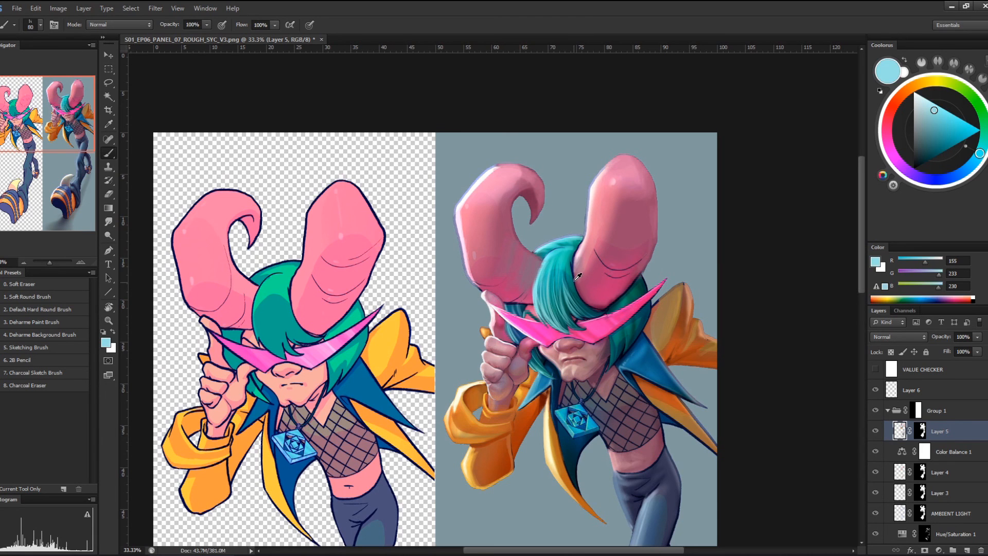
{"action": "left_click", "coordinate": [572, 283], "text": "alt"}
{"action": "mouse_move", "coordinate": [545, 260]}
{"action": "left_mouse_down"}
{"action": "mouse_move", "coordinate": [537, 301]}
{"action": "mouse_move", "coordinate": [554, 260]}
{"action": "mouse_move", "coordinate": [571, 282]}
{"action": "mouse_move", "coordinate": [550, 257]}
{"action": "mouse_move", "coordinate": [567, 259]}
{"action": "mouse_move", "coordinate": [550, 283]}
{"action": "left_mouse_up"}
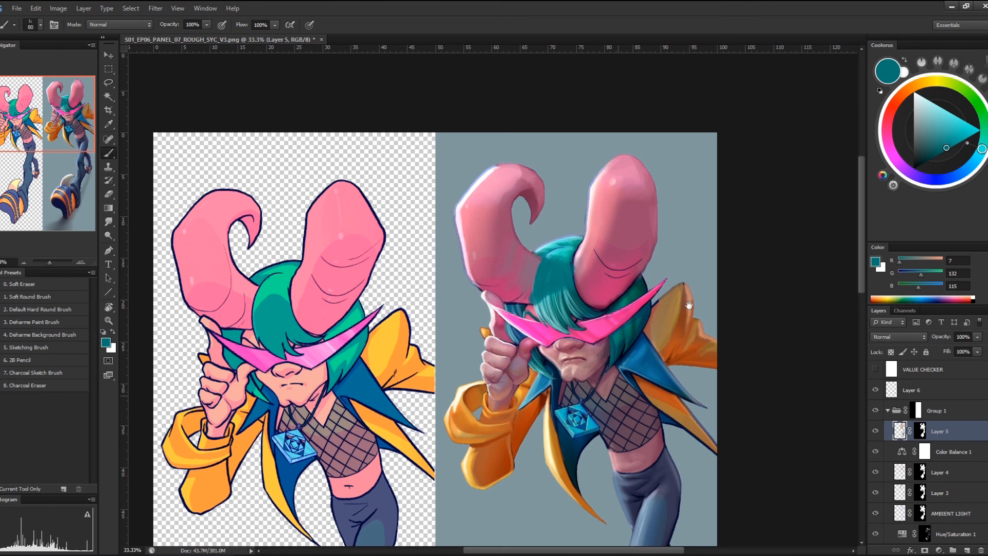
Refine the jacket's shoulder and adjoining blue collar with sampled burnt orange (RGB 174, 72, 30), navy (6, 44, 73) and tan (149, 119, 78)
{"action": "left_click_drag", "start_coordinate": [689, 306], "coordinate": [568, 247]}
{"action": "left_click", "coordinate": [552, 280], "text": "alt"}
{"action": "mouse_move", "coordinate": [553, 281]}
{"action": "left_mouse_down"}
{"action": "mouse_move", "coordinate": [530, 273]}
{"action": "mouse_move", "coordinate": [527, 257]}
{"action": "mouse_move", "coordinate": [543, 309]}
{"action": "left_mouse_up"}
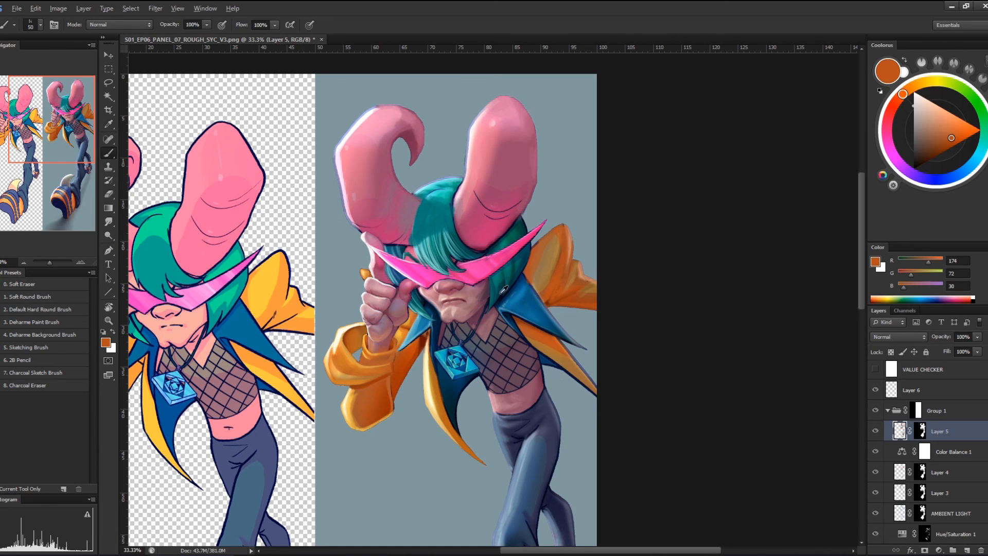
{"action": "left_click", "coordinate": [502, 301], "text": "alt"}
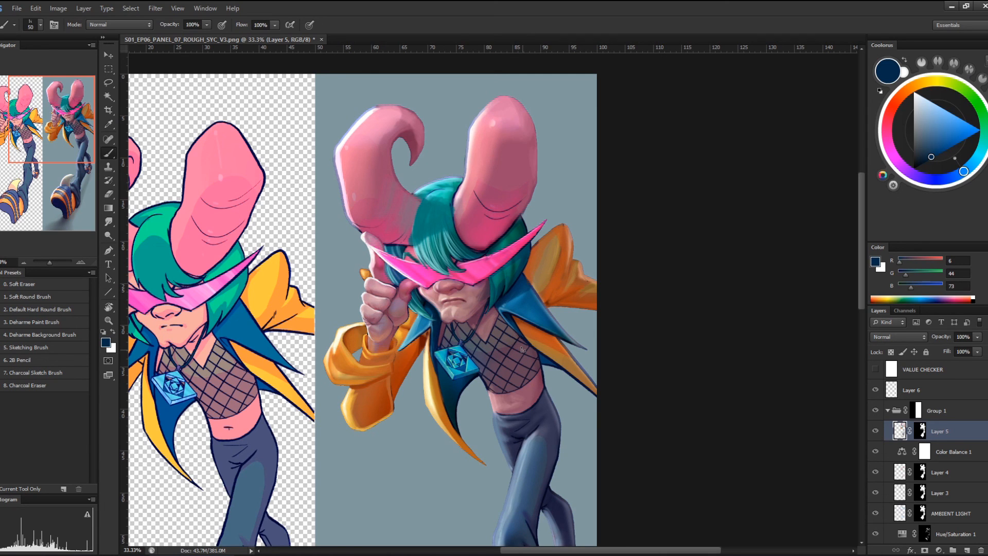
{"action": "left_click", "coordinate": [528, 287], "text": "alt"}
{"action": "left_click", "coordinate": [532, 286], "text": "alt"}
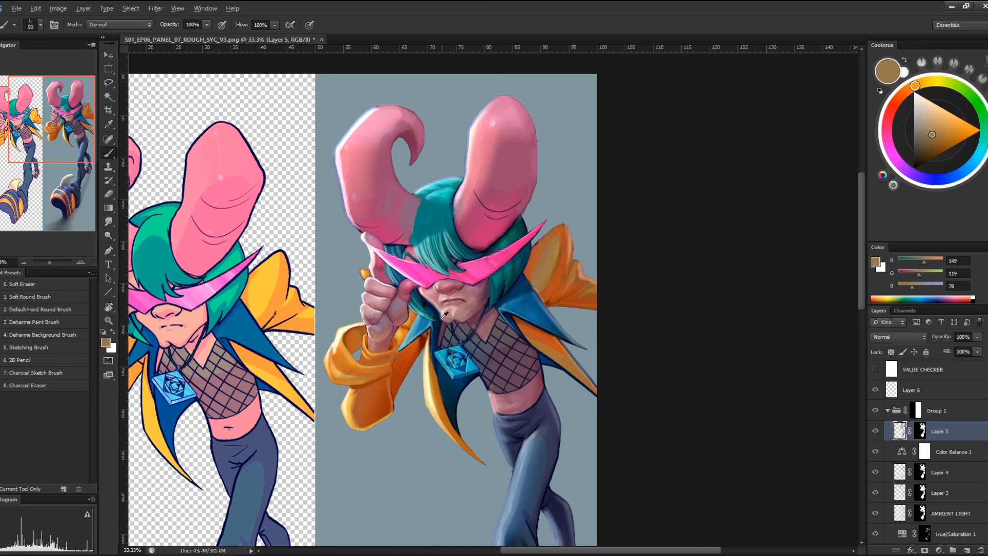
Deepen the shadow under the chin and across the upper mesh top with sampled dark navy (RGB 1, 25, 45; 3, 28, 53)
{"action": "left_click", "coordinate": [431, 301], "text": "alt"}
{"action": "mouse_move", "coordinate": [441, 327]}
{"action": "left_mouse_down"}
{"action": "mouse_move", "coordinate": [440, 342]}
{"action": "mouse_move", "coordinate": [453, 324]}
{"action": "left_mouse_up"}
{"action": "mouse_move", "coordinate": [459, 341]}
{"action": "left_mouse_down"}
{"action": "mouse_move", "coordinate": [477, 329]}
{"action": "mouse_move", "coordinate": [480, 368]}
{"action": "mouse_move", "coordinate": [489, 315]}
{"action": "mouse_move", "coordinate": [493, 390]}
{"action": "mouse_move", "coordinate": [502, 378]}
{"action": "left_mouse_up"}
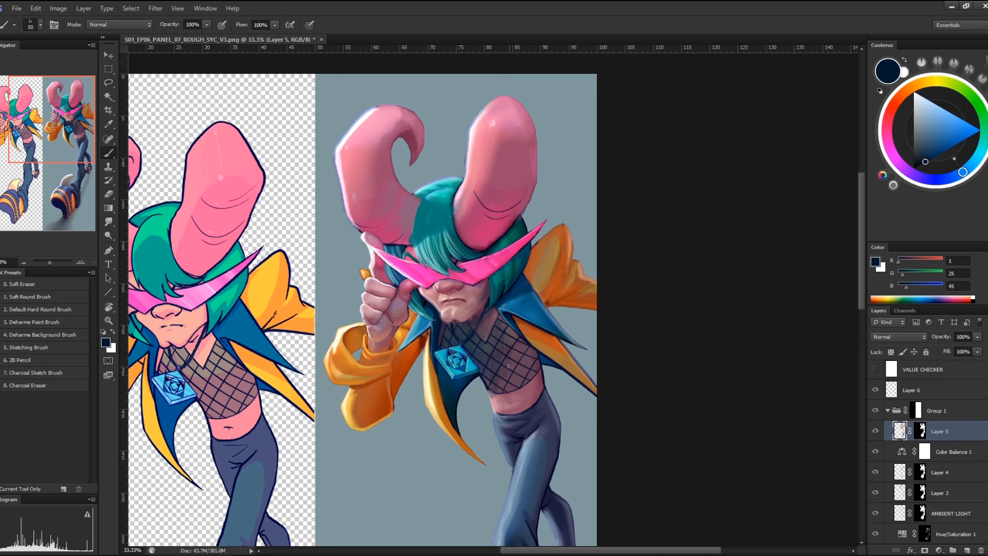
{"action": "left_click", "coordinate": [442, 343], "text": "alt"}
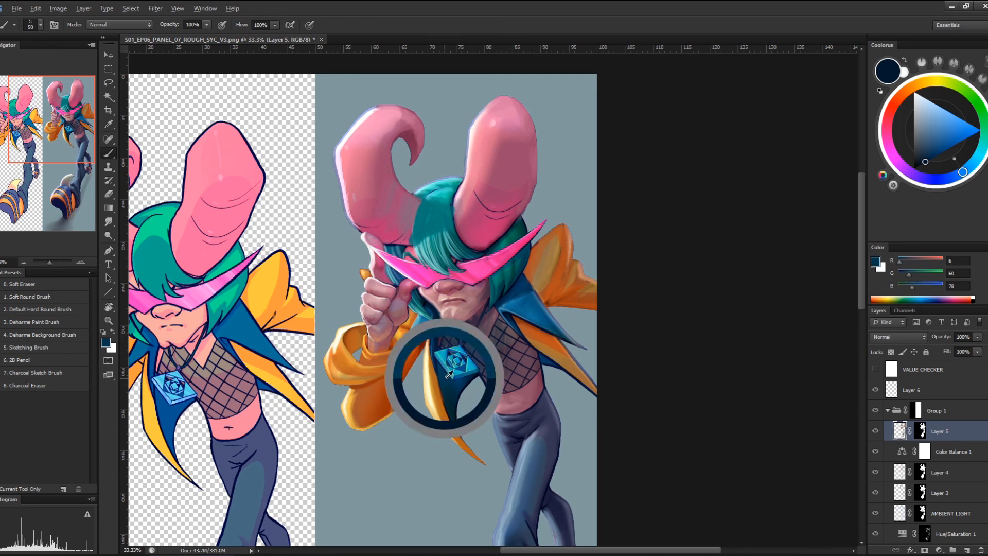
{"action": "left_click", "coordinate": [441, 340], "text": "alt"}
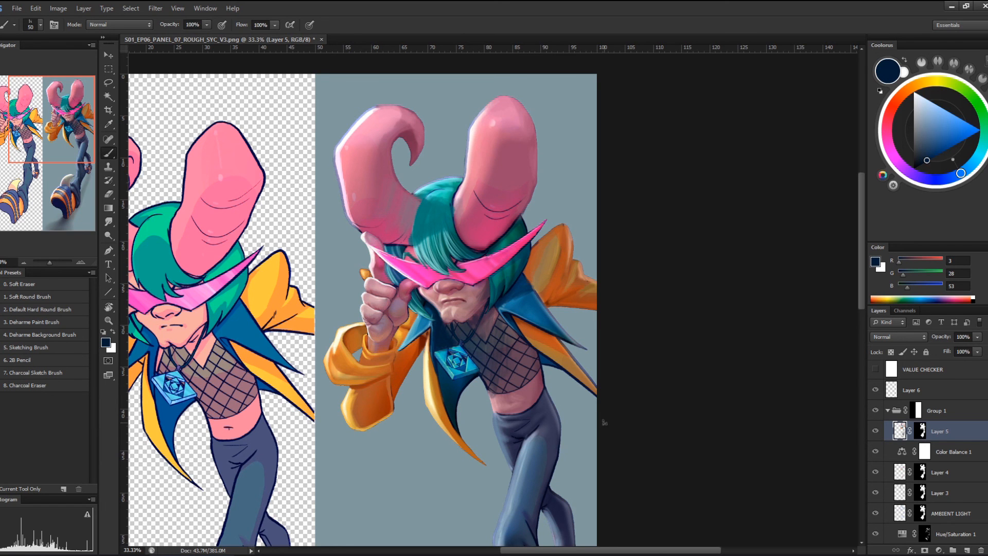
Add a new layer directly above the BACKGROUND layer
{"action": "scroll", "coordinate": [409, 421], "scroll_direction": "down", "scroll_amount": 2}
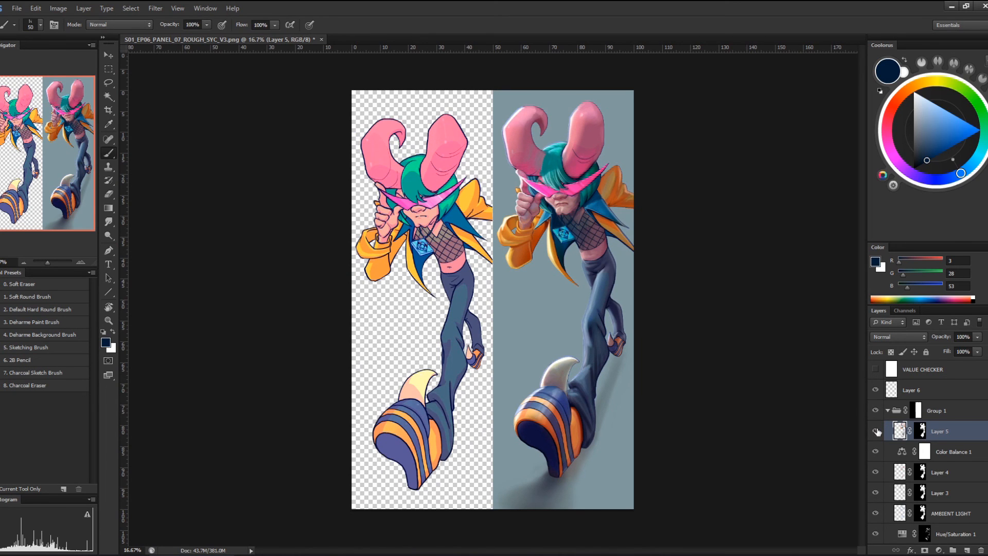
{"action": "scroll", "coordinate": [880, 453], "scroll_direction": "down", "scroll_amount": 4}
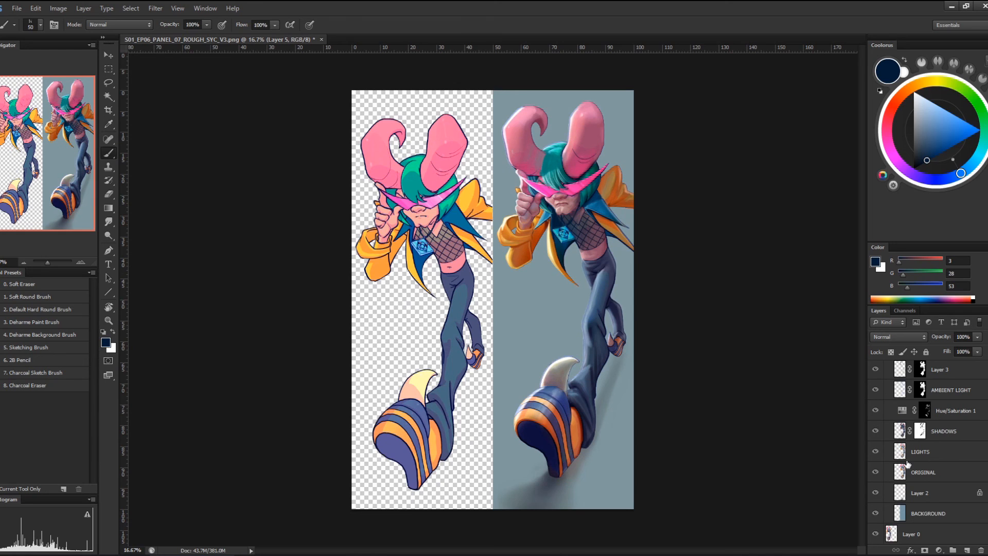
{"action": "left_click", "coordinate": [921, 514]}
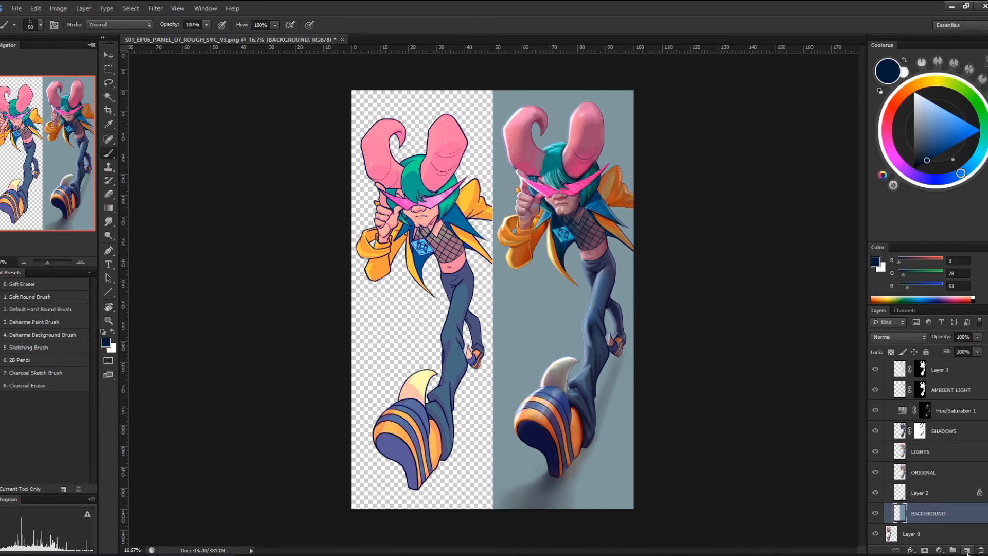
{"action": "left_click", "coordinate": [967, 550]}
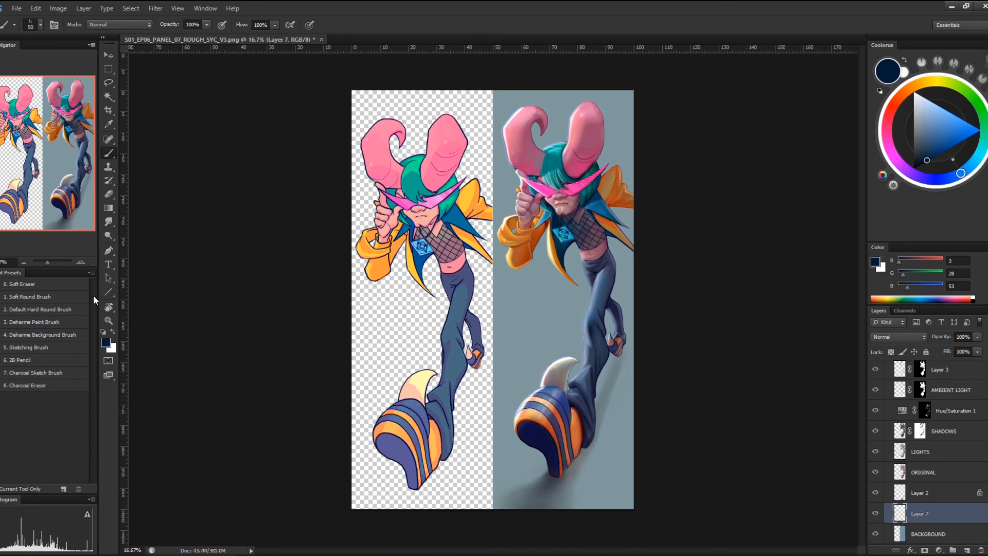
Set up the Soft Round Brush at 1300 px with a pale green colour (RGB 166, 200, 176)
{"action": "left_click", "coordinate": [75, 297]}
{"action": "left_click", "coordinate": [608, 123], "text": "alt"}
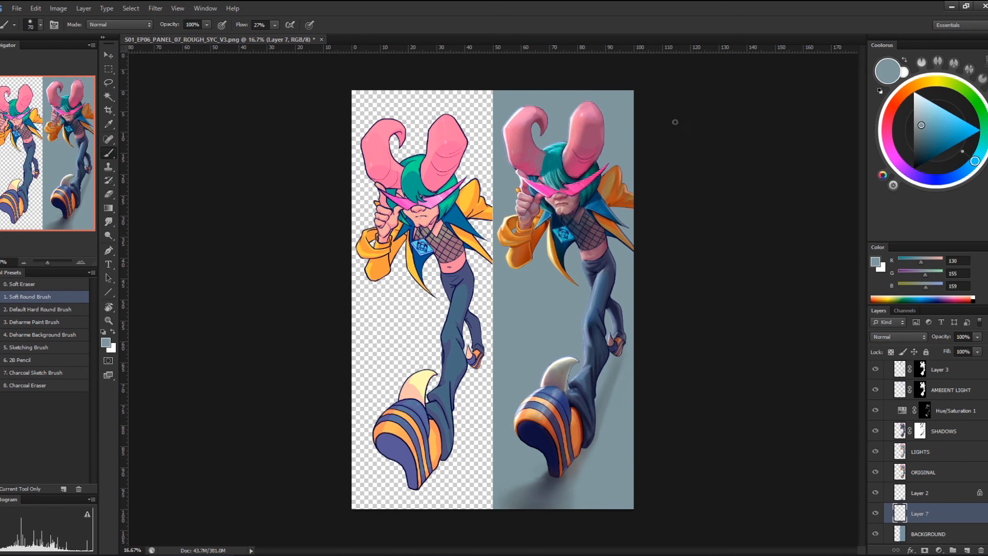
{"action": "left_click", "coordinate": [923, 113]}
{"action": "left_click_drag", "start_coordinate": [974, 161], "coordinate": [984, 120]}
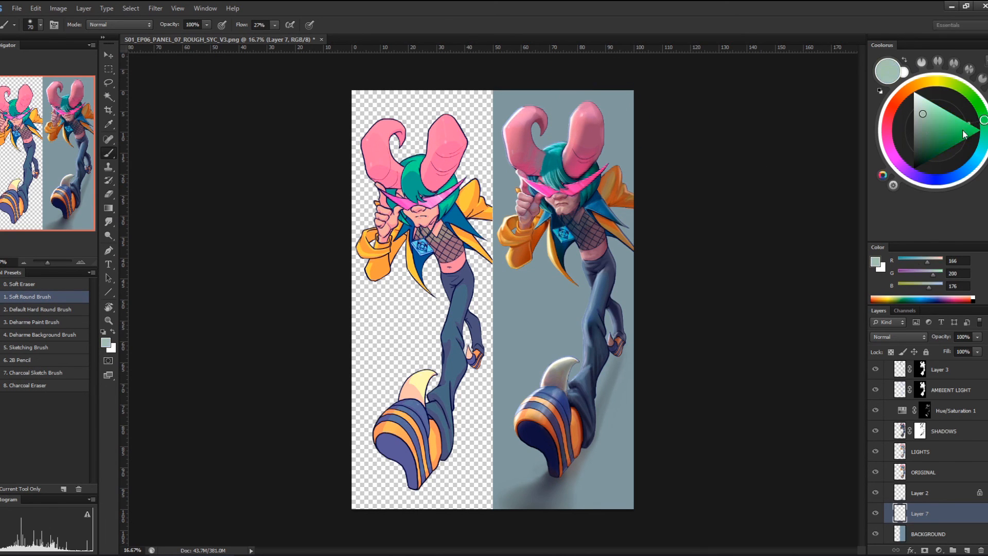
{"action": "key", "text": "bracketright"}
{"action": "key", "text": "bracketright"}
{"action": "key", "text": "bracketright"}
{"action": "key", "text": "bracketright"}
{"action": "key", "text": "bracketright"}
{"action": "key", "text": "bracketright"}
{"action": "key", "text": "bracketright"}
{"action": "key", "text": "bracketright"}
{"action": "key", "text": "bracketright"}
{"action": "key", "text": "bracketright"}
{"action": "key", "text": "bracketright"}
{"action": "key", "text": "bracketright"}
{"action": "key", "text": "bracketright"}
{"action": "key", "text": "bracketright"}
{"action": "key", "text": "bracketright"}
{"action": "key", "text": "bracketright"}
{"action": "key", "text": "bracketright"}
{"action": "key", "text": "bracketright"}
{"action": "key", "text": "bracketright"}
Try a pale green glow behind the horns, undo it, and brighten the upper background with light grey (RGB 204, 214, 212) instead
{"action": "mouse_move", "coordinate": [600, 99]}
{"action": "left_mouse_down"}
{"action": "mouse_move", "coordinate": [562, 126]}
{"action": "mouse_move", "coordinate": [611, 124]}
{"action": "left_mouse_up"}
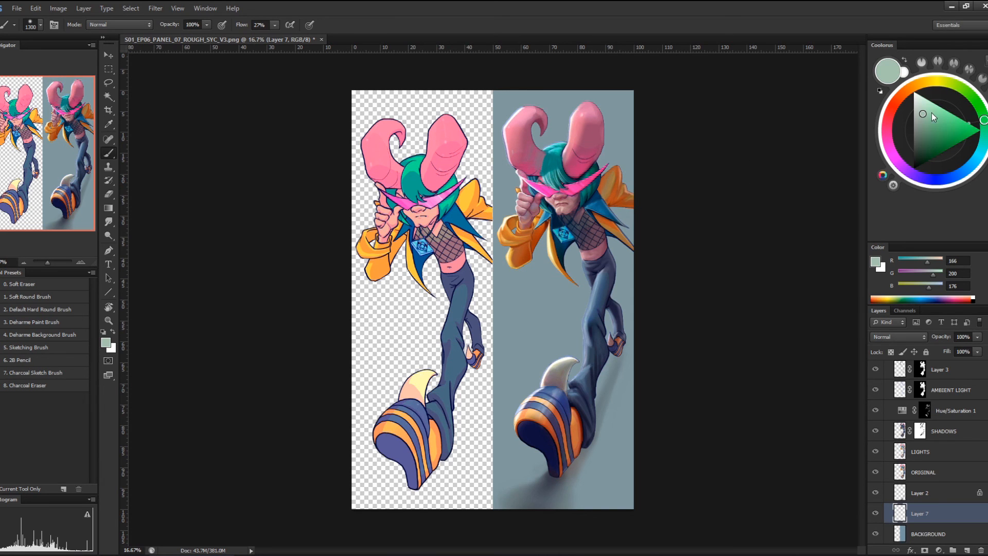
{"action": "key", "text": "ctrl+z"}
{"action": "left_click", "coordinate": [917, 106]}
{"action": "left_click_drag", "start_coordinate": [984, 120], "coordinate": [983, 143]}
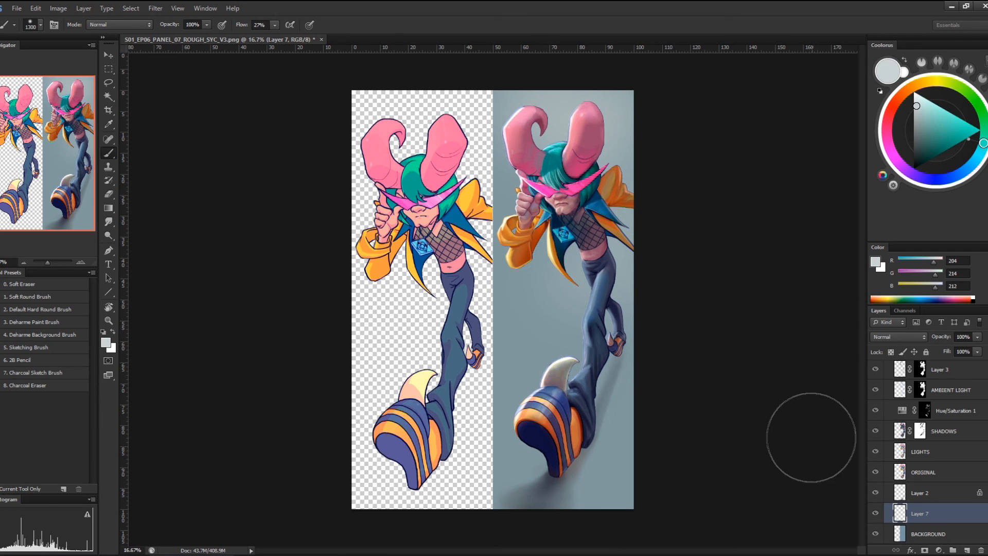
Darken the background's lower area around the shoe with sampled dark slate (RGB 57, 61, 74) and a 1700 px soft brush
{"action": "left_click", "coordinate": [556, 474], "text": "alt"}
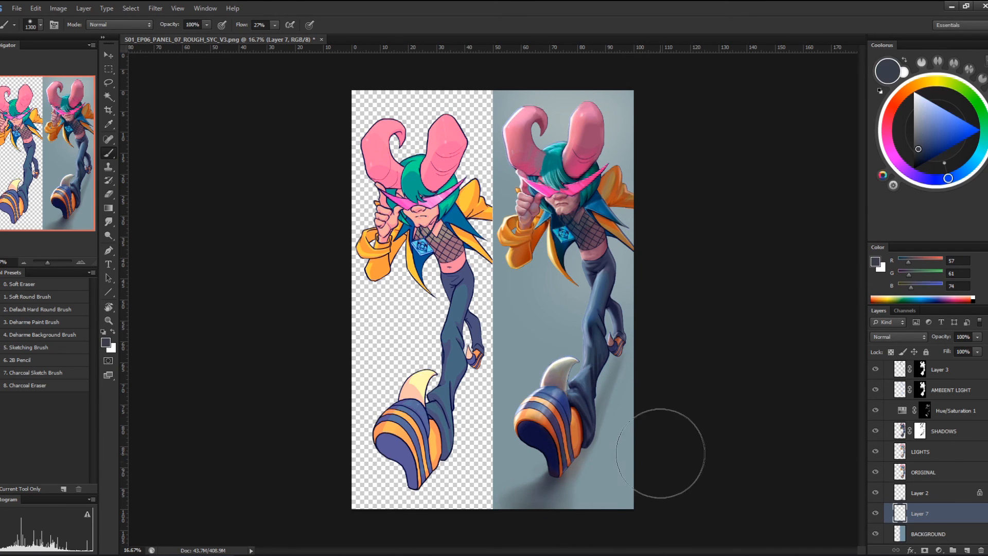
{"action": "key", "text": "bracketright"}
{"action": "key", "text": "bracketright"}
{"action": "key", "text": "bracketright"}
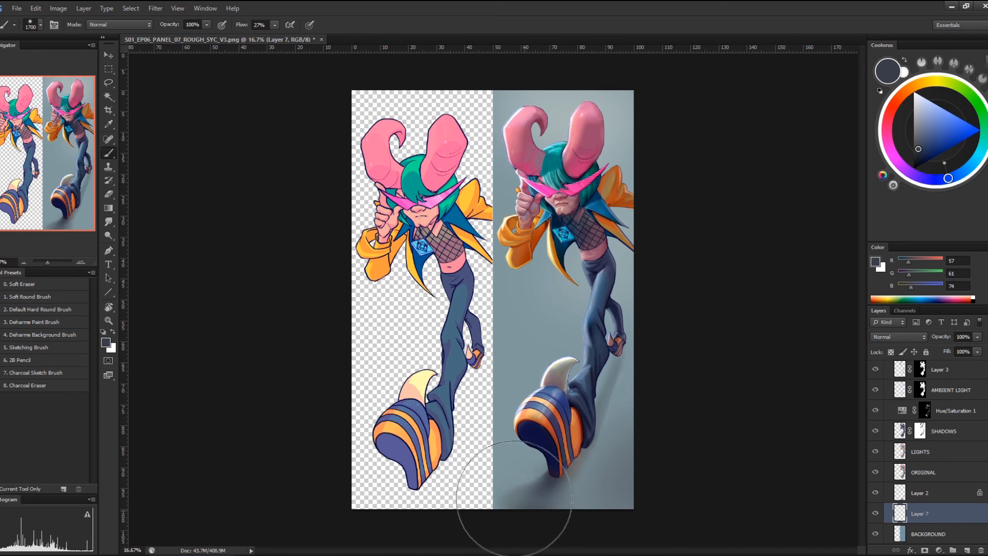
{"action": "key", "text": "bracketright"}
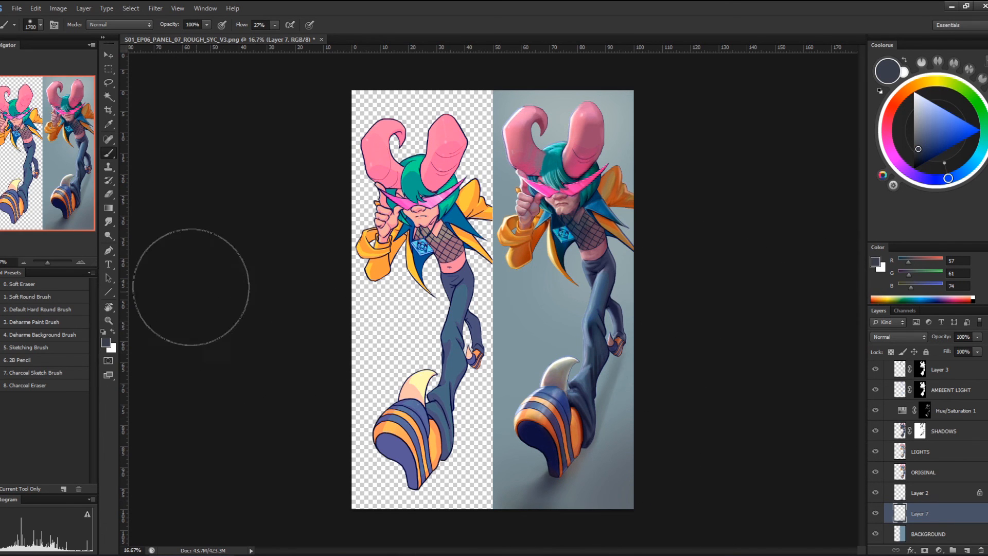
Add a new layer above Layer 5 in Group 1 and set its blend mode to Multiply
{"action": "scroll", "coordinate": [950, 442], "scroll_direction": "up", "scroll_amount": 3}
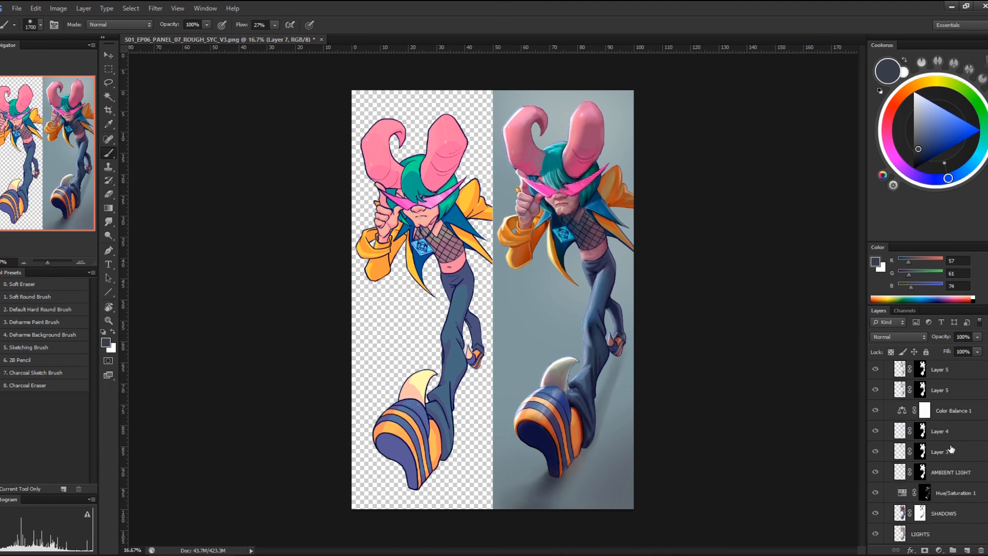
{"action": "left_click", "coordinate": [956, 453]}
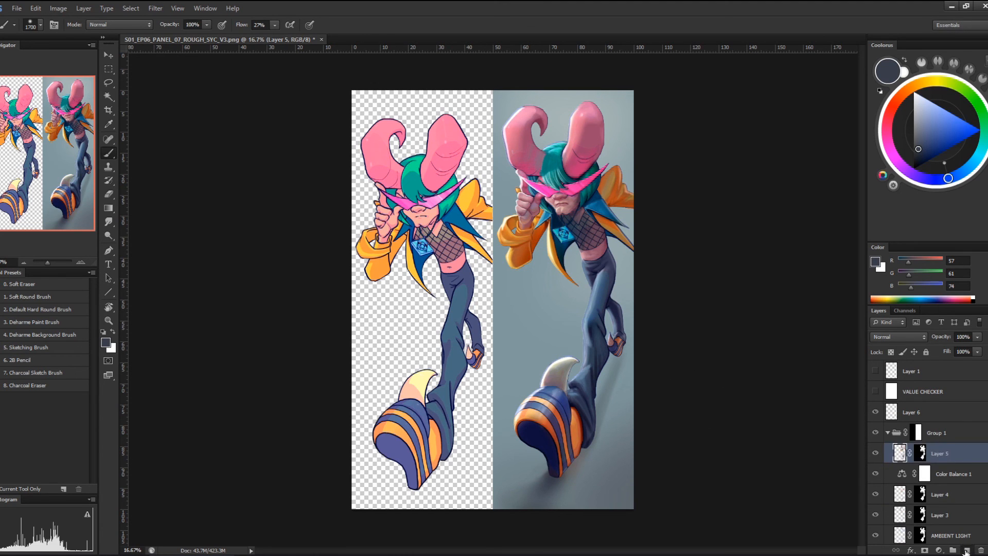
{"action": "left_click", "coordinate": [967, 550]}
{"action": "left_click", "coordinate": [109, 321]}
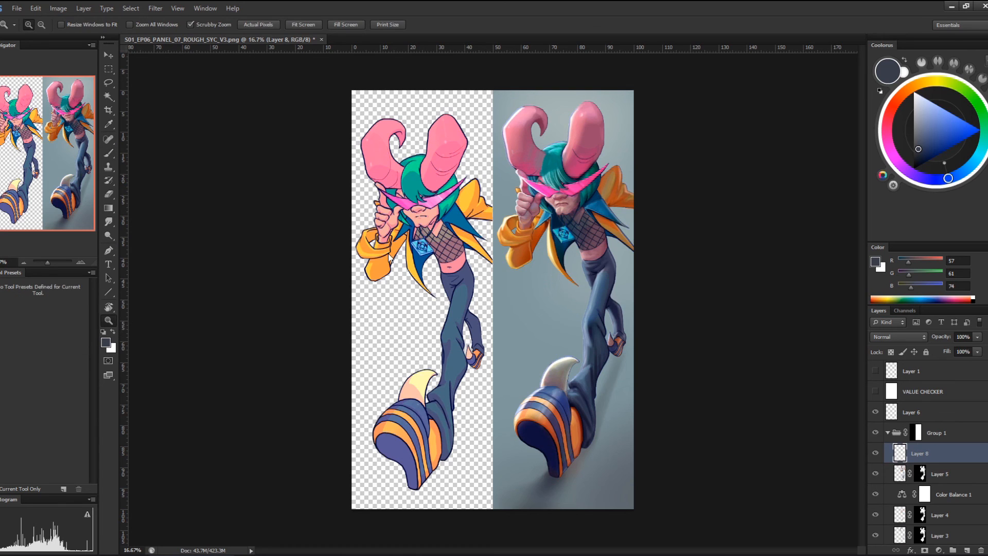
{"action": "left_click_drag", "start_coordinate": [556, 197], "coordinate": [589, 173]}
{"action": "left_click_drag", "start_coordinate": [589, 172], "coordinate": [527, 237]}
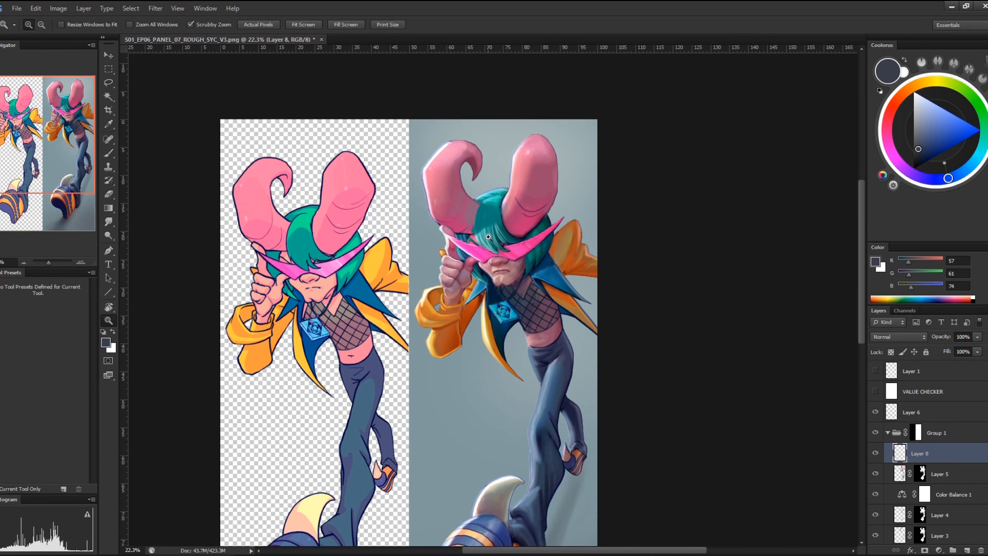
{"action": "key", "text": "b"}
{"action": "left_click", "coordinate": [900, 337]}
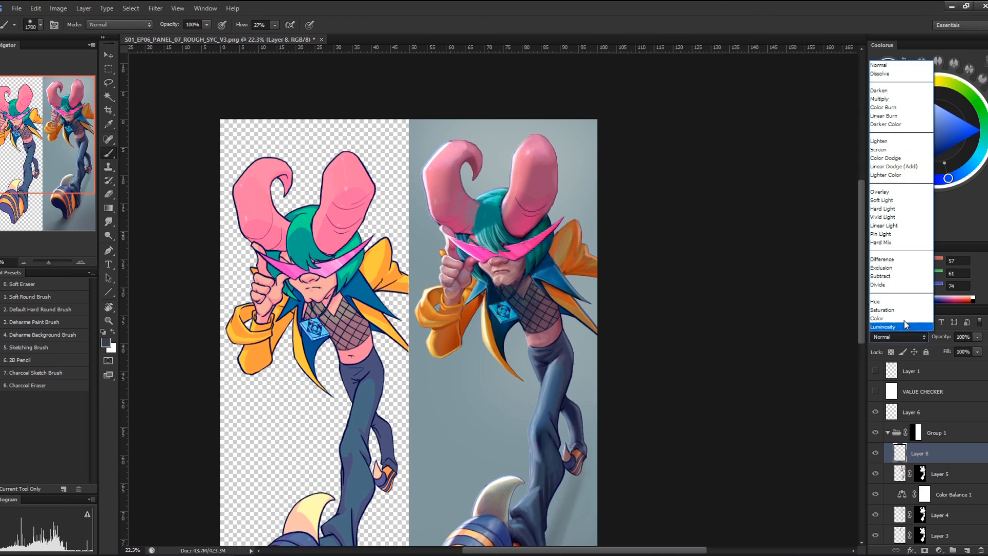
{"action": "left_click", "coordinate": [887, 99]}
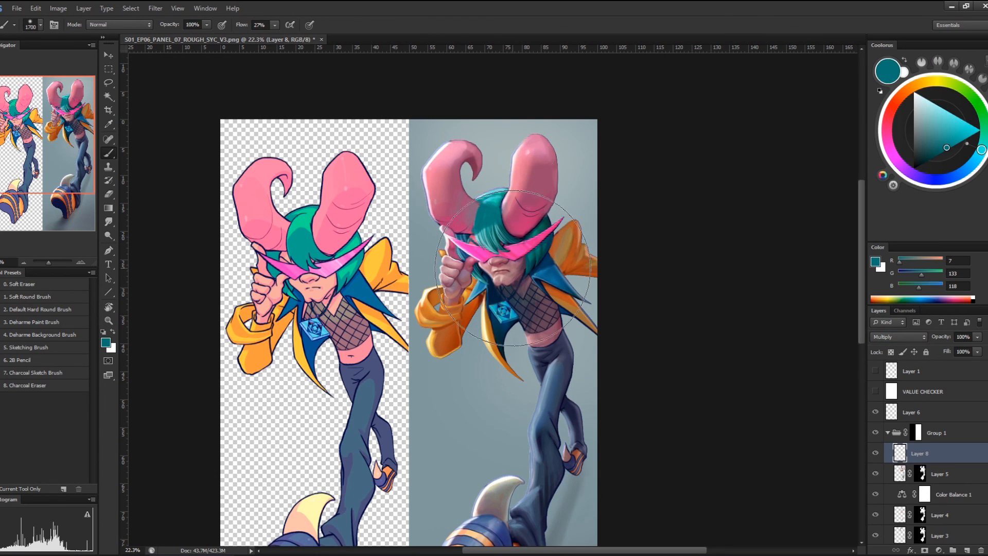
Shade the hair's crown between the horns with sampled teal (RGB 7, 133, 118) and a 100 px soft brush
{"action": "left_click", "coordinate": [507, 225], "text": "alt"}
{"action": "key", "text": "bracketleft"}
{"action": "key", "text": "bracketleft"}
{"action": "key", "text": "bracketleft"}
{"action": "key", "text": "bracketleft"}
{"action": "key", "text": "bracketleft"}
{"action": "key", "text": "bracketleft"}
{"action": "key", "text": "bracketleft"}
{"action": "key", "text": "bracketleft"}
{"action": "key", "text": "bracketleft"}
{"action": "key", "text": "bracketleft"}
{"action": "key", "text": "bracketleft"}
{"action": "key", "text": "bracketleft"}
{"action": "key", "text": "bracketleft"}
{"action": "key", "text": "bracketleft"}
{"action": "key", "text": "bracketleft"}
{"action": "key", "text": "bracketleft"}
{"action": "key", "text": "bracketleft"}
{"action": "key", "text": "bracketleft"}
{"action": "key", "text": "bracketleft"}
{"action": "key", "text": "bracketleft"}
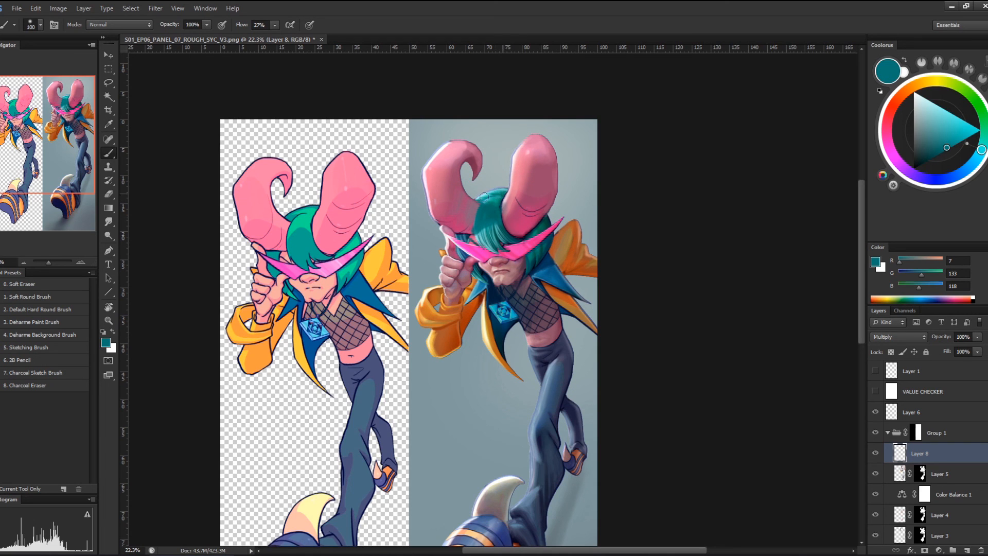
{"action": "left_click_drag", "start_coordinate": [484, 196], "coordinate": [516, 196]}
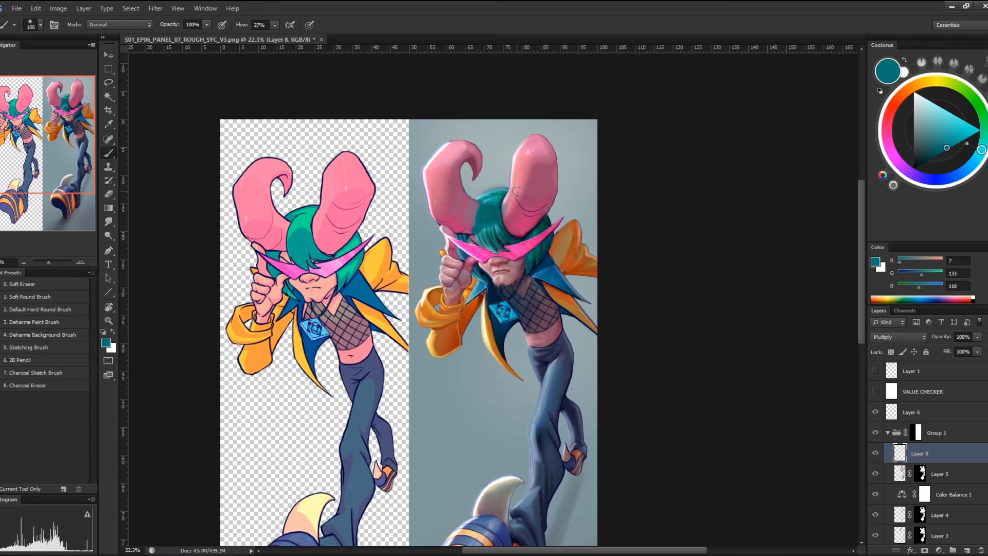
Compare the hair shading with and without Layer 8, in colour and in greyscale through the VALUE CHECKER layer
{"action": "left_click", "coordinate": [877, 433]}
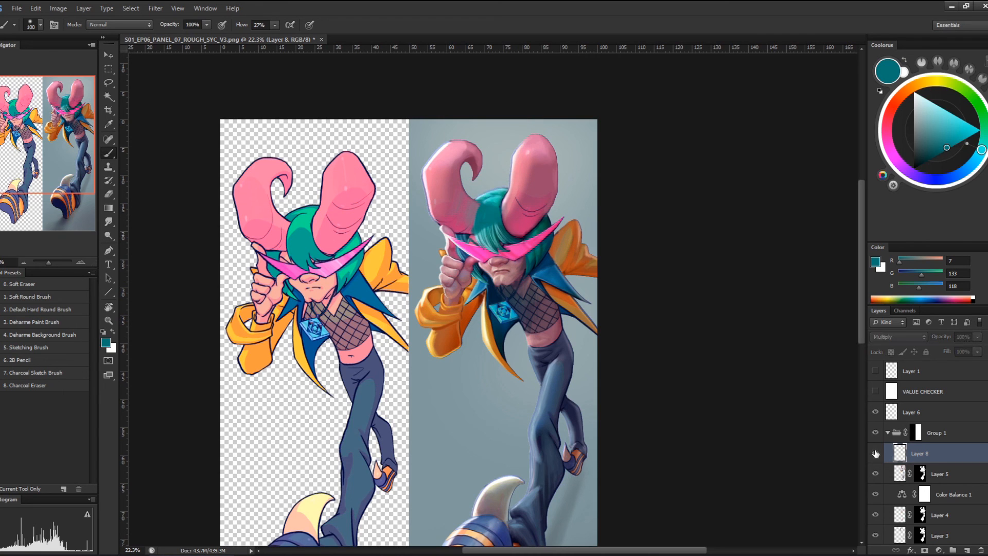
{"action": "left_click", "coordinate": [876, 433]}
{"action": "left_click", "coordinate": [876, 393]}
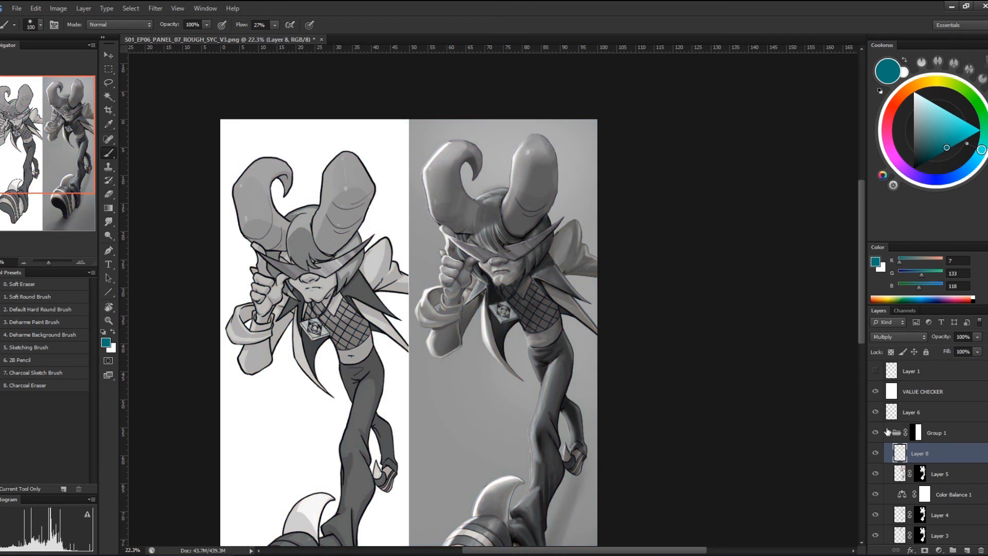
{"action": "left_click", "coordinate": [875, 454]}
{"action": "left_click", "coordinate": [875, 454]}
Copy Layer 5's mask onto Layer 8, and toggle Layer 8's visibility to check the masked shading in greyscale
{"action": "left_click_drag", "start_coordinate": [924, 474], "coordinate": [923, 458]}
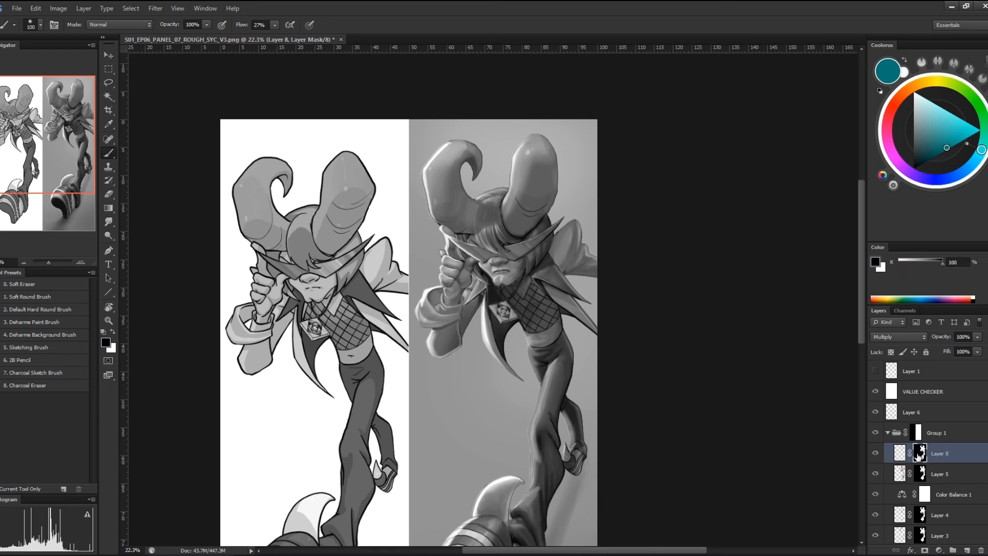
{"action": "left_click", "coordinate": [876, 454]}
{"action": "left_click", "coordinate": [876, 454]}
{"action": "left_click", "coordinate": [876, 454]}
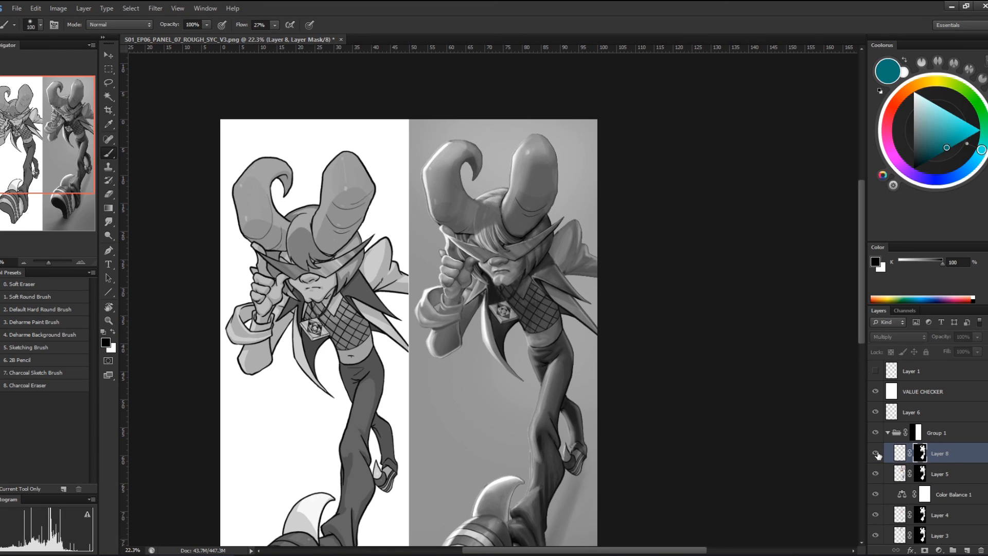
{"action": "left_click", "coordinate": [876, 454]}
{"action": "left_click", "coordinate": [875, 454]}
{"action": "left_click", "coordinate": [876, 454]}
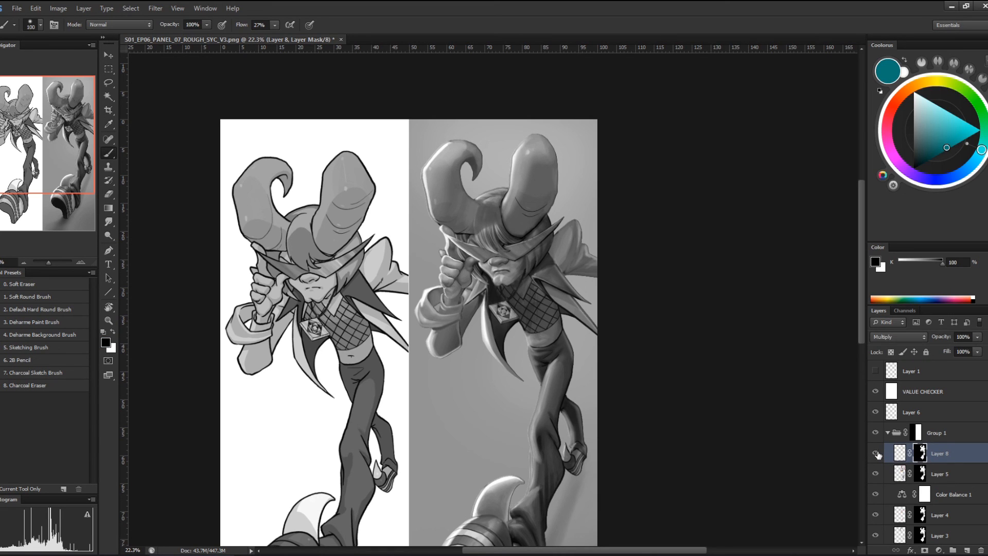
{"action": "scroll", "coordinate": [722, 333], "scroll_direction": "down", "scroll_amount": 3}
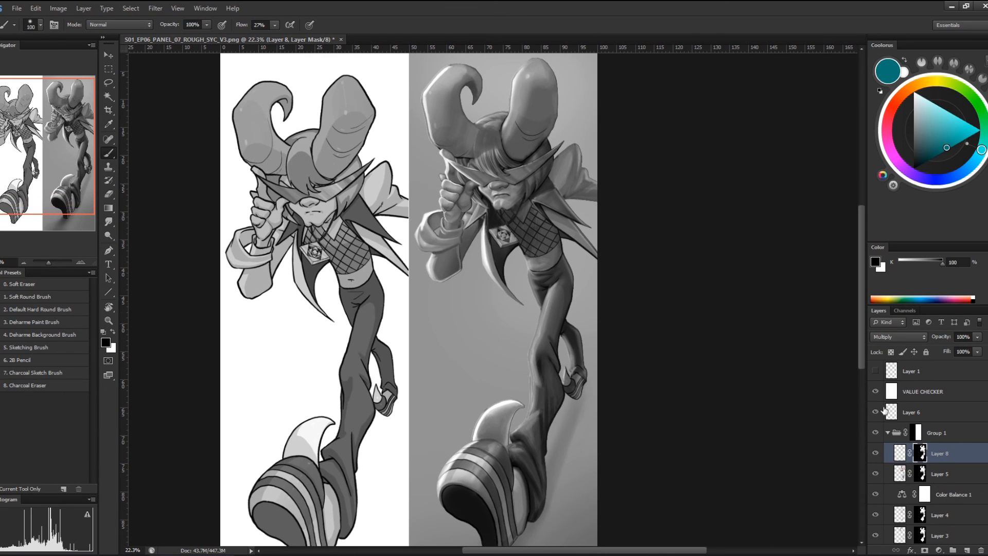
Hide the VALUE CHECKER layer and add a new layer above Layer 6, set to Color Dodge with Transparency Shapes Layer turned off
{"action": "left_click", "coordinate": [876, 392]}
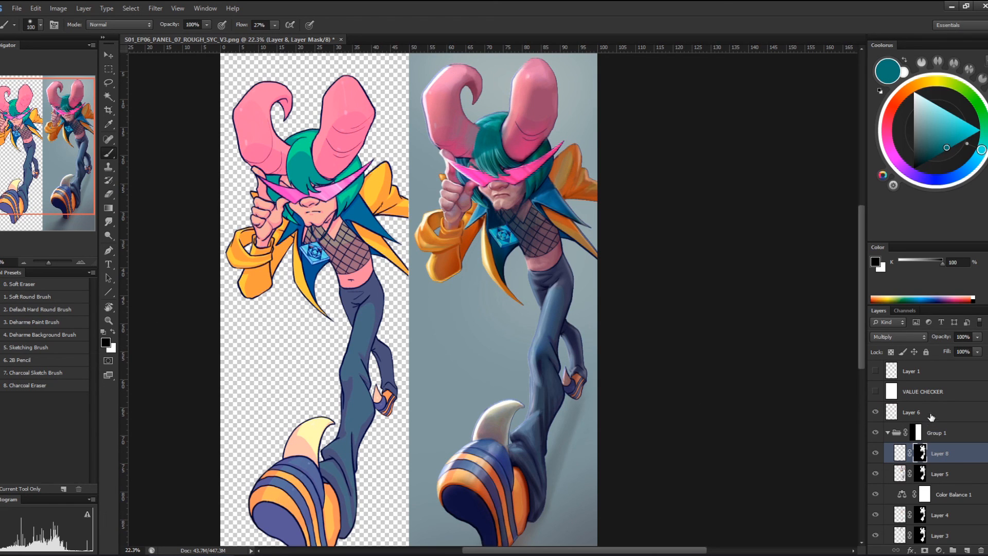
{"action": "key", "text": "ctrl+shift+alt+n"}
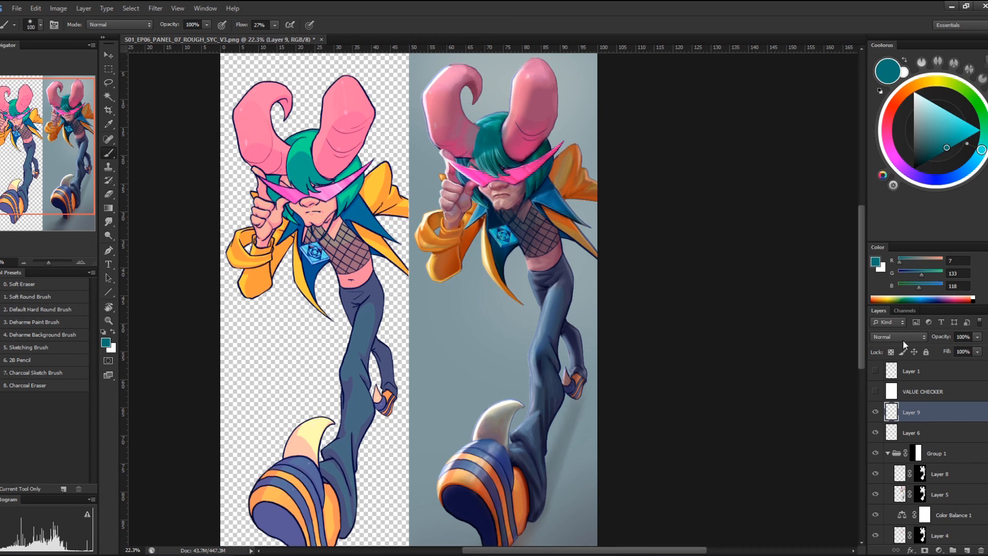
{"action": "left_click", "coordinate": [902, 337]}
{"action": "left_click", "coordinate": [901, 158]}
{"action": "double_click", "coordinate": [942, 409]}
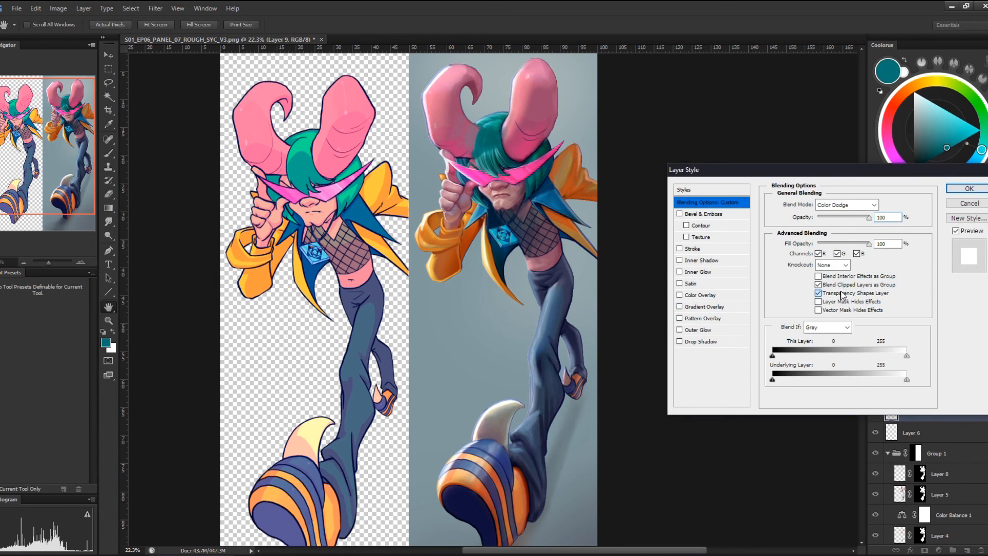
{"action": "left_click", "coordinate": [965, 190]}
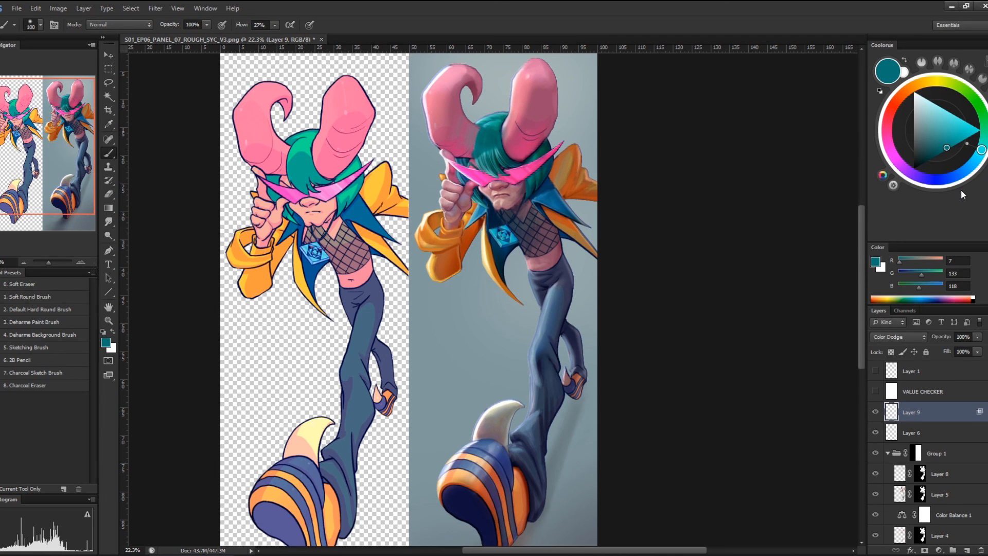
Brighten the blue chest emblem with a glow in muted teal (RGB 88, 119, 115), using the Soft Round Brush at 300 px
{"action": "left_click", "coordinate": [922, 137]}
{"action": "left_click", "coordinate": [66, 294]}
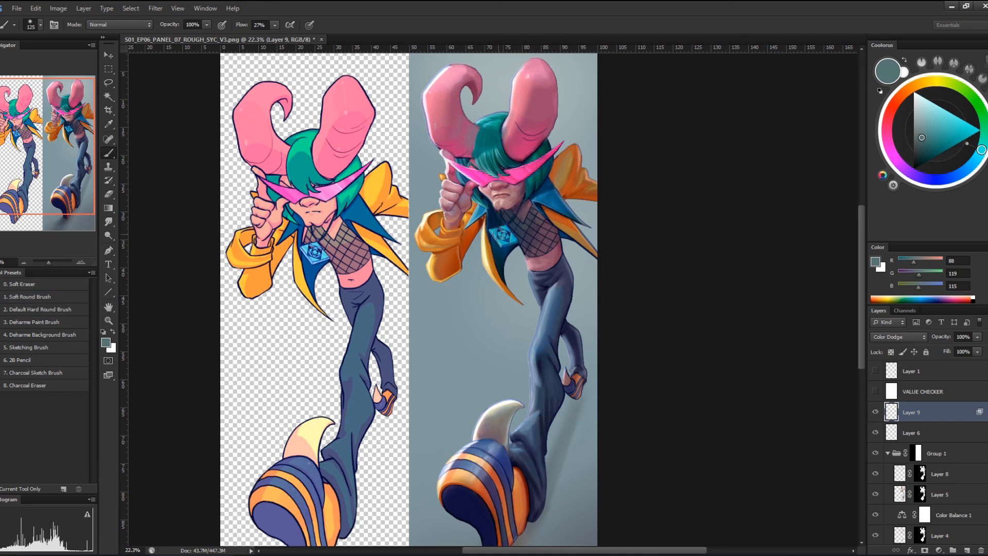
{"action": "key", "text": "bracketright"}
{"action": "key", "text": "bracketright"}
{"action": "key", "text": "bracketright"}
{"action": "key", "text": "bracketright"}
{"action": "key", "text": "bracketright"}
{"action": "left_click_drag", "start_coordinate": [495, 234], "coordinate": [507, 231]}
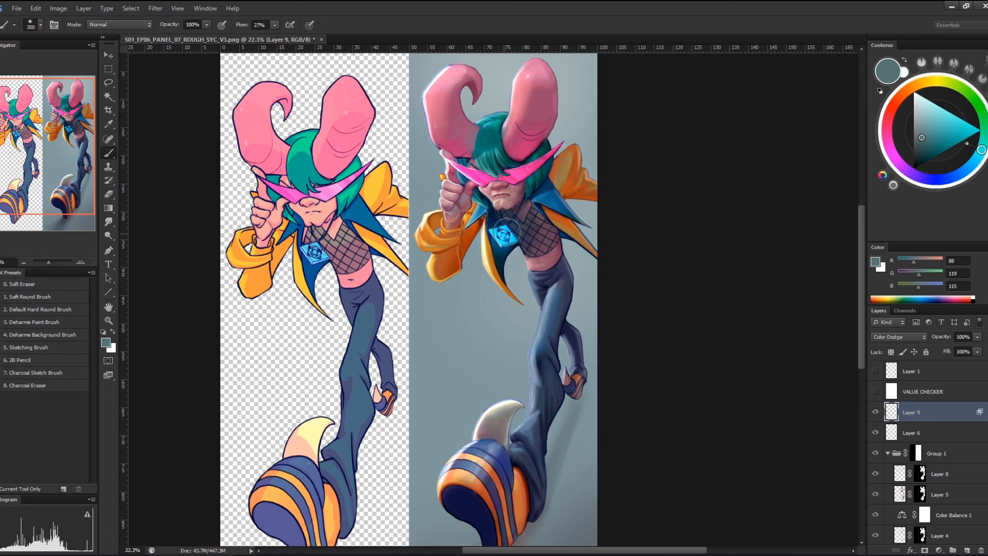
Add a glow to the glasses' edge near the hand with sampled pink (RGB 255, 17, 186), and reduce Layer 9's opacity to 51%
{"action": "left_click", "coordinate": [462, 170], "text": "alt"}
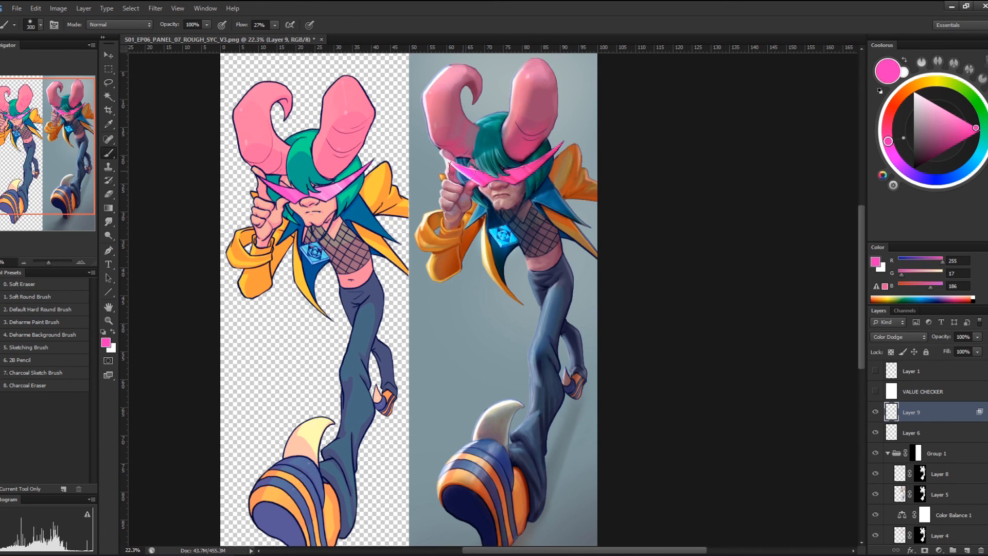
{"action": "left_click_drag", "start_coordinate": [462, 170], "coordinate": [453, 165]}
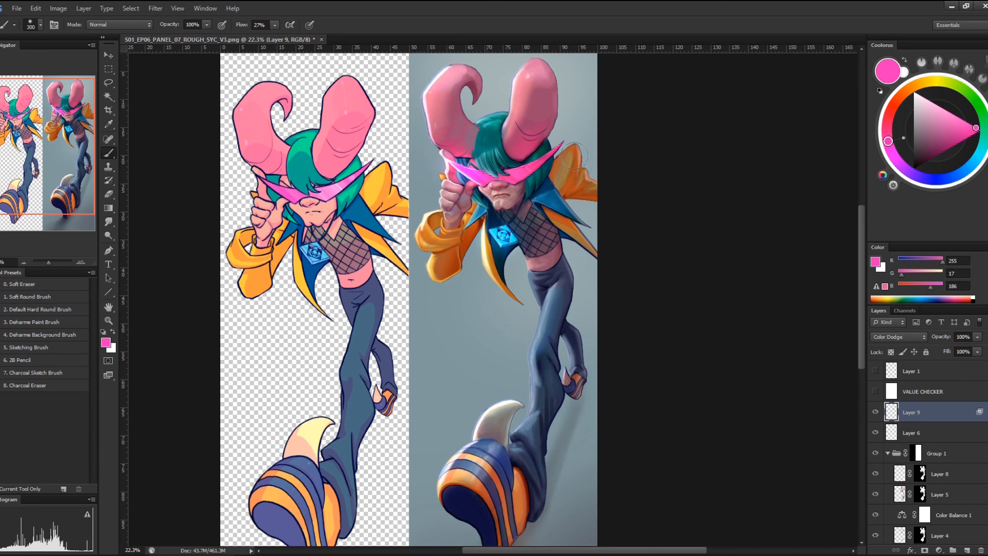
{"action": "left_click", "coordinate": [978, 337]}
{"action": "mouse_move", "coordinate": [977, 348]}
{"action": "left_mouse_down"}
{"action": "mouse_move", "coordinate": [908, 351]}
{"action": "mouse_move", "coordinate": [986, 352]}
{"action": "mouse_move", "coordinate": [941, 360]}
{"action": "mouse_move", "coordinate": [954, 362]}
{"action": "left_mouse_up"}
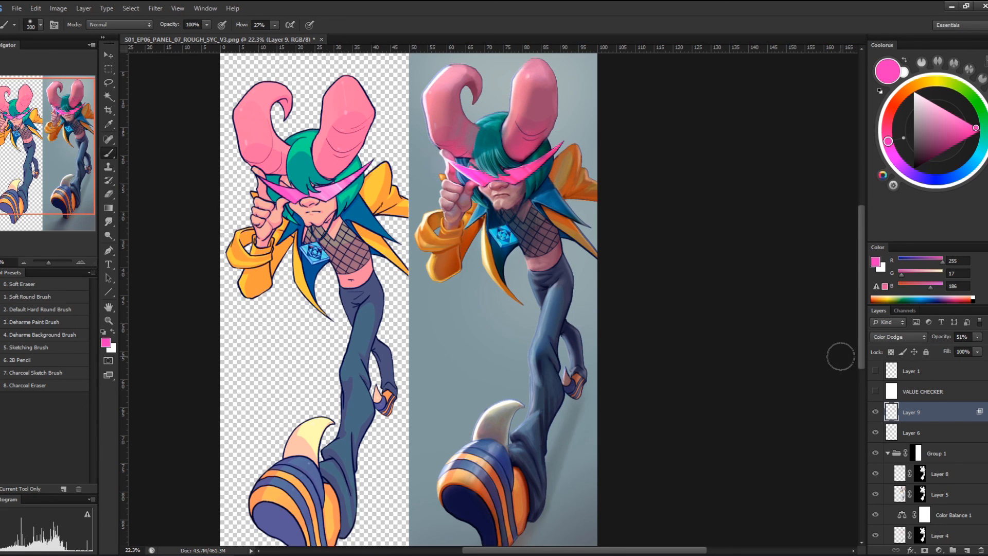
Compare the whole painting in colour and in greyscale by toggling the VALUE CHECKER layer
{"action": "key", "text": "ctrl+minus"}
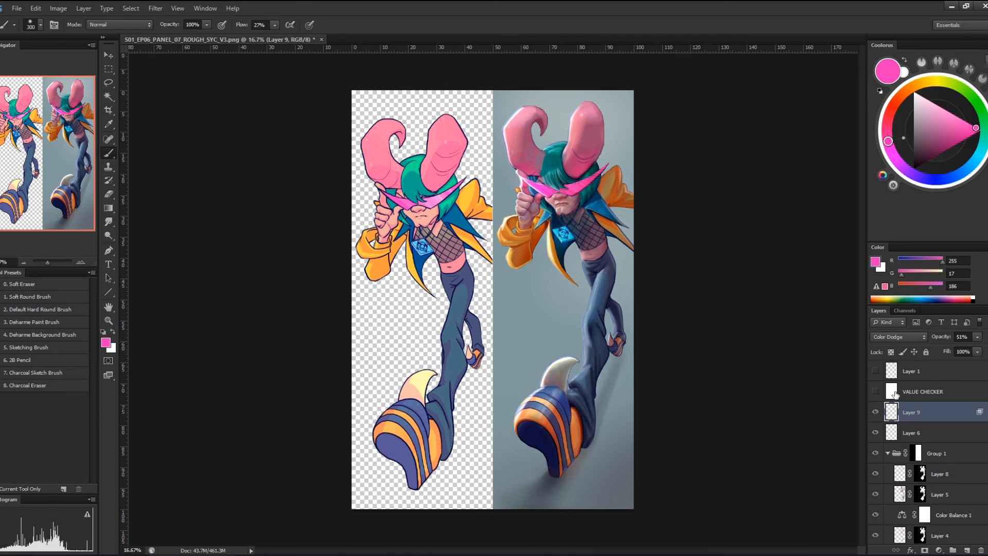
{"action": "left_click", "coordinate": [875, 392]}
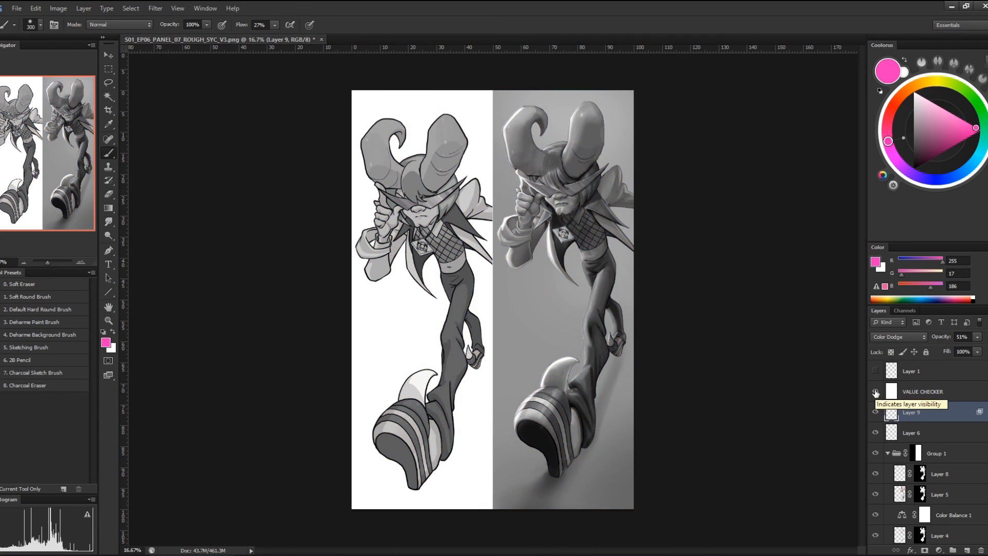
{"action": "left_click", "coordinate": [876, 392]}
{"action": "left_click", "coordinate": [876, 393]}
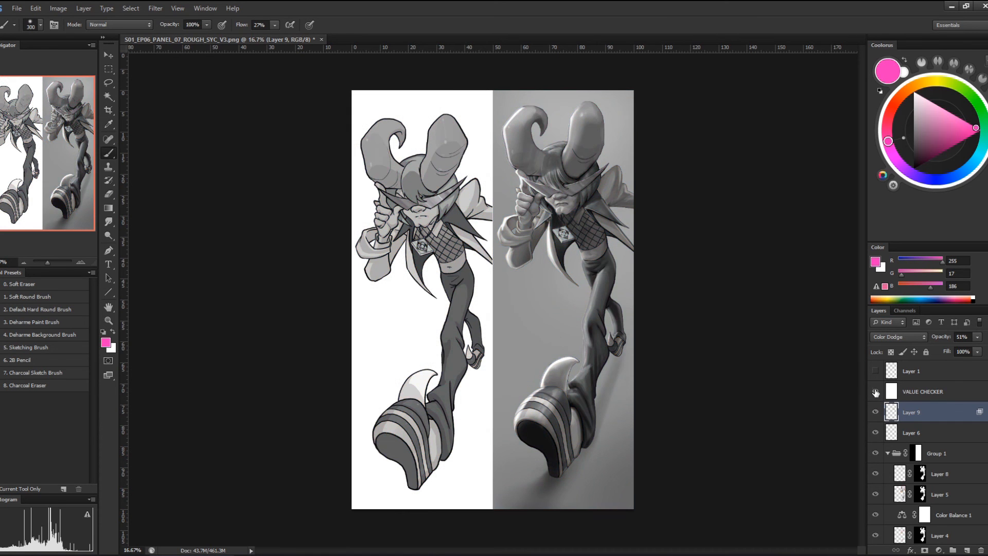
{"action": "left_click", "coordinate": [876, 393]}
{"action": "left_click", "coordinate": [876, 392]}
{"action": "left_click", "coordinate": [875, 393]}
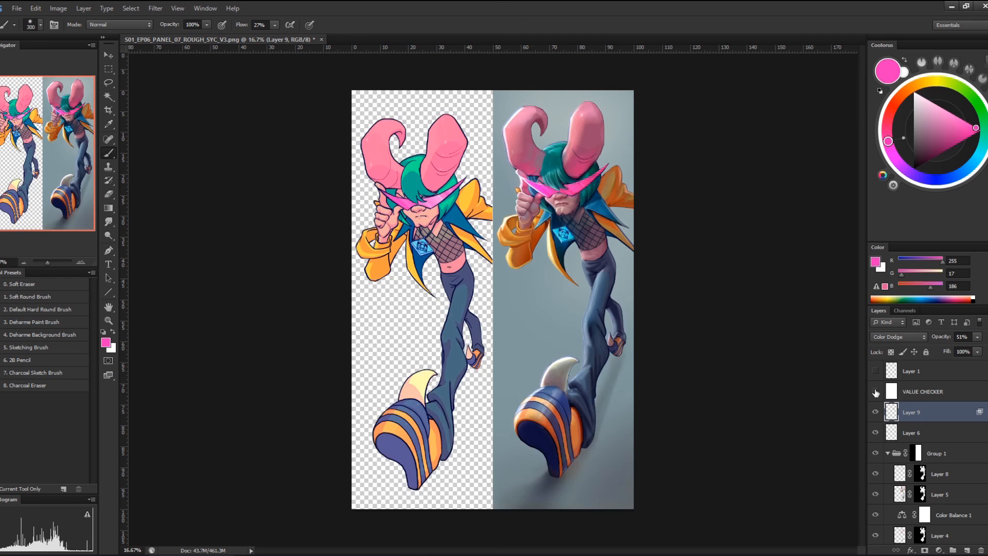
{"action": "left_click", "coordinate": [876, 393]}
{"action": "left_click", "coordinate": [875, 392]}
{"action": "left_click", "coordinate": [876, 392]}
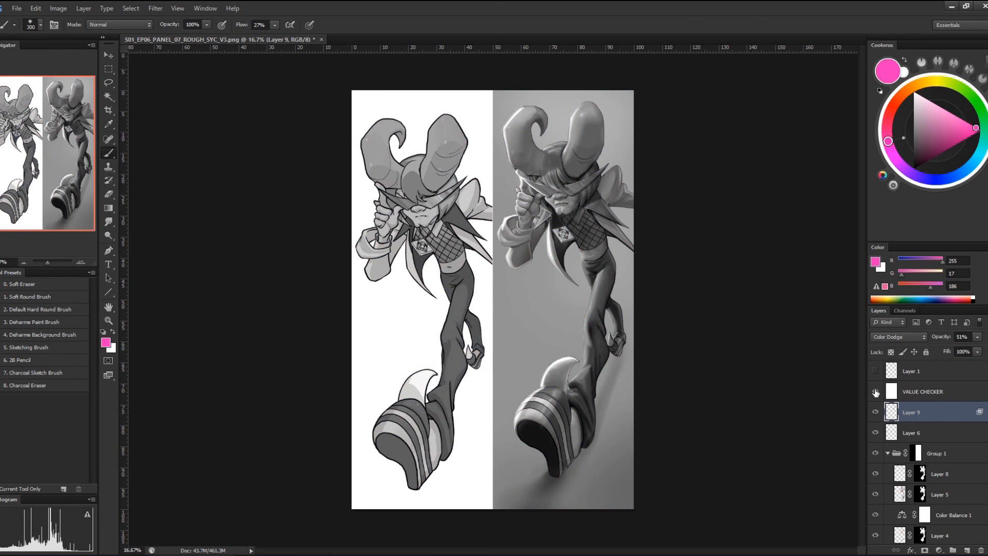
{"action": "left_click", "coordinate": [875, 392]}
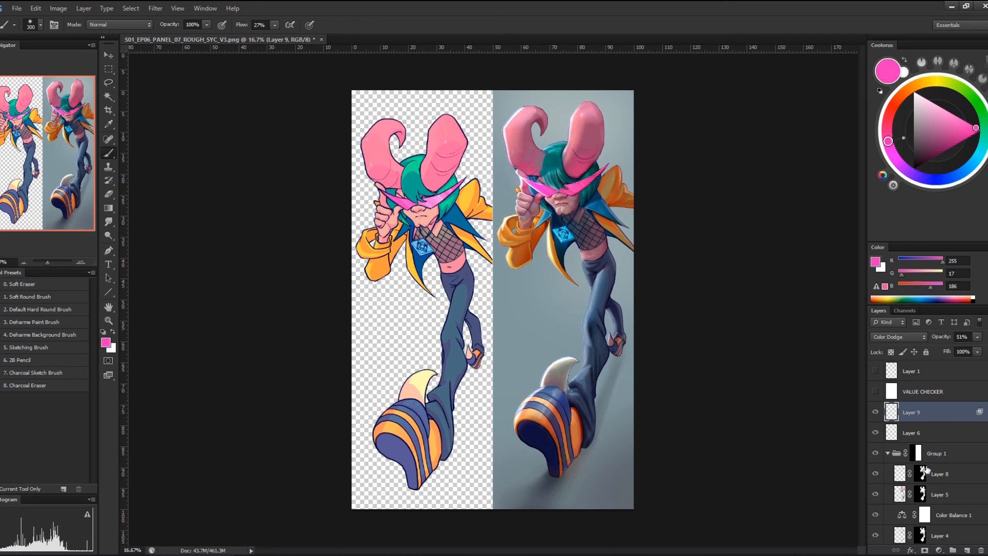
Sample the background grey (RGB 151, 170, 171) and add a new layer above Layer 9
{"action": "left_click", "coordinate": [908, 432]}
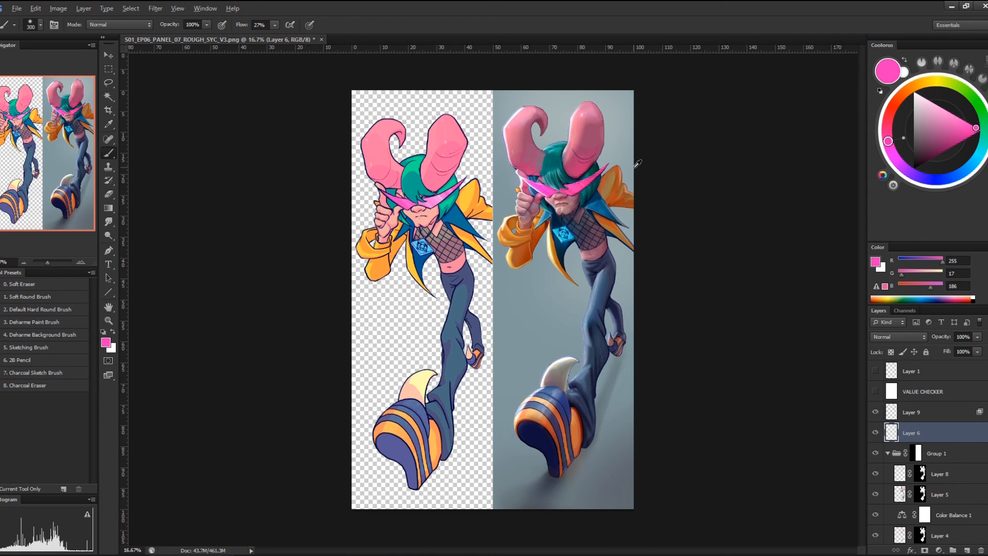
{"action": "left_click", "coordinate": [625, 145], "text": "alt"}
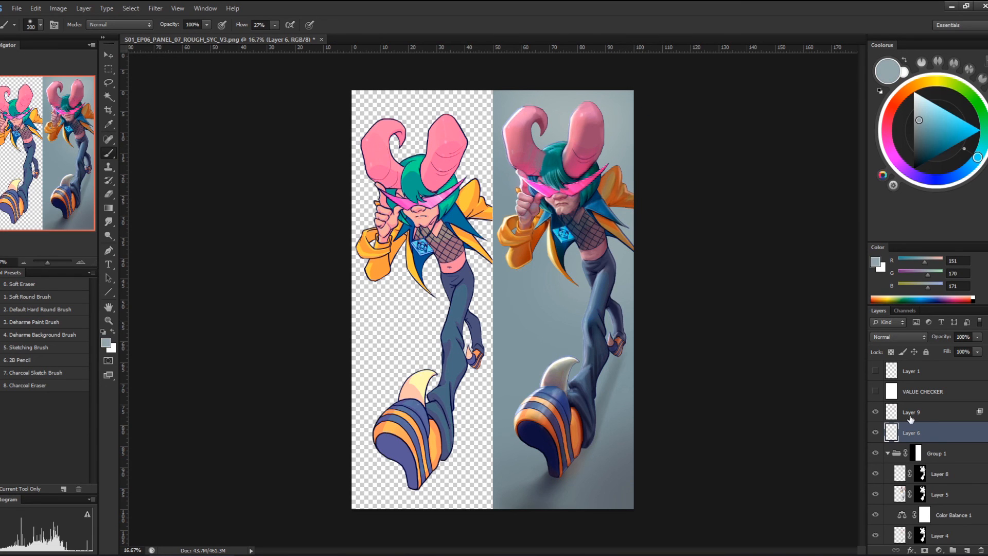
{"action": "left_click", "coordinate": [950, 414]}
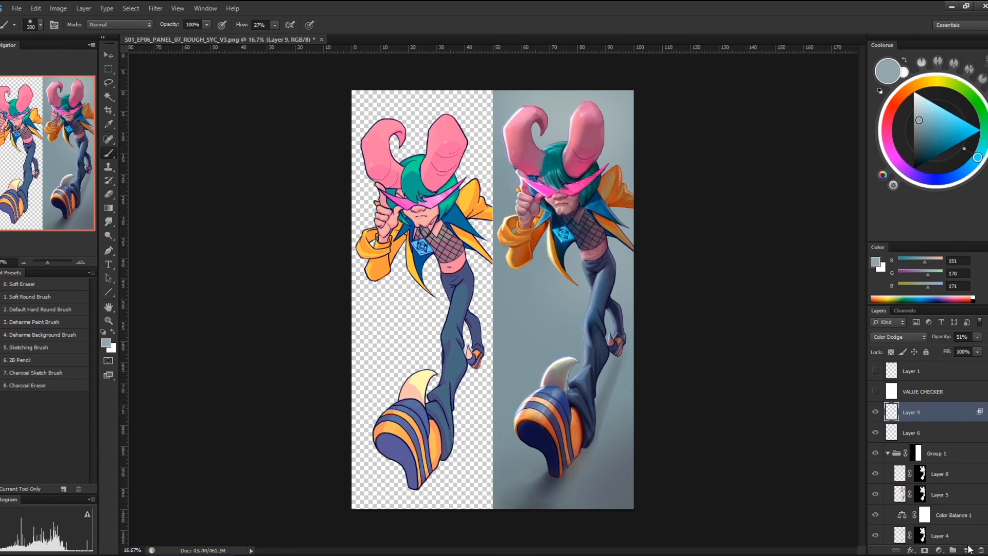
{"action": "left_click", "coordinate": [968, 550]}
Paint haze over the rear leg with sampled background grey (RGB 149, 169, 169) and a 400 px soft brush
{"action": "left_click", "coordinate": [633, 203], "text": "alt"}
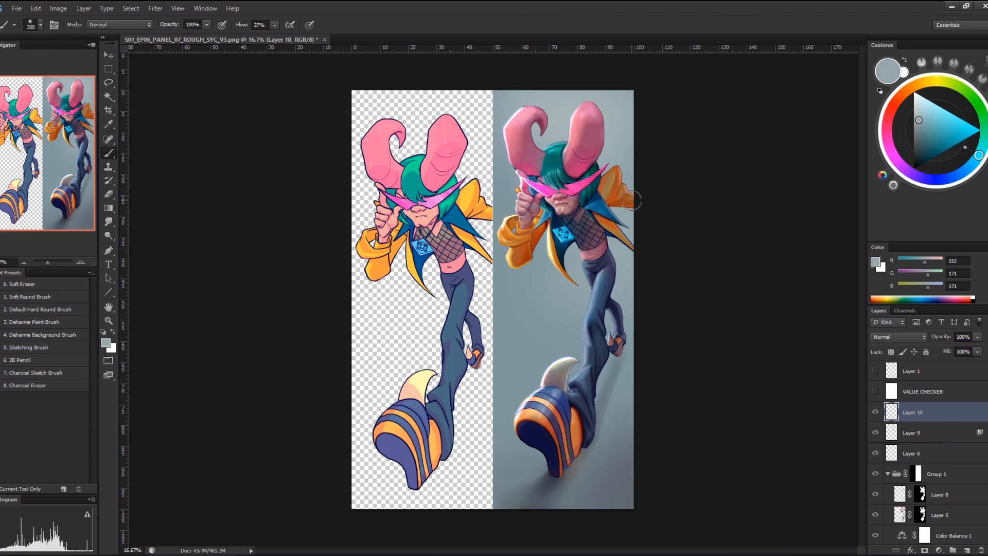
{"action": "key", "text": "bracketright"}
{"action": "key", "text": "bracketright"}
{"action": "key", "text": "bracketright"}
{"action": "key", "text": "bracketleft"}
{"action": "key", "text": "bracketleft"}
{"action": "left_click", "coordinate": [559, 116], "text": "alt"}
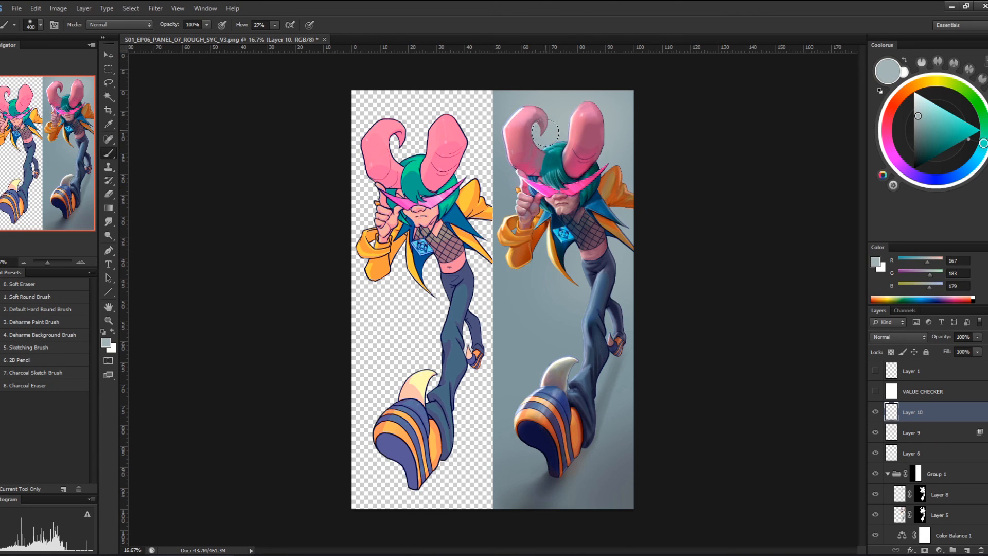
{"action": "left_click", "coordinate": [633, 152], "text": "alt"}
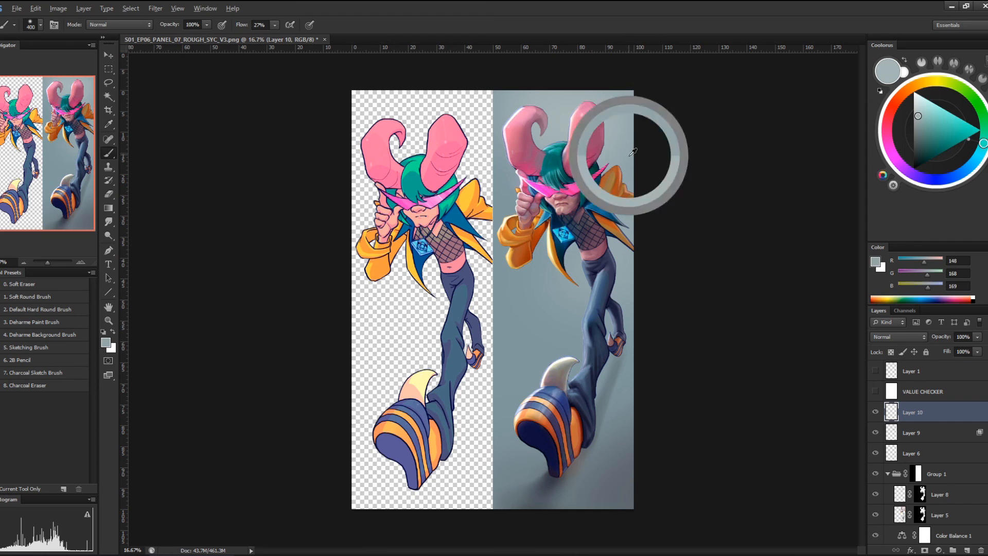
{"action": "left_click", "coordinate": [631, 273], "text": "alt"}
{"action": "left_click_drag", "start_coordinate": [624, 316], "coordinate": [613, 356]}
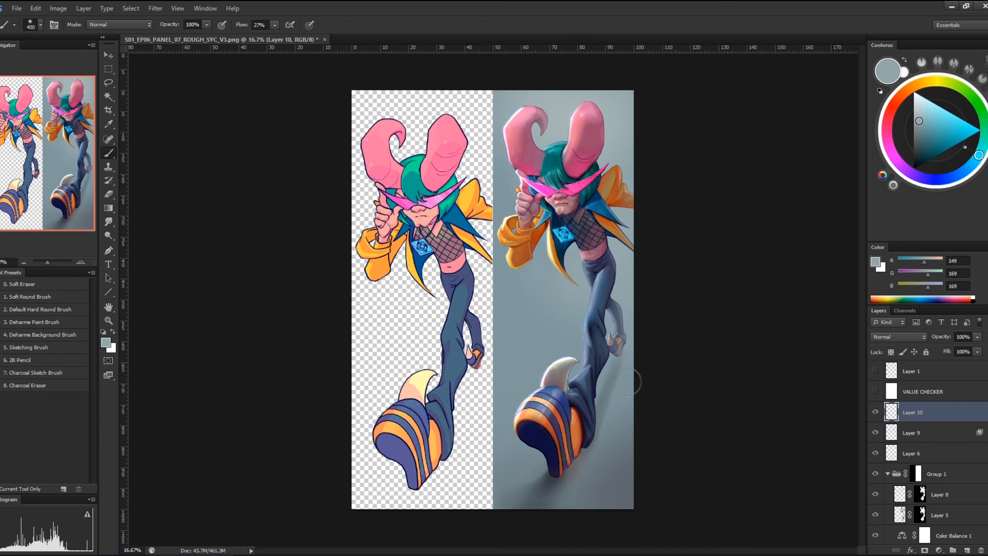
Compare the rear leg with and without Layer 10's haze, in colour and in greyscale through the VALUE CHECKER layer
{"action": "left_click", "coordinate": [875, 412]}
{"action": "left_click", "coordinate": [875, 412]}
{"action": "left_click", "coordinate": [875, 412]}
{"action": "left_click", "coordinate": [875, 412]}
{"action": "left_click", "coordinate": [875, 391]}
{"action": "left_click", "coordinate": [876, 412]}
{"action": "left_click", "coordinate": [876, 412]}
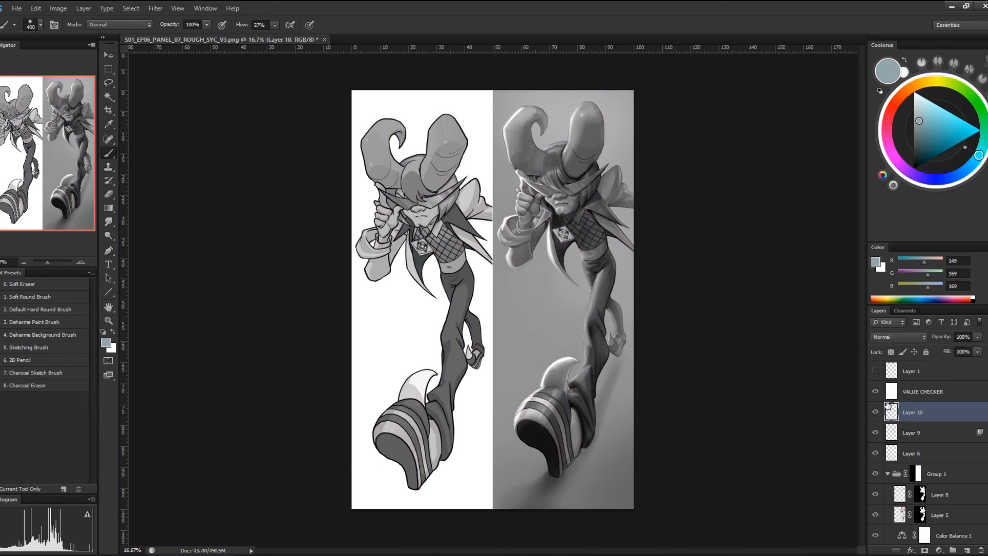
Set Layer 10's opacity to 66% and return the painting to full colour
{"action": "mouse_move", "coordinate": [956, 350]}
{"action": "left_mouse_down"}
{"action": "mouse_move", "coordinate": [908, 345]}
{"action": "mouse_move", "coordinate": [977, 348]}
{"action": "left_mouse_up"}
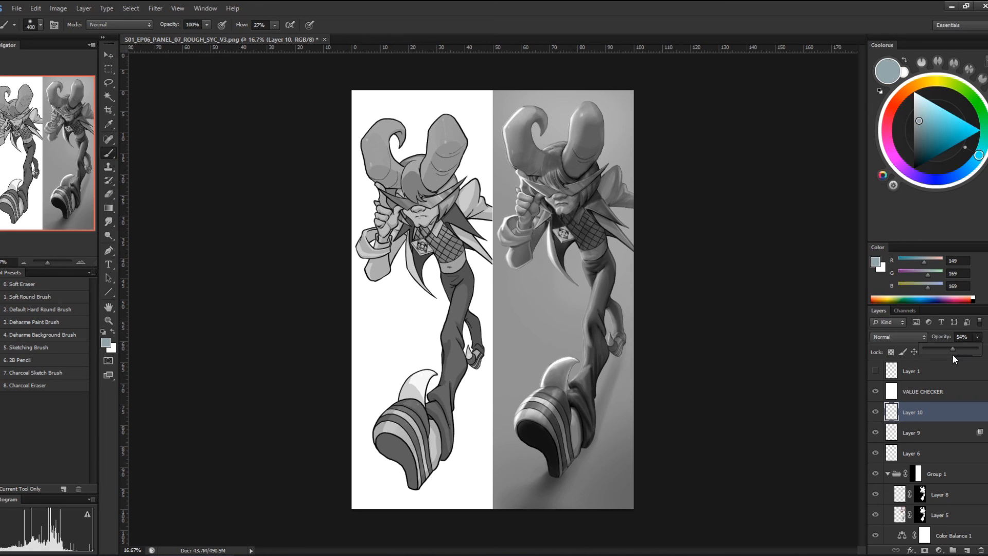
{"action": "left_click_drag", "start_coordinate": [946, 353], "coordinate": [959, 354]}
{"action": "left_click", "coordinate": [876, 412]}
{"action": "left_click", "coordinate": [875, 393]}
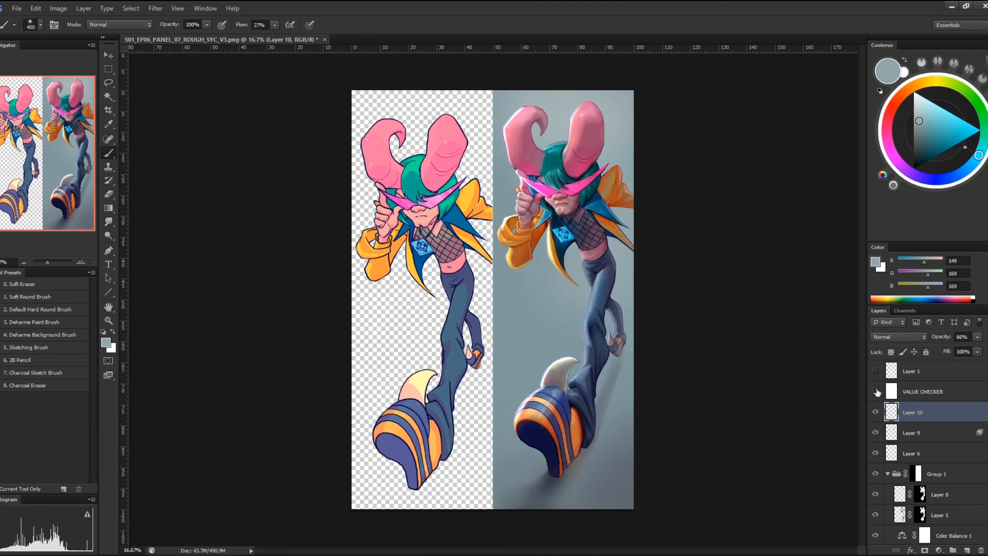
Add a new layer above Layer 10 and give it a copy of Layer 8's mask
{"action": "left_click", "coordinate": [900, 495]}
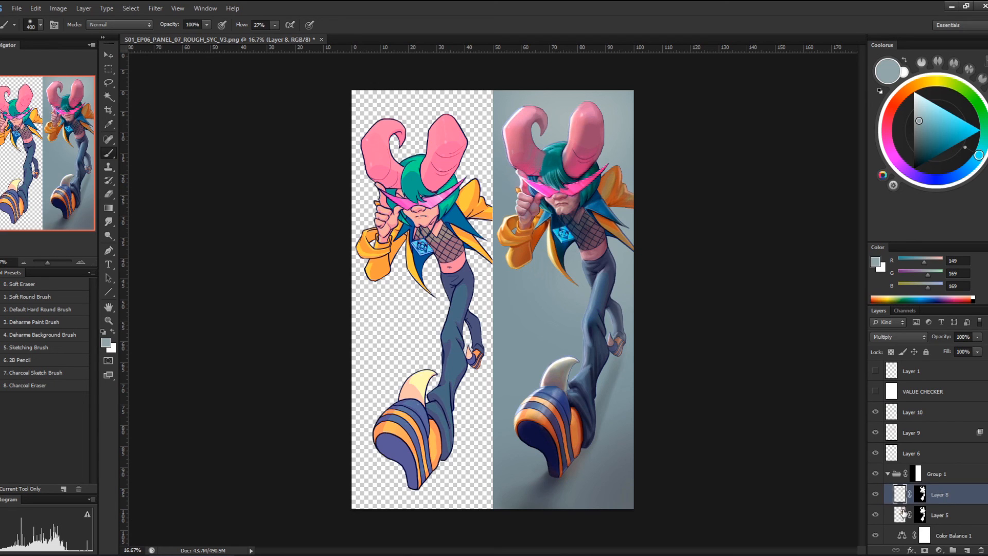
{"action": "left_click", "coordinate": [967, 550]}
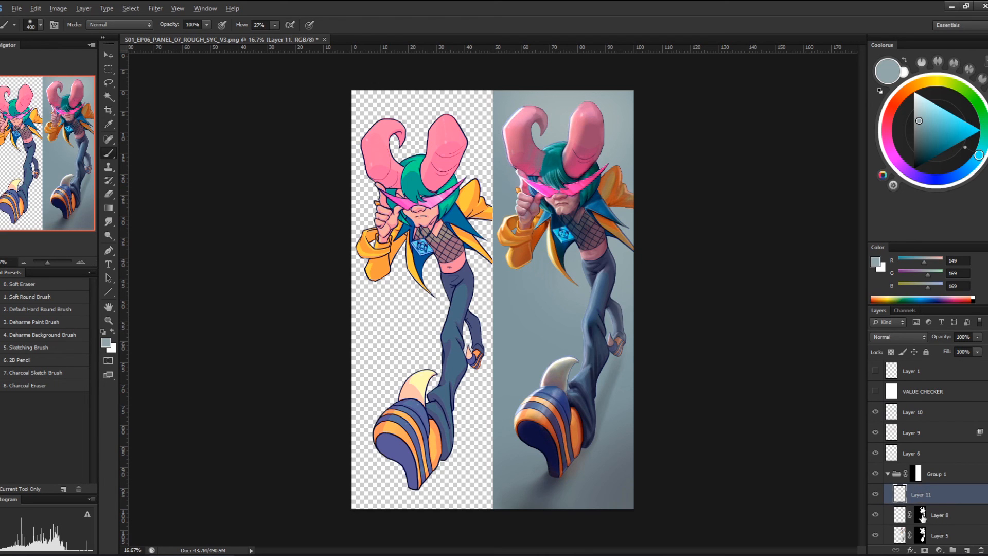
{"action": "left_click_drag", "start_coordinate": [923, 517], "coordinate": [957, 412]}
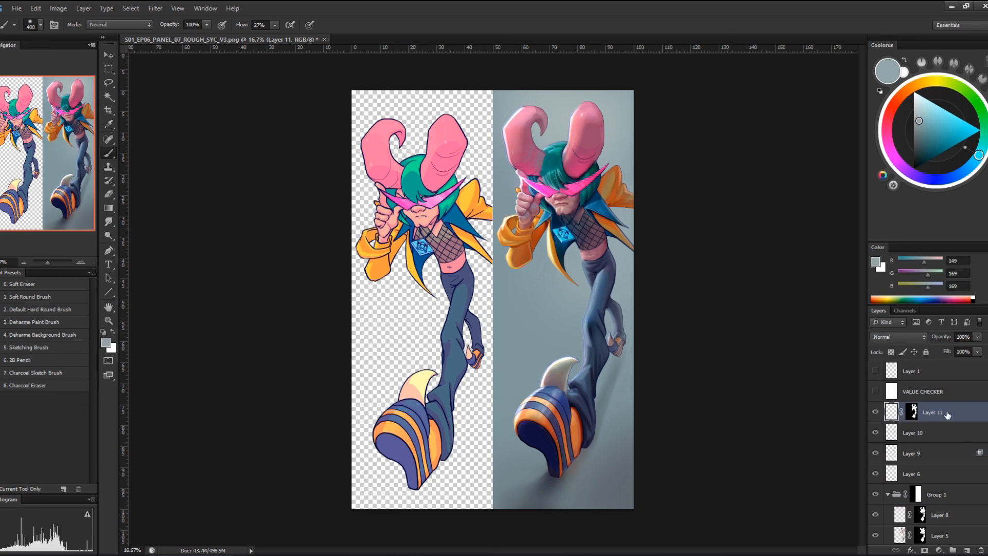
Touch up the orange jacket point beside the fishnet top with sampled orange-brown (RGB 163, 98, 52), using Deharme Paint Brush at 35 px
{"action": "key", "text": "ctrl+plus"}
{"action": "key", "text": "ctrl+plus"}
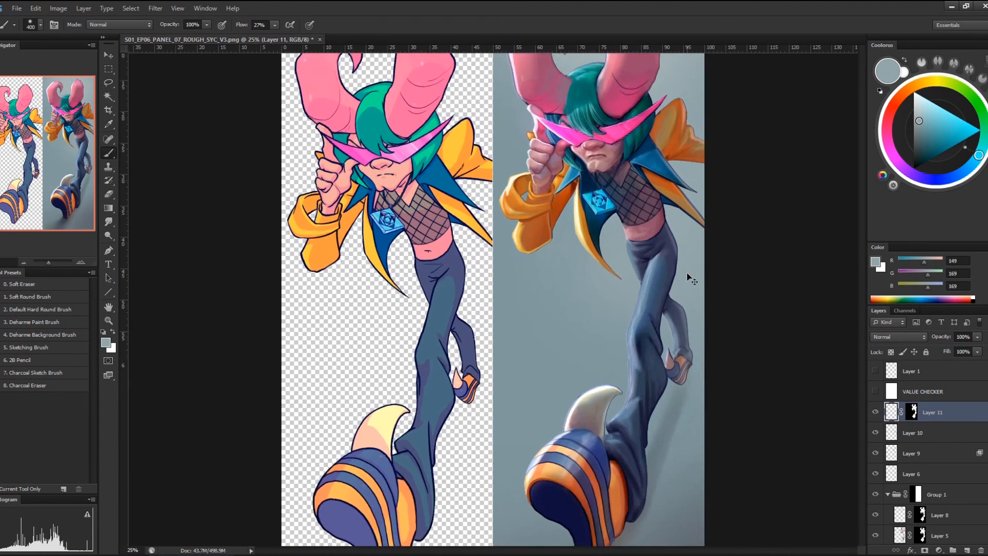
{"action": "left_click_drag", "start_coordinate": [721, 237], "coordinate": [464, 387]}
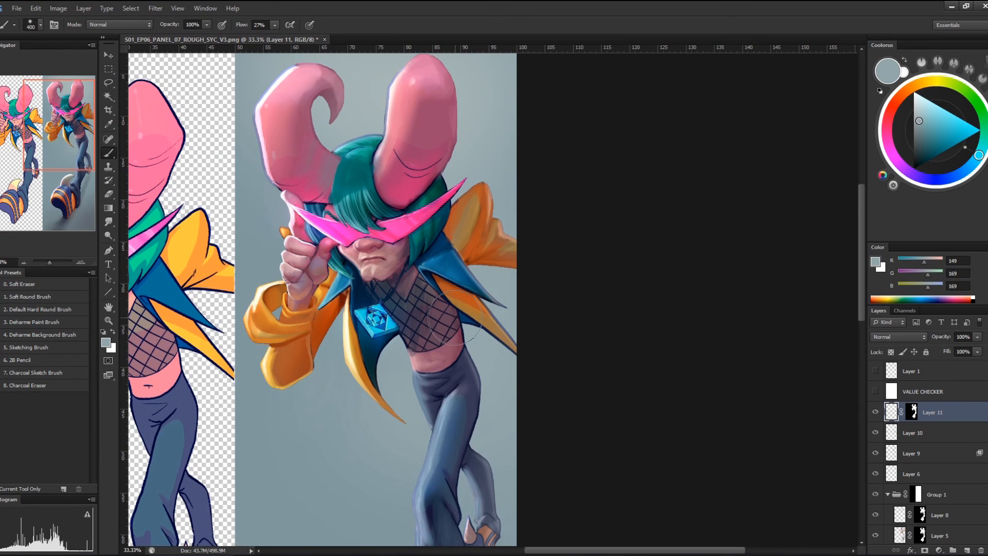
{"action": "left_click", "coordinate": [65, 318]}
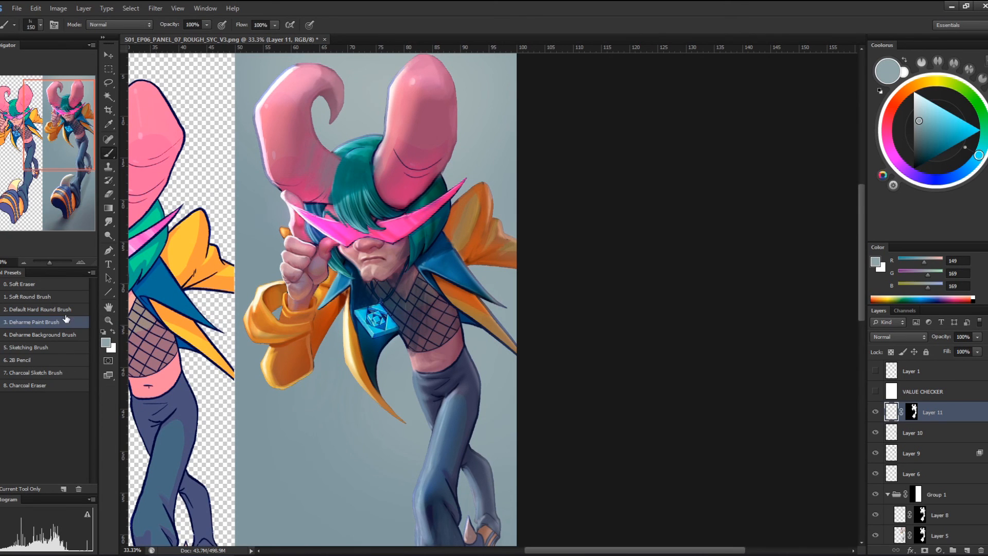
{"action": "left_click", "coordinate": [472, 300], "text": "alt"}
{"action": "key", "text": "bracketleft"}
{"action": "key", "text": "bracketleft"}
{"action": "key", "text": "bracketleft"}
{"action": "key", "text": "bracketleft"}
{"action": "key", "text": "bracketleft"}
{"action": "key", "text": "bracketleft"}
{"action": "key", "text": "bracketleft"}
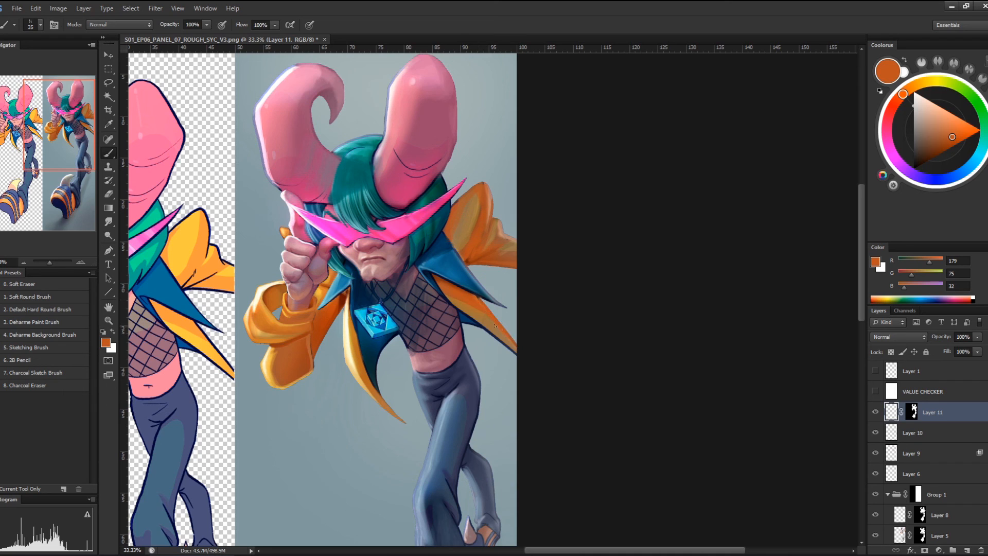
{"action": "left_click", "coordinate": [475, 309], "text": "alt"}
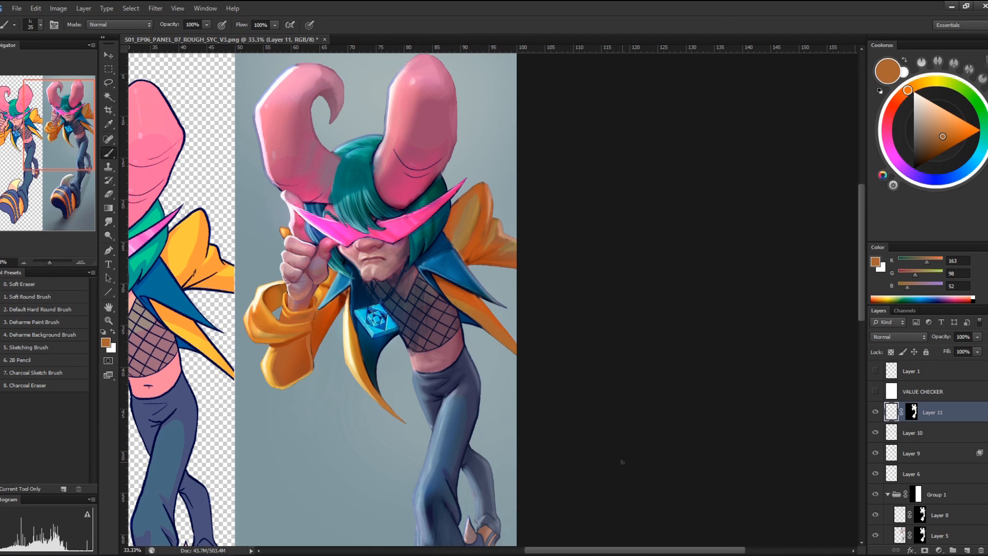
Deepen the shadow on the rear thigh with sampled navy (RGB 38, 40, 68) and touch up the front knee's folds with sampled blues
{"action": "left_click", "coordinate": [465, 453], "text": "alt"}
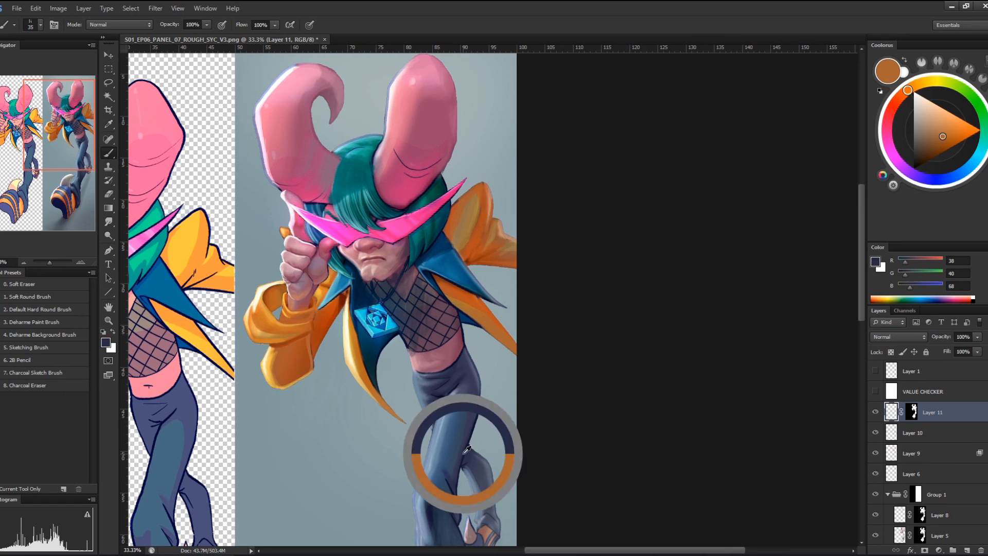
{"action": "mouse_move", "coordinate": [474, 460]}
{"action": "left_mouse_down"}
{"action": "mouse_move", "coordinate": [469, 470]}
{"action": "mouse_move", "coordinate": [482, 479]}
{"action": "left_mouse_up"}
{"action": "left_click_drag", "start_coordinate": [538, 412], "coordinate": [576, 265]}
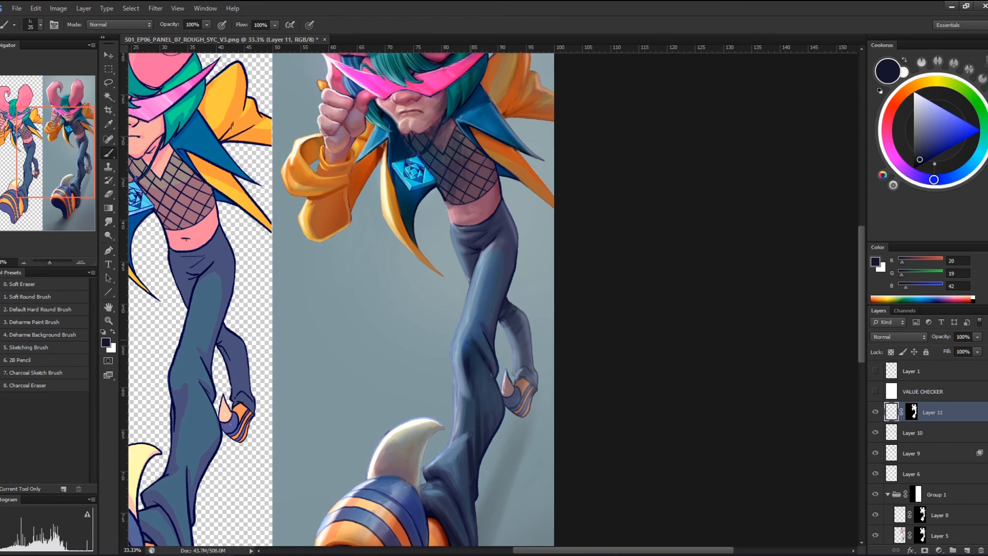
{"action": "left_click", "coordinate": [476, 343], "text": "alt"}
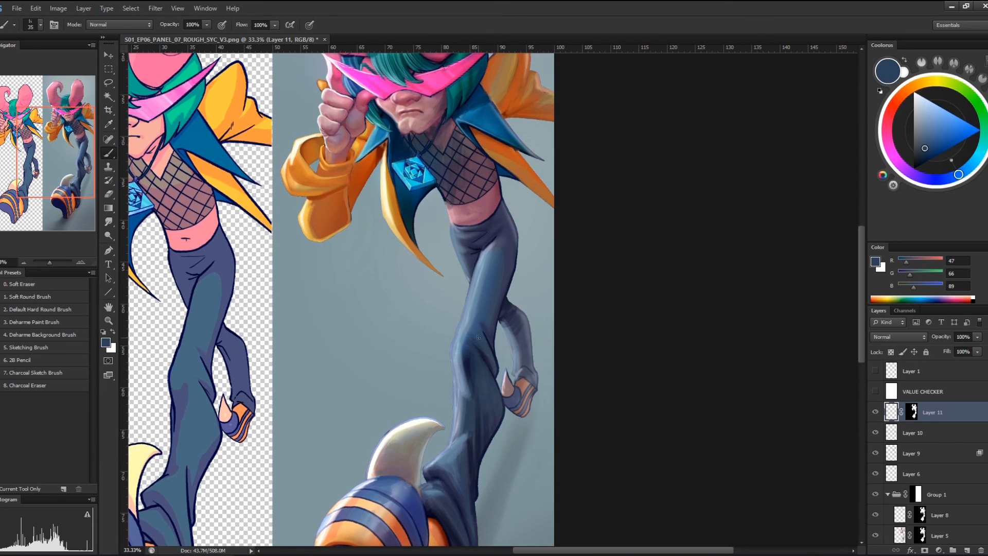
{"action": "left_click", "coordinate": [473, 332], "text": "alt"}
{"action": "left_click", "coordinate": [486, 327], "text": "alt"}
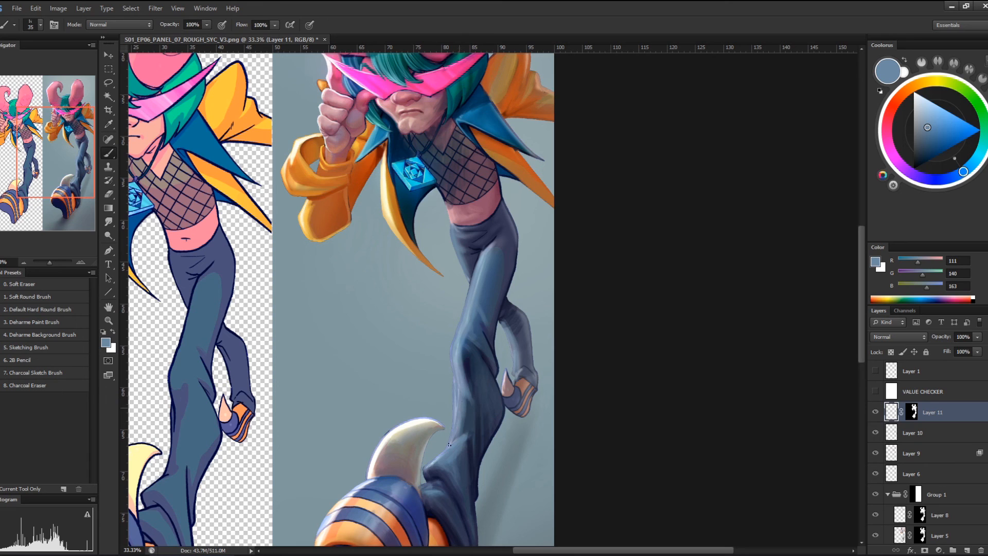
Touch up the lower trouser folds and paint a pale blue (RGB 156, 182, 200) edge light along the front thigh, reducing the brush to 20 px
{"action": "left_click", "coordinate": [465, 439], "text": "alt"}
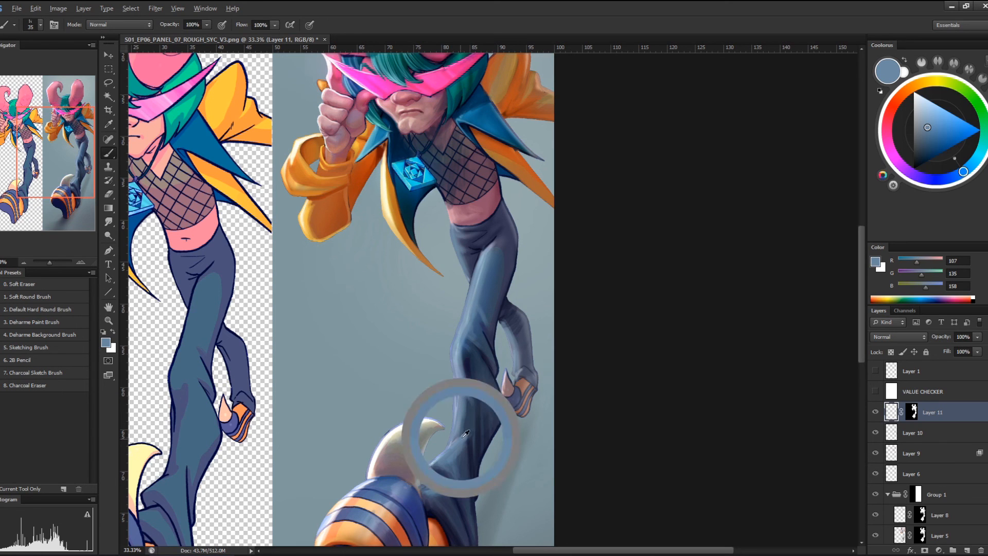
{"action": "left_click", "coordinate": [431, 462], "text": "alt"}
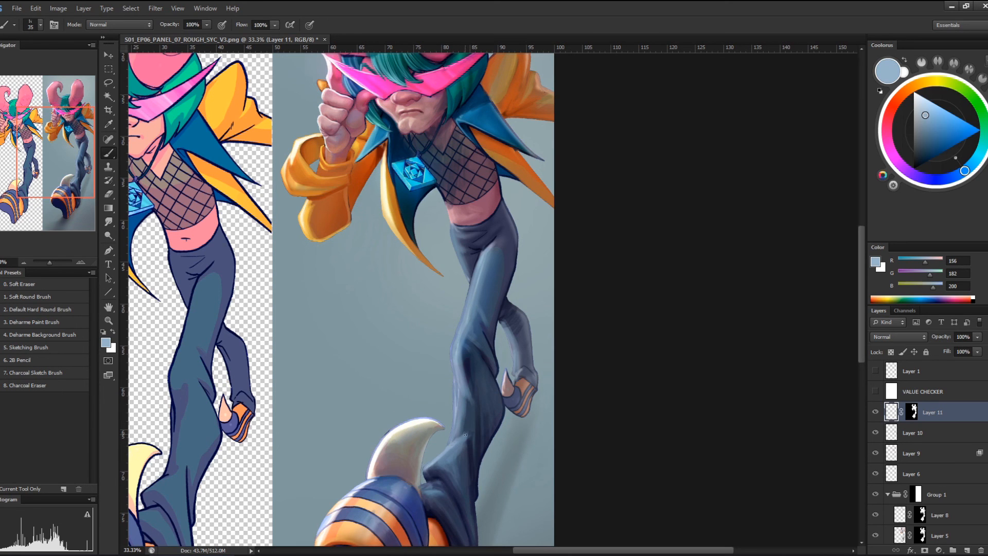
{"action": "mouse_move", "coordinate": [457, 368]}
{"action": "left_mouse_down"}
{"action": "mouse_move", "coordinate": [464, 395]}
{"action": "mouse_move", "coordinate": [464, 317]}
{"action": "mouse_move", "coordinate": [488, 251]}
{"action": "left_mouse_up"}
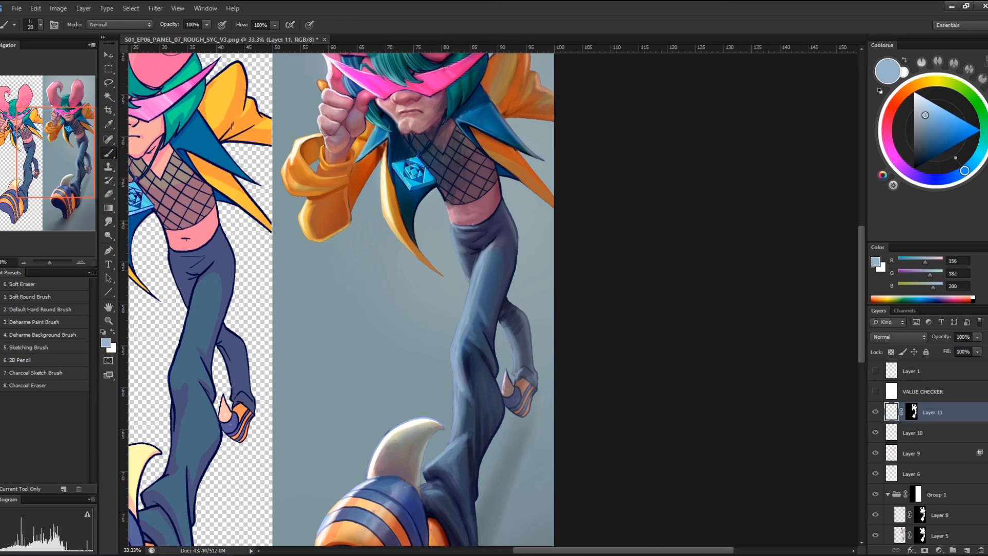
Refine the trouser waistband below the bare midriff with sampled dark and mid blues, undoing the last stroke along it
{"action": "left_click", "coordinate": [500, 207], "text": "alt"}
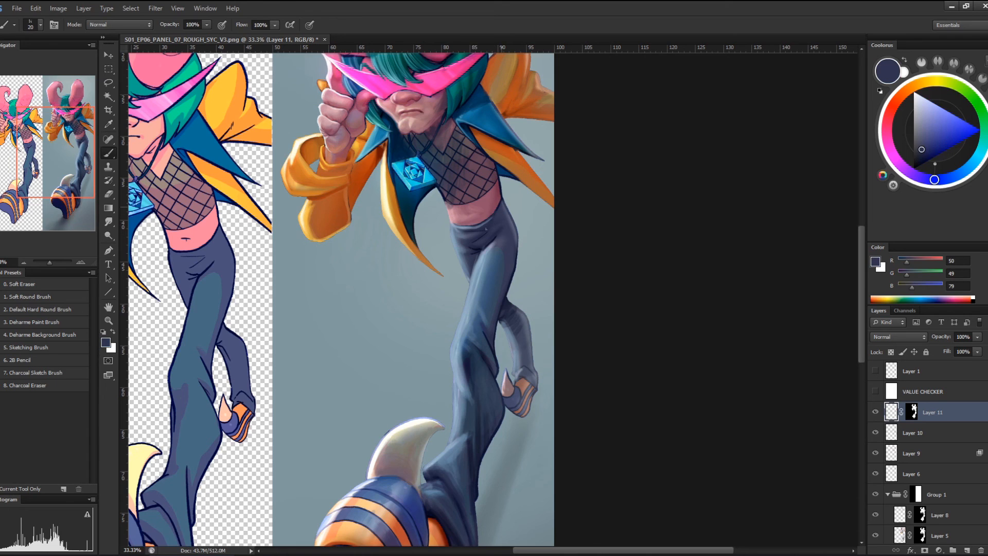
{"action": "left_click", "coordinate": [484, 227], "text": "alt"}
{"action": "left_click", "coordinate": [495, 212], "text": "alt"}
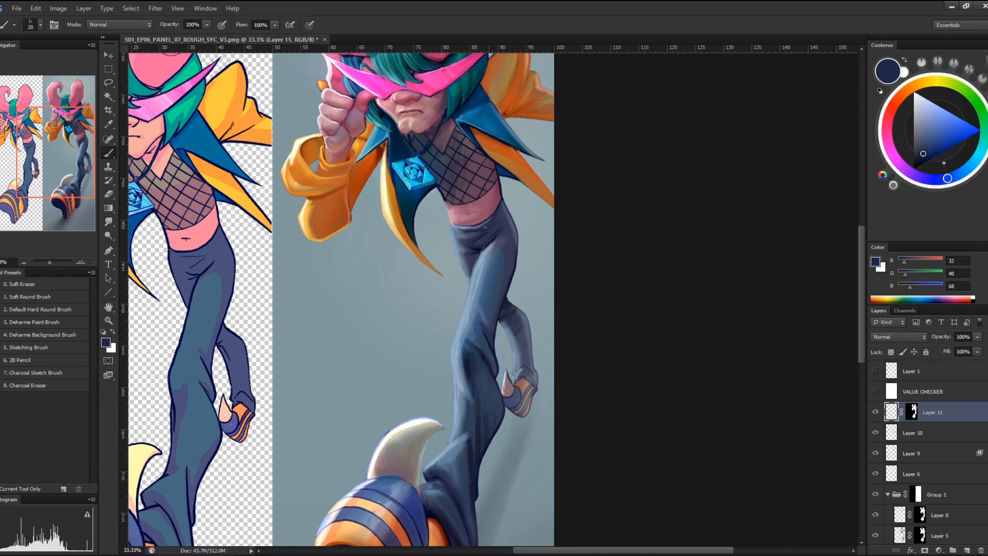
{"action": "left_click", "coordinate": [489, 221], "text": "alt"}
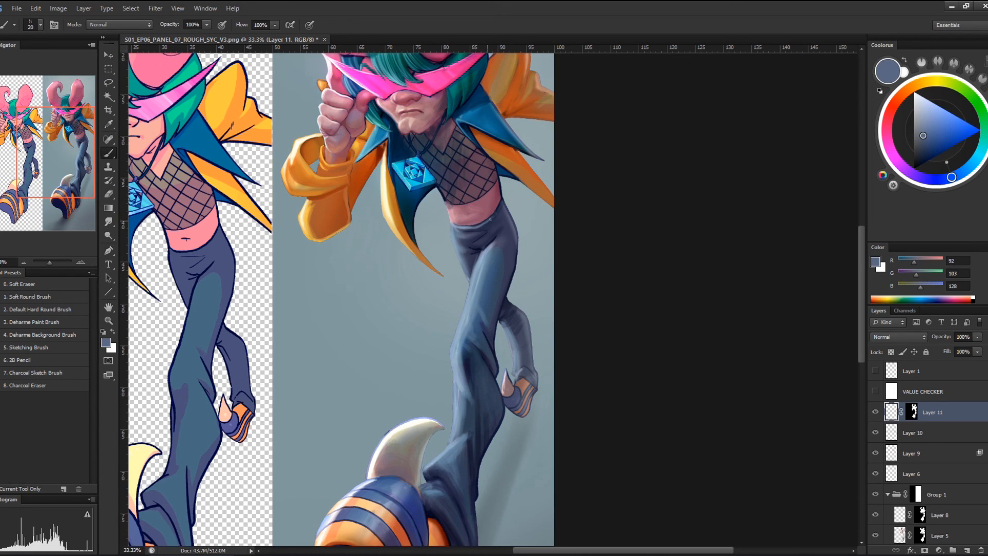
{"action": "left_click", "coordinate": [503, 212], "text": "alt"}
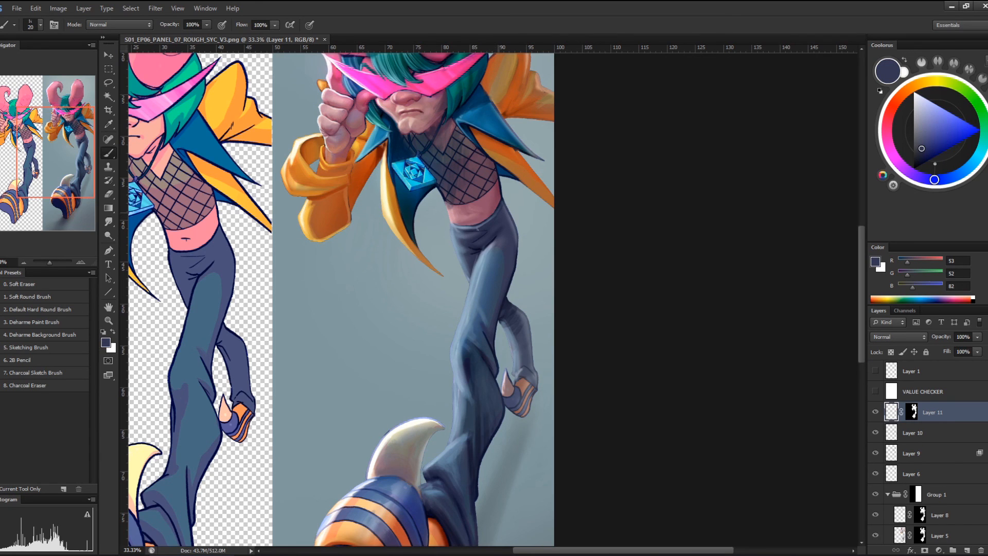
{"action": "left_click_drag", "start_coordinate": [452, 230], "coordinate": [494, 220]}
{"action": "key", "text": "ctrl+z"}
Rework the hip and crotch creases with sampled trouser blues, darkening the inner-thigh fold with deep navy (RGB 28, 29, 60)
{"action": "left_click", "coordinate": [495, 245], "text": "alt"}
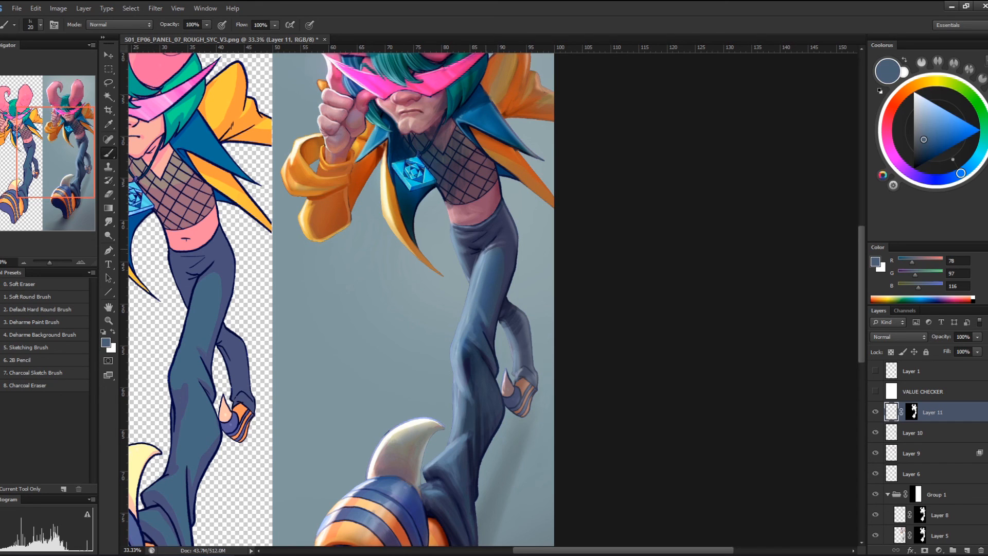
{"action": "left_click", "coordinate": [498, 249], "text": "alt"}
{"action": "left_click", "coordinate": [512, 242], "text": "alt"}
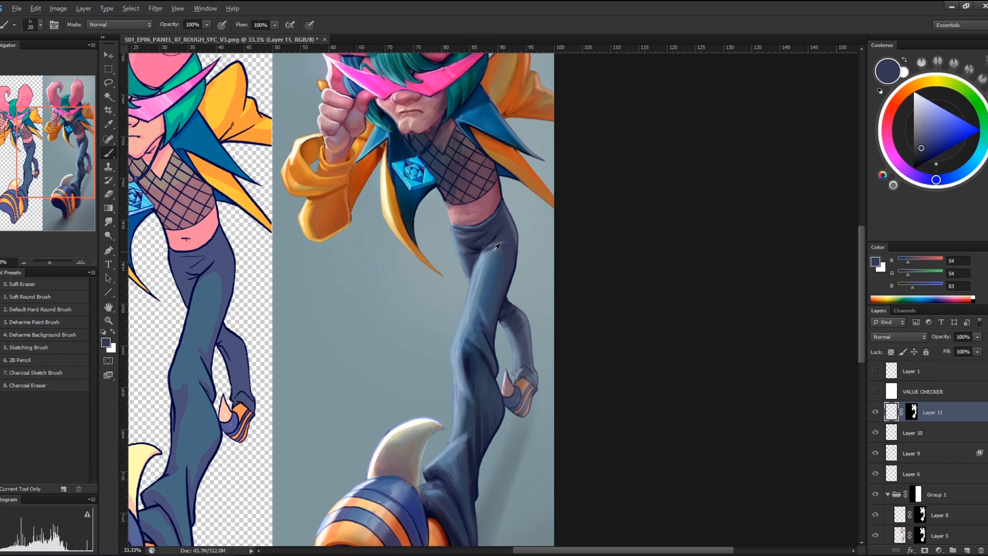
{"action": "left_click", "coordinate": [497, 247], "text": "alt"}
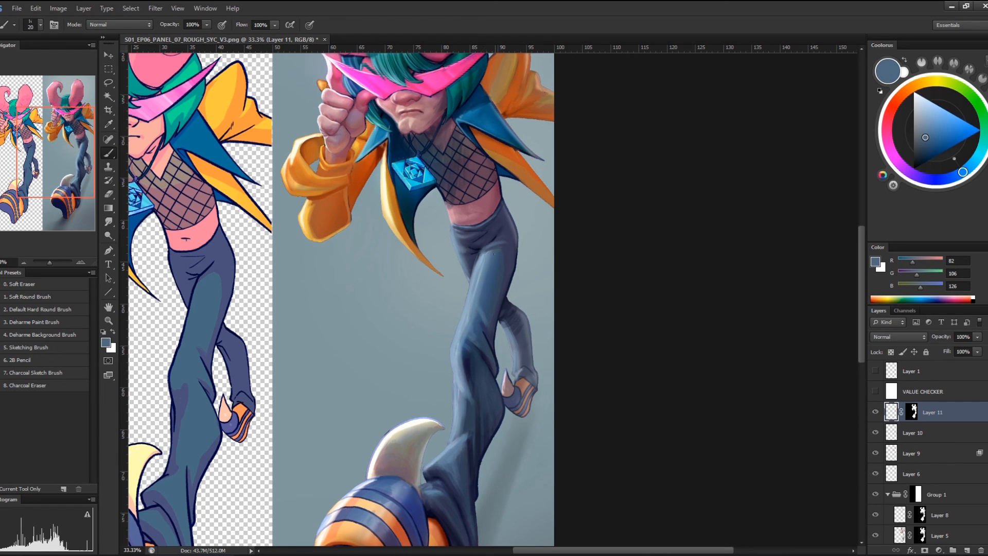
{"action": "left_click", "coordinate": [469, 244], "text": "alt"}
{"action": "left_click", "coordinate": [477, 250], "text": "alt"}
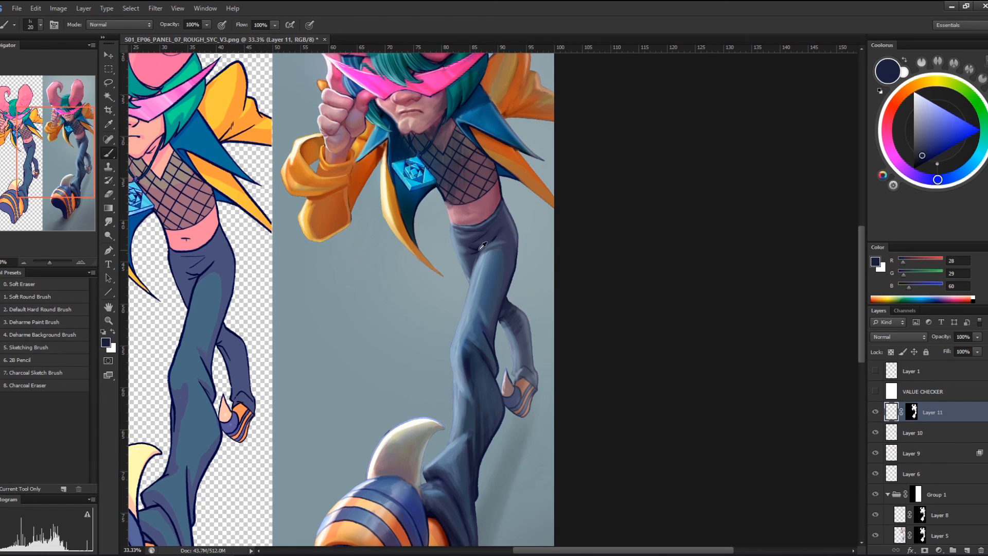
{"action": "left_click_drag", "start_coordinate": [486, 244], "coordinate": [471, 275]}
Blend the top of the front thigh below the hip crease with sampled blues, including a light blue (RGB 139, 165, 184)
{"action": "left_click", "coordinate": [507, 246], "text": "alt"}
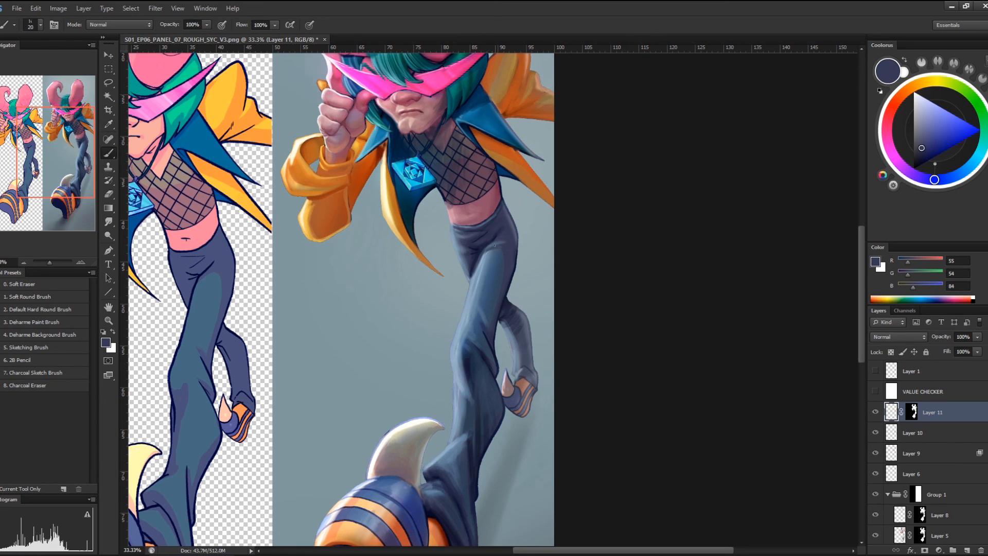
{"action": "left_click", "coordinate": [496, 253], "text": "alt"}
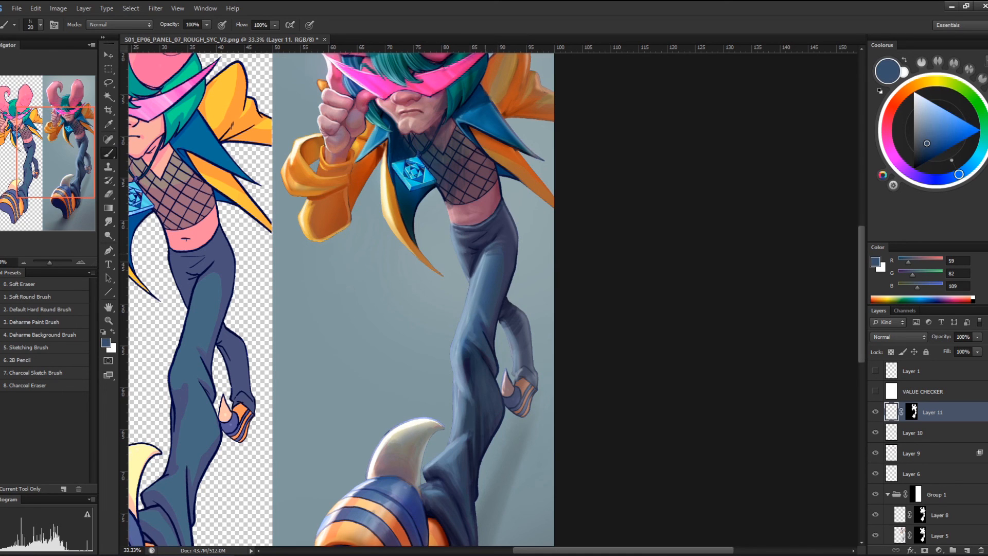
{"action": "left_click", "coordinate": [483, 254], "text": "alt"}
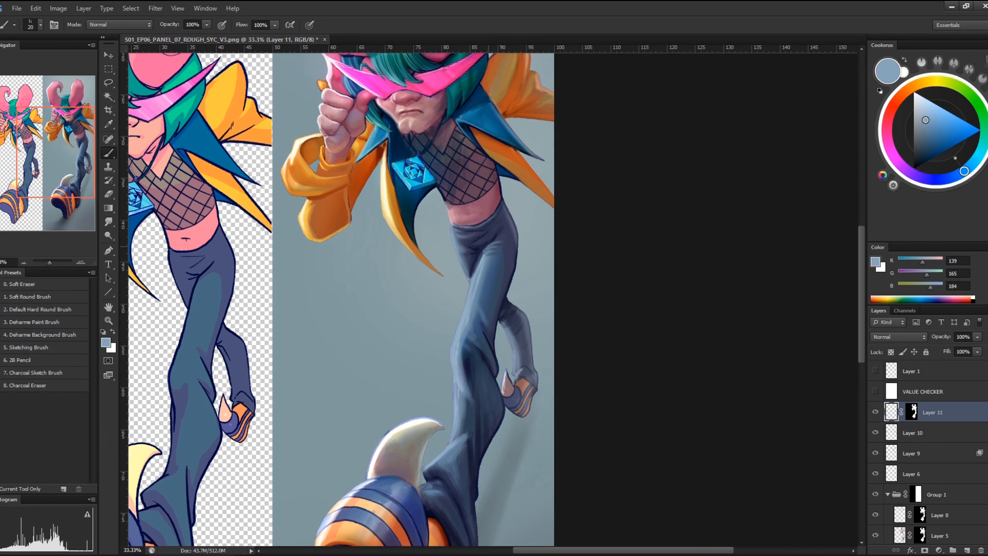